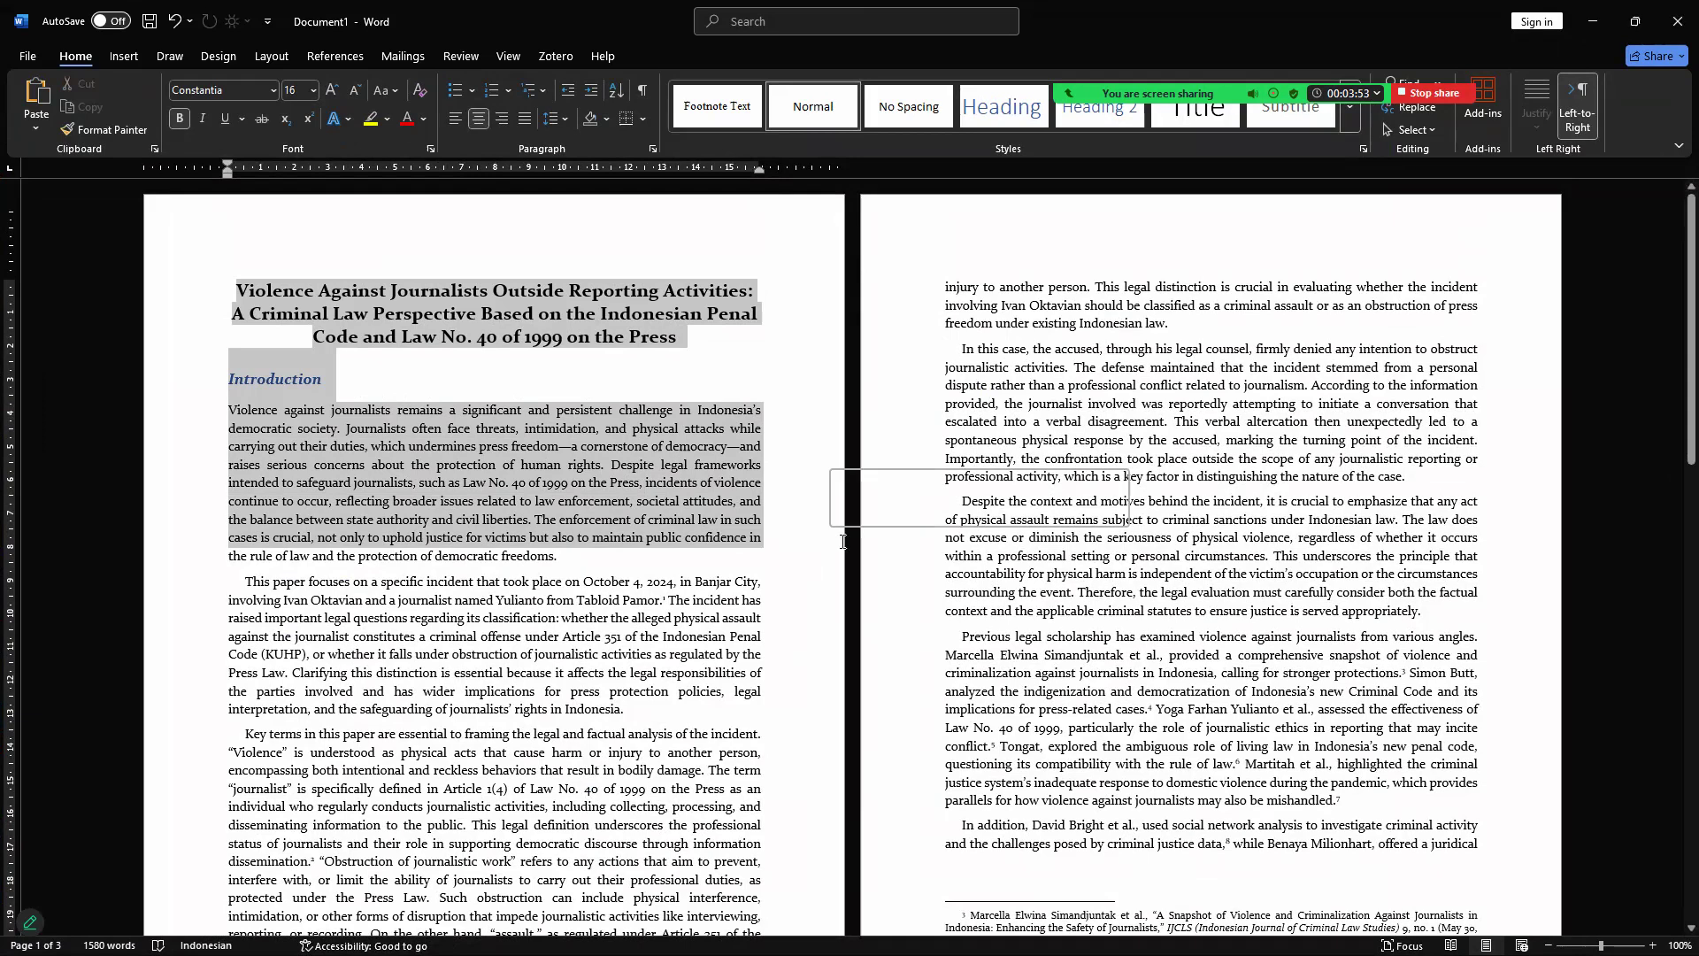
# Step: Examine the paper's title, introduction paragraphs and the footnotes at the end of the first two pages
pyautogui.moveTo(1689, 341); pyautogui.dragTo(1687, 344)
pyautogui.click(454, 460)
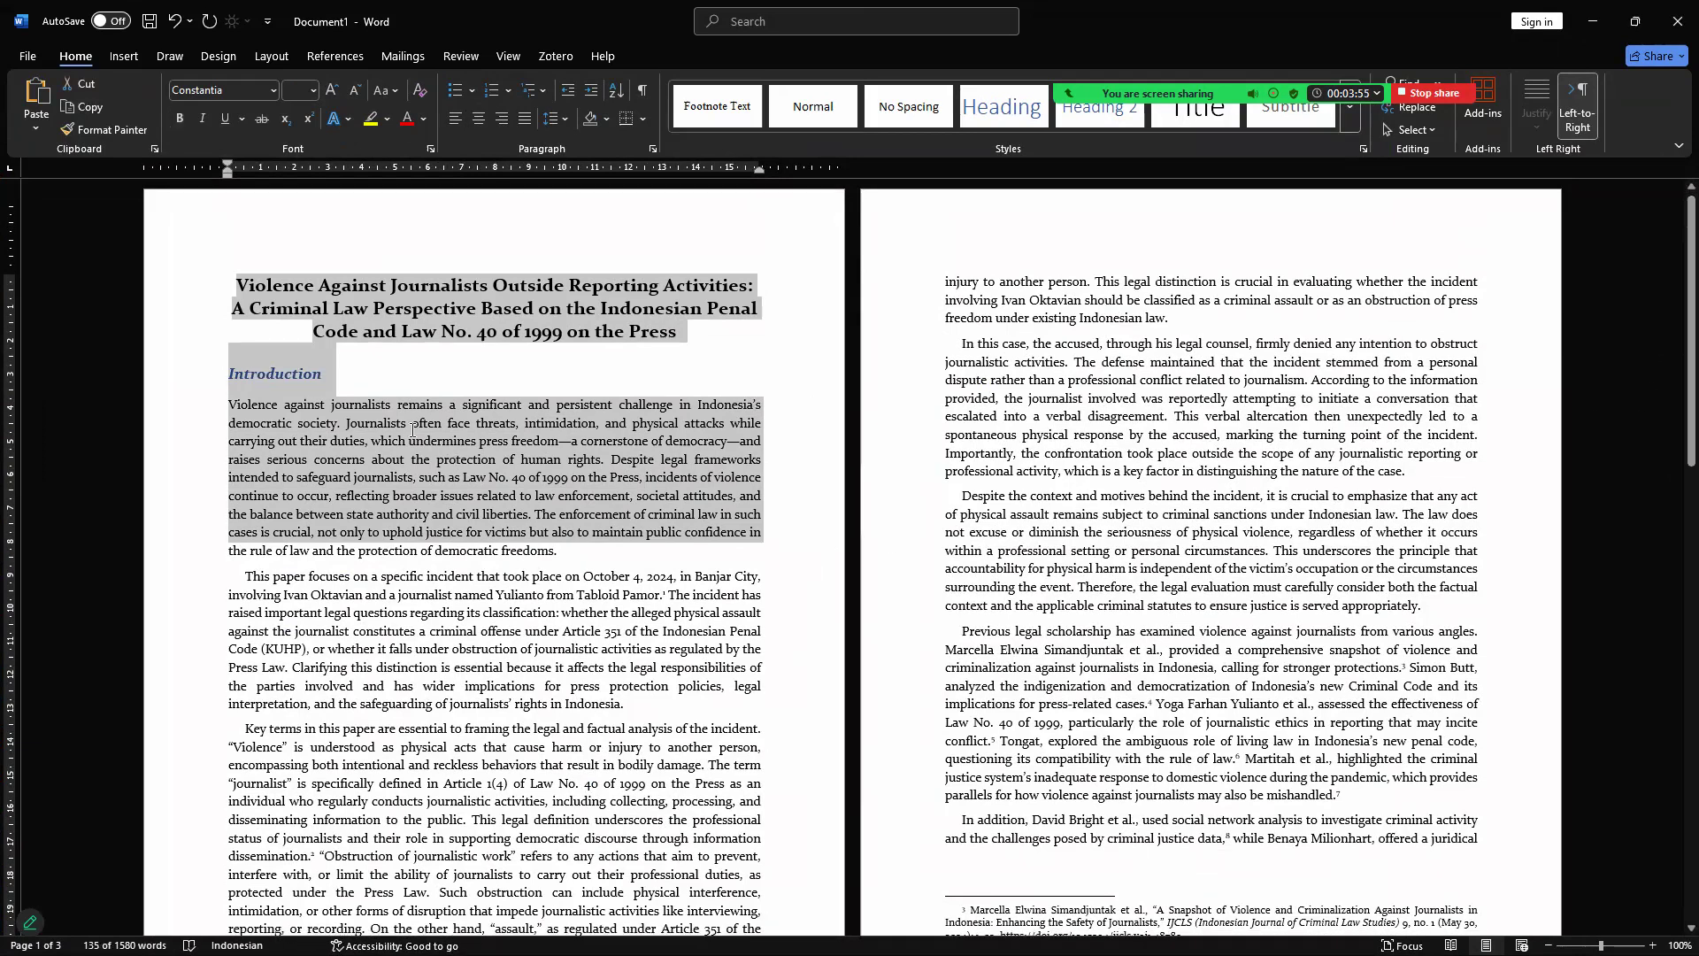
pyautogui.moveTo(242, 290); pyautogui.dragTo(619, 598)
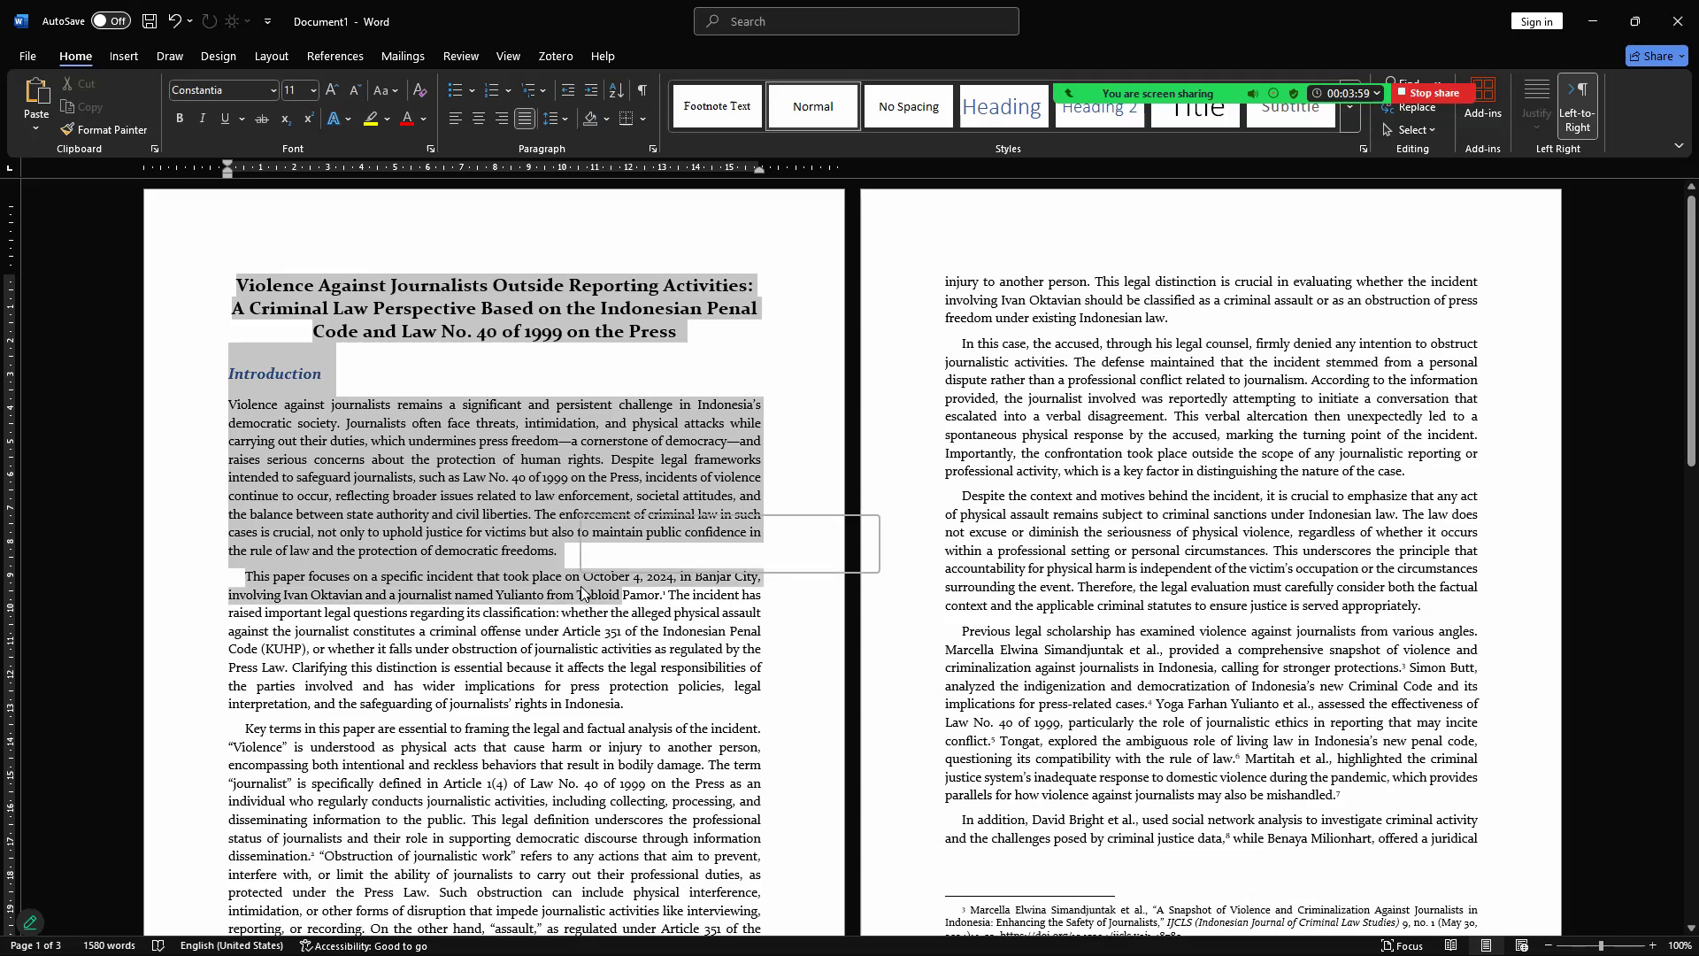
pyautogui.click(1274, 550)
pyautogui.moveTo(1672, 239); pyautogui.dragTo(1672, 363)
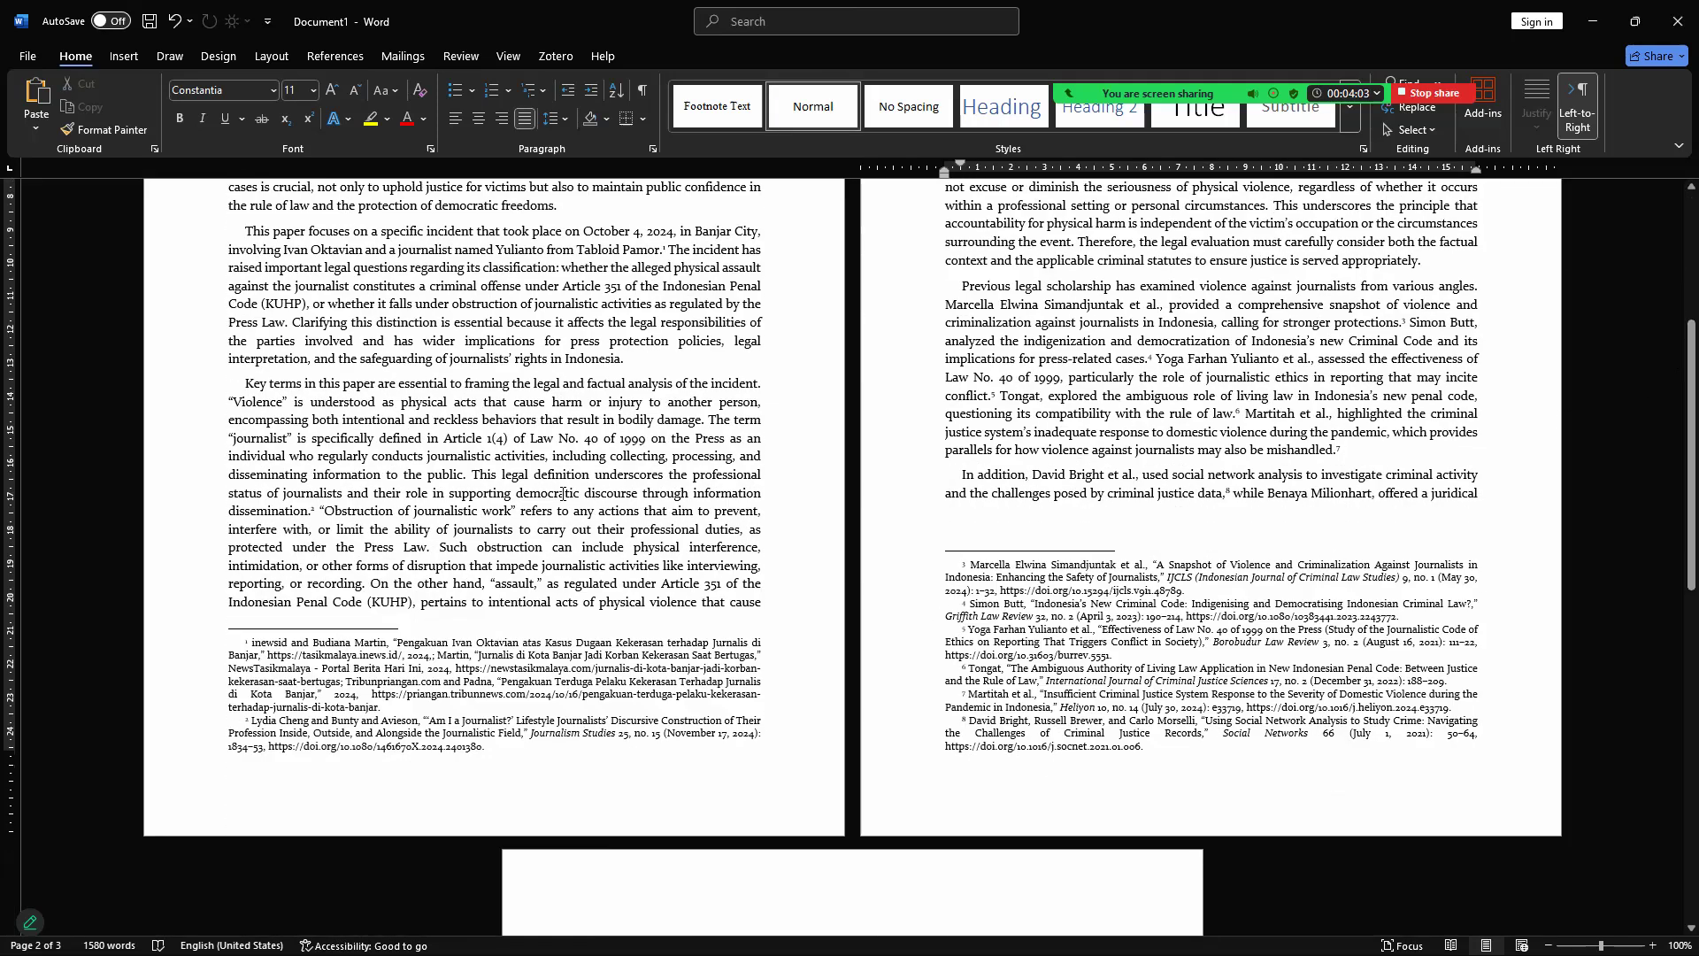
pyautogui.click(469, 472)
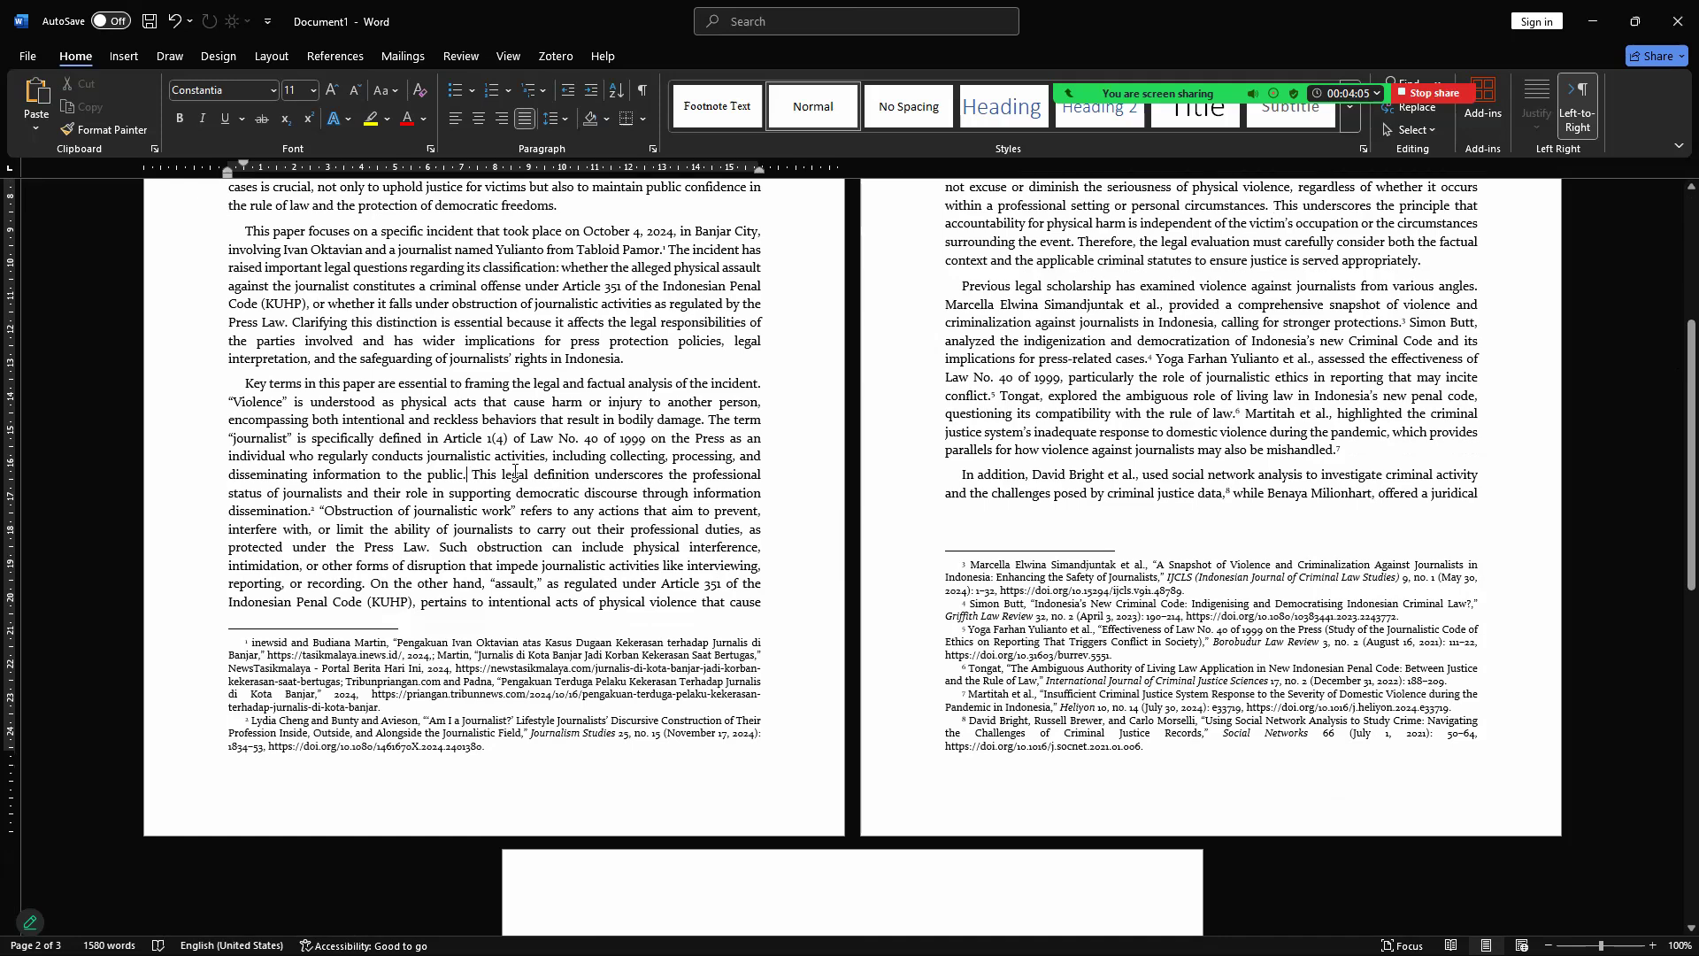
pyautogui.click(407, 662)
pyautogui.hotkey('ctrl', 'a')
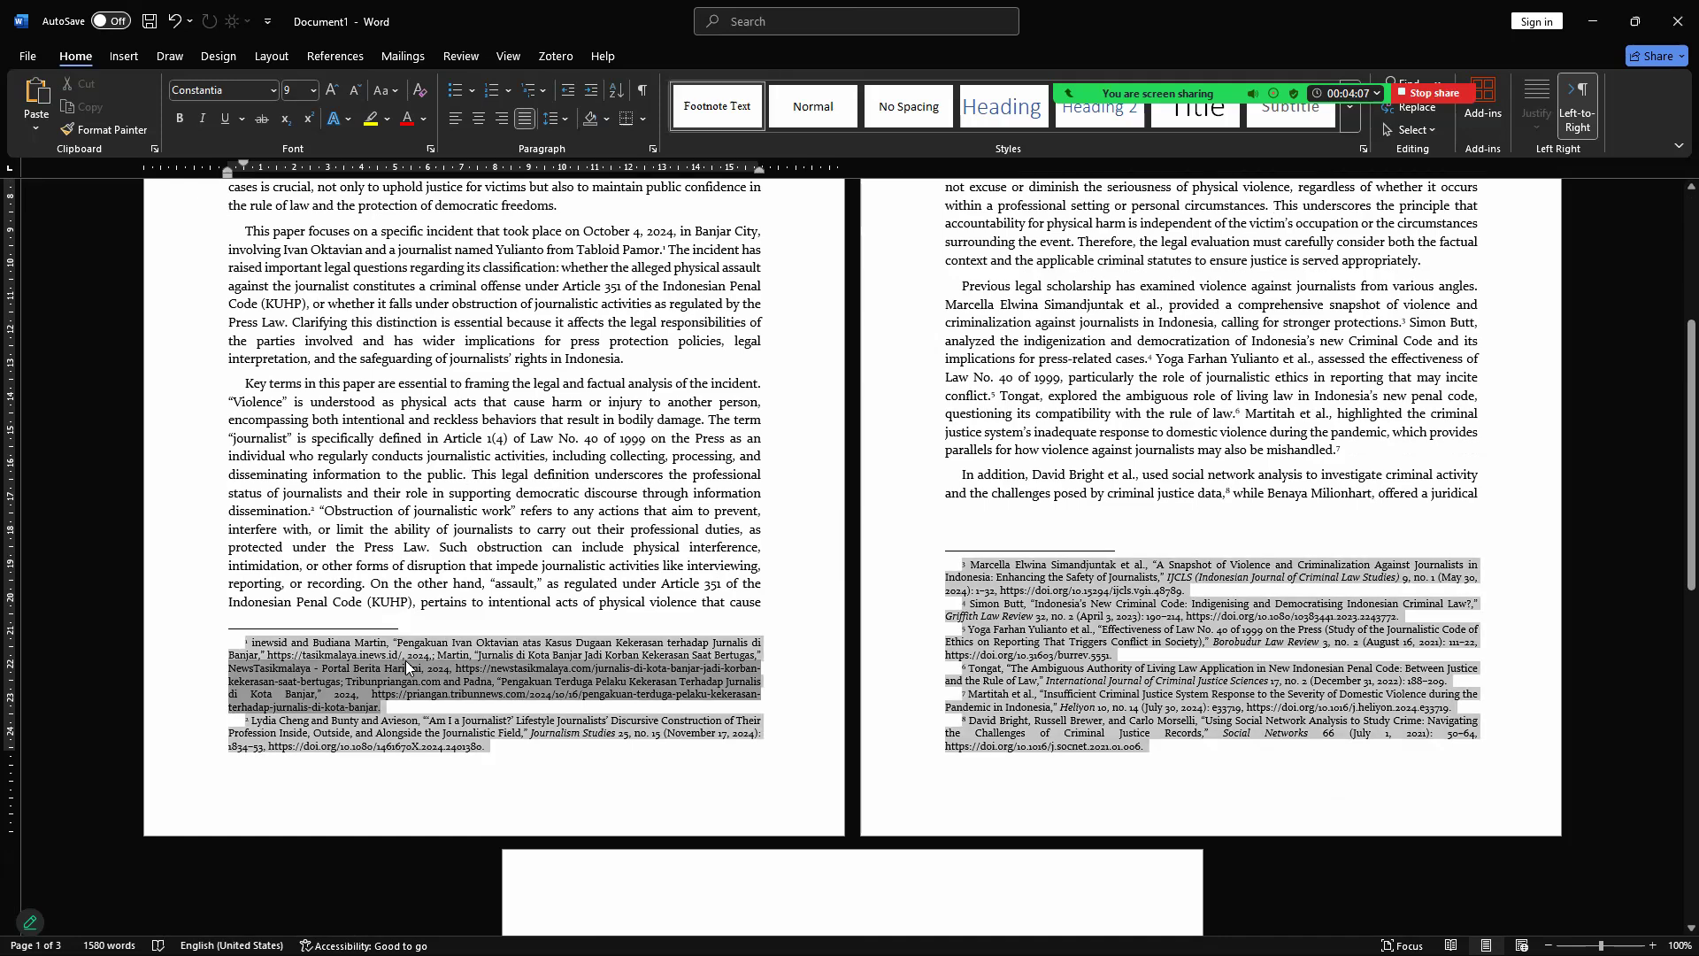
pyautogui.moveTo(1671, 592); pyautogui.dragTo(1672, 379)
pyautogui.click(515, 581)
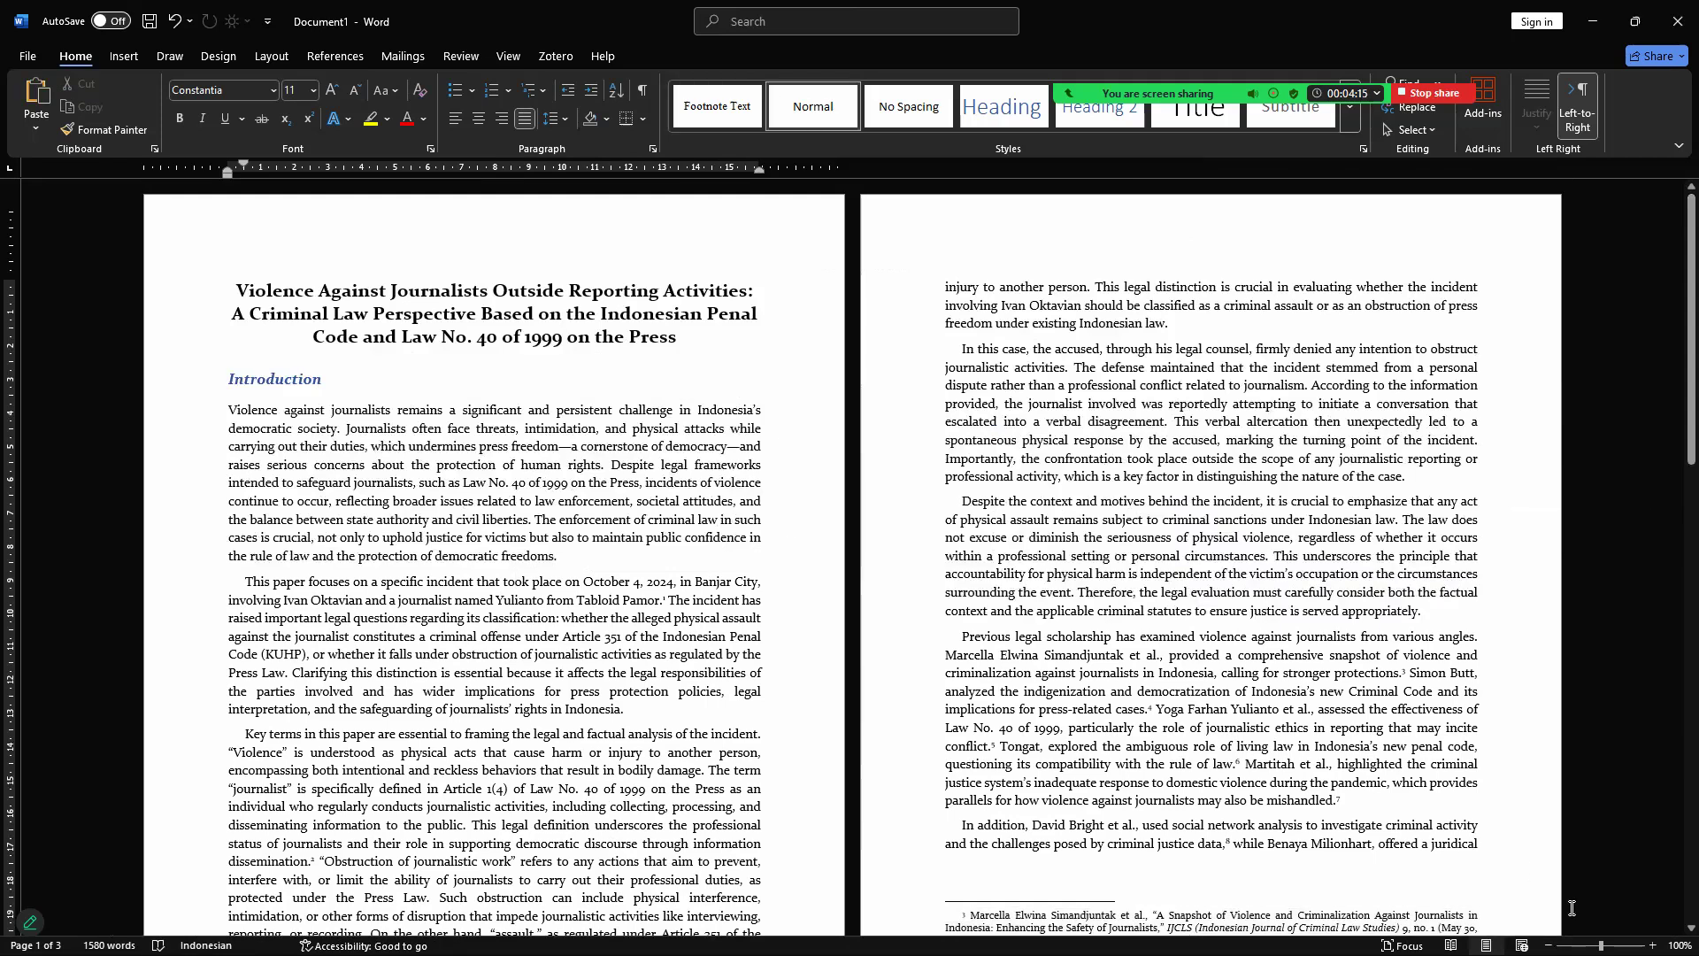
# Step: Inspect the second footnote marker after "dissemination." at an enlarged view together with its citation note on the first page
pyautogui.keyDown('ctrl'); pyautogui.scroll(5, 1571, 908); pyautogui.keyUp('ctrl')
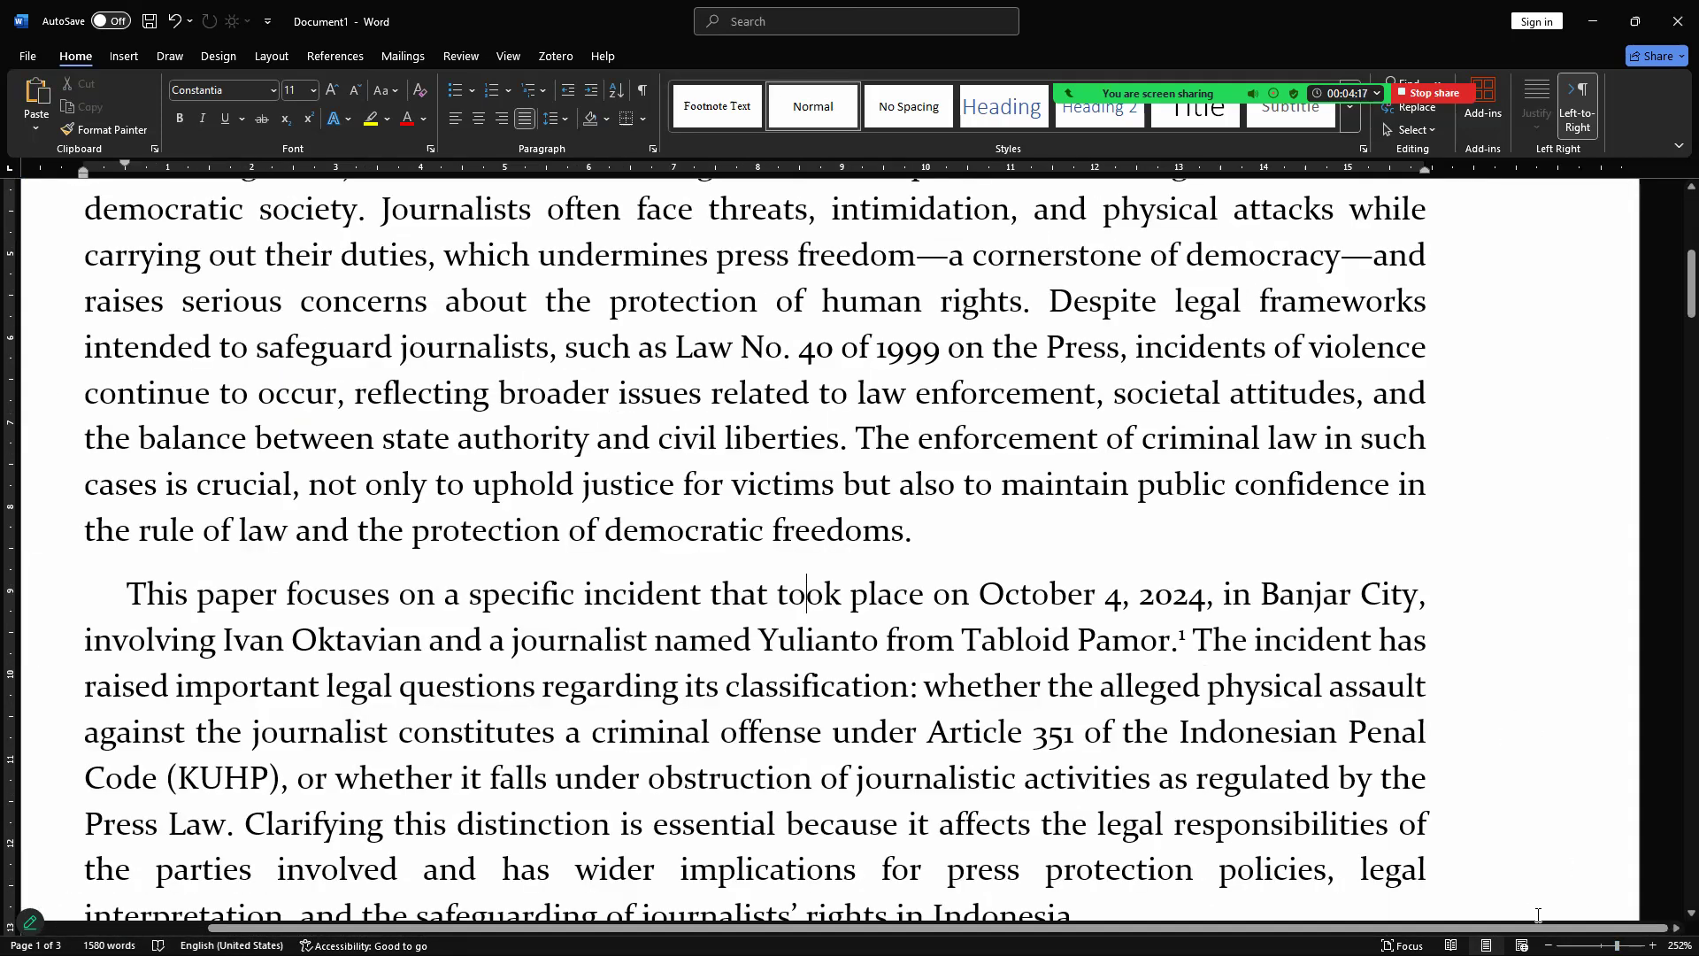
pyautogui.keyDown('ctrl'); pyautogui.scroll(-8, 1538, 915); pyautogui.keyUp('ctrl')
pyautogui.keyDown('ctrl'); pyautogui.scroll(5, 1538, 915); pyautogui.keyUp('ctrl')
pyautogui.keyDown('ctrl'); pyautogui.scroll(-8, 1538, 915); pyautogui.keyUp('ctrl')
pyautogui.keyDown('ctrl'); pyautogui.scroll(8, 1538, 915); pyautogui.keyUp('ctrl')
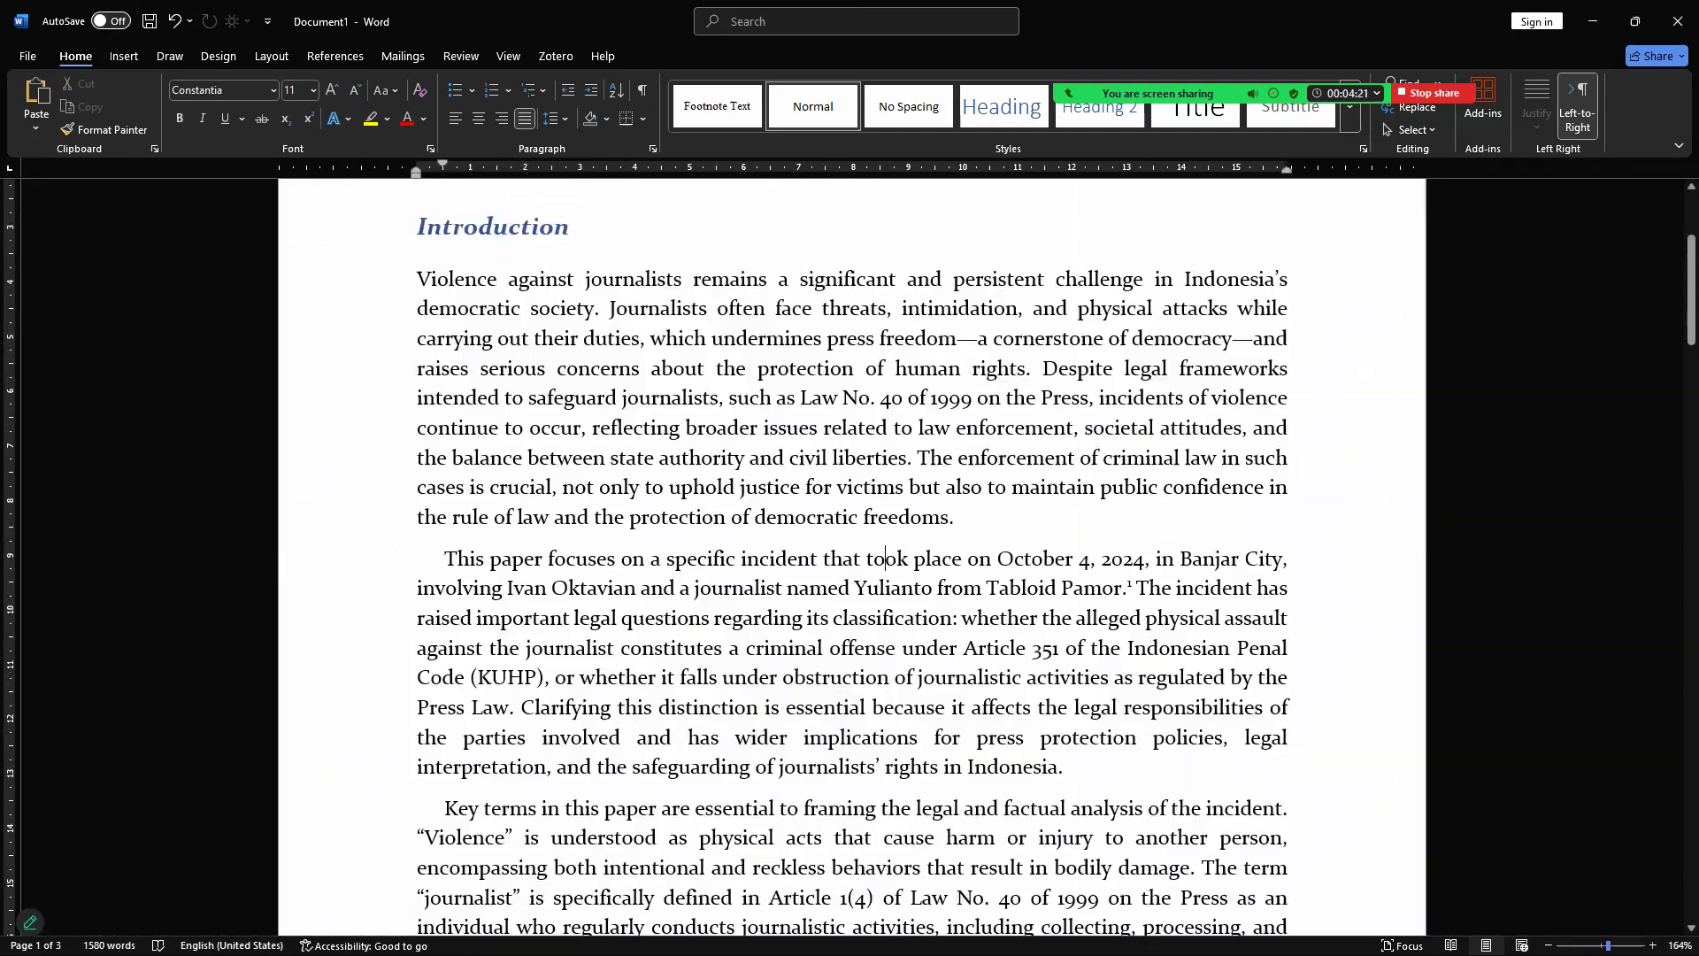
pyautogui.moveTo(1688, 276); pyautogui.dragTo(1671, 369)
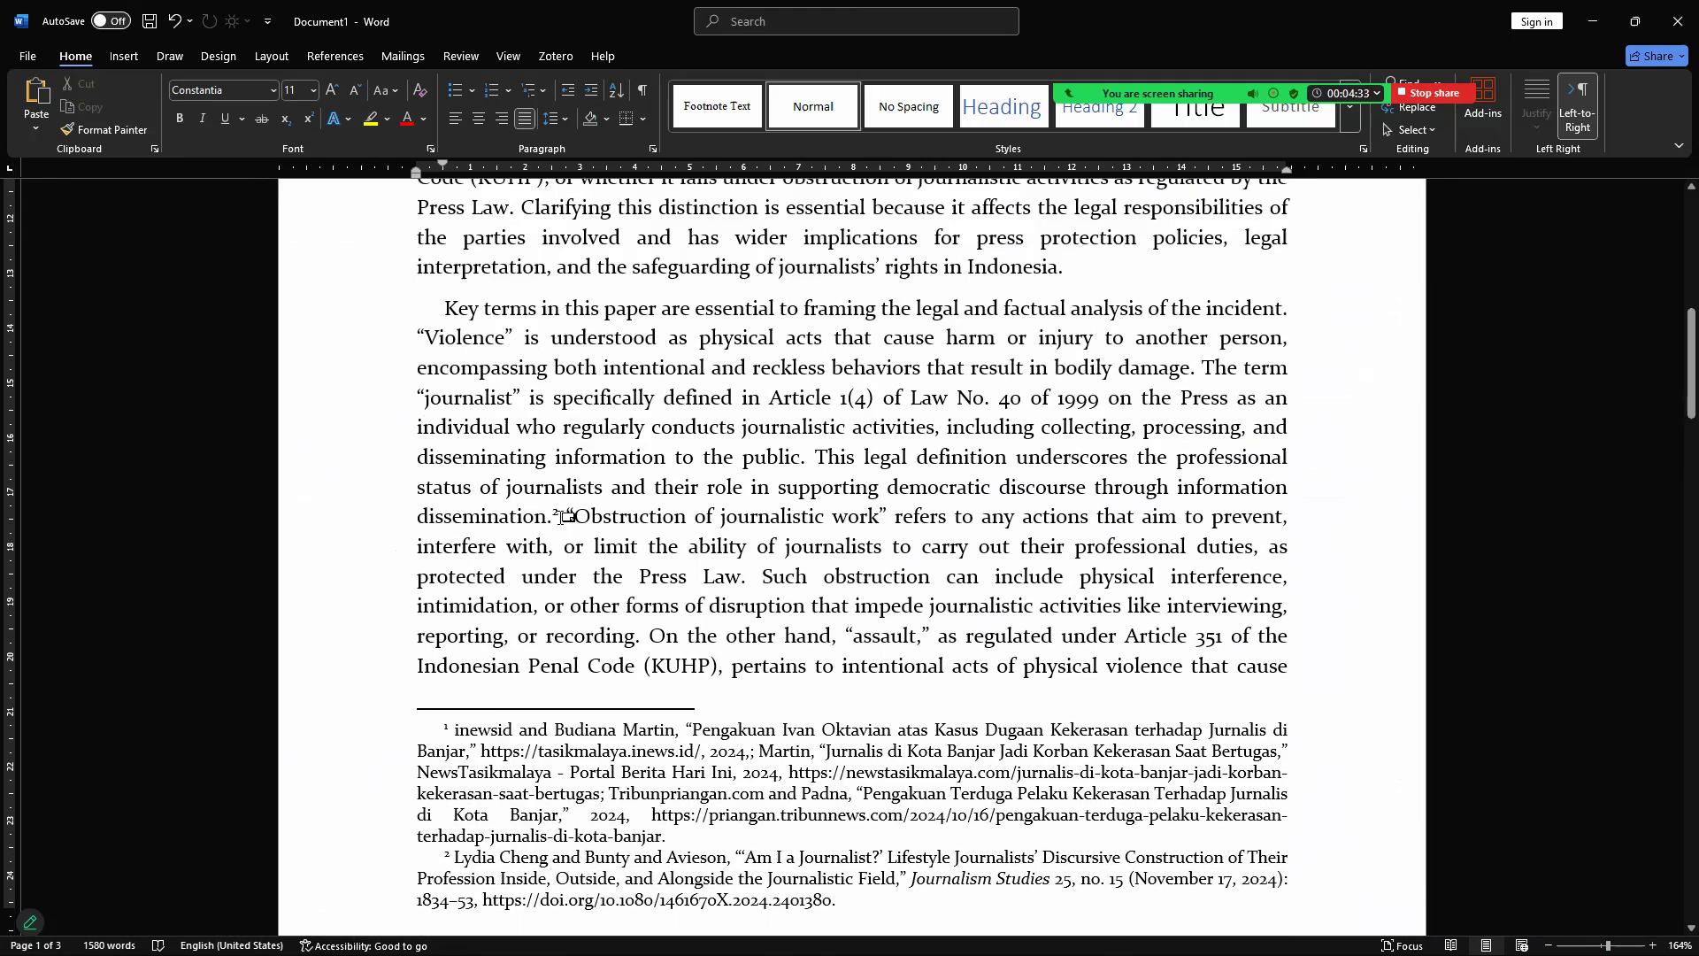
pyautogui.moveTo(567, 526); pyautogui.dragTo(554, 519)
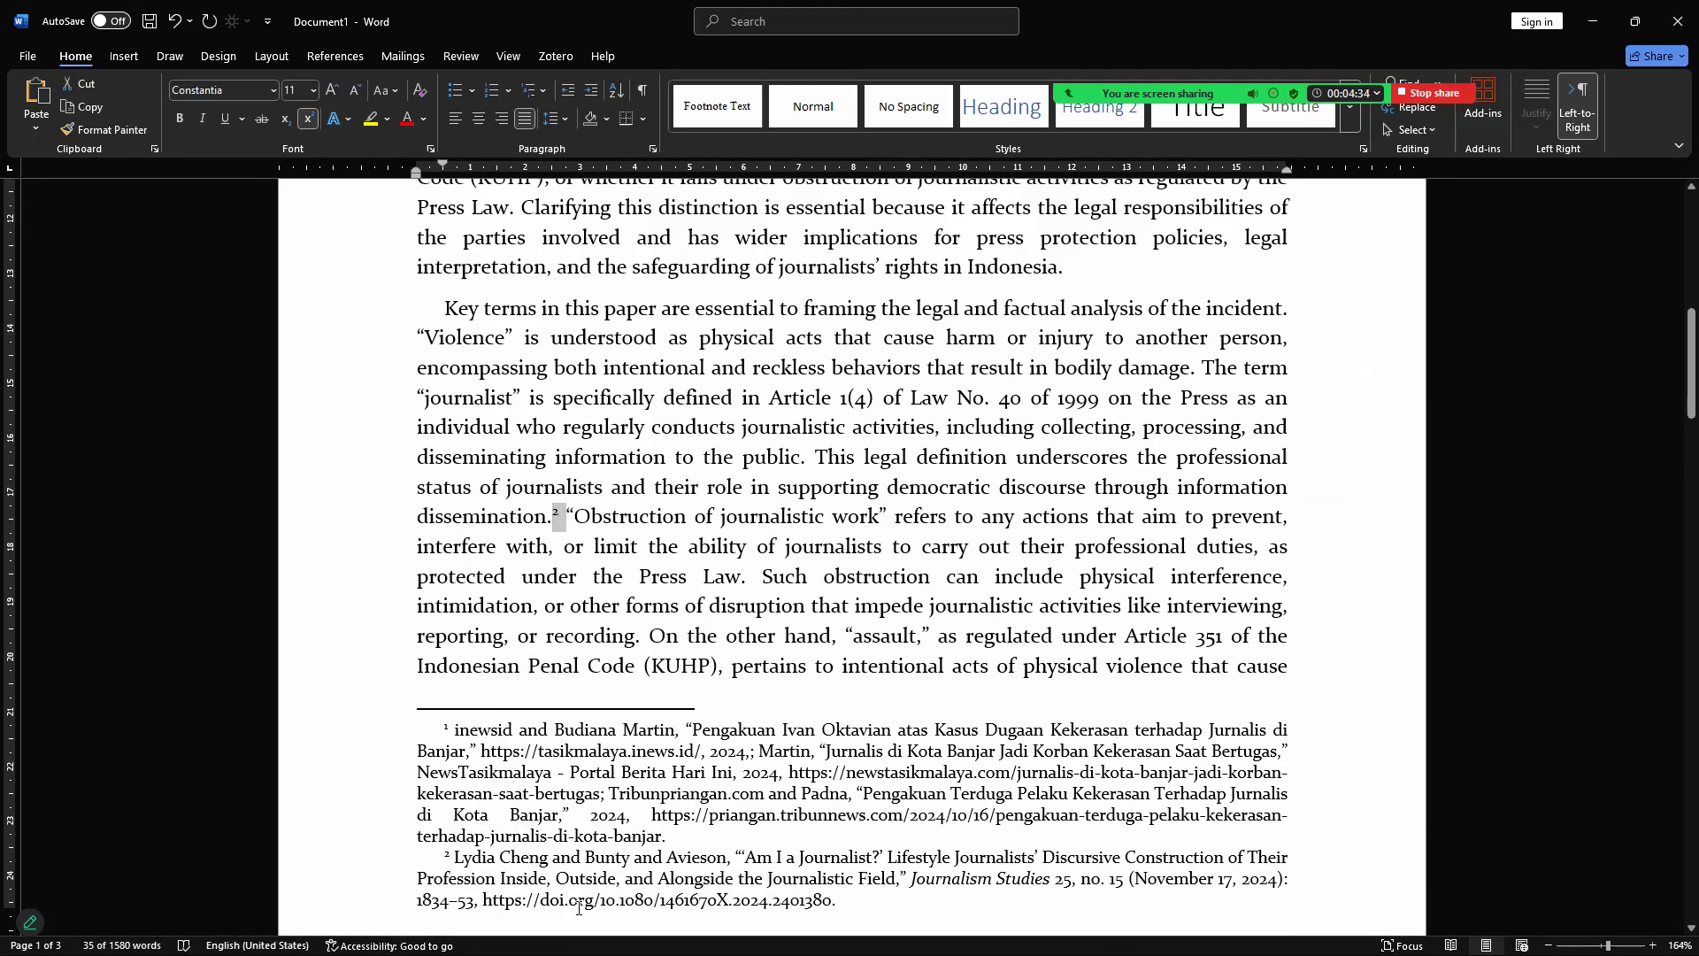
pyautogui.click(661, 878)
pyautogui.scroll(-1, 790, 420)
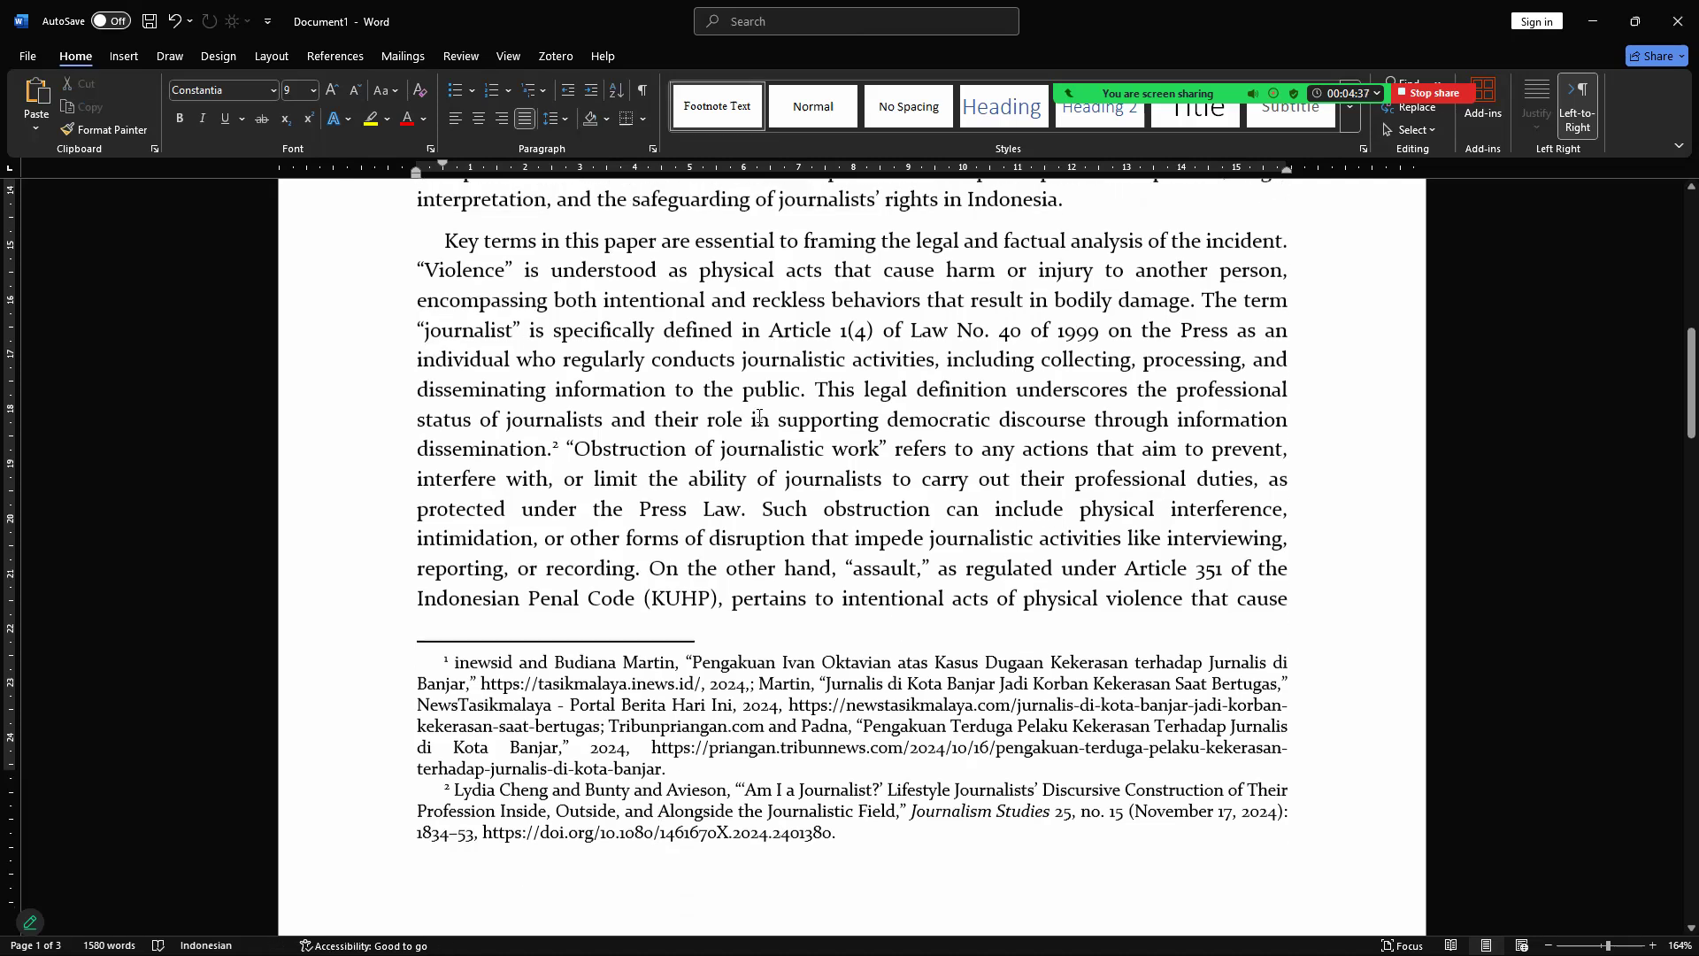
pyautogui.scroll(1, 991, 450)
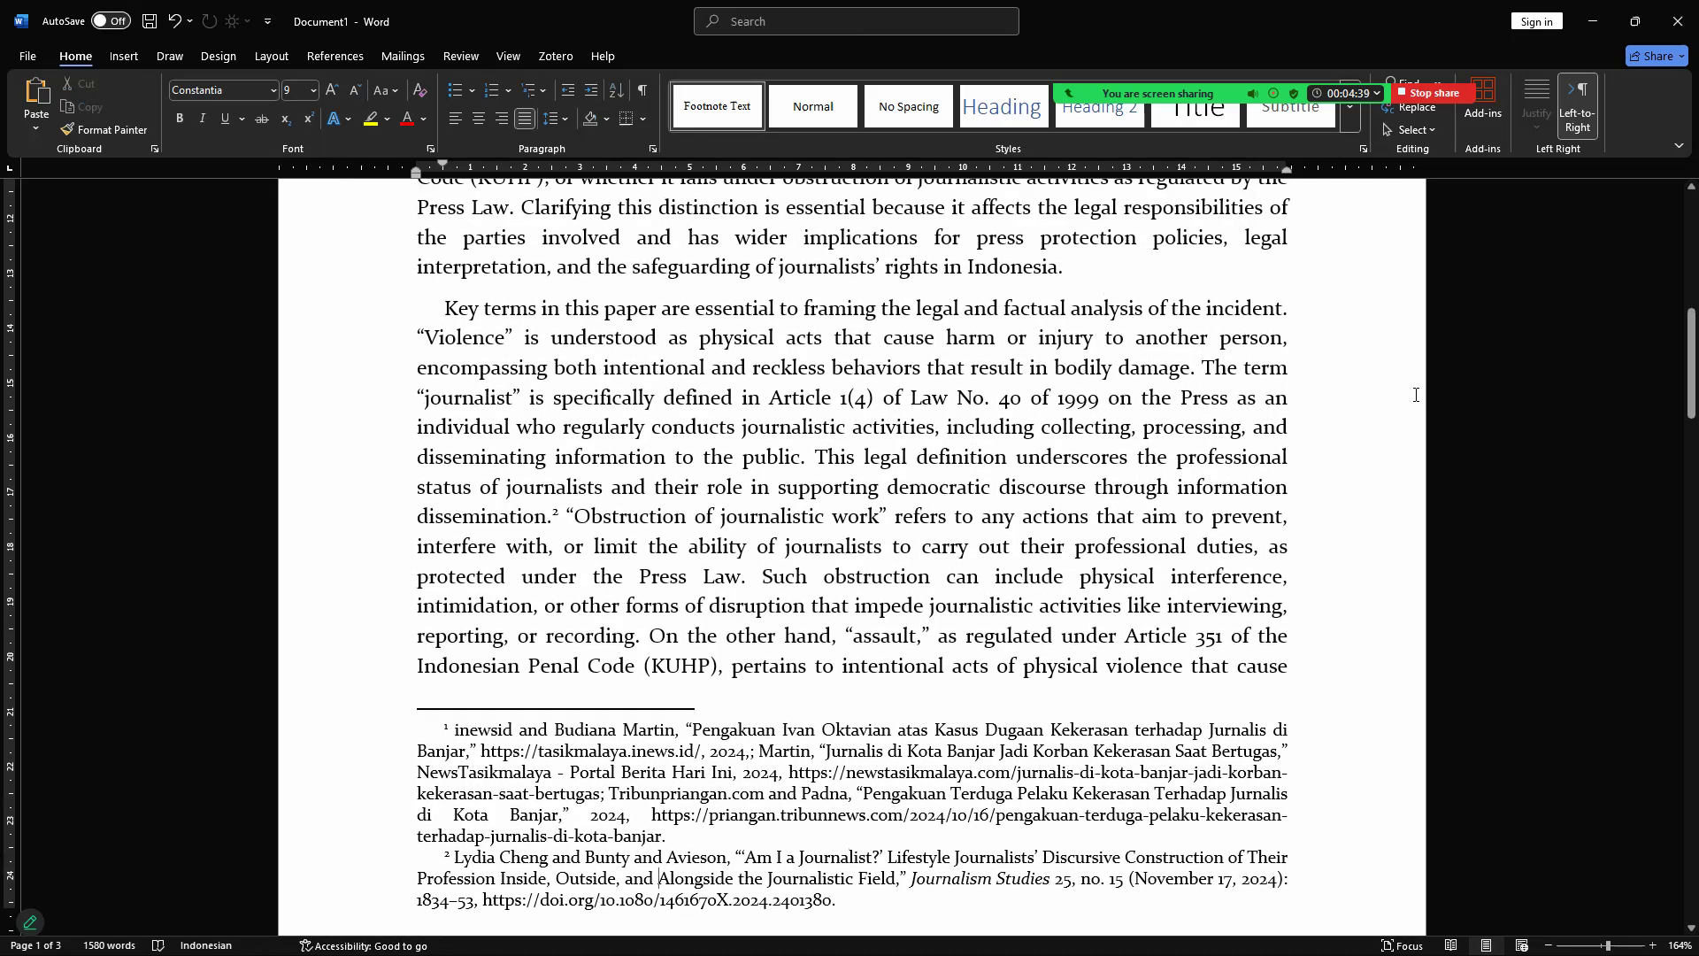
# Step: Highlight the footnote 2 marker after "dissemination" in yellow
pyautogui.moveTo(565, 516); pyautogui.dragTo(541, 515)
pyautogui.click(371, 118)
pyautogui.click(622, 397)
# Step: Highlight "Pamor." and its footnote 1 marker in pink in the second introduction paragraph
pyautogui.moveTo(1671, 393); pyautogui.dragTo(1672, 316)
pyautogui.moveTo(1062, 524); pyautogui.dragTo(1134, 528)
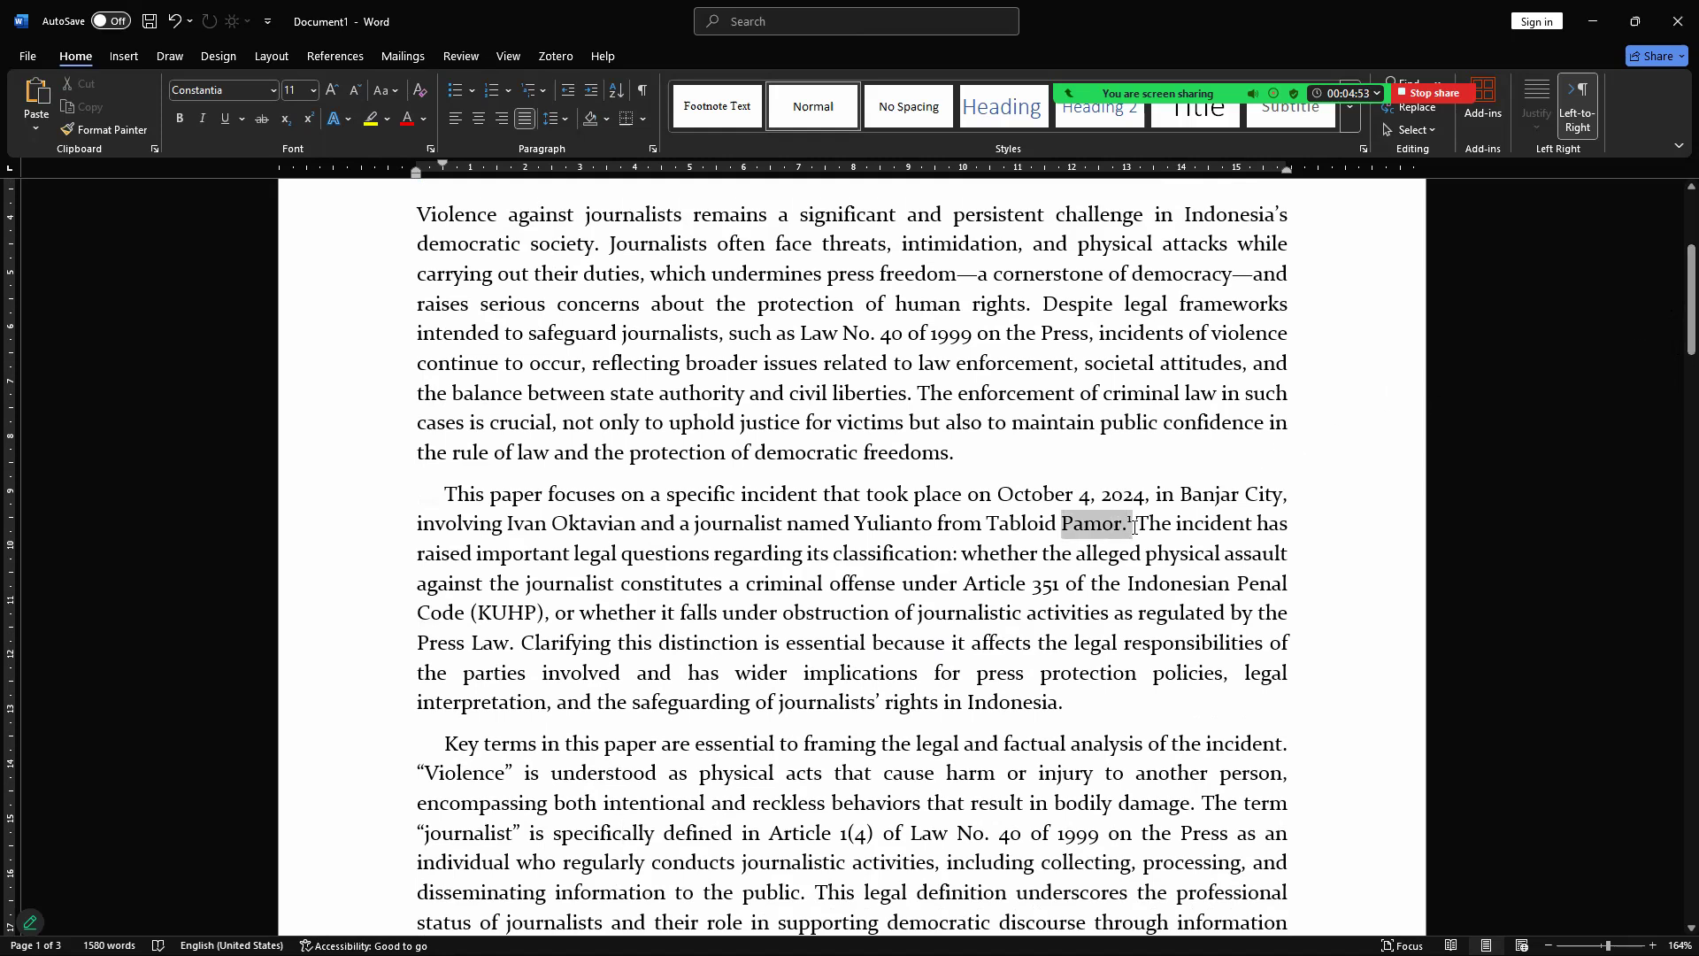
pyautogui.click(387, 118)
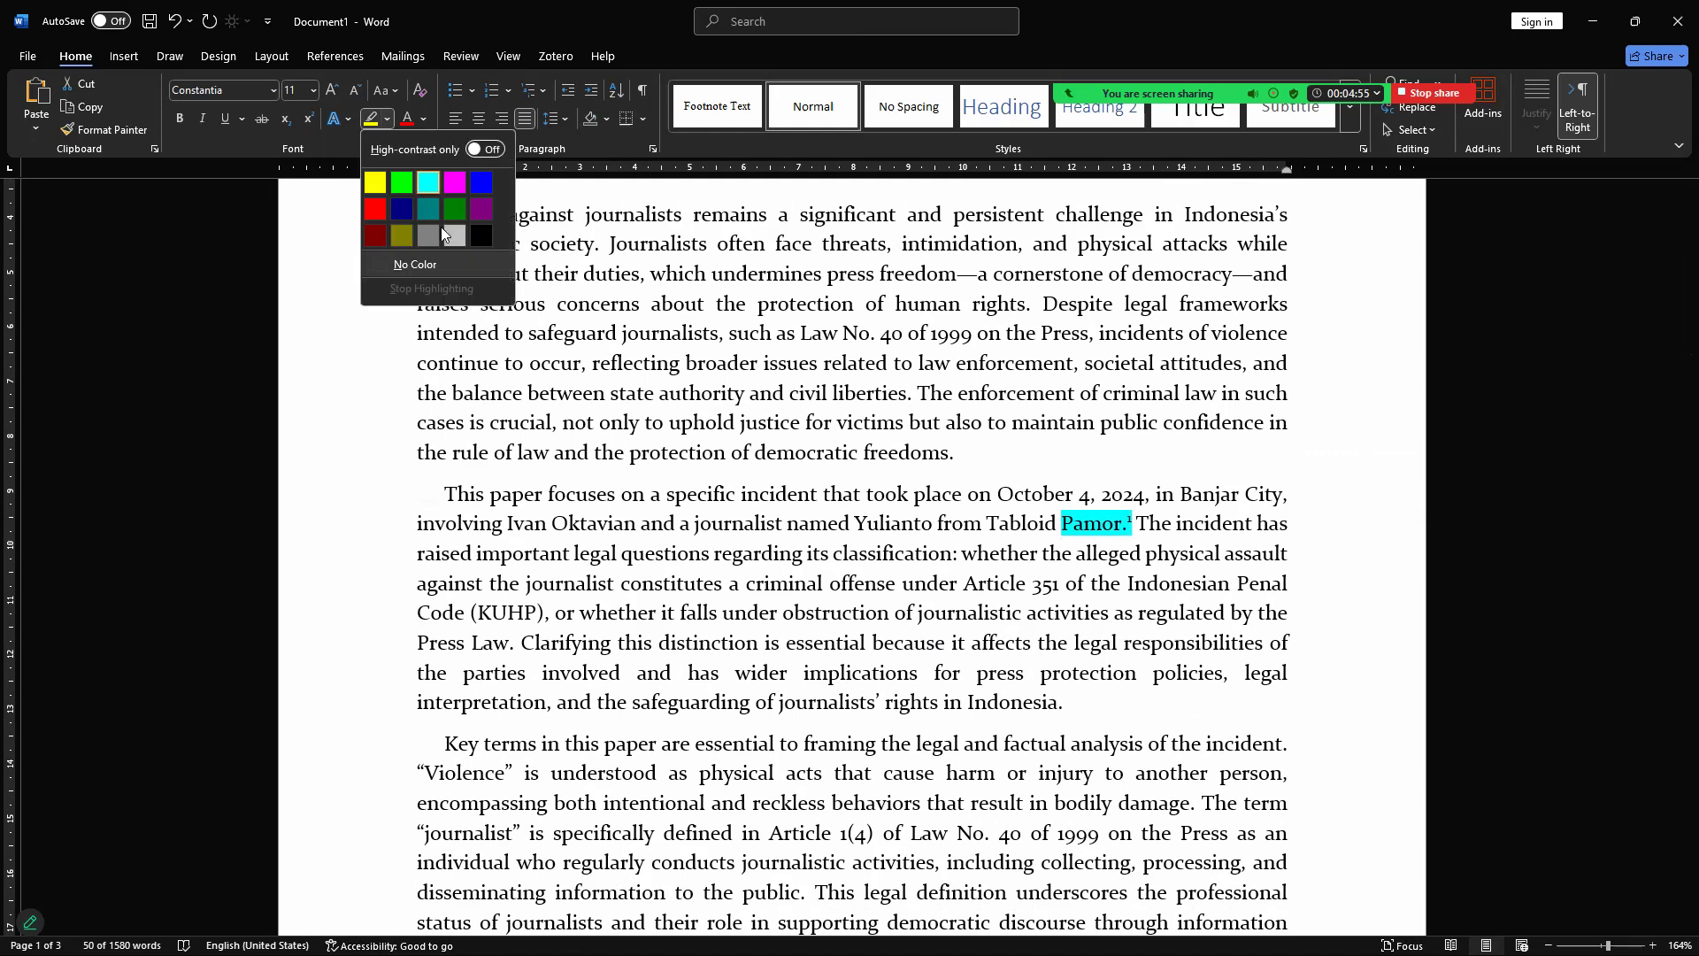
pyautogui.click(453, 183)
# Step: Apply a turquoise highlight to "dissemination." and its footnote 2 marker in the key terms paragraph
pyautogui.moveTo(1672, 356); pyautogui.dragTo(1672, 443)
pyautogui.moveTo(526, 365); pyautogui.dragTo(566, 359)
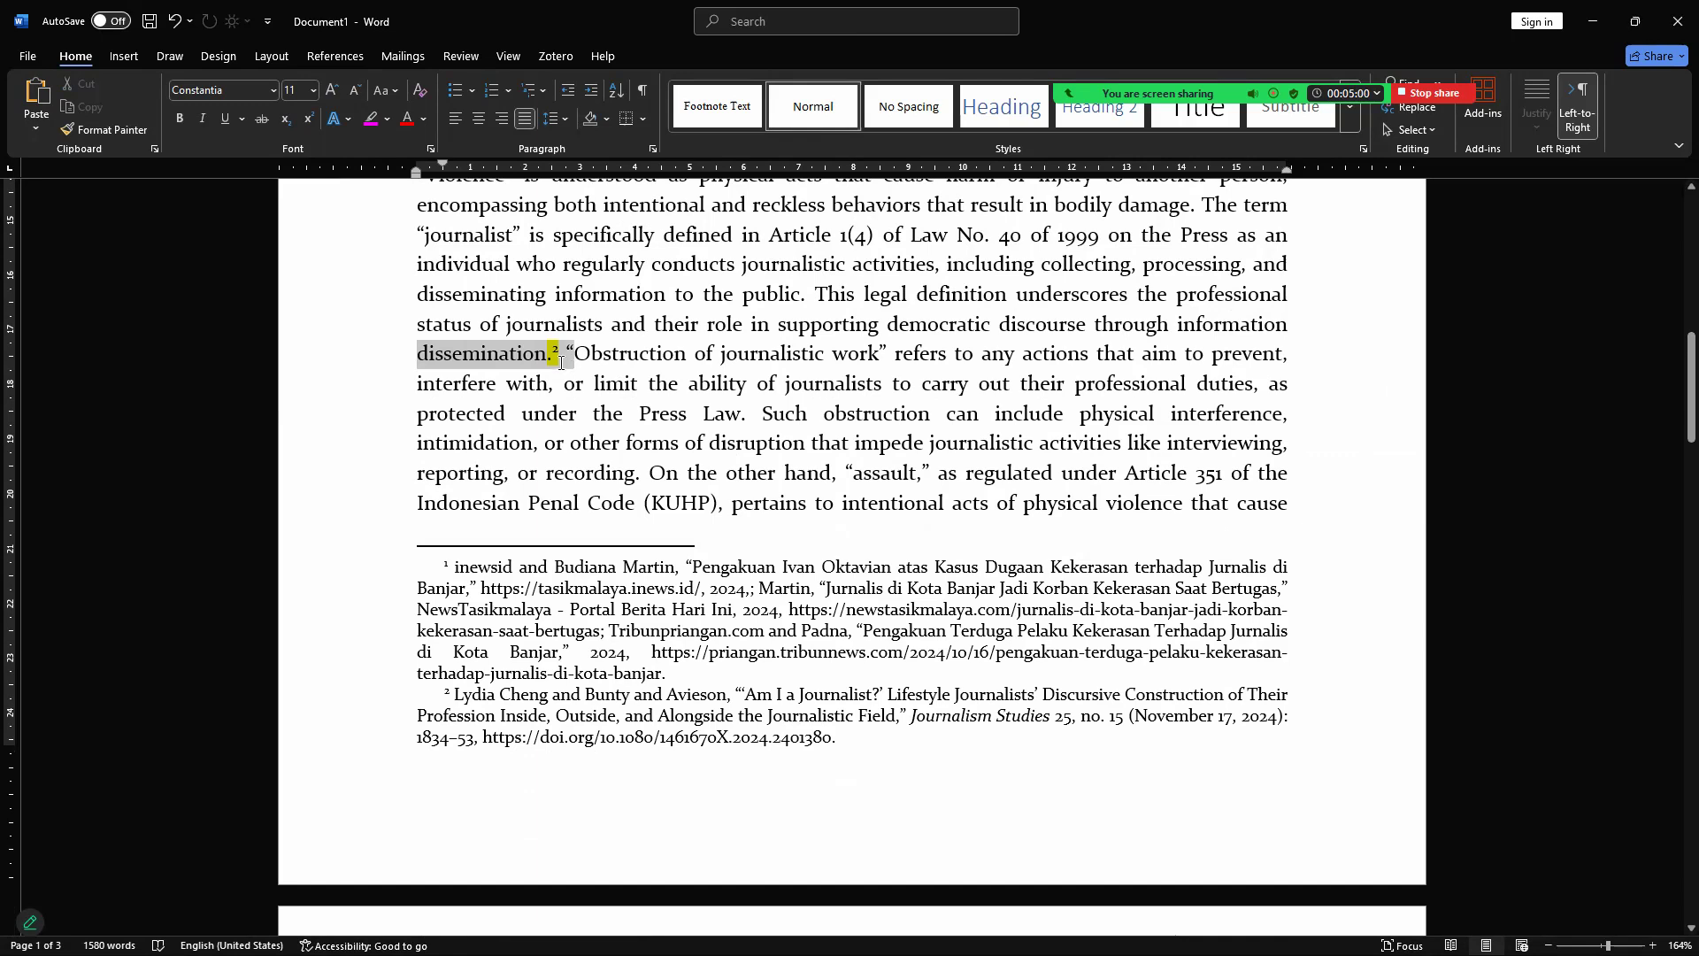
pyautogui.click(387, 118)
pyautogui.click(430, 182)
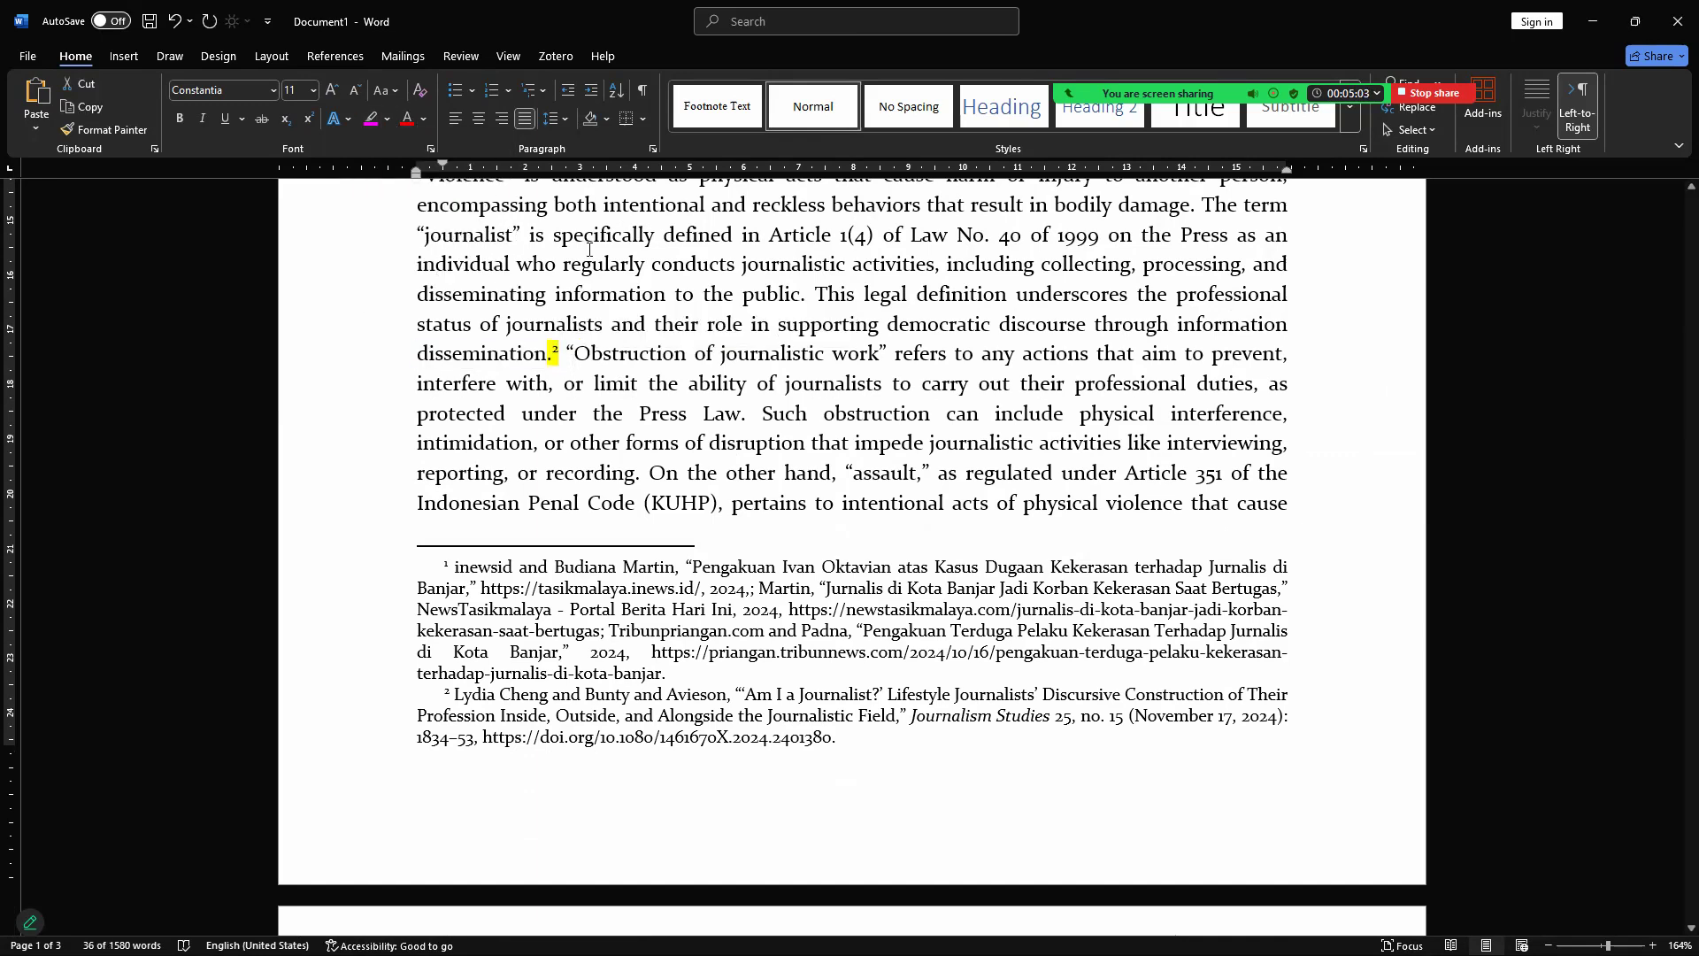
pyautogui.click(813, 325)
# Step: Highlight "protections." with footnote marker 3 and "cases." with footnote marker 4 in turquoise on the second page
pyautogui.moveTo(1671, 384); pyautogui.dragTo(1671, 556)
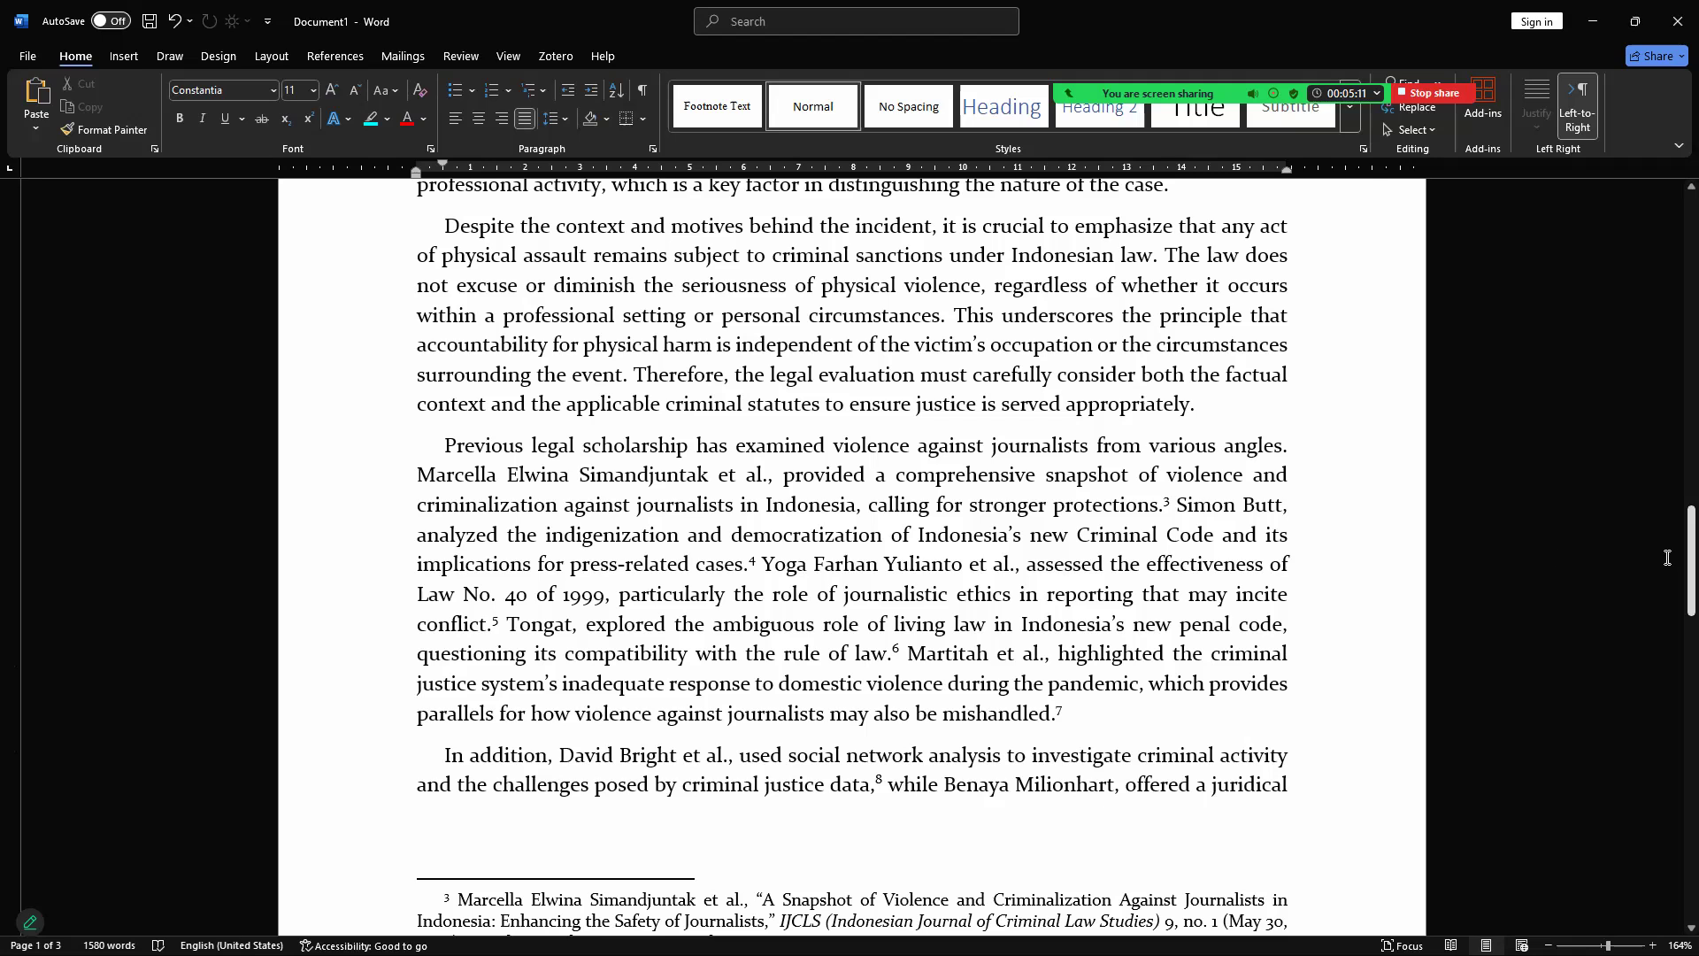
pyautogui.click(1052, 505)
pyautogui.keyDown('shift'); pyautogui.click(1180, 509); pyautogui.keyUp('shift')
pyautogui.click(371, 117)
pyautogui.moveTo(695, 564); pyautogui.dragTo(763, 564)
pyautogui.click(371, 118)
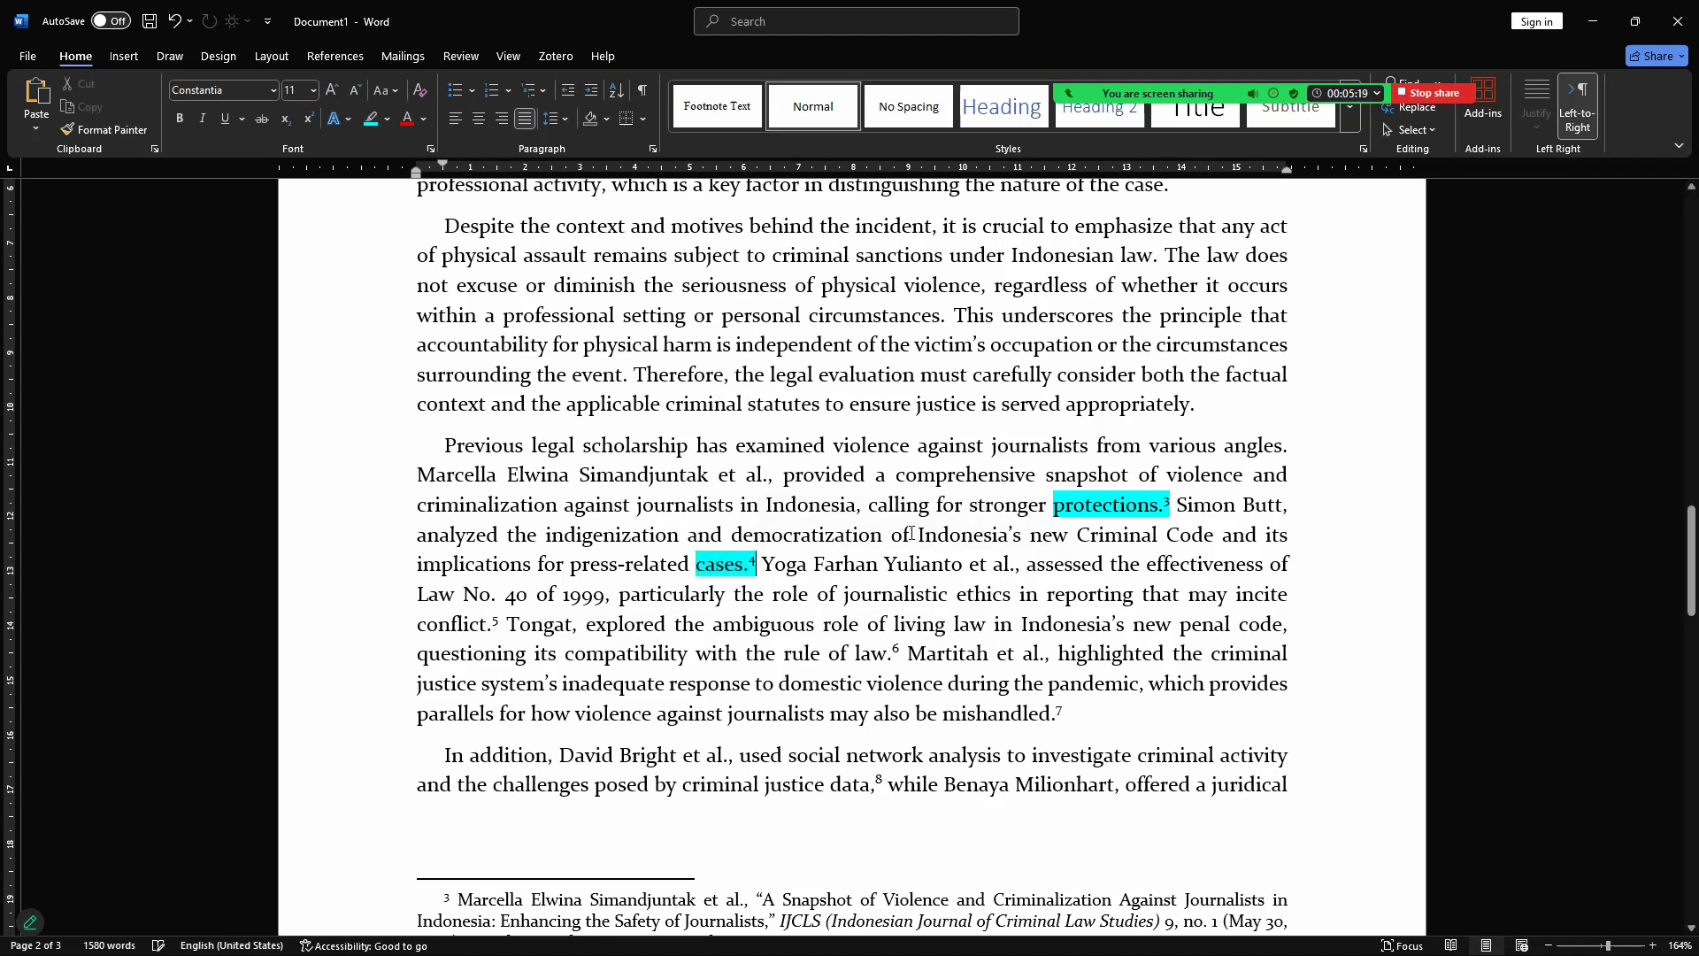
# Step: Highlight "conflict." with footnote marker 5 and "law." with footnote marker 6 in turquoise
pyautogui.moveTo(1690, 550); pyautogui.dragTo(1691, 576)
pyautogui.moveTo(855, 479); pyautogui.dragTo(908, 480)
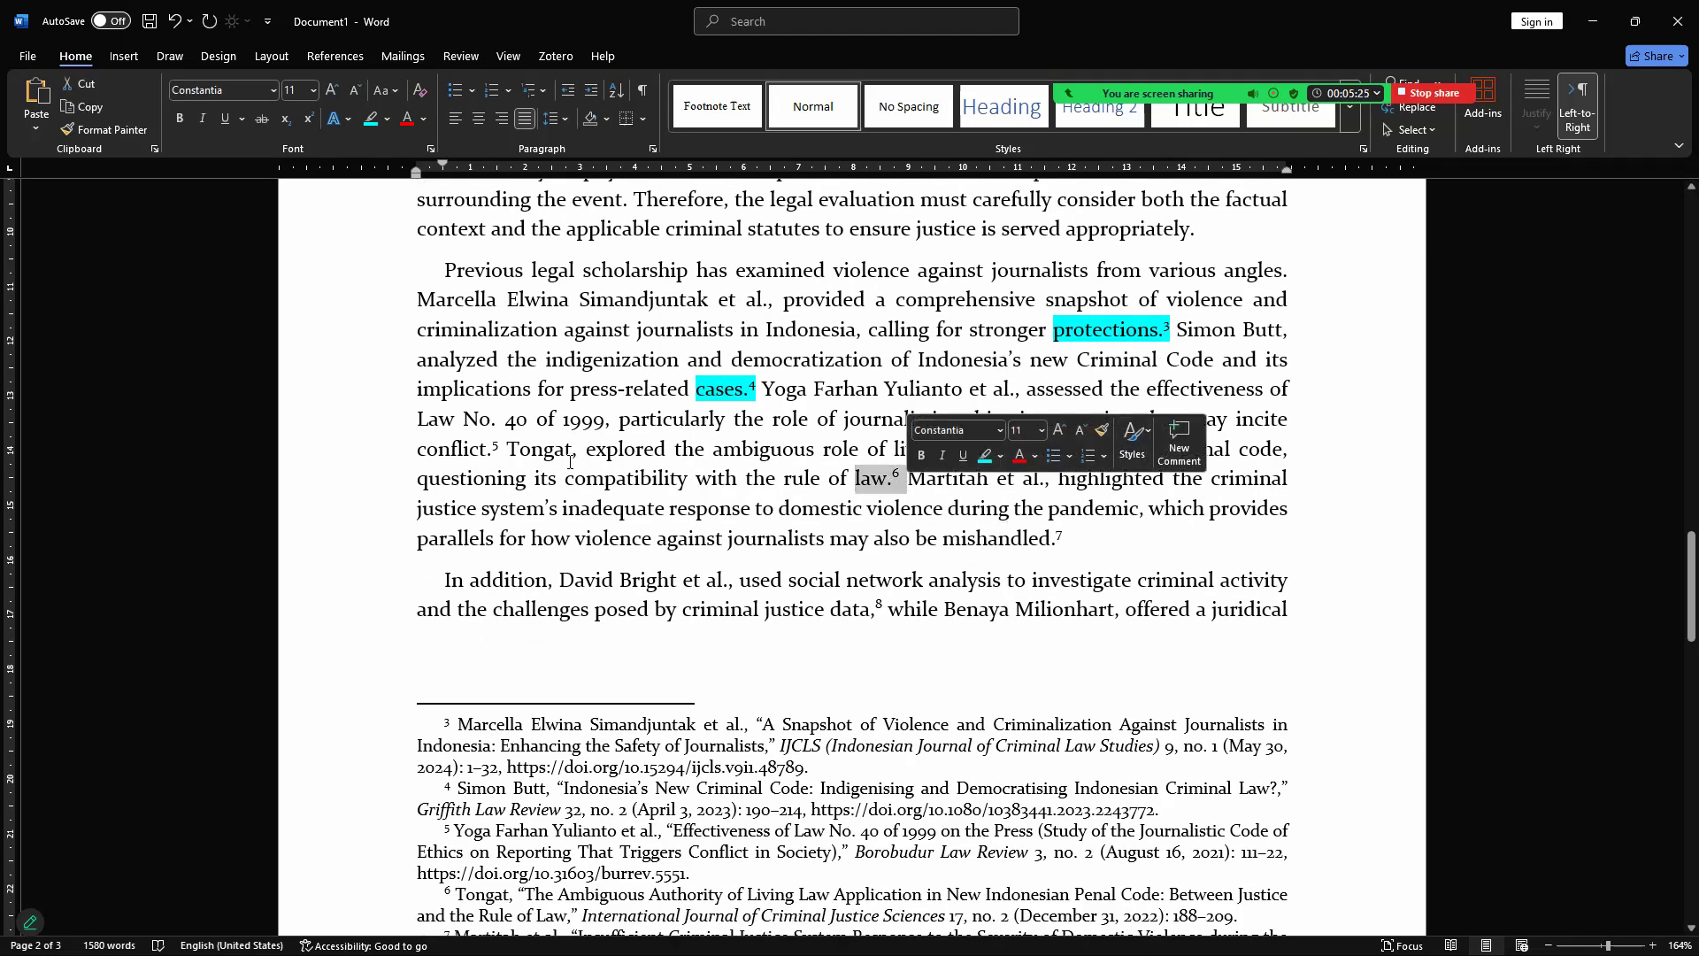
pyautogui.moveTo(417, 450); pyautogui.dragTo(506, 451)
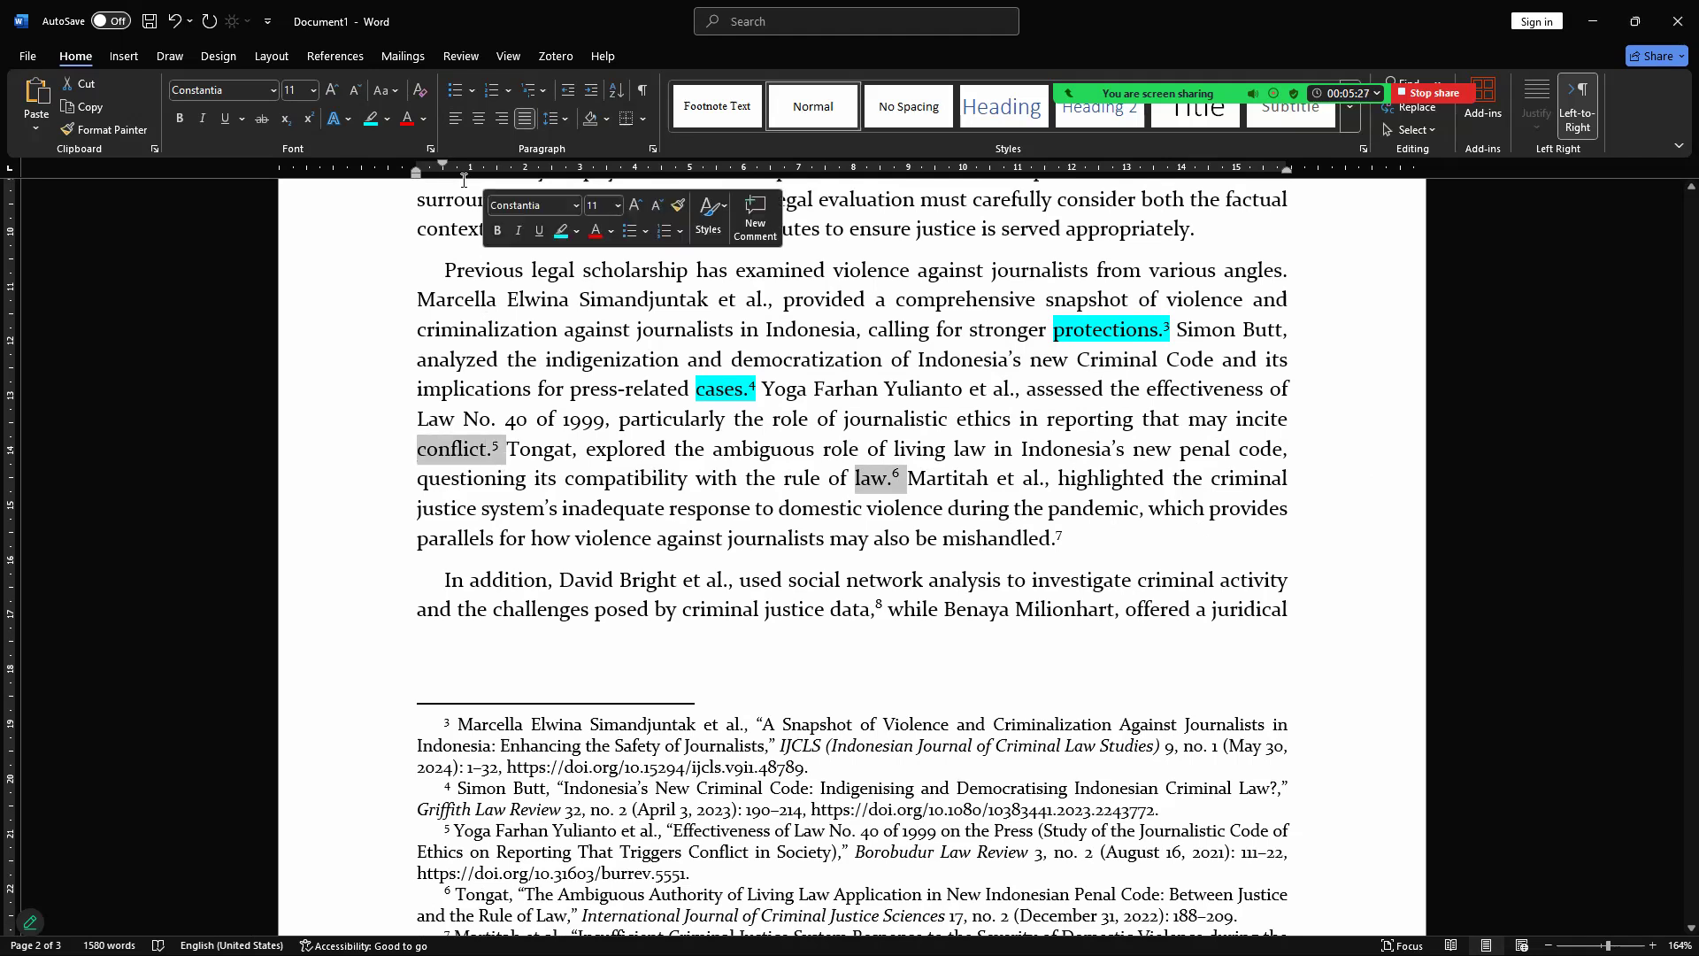
pyautogui.click(371, 119)
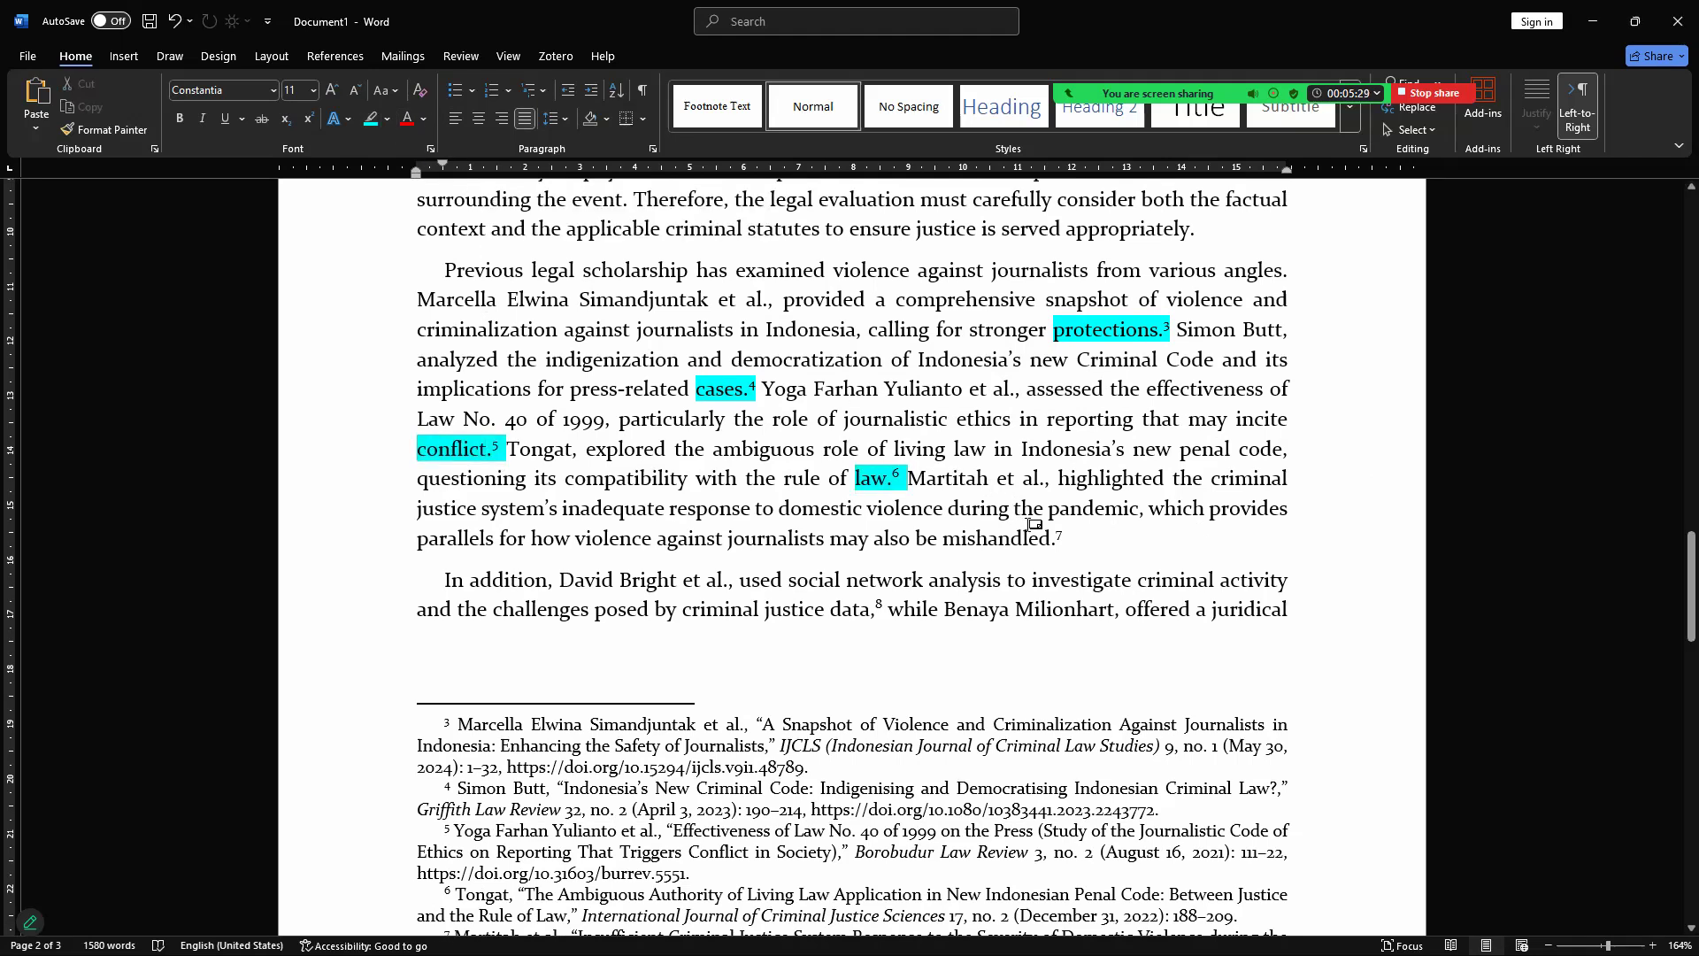
# Step: Highlight "mishandled." and its footnote 7 marker in turquoise in the legal scholarship paragraph
pyautogui.keyDown('ctrl'); pyautogui.click(1049, 547); pyautogui.keyUp('ctrl')
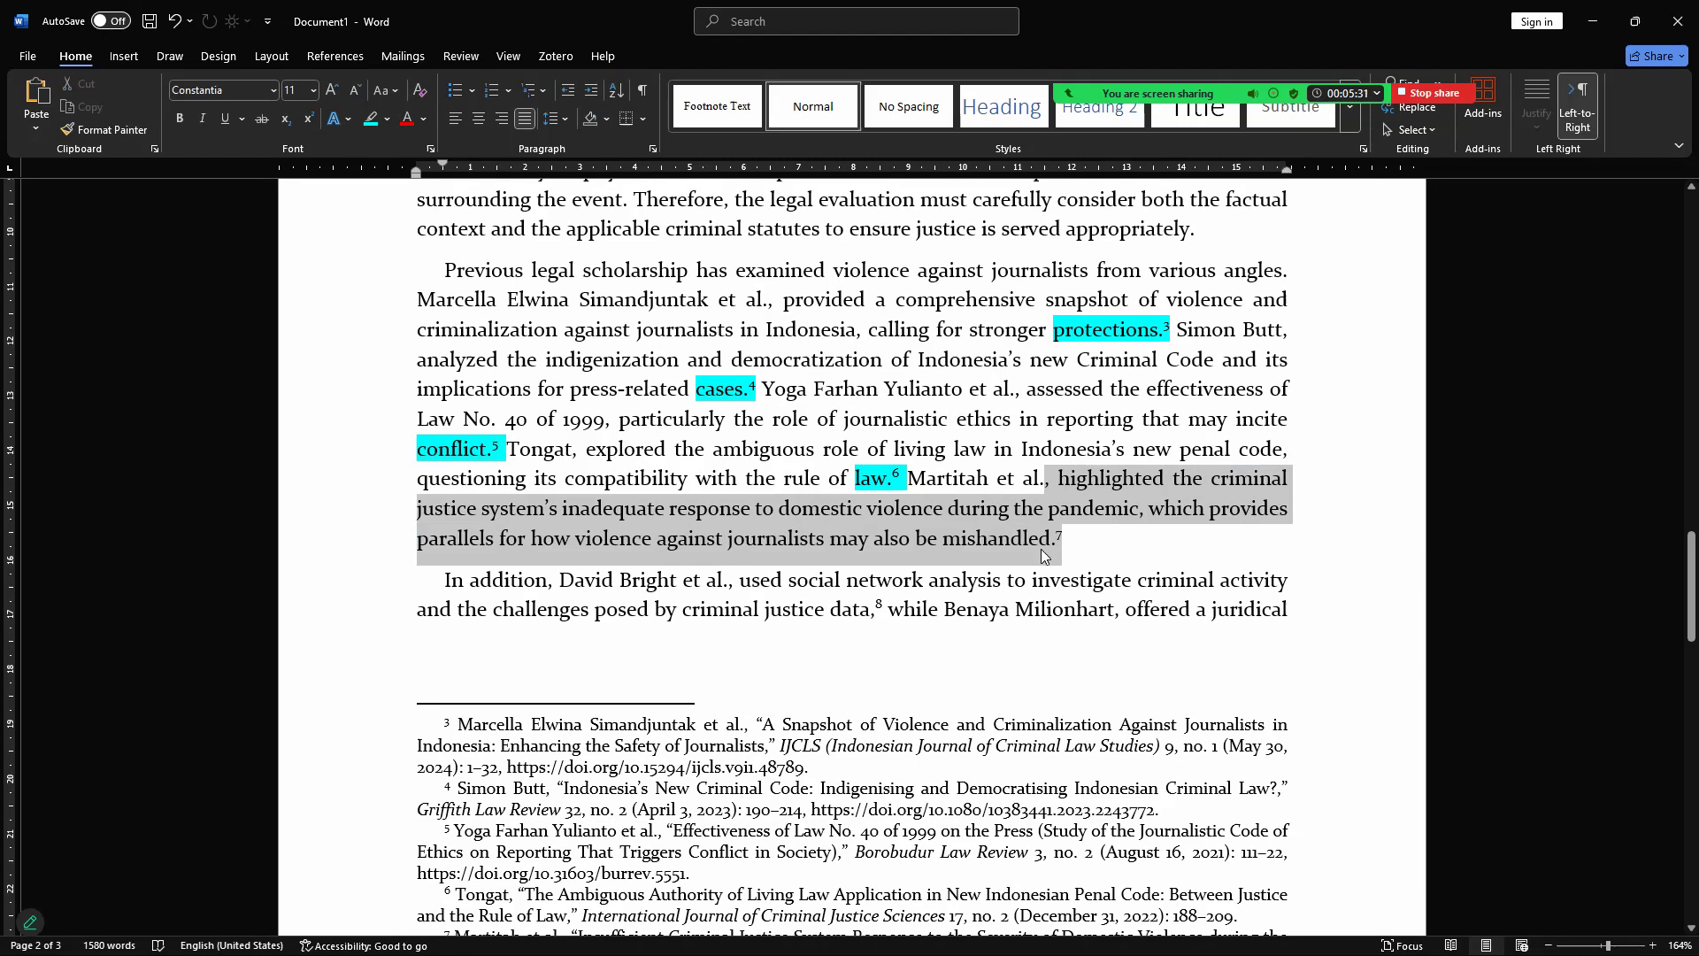
pyautogui.moveTo(943, 540); pyautogui.dragTo(1059, 541)
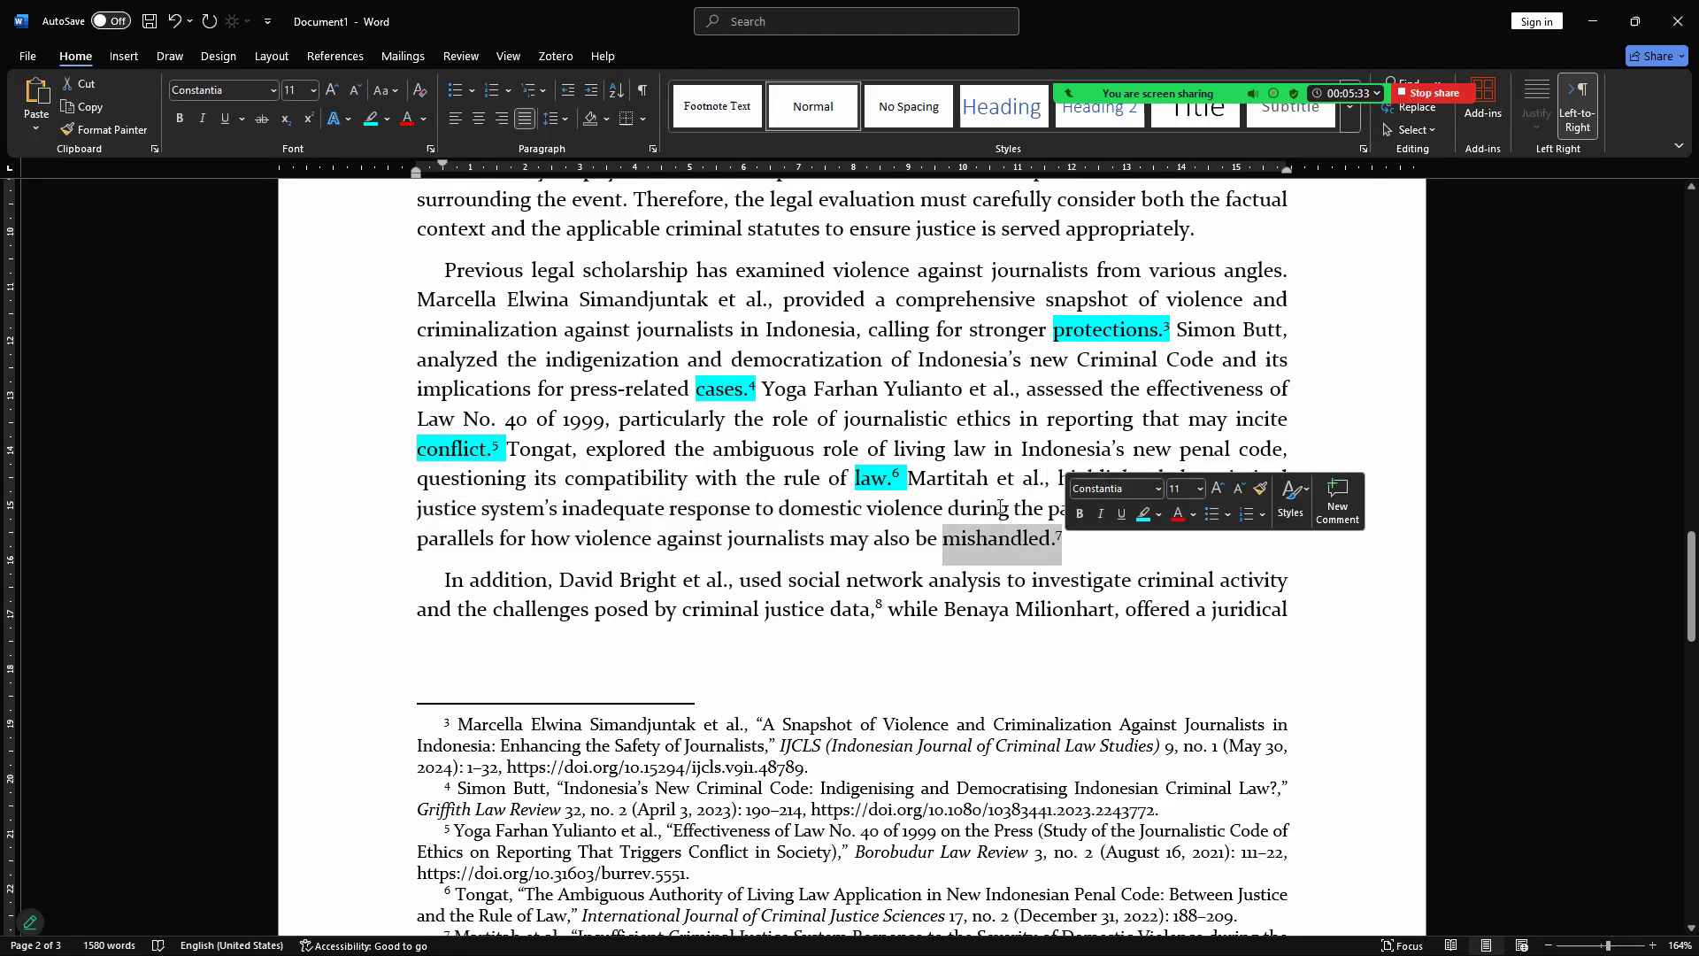
pyautogui.click(372, 119)
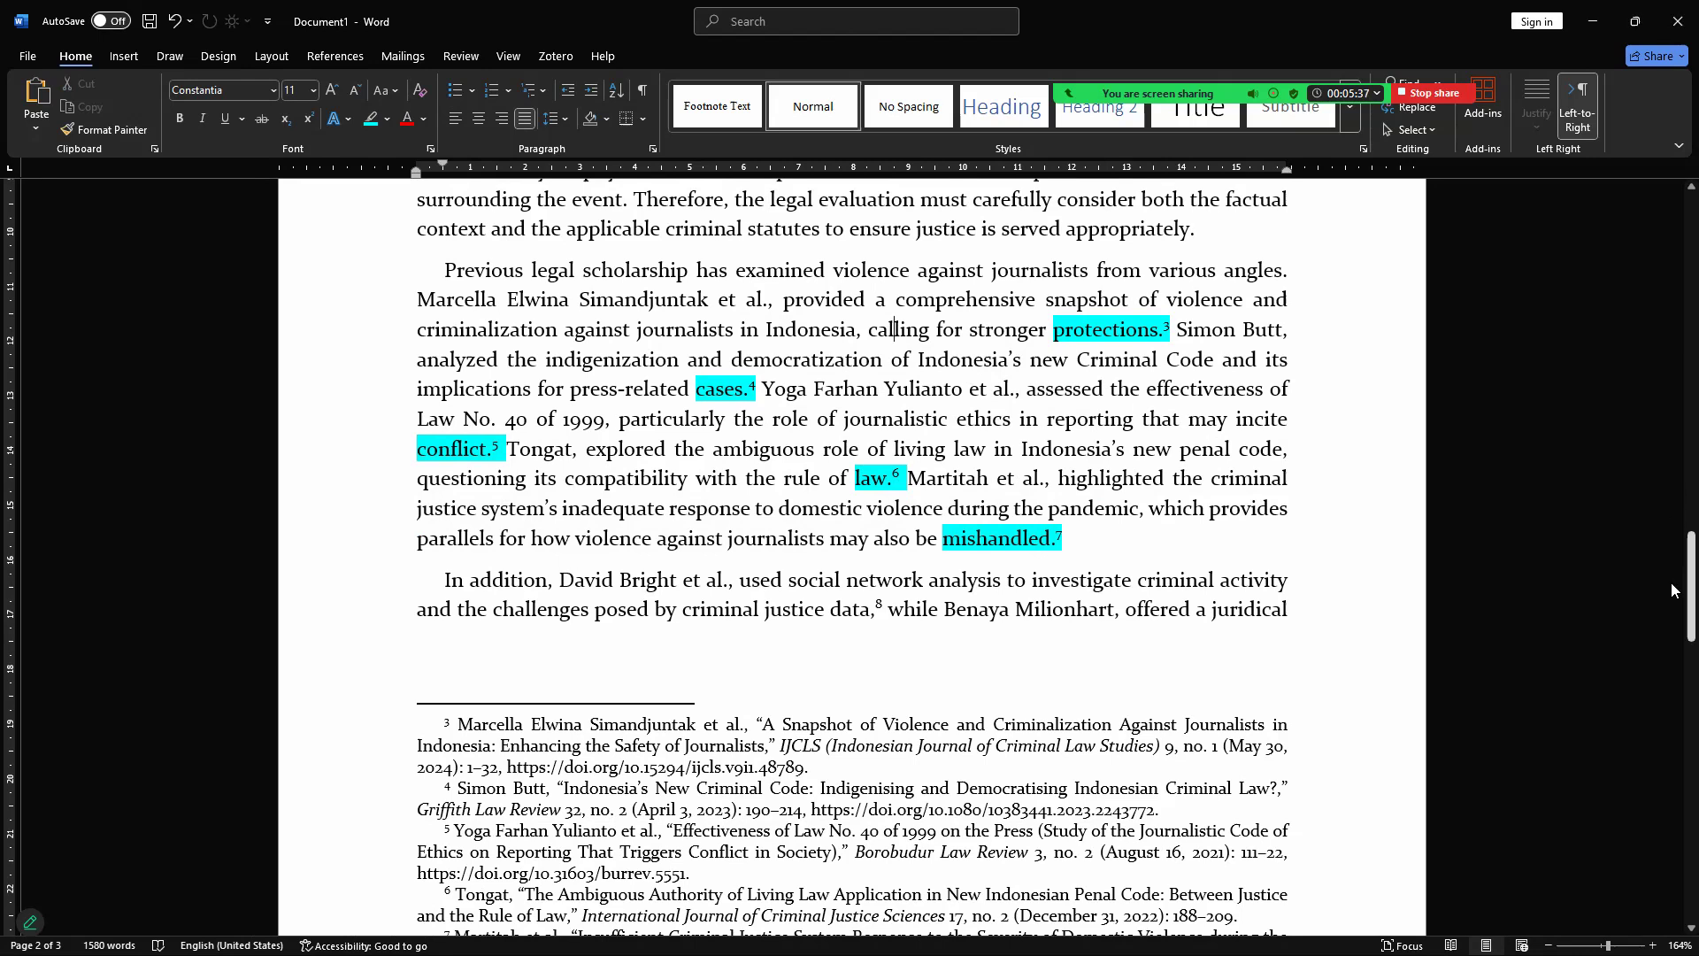
pyautogui.moveTo(1671, 583); pyautogui.dragTo(1672, 582)
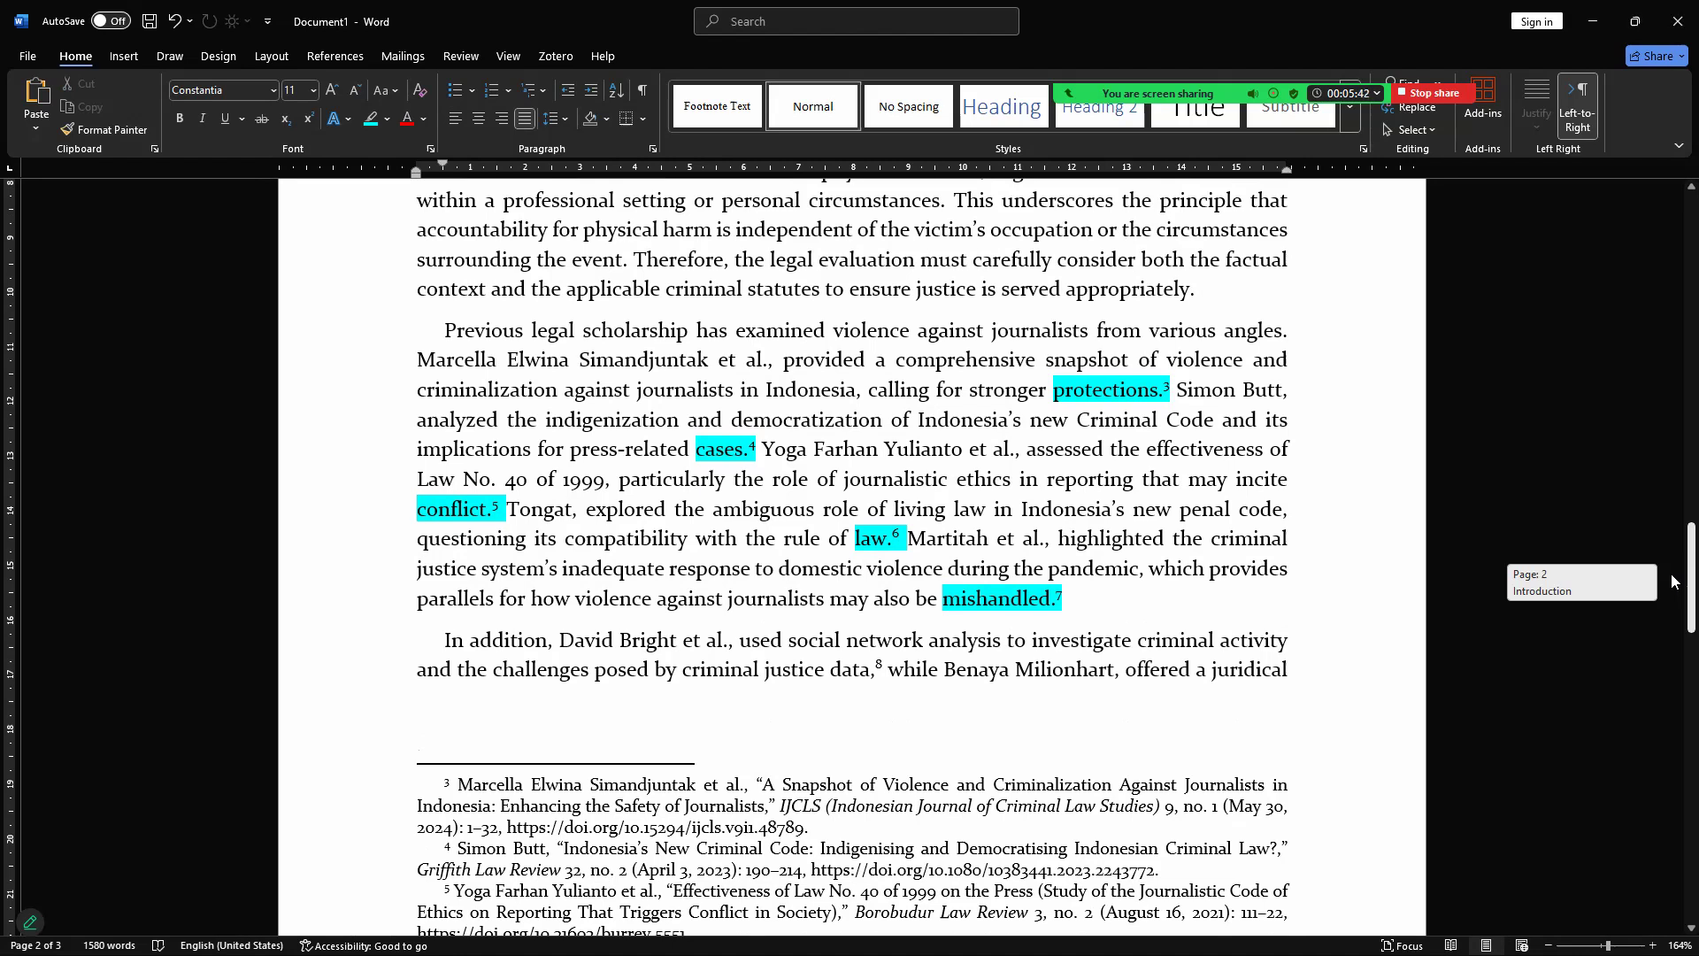
pyautogui.moveTo(1672, 581); pyautogui.dragTo(1673, 581)
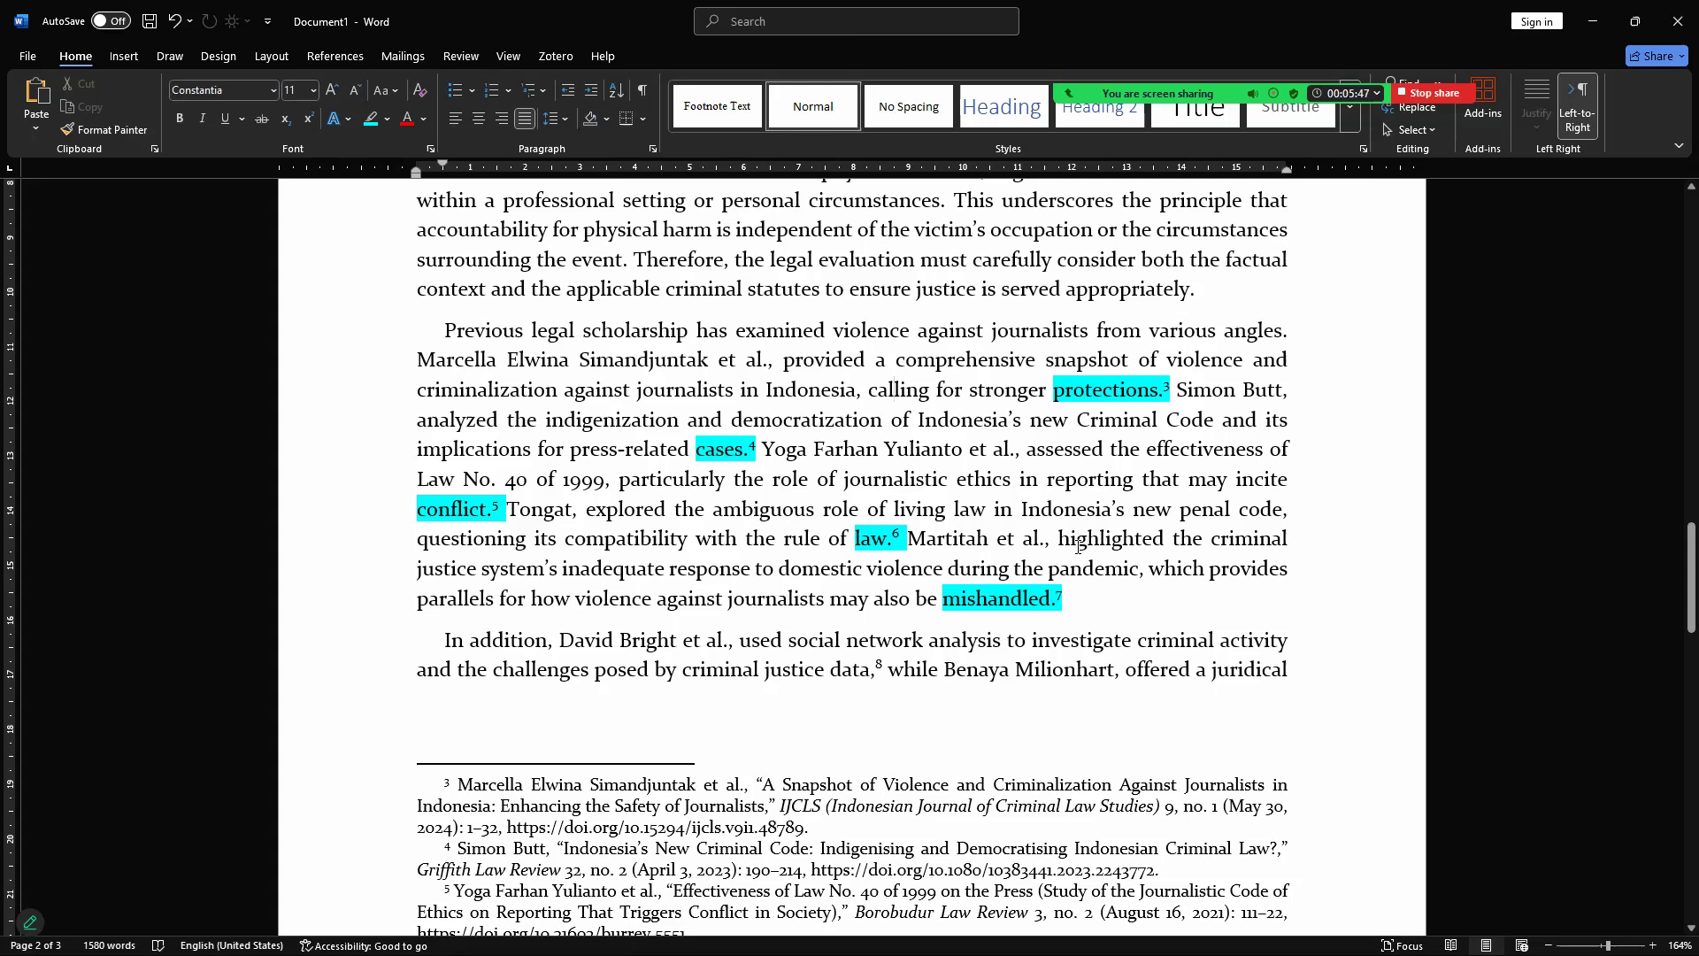
pyautogui.scroll(2, 1076, 544)
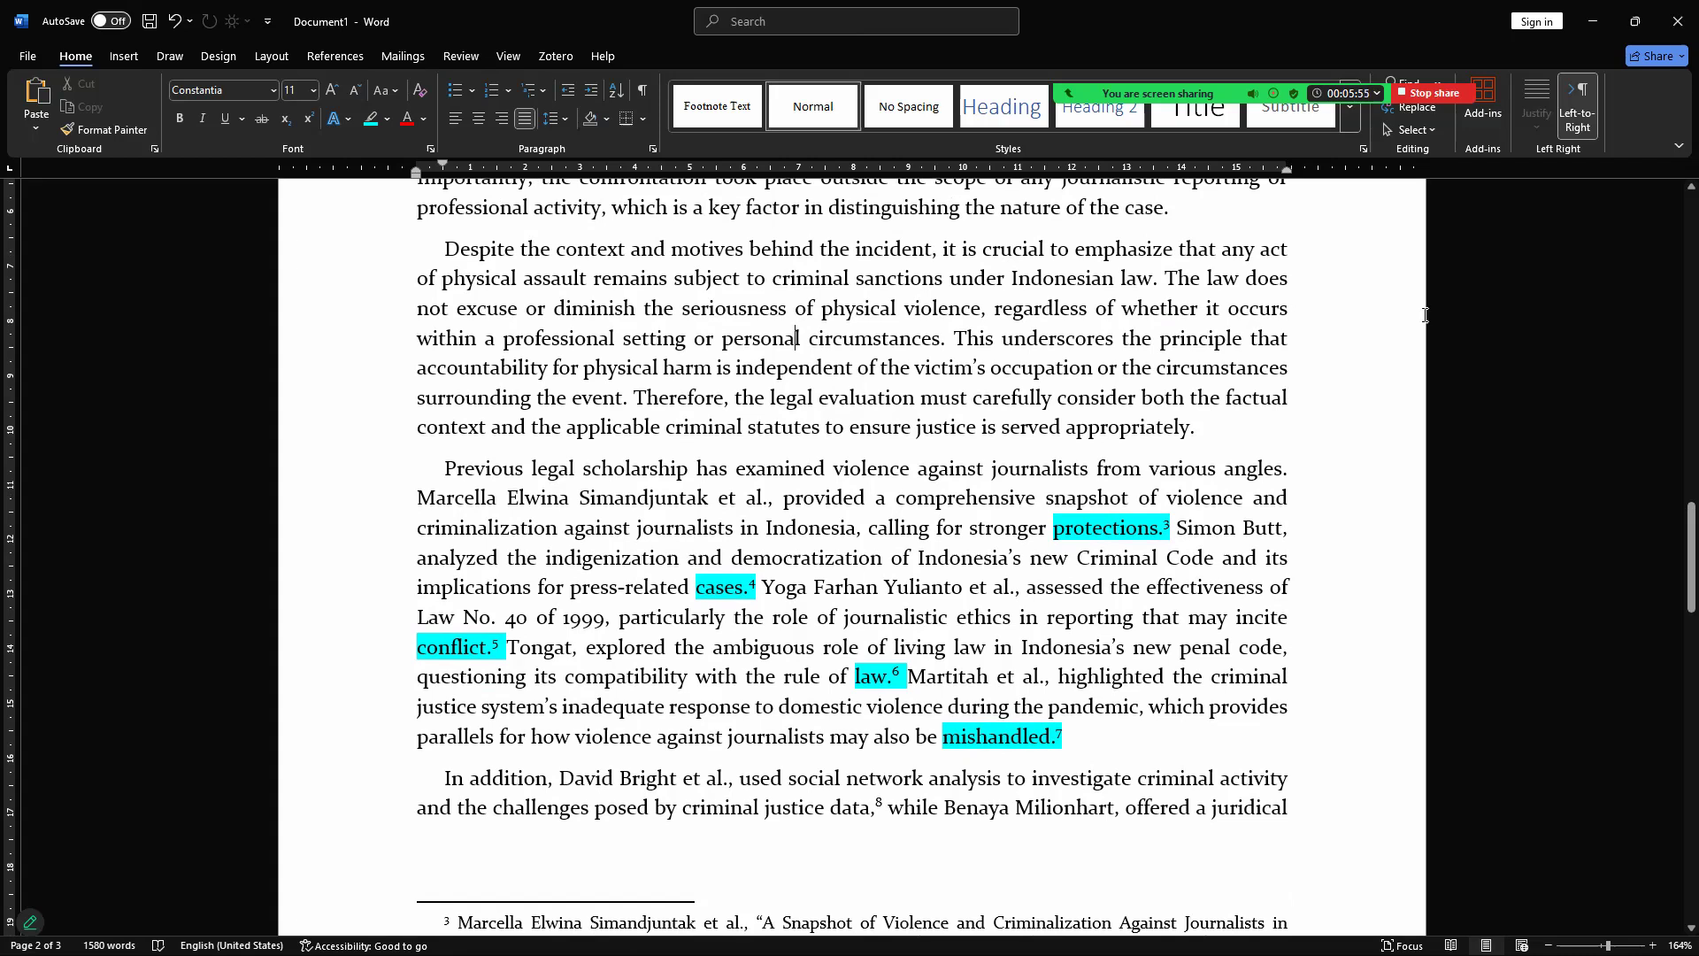
pyautogui.moveTo(1670, 561); pyautogui.dragTo(1670, 250)
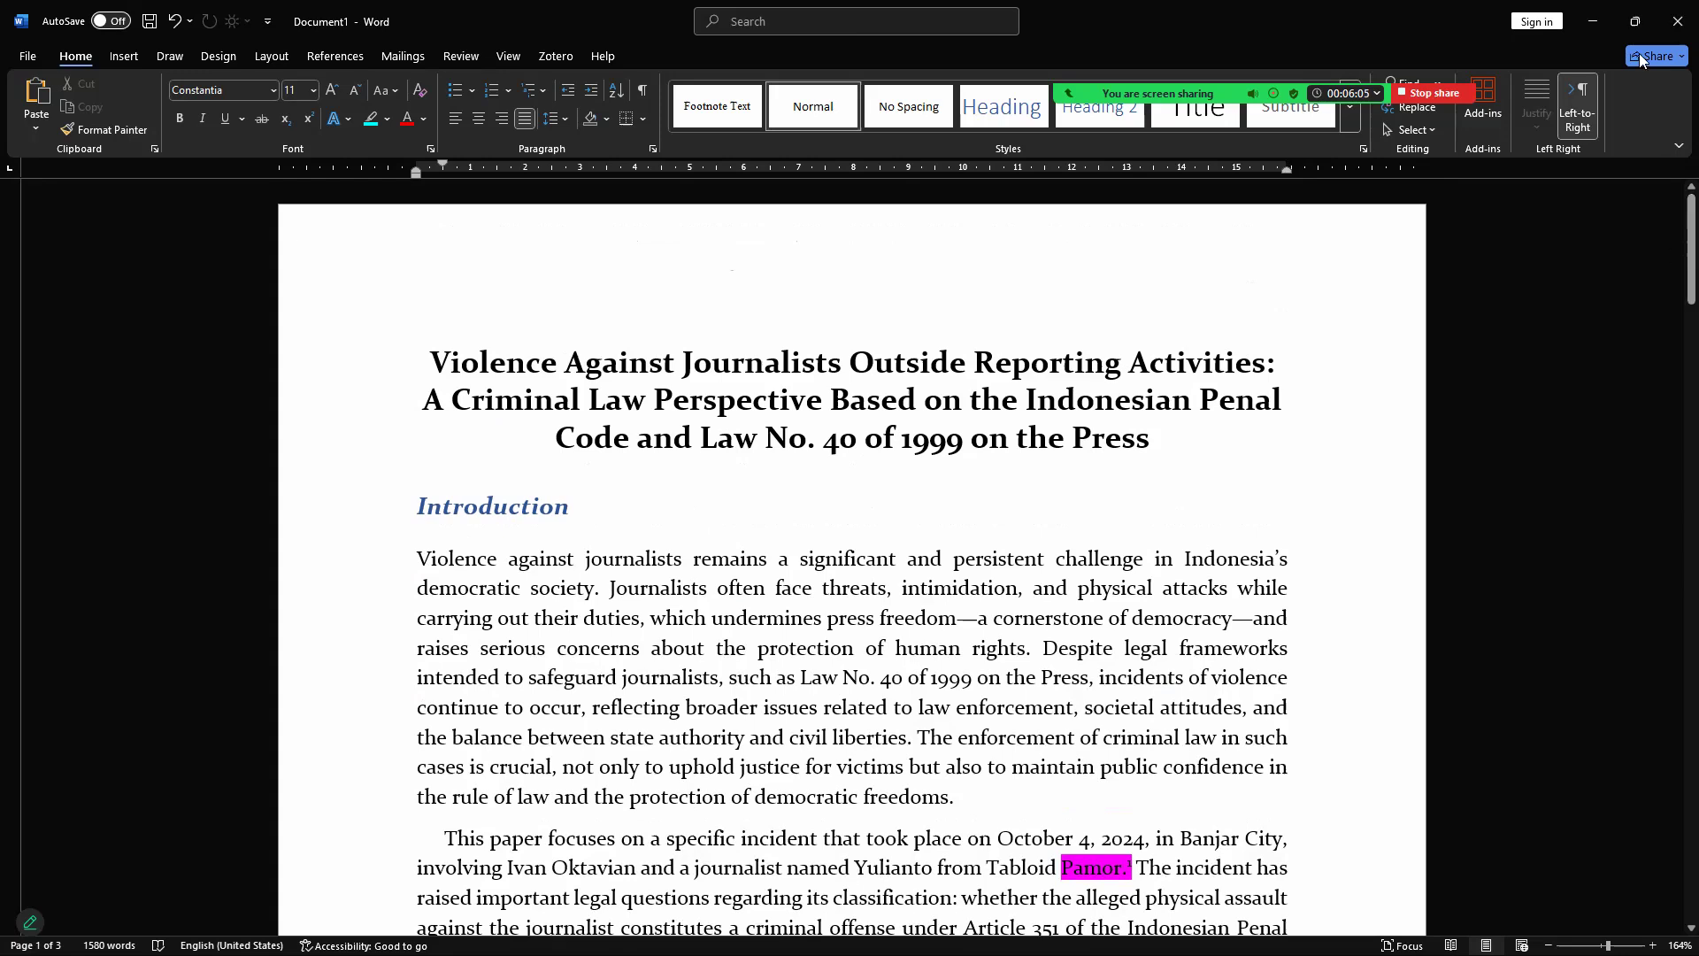
pyautogui.moveTo(1143, 81)
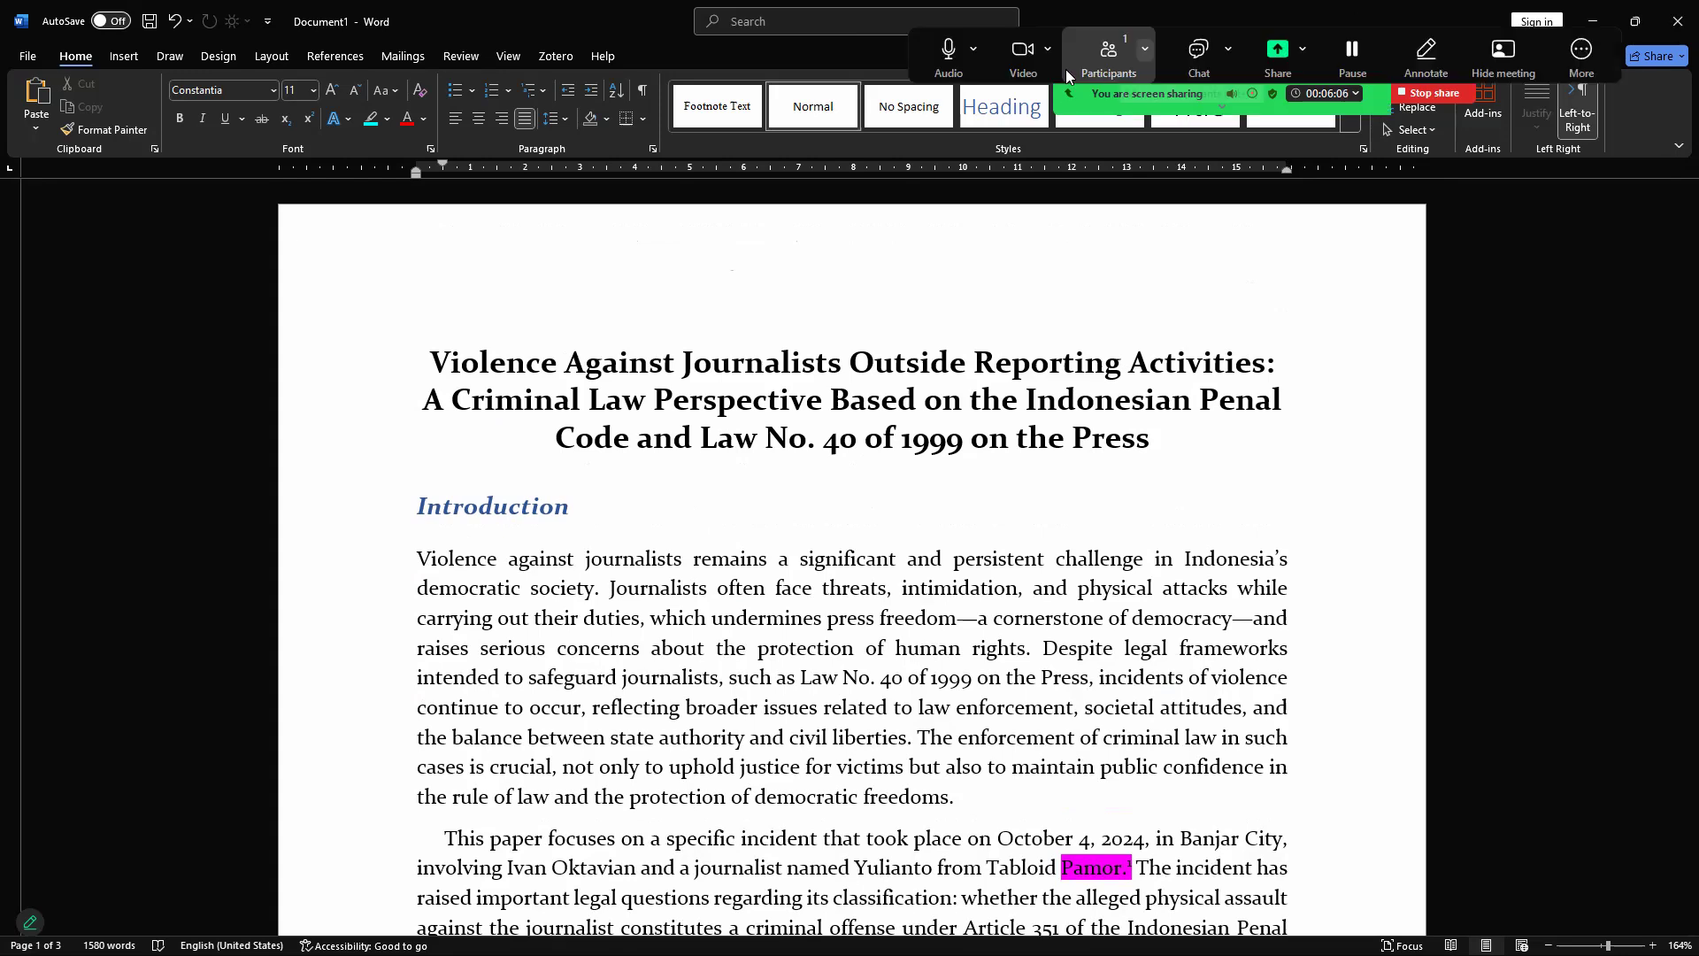
pyautogui.click(950, 56)
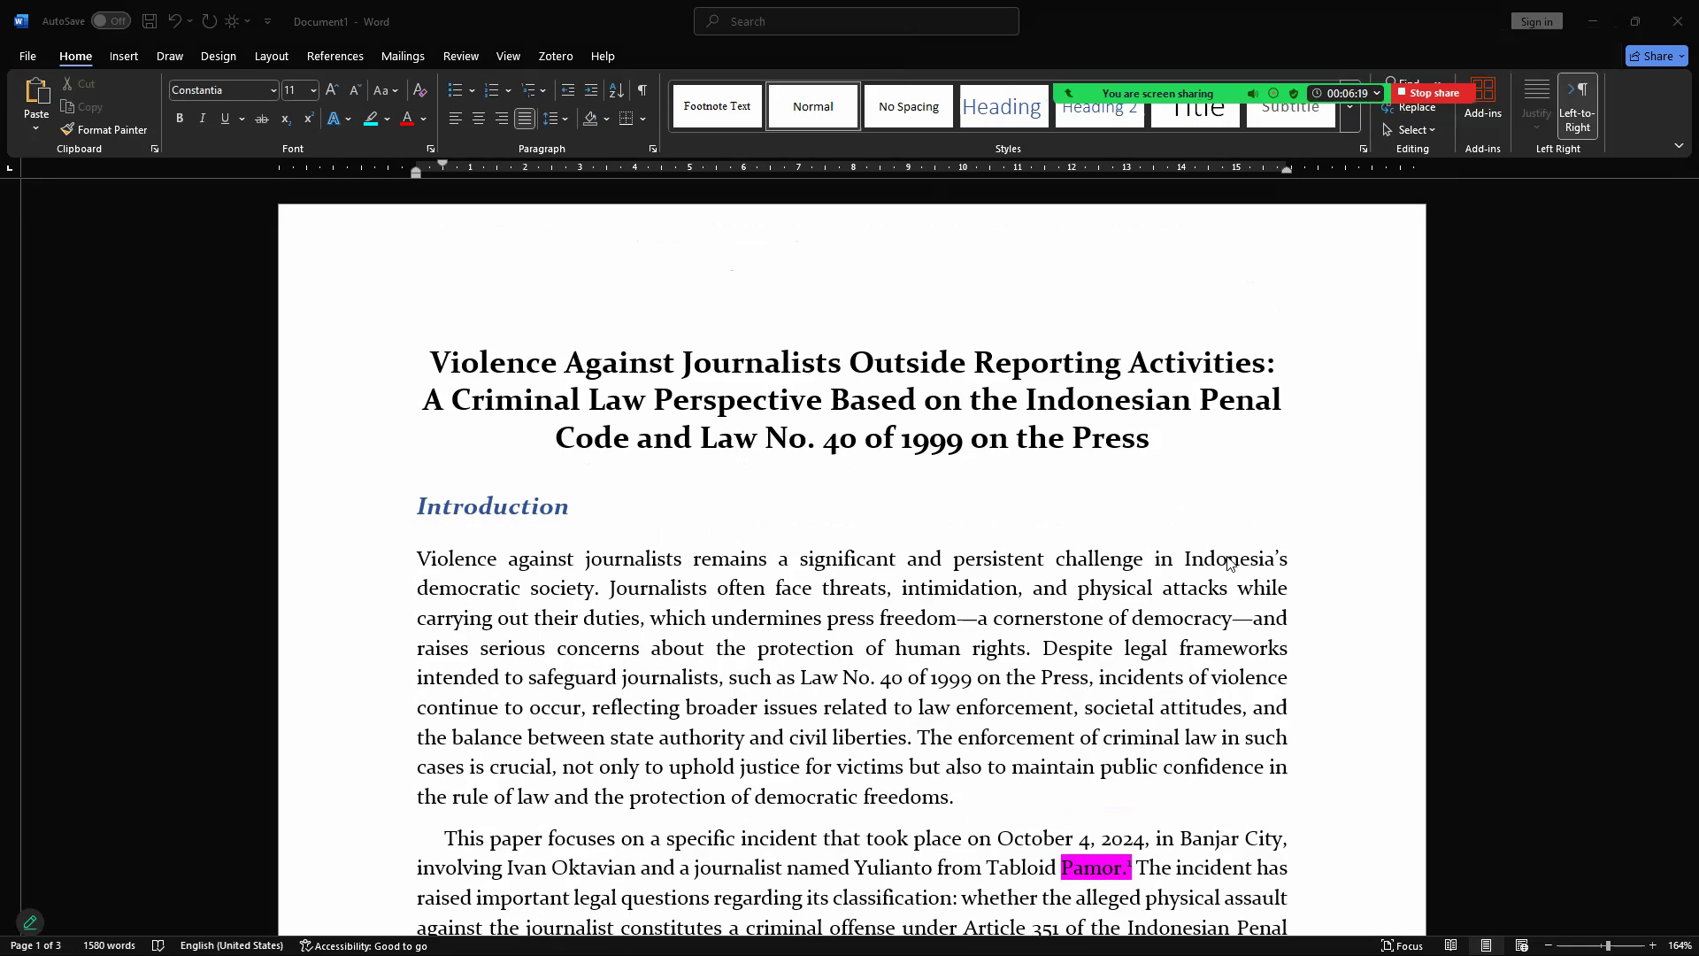
# Step: Switch to ChatGPT in Chrome and write the prompt "terjemahkan ke bahasa indonesia sesuai EYD dengan baik", followed by a blank line
pyautogui.click(1593, 21)
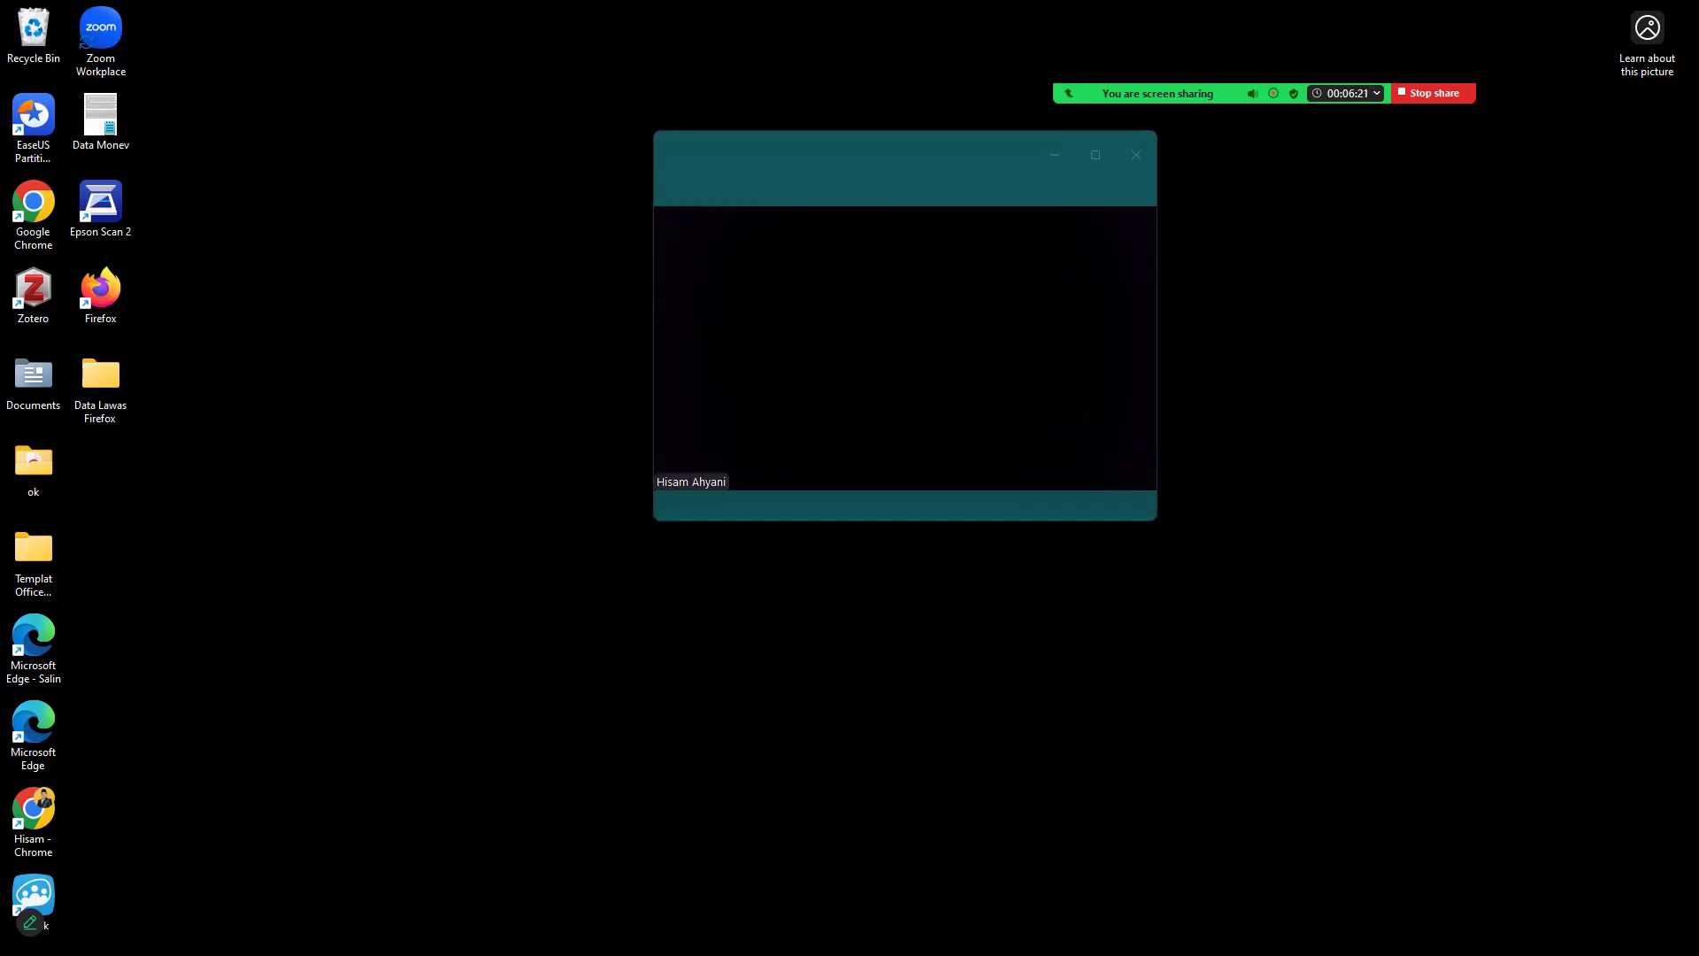
pyautogui.moveTo(955, 934)
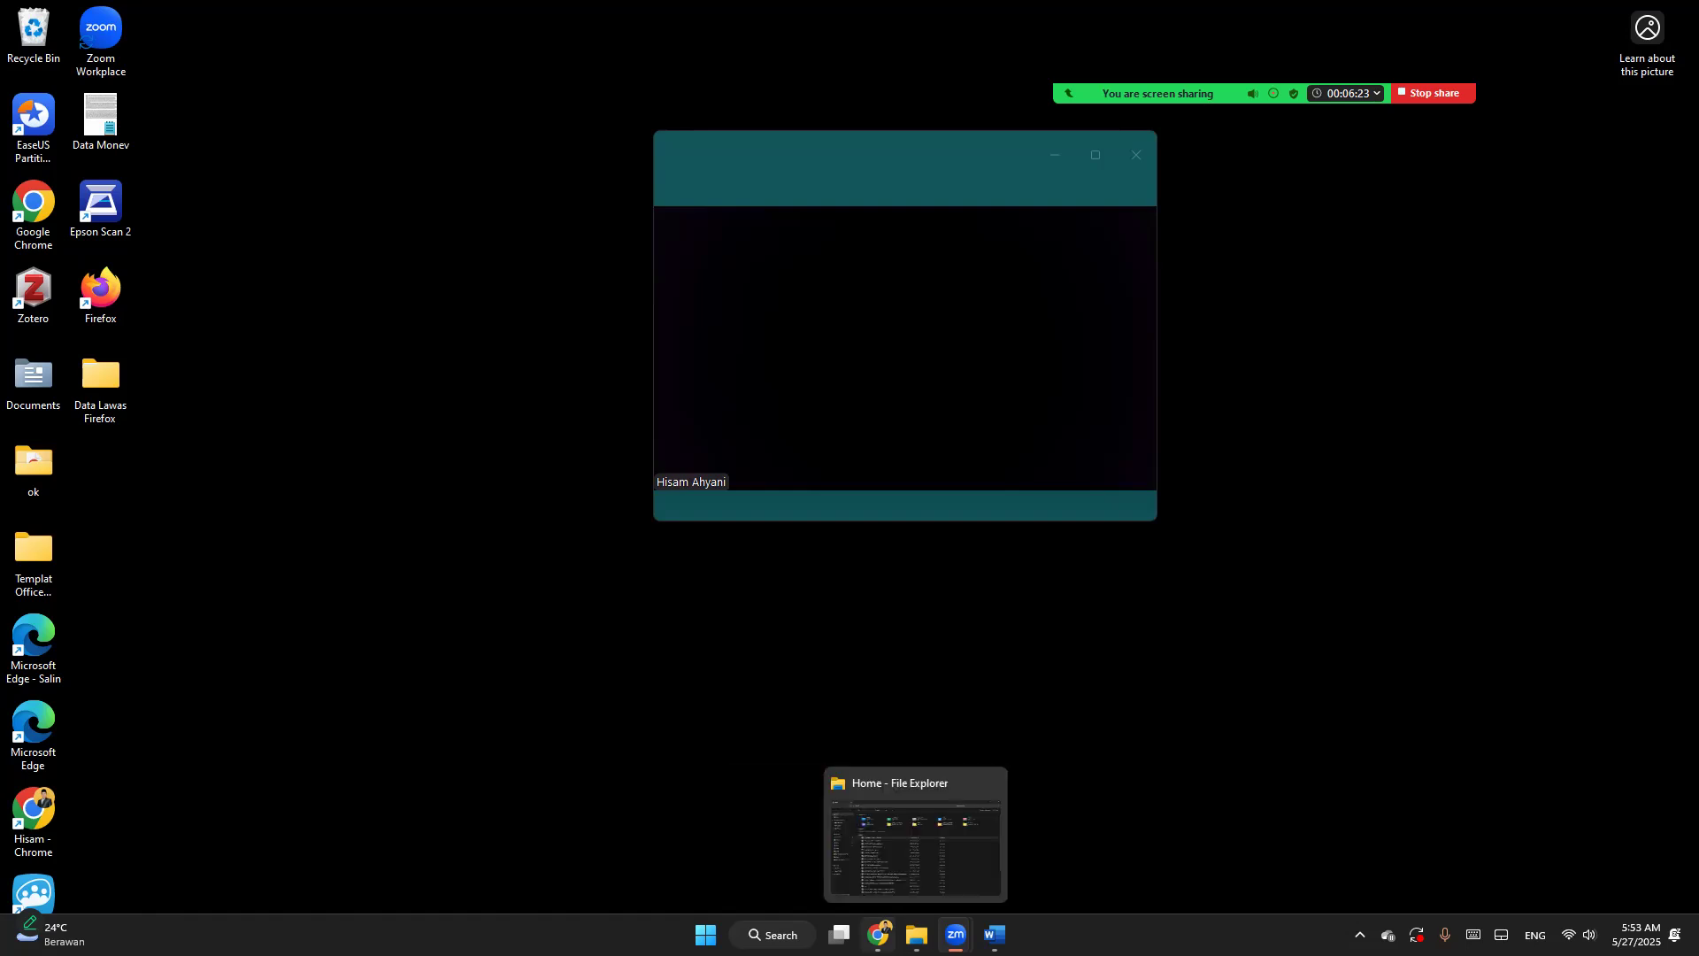
pyautogui.click(878, 935)
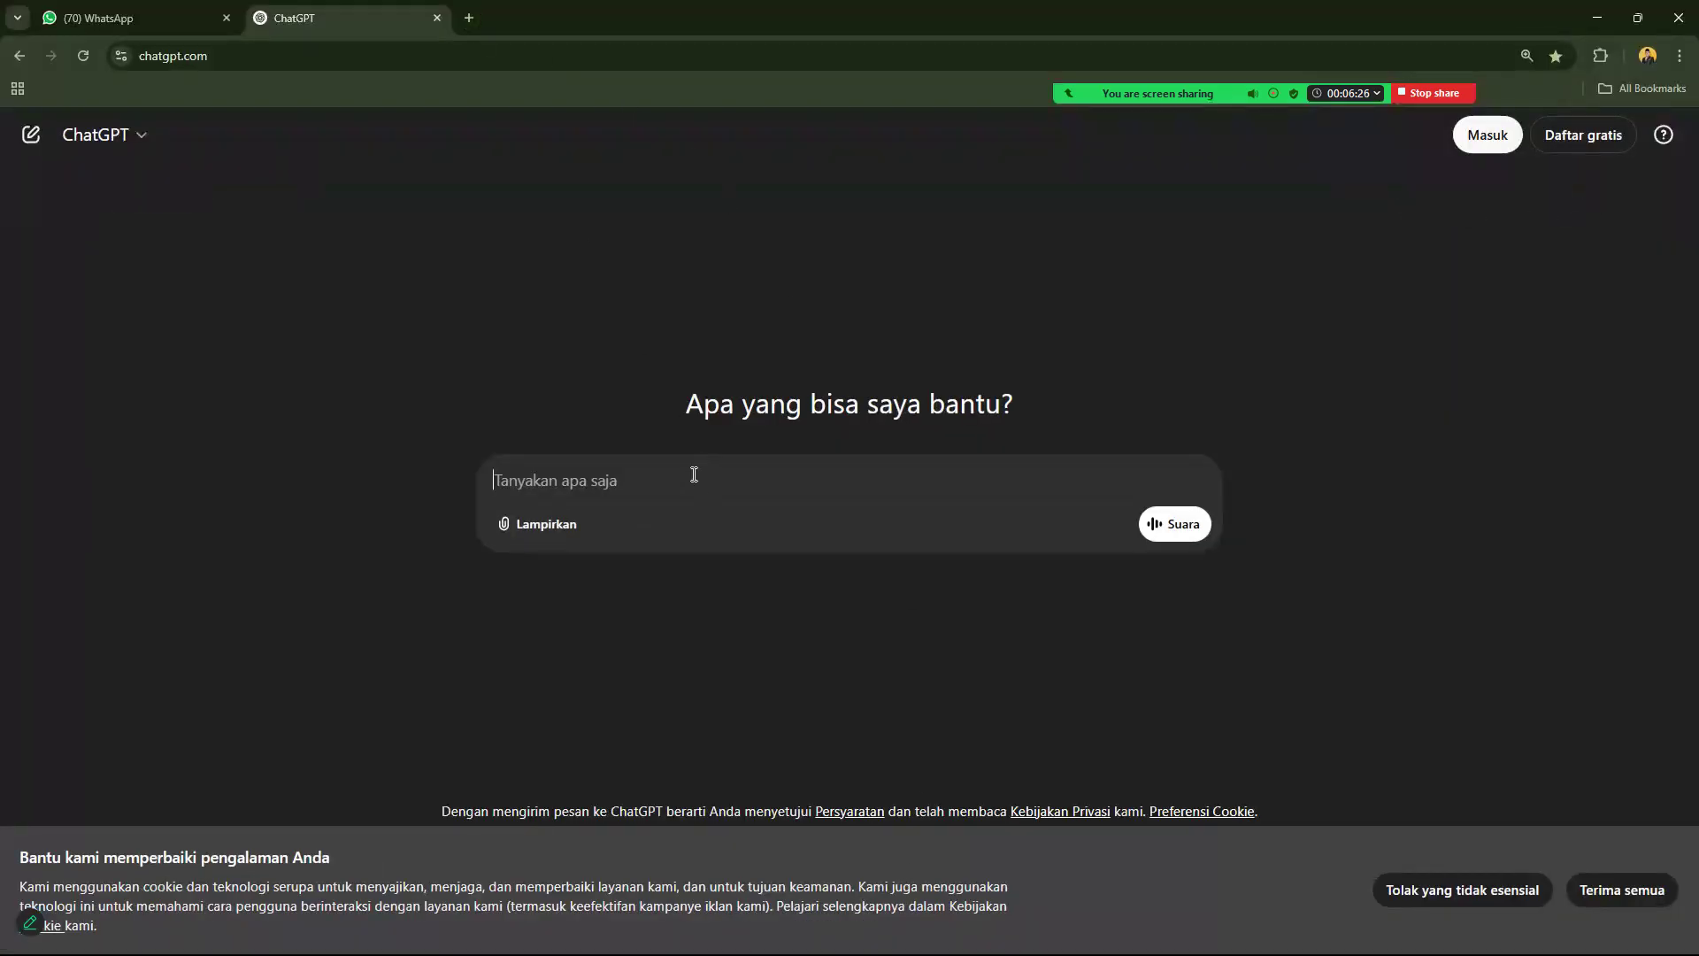
pyautogui.write('ter')
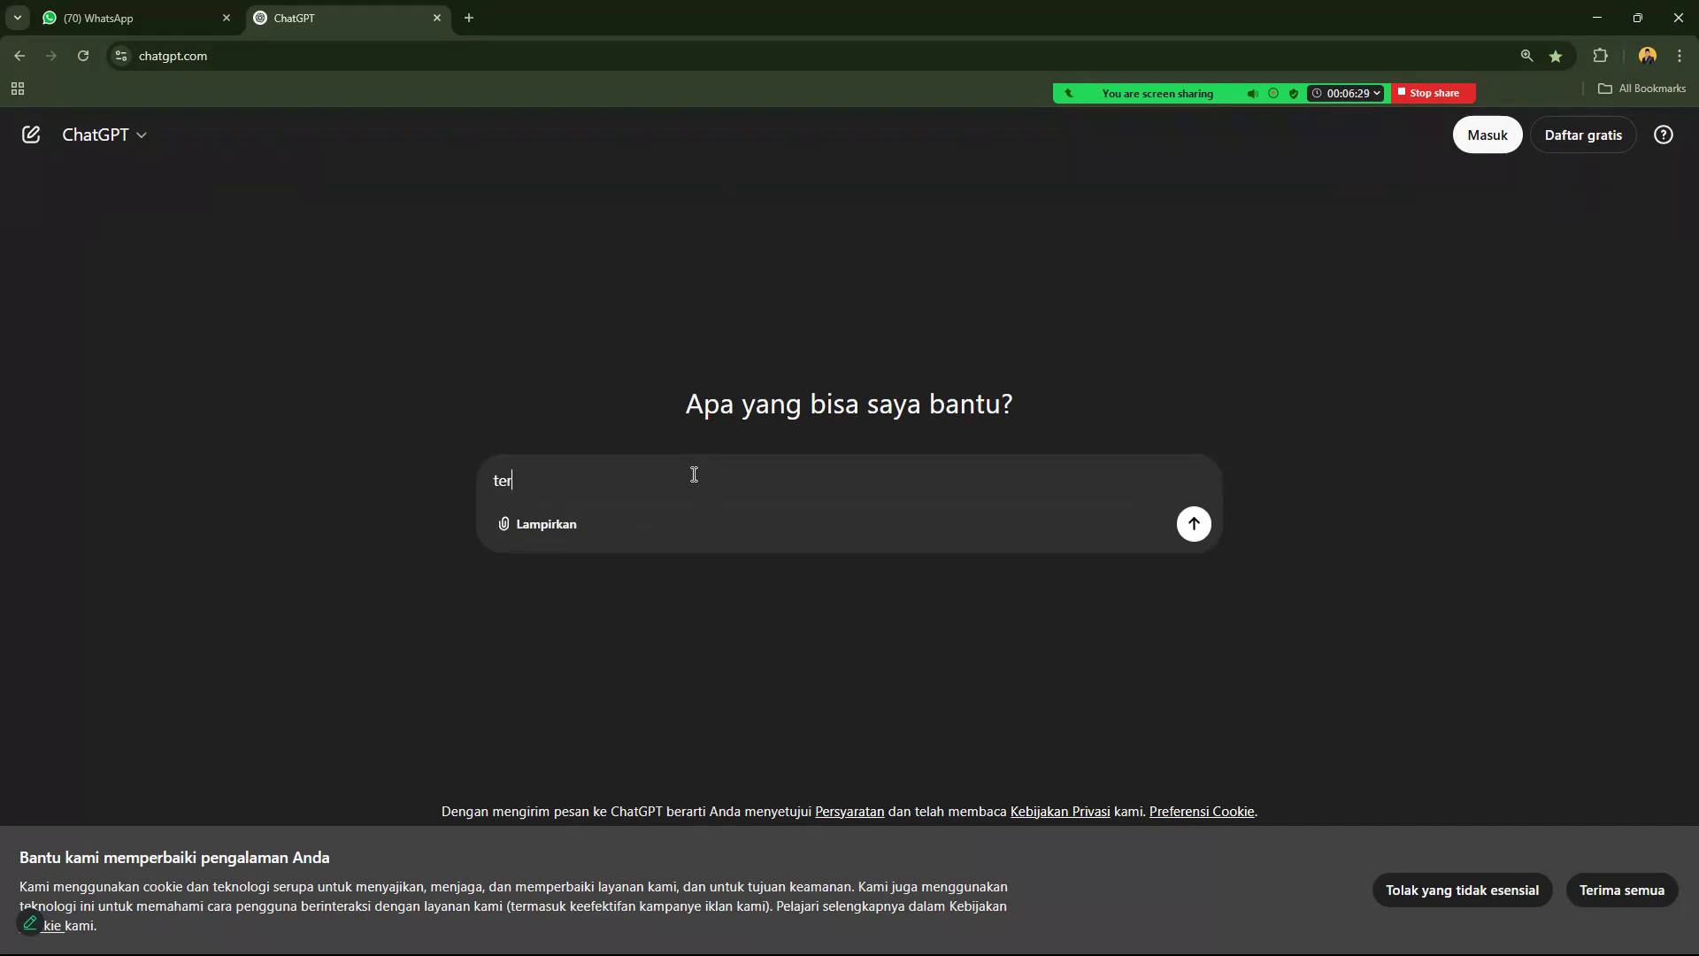
pyautogui.write('jemahkan ke bahasa indones')
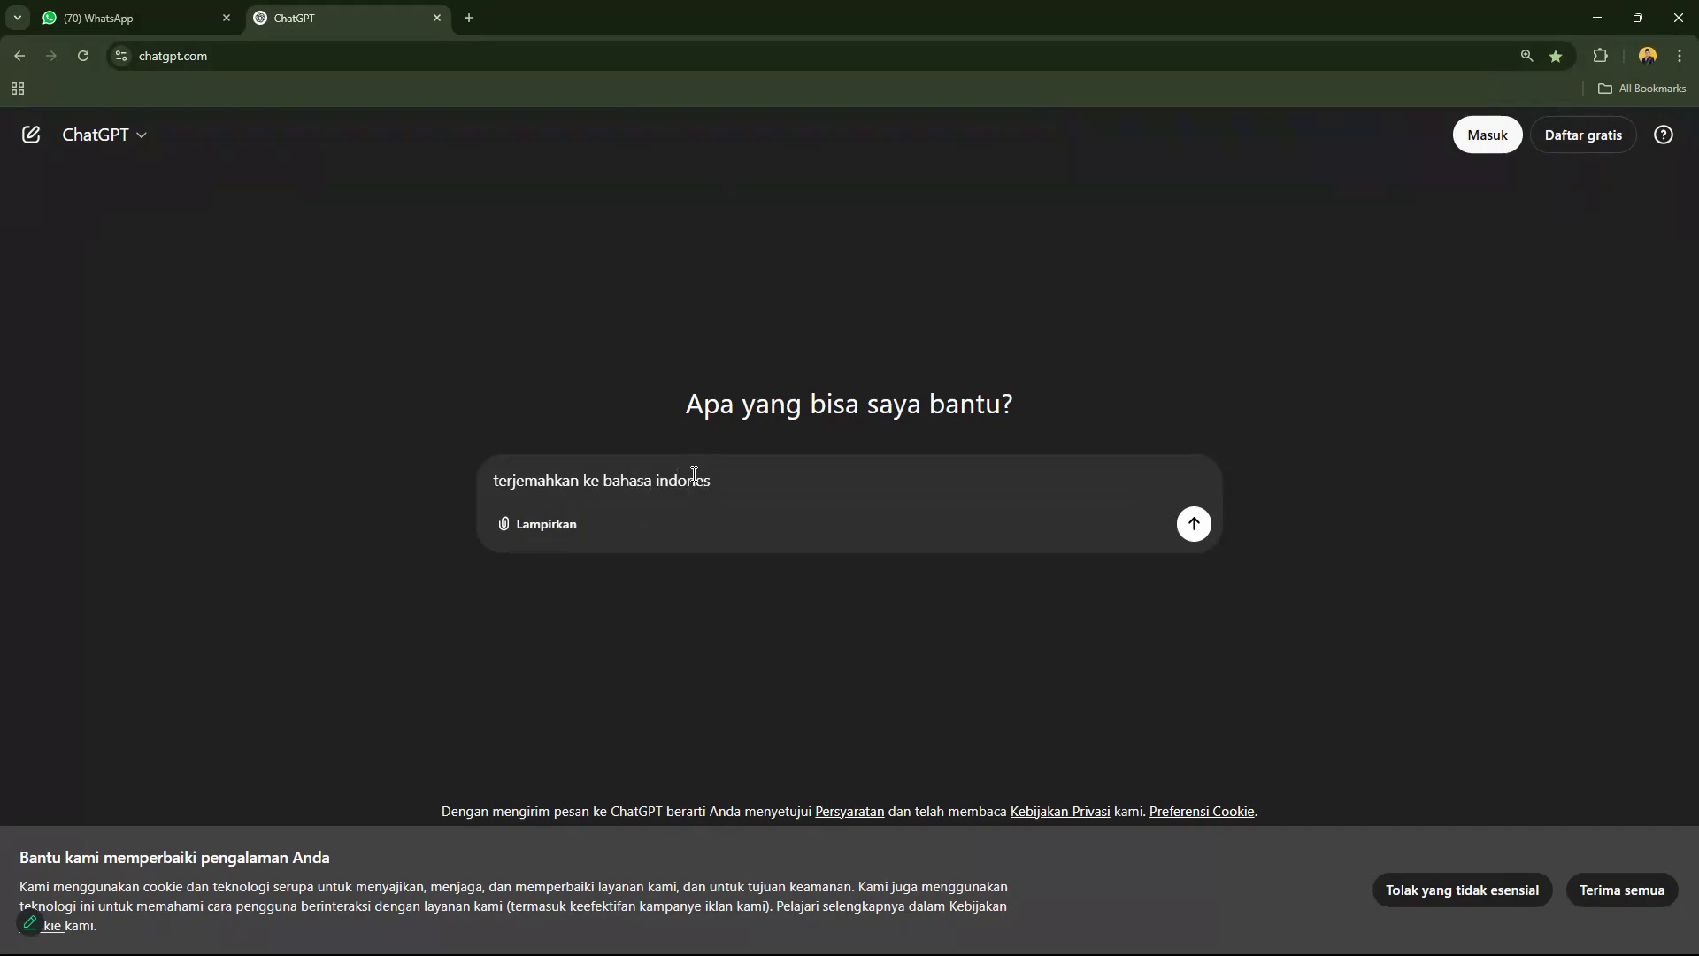
pyautogui.write('ia sesuai EYD dengan baik')
pyautogui.hotkey('shift', 'Return')
pyautogui.hotkey('shift', 'Return')
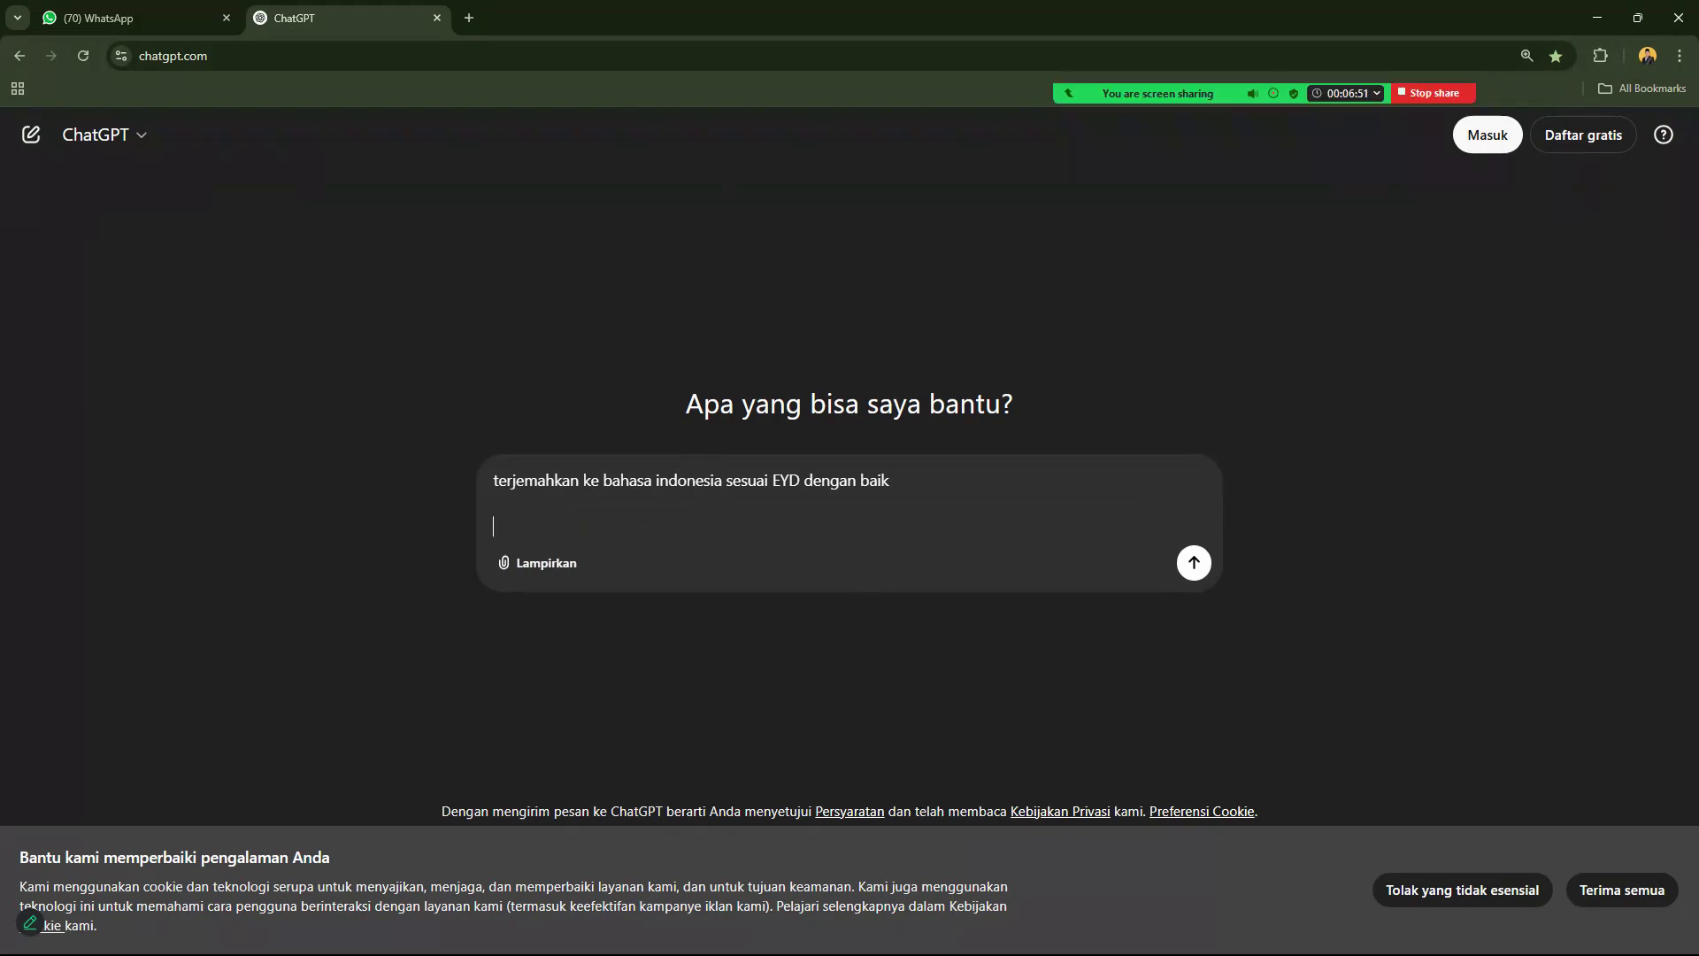
# Step: Switch to Word and copy the English text from the title through "mishandled." at the end of the legal scholarship paragraph
pyautogui.click(1596, 18)
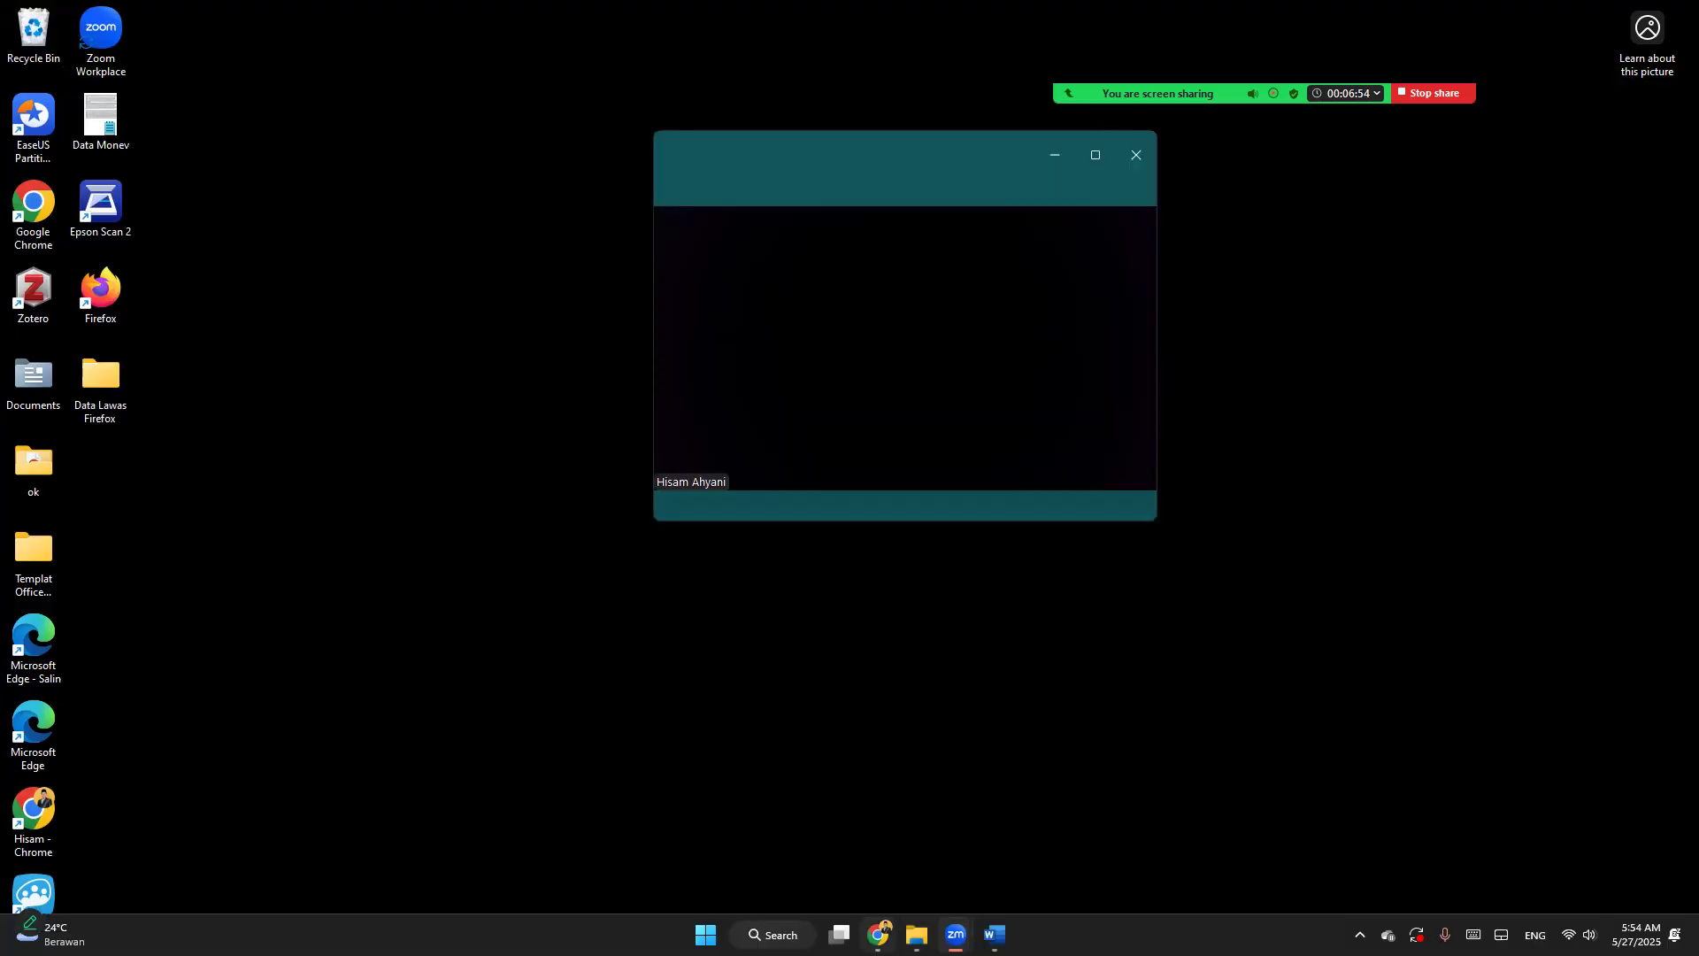
pyautogui.click(880, 934)
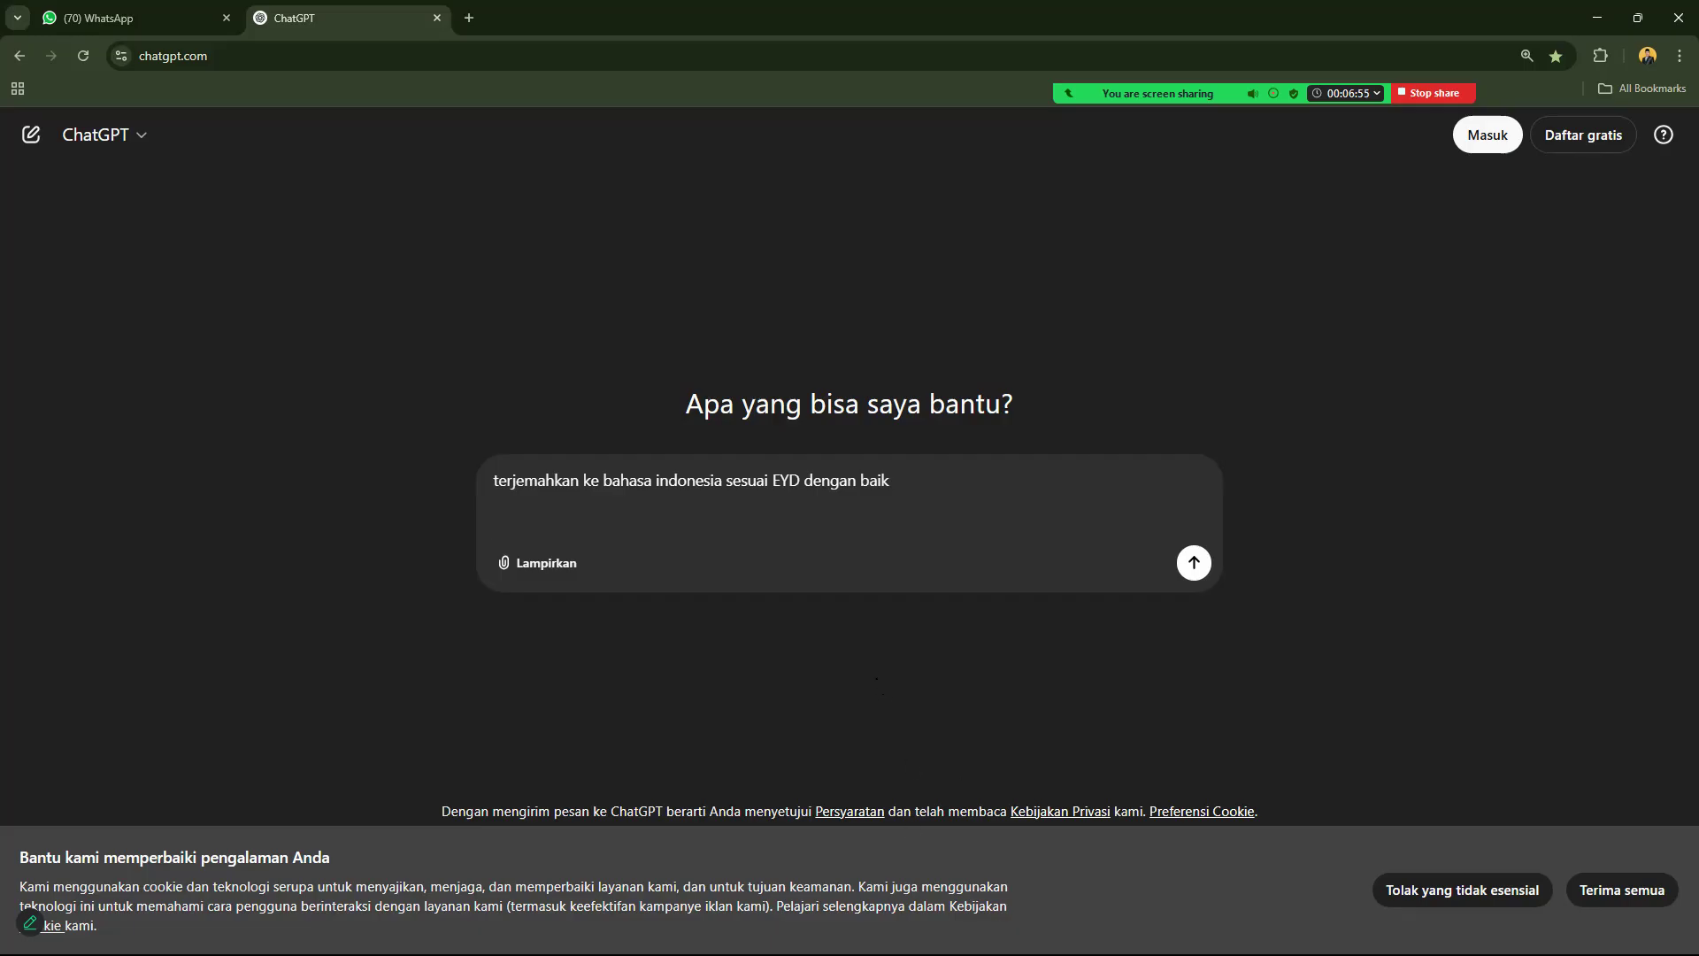
pyautogui.click(1595, 18)
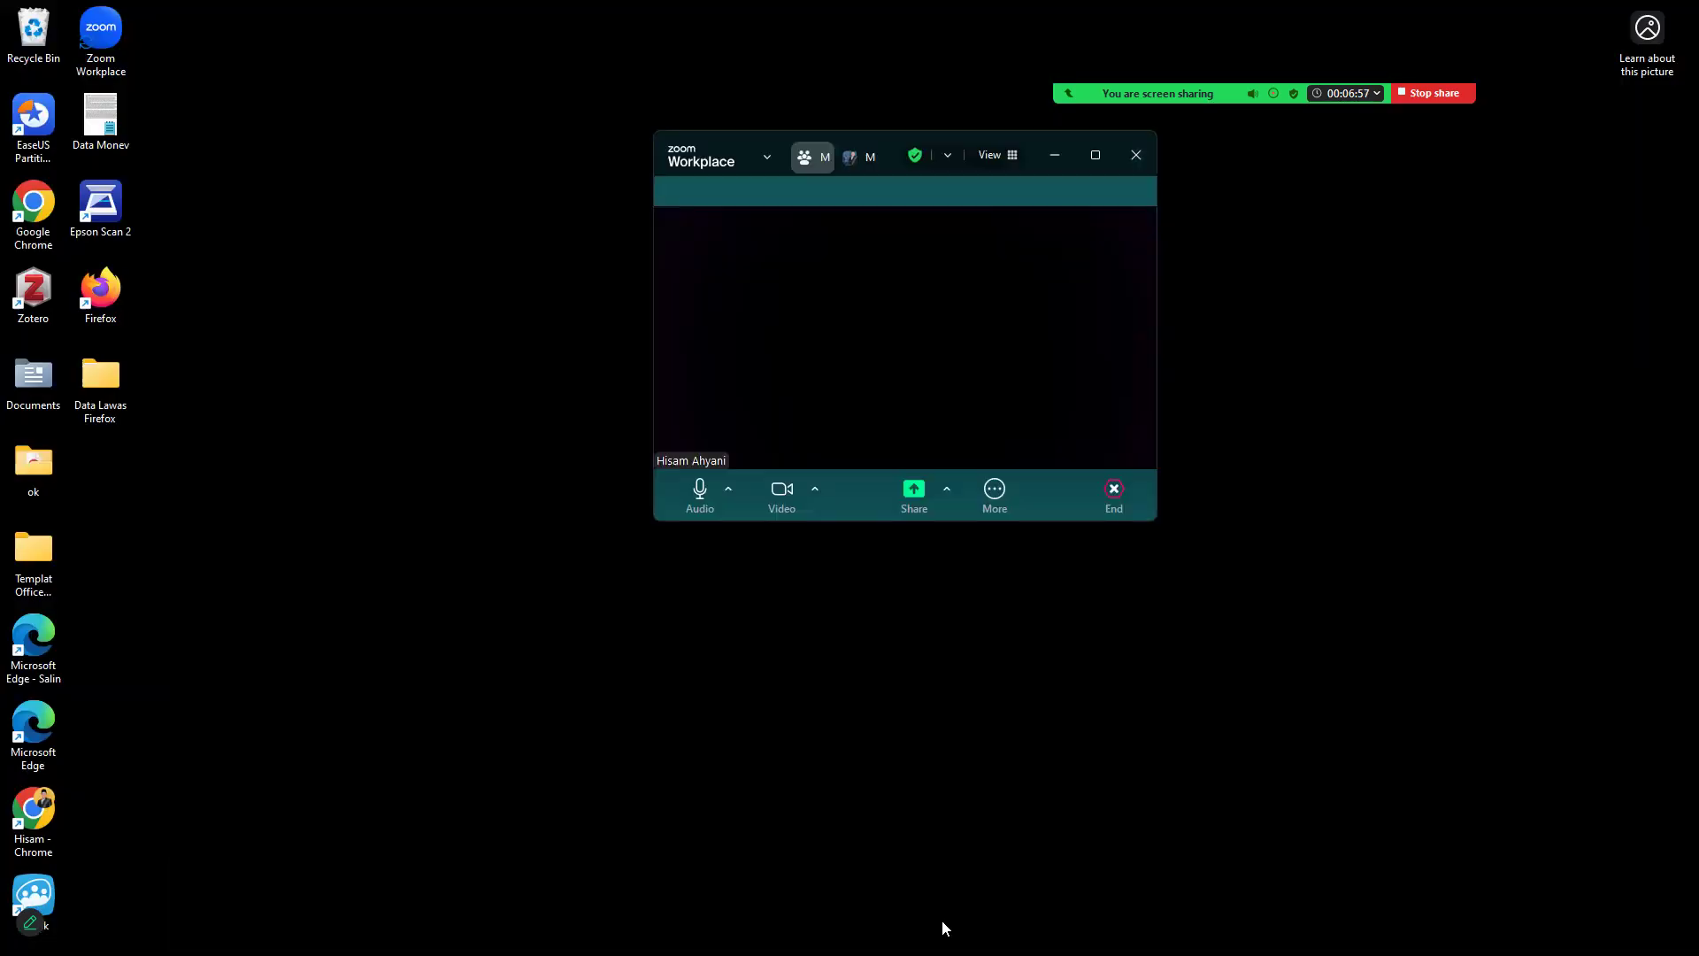
pyautogui.click(995, 934)
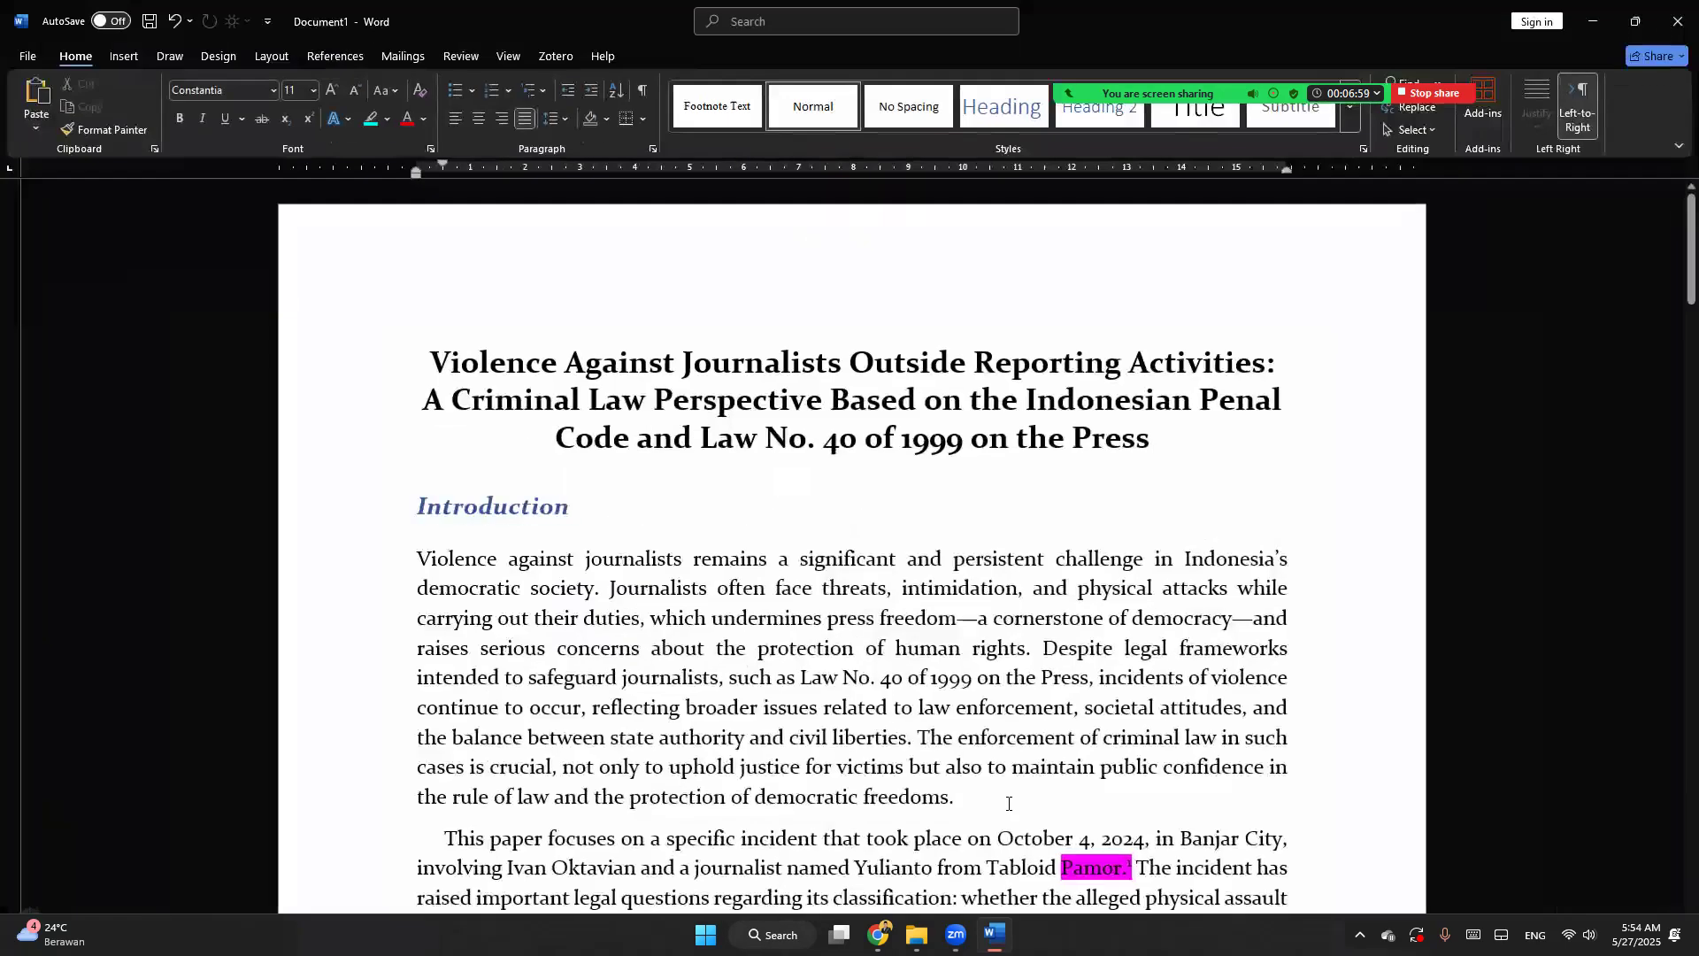
pyautogui.moveTo(438, 358); pyautogui.dragTo(416, 506)
pyautogui.moveTo(1690, 254); pyautogui.dragTo(1671, 632)
pyautogui.moveTo(1083, 315); pyautogui.dragTo(345, 9)
pyautogui.rightClick(706, 391)
pyautogui.click(755, 457)
pyautogui.scroll(-7, 1558, 904)
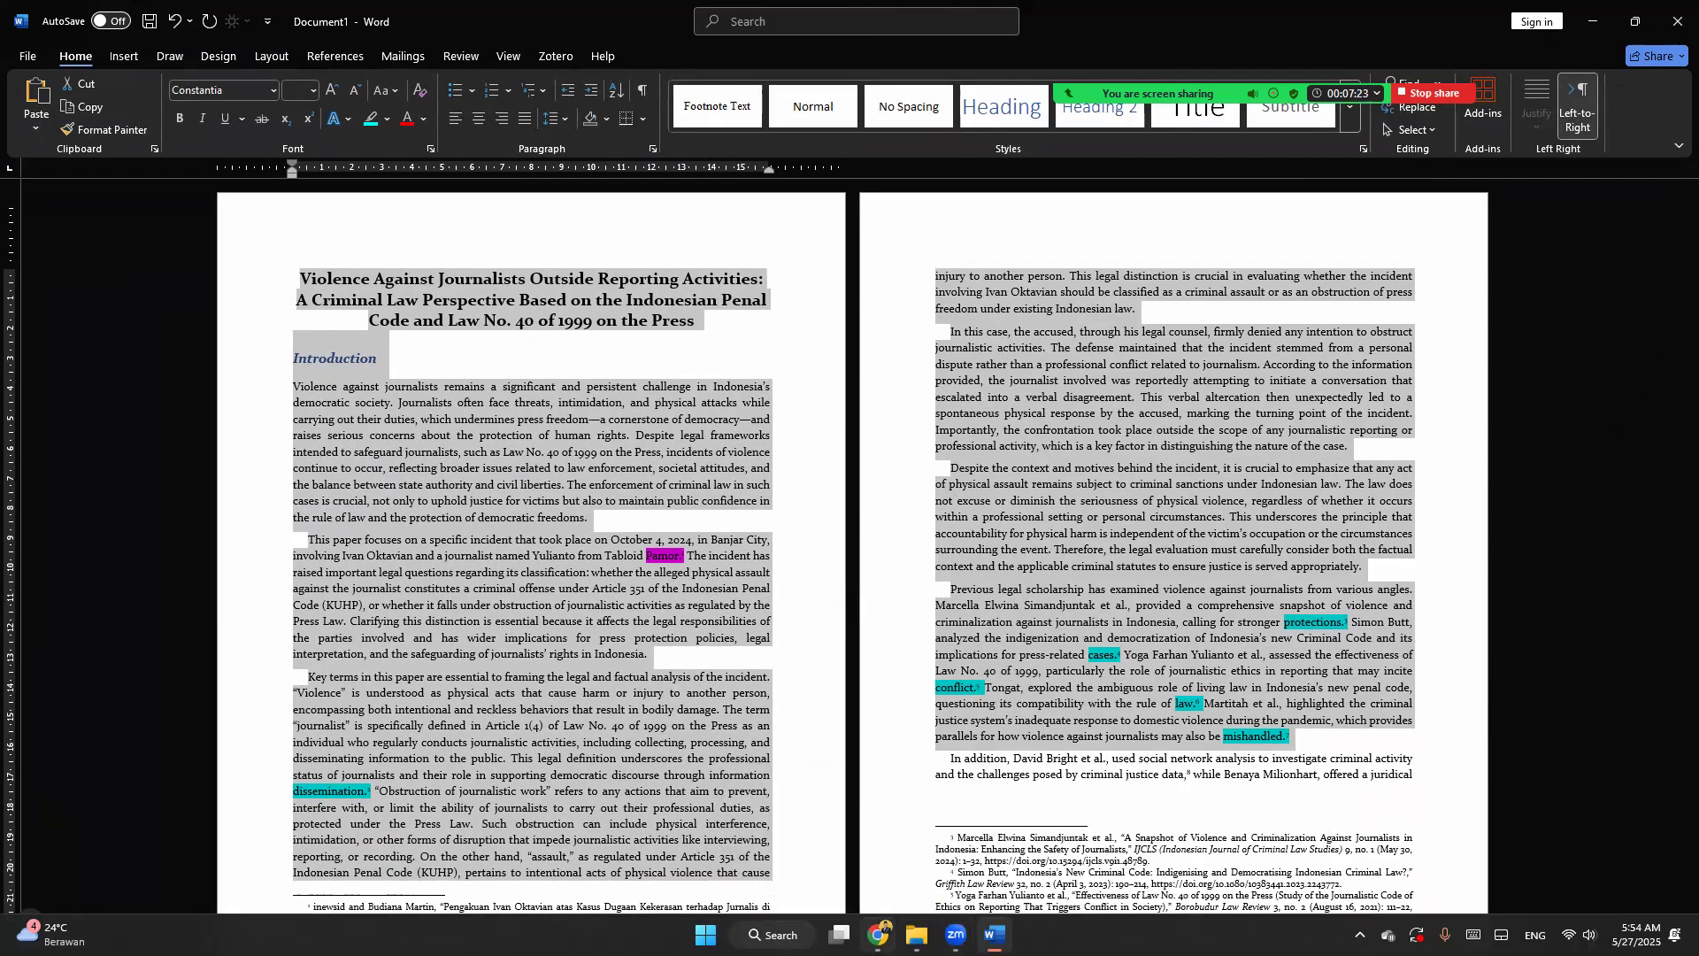
# Step: Switch to ChatGPT, paste the copied English text below the translation request, submit it and look over the Indonesian translation
pyautogui.click(877, 934)
pyautogui.hotkey('ctrl', 'v')
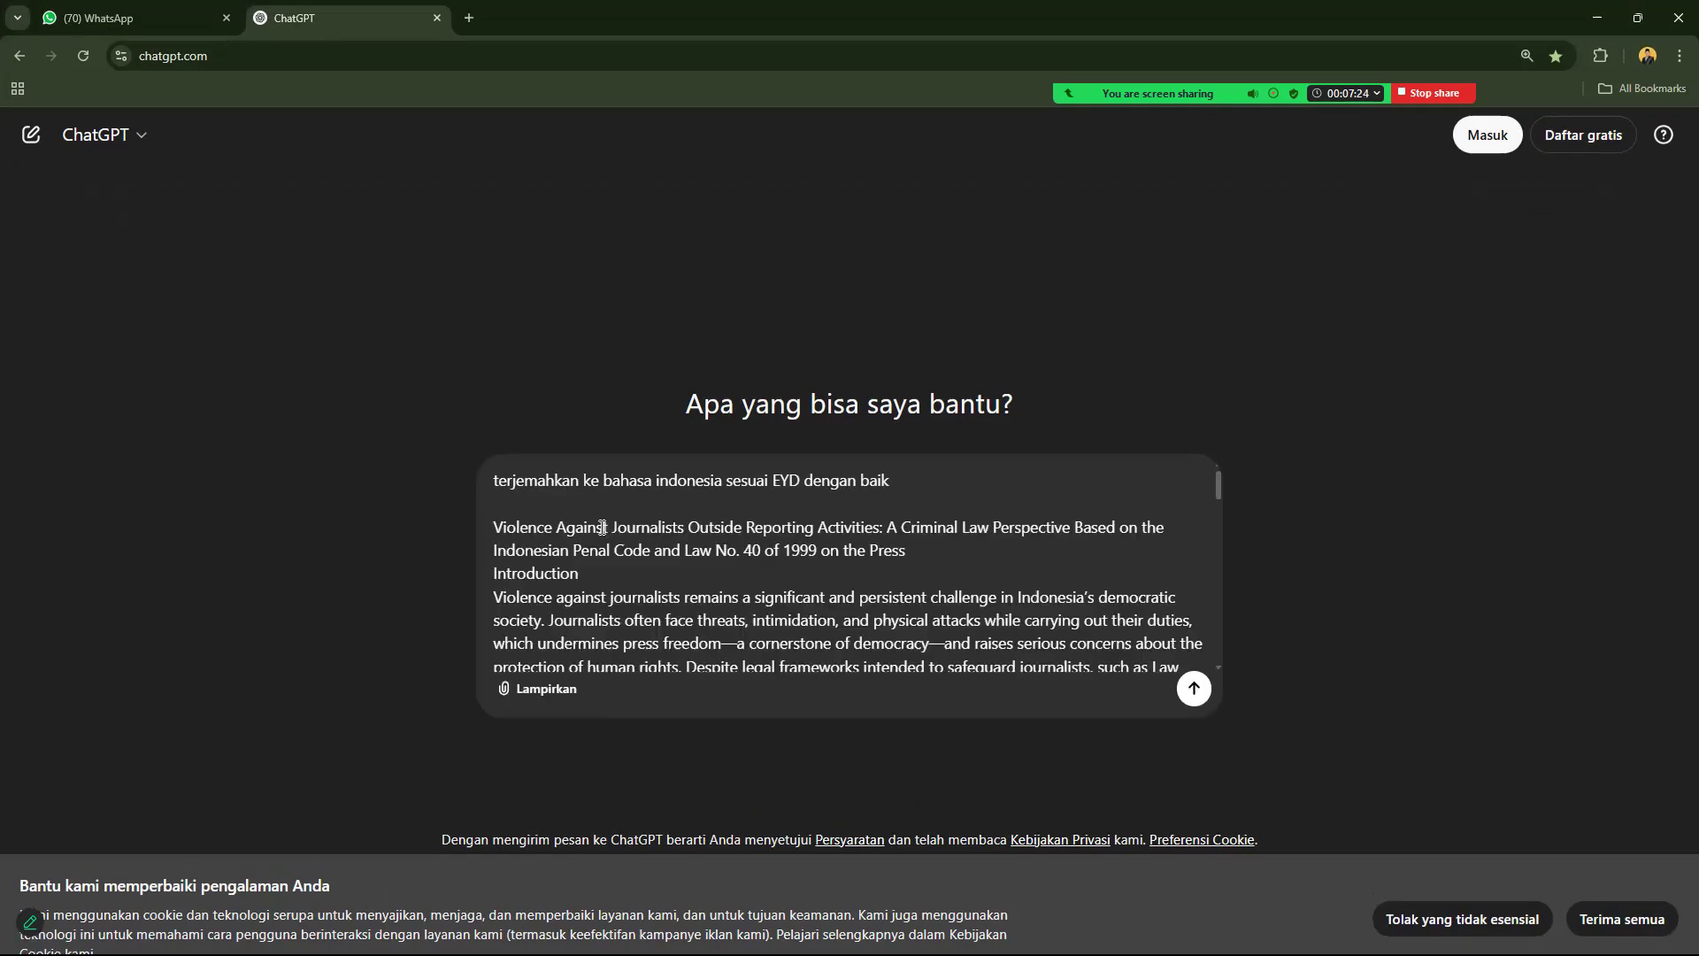
pyautogui.press('Return')
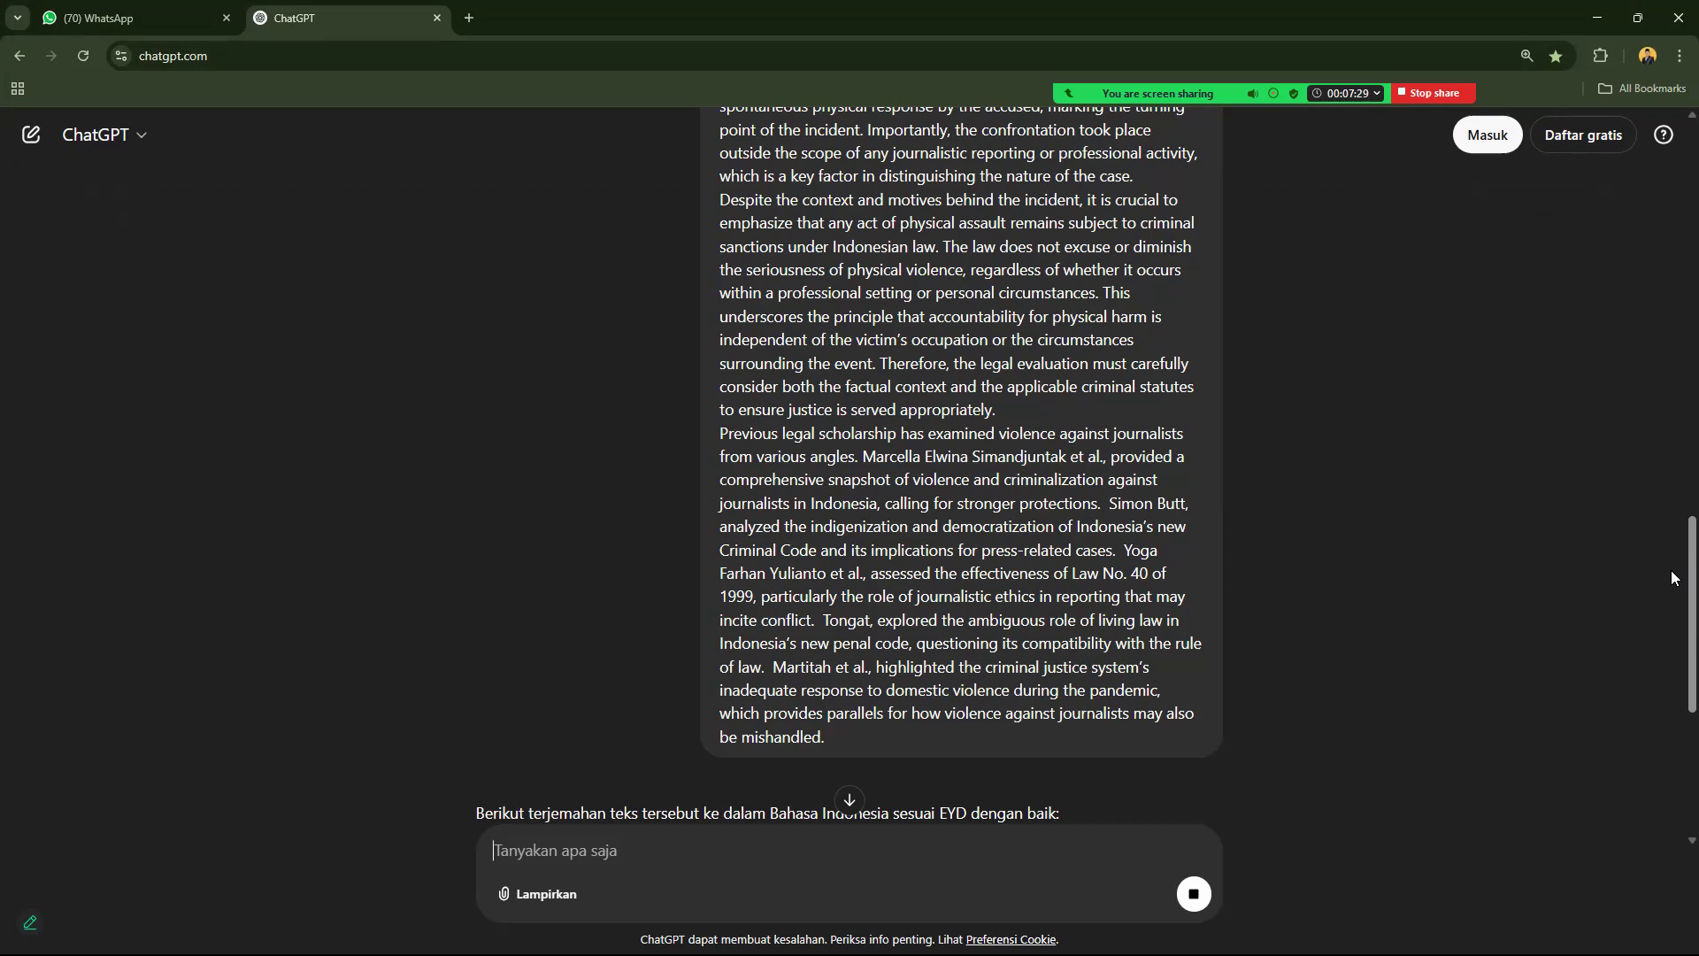
pyautogui.scroll(-6, 703, 486)
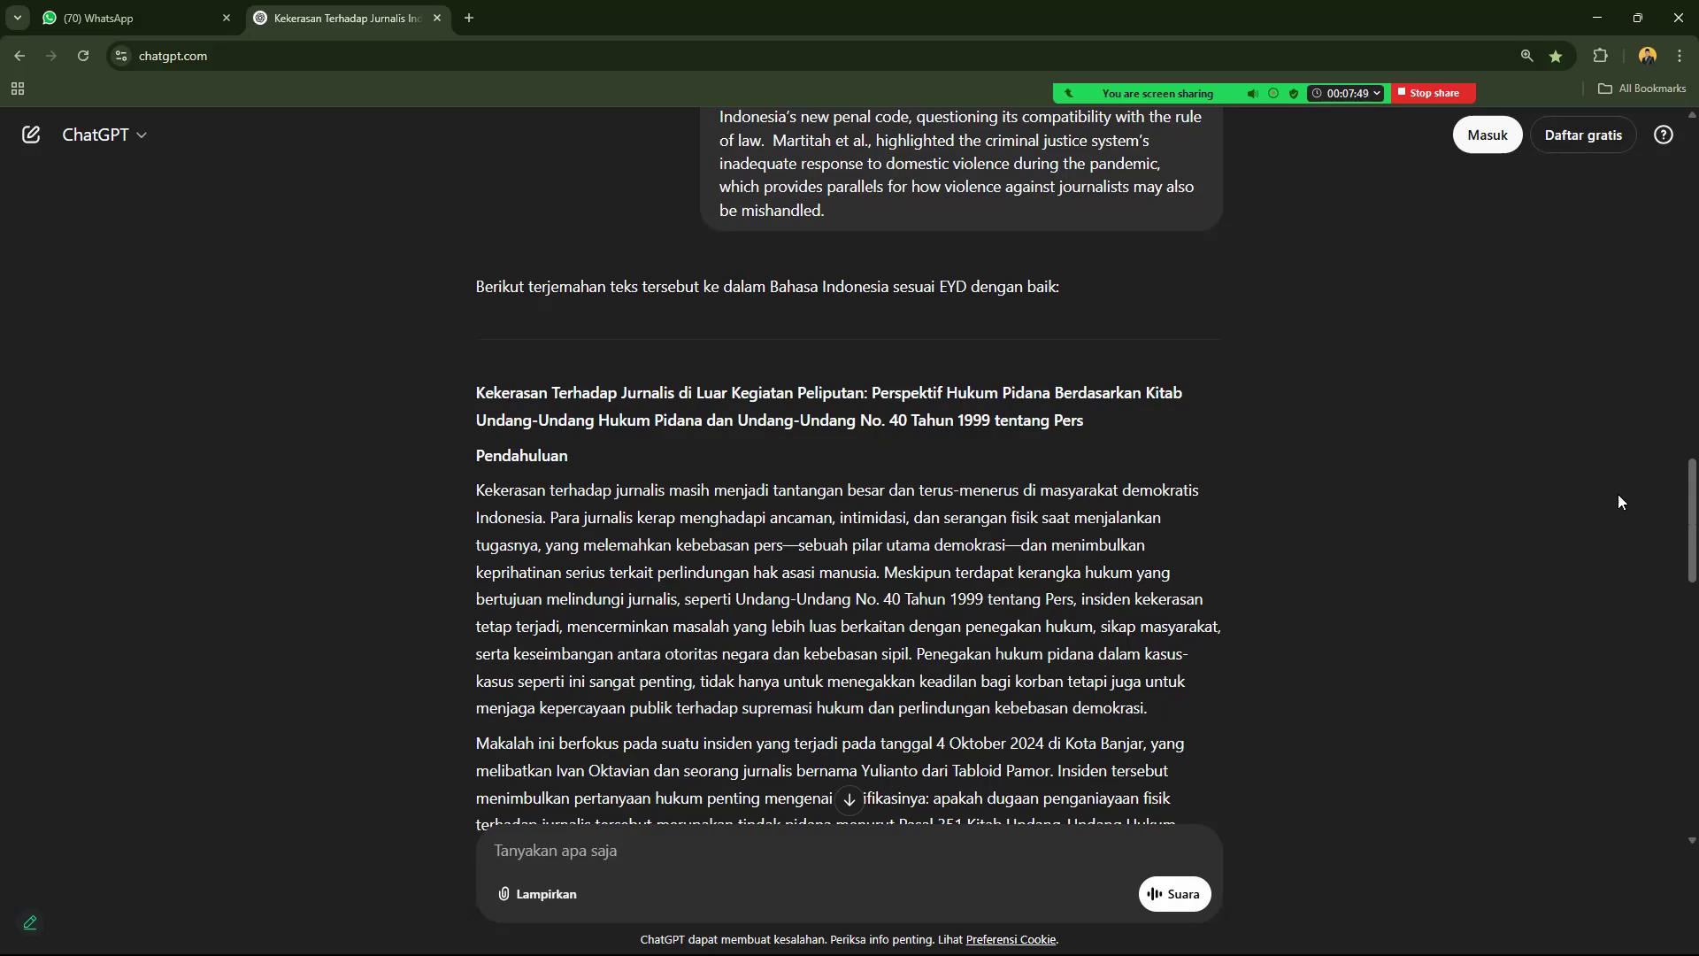
pyautogui.scroll(-2, 1671, 510)
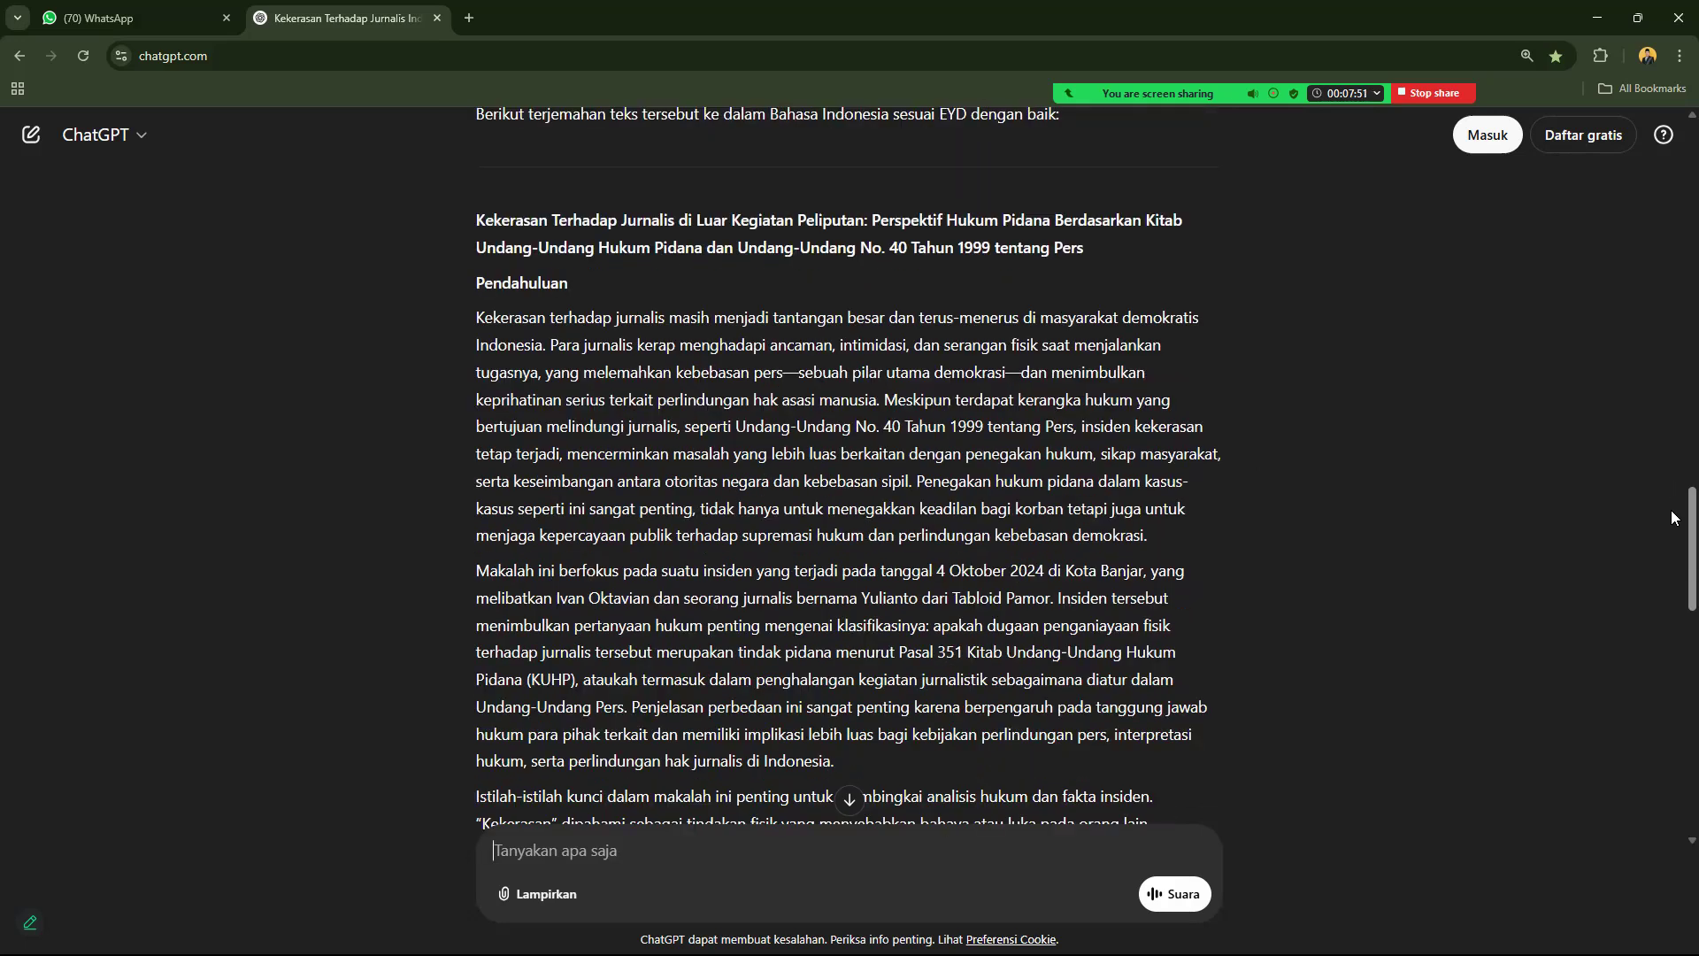
pyautogui.scroll(-1, 1672, 520)
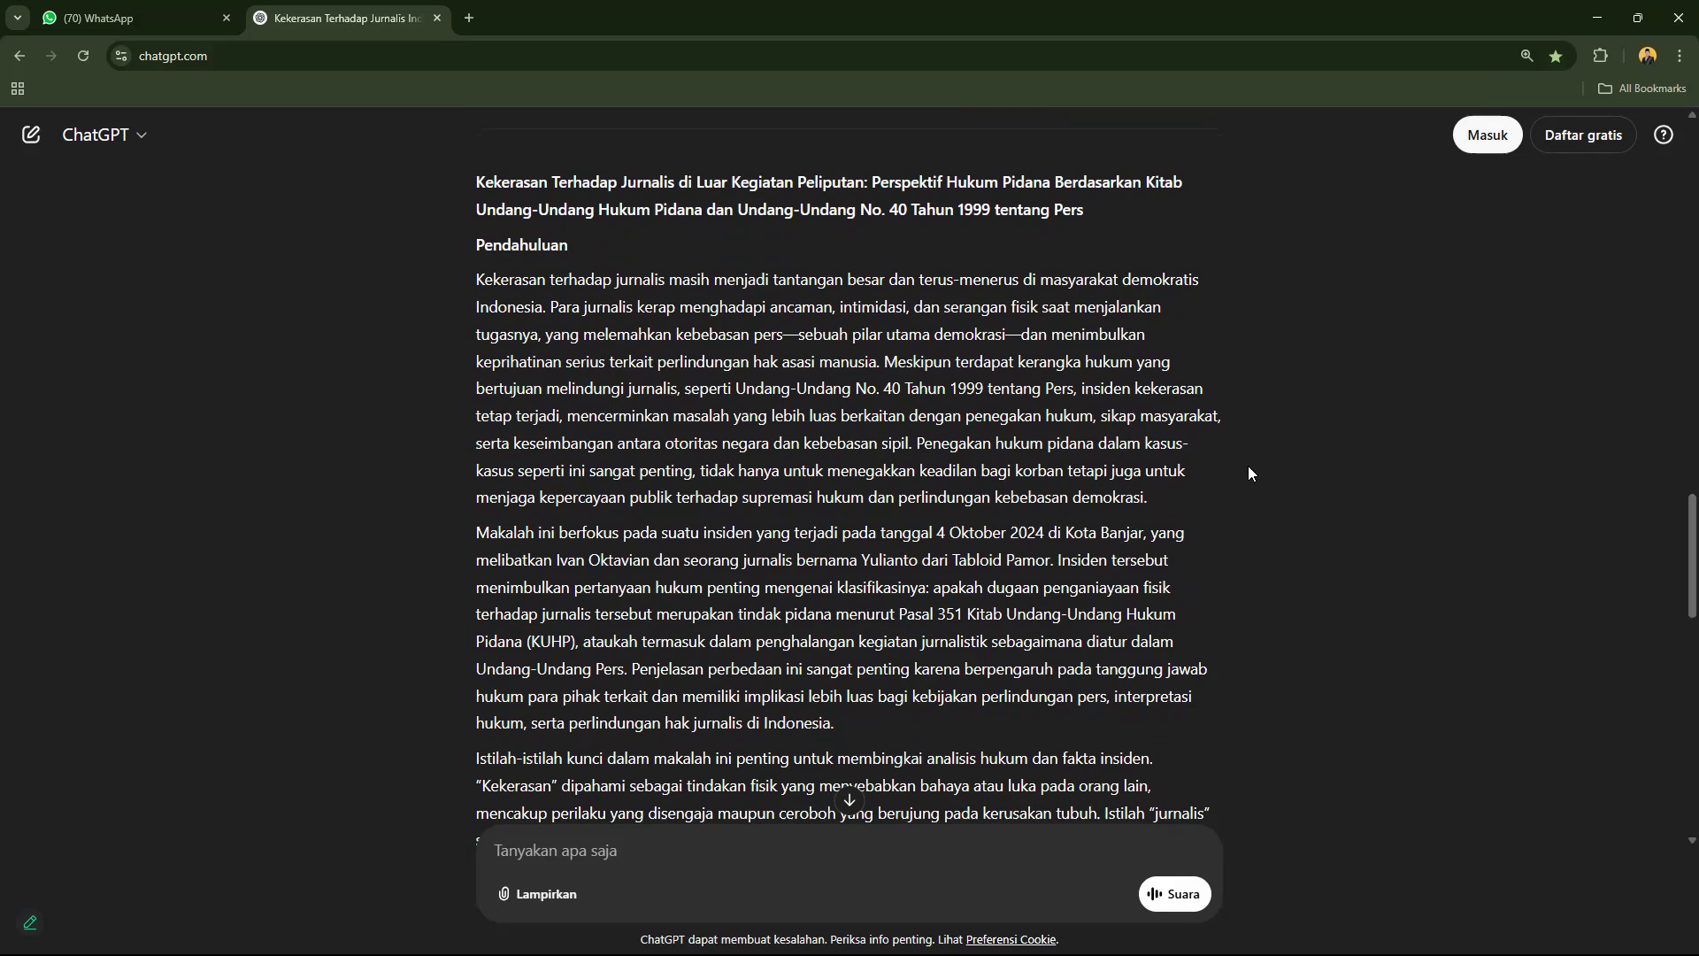
pyautogui.moveTo(479, 182); pyautogui.dragTo(1112, 212)
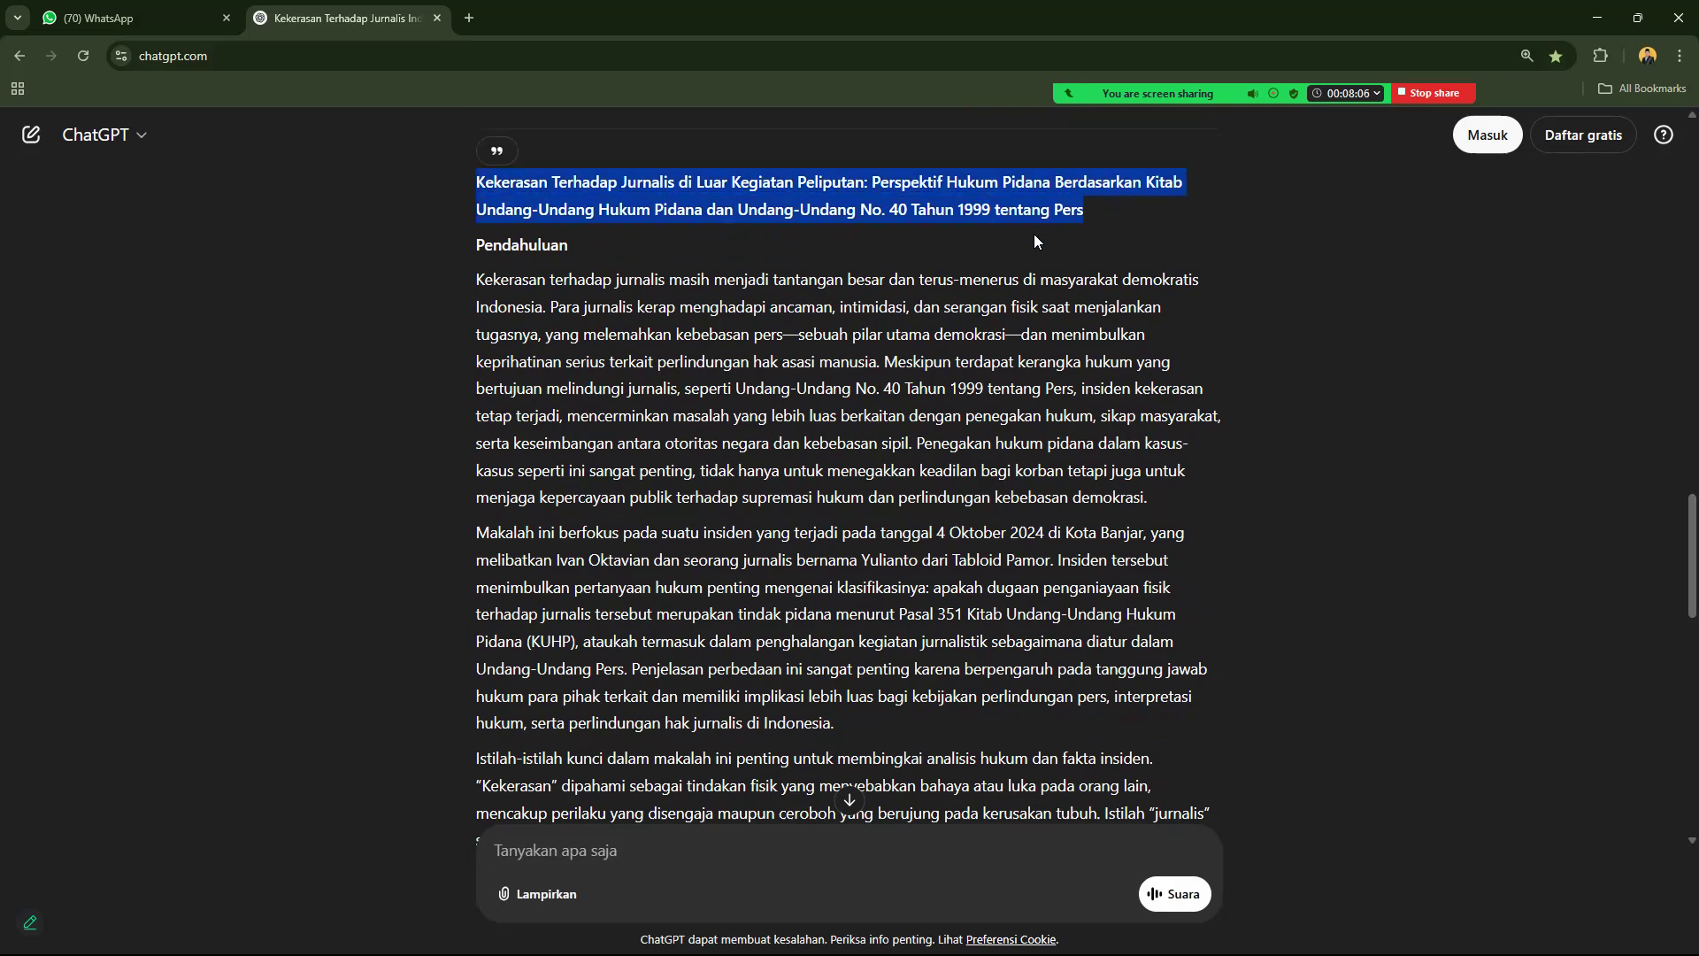
pyautogui.rightClick(982, 218)
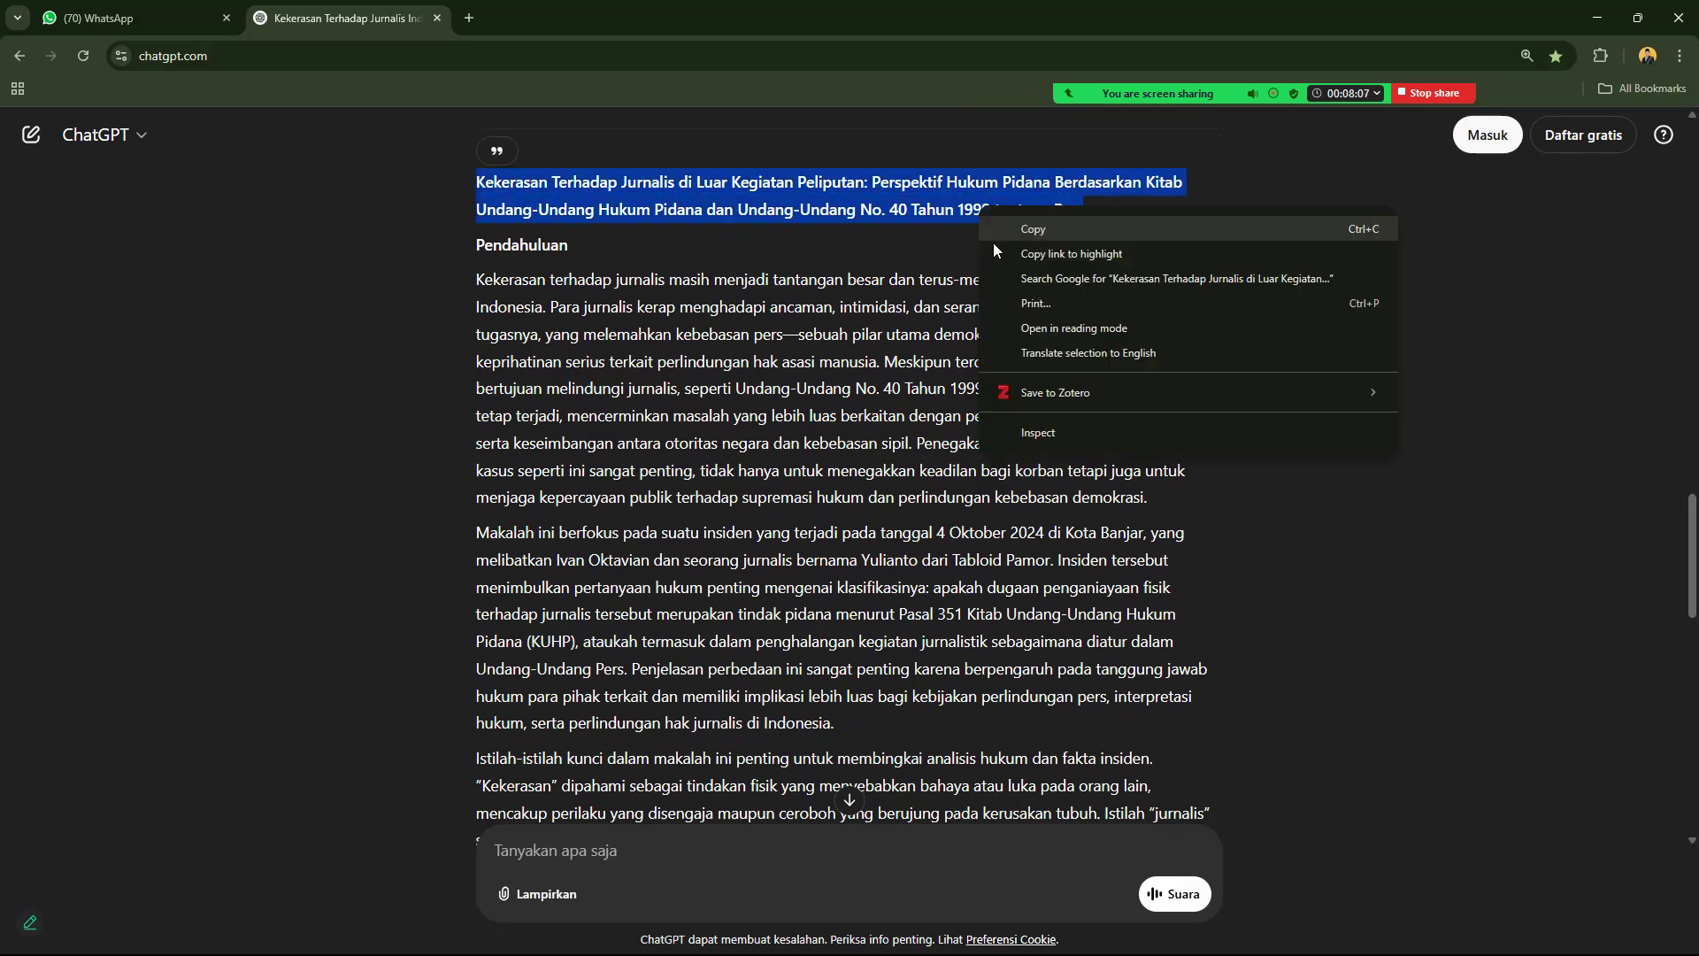
pyautogui.click(811, 334)
# Step: Copy ChatGPT's complete translation response
pyautogui.scroll(-10, 1671, 595)
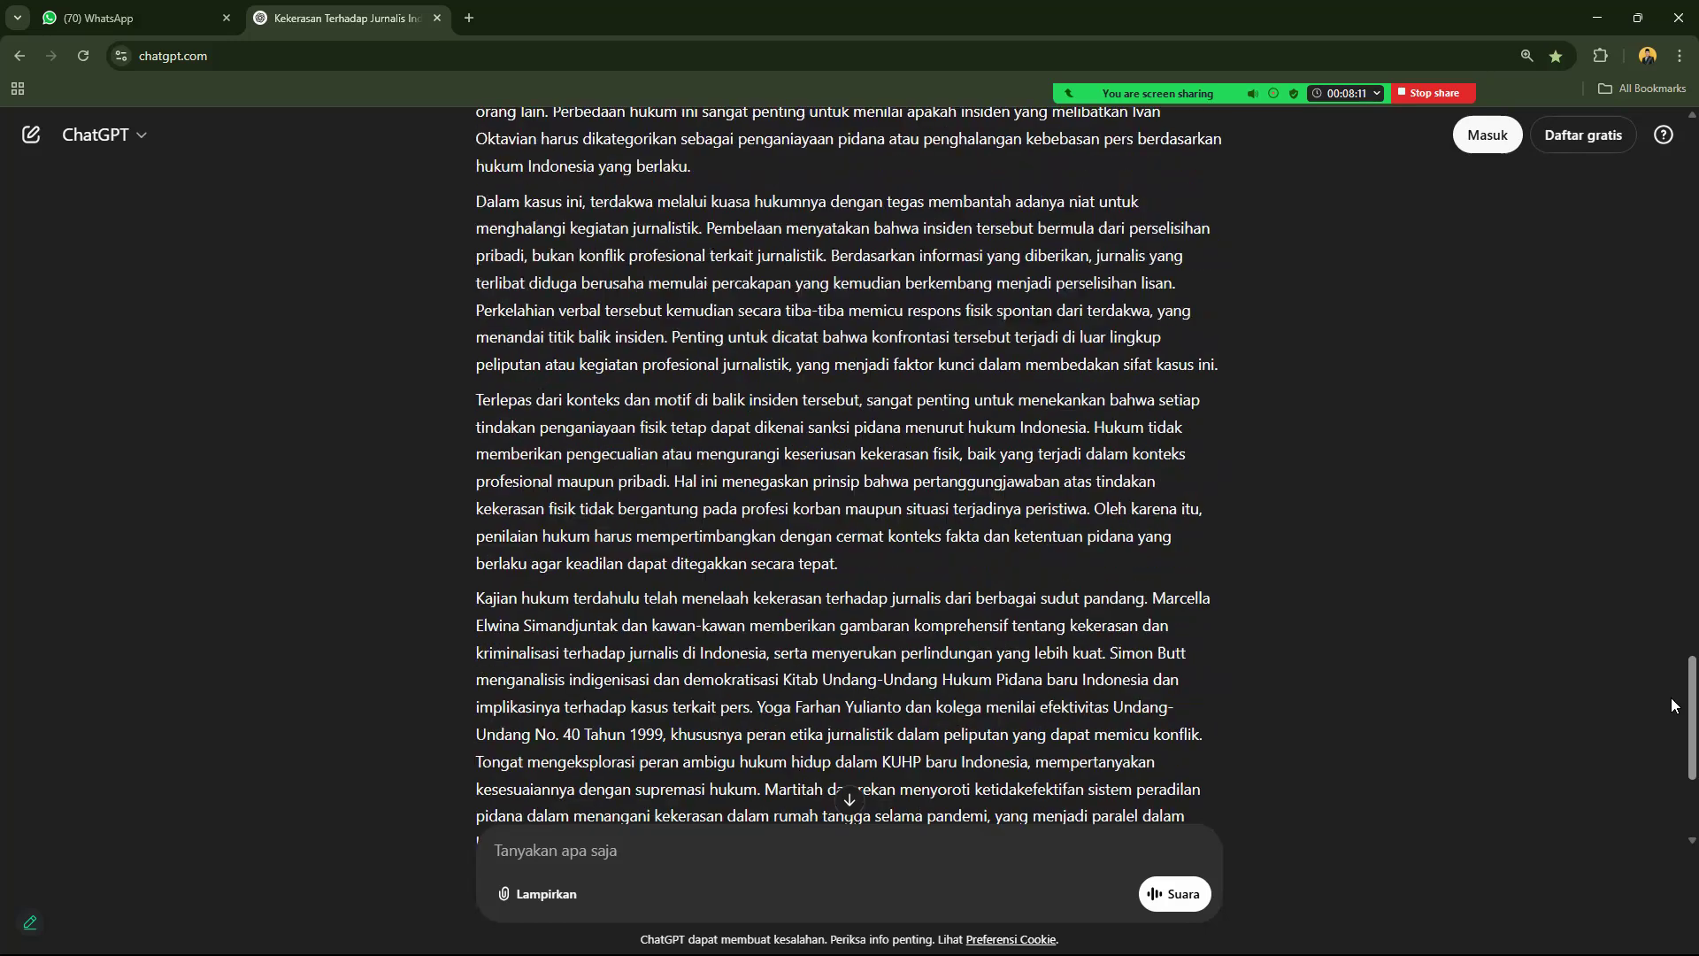
pyautogui.scroll(-3, 1671, 703)
pyautogui.click(484, 710)
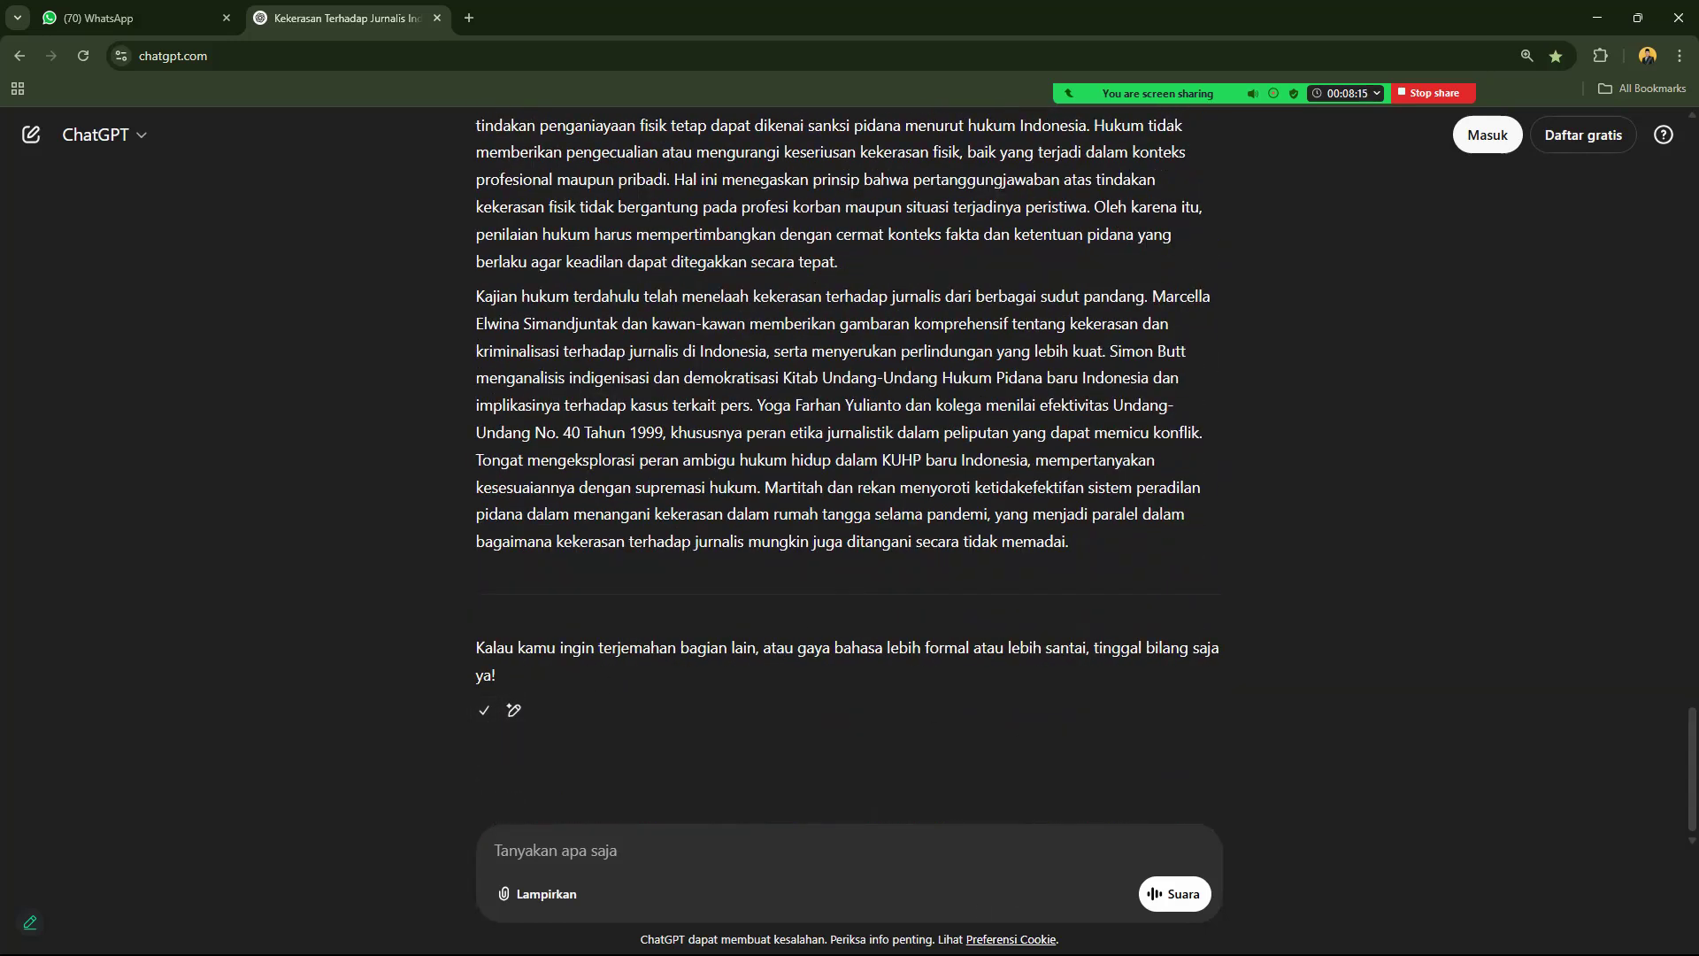
# Step: Switch to Word and try to paste the translation on a new line directly beneath the English title
pyautogui.click(1598, 17)
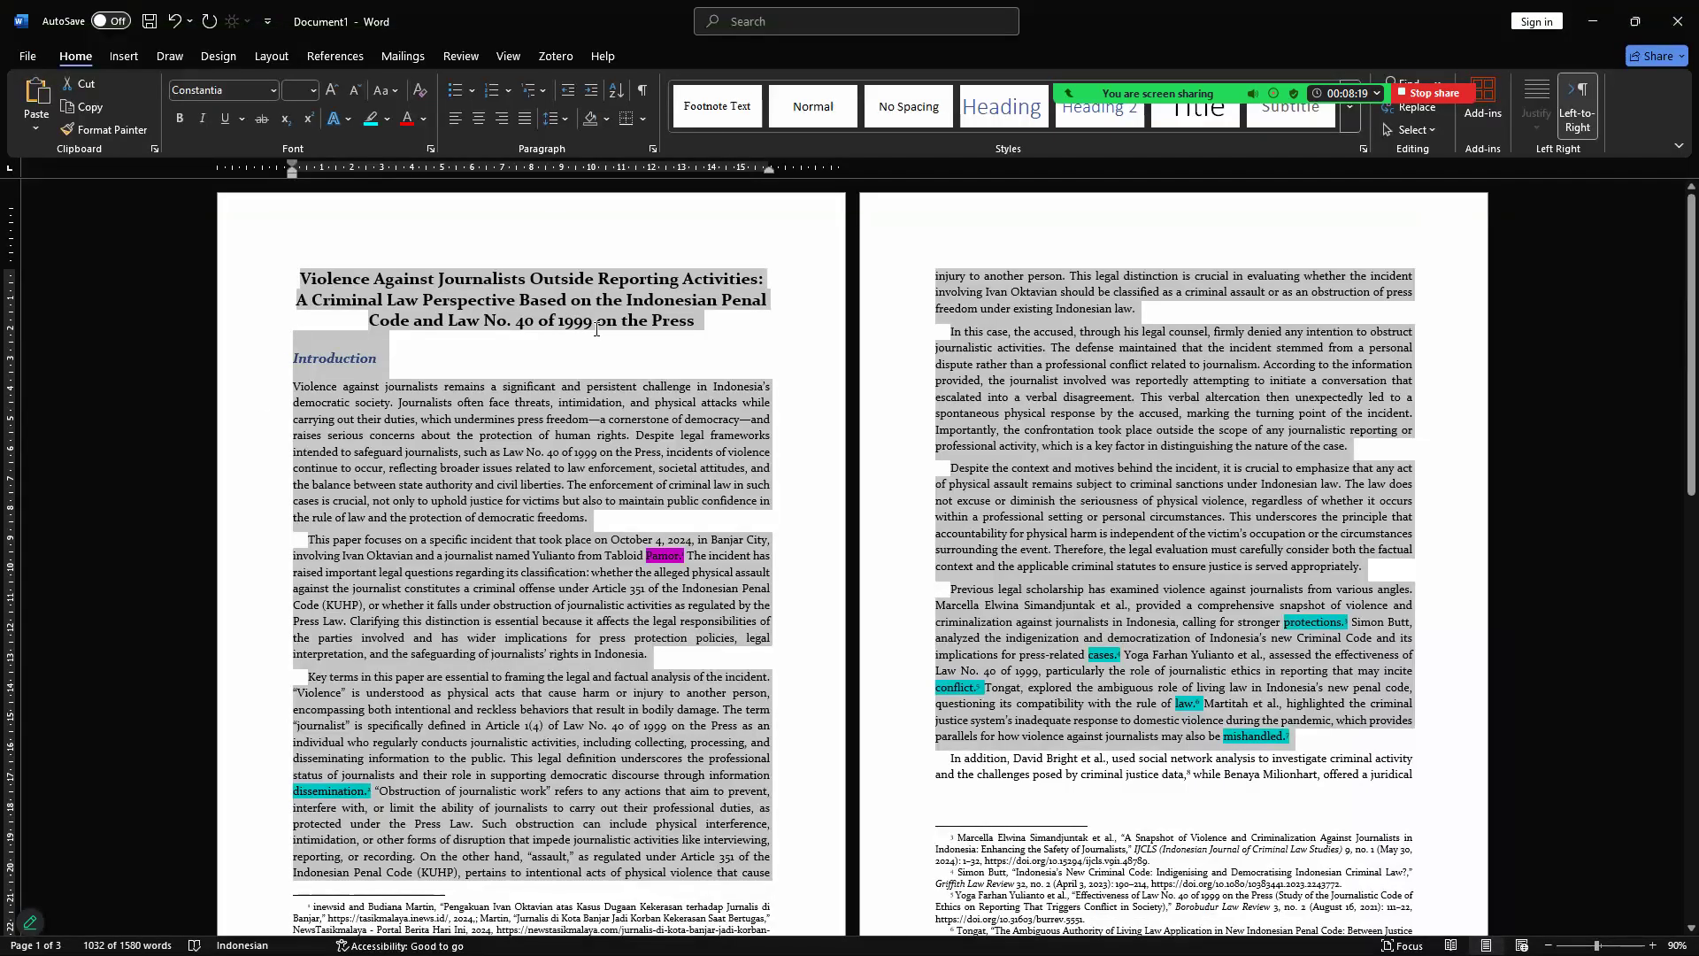
pyautogui.click(728, 332)
pyautogui.press('Return')
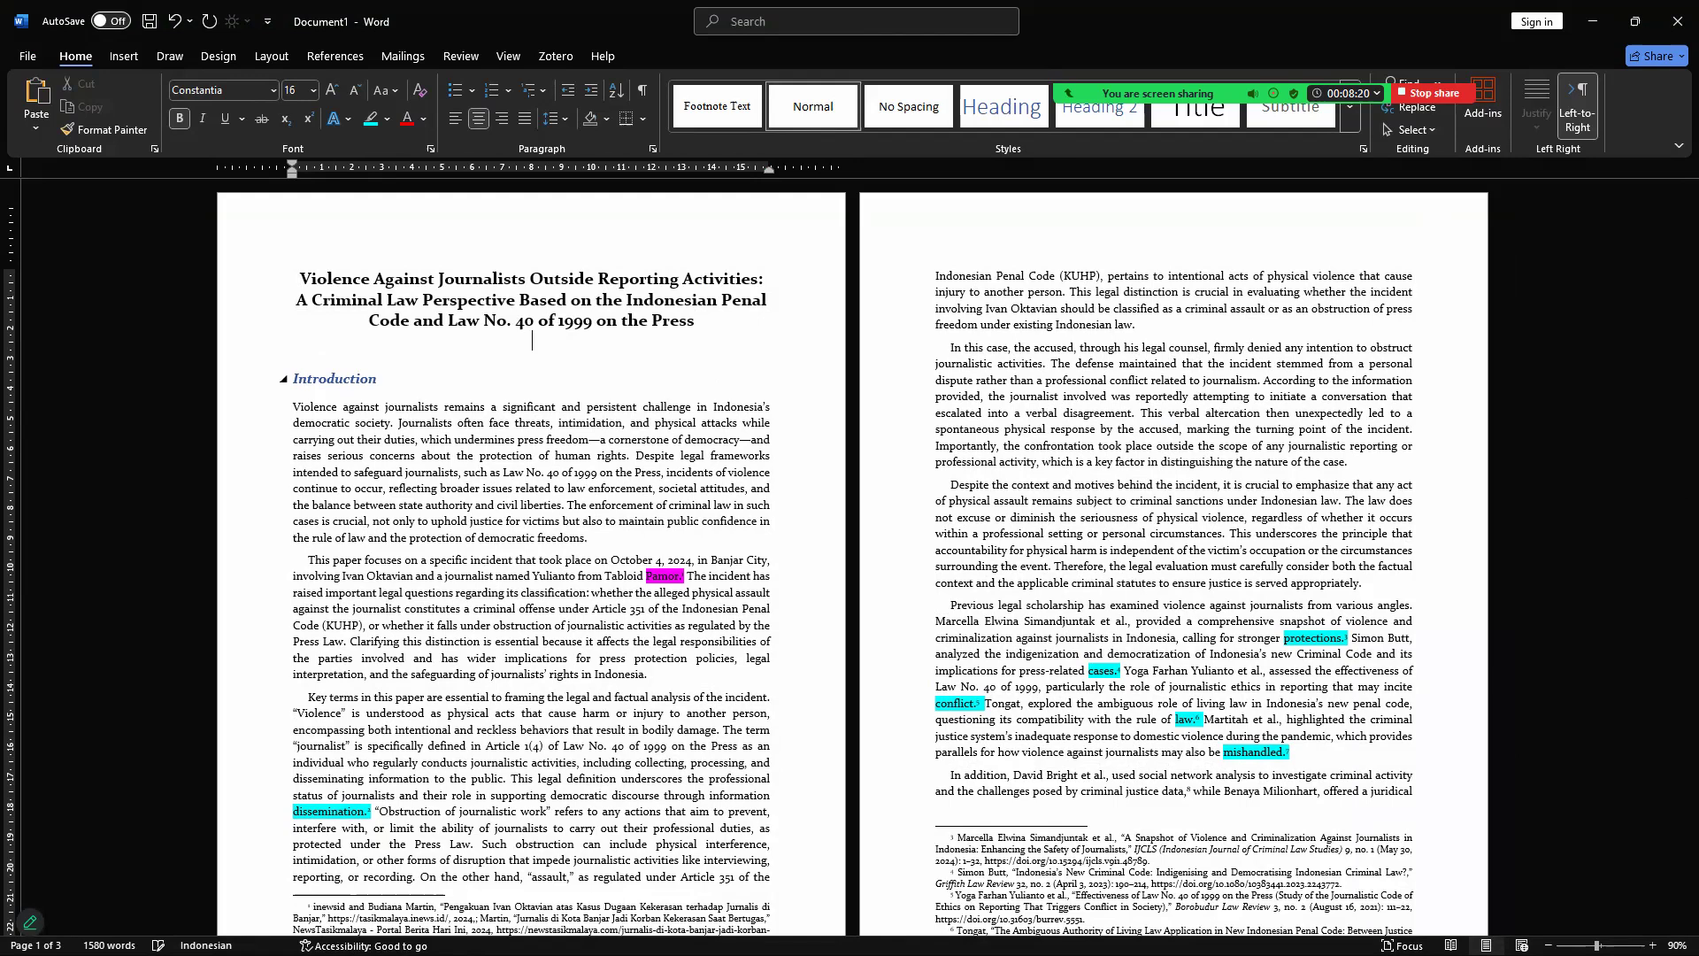
pyautogui.scroll(-3, 583, 361)
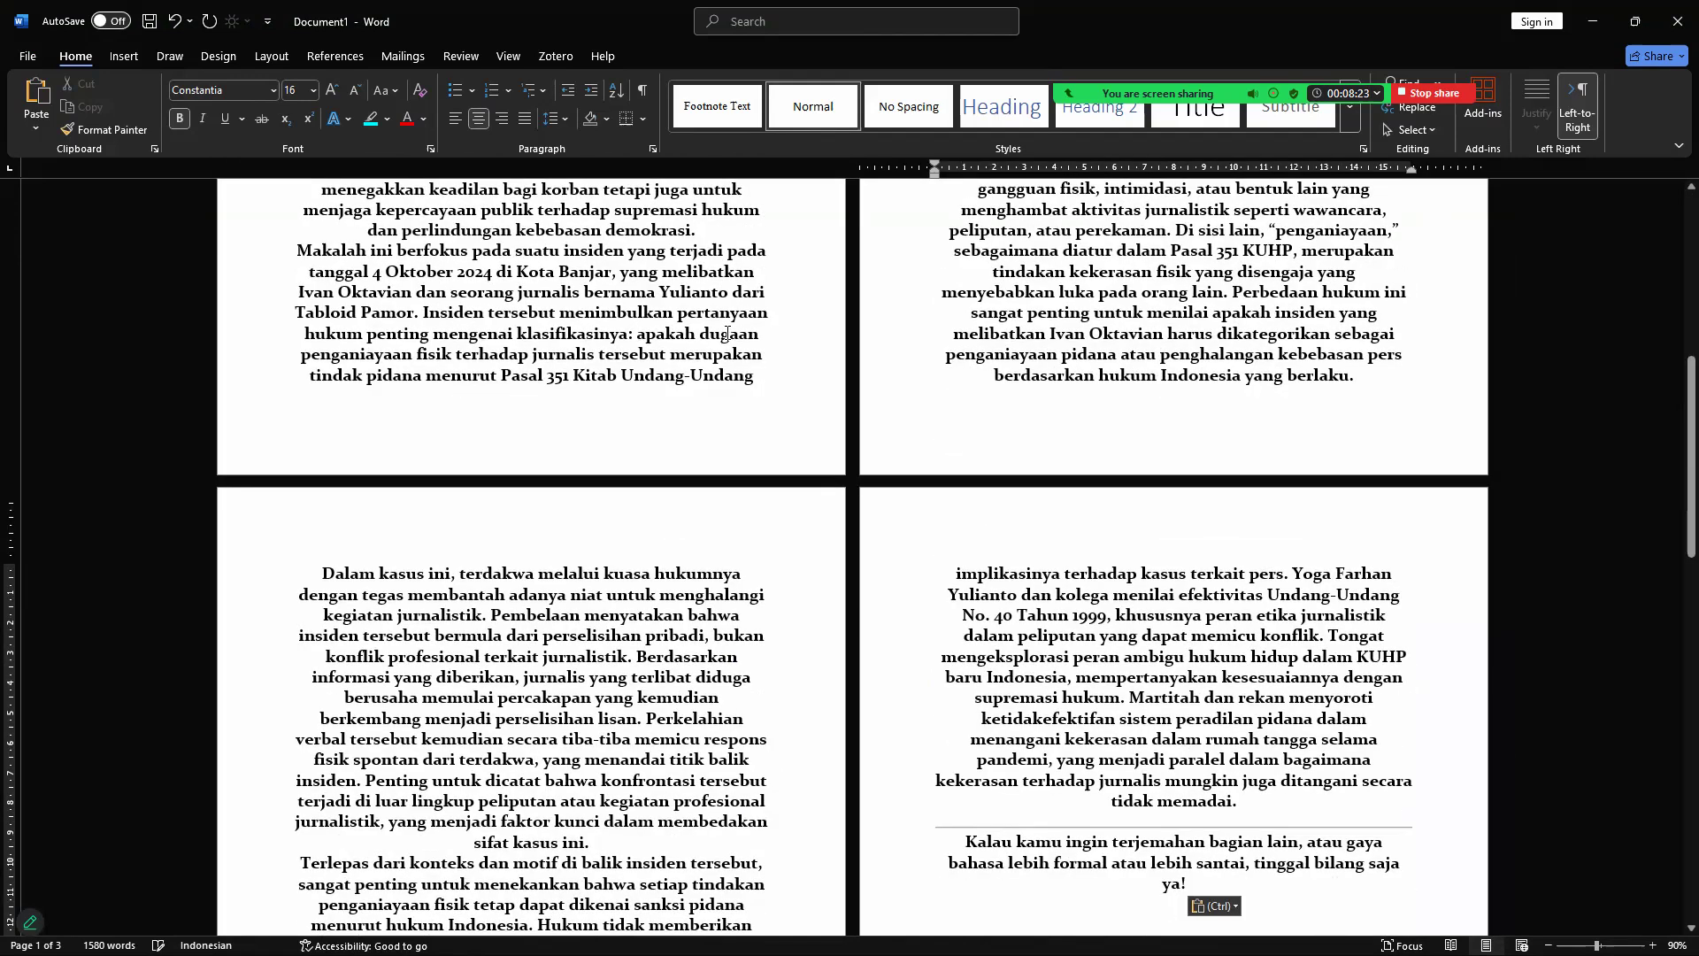
pyautogui.scroll(2, 582, 361)
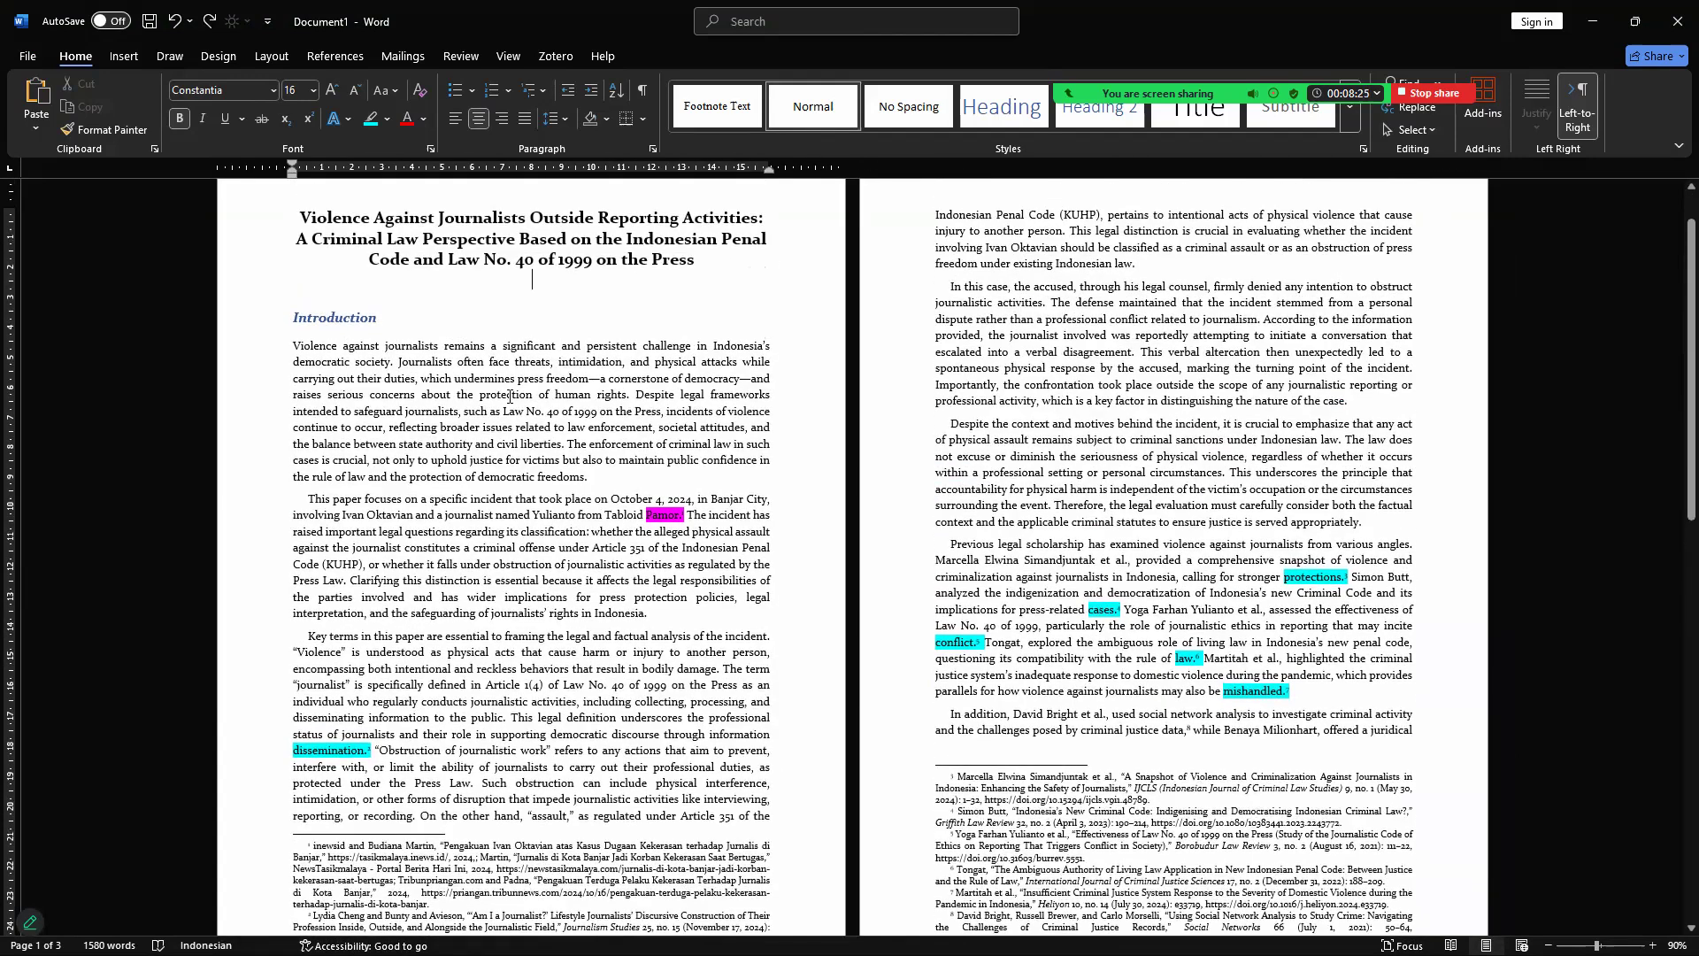
# Step: Paste the translation in a new paragraph after the first introduction paragraph and delete ChatGPT's closing remark "Kalau kamu ingin terjemahan bagian lain..."
pyautogui.click(602, 482)
pyautogui.press('Return')
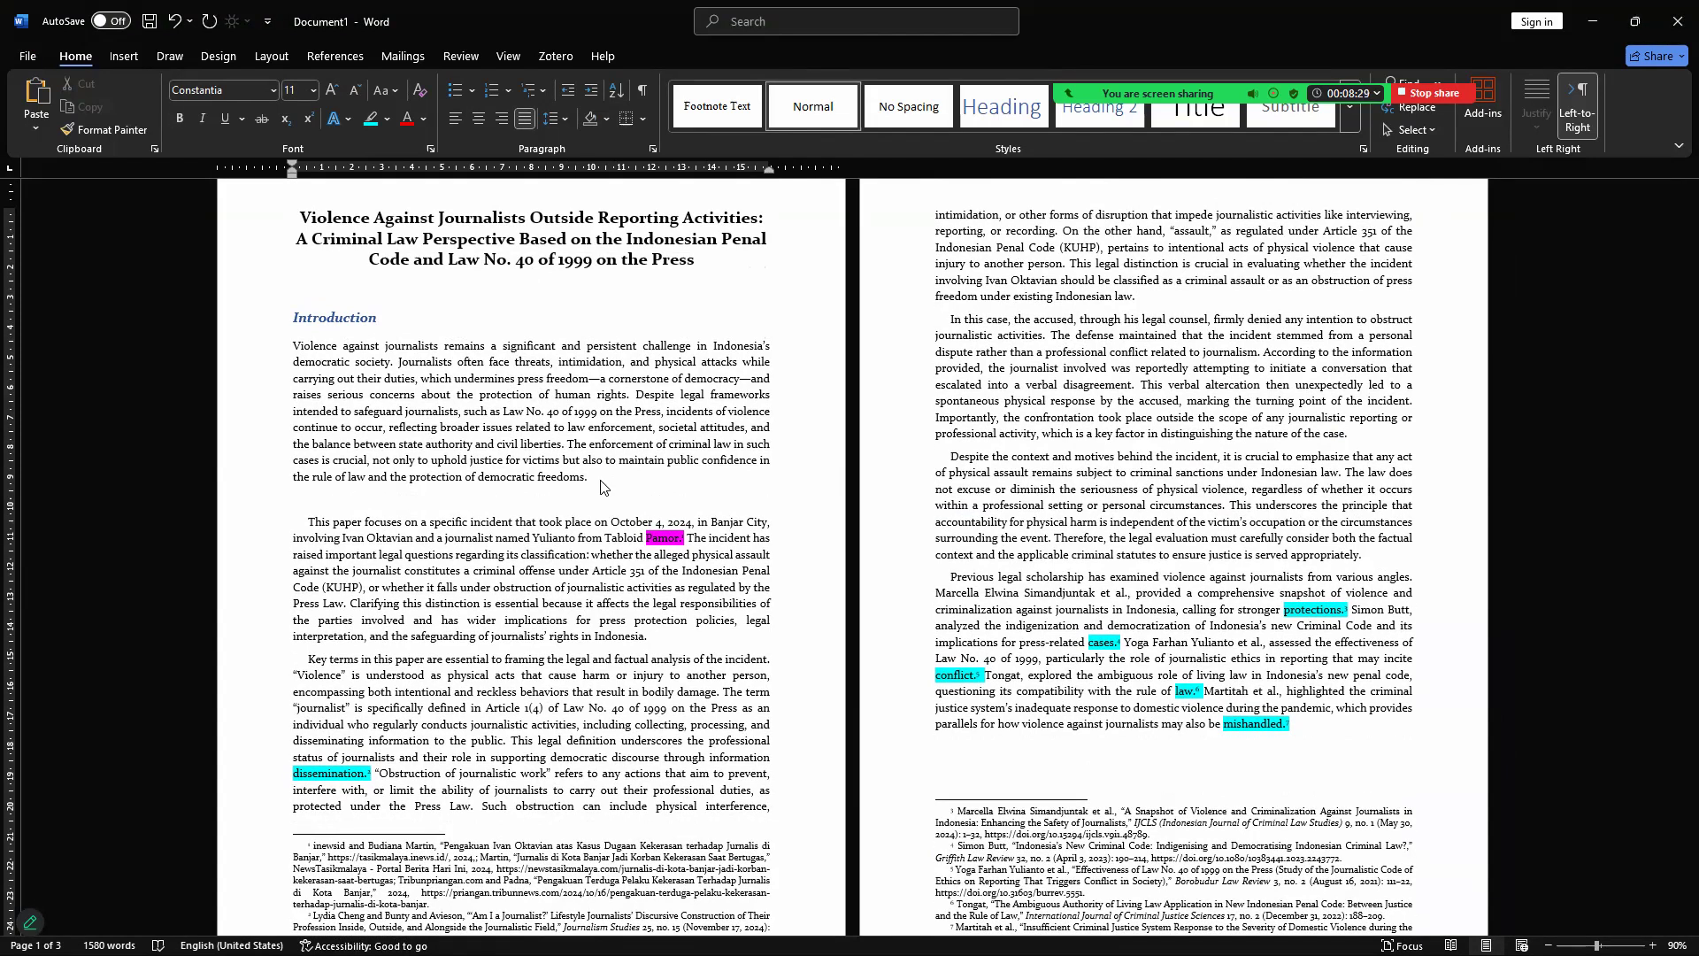
pyautogui.hotkey('ctrl', 'v')
pyautogui.moveTo(1671, 386); pyautogui.dragTo(1670, 441)
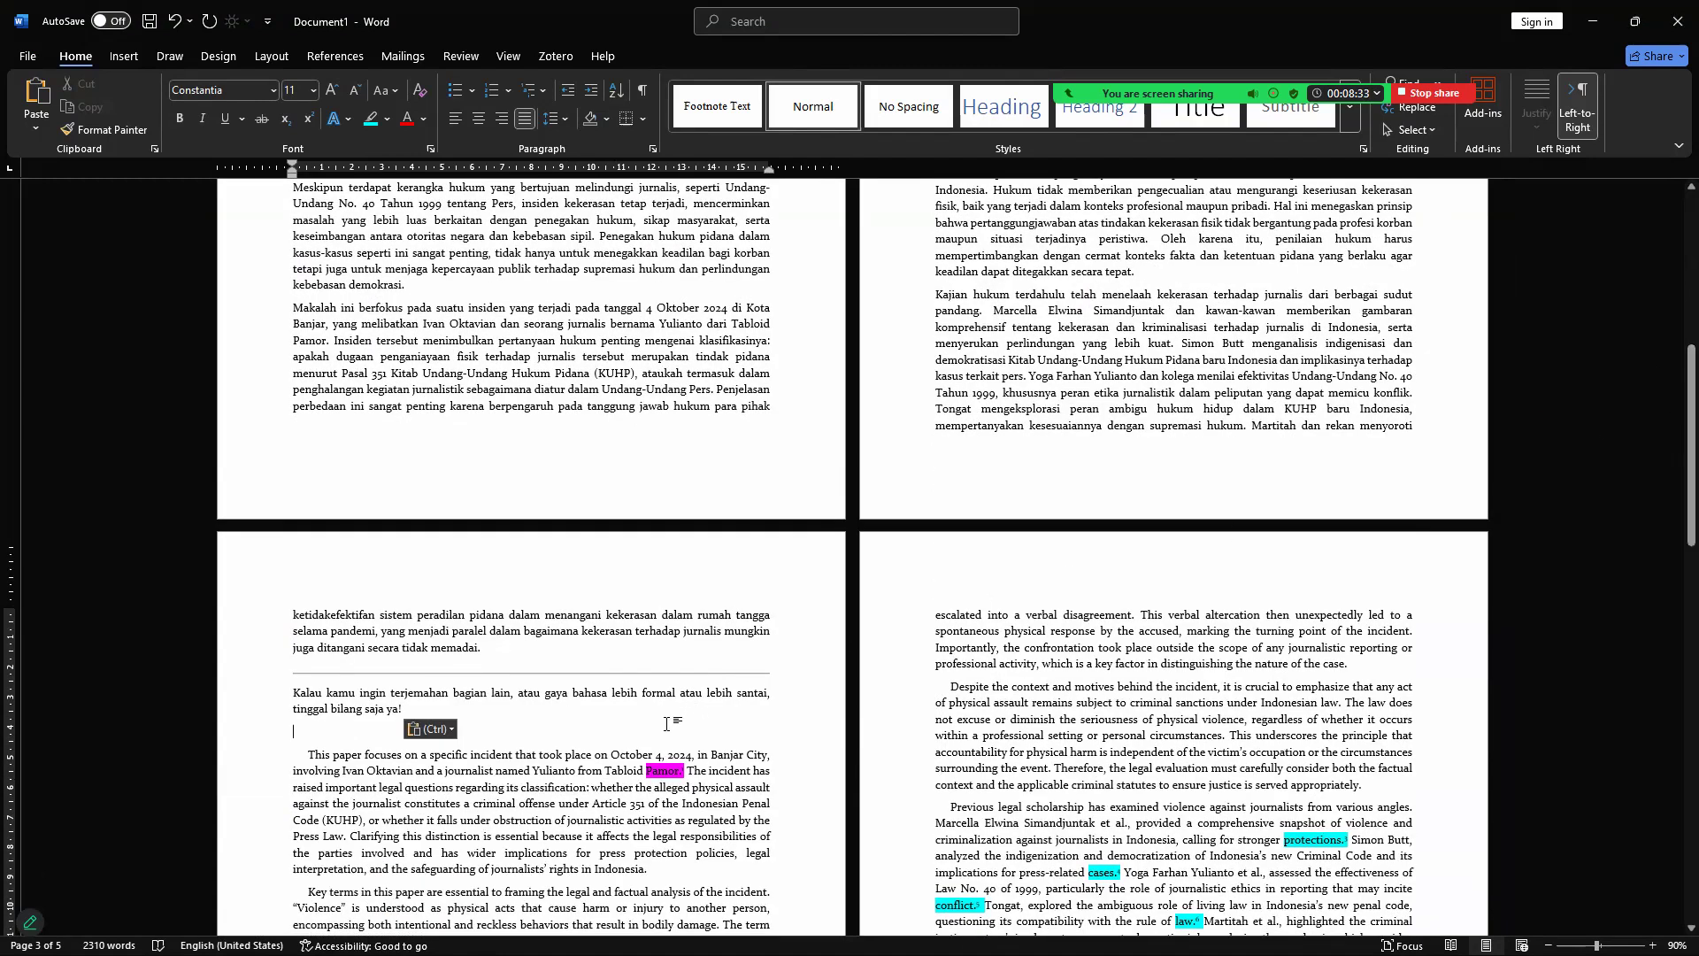
pyautogui.tripleClick(346, 698)
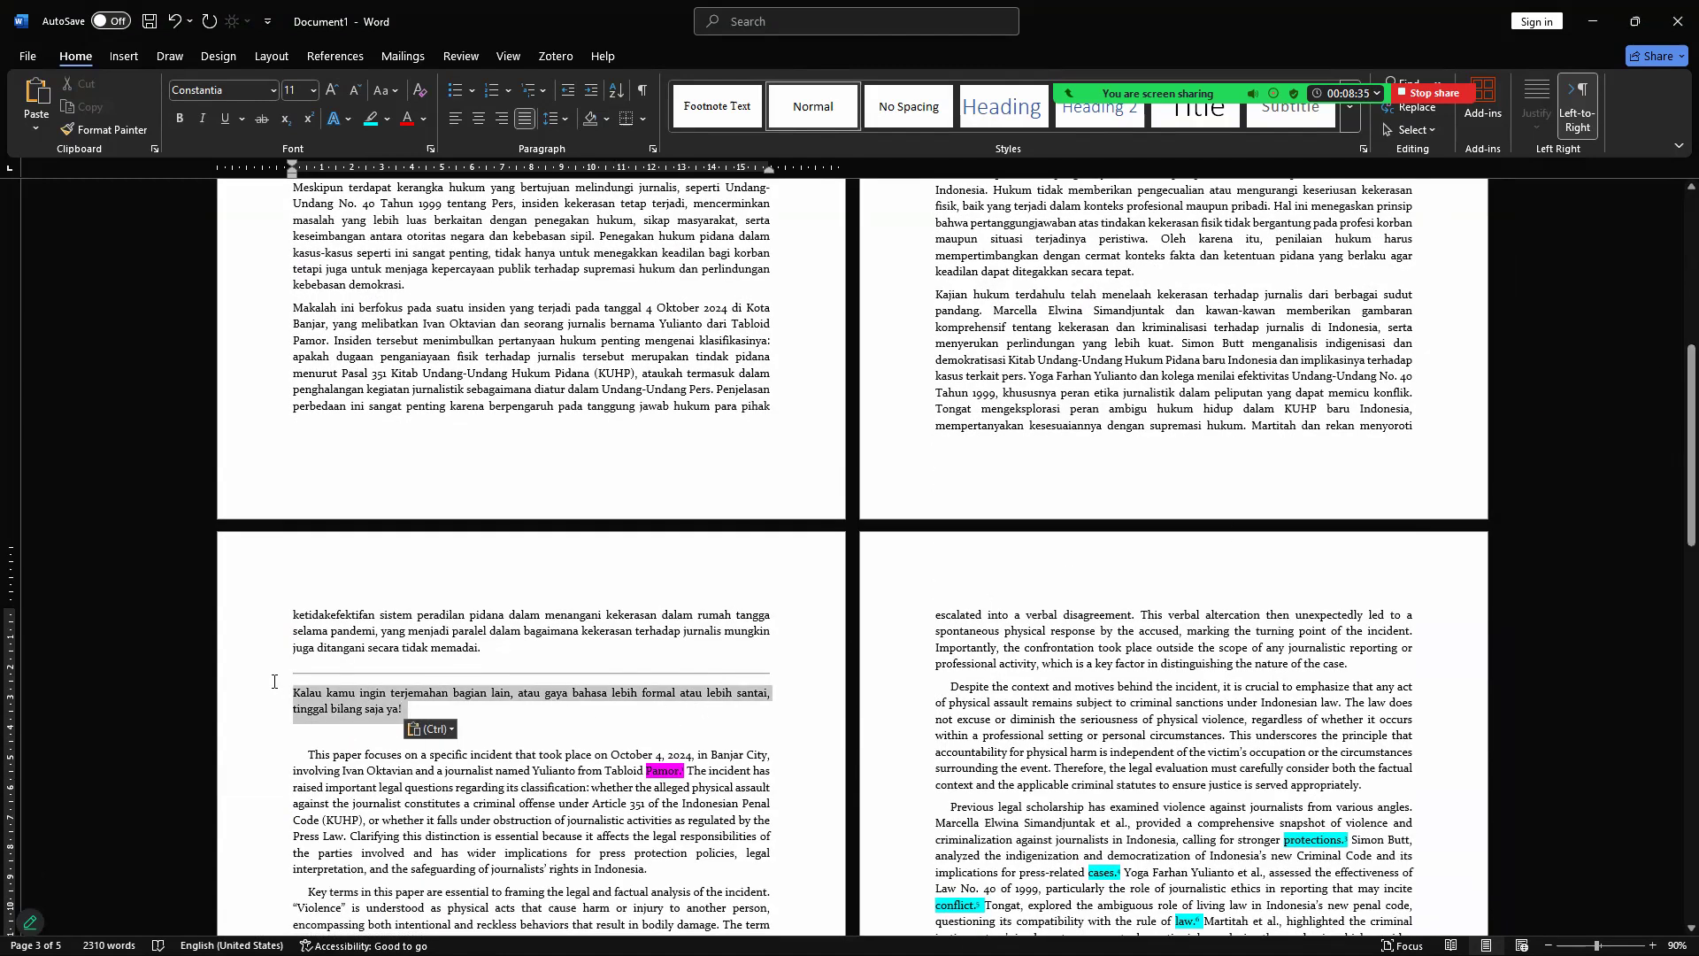
pyautogui.press('Delete')
# Step: Delete the horizontal line above the pasted Indonesian title
pyautogui.moveTo(483, 652); pyautogui.dragTo(438, 542)
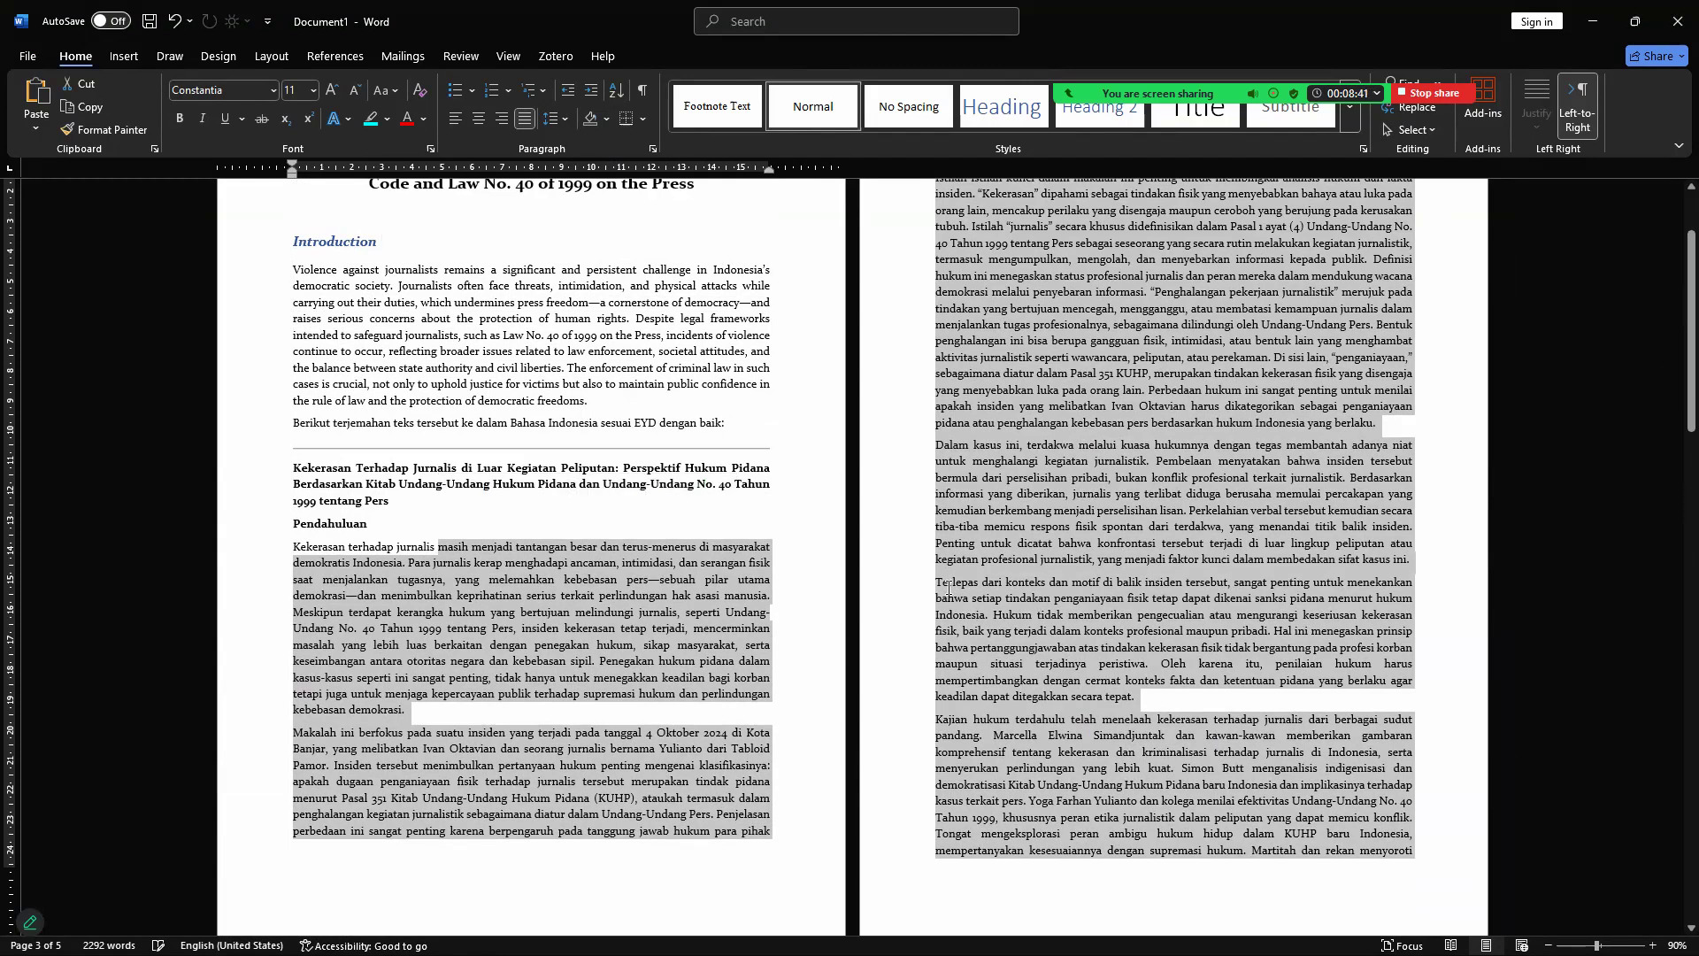
pyautogui.click(1116, 473)
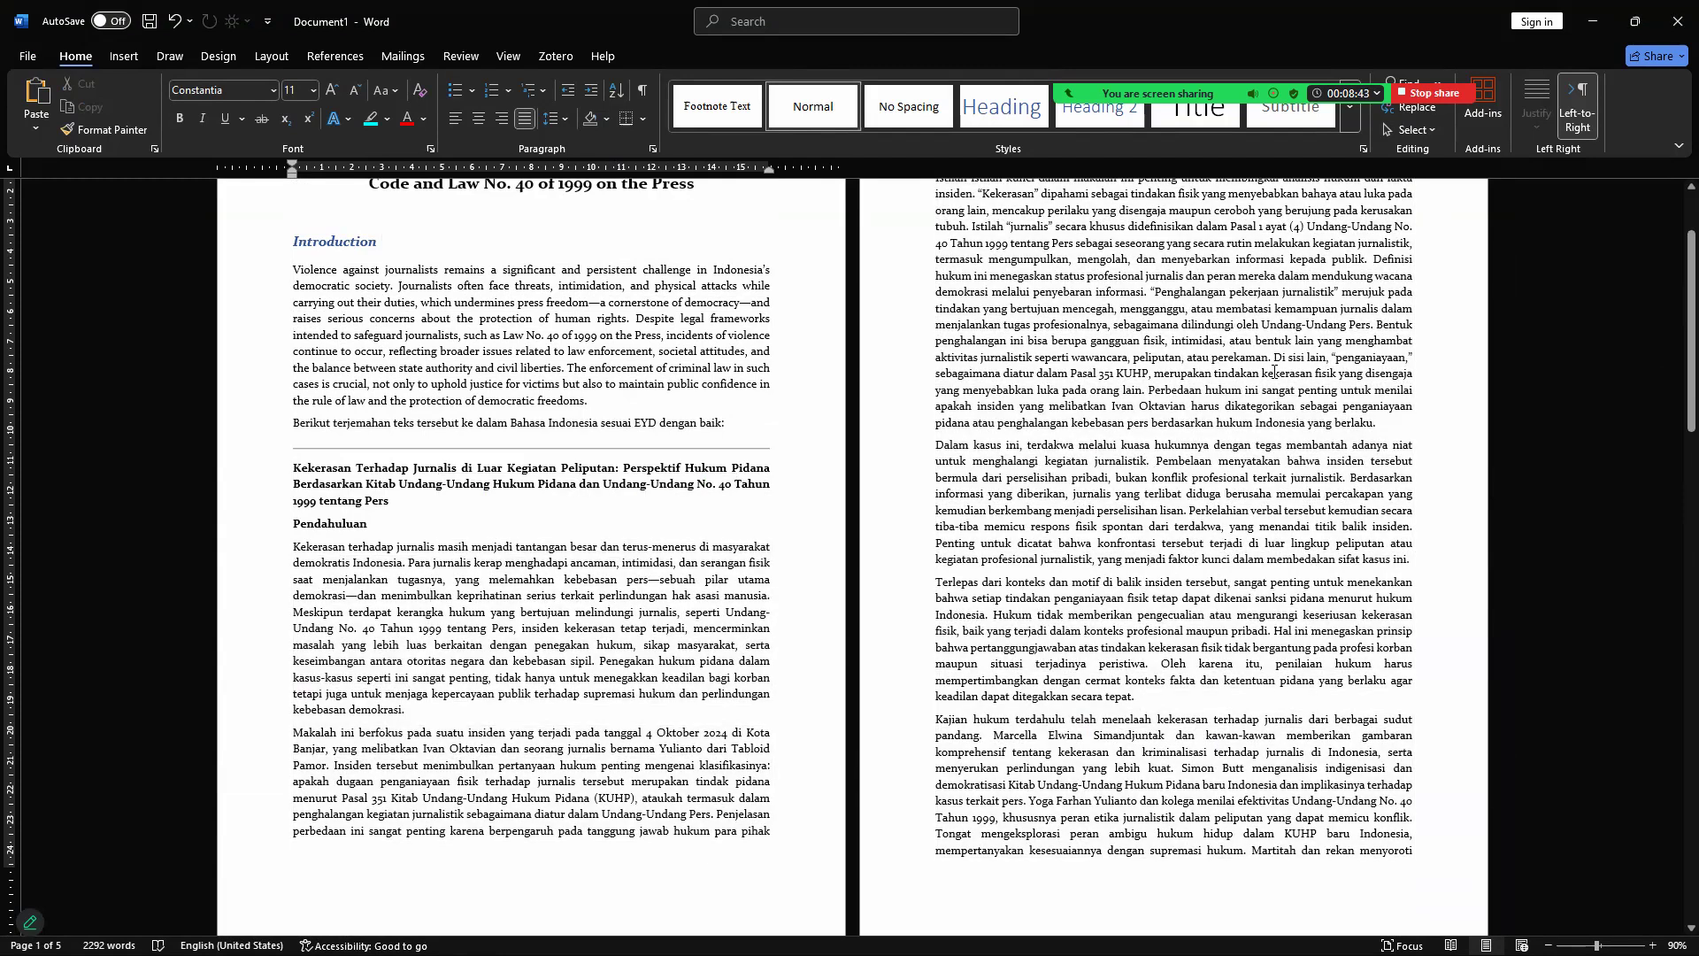
pyautogui.moveTo(1671, 338); pyautogui.dragTo(1671, 290)
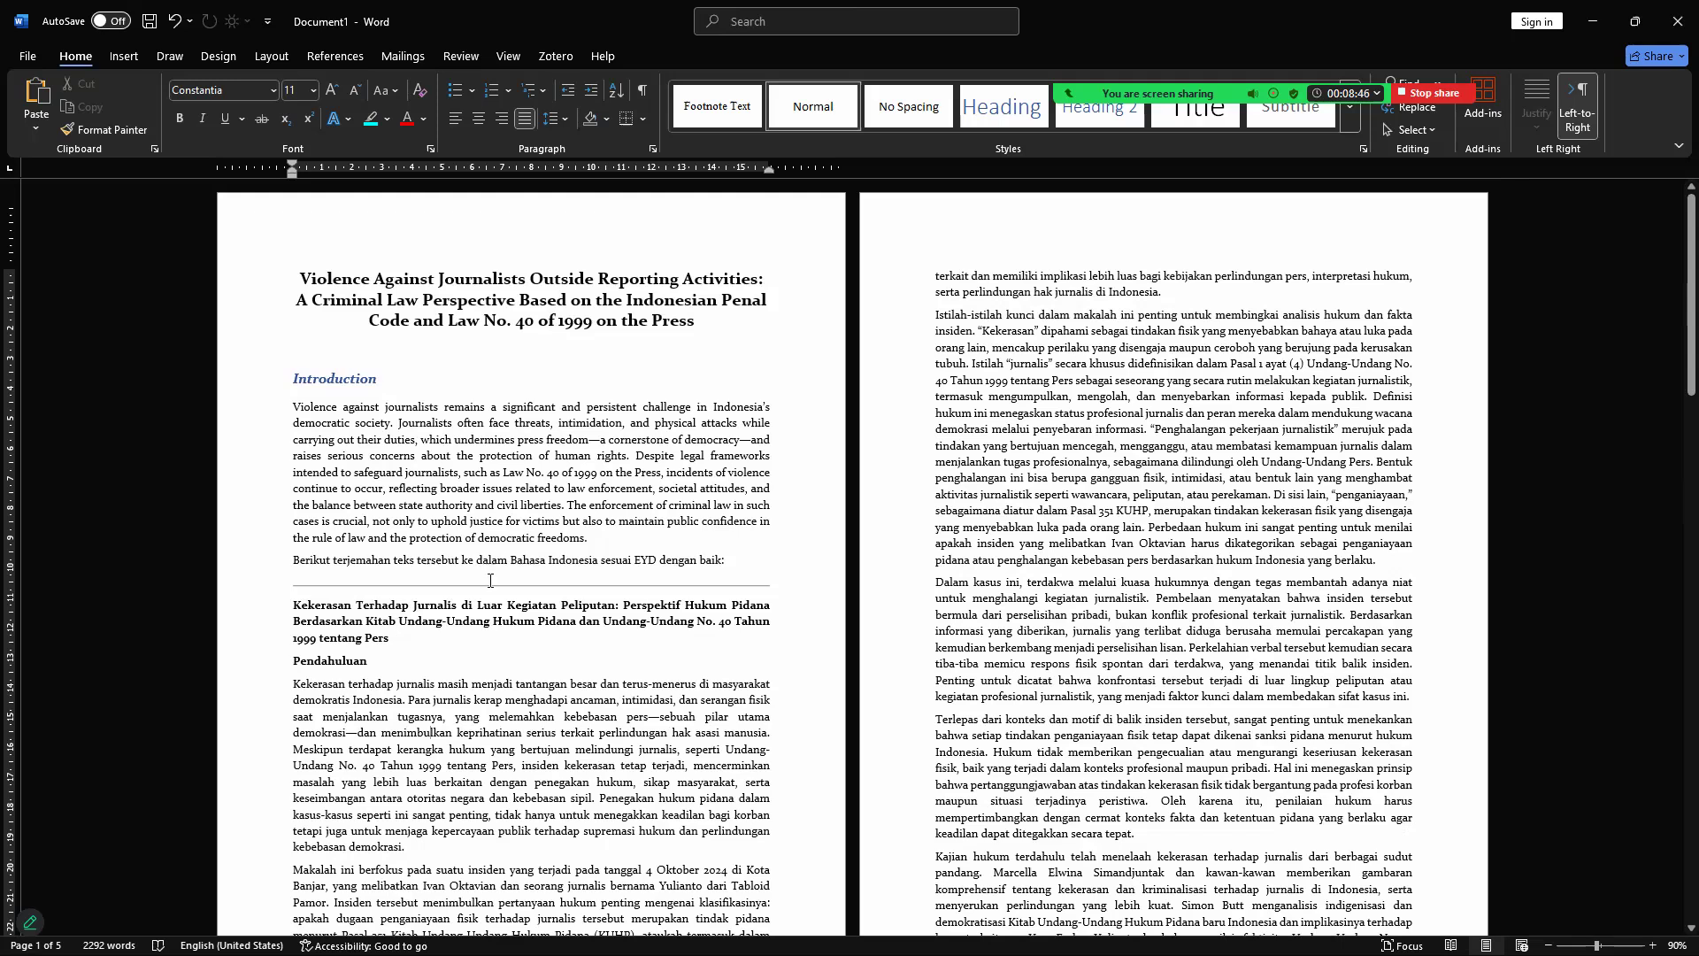
pyautogui.click(591, 584)
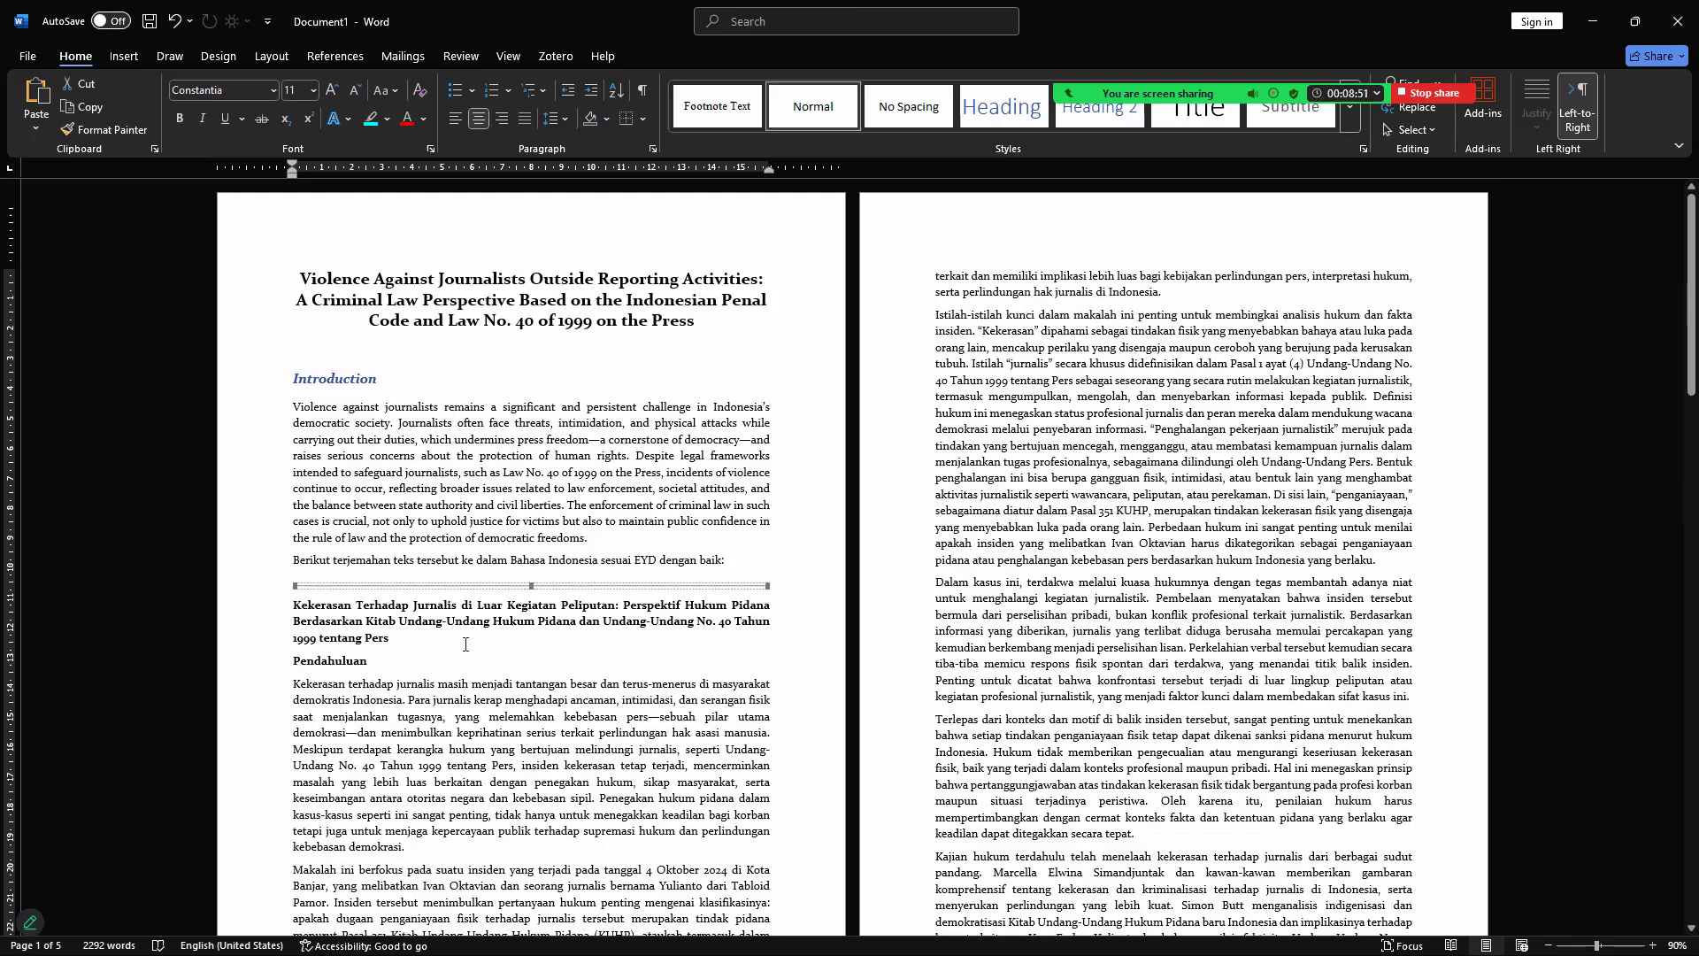
pyautogui.hotkey('ctrl', 'z')
# Step: Move the Indonesian title to a new line beneath the English title, with the pasted text taking on that title's formatting
pyautogui.moveTo(409, 645); pyautogui.dragTo(292, 605)
pyautogui.hotkey('ctrl', 'c')
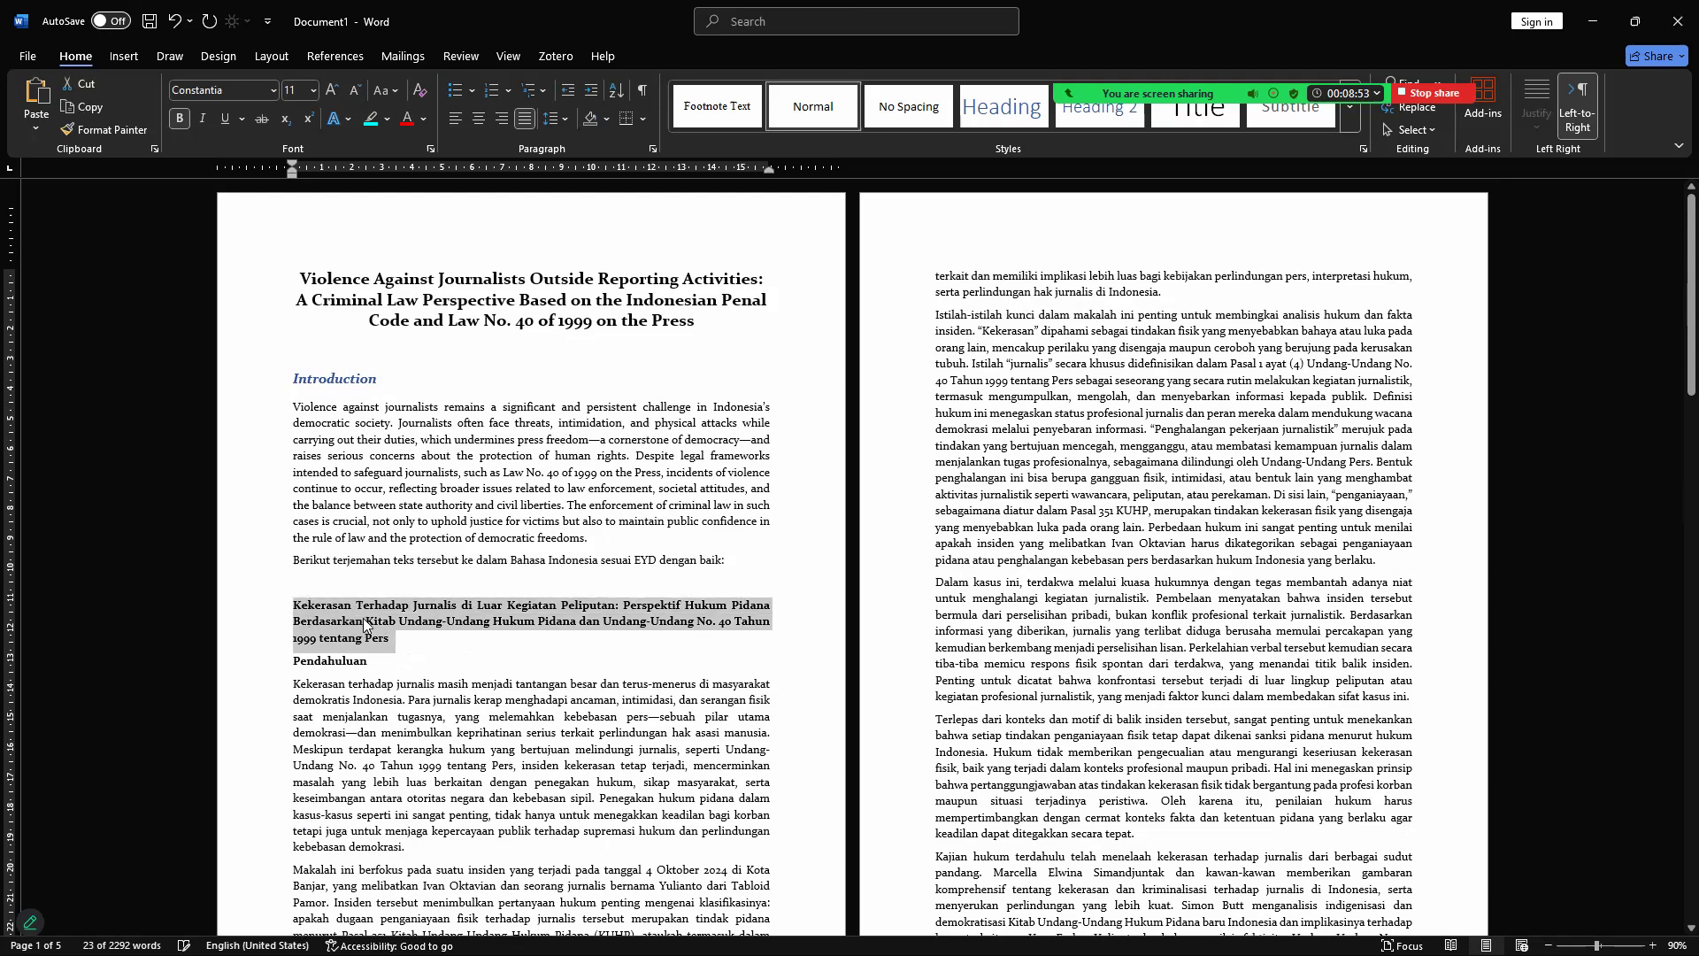
pyautogui.press('BackSpace')
pyautogui.click(715, 317)
pyautogui.hotkey('ctrl', 'v')
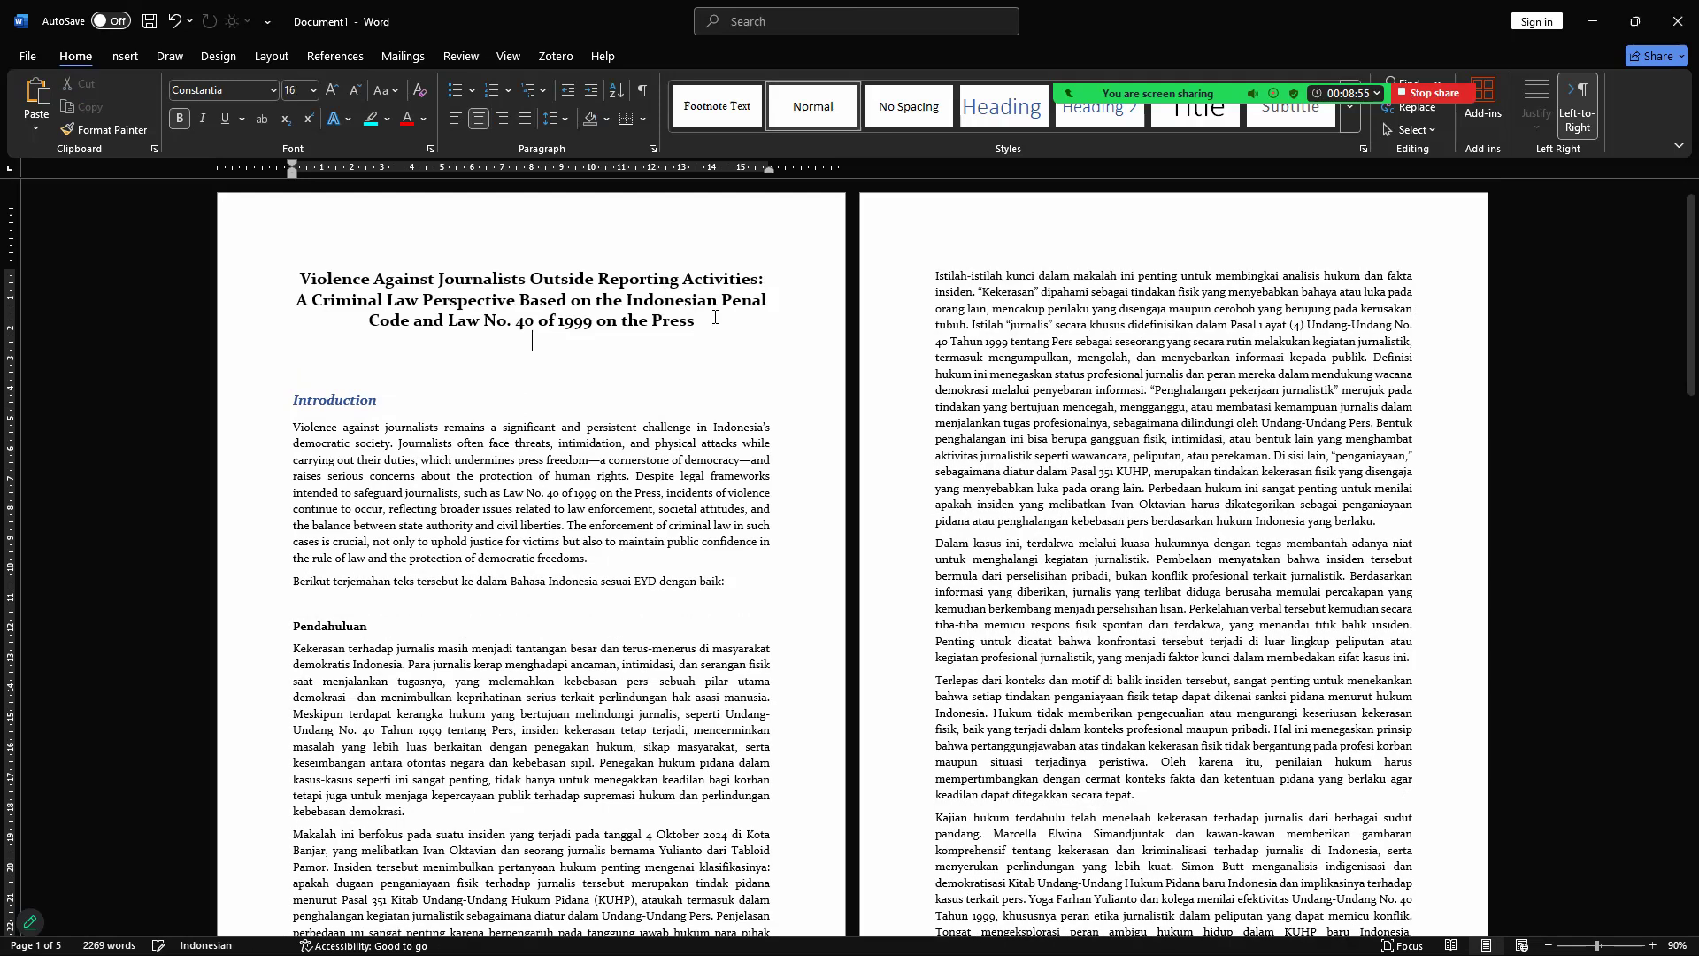
pyautogui.click(419, 397)
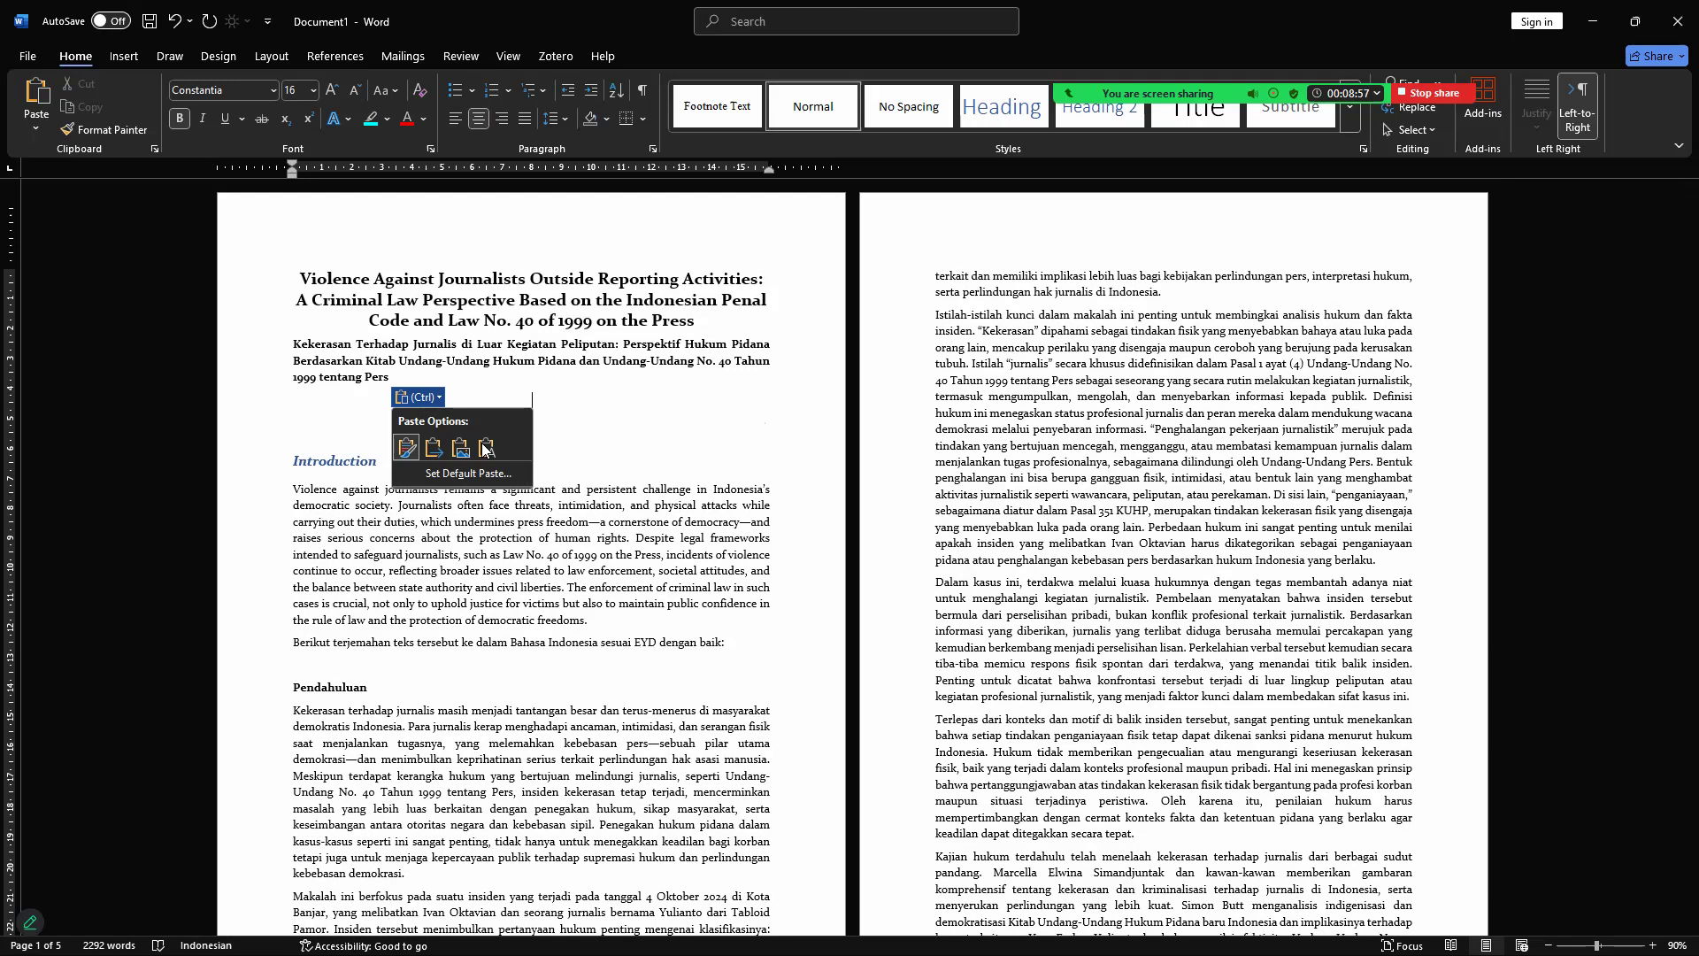
pyautogui.click(462, 430)
# Step: Delete the English title so that only the Indonesian title heads the document
pyautogui.moveTo(292, 278); pyautogui.dragTo(704, 320)
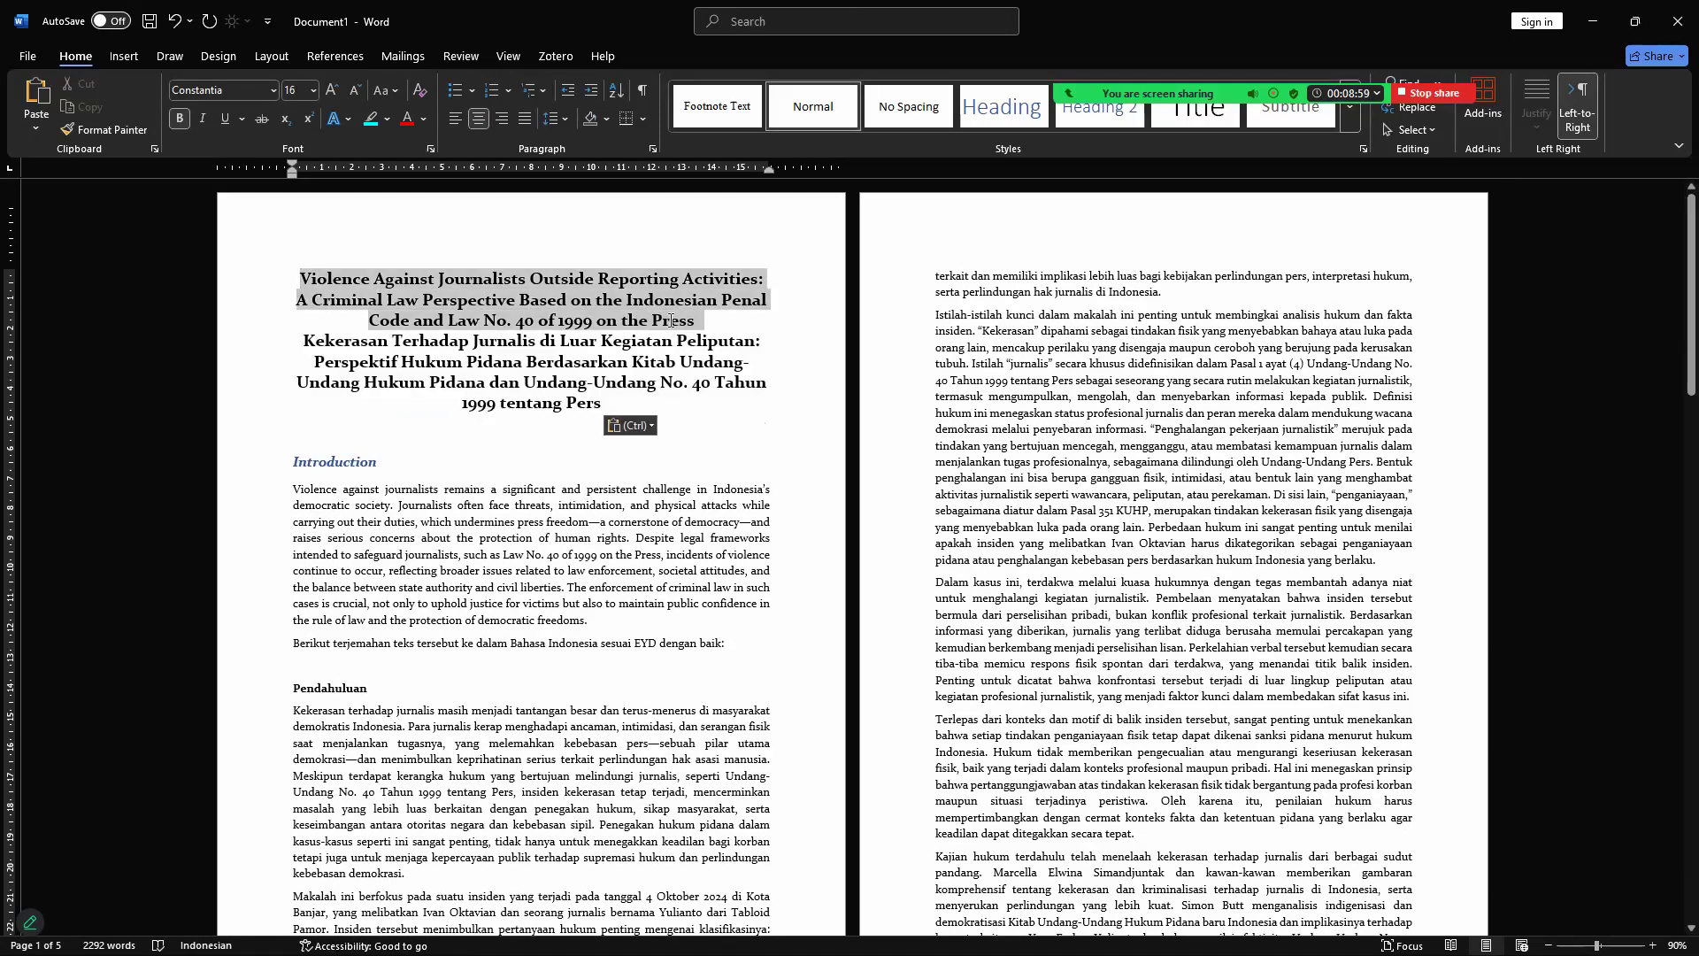
pyautogui.press('Delete')
pyautogui.moveTo(301, 278); pyautogui.dragTo(619, 347)
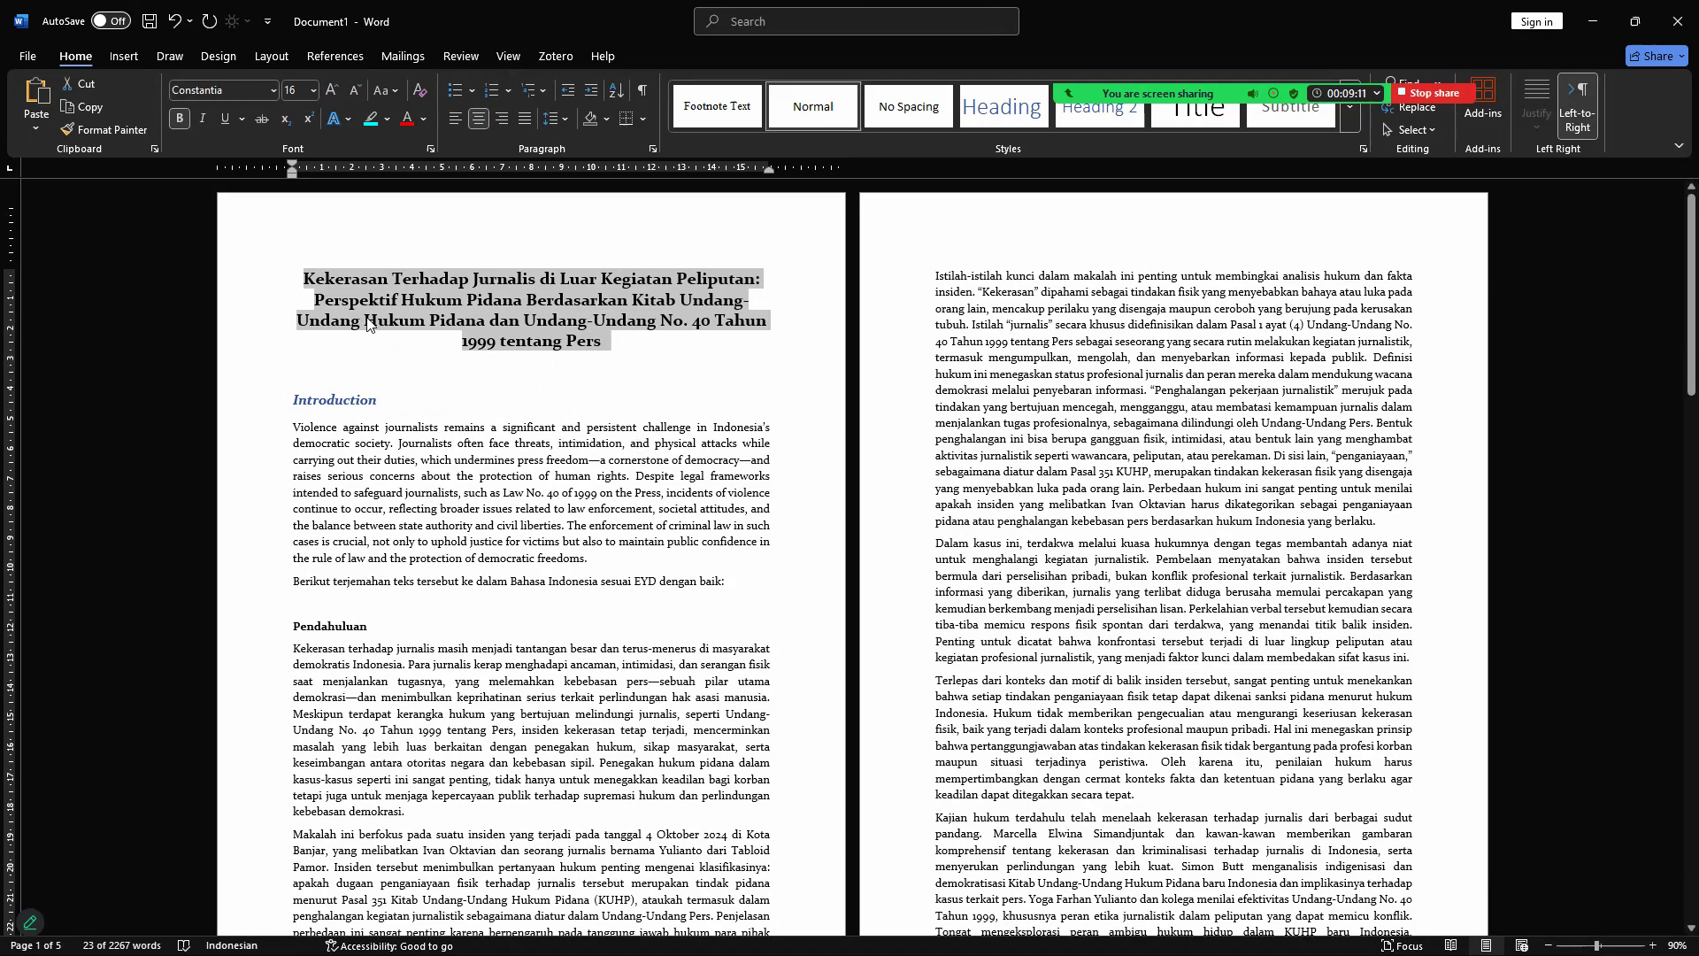
pyautogui.click(338, 443)
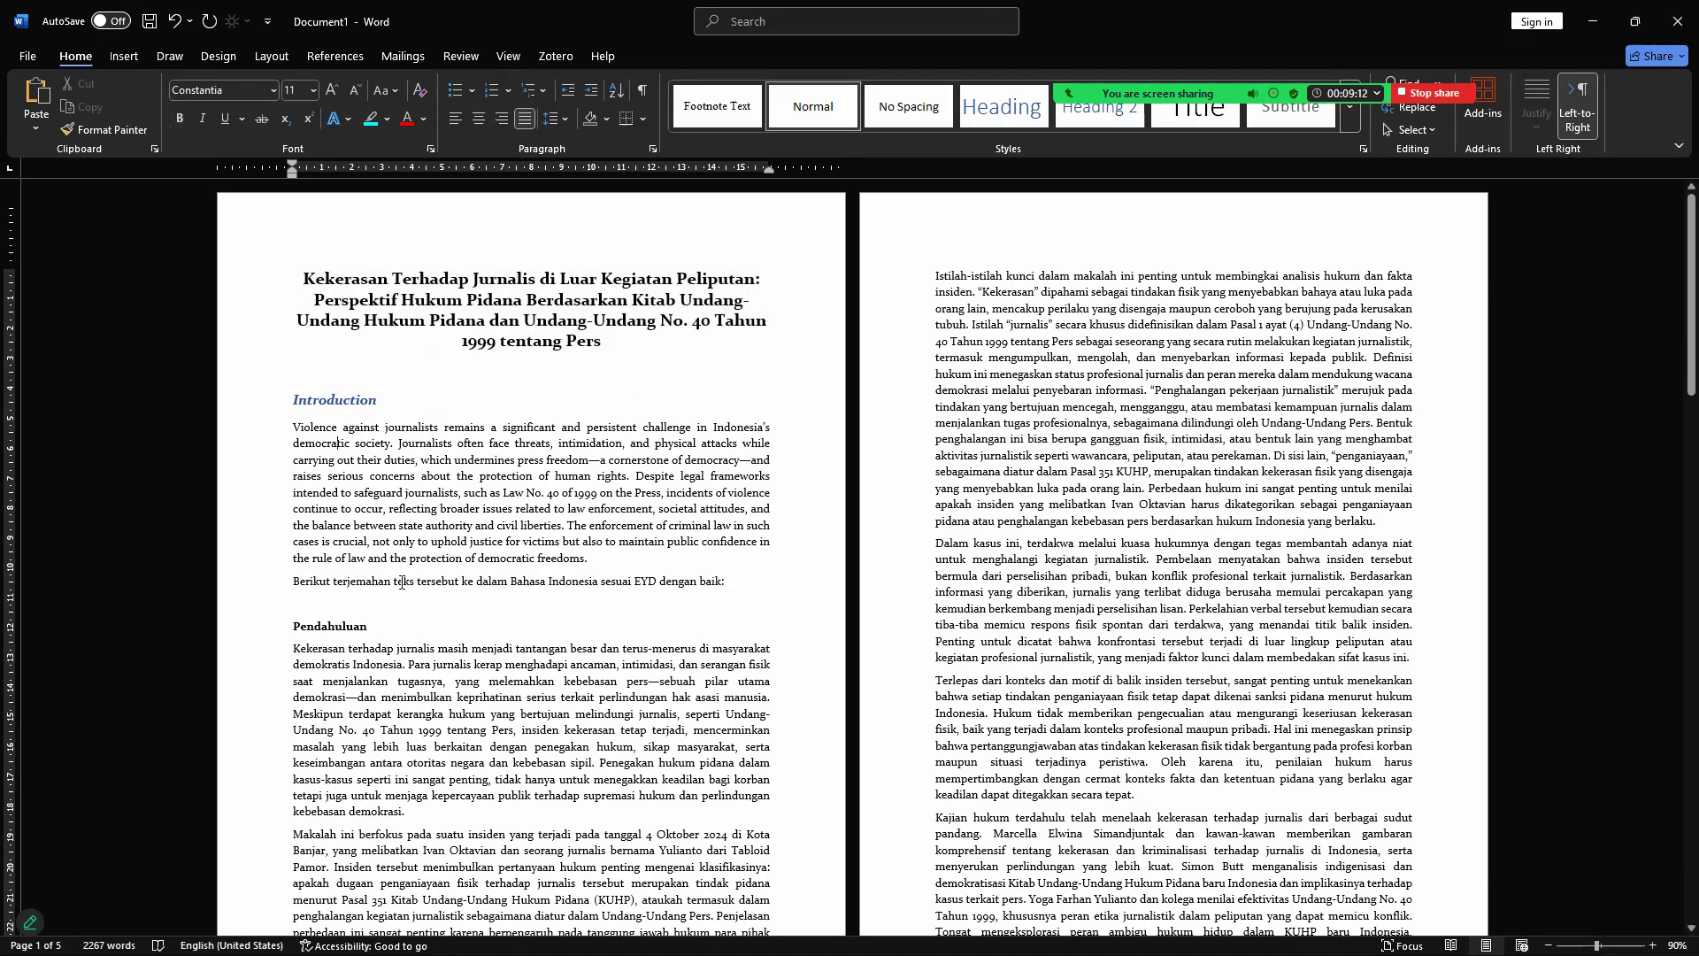
# Step: Delete the first English introduction paragraph, ChatGPT's opening remark "Berikut terjemahan teks tersebut..." and the "Pendahuluan" heading
pyautogui.moveTo(744, 581); pyautogui.dragTo(295, 429)
pyautogui.press('Delete')
pyautogui.tripleClick(305, 448)
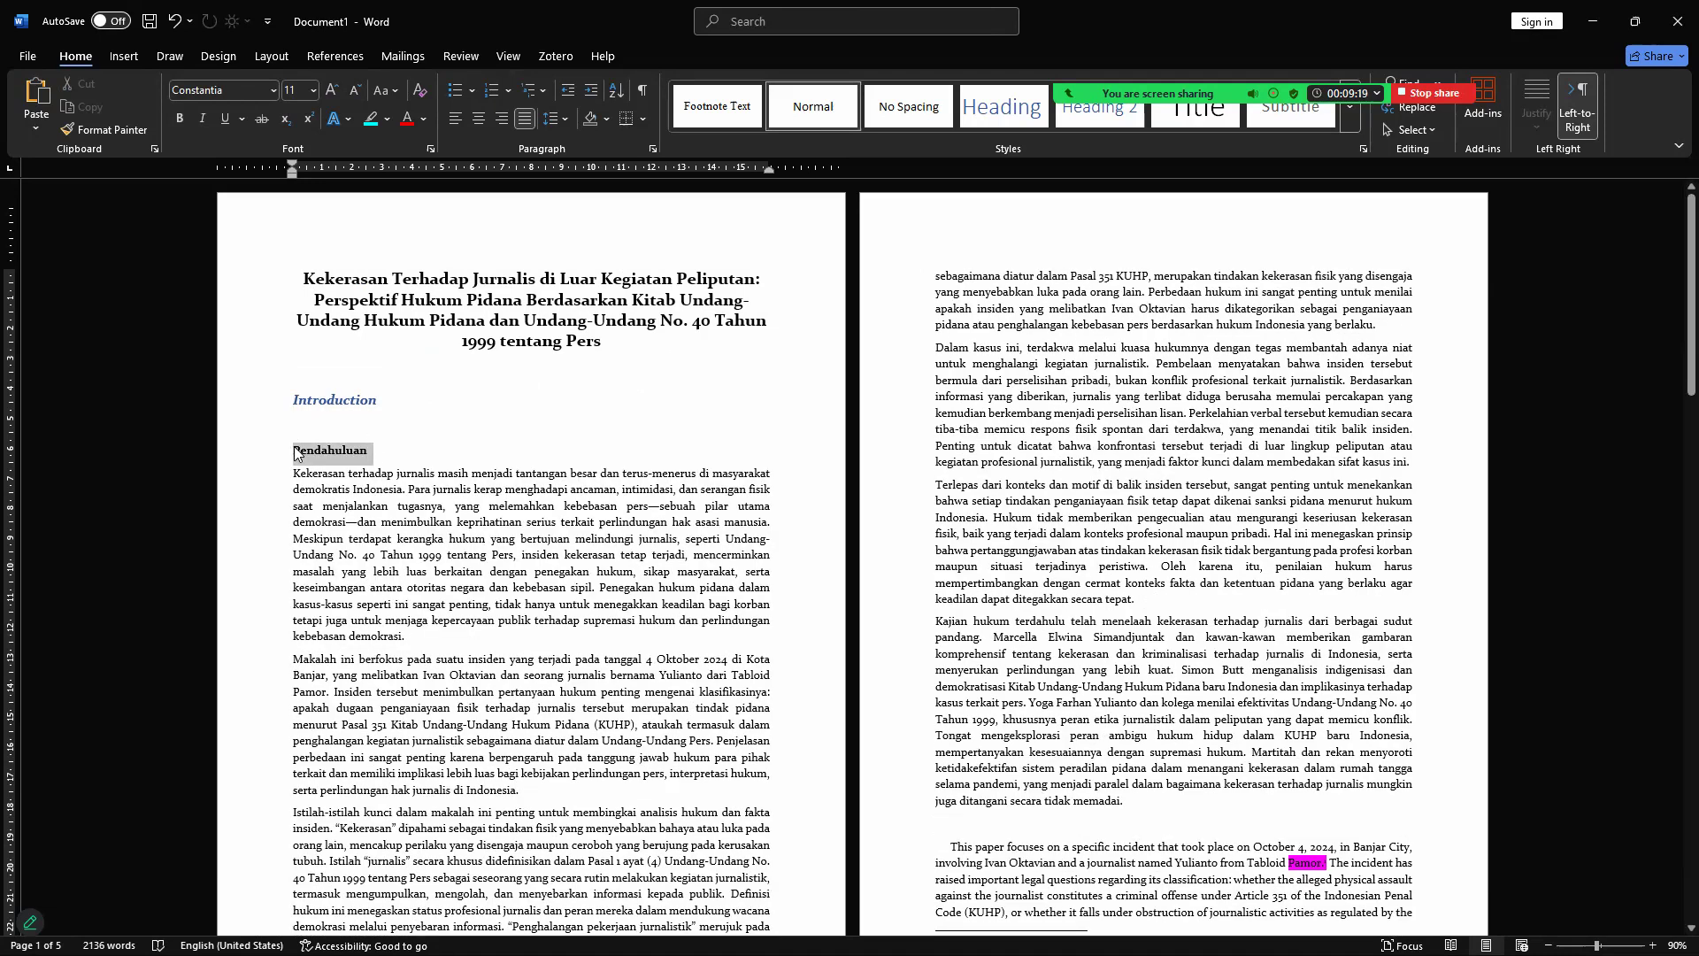
pyautogui.press('Delete')
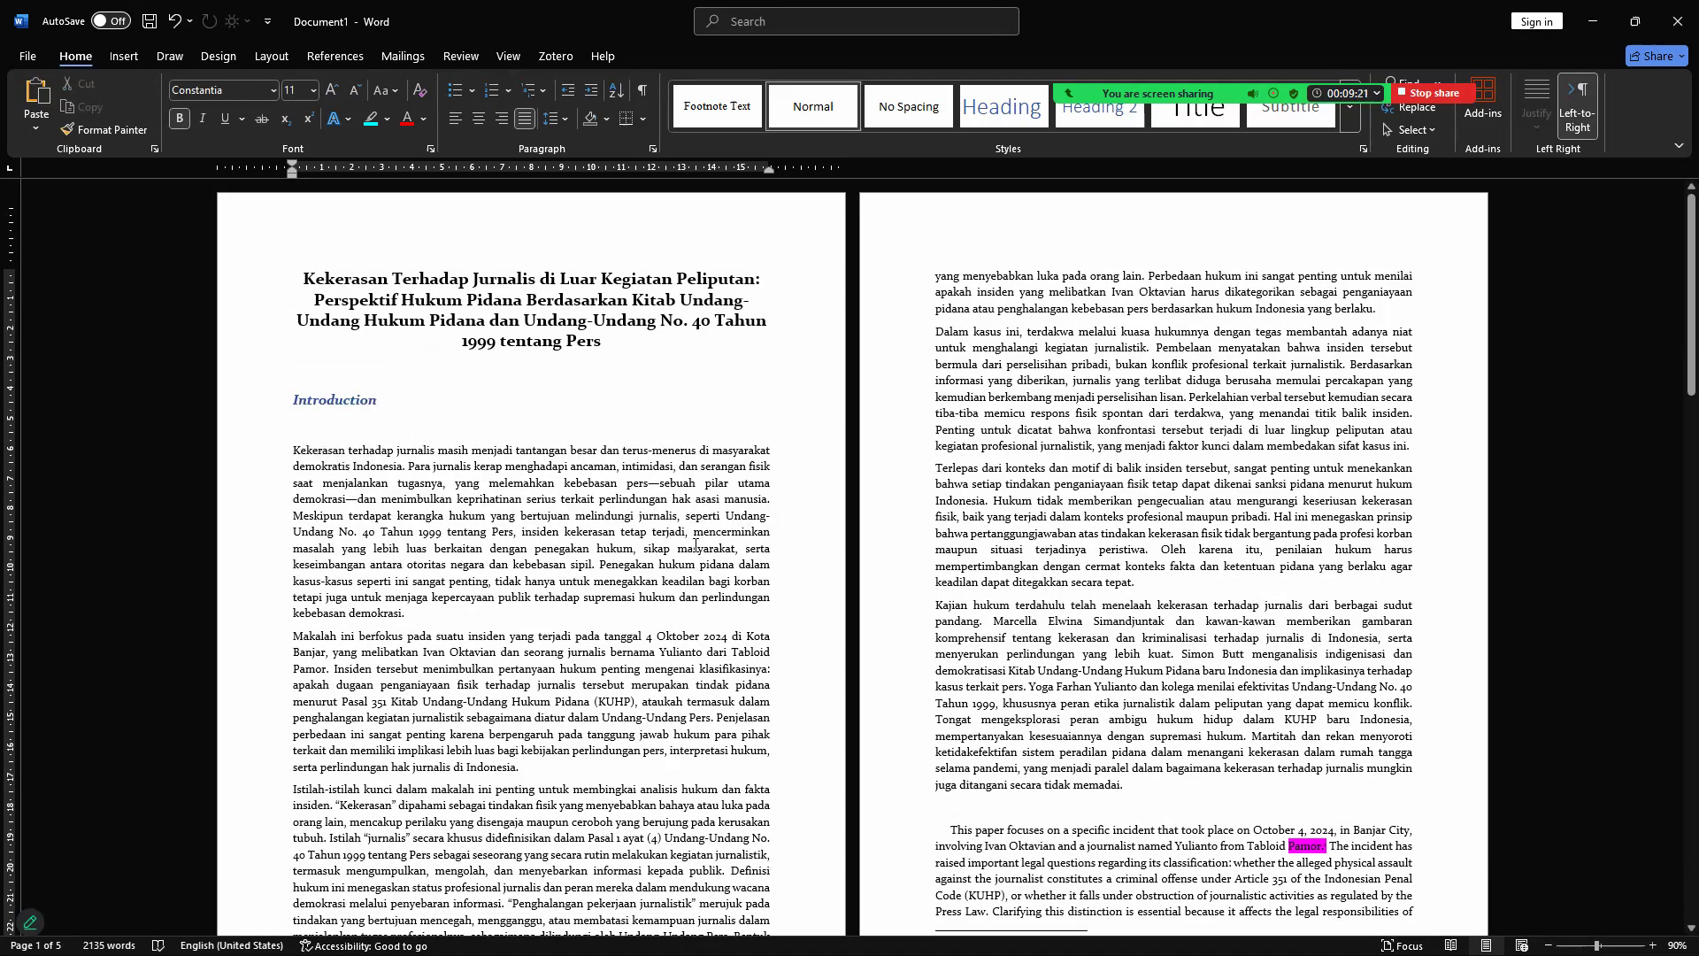
# Step: Copy the formatting of the English paragraph "This paper focuses..." to the first Indonesian paragraph and delete the blank line beneath the Introduction heading
pyautogui.click(1046, 847)
pyautogui.click(132, 126)
pyautogui.click(505, 495)
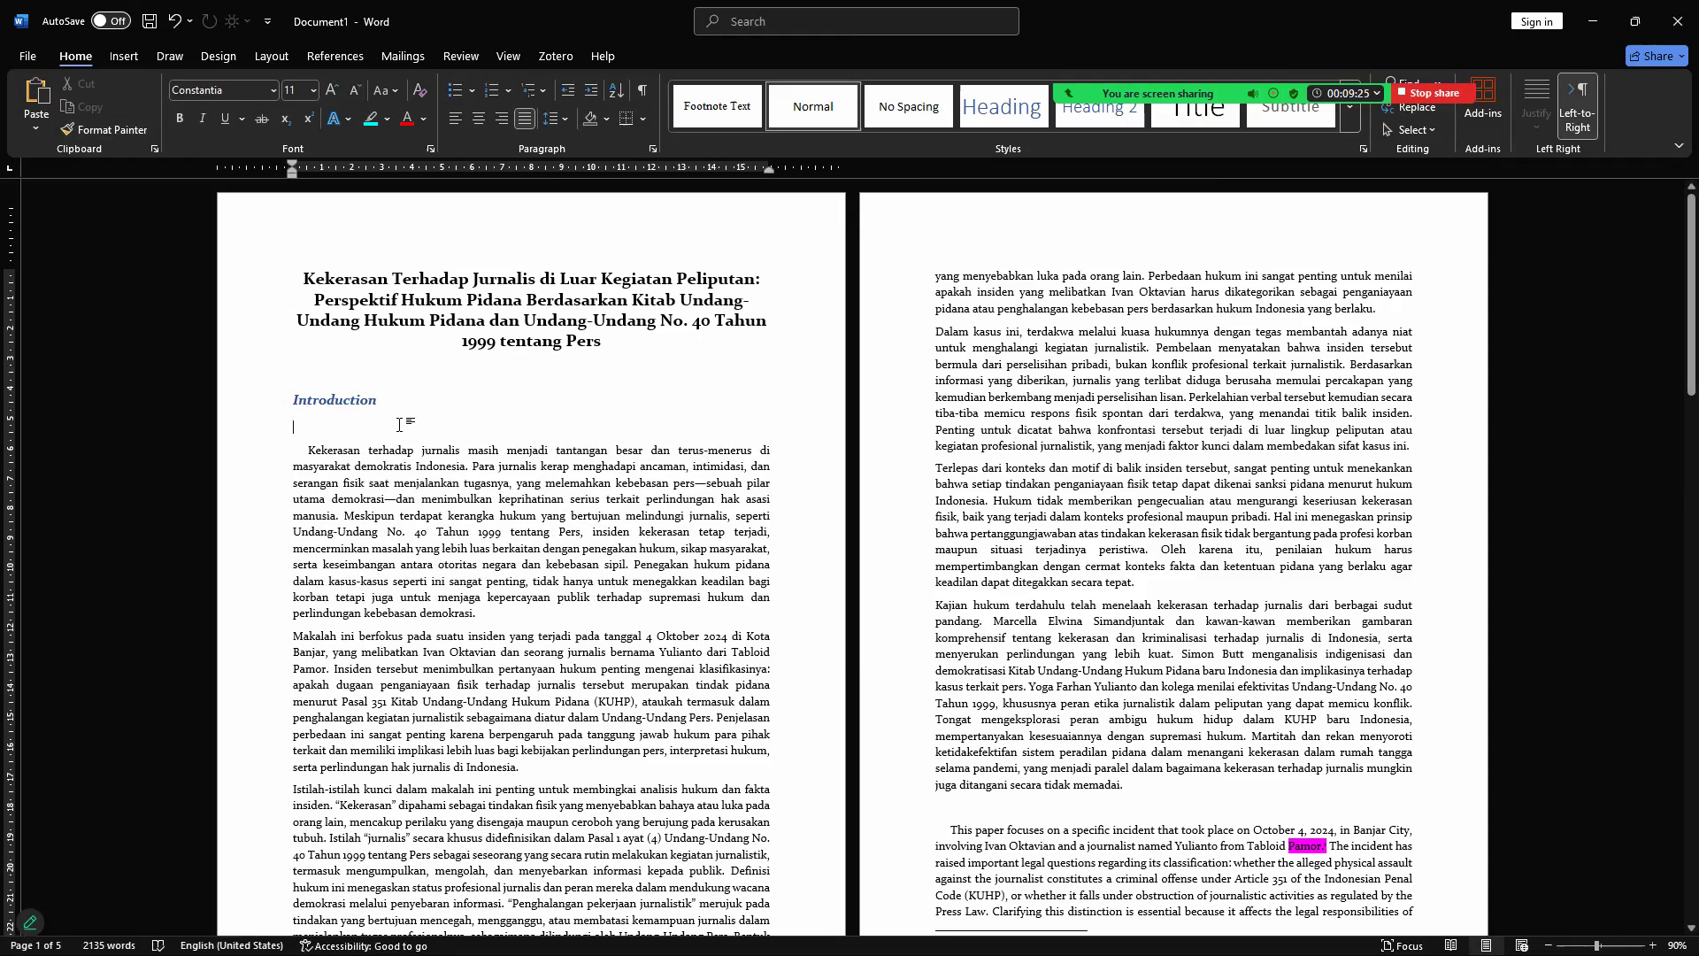
pyautogui.press('Delete')
# Step: Indent the first lines of the Indonesian paragraphs beginning "Makalah ini berfokus" and "Istilah-istilah kunci"
pyautogui.click(309, 617)
pyautogui.press('Tab')
pyautogui.click(287, 766)
pyautogui.press('Tab')
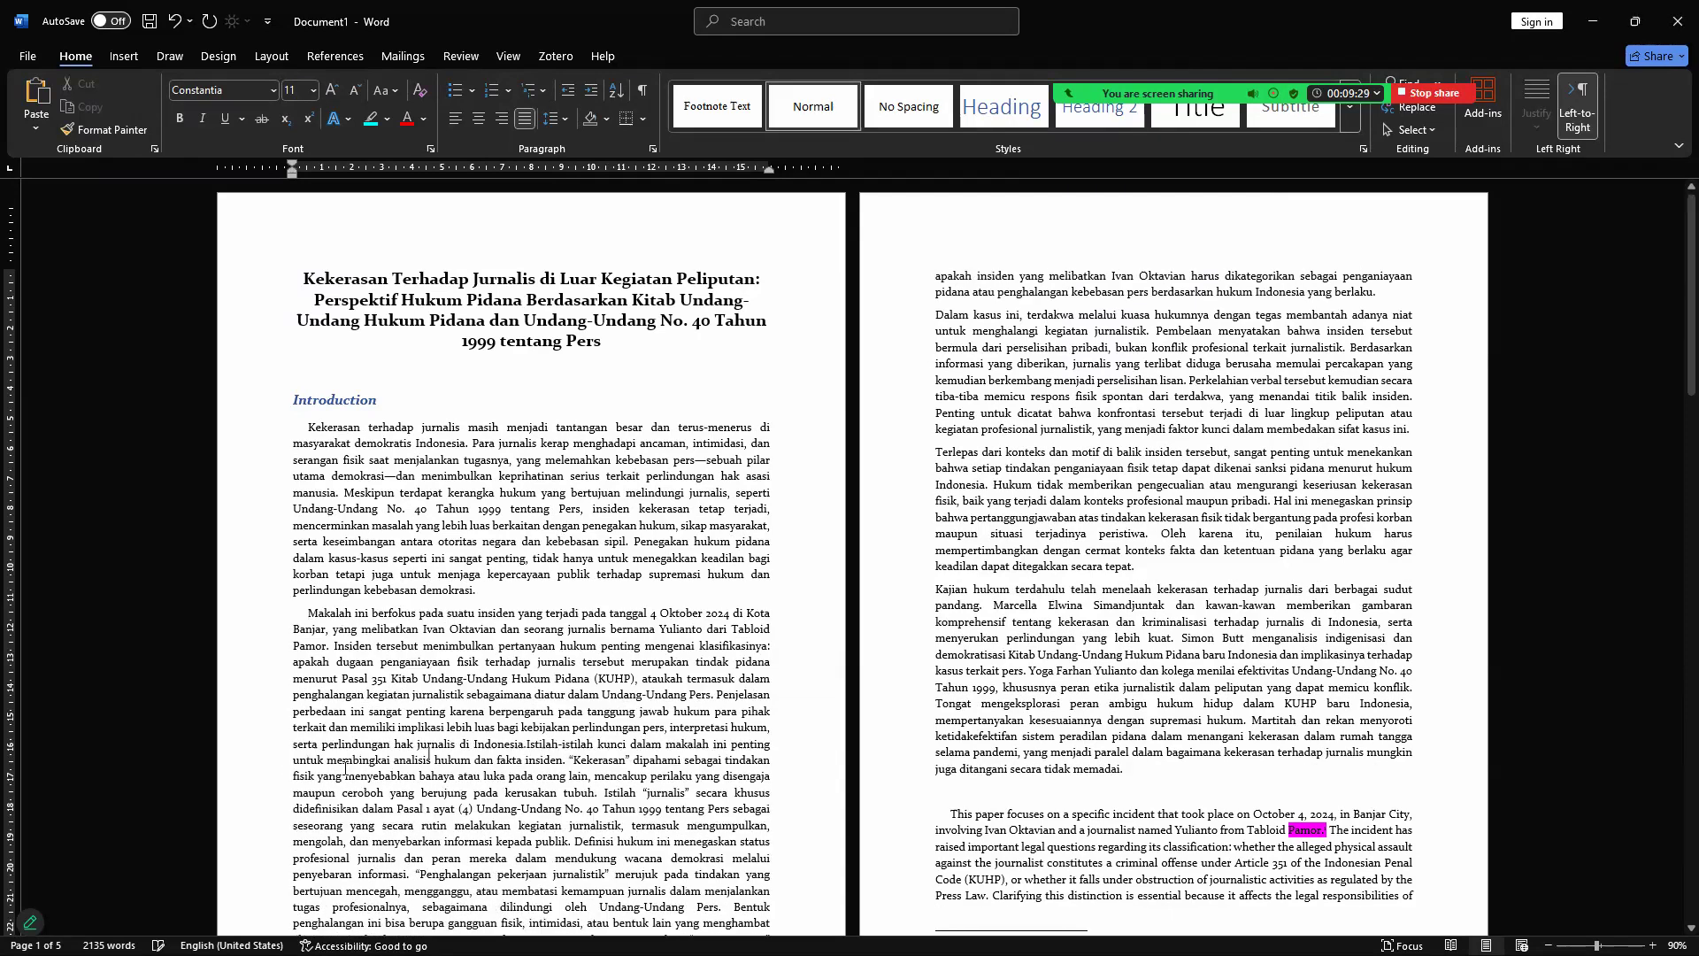
# Step: Apply the indented paragraph formatting to the Indonesian paragraphs beginning "Dalam kasus ini", "Terlepas dari konteks" and "Kajian hukum terdahulu"
pyautogui.moveTo(1685, 333); pyautogui.dragTo(1685, 435)
pyautogui.click(104, 129)
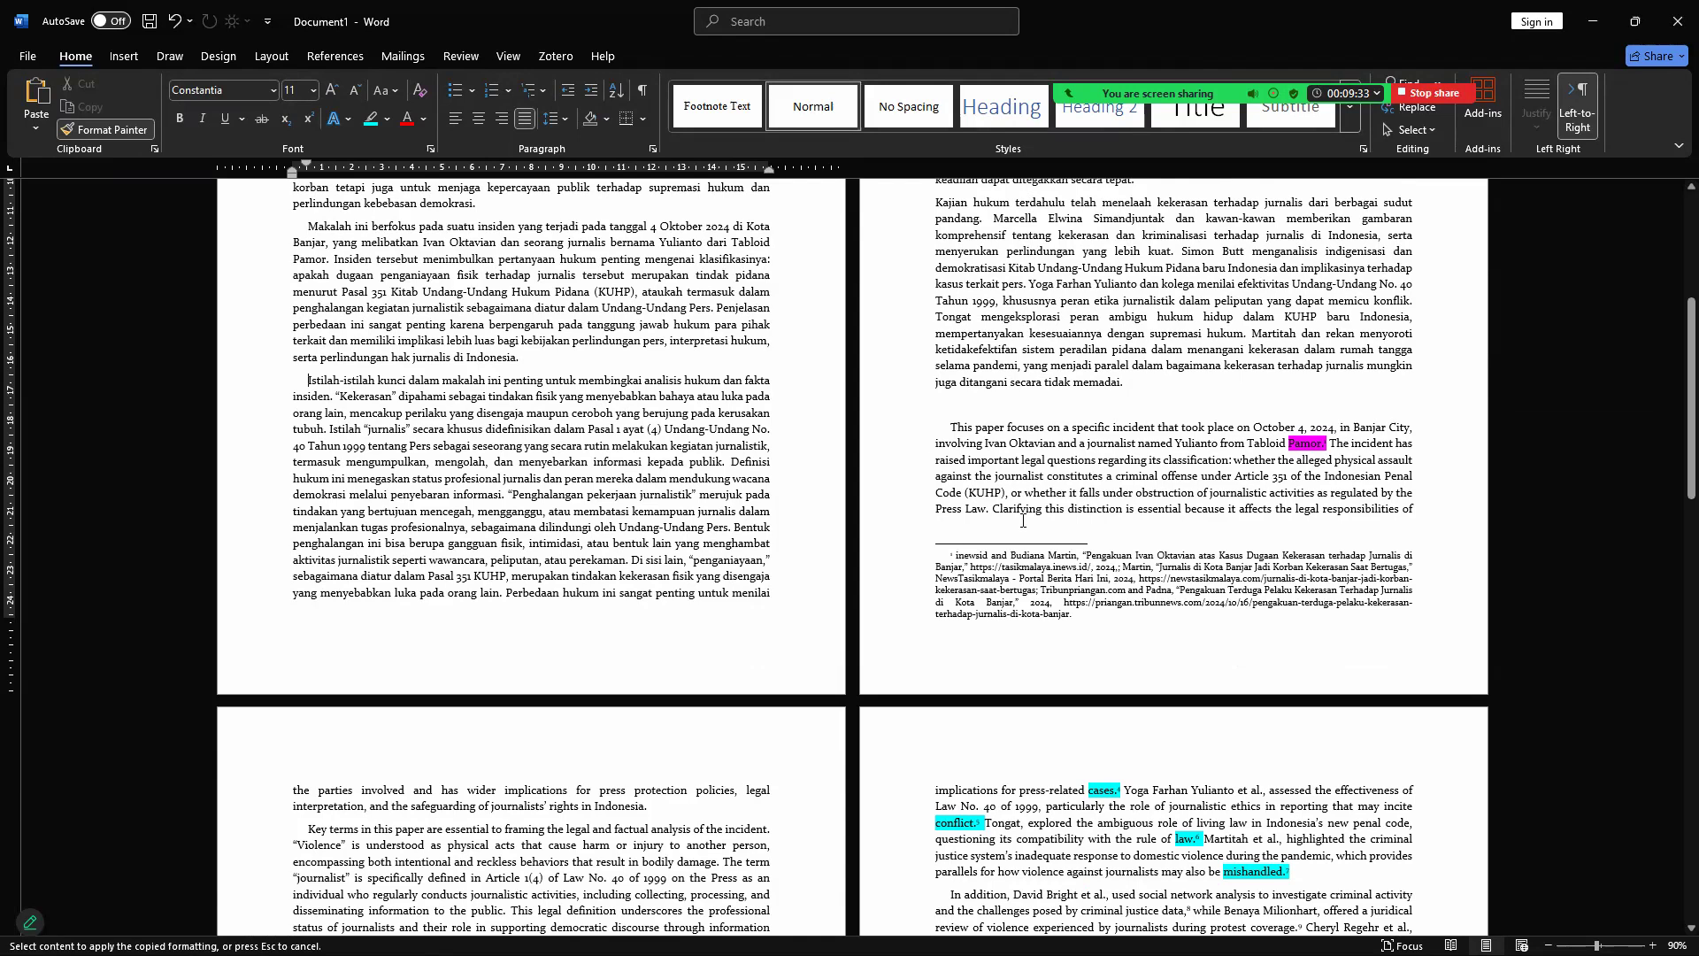
pyautogui.scroll(-2, 1168, 482)
pyautogui.moveTo(1670, 421); pyautogui.dragTo(1670, 314)
pyautogui.click(1037, 288)
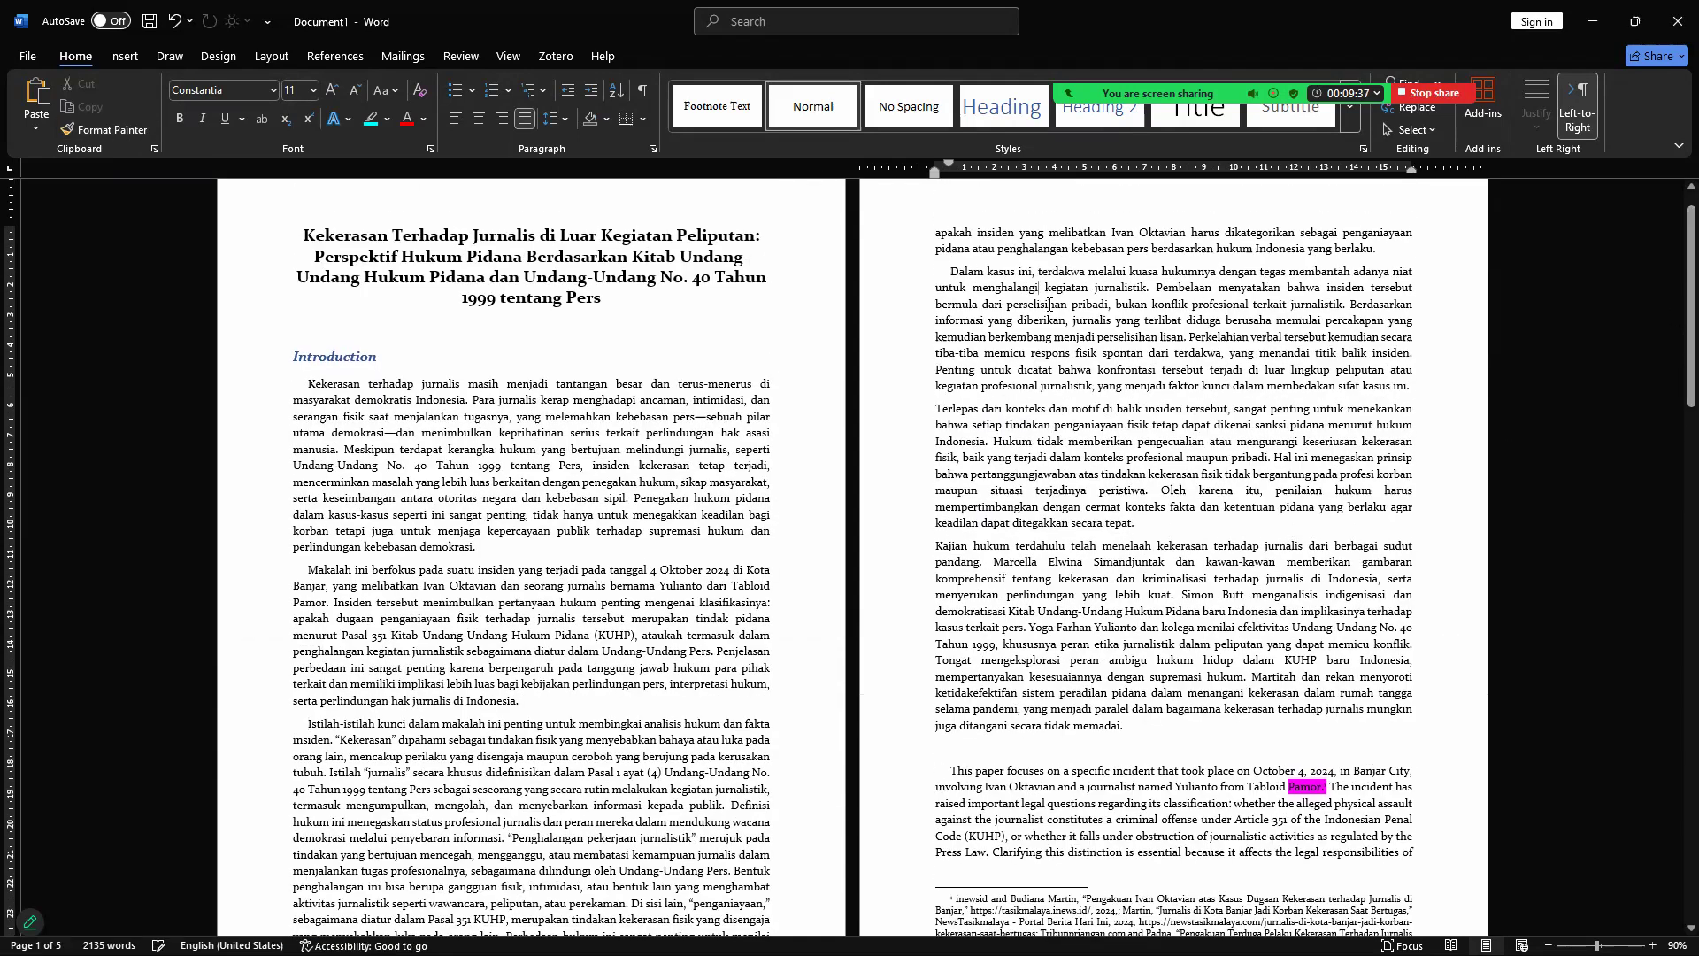
pyautogui.click(425, 627)
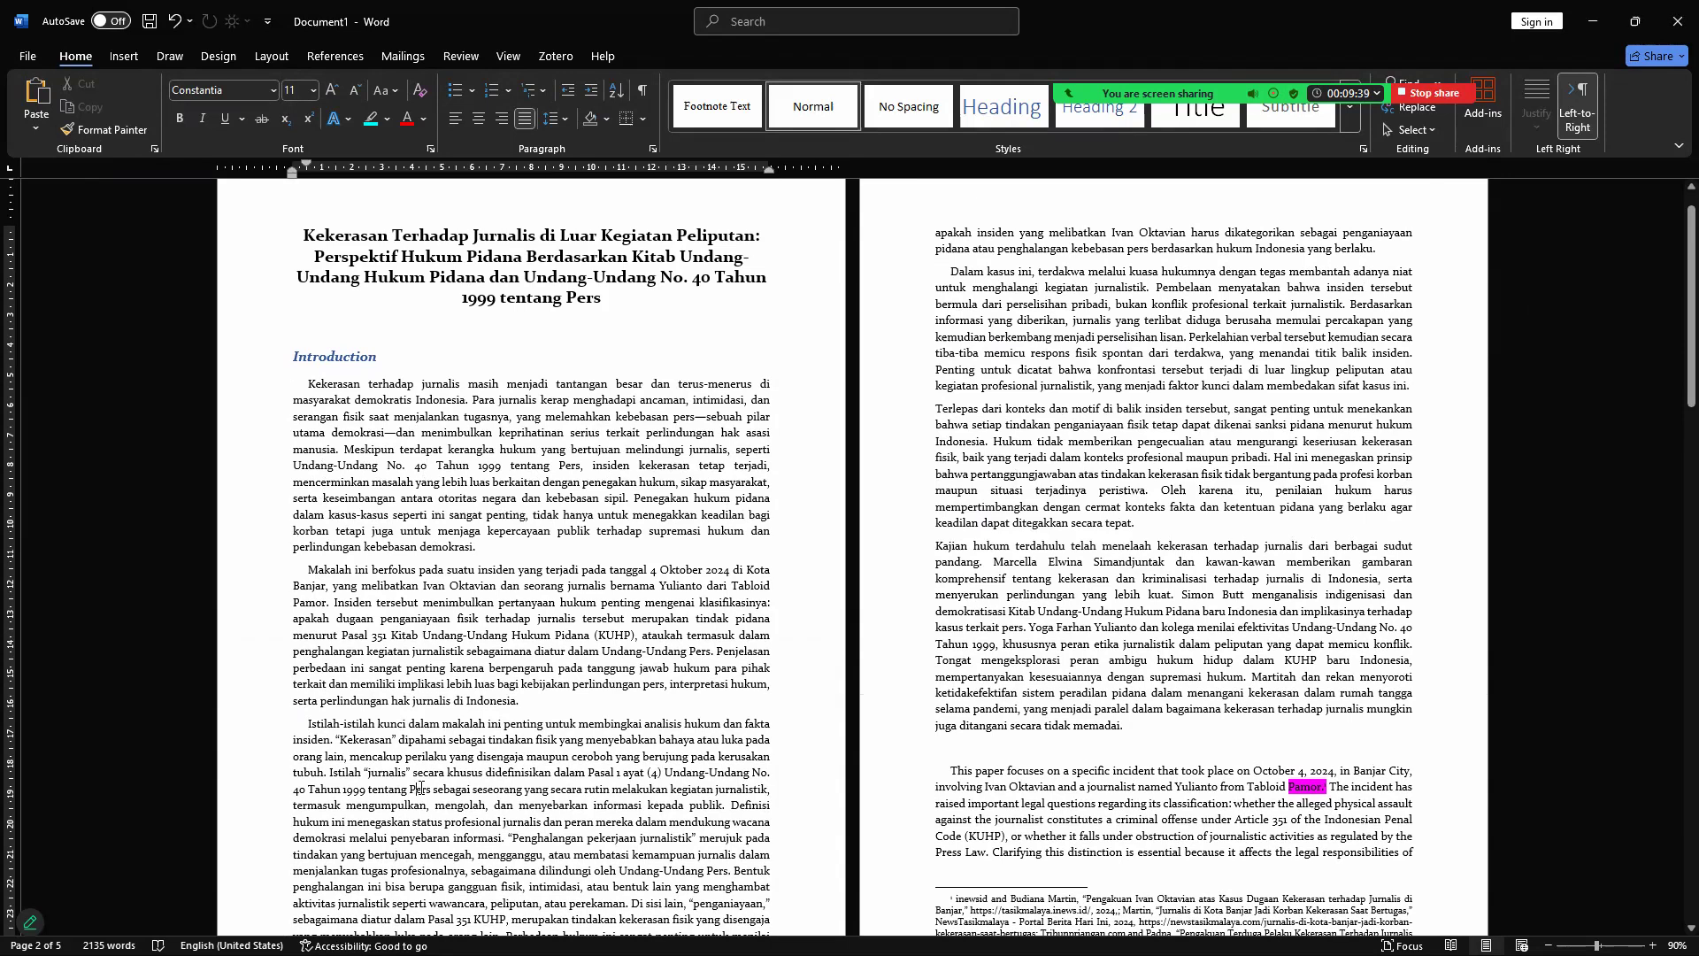
pyautogui.click(1029, 457)
pyautogui.click(105, 129)
pyautogui.click(1048, 613)
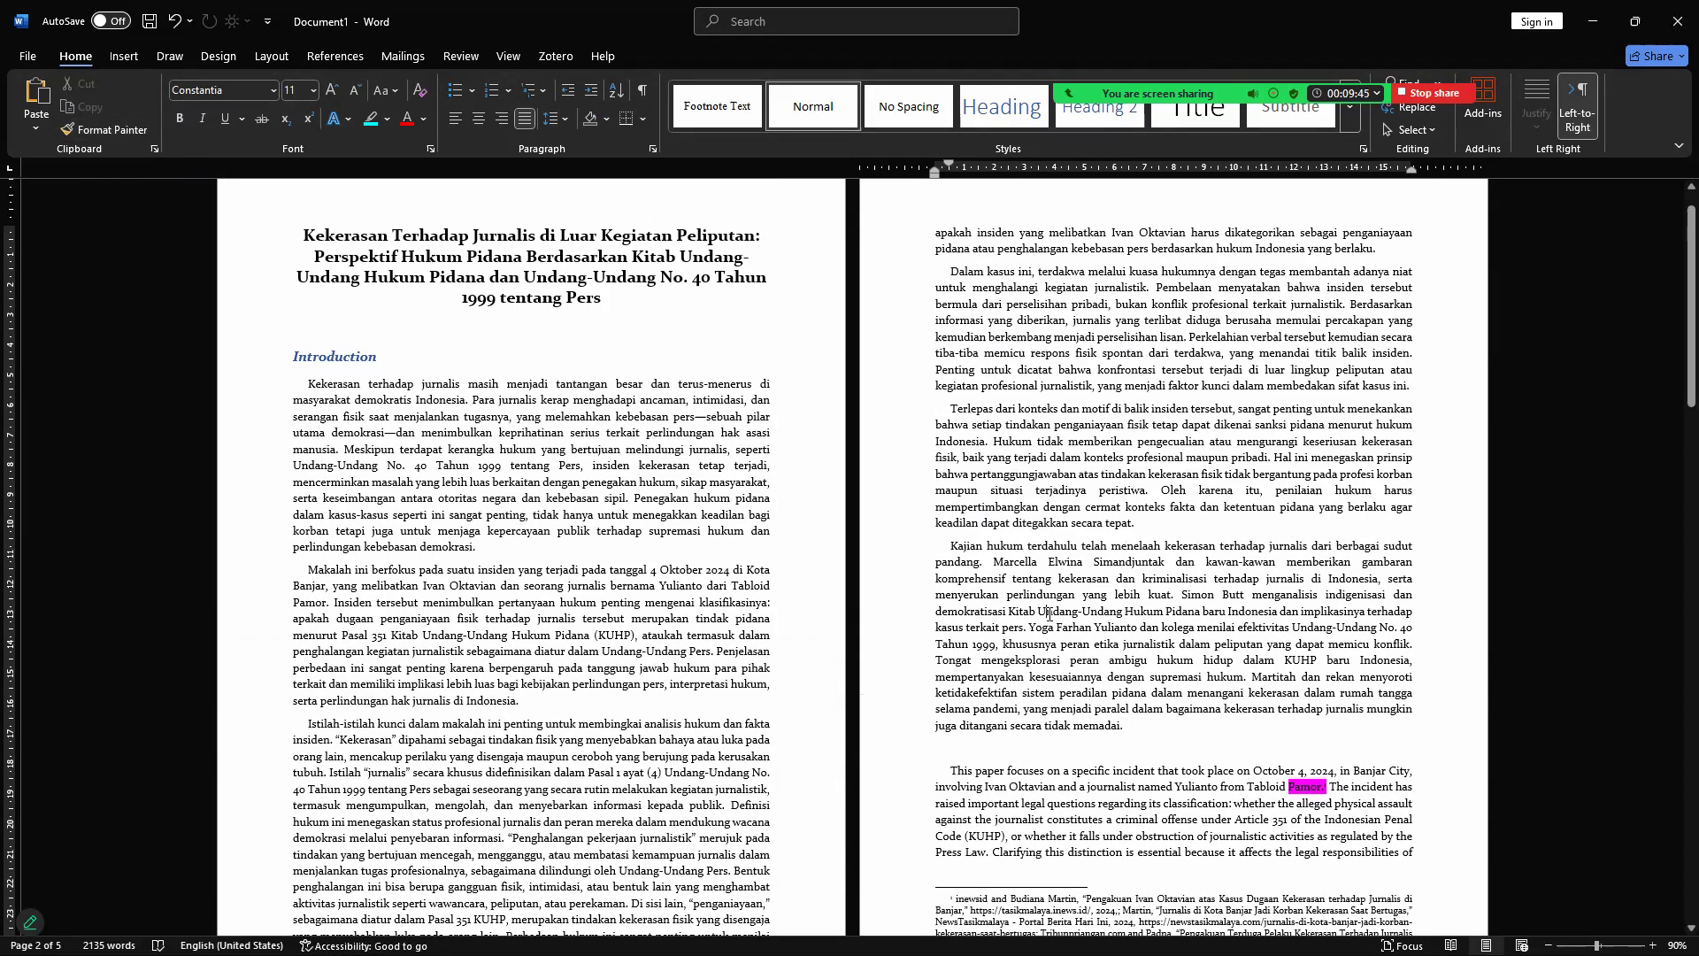
# Step: Examine the source texts of footnotes 1, 2 and 3 beneath the English paragraphs at a larger zoom
pyautogui.moveTo(1671, 276); pyautogui.dragTo(1671, 346)
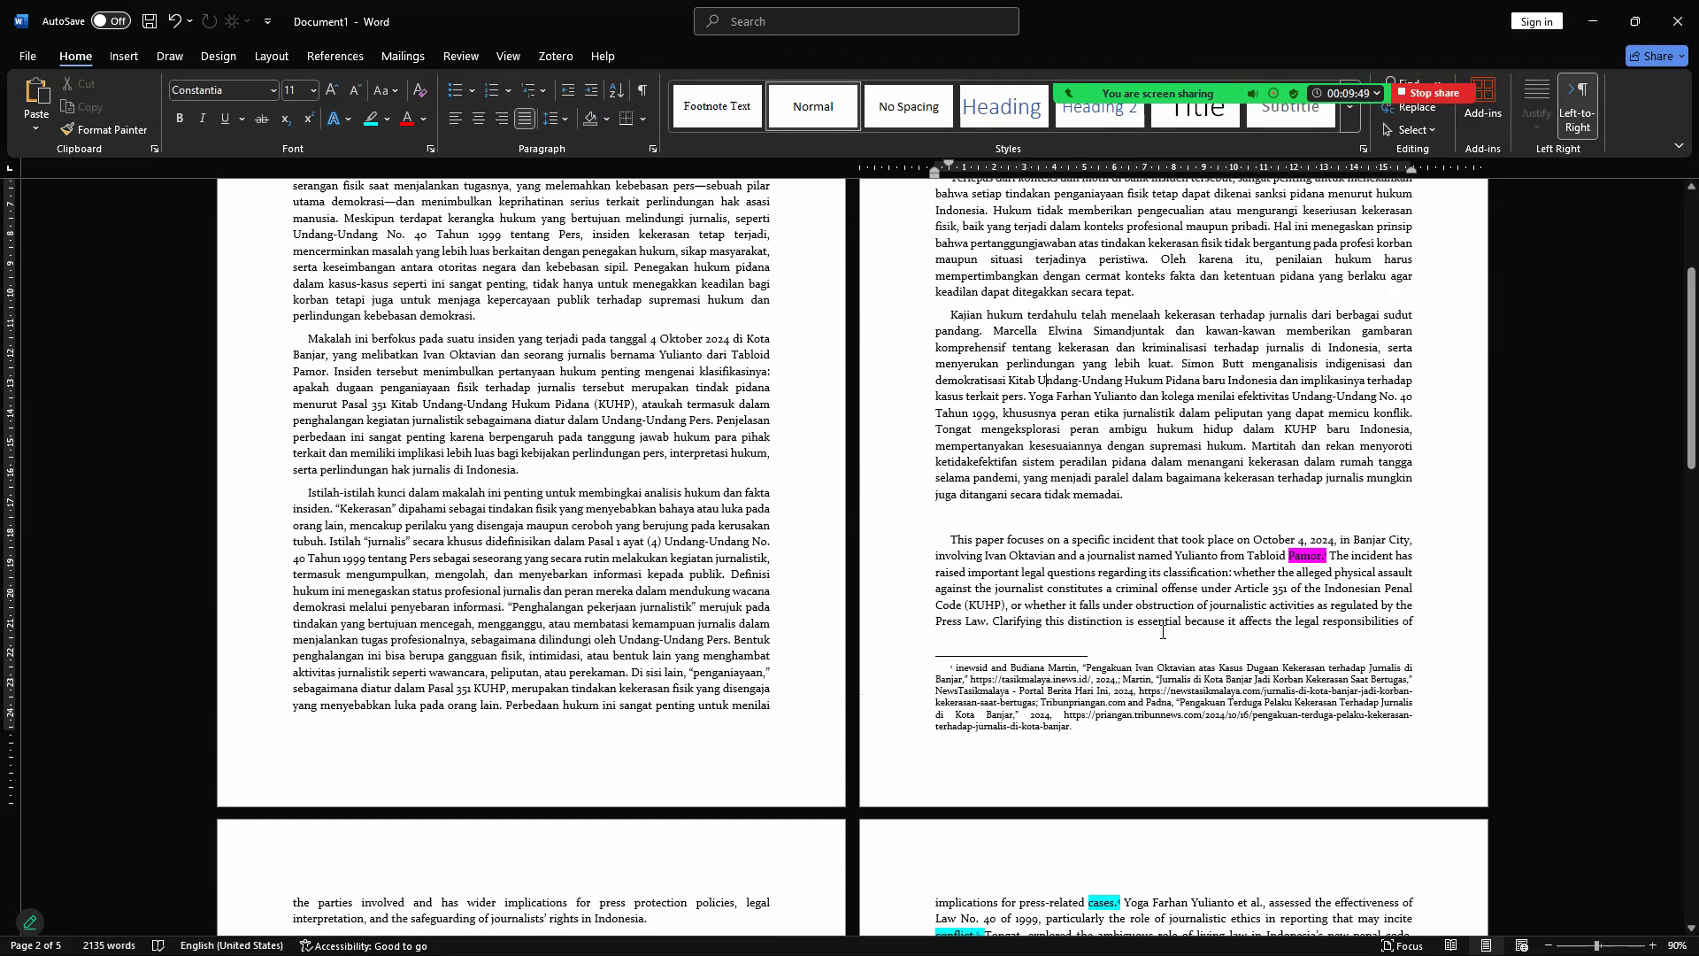
pyautogui.tripleClick(1095, 690)
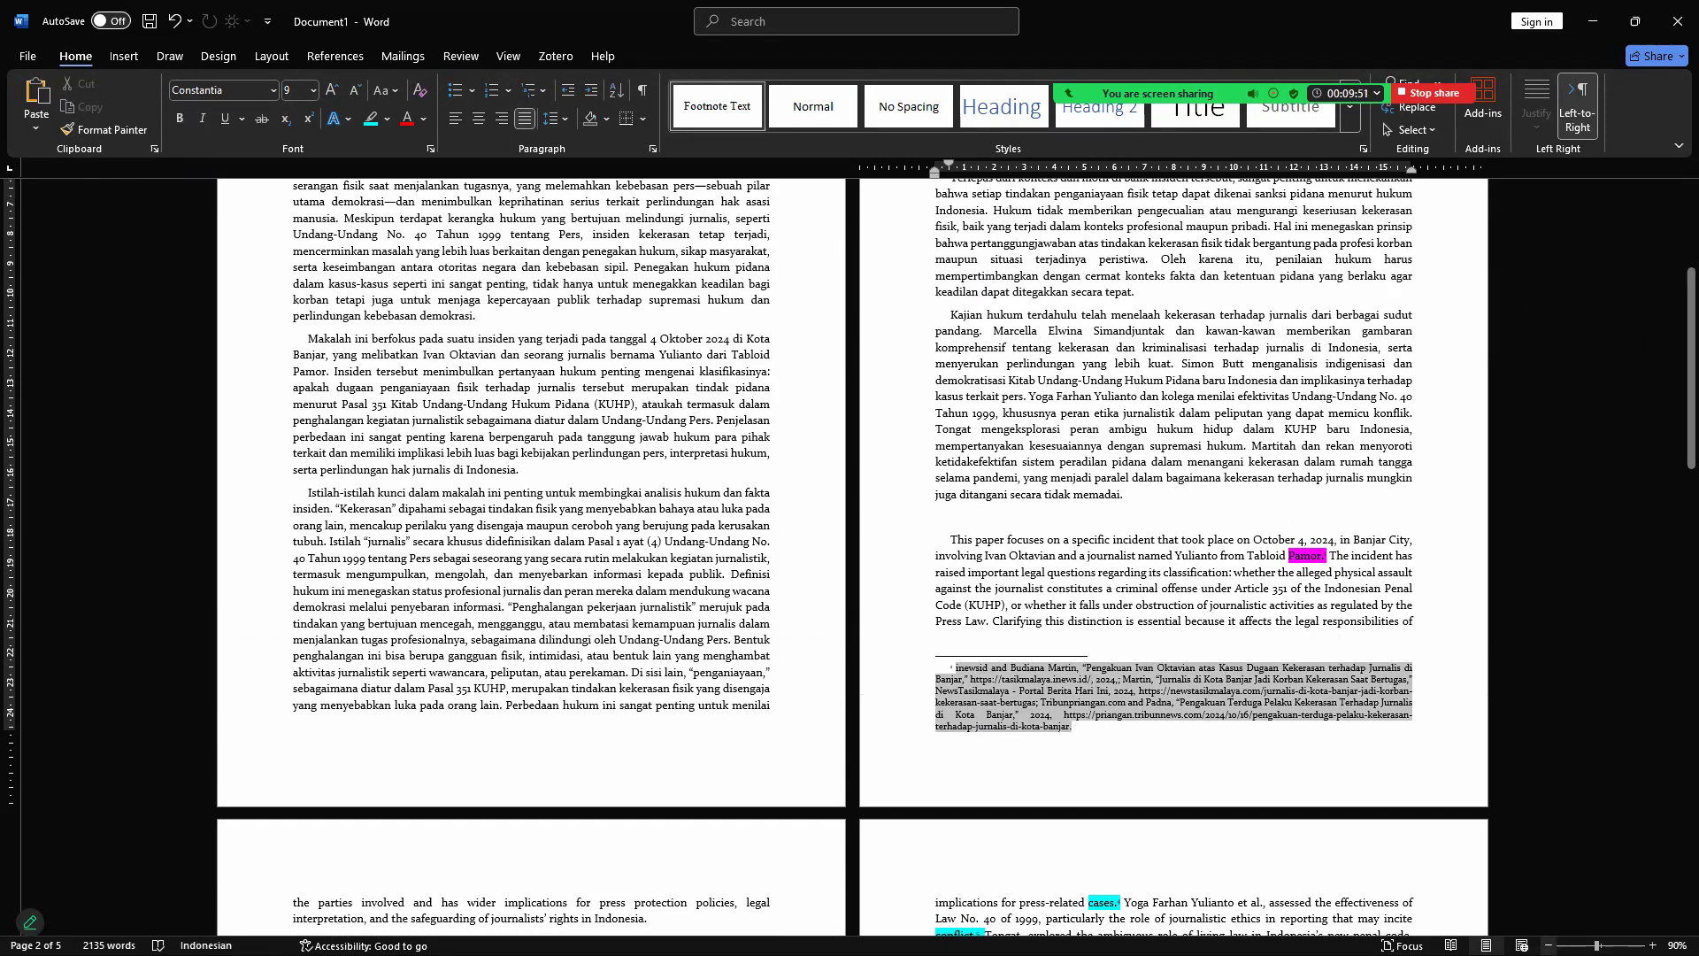
pyautogui.scroll(7, 910, 724)
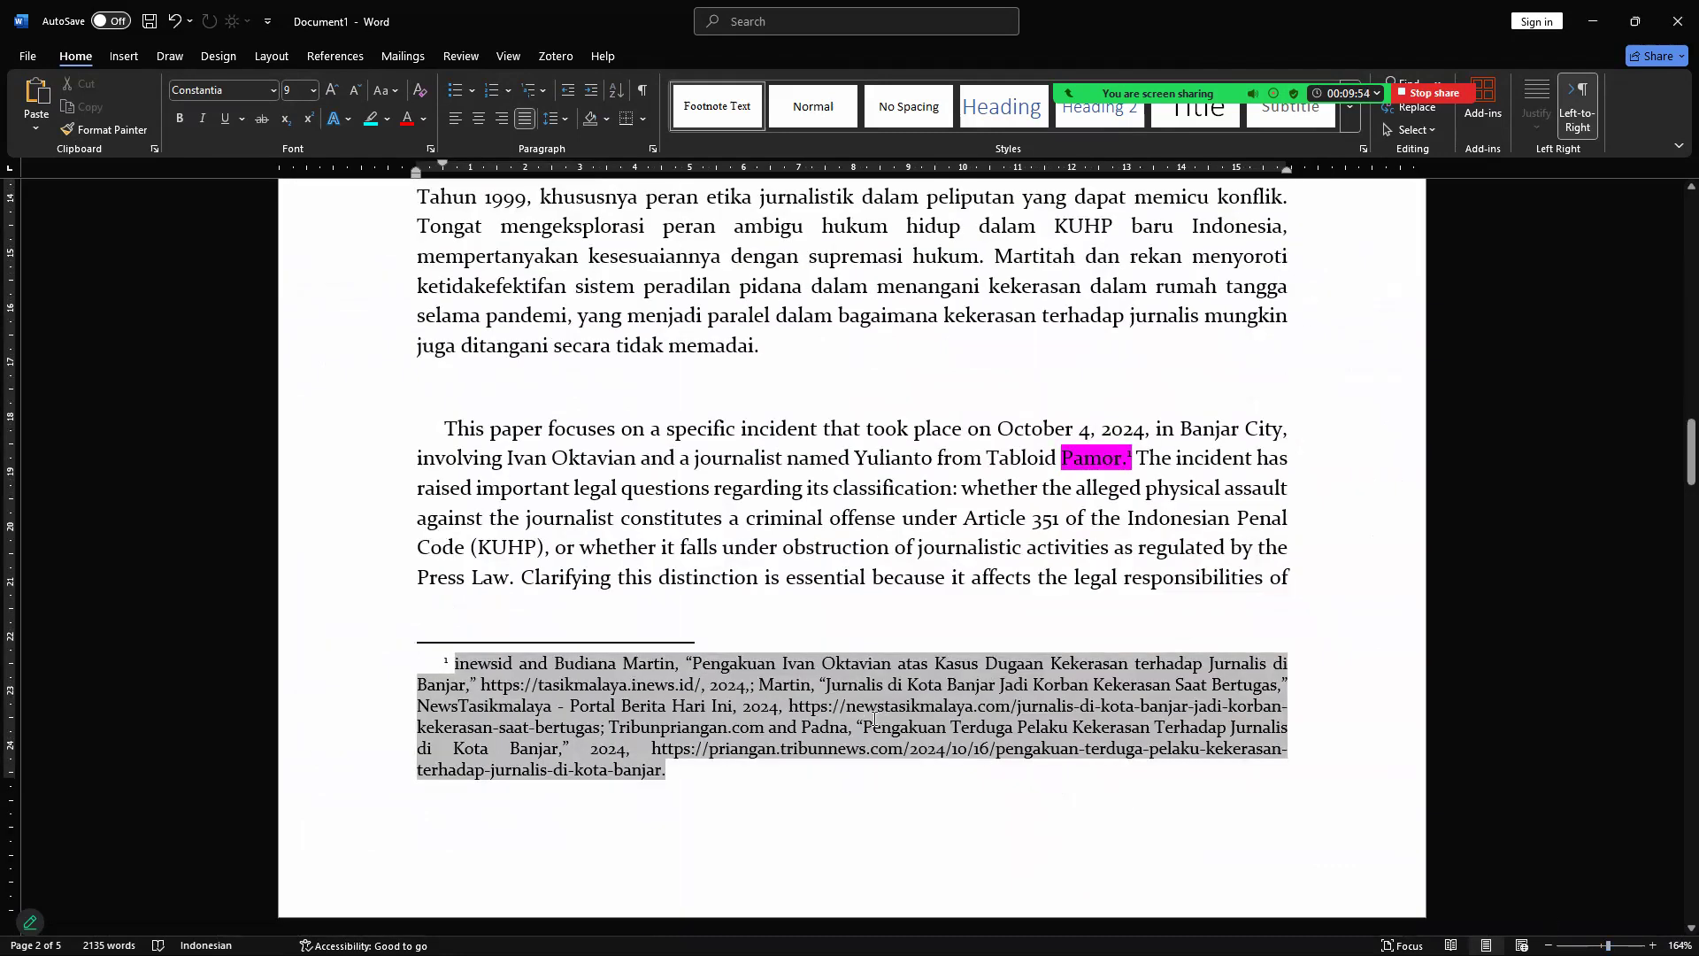
pyautogui.moveTo(1671, 457); pyautogui.dragTo(1675, 620)
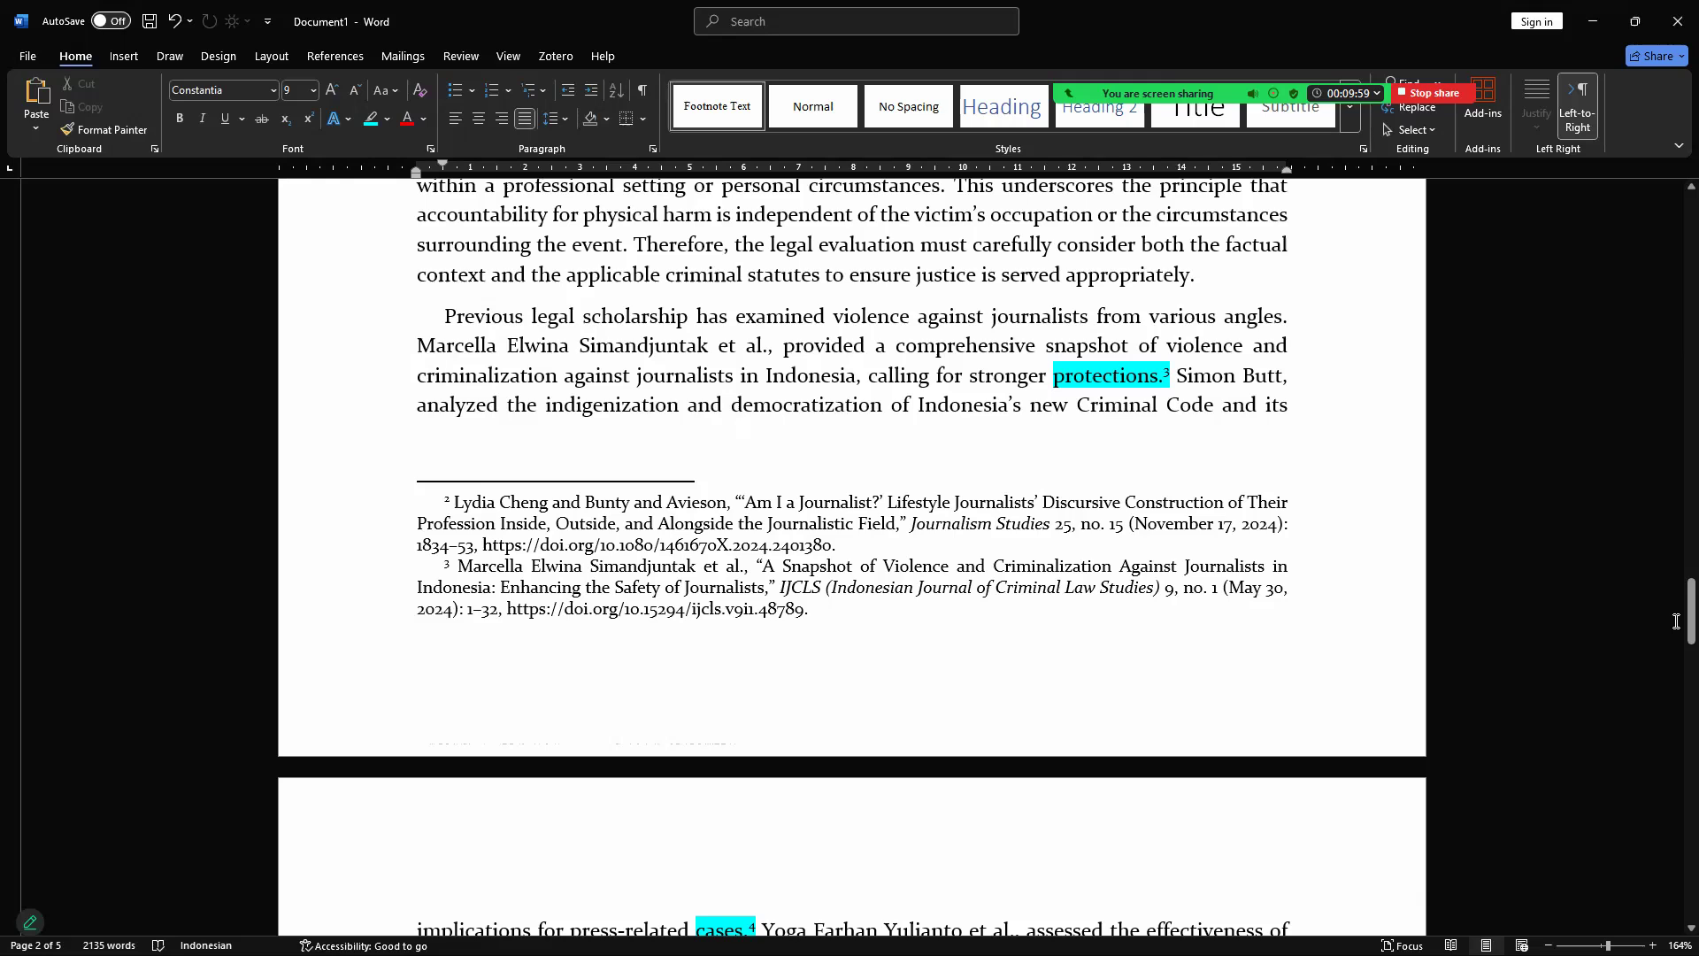
pyautogui.click(773, 593)
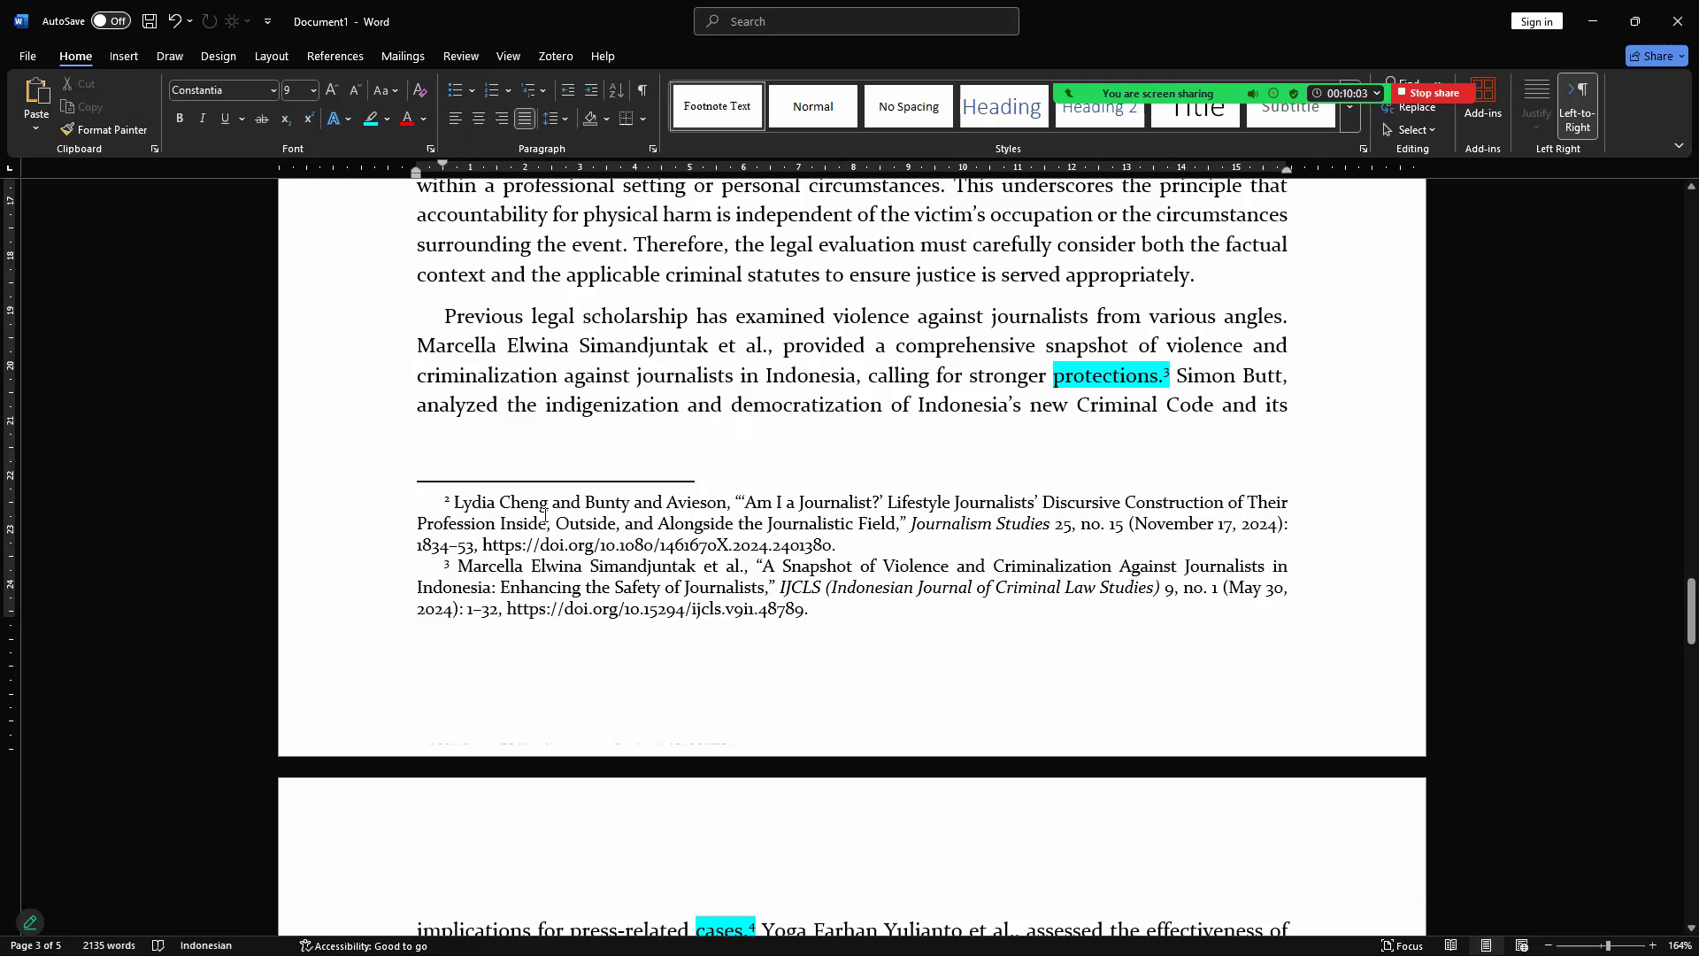
pyautogui.tripleClick(1014, 544)
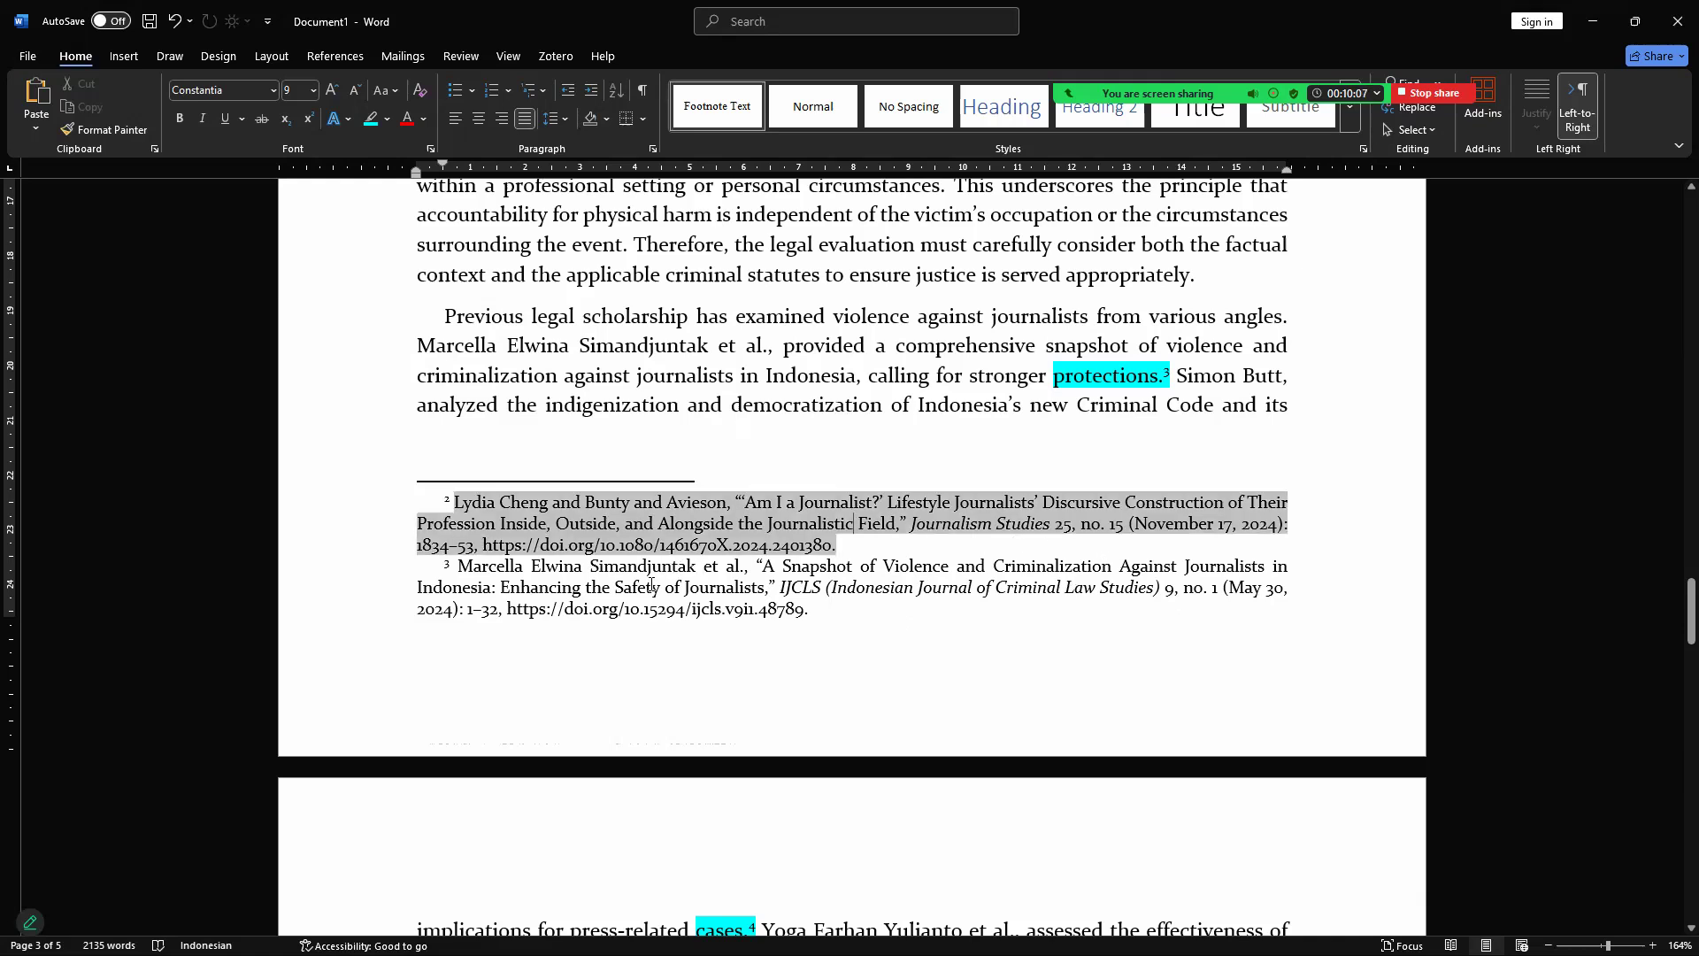
pyautogui.click(1212, 369)
# Step: Compare the English sentence carrying footnote 1 after "Tabloid Pamor." with its Indonesian counterpart in the "Makalah ini berfokus" paragraph
pyautogui.moveTo(1674, 584); pyautogui.dragTo(1671, 424)
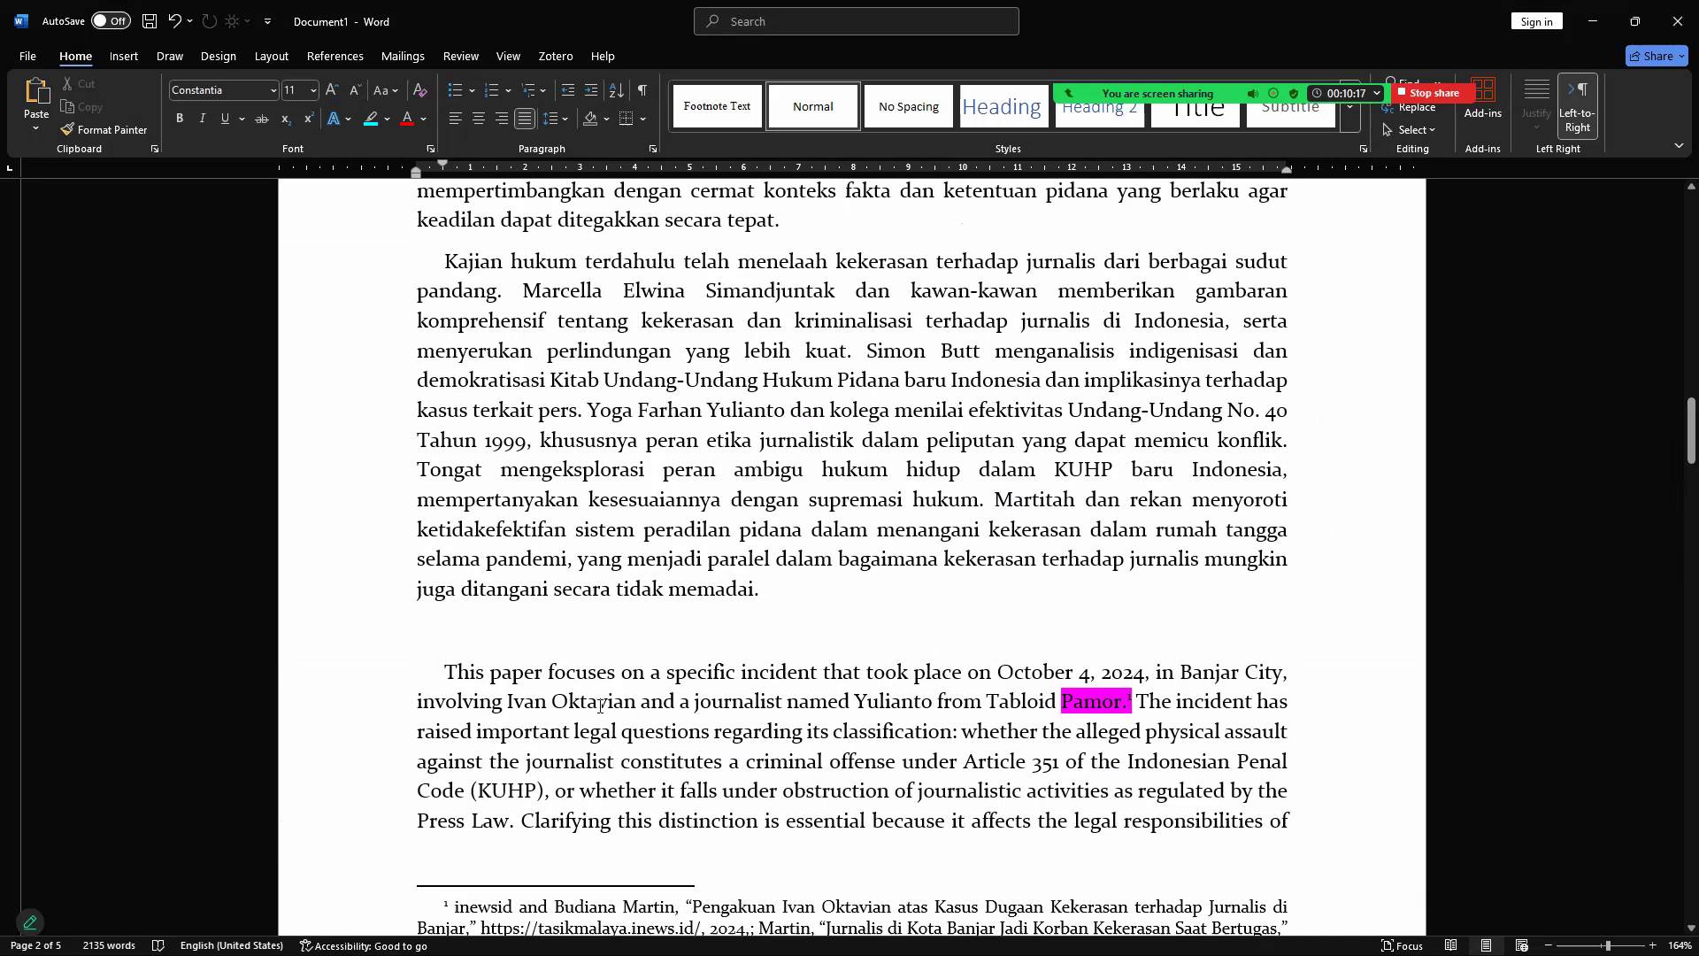
pyautogui.moveTo(444, 674); pyautogui.dragTo(668, 696)
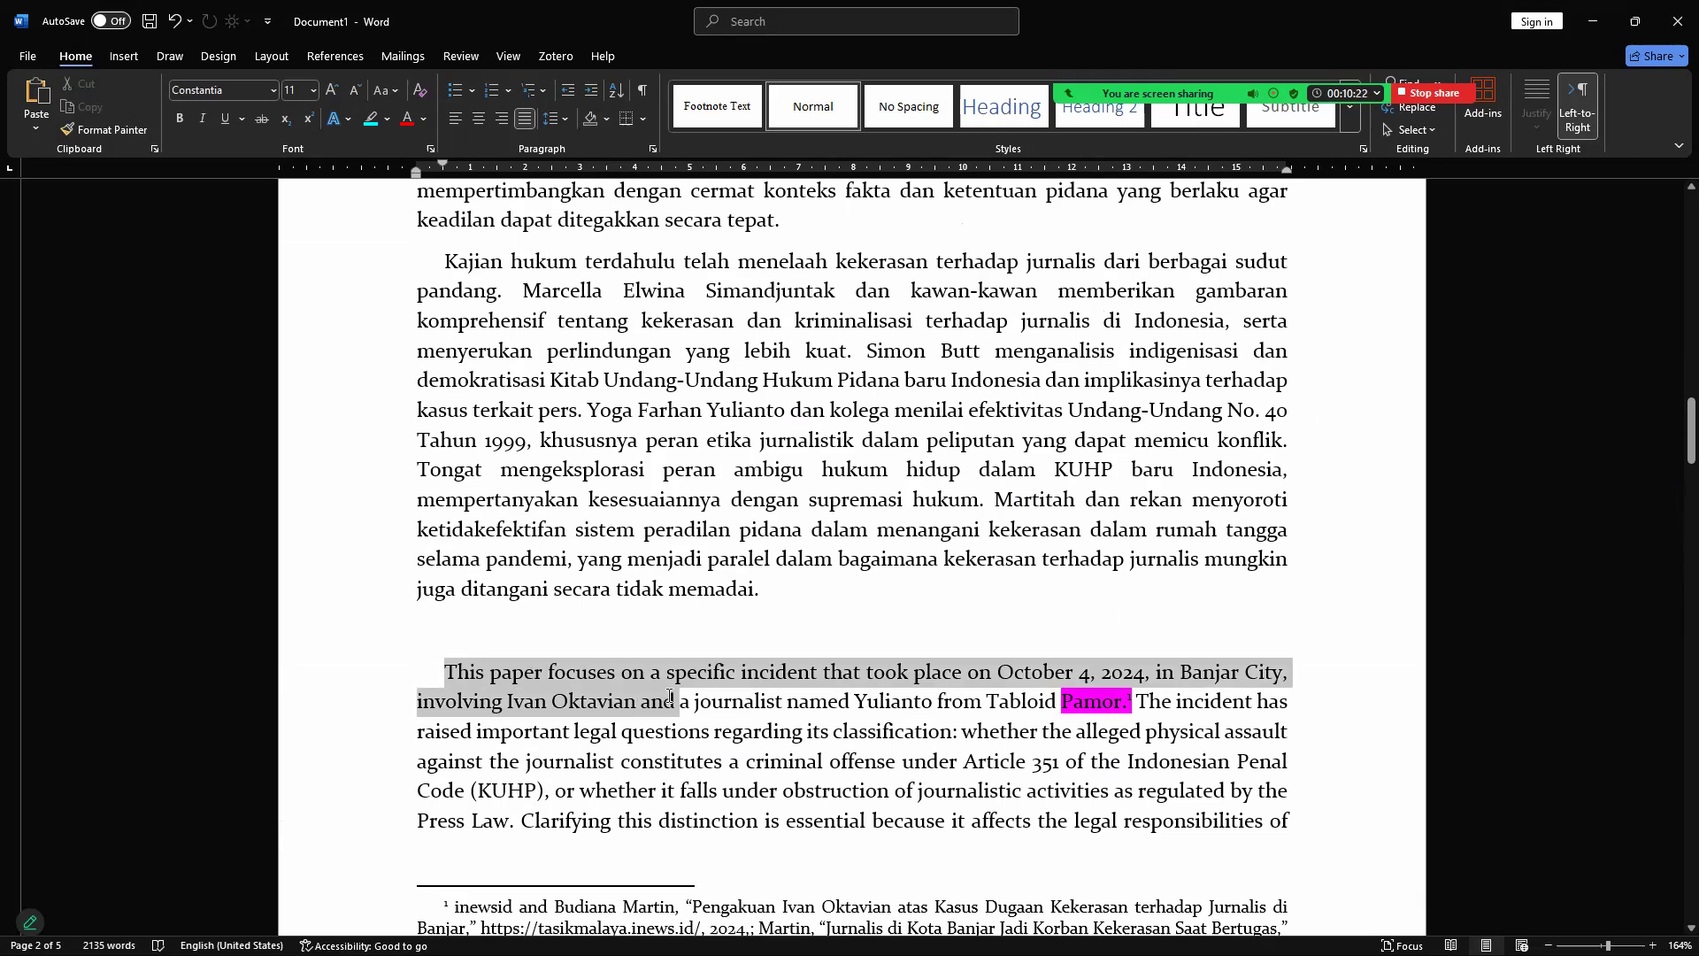
pyautogui.click(763, 708)
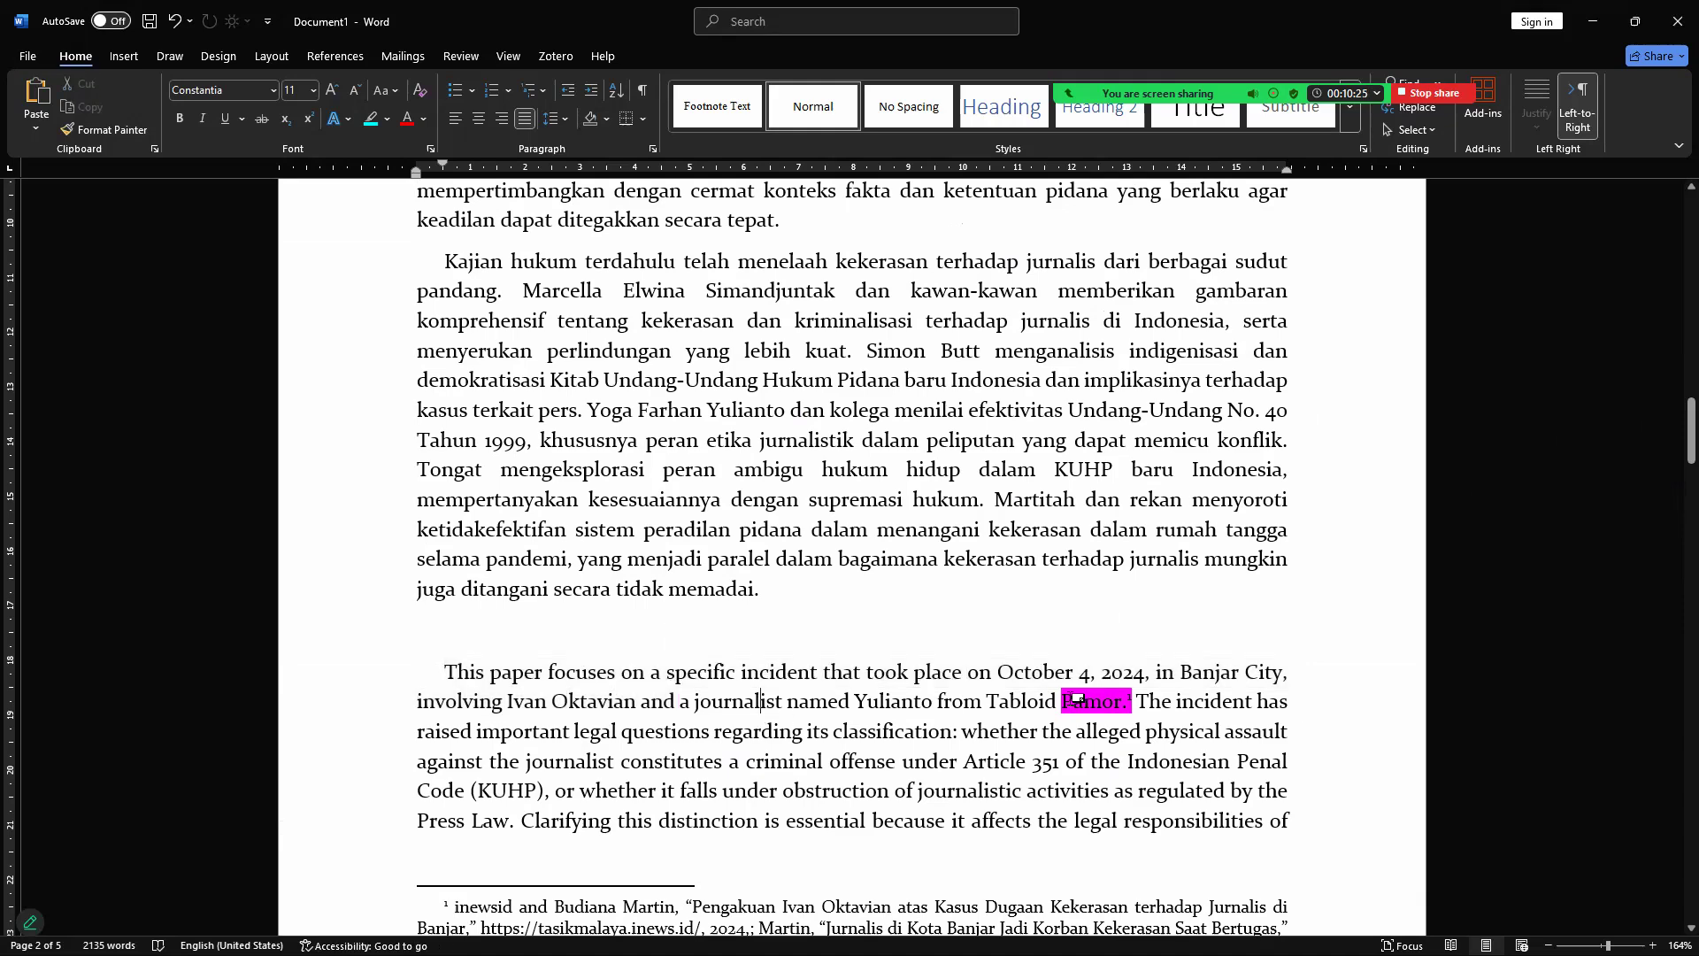
pyautogui.moveTo(1670, 450); pyautogui.dragTo(1669, 409)
pyautogui.moveTo(1670, 392); pyautogui.dragTo(1669, 279)
pyautogui.moveTo(439, 450); pyautogui.dragTo(595, 453)
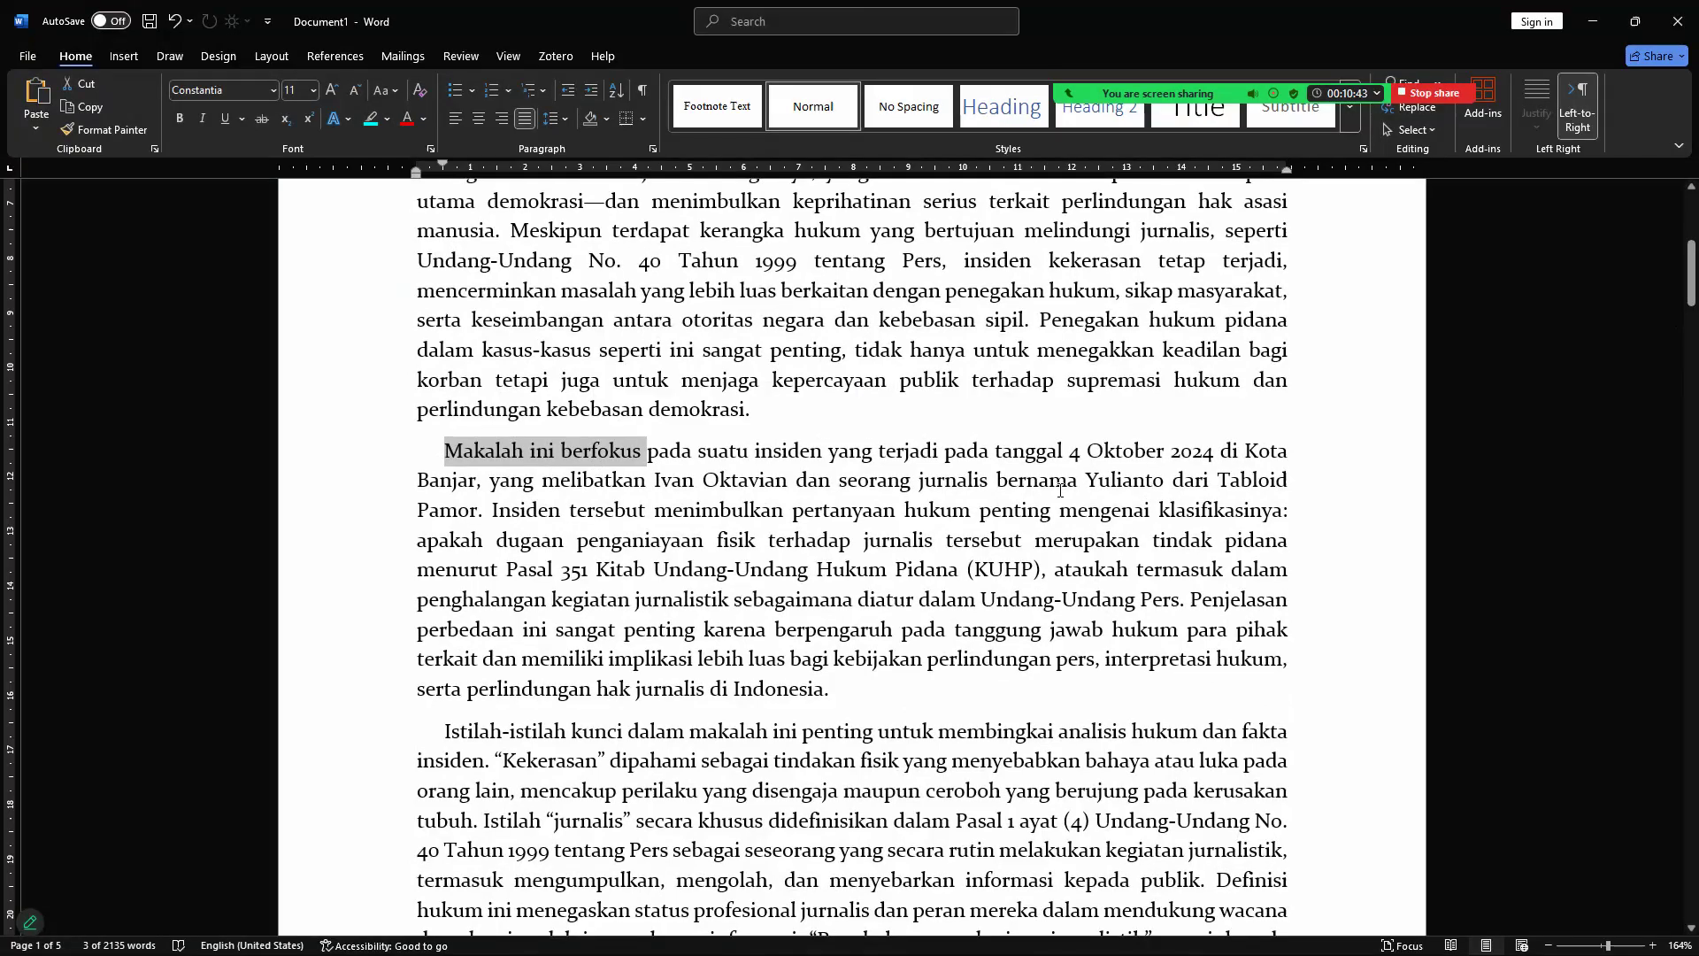
pyautogui.moveTo(1018, 485); pyautogui.dragTo(1150, 489)
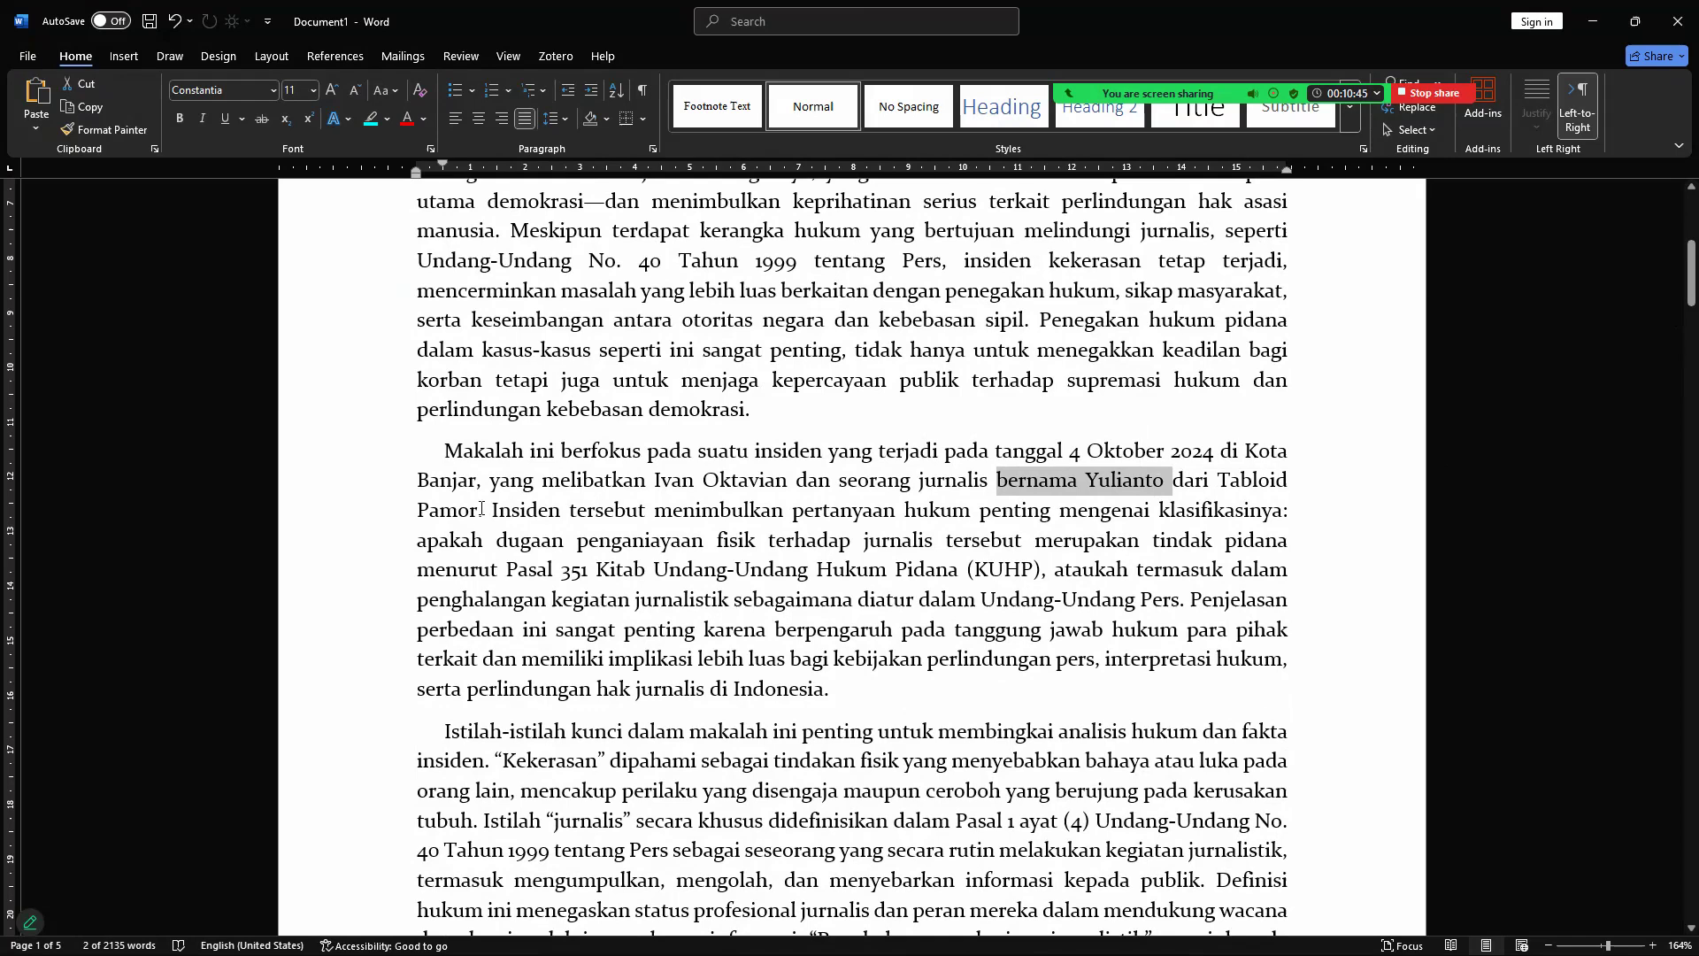
# Step: Cut the footnote 1 reference mark that follows the highlighted word "Pamor." in the English paragraph
pyautogui.click(1126, 658)
pyautogui.moveTo(1680, 286); pyautogui.dragTo(1673, 450)
pyautogui.moveTo(1133, 662); pyautogui.dragTo(1127, 663)
pyautogui.rightClick(1131, 662)
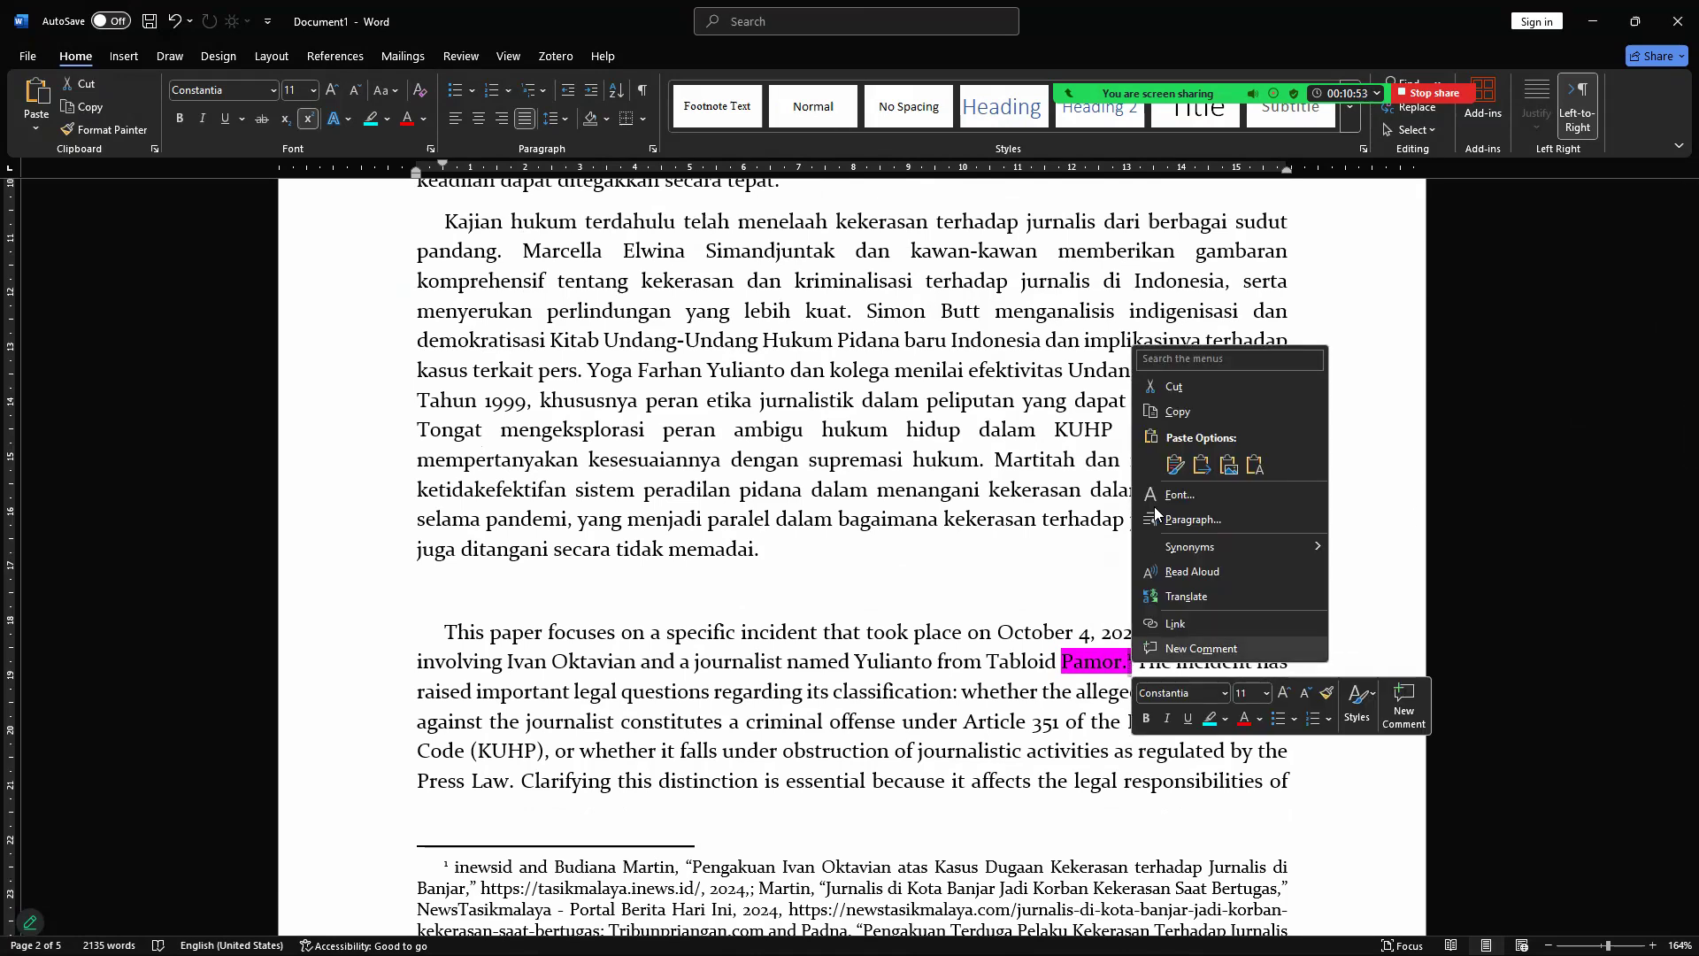
pyautogui.click(1173, 386)
# Step: Try to paste the cut footnote reference as text only after "Pamor." in the Indonesian paragraph, setting the pasted part's font colour to Automatic
pyautogui.moveTo(1671, 443); pyautogui.dragTo(1672, 282)
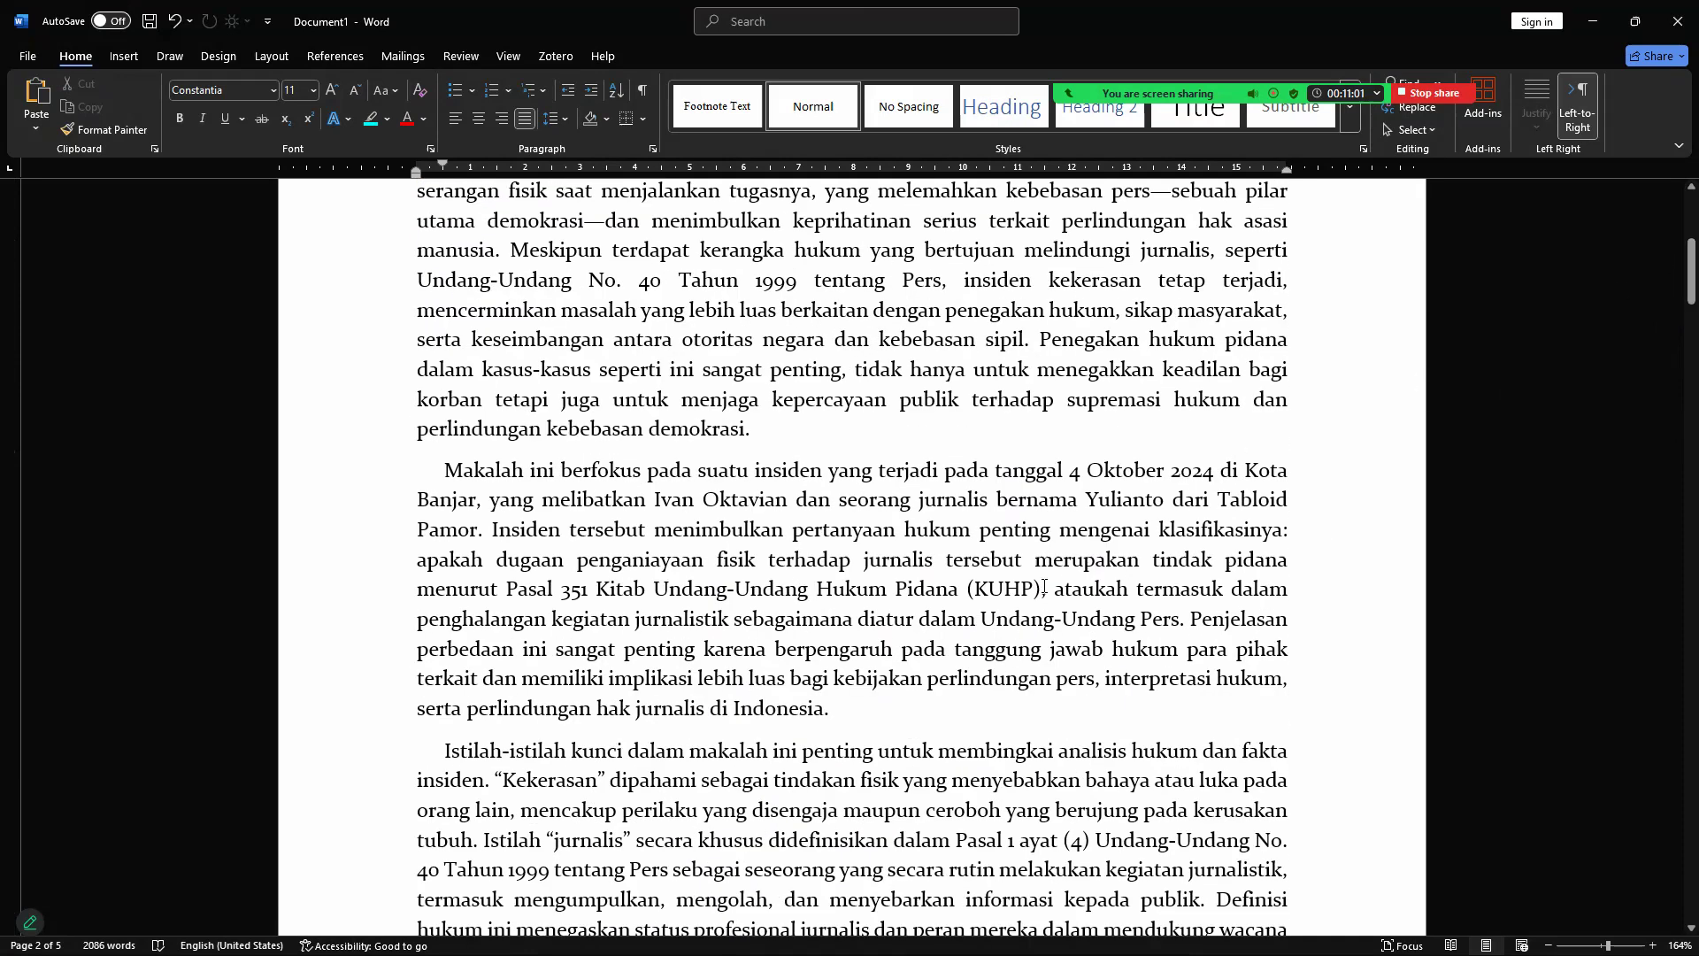
pyautogui.rightClick(483, 532)
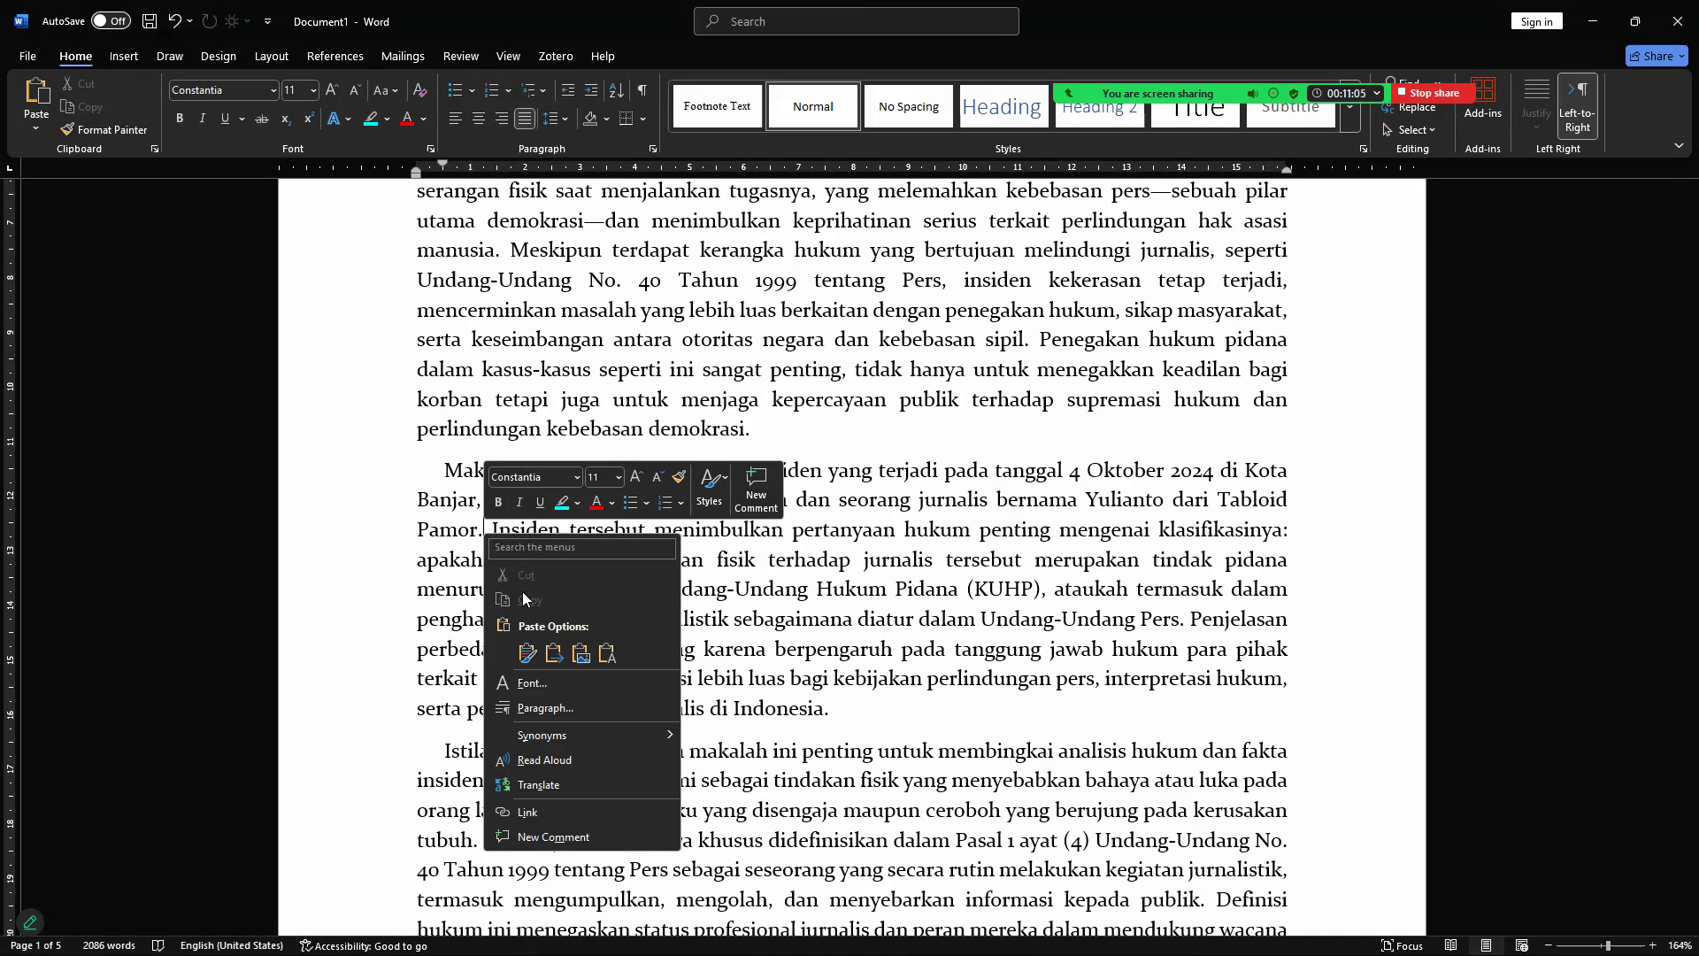
pyautogui.click(606, 653)
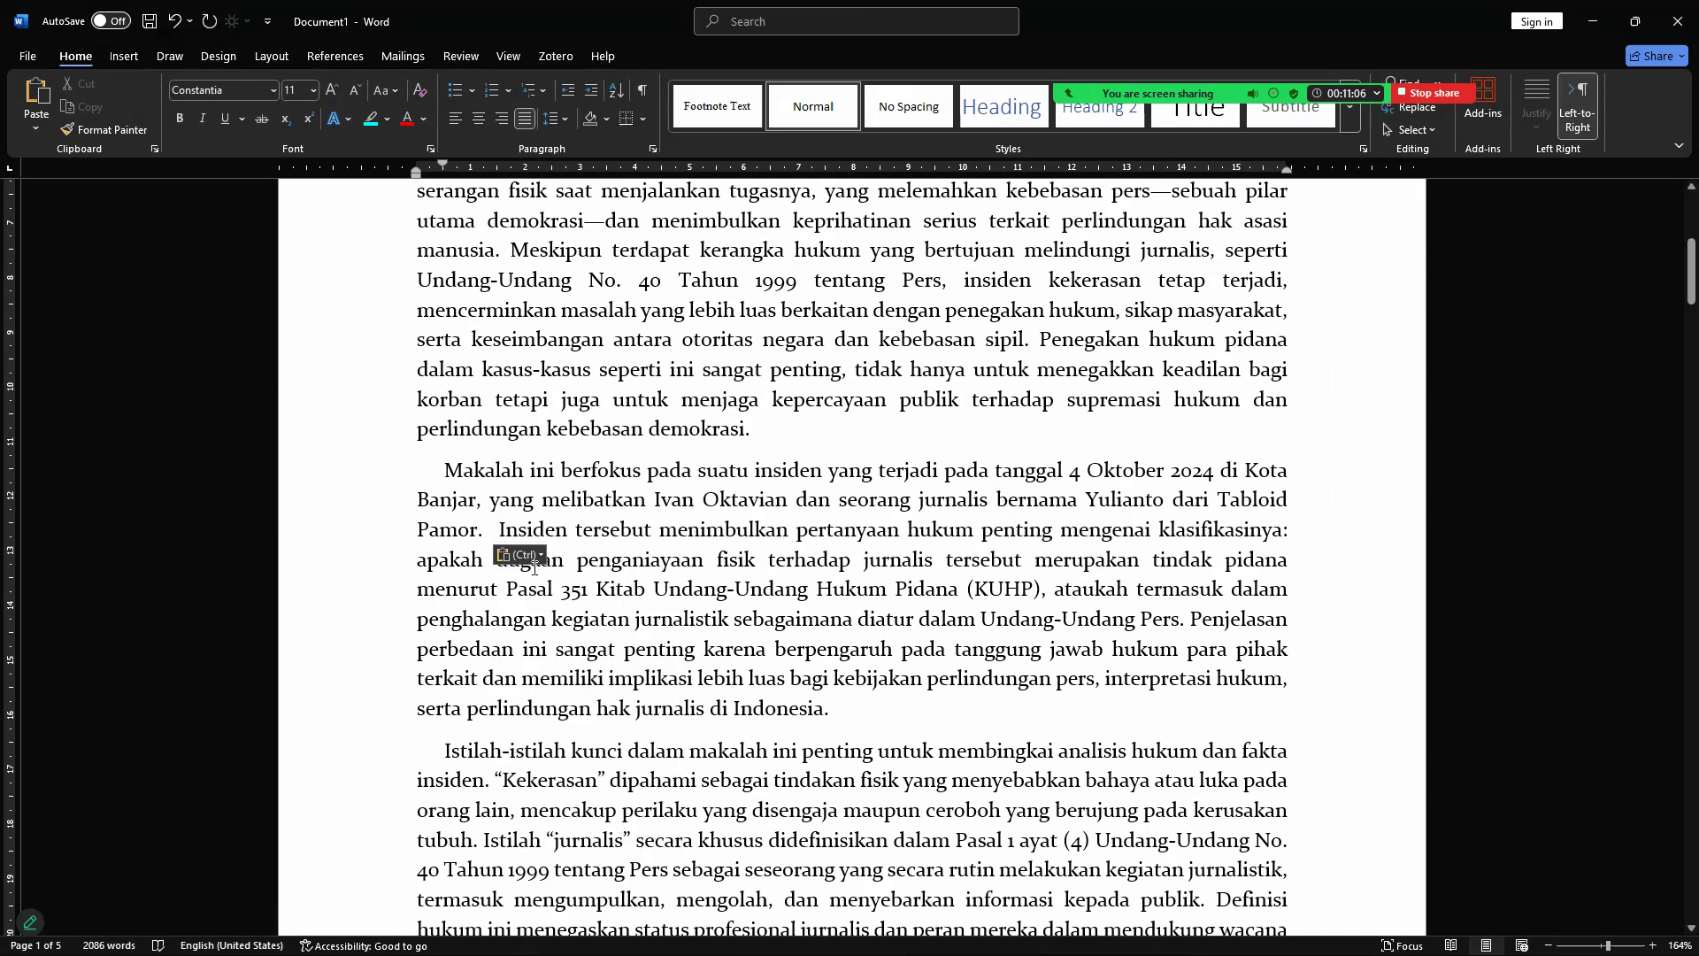
pyautogui.moveTo(483, 529); pyautogui.dragTo(491, 529)
pyautogui.click(425, 119)
pyautogui.click(437, 223)
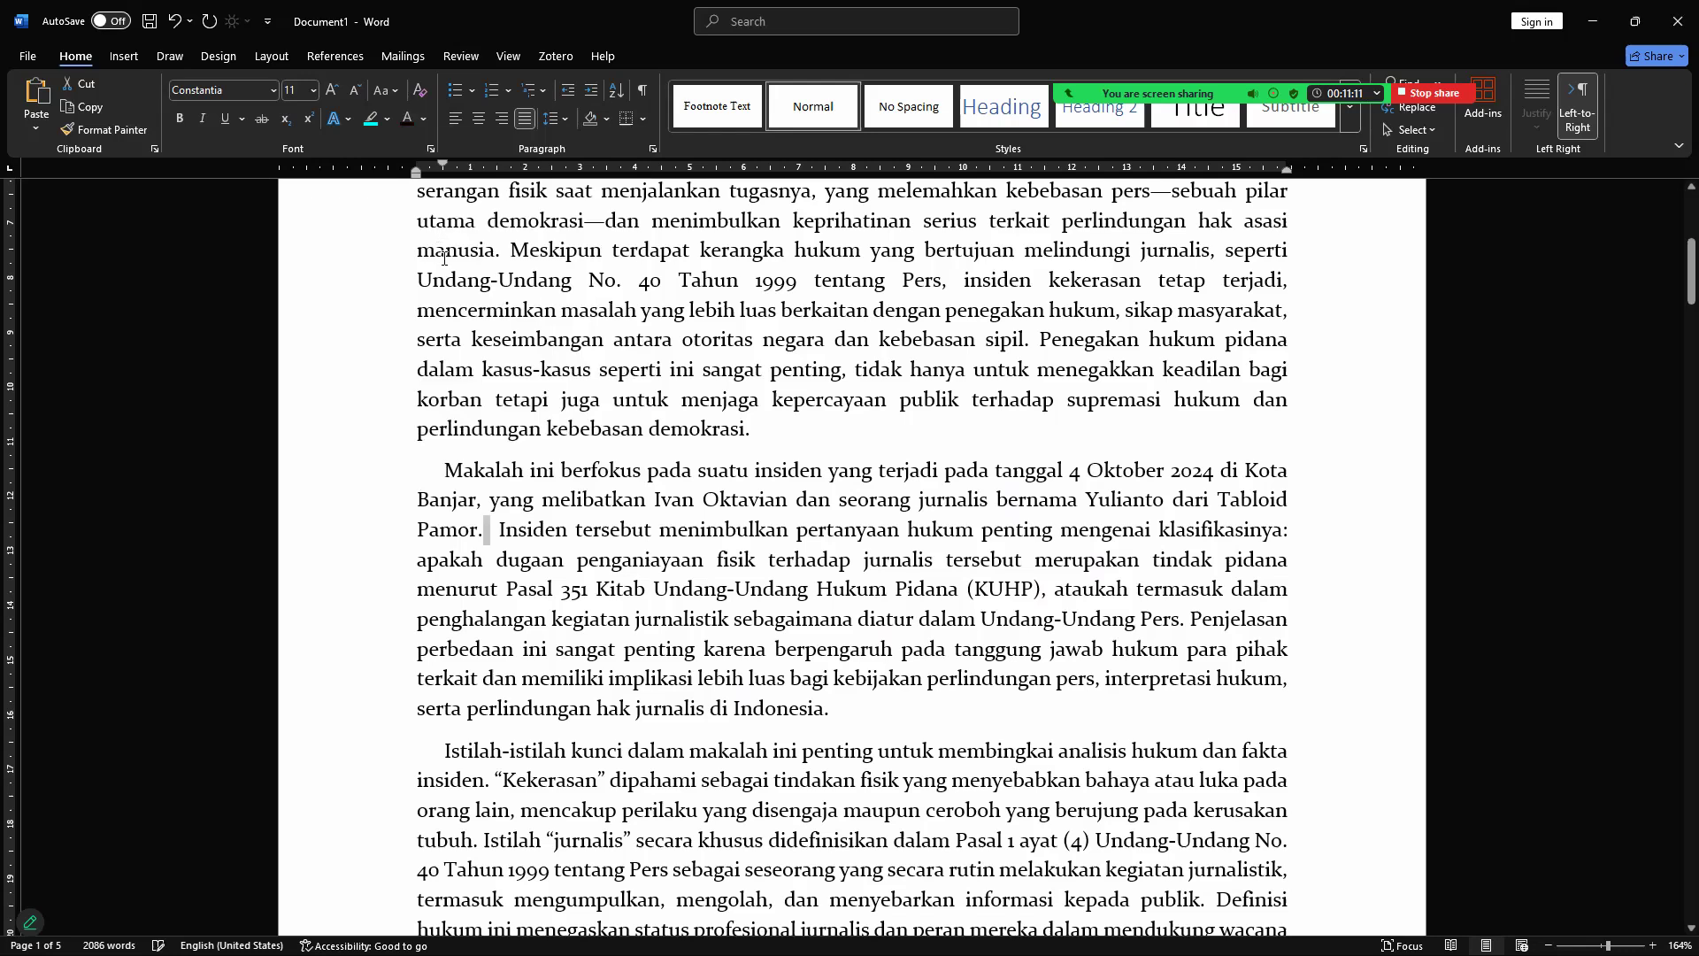
pyautogui.click(511, 535)
pyautogui.moveTo(479, 528); pyautogui.dragTo(495, 529)
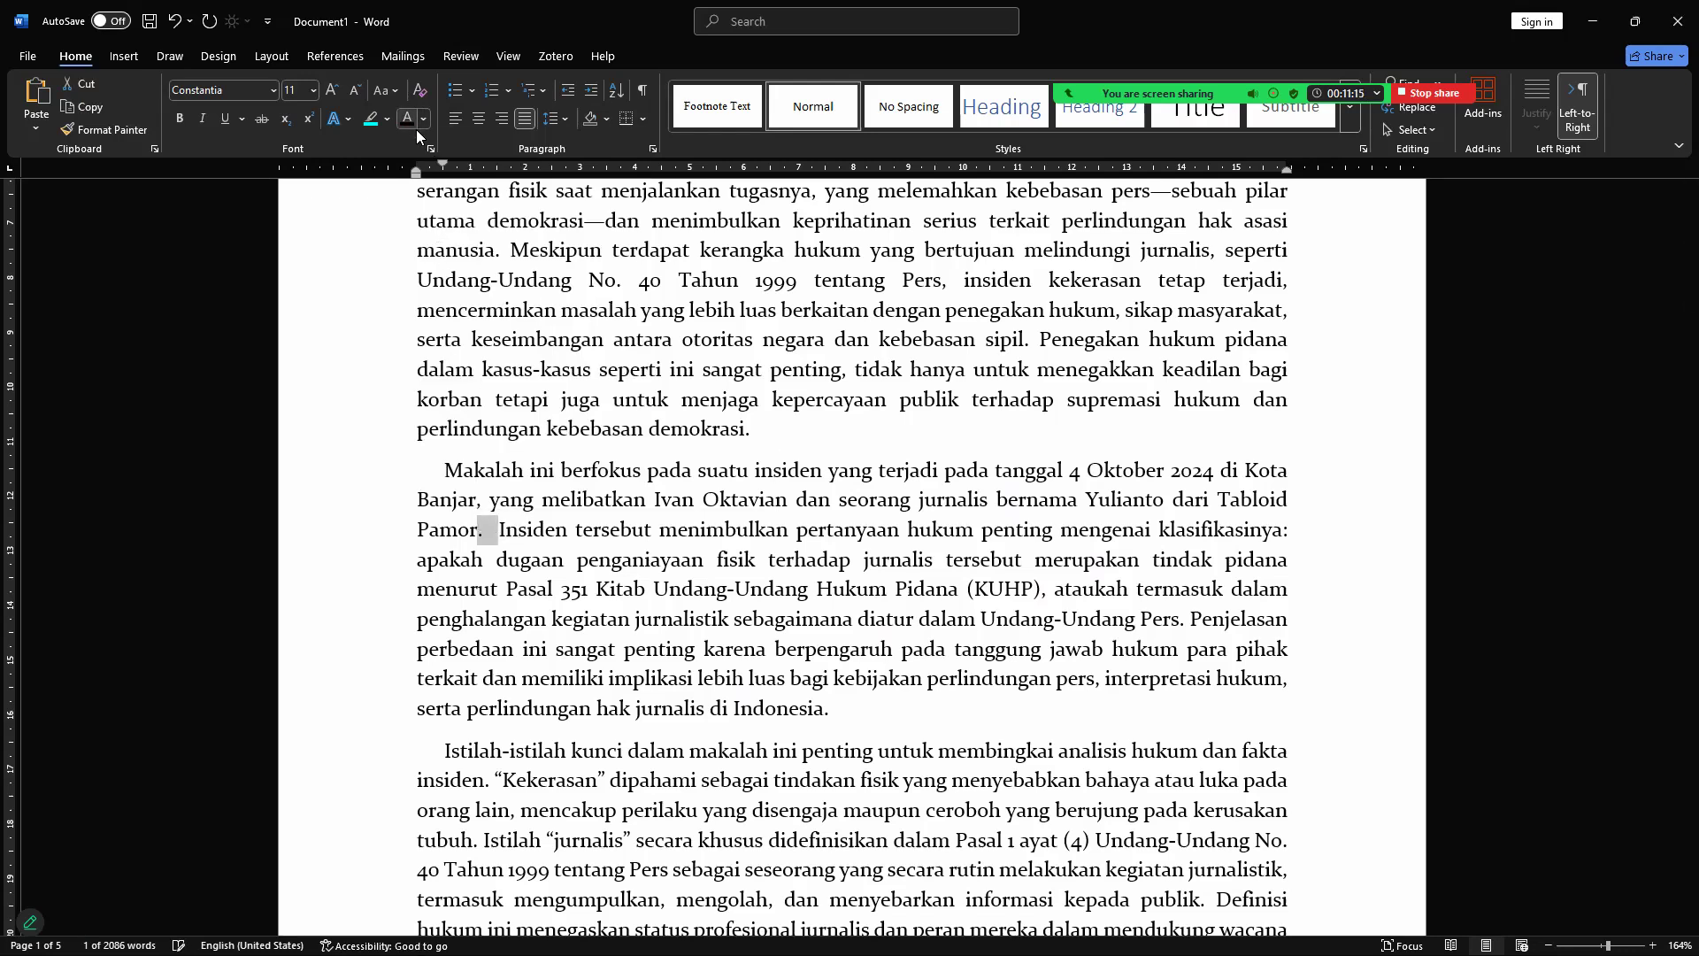
pyautogui.click(487, 533)
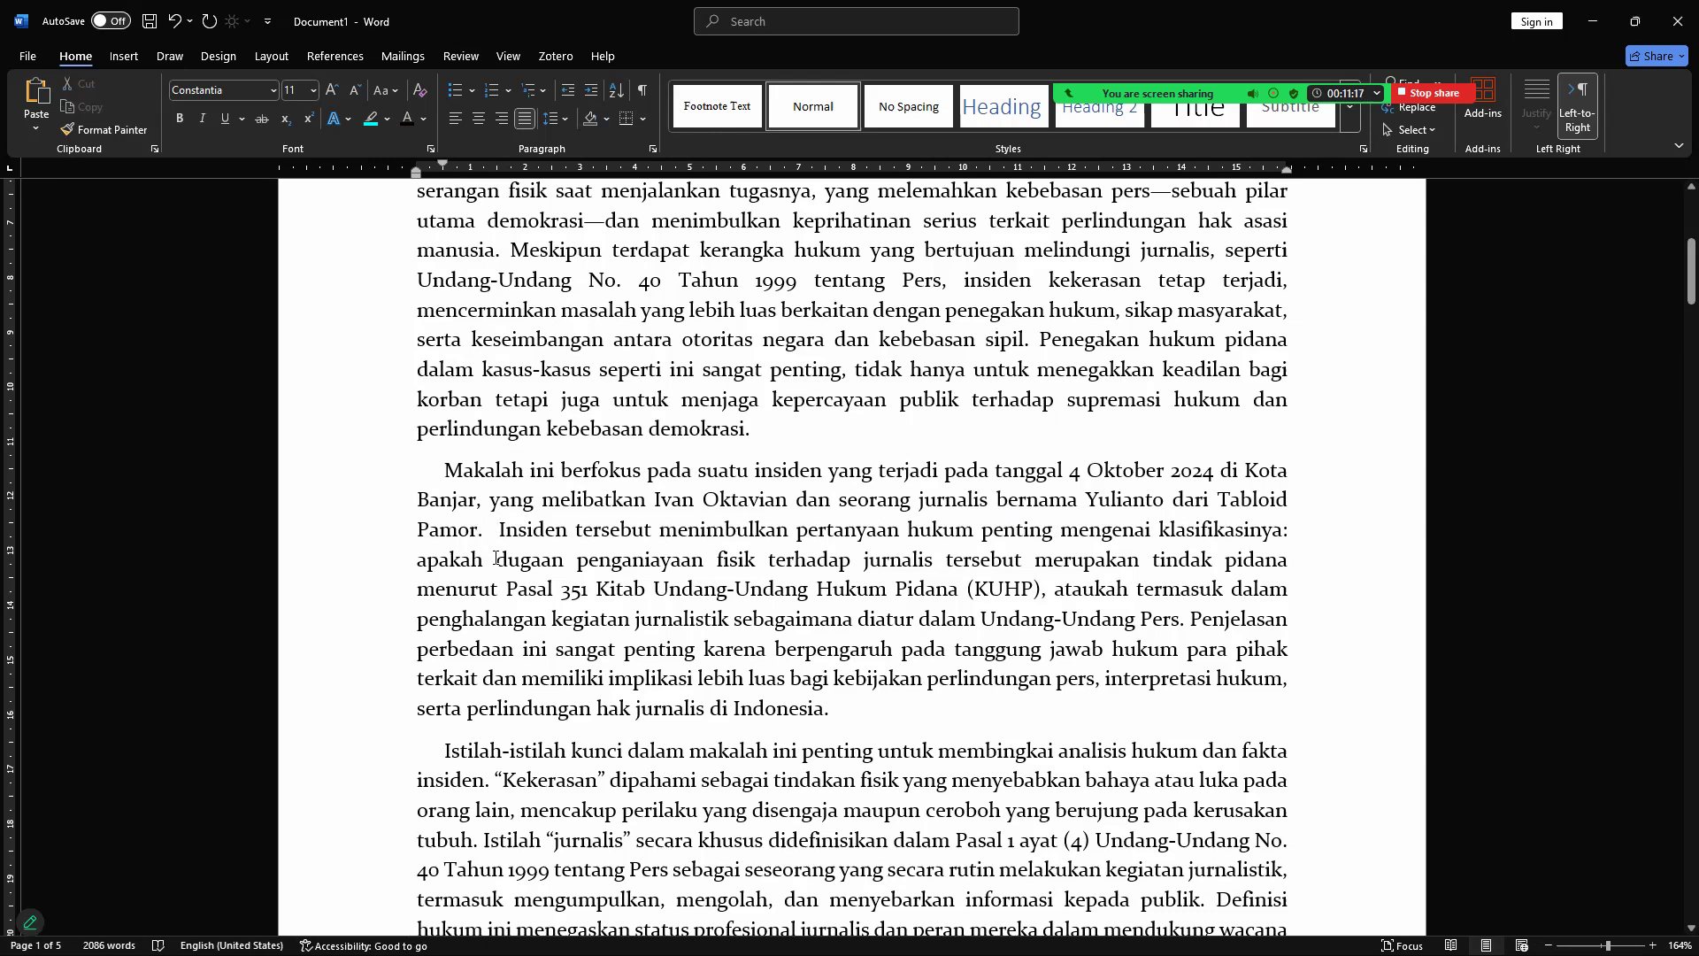
# Step: Paste the cut footnote reference with its highlight after "Pamor." in the Indonesian paragraph and remove the gap before it
pyautogui.hotkey('ctrl', 'v')
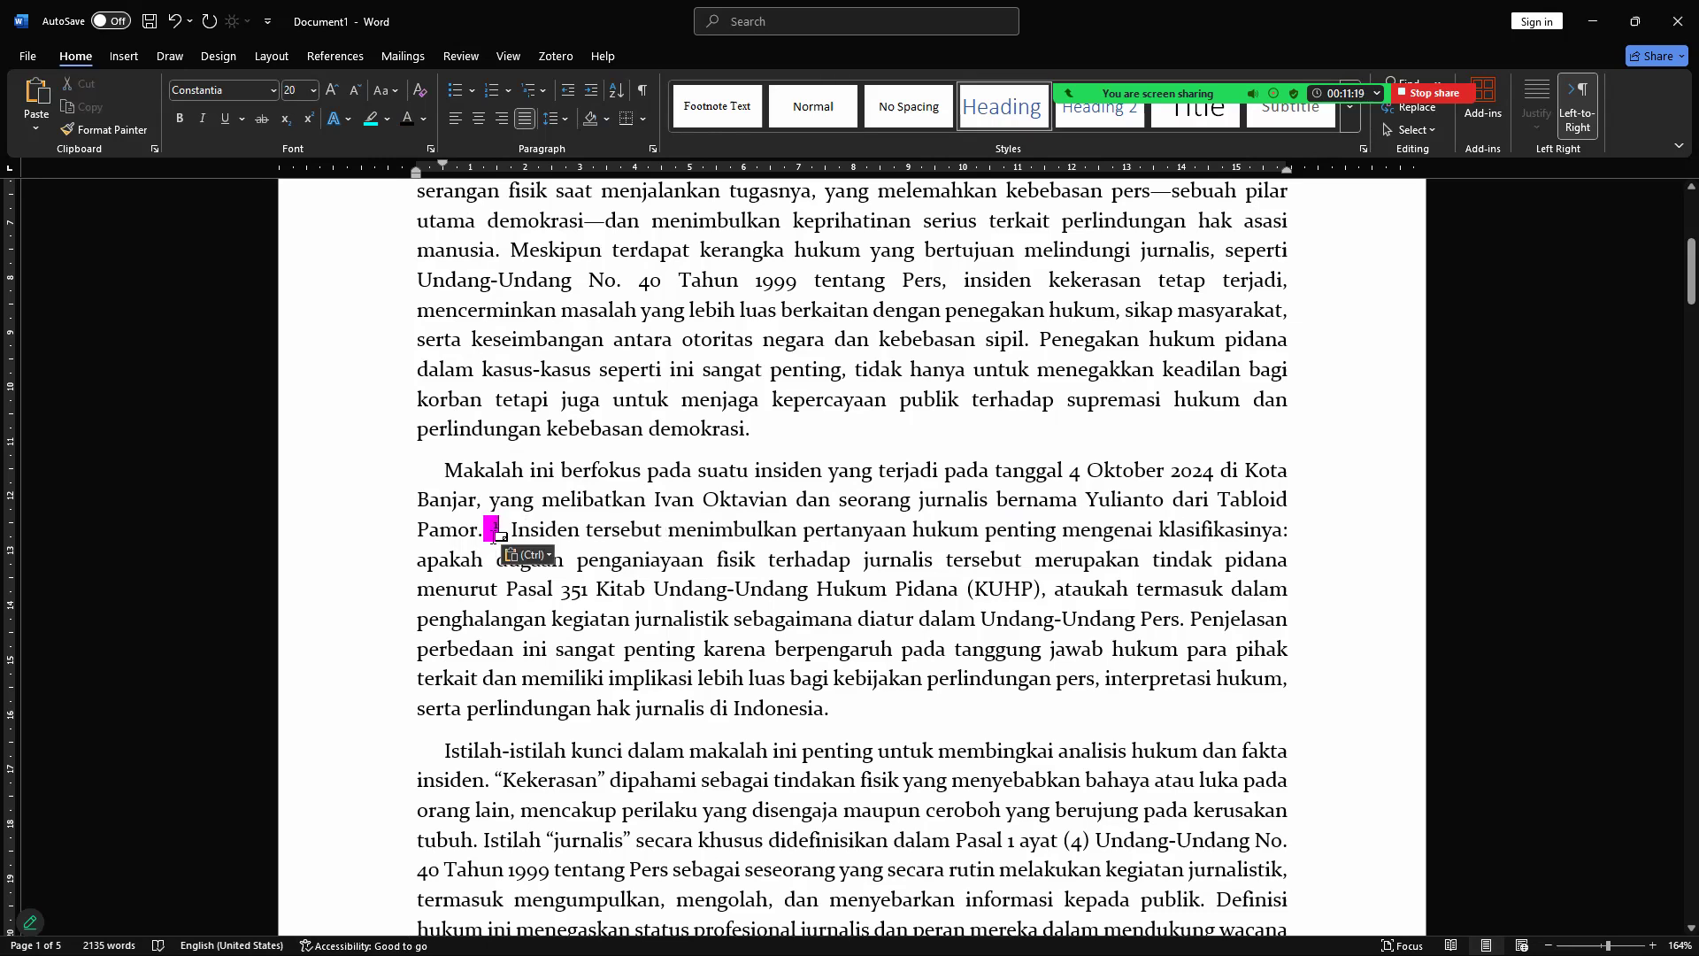
pyautogui.doubleClick(489, 527)
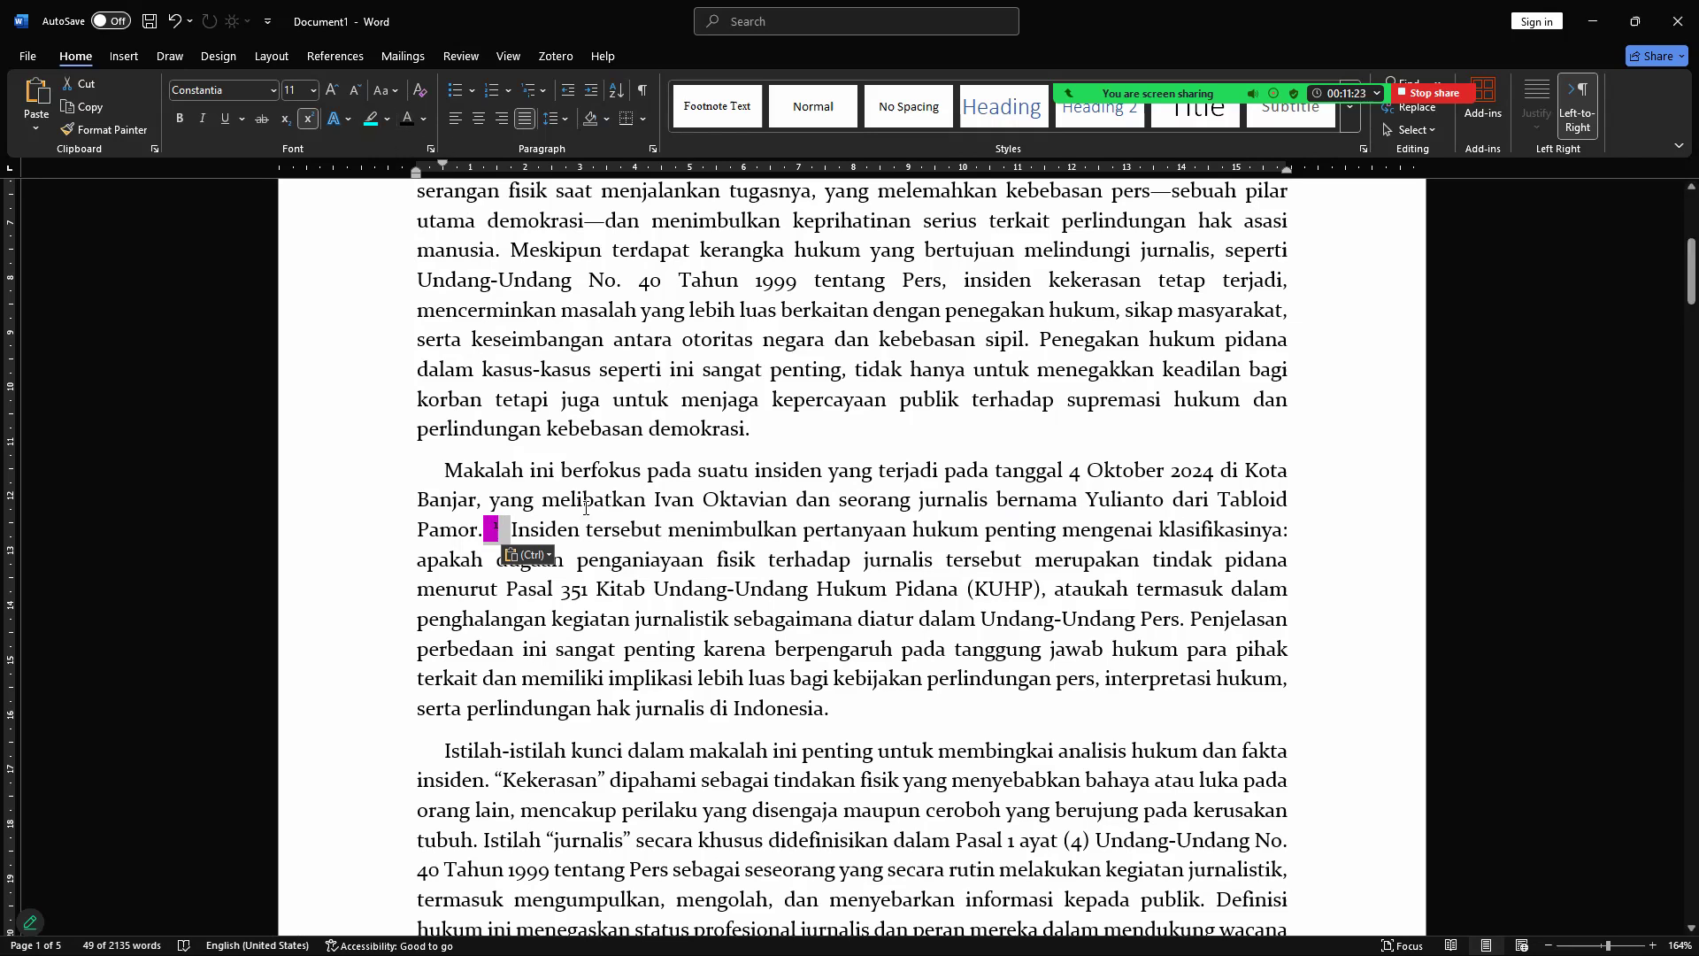
pyautogui.click(510, 533)
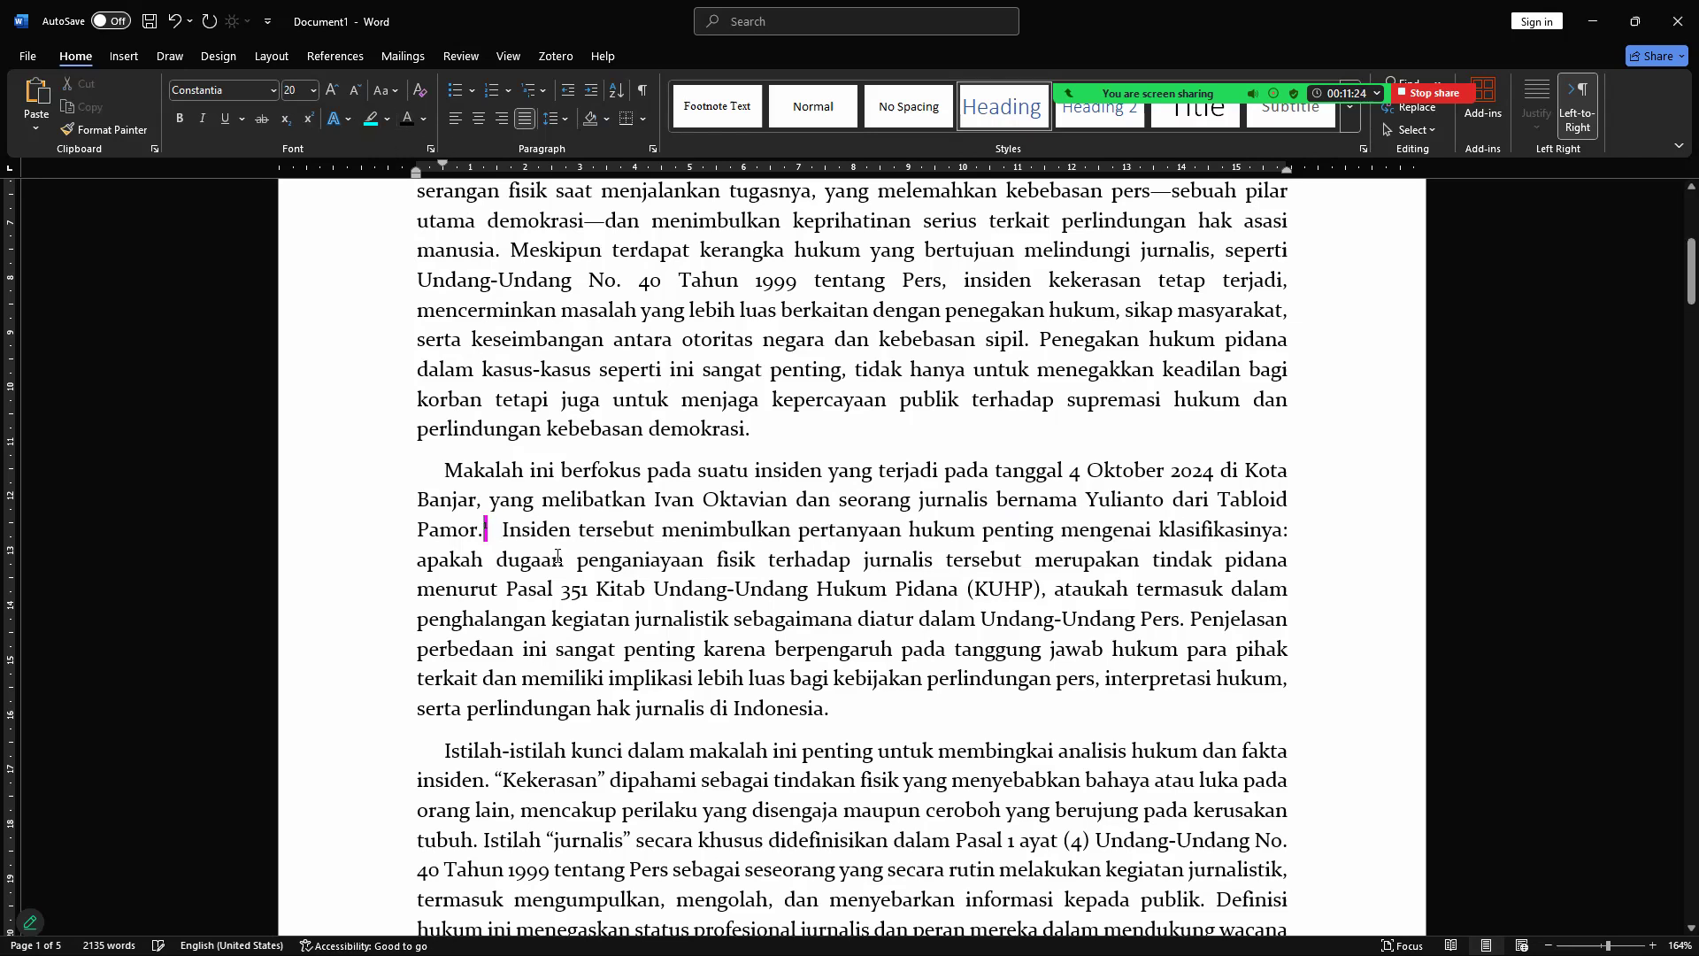
pyautogui.click(614, 531)
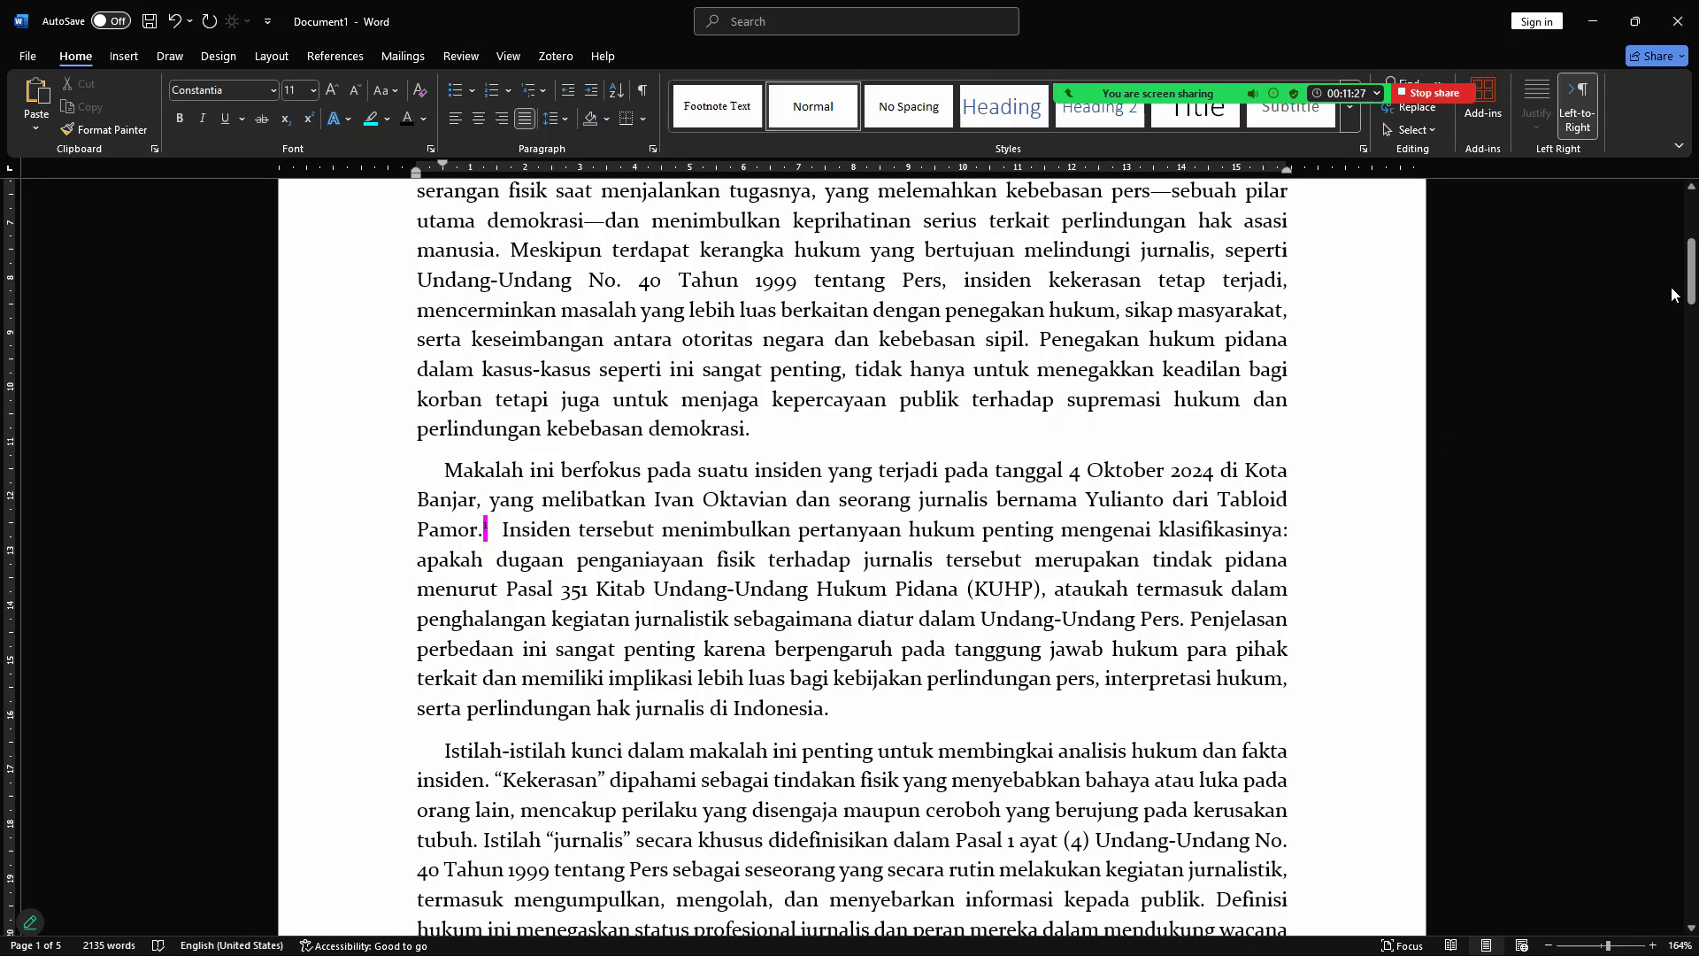
# Step: Remove the English paragraph beginning "This paper focuses on a specific incident" below the Indonesian text
pyautogui.moveTo(1677, 261); pyautogui.dragTo(1672, 463)
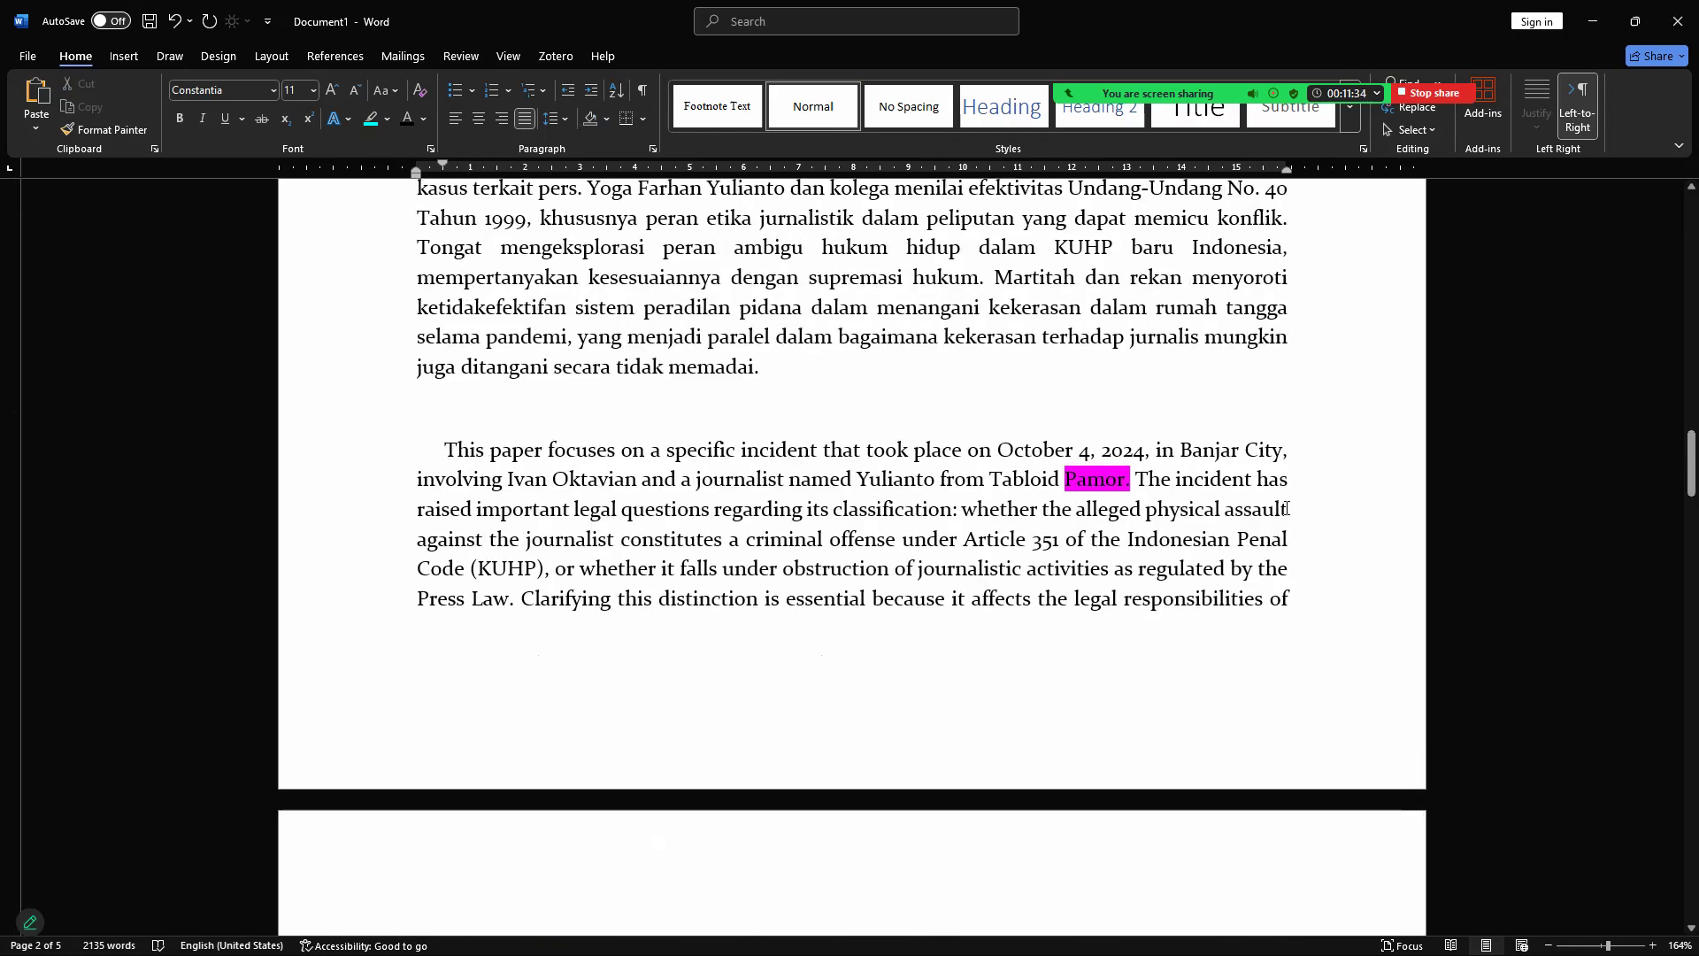
pyautogui.doubleClick(938, 543)
pyautogui.doubleClick(819, 511)
pyautogui.tripleClick(820, 515)
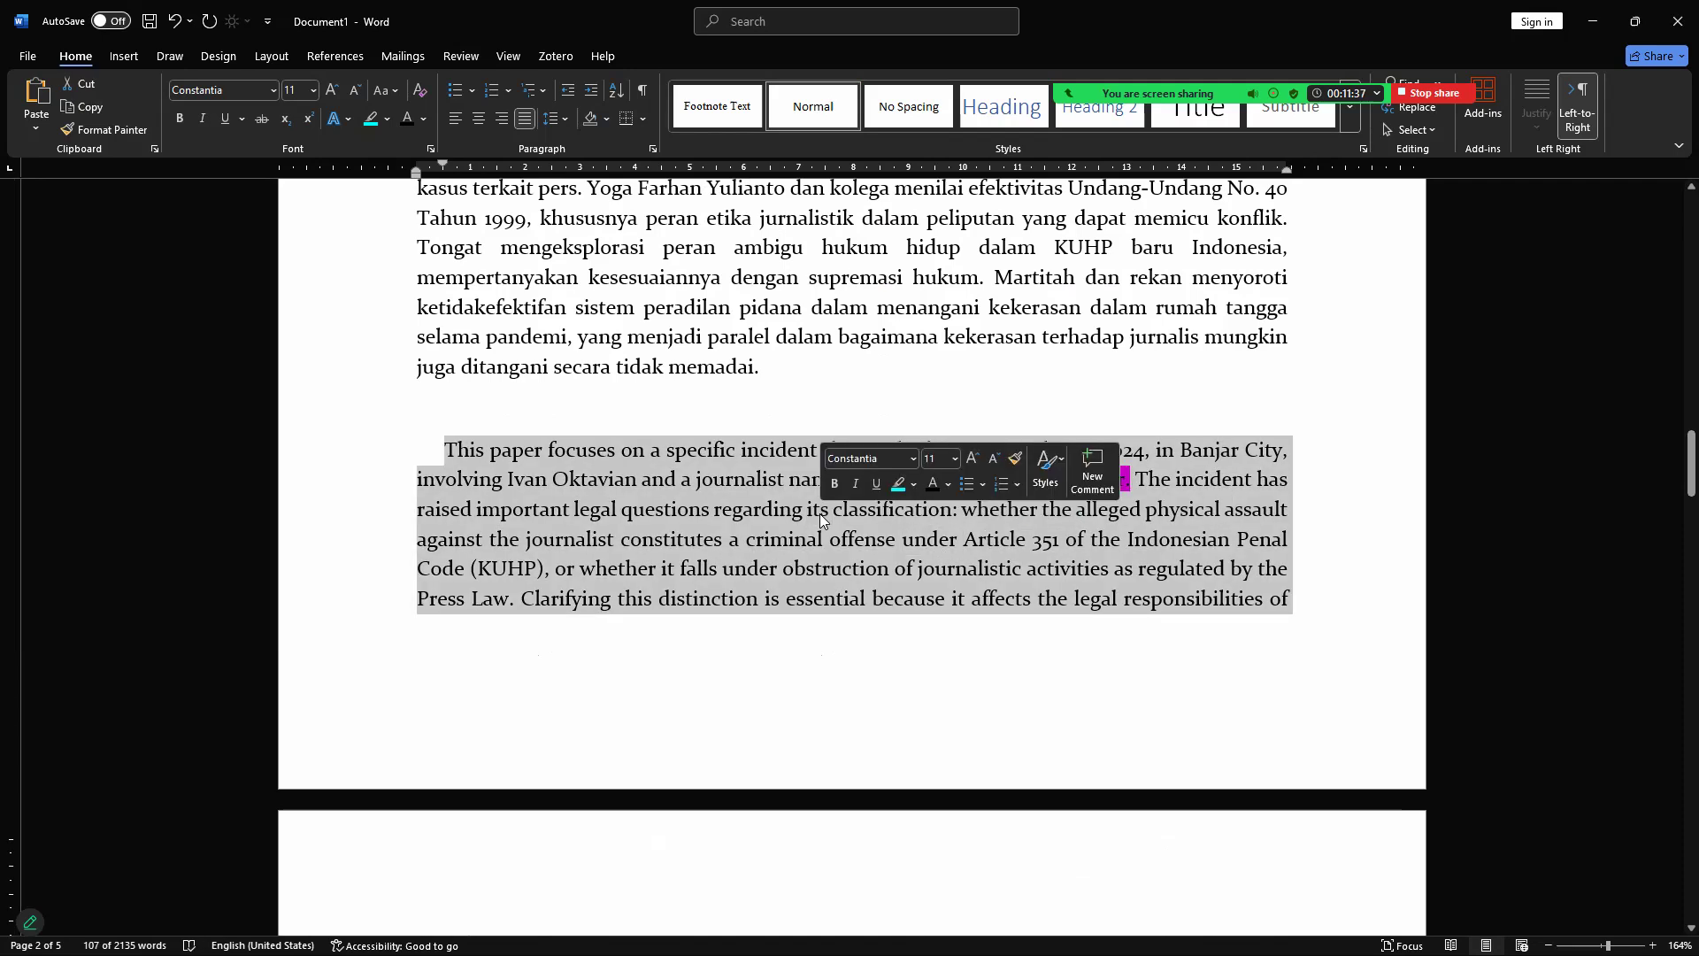
pyautogui.hotkey('ctrl', 'v')
# Step: Cut the footnote 2 reference mark that follows the highlighted word "dissemination." in the English text
pyautogui.moveTo(1672, 468); pyautogui.dragTo(1596, 504)
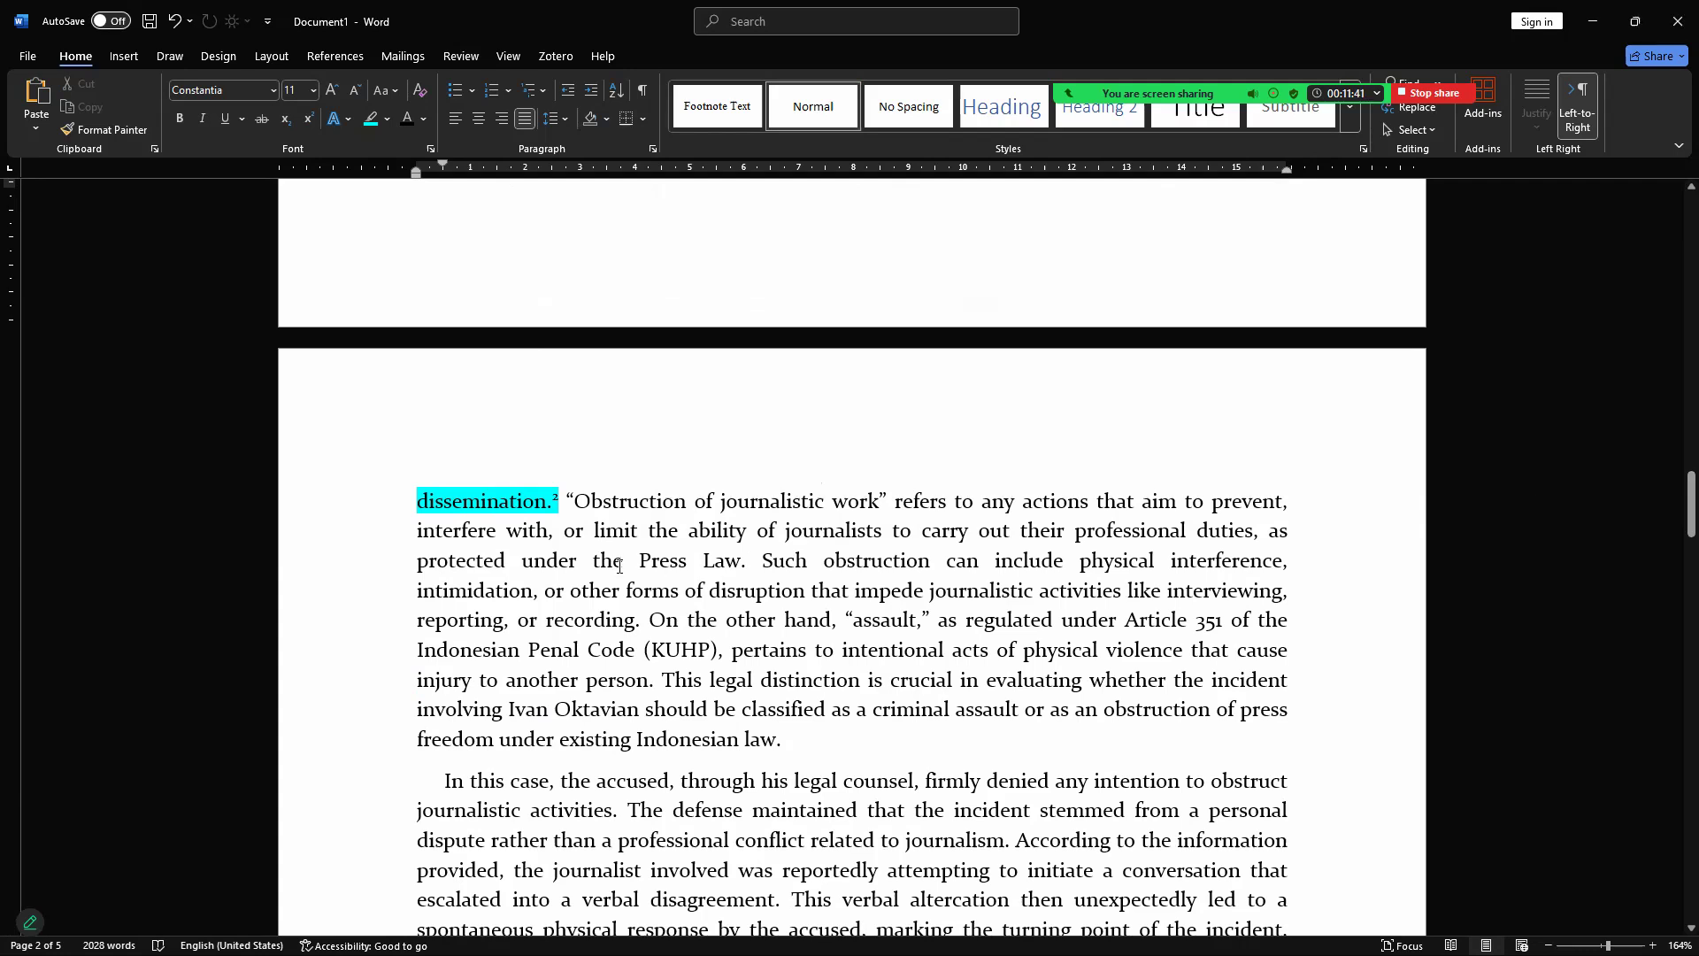
pyautogui.click(569, 506)
pyautogui.moveTo(562, 504); pyautogui.dragTo(551, 500)
pyautogui.rightClick(556, 499)
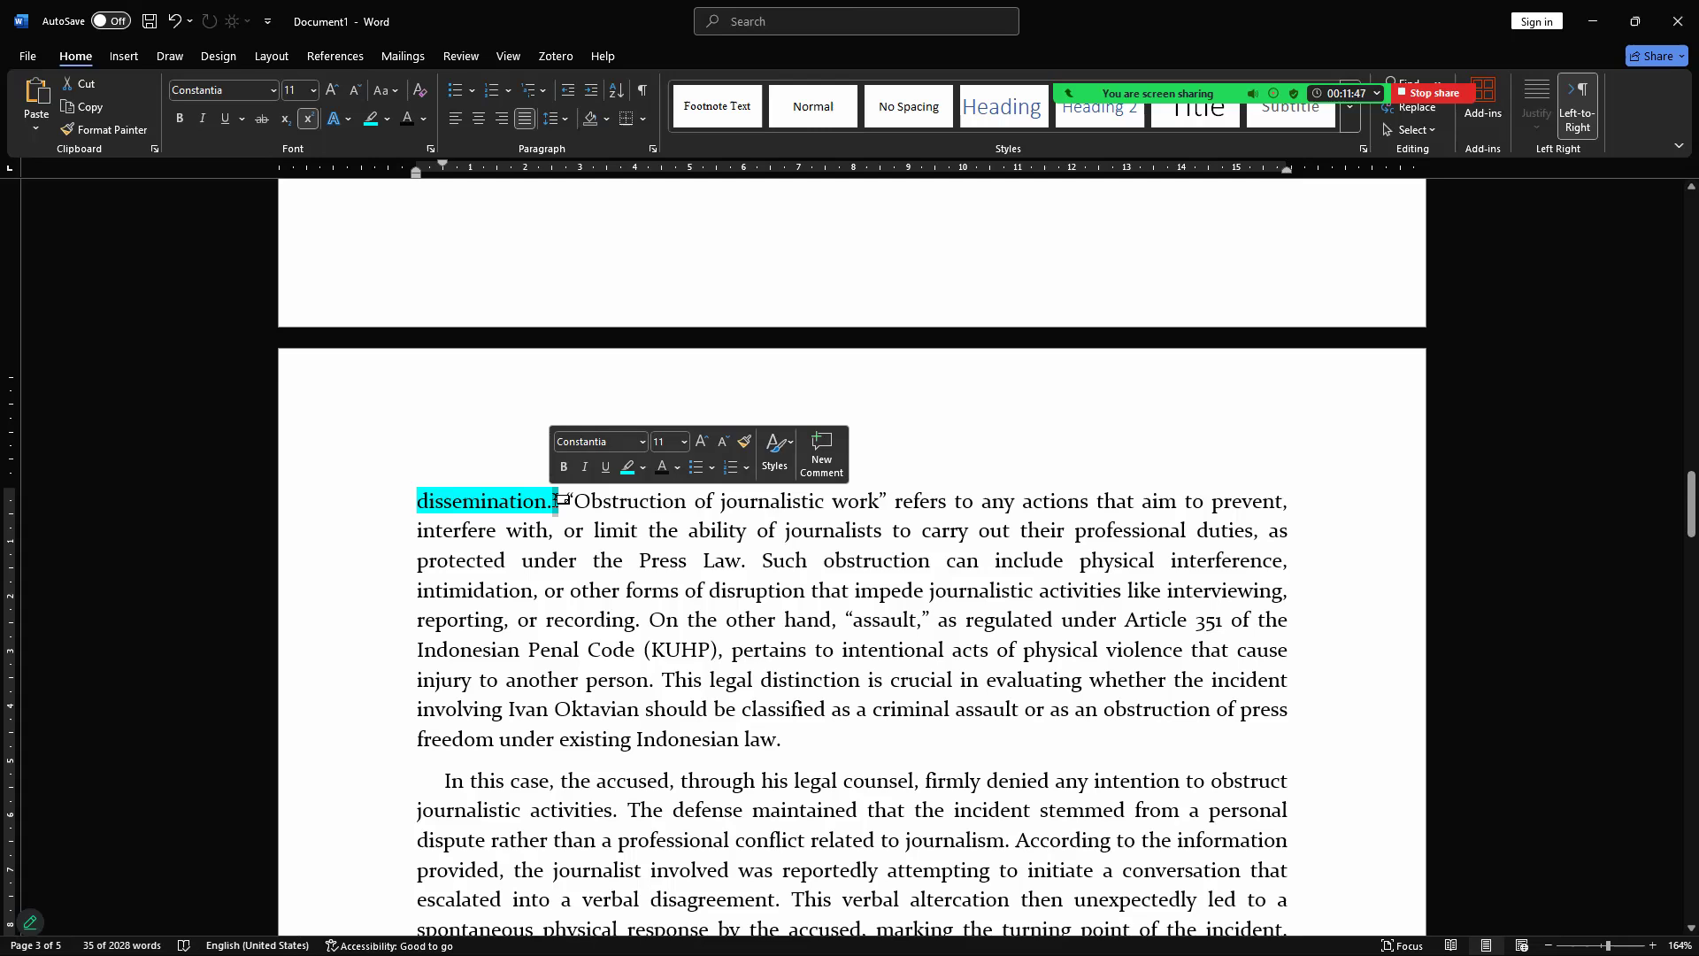
pyautogui.click(609, 542)
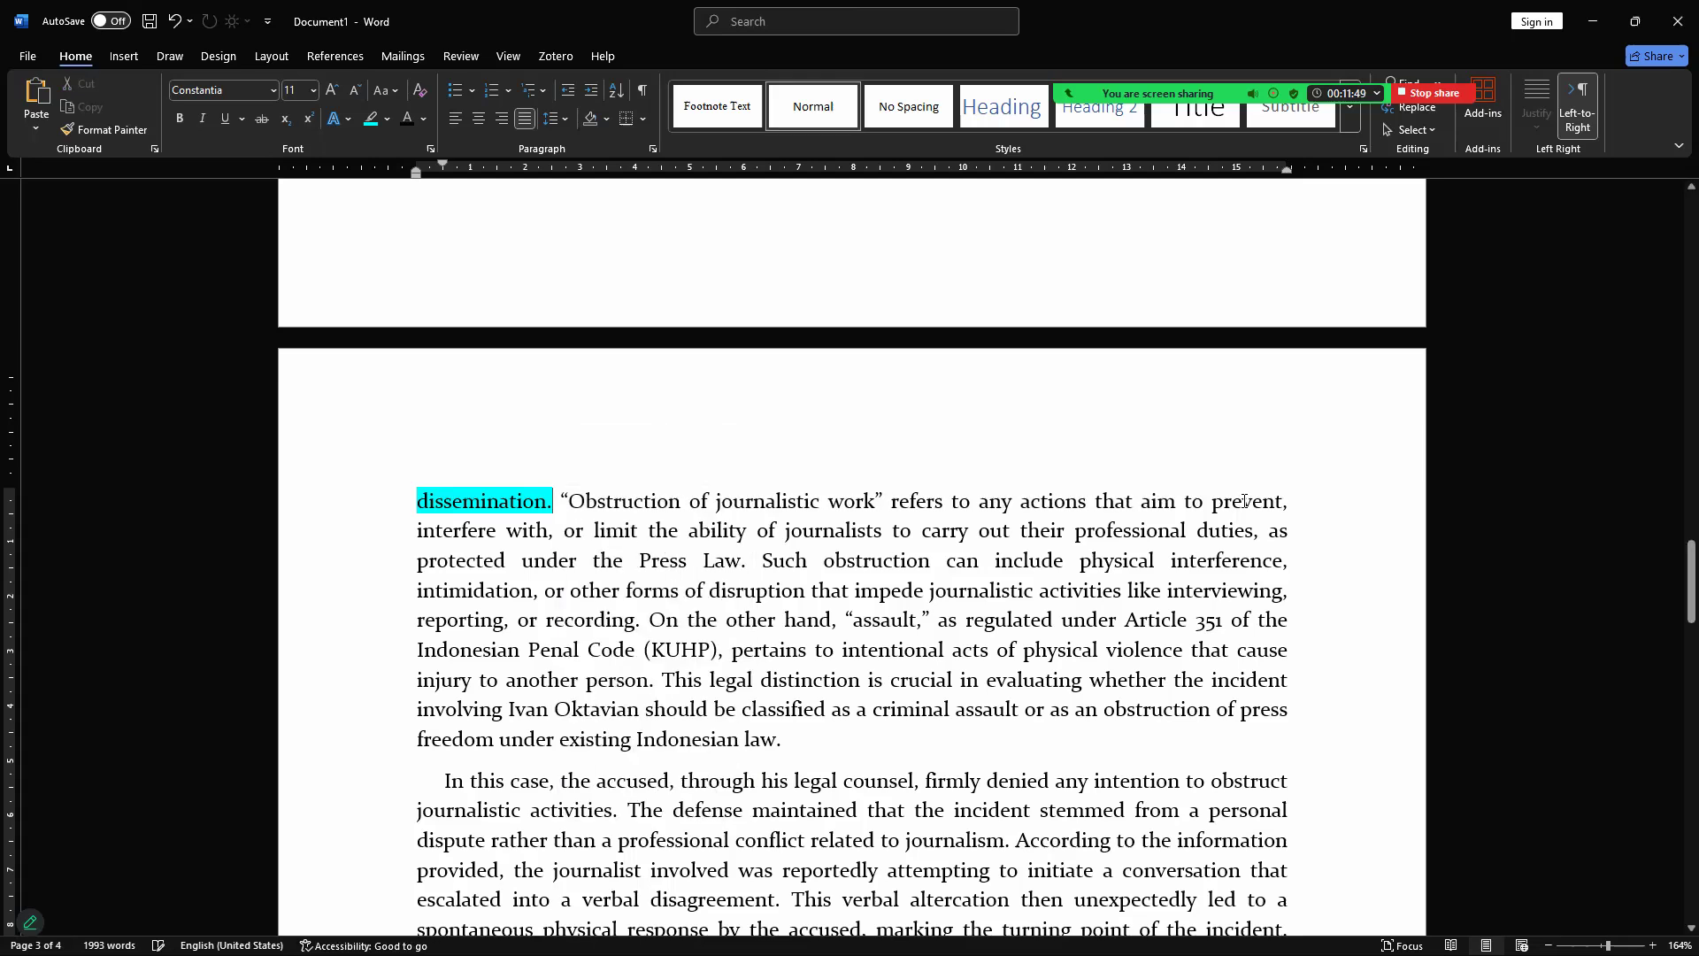
# Step: Paste the cut footnote reference with its highlight after "insiden." in the "Istilah-istilah kunci" paragraph and remove the gap before it
pyautogui.moveTo(1671, 573); pyautogui.dragTo(1670, 327)
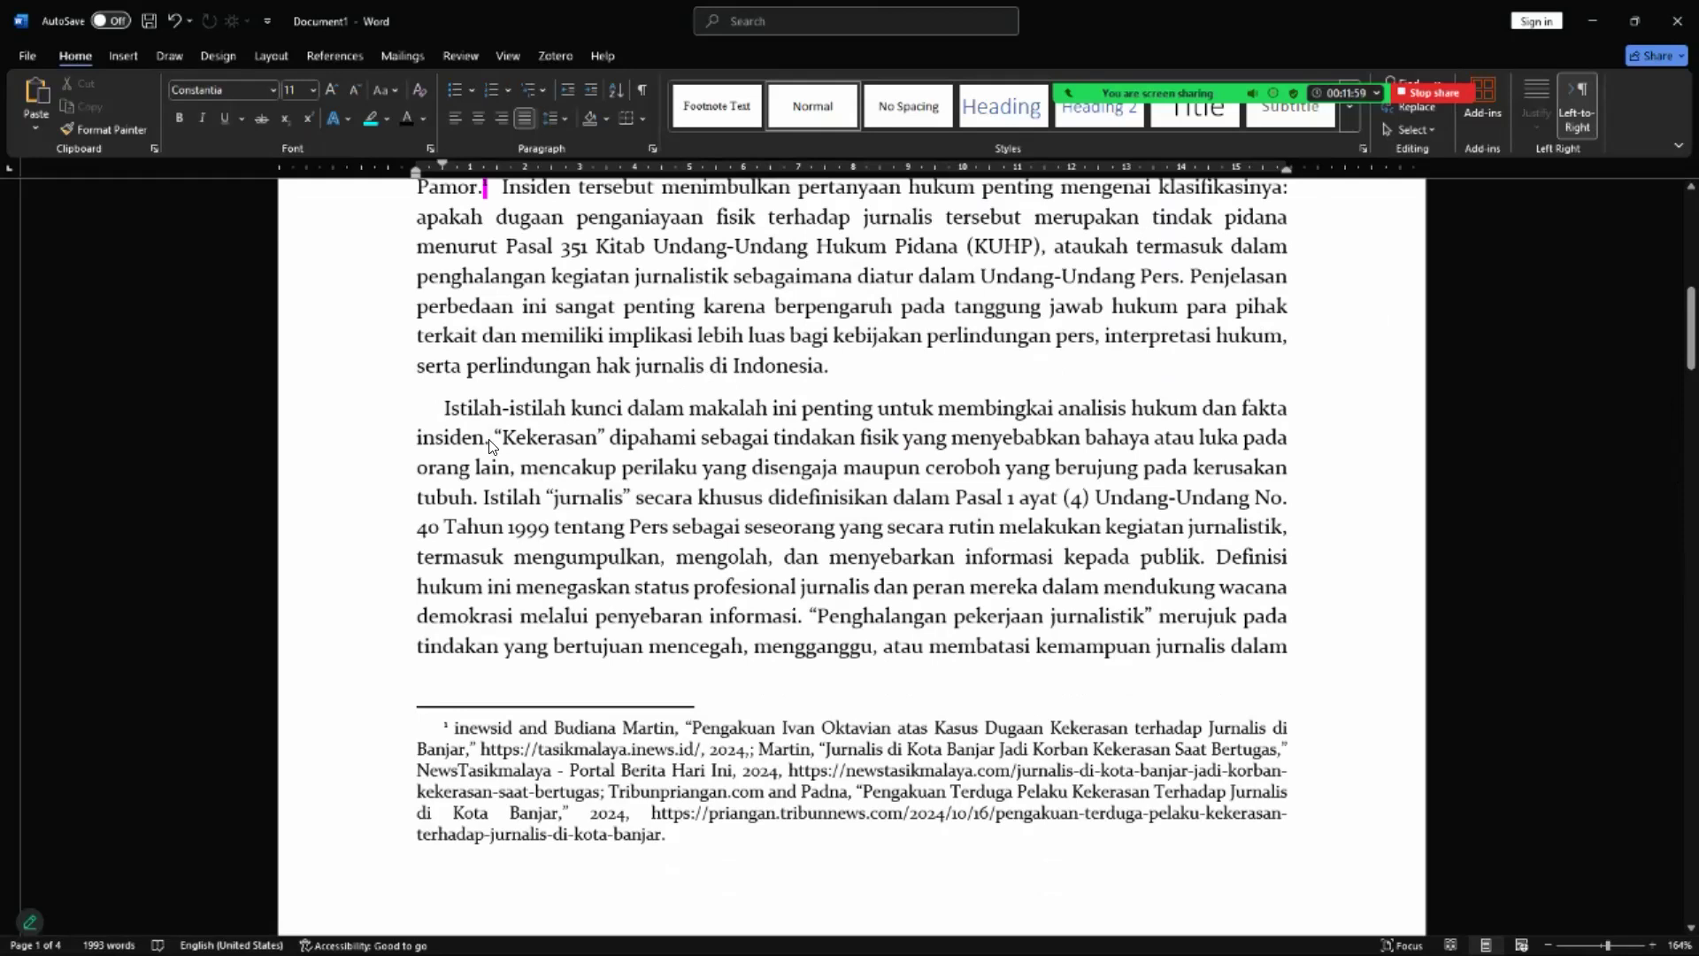
pyautogui.rightClick(491, 443)
pyautogui.click(534, 562)
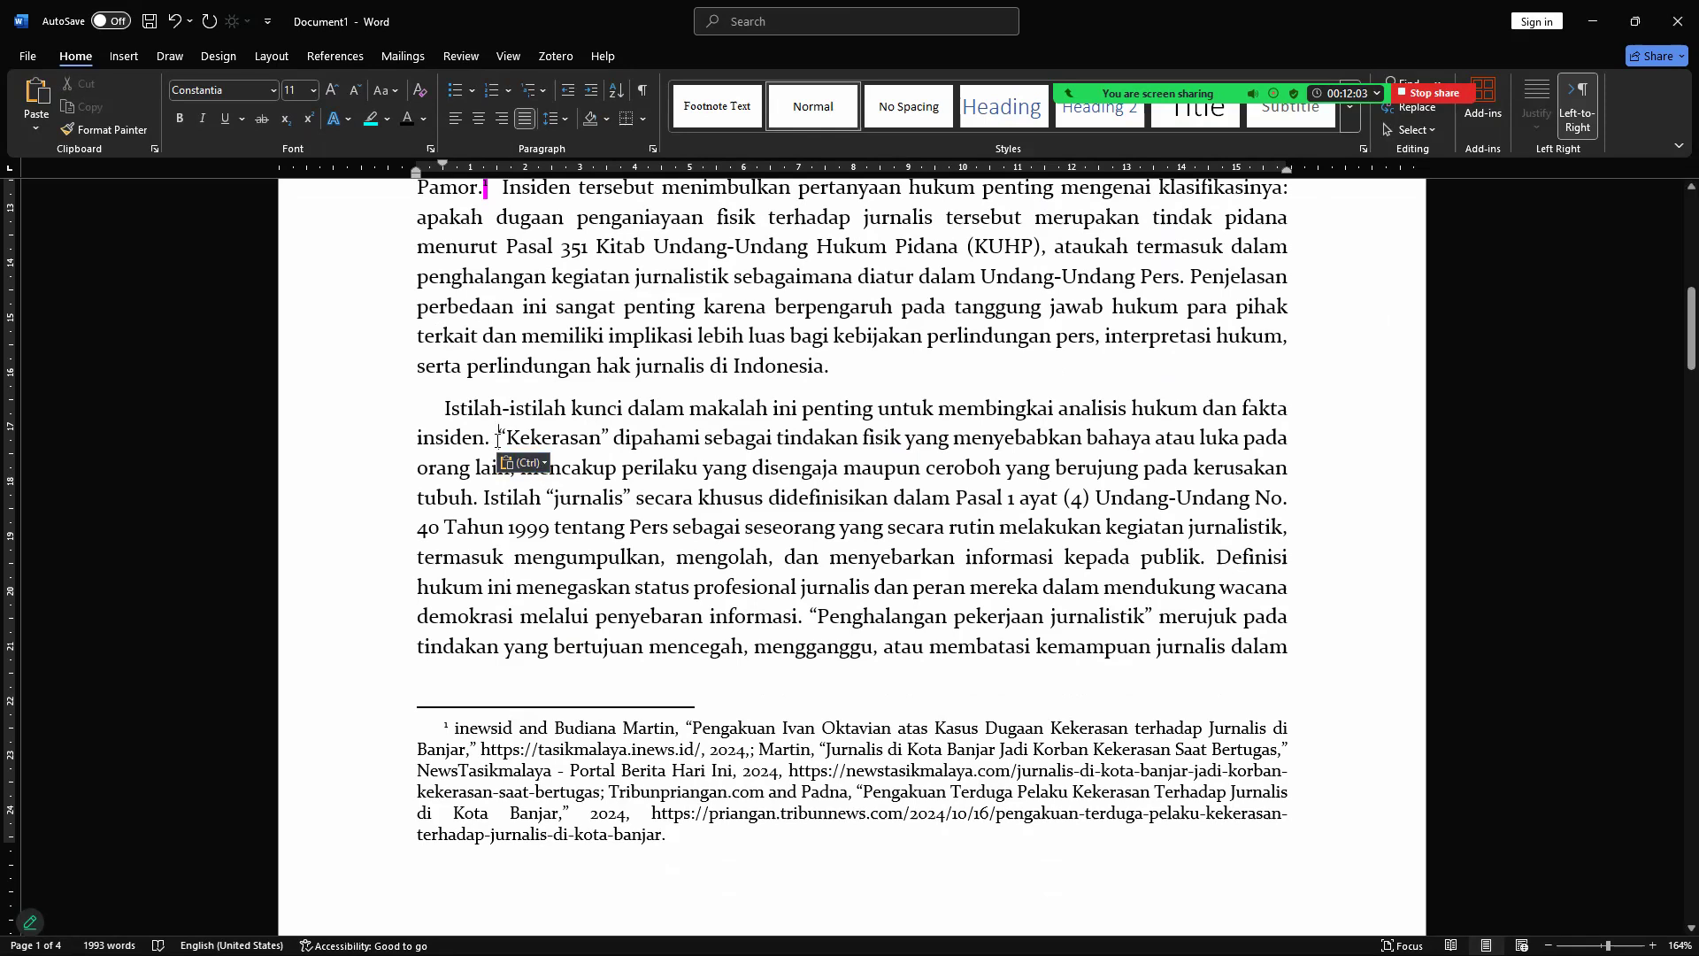
pyautogui.hotkey('ctrl', 'v')
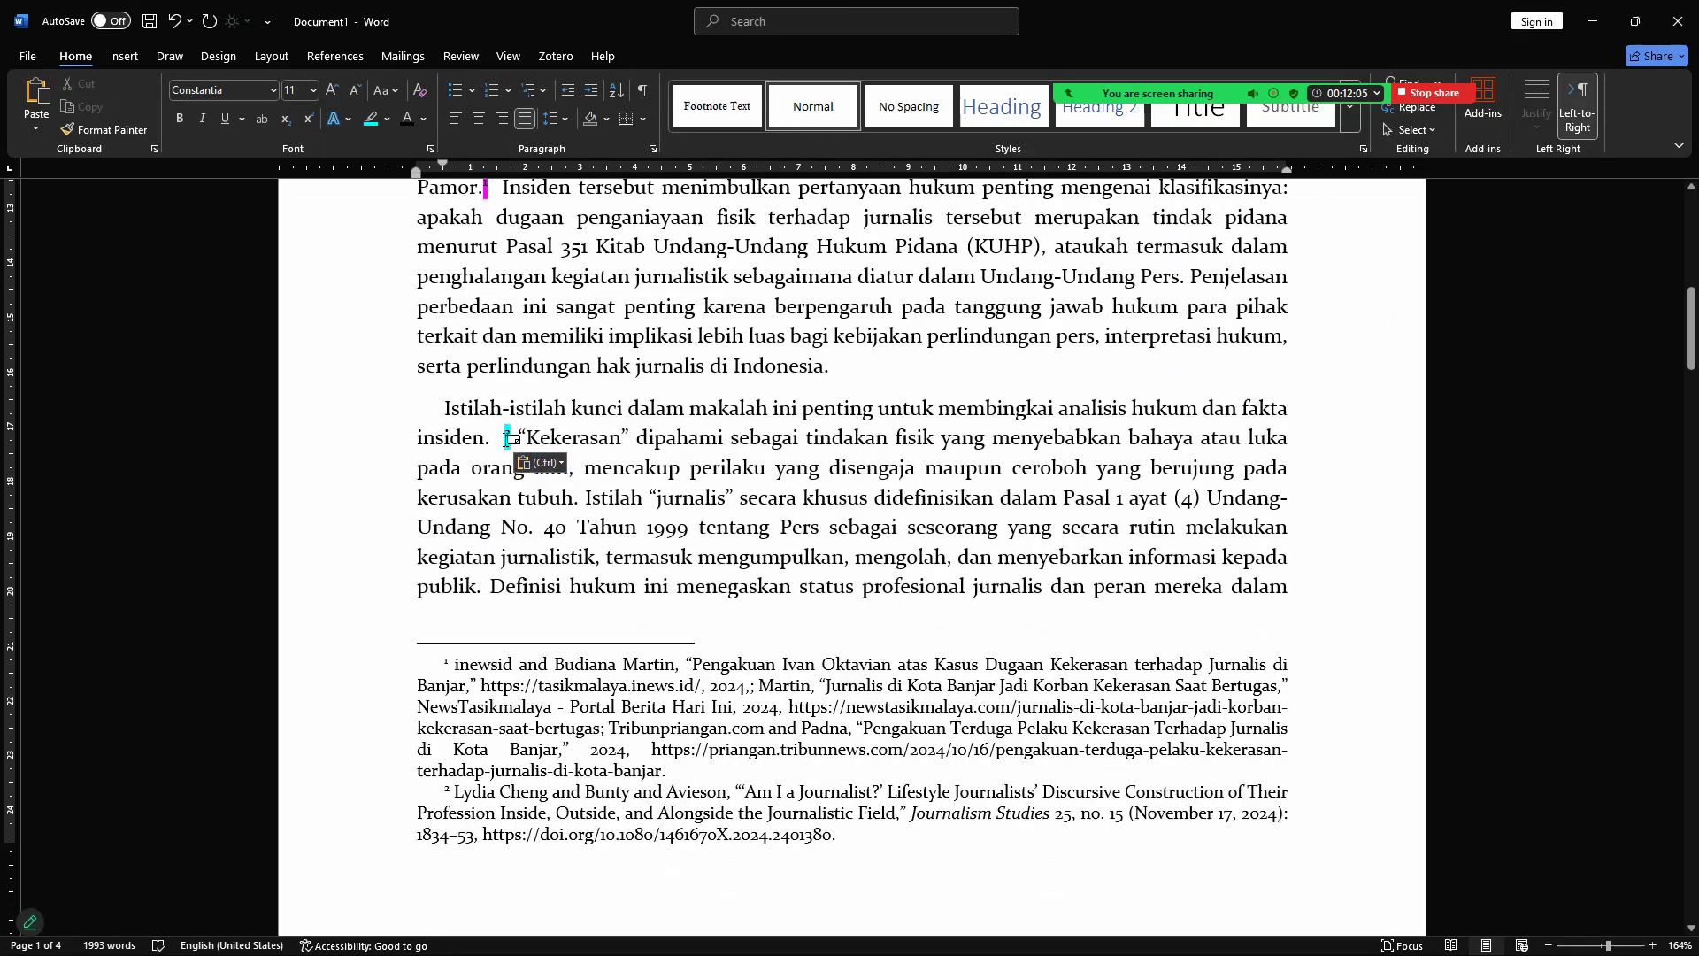
pyautogui.click(507, 439)
pyautogui.press('BackSpace')
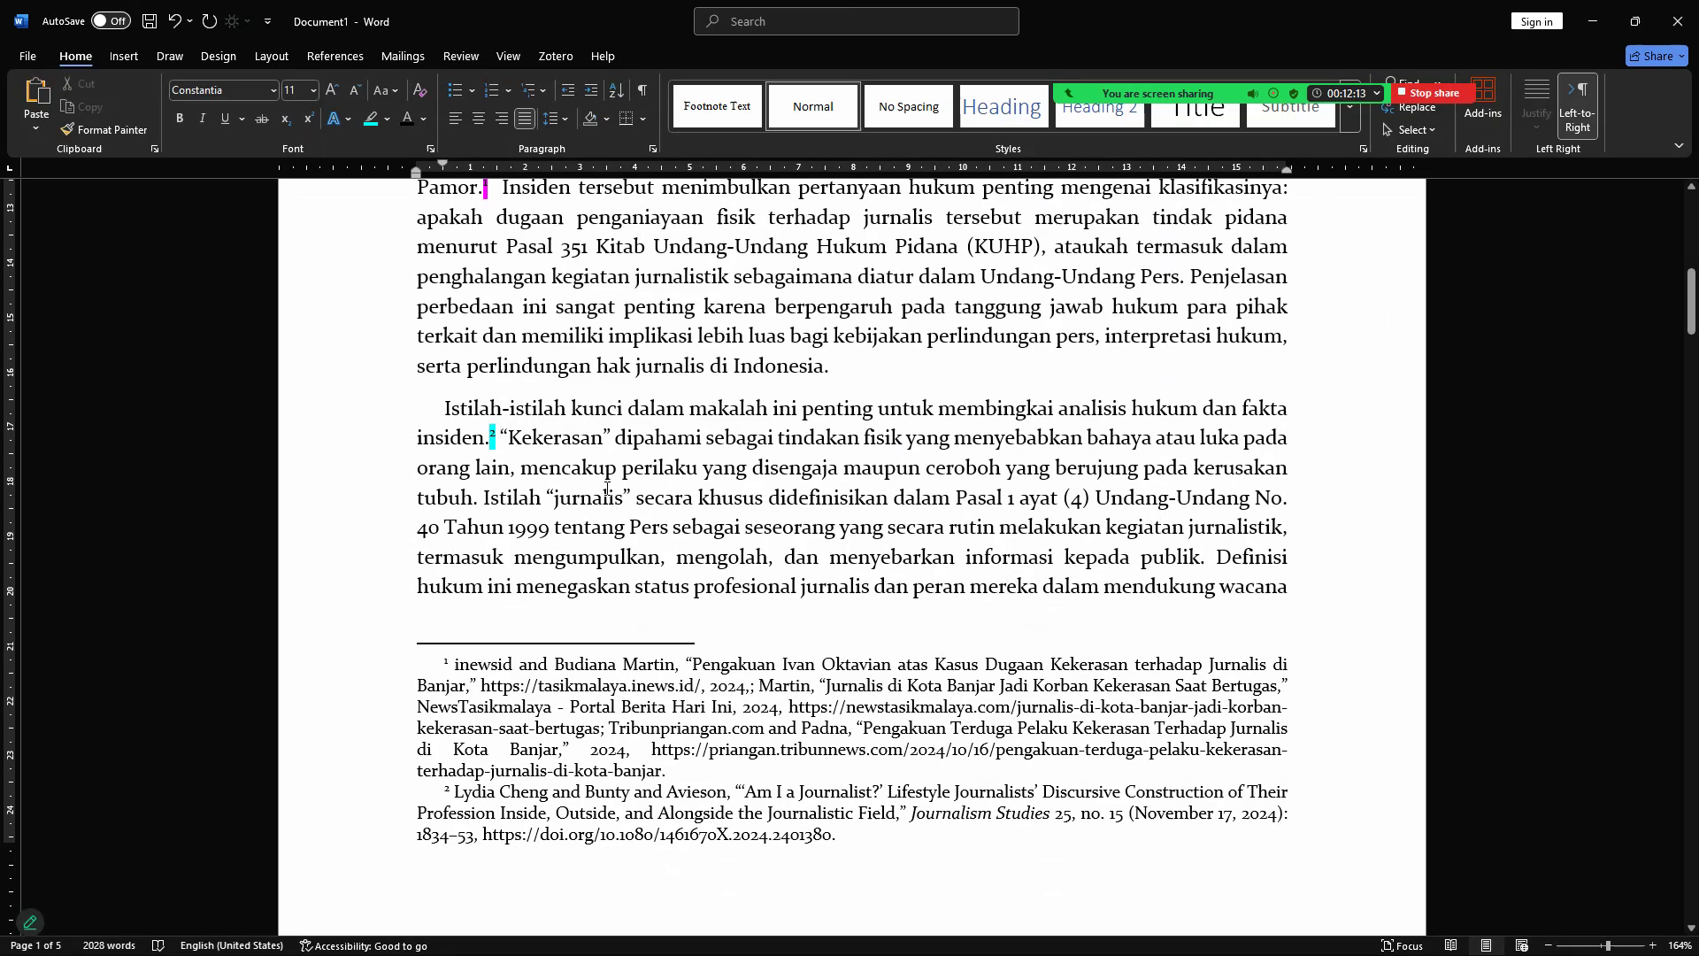
# Step: Replace "membingkai" with "membedah" in the first sentence of the "Istilah-istilah kunci" paragraph
pyautogui.scroll(-2, 608, 487)
pyautogui.scroll(3, 608, 487)
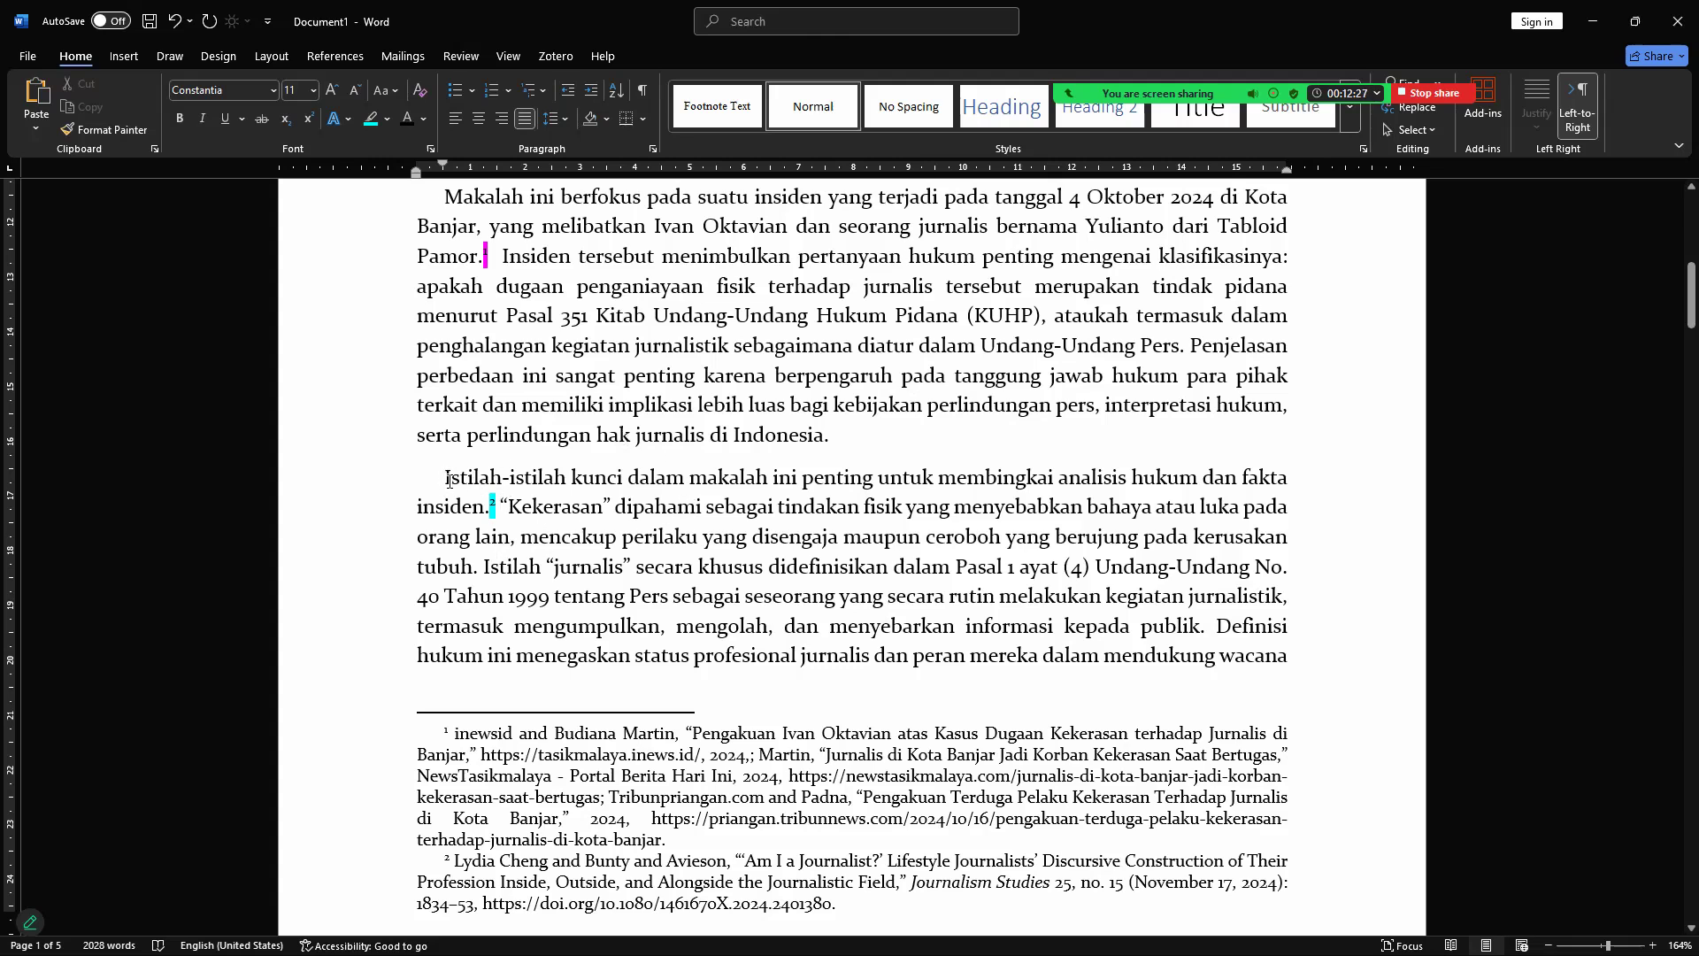
pyautogui.moveTo(447, 477); pyautogui.dragTo(689, 478)
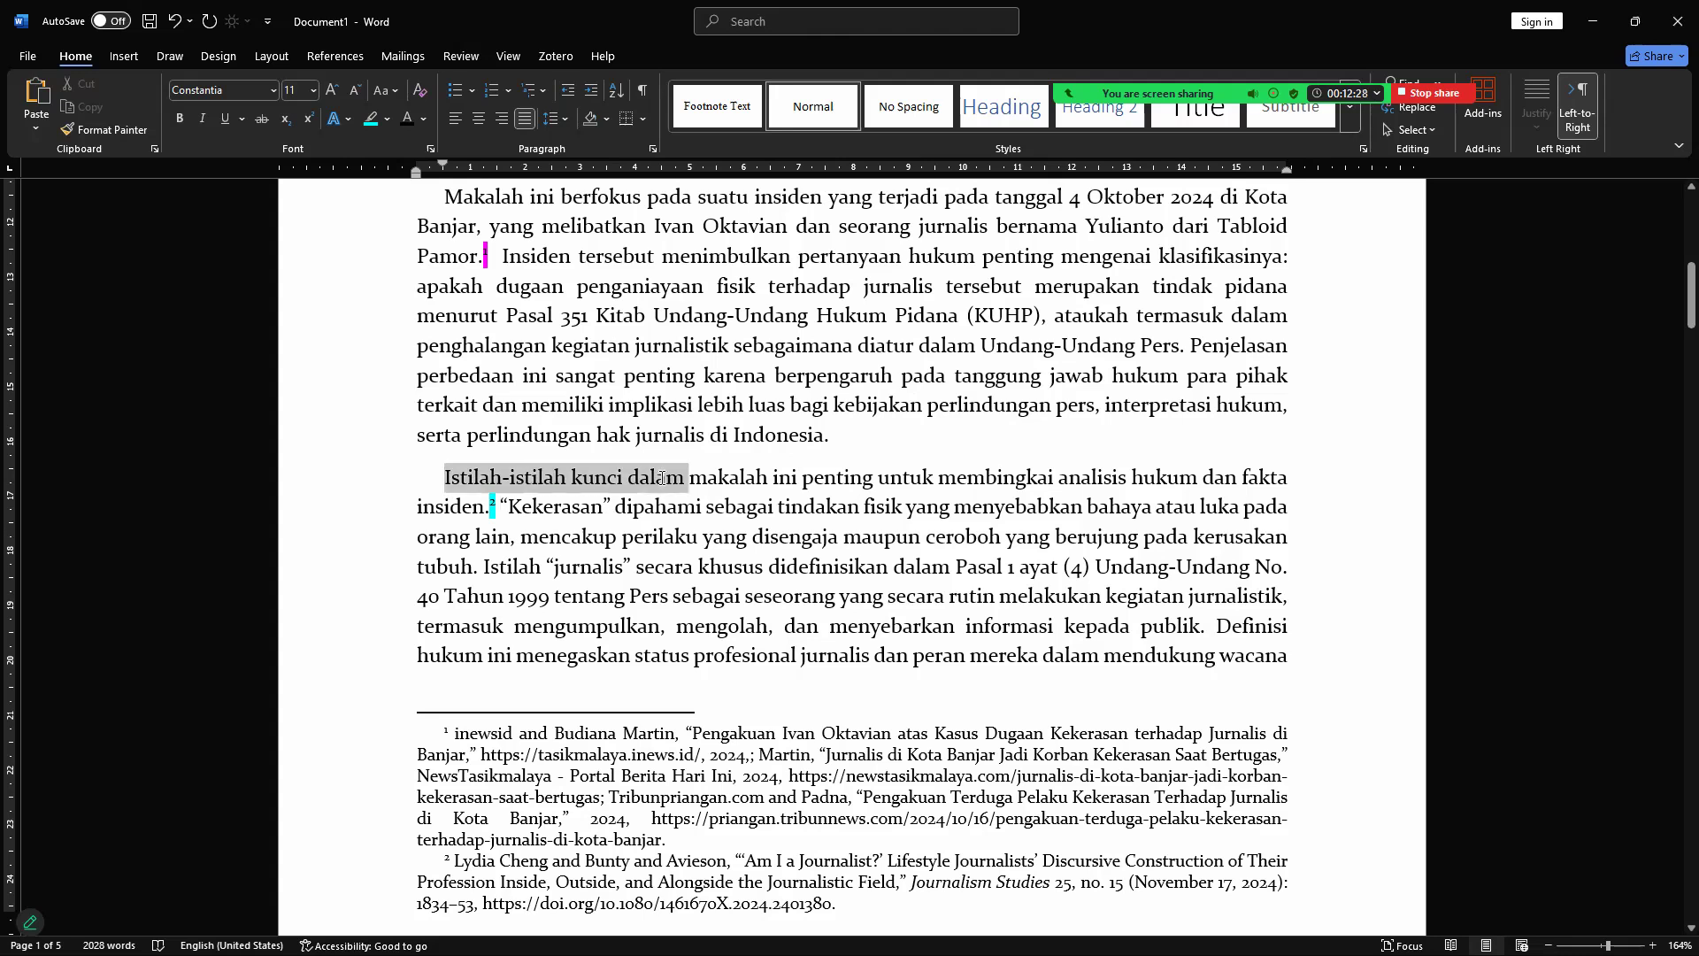
pyautogui.click(825, 482)
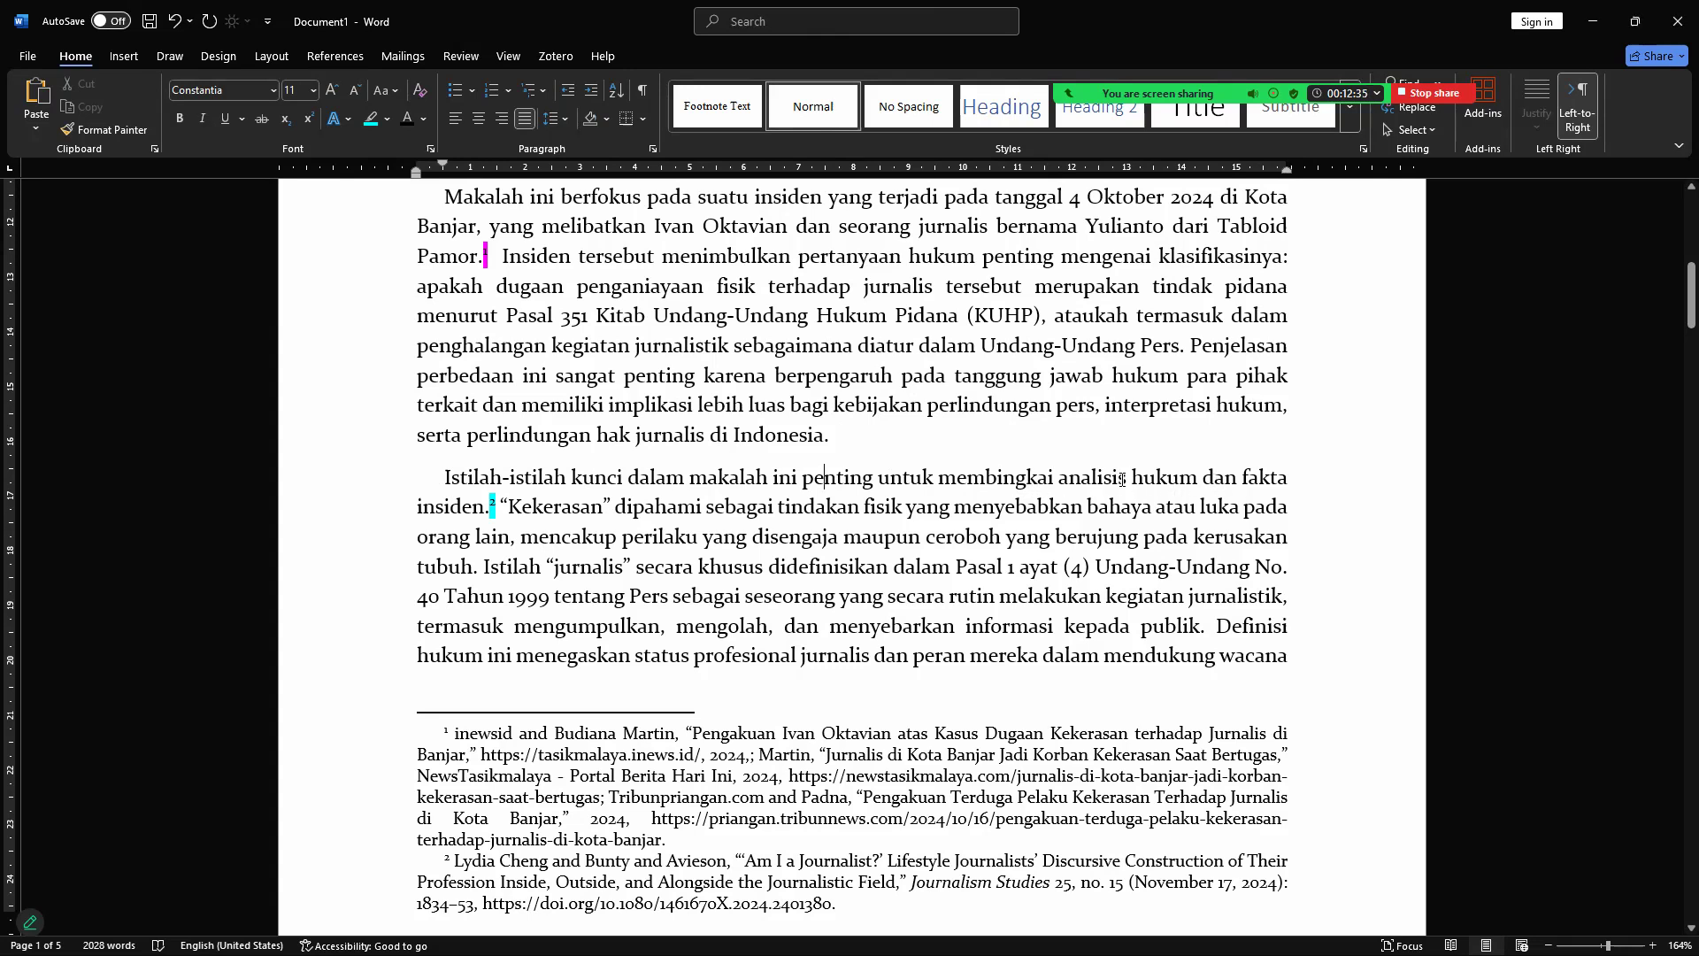
pyautogui.moveTo(939, 479); pyautogui.dragTo(1055, 480)
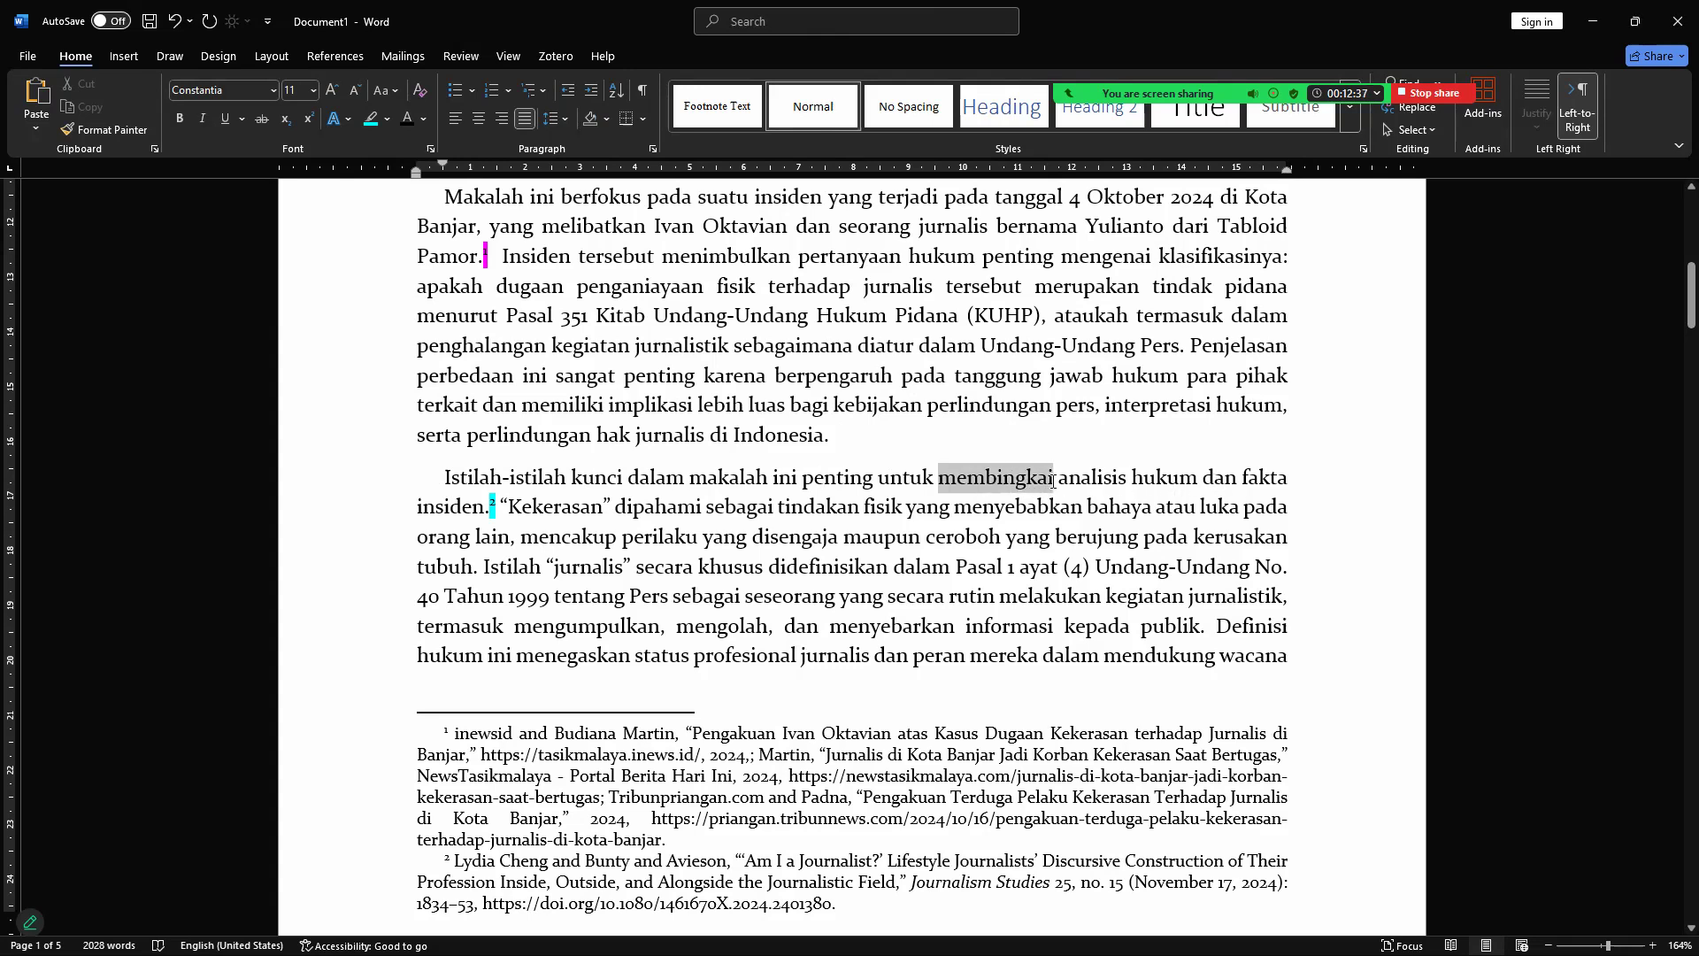
pyautogui.write('membe')
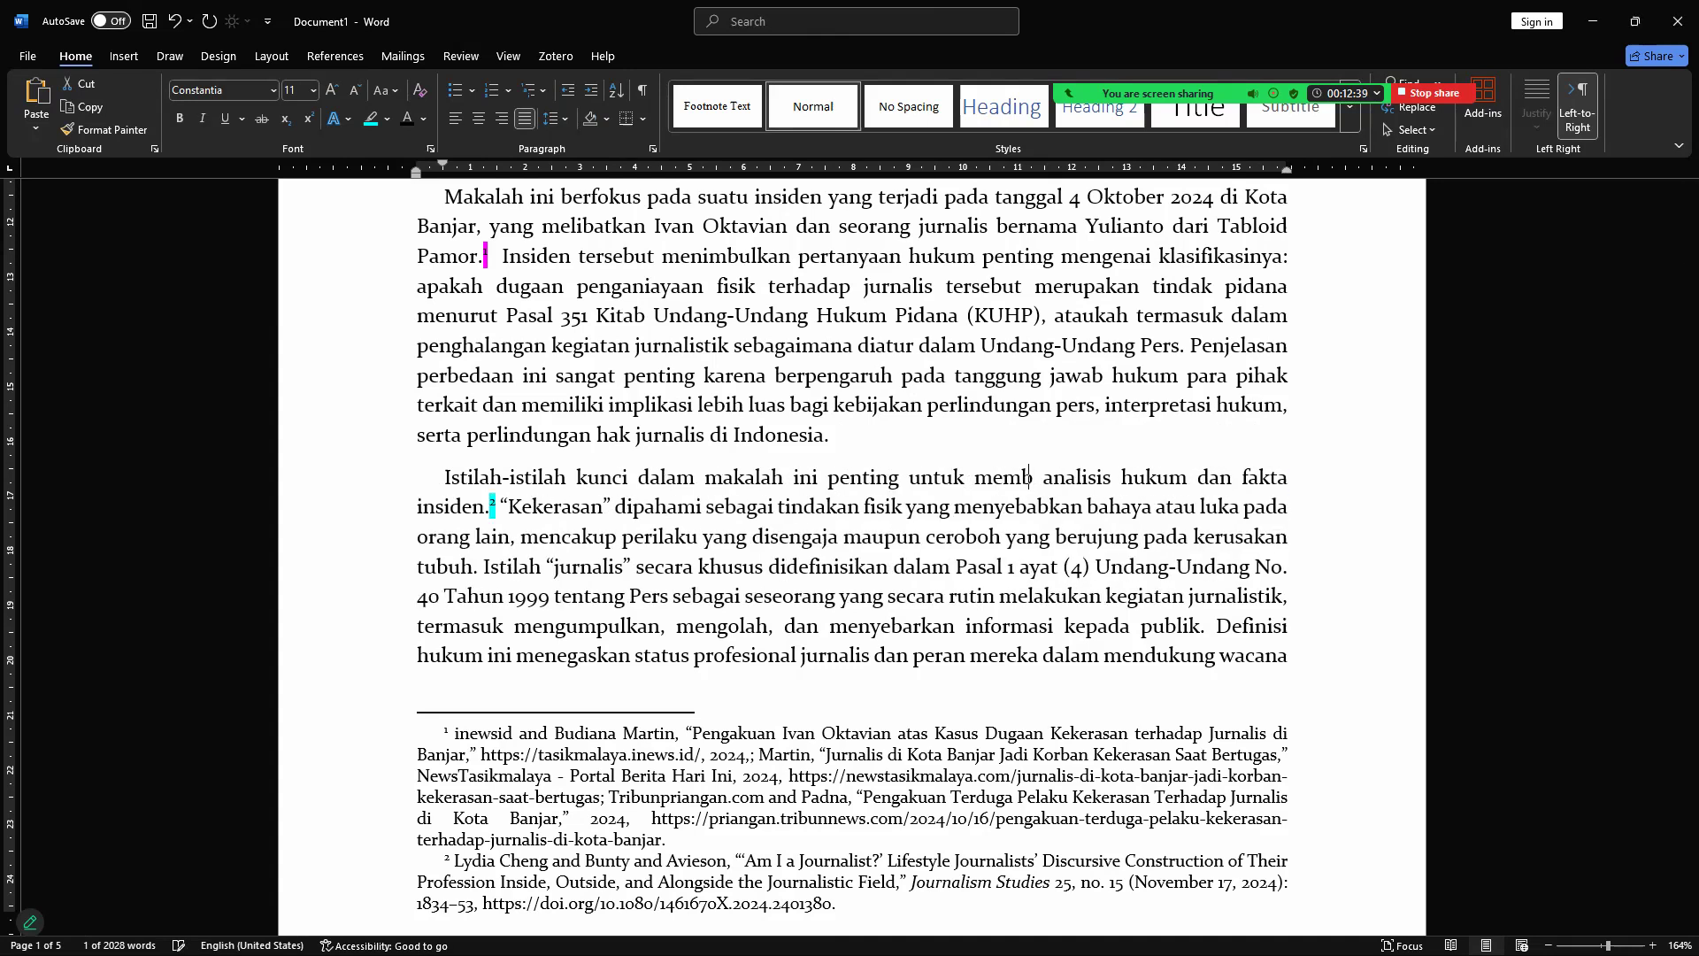
pyautogui.write('dah')
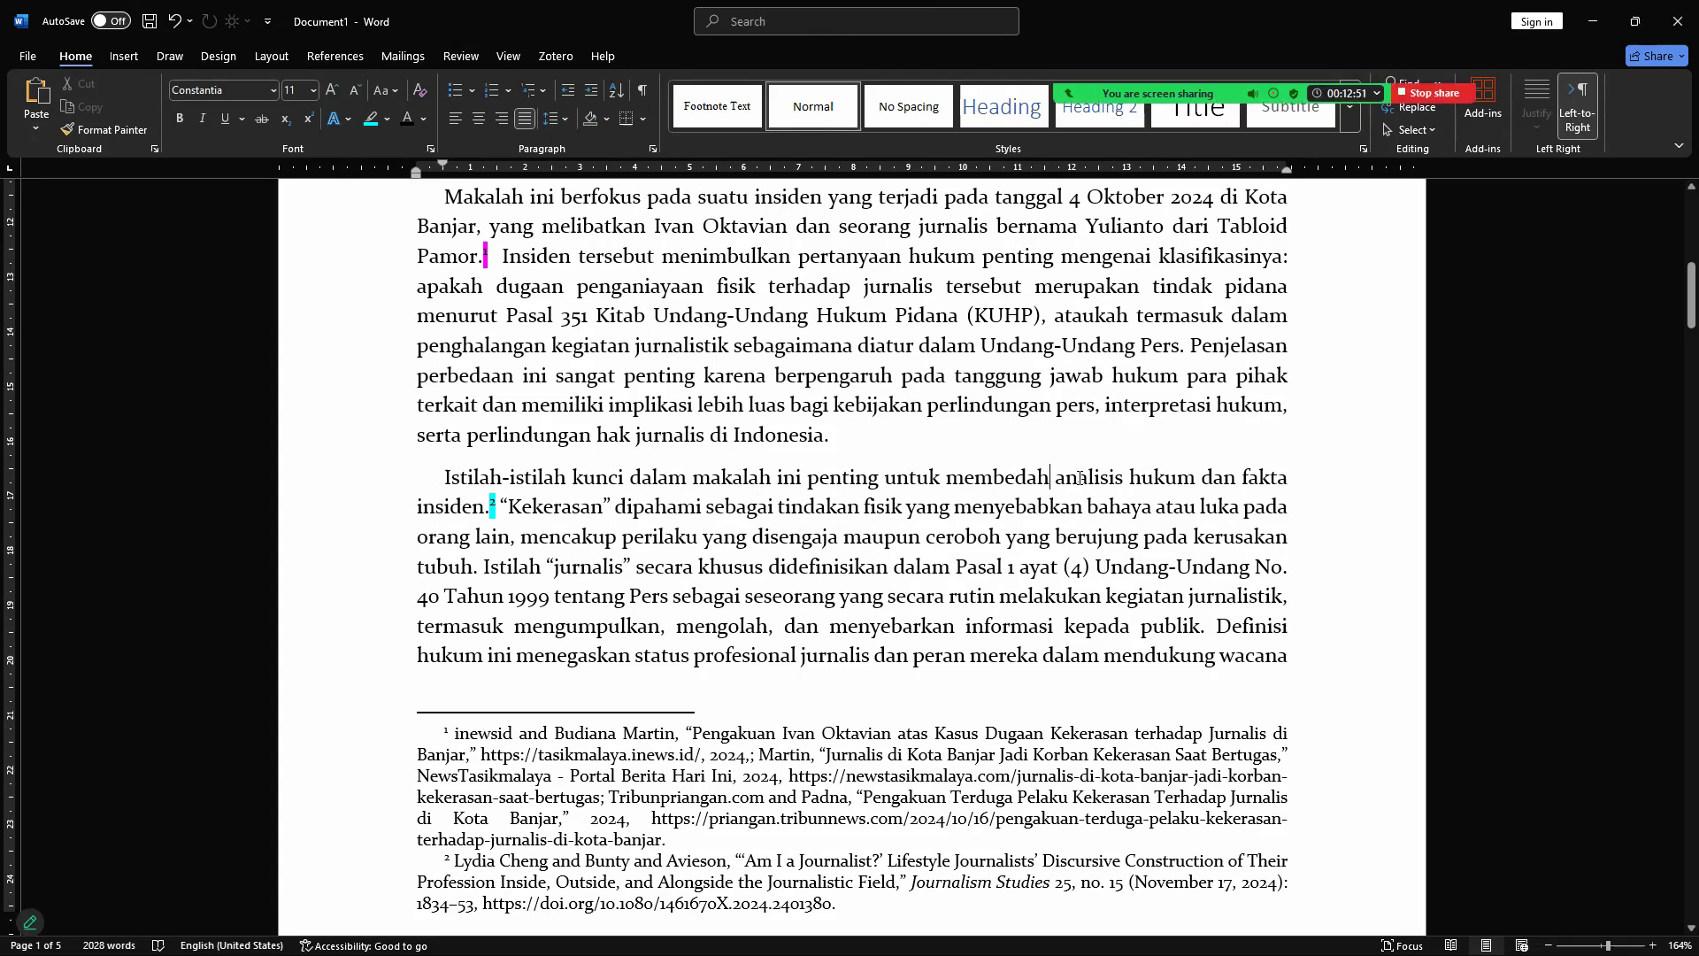
pyautogui.moveTo(1056, 477); pyautogui.dragTo(1123, 479)
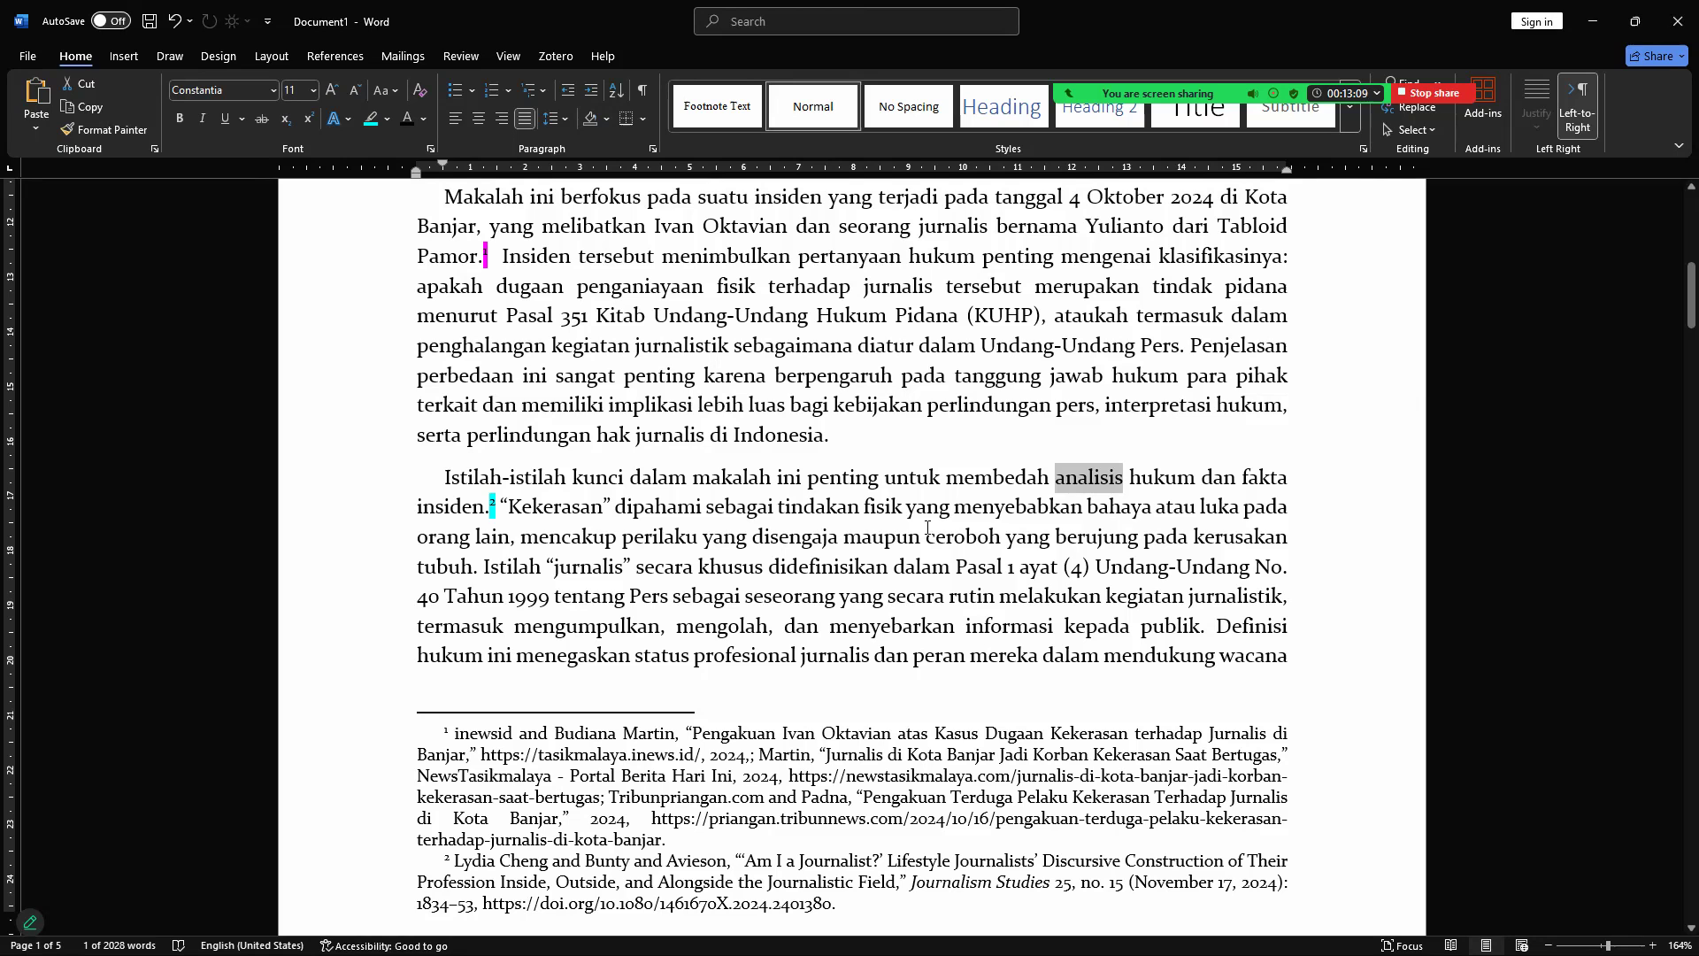
# Step: Insert "Penjelasan berkaitan dengan istilah" before "Kekerasan" at the start of the sentence following footnote 2
pyautogui.click(501, 505)
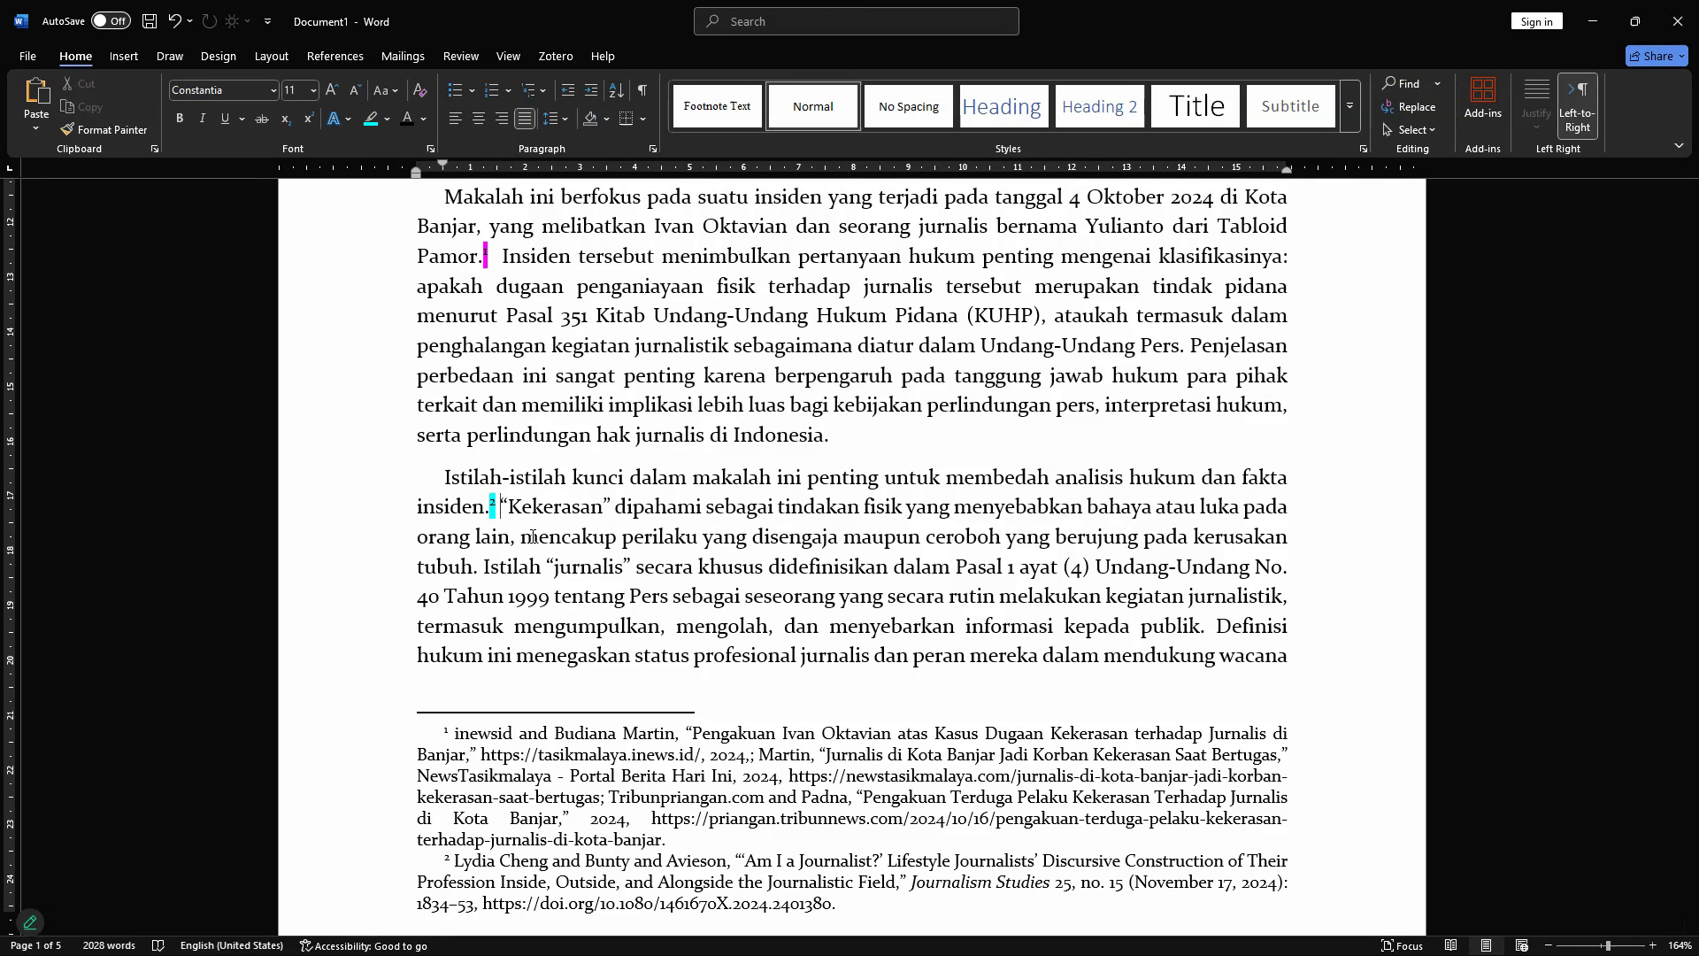
pyautogui.write('de')
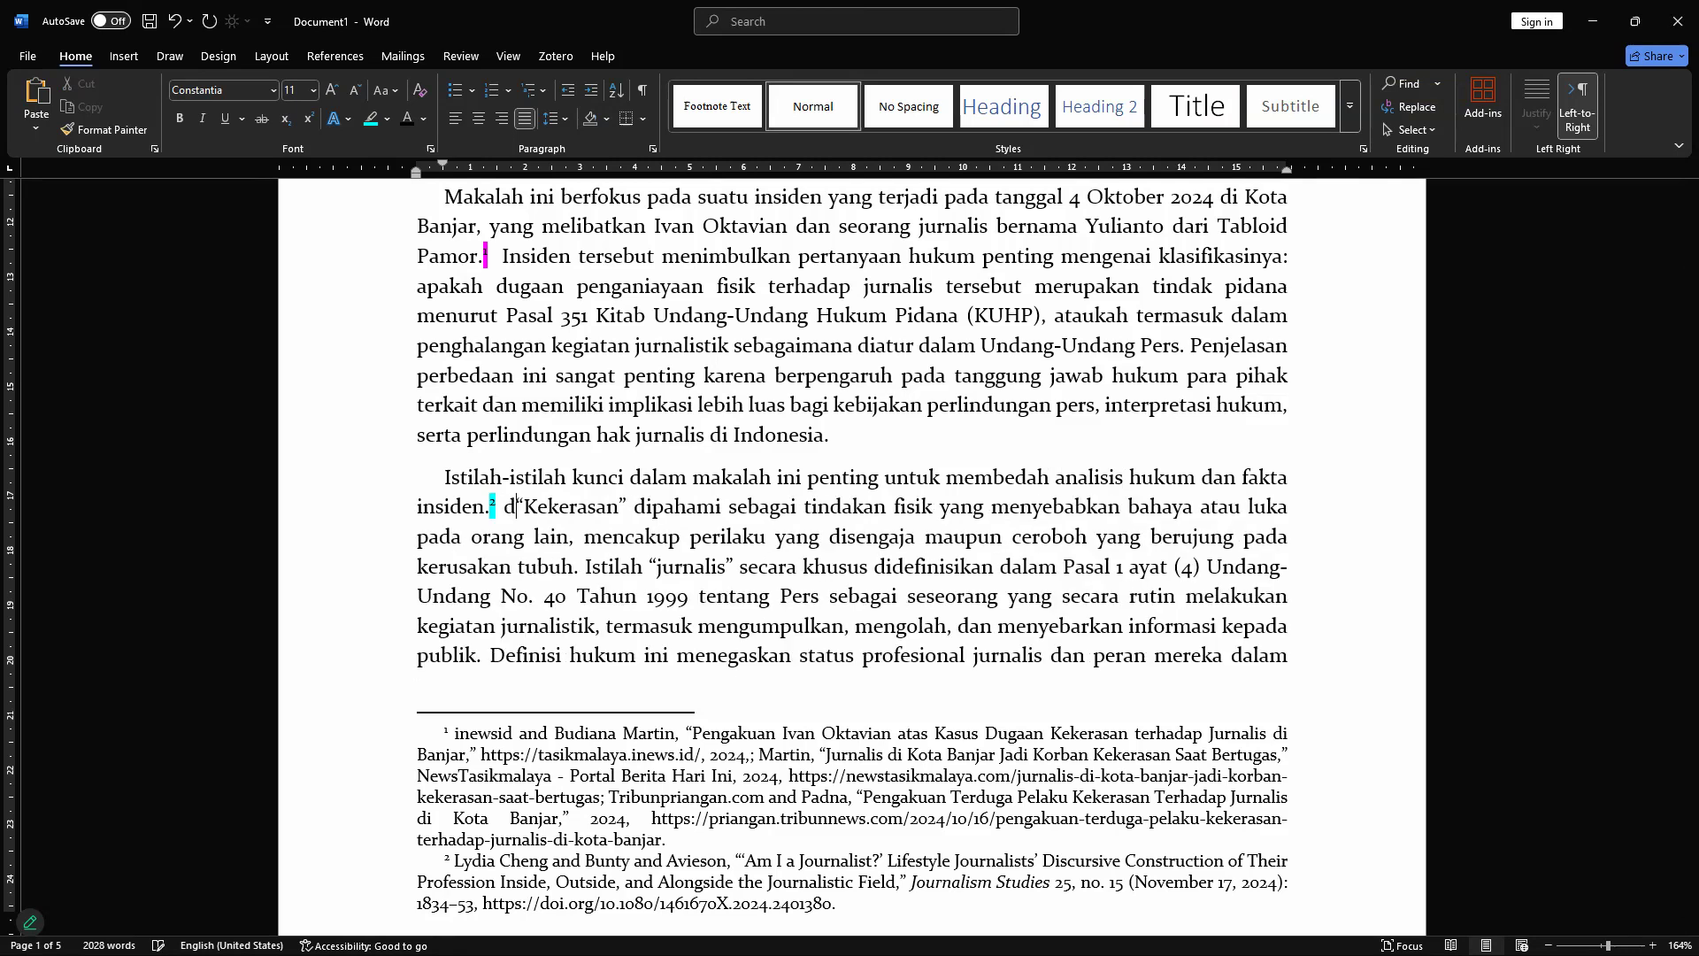
pyautogui.press('BackSpace')
pyautogui.press('BackSpace')
pyautogui.write('penj')
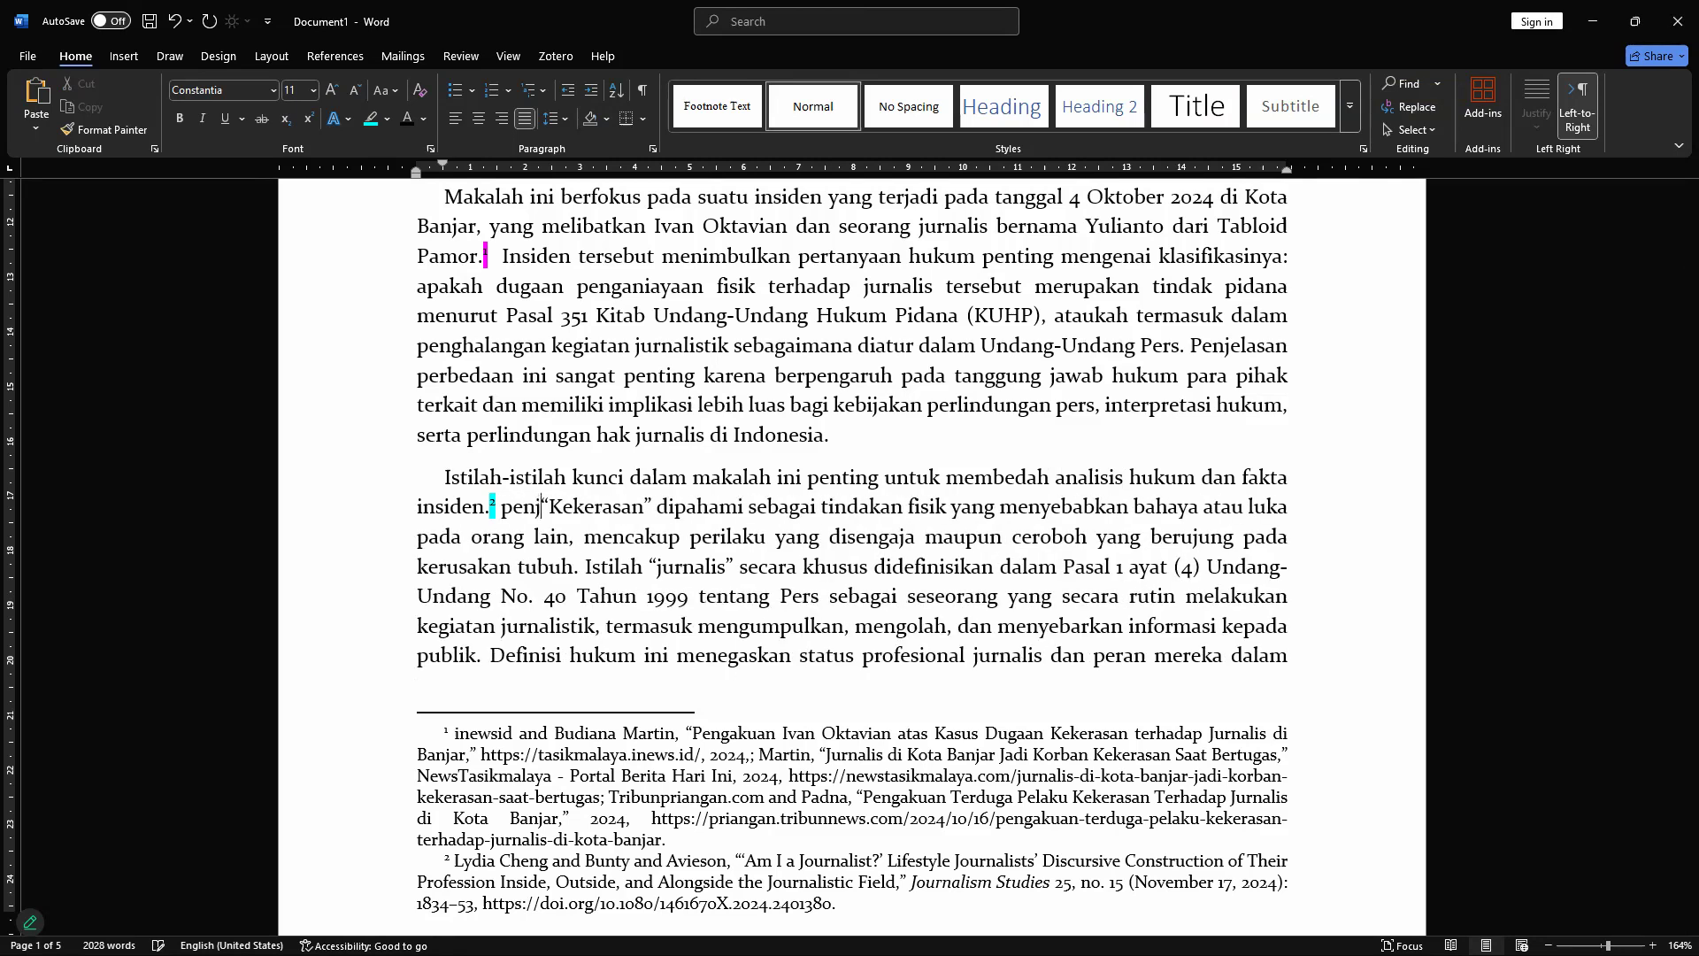
pyautogui.write('elasan b')
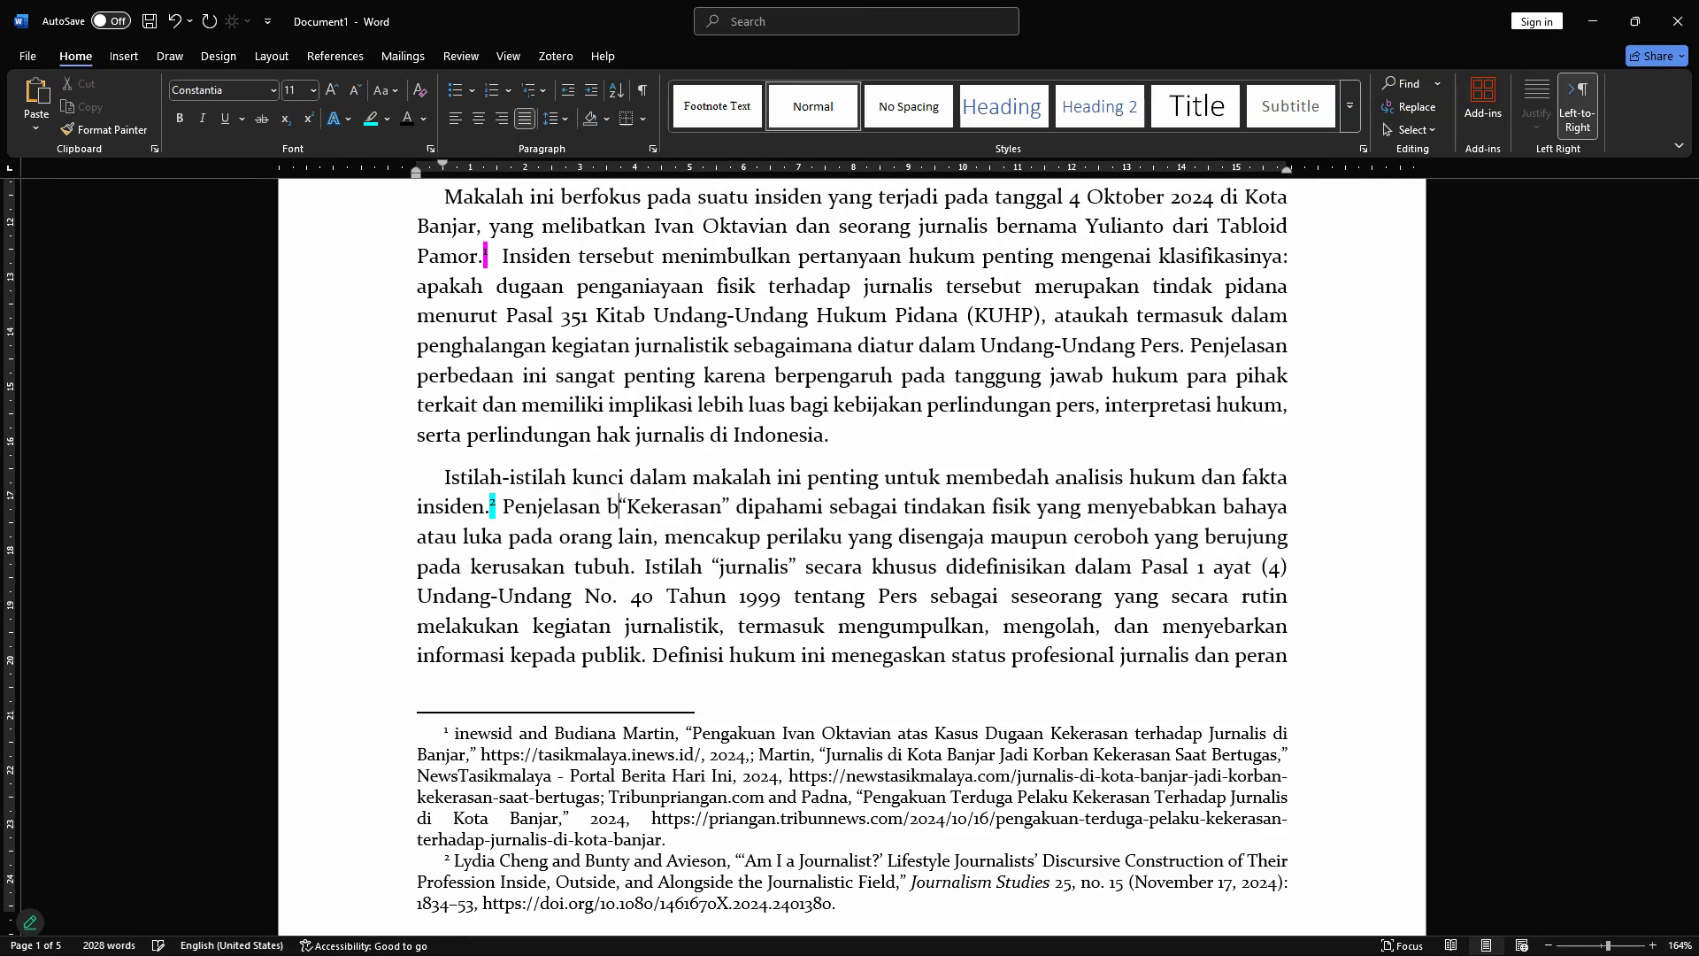
pyautogui.write('erkaitan ')
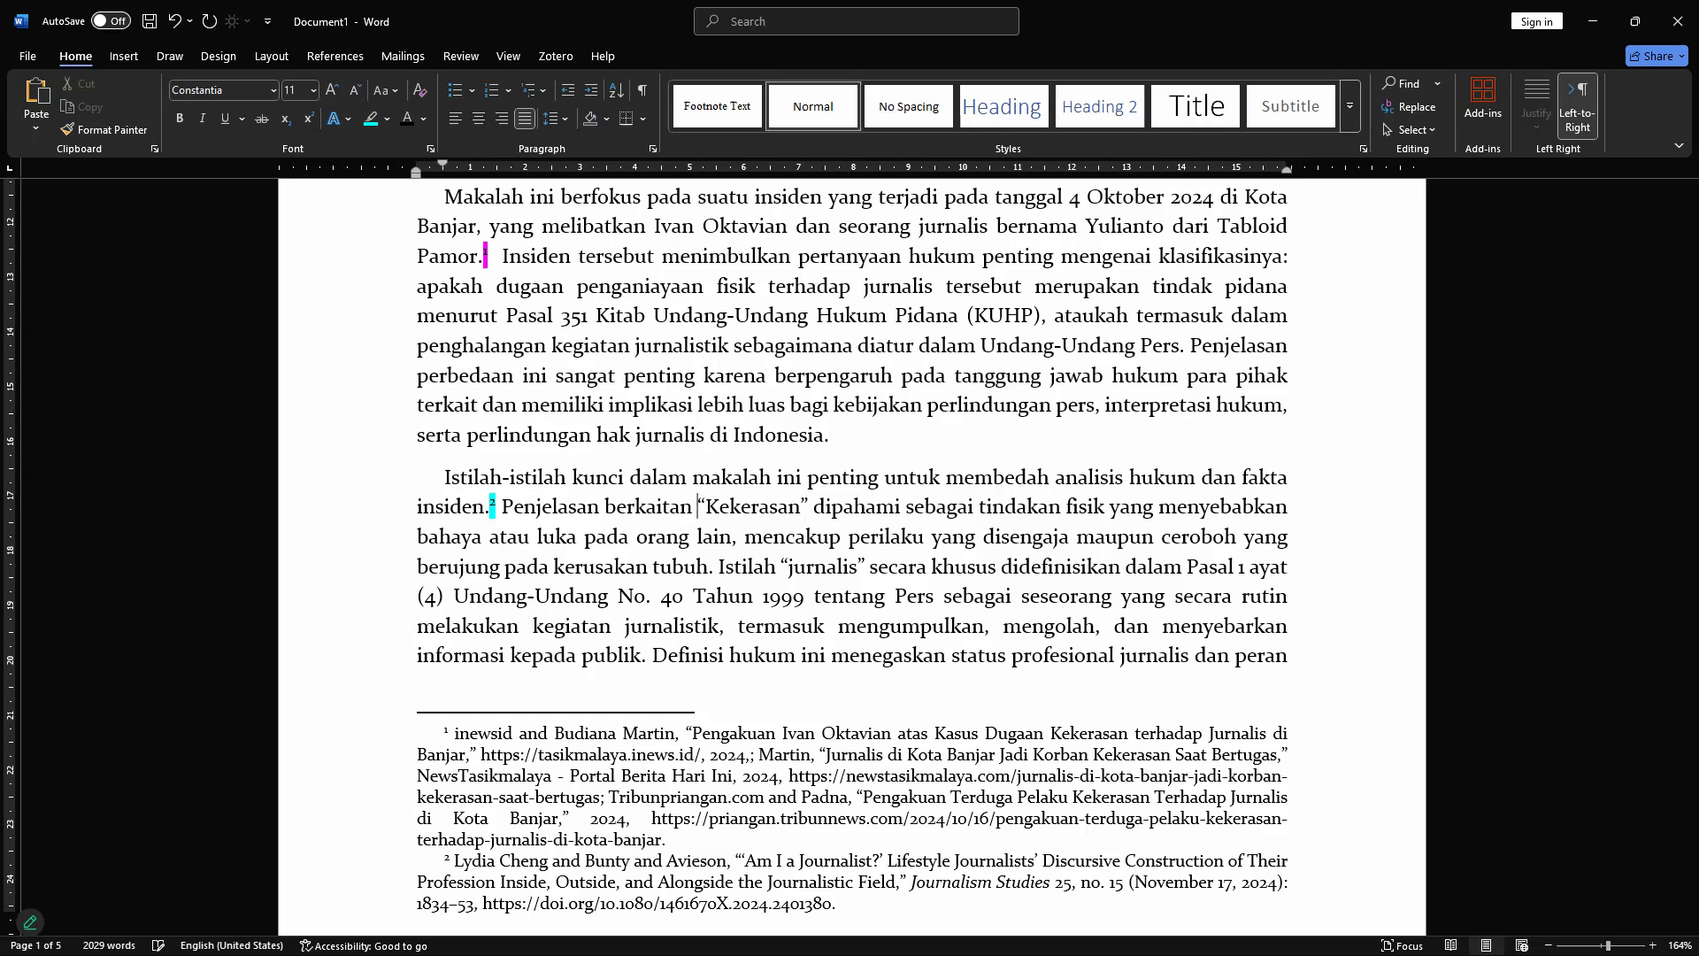
pyautogui.write('dengan ')
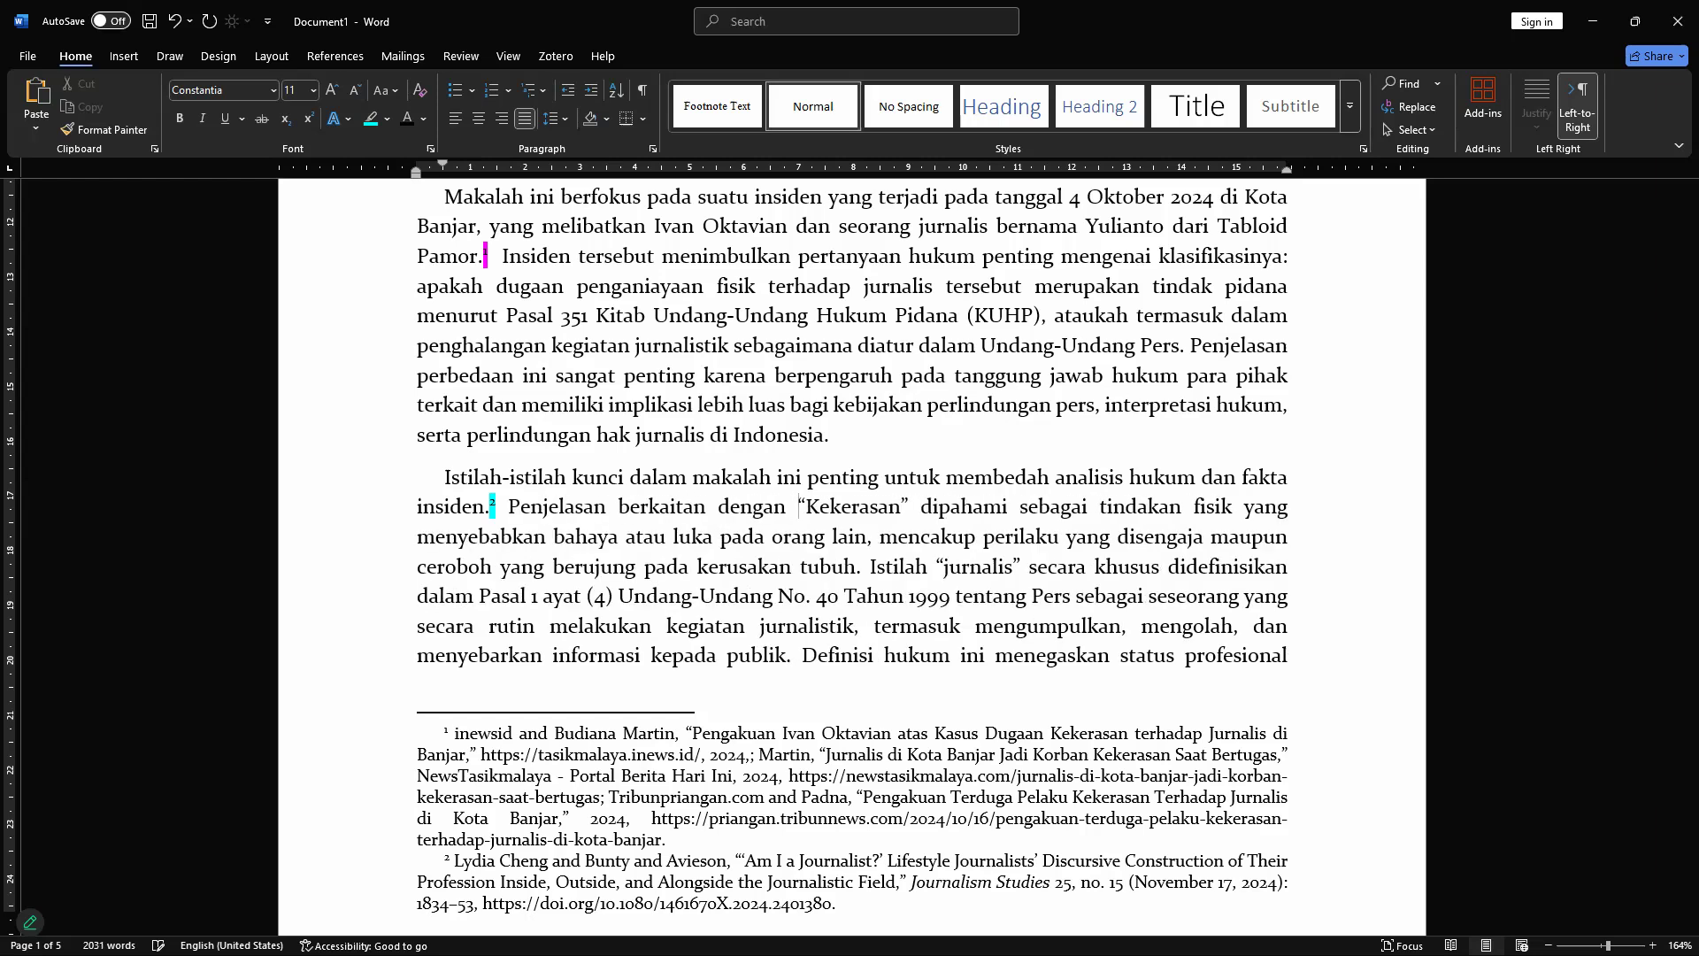
pyautogui.write('istilah')
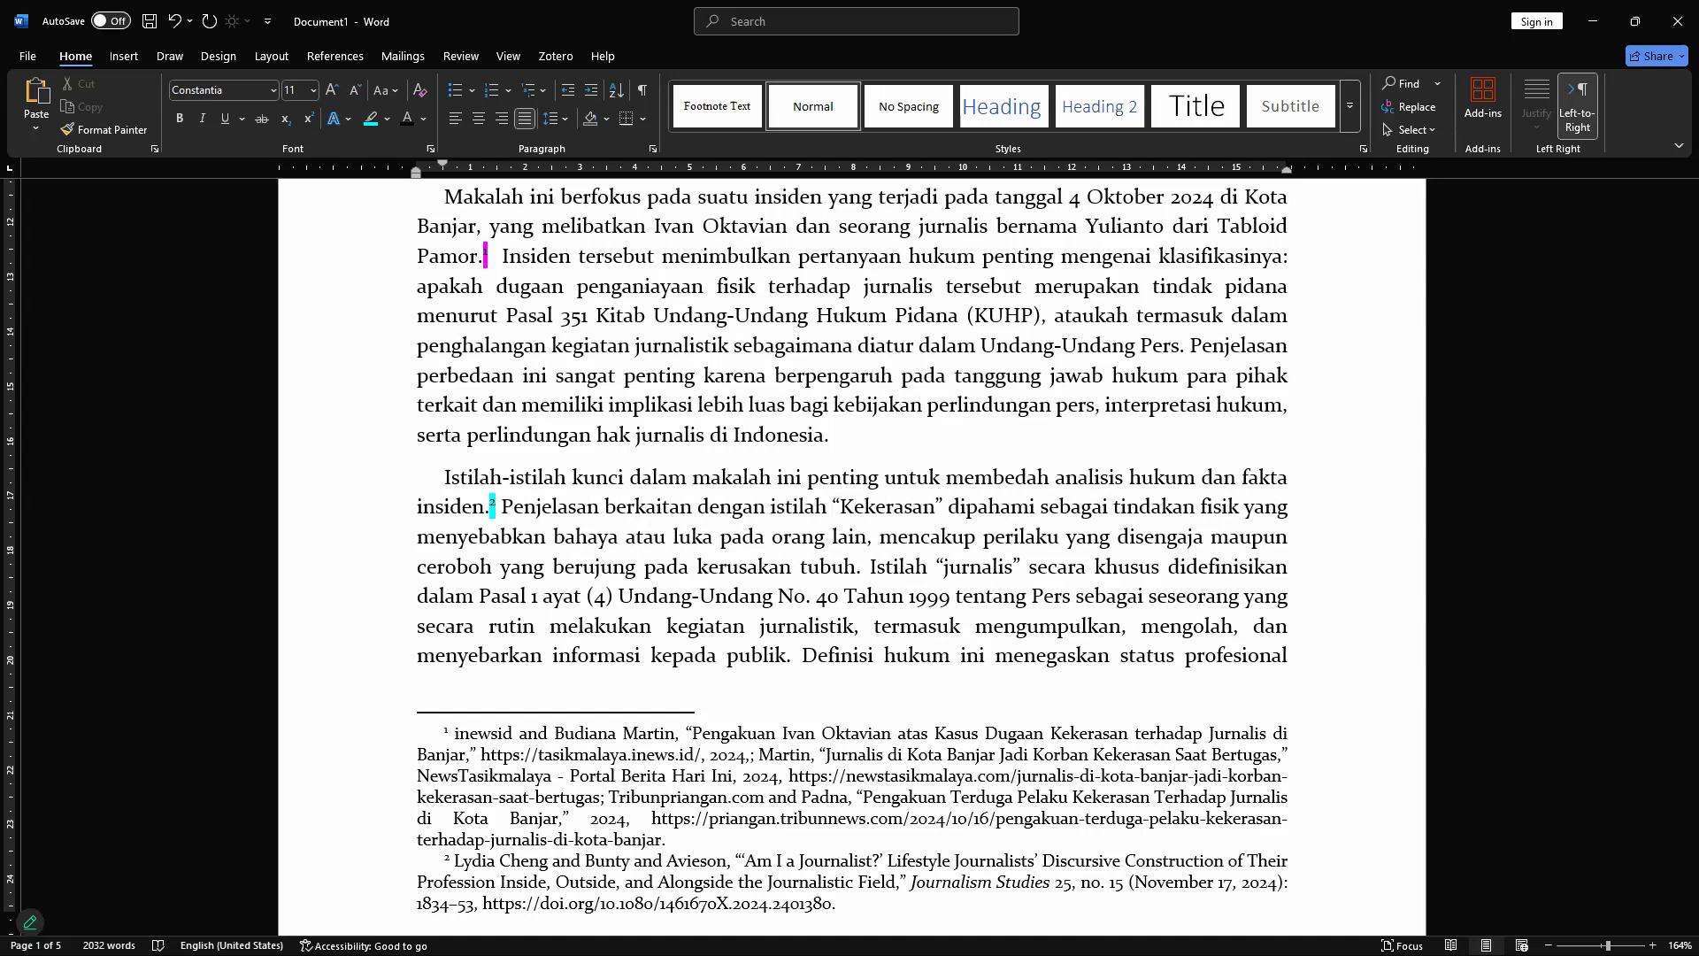
# Step: Replace the inserted word "istilah" before "Kekerasan" with "nomenklatur"
pyautogui.press('BackSpace')
pyautogui.press('BackSpace')
pyautogui.press('BackSpace')
pyautogui.press('BackSpace')
pyautogui.press('BackSpace')
pyautogui.press('BackSpace')
pyautogui.press('BackSpace')
pyautogui.press('BackSpace')
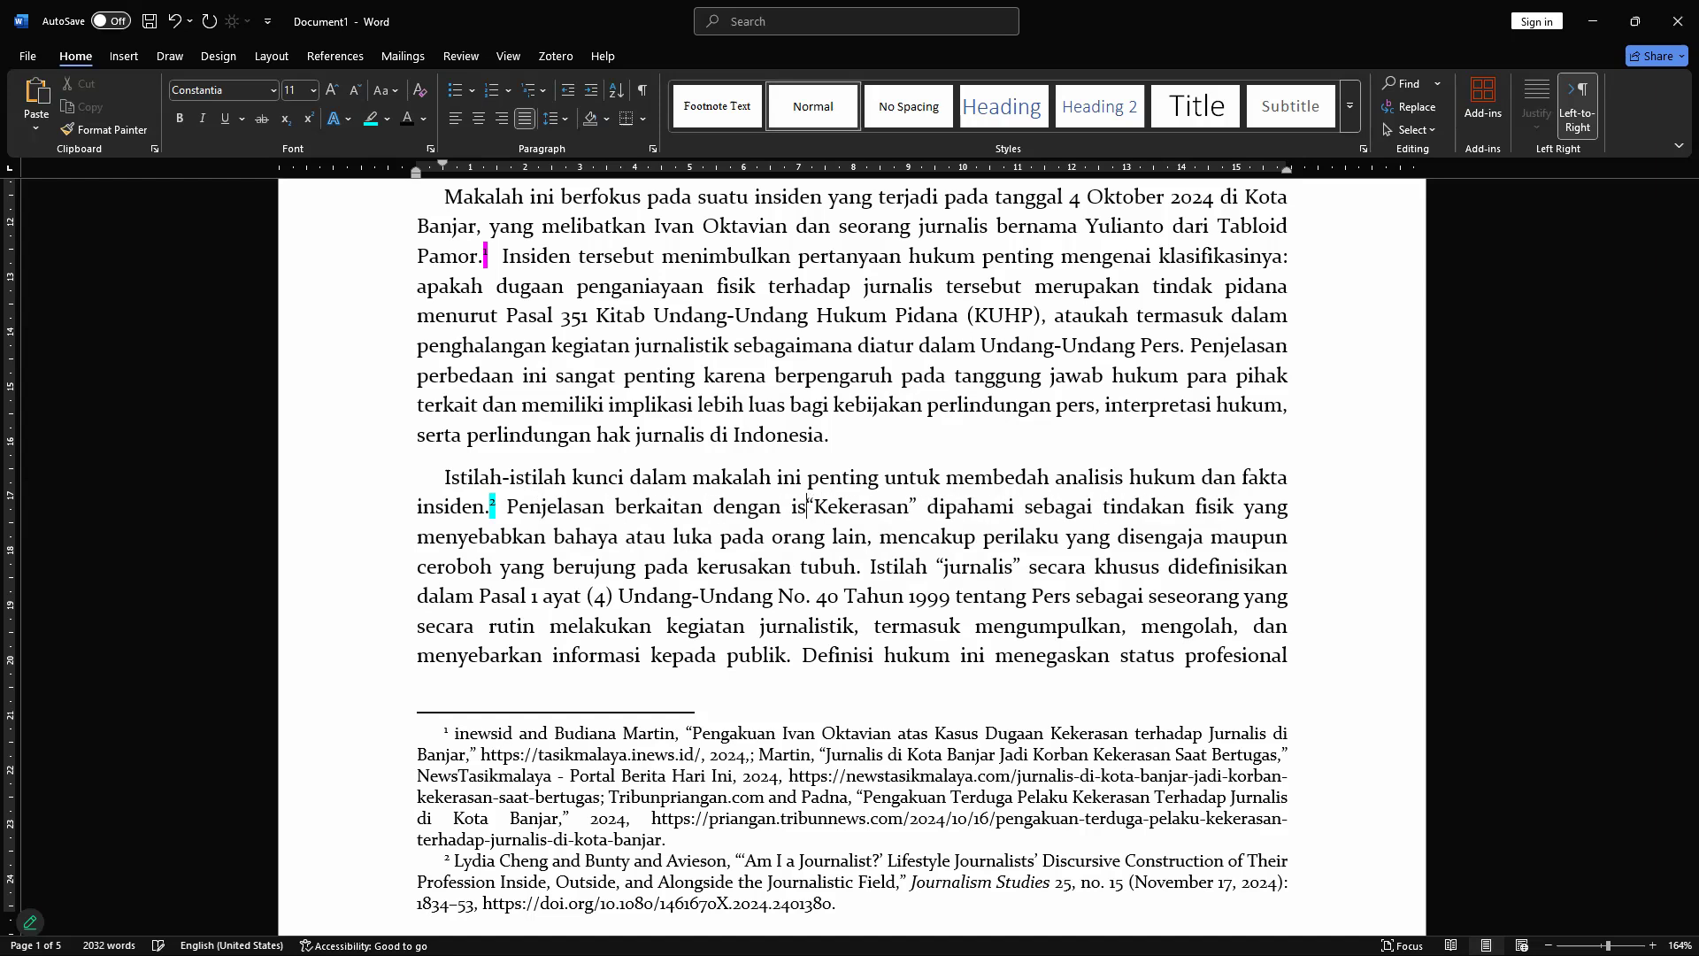
pyautogui.write('nomo')
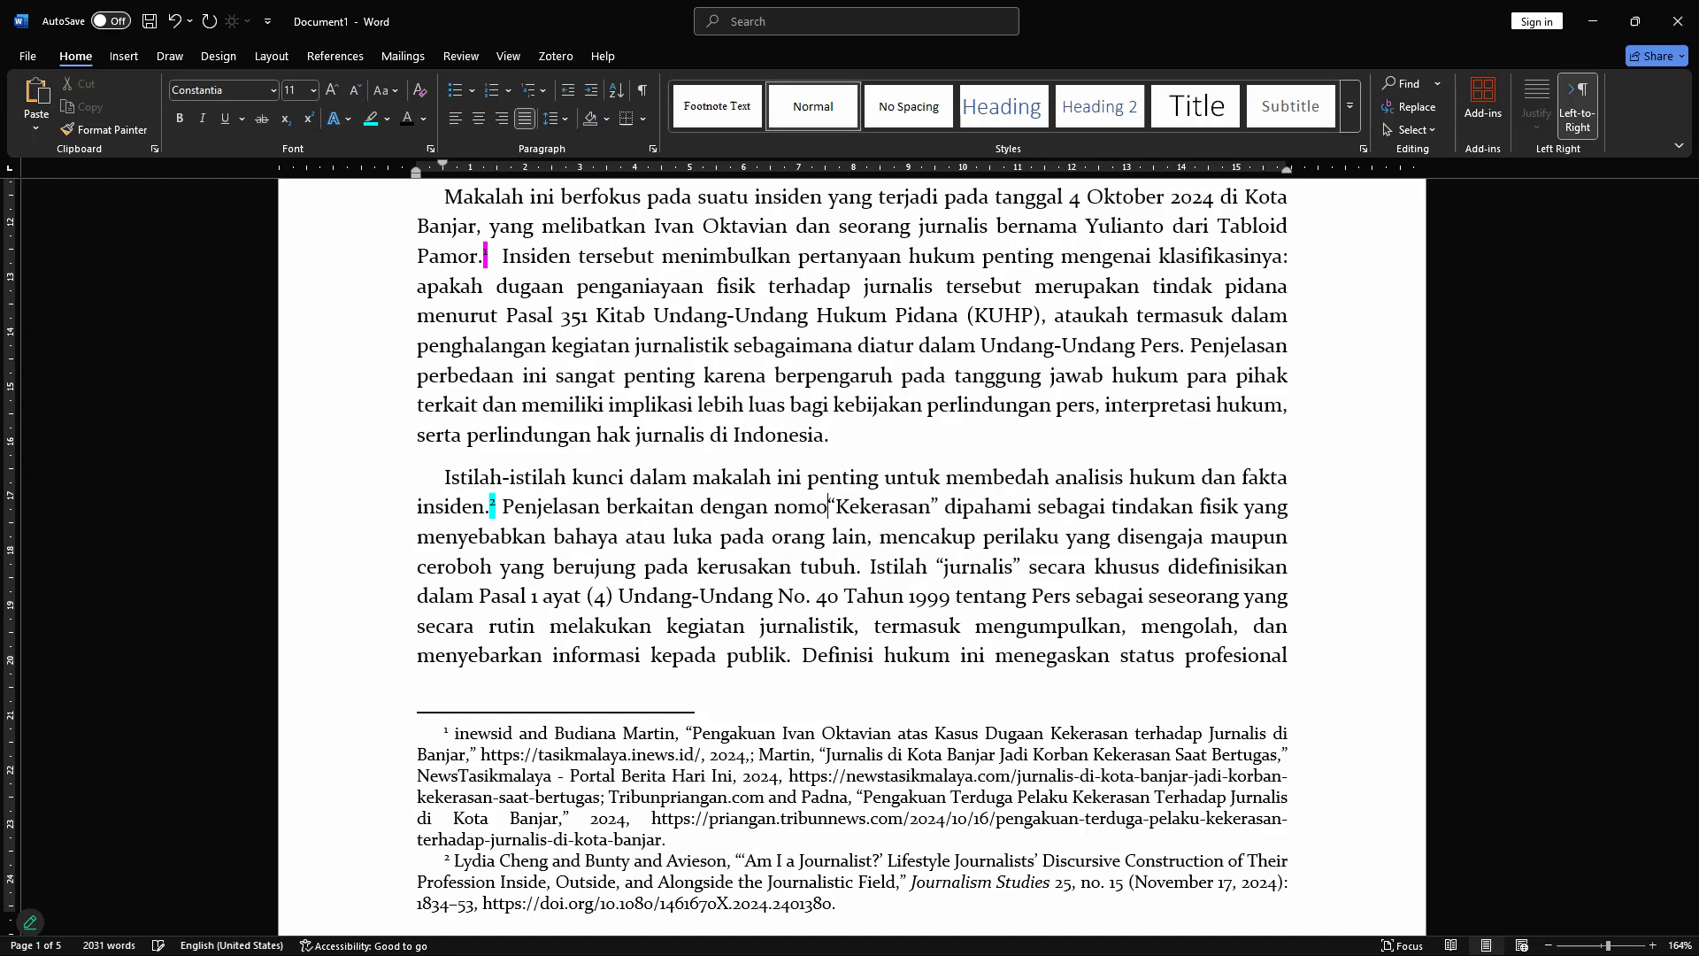
pyautogui.press('BackSpace')
pyautogui.write('en')
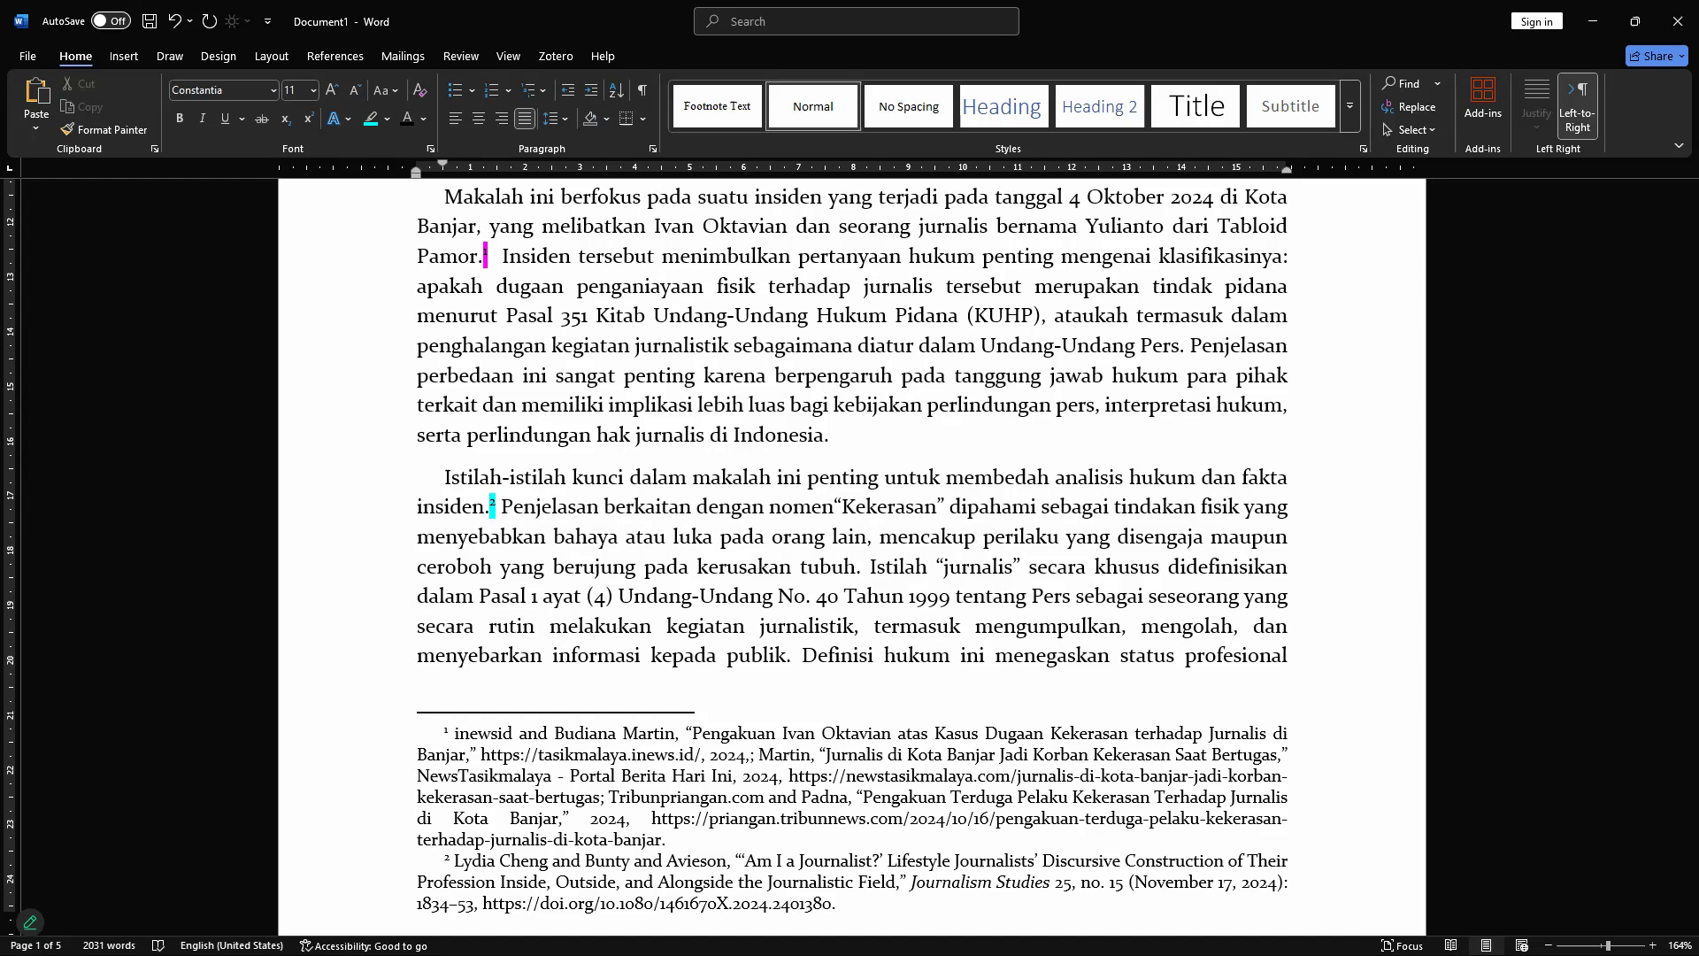
pyautogui.write('klatur')
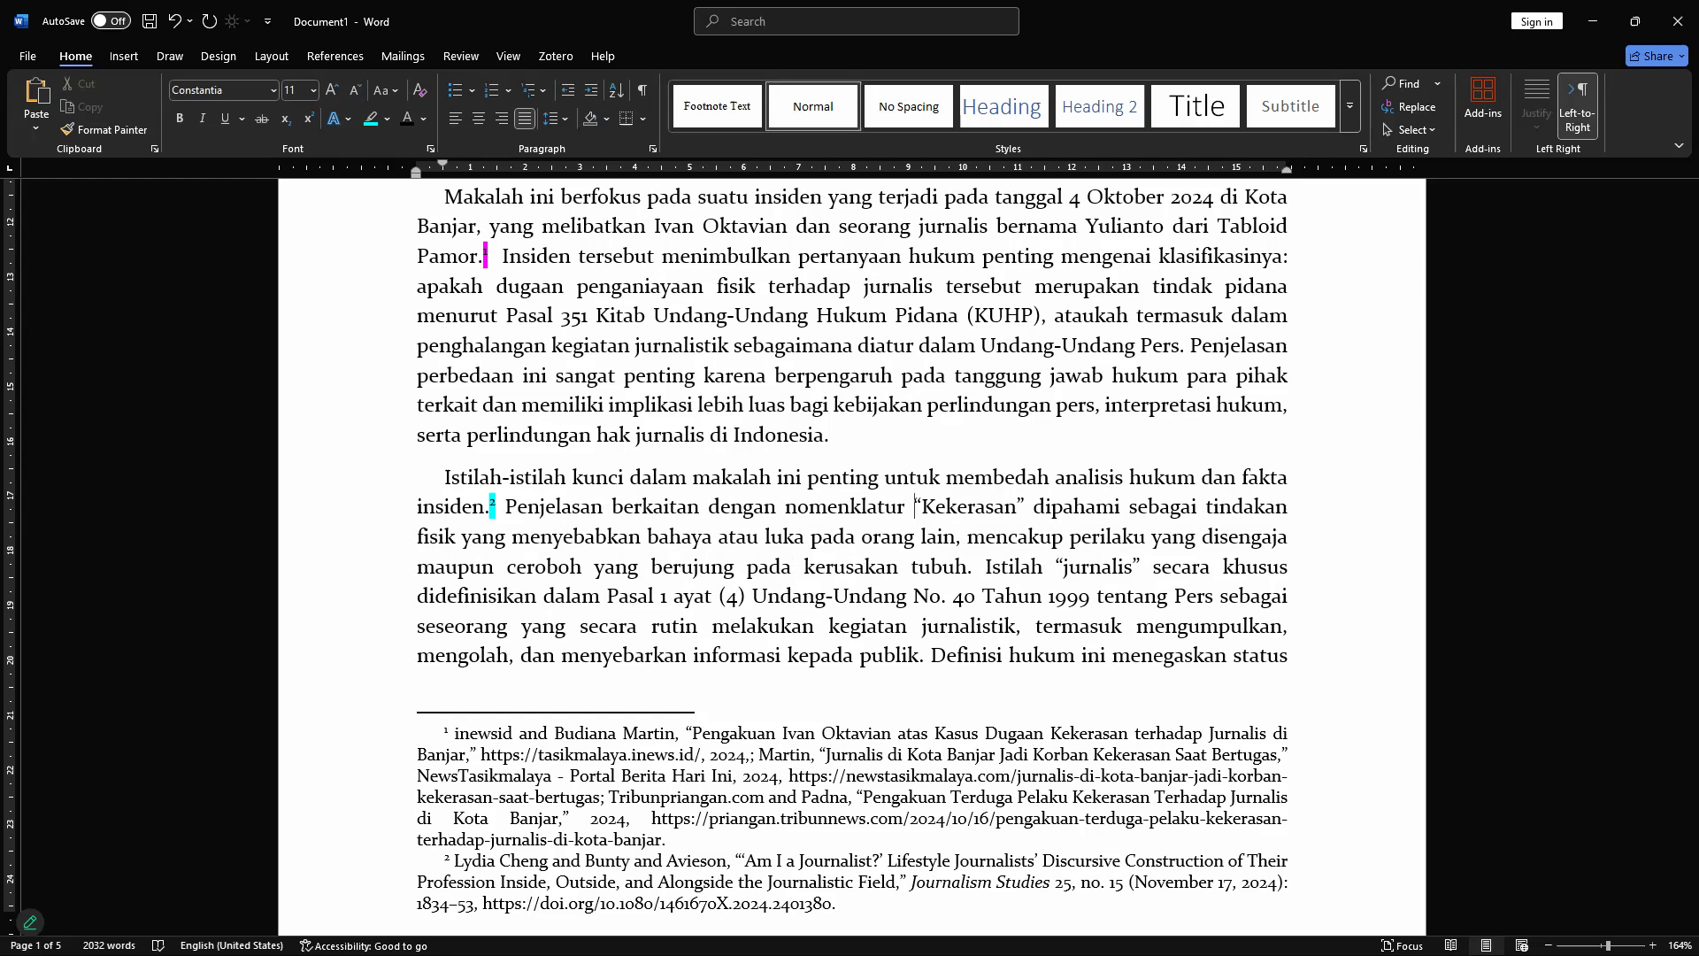
# Step: Add "dapat" before "dipahami" and before "menyebabkan" in the "Kekerasan" sentence, then delete the one before "dipahami"
pyautogui.click(1034, 506)
pyautogui.write('dapat d')
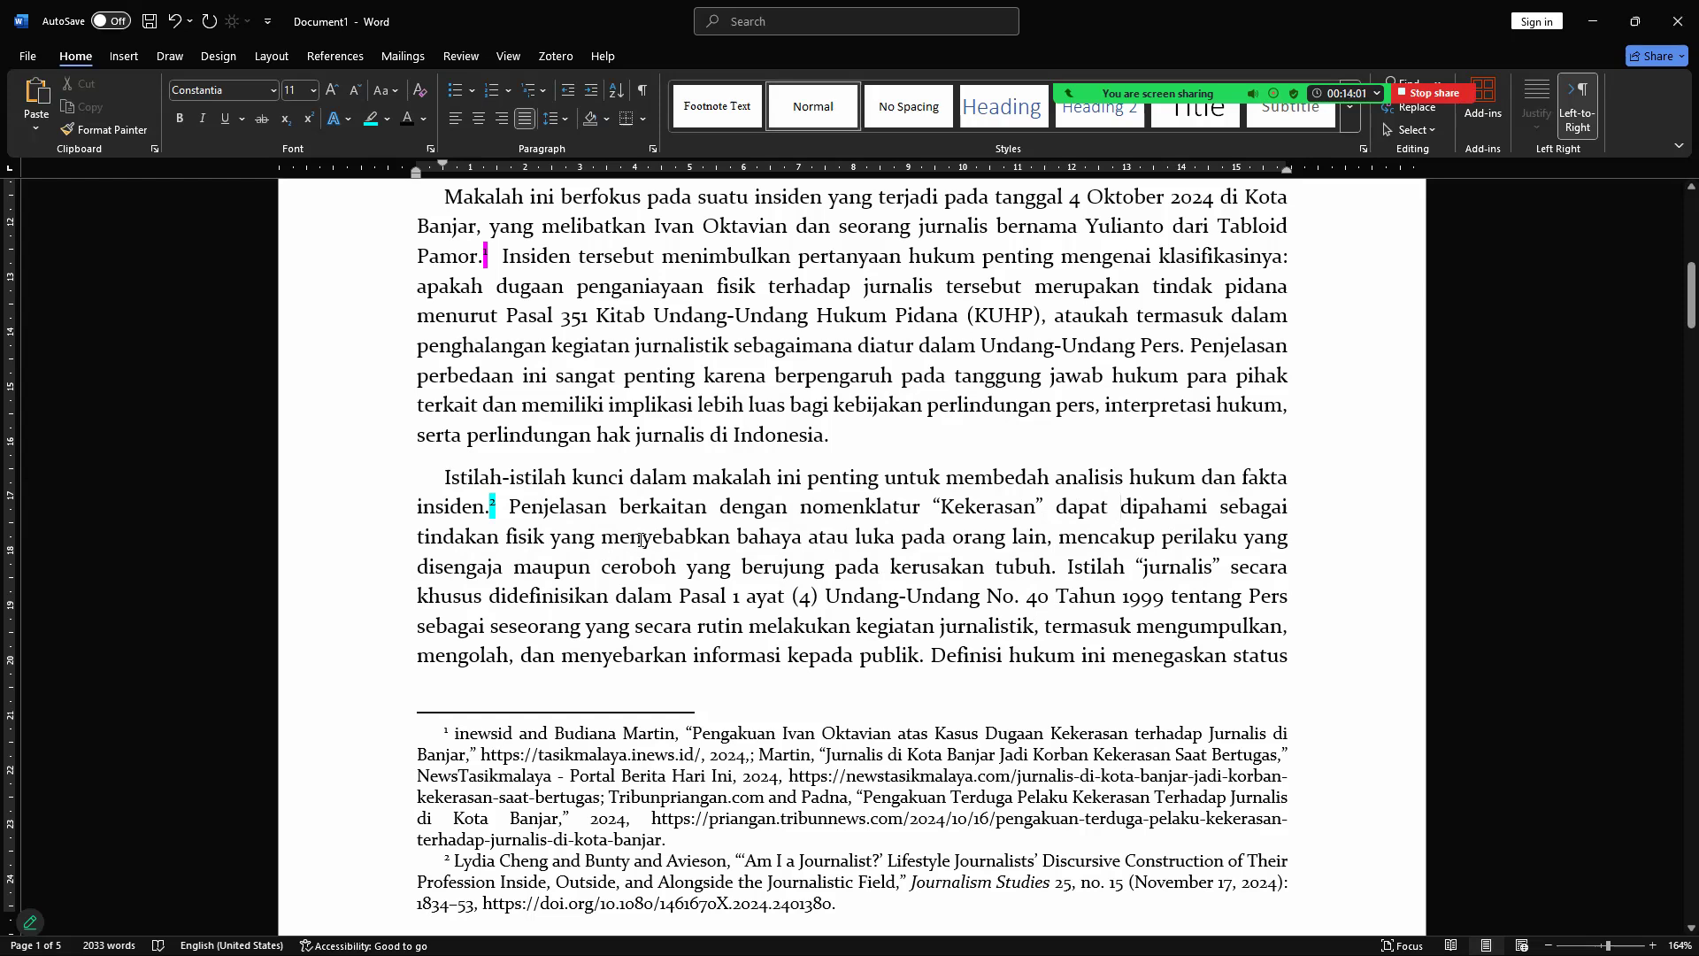
pyautogui.click(602, 538)
pyautogui.write('dapat')
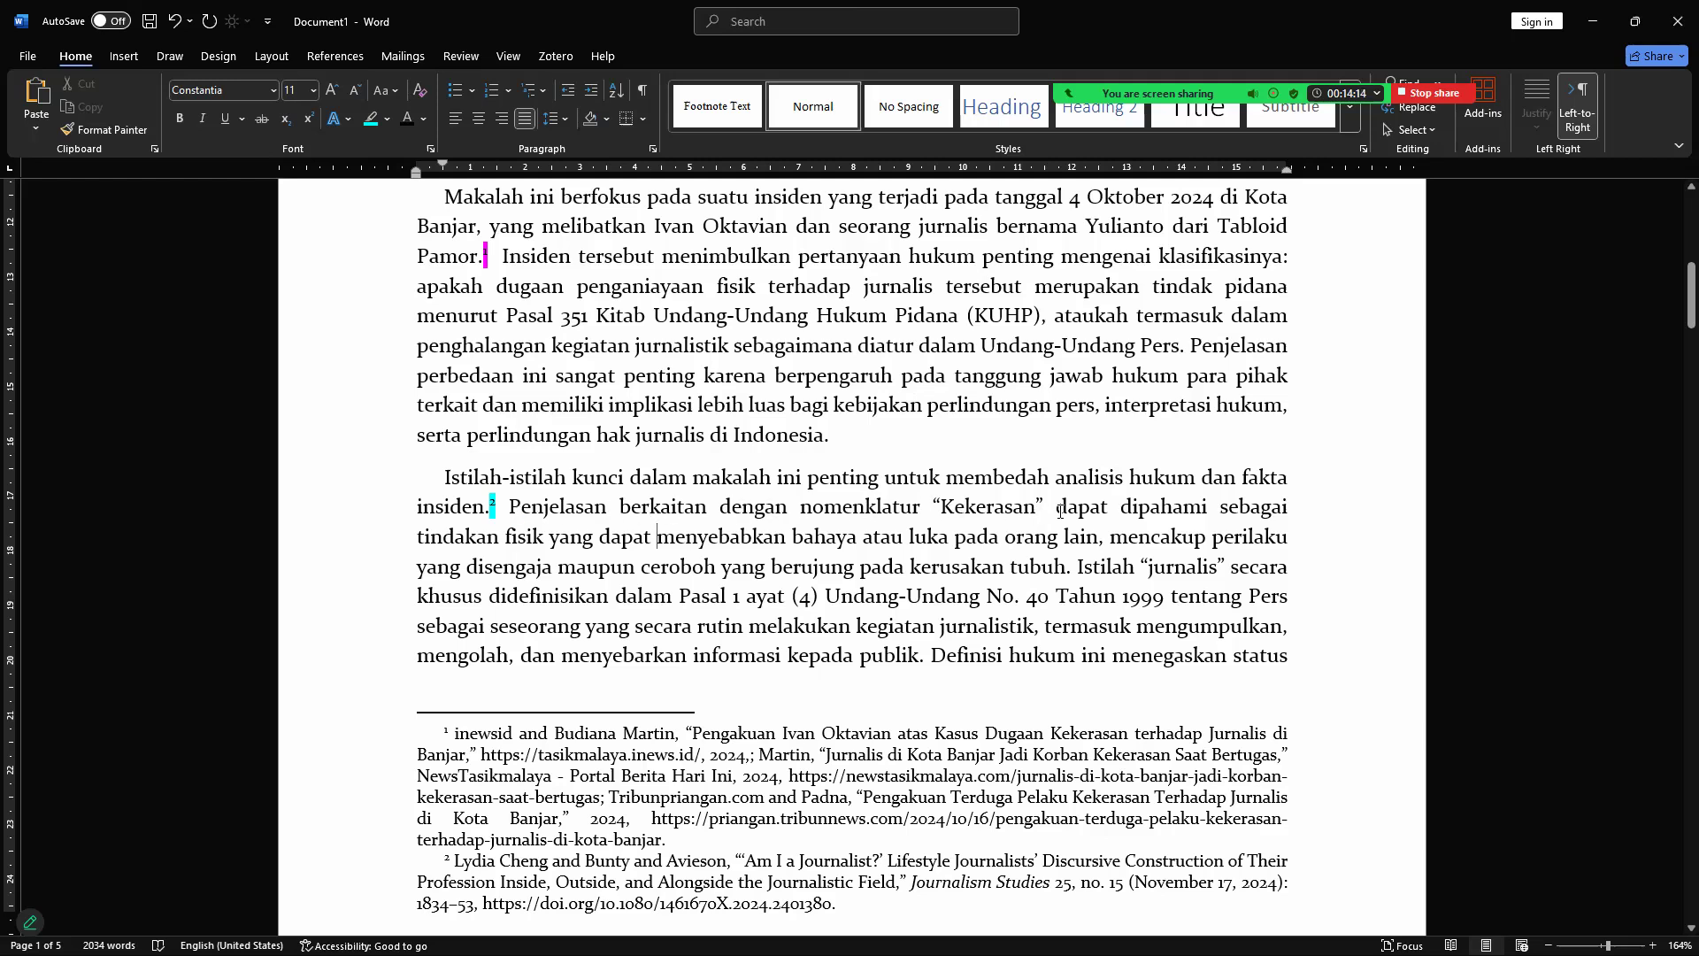
pyautogui.moveTo(1057, 508); pyautogui.dragTo(1117, 508)
pyautogui.press('BackSpace')
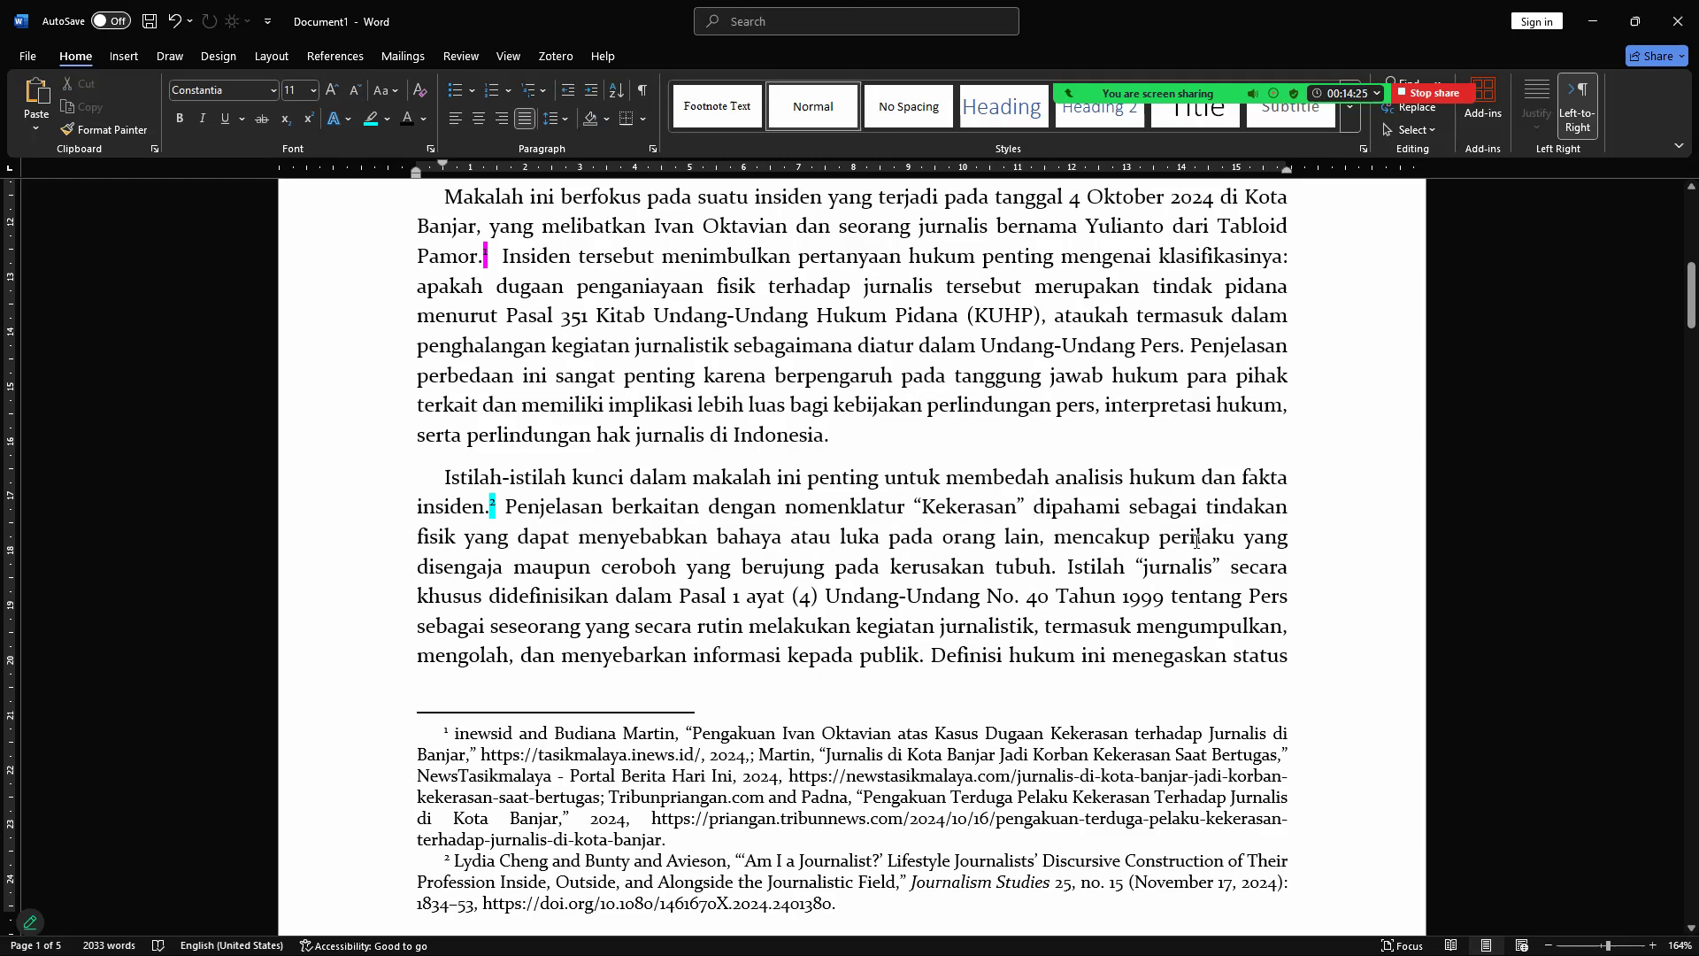
pyautogui.moveTo(1176, 539); pyautogui.dragTo(1198, 567)
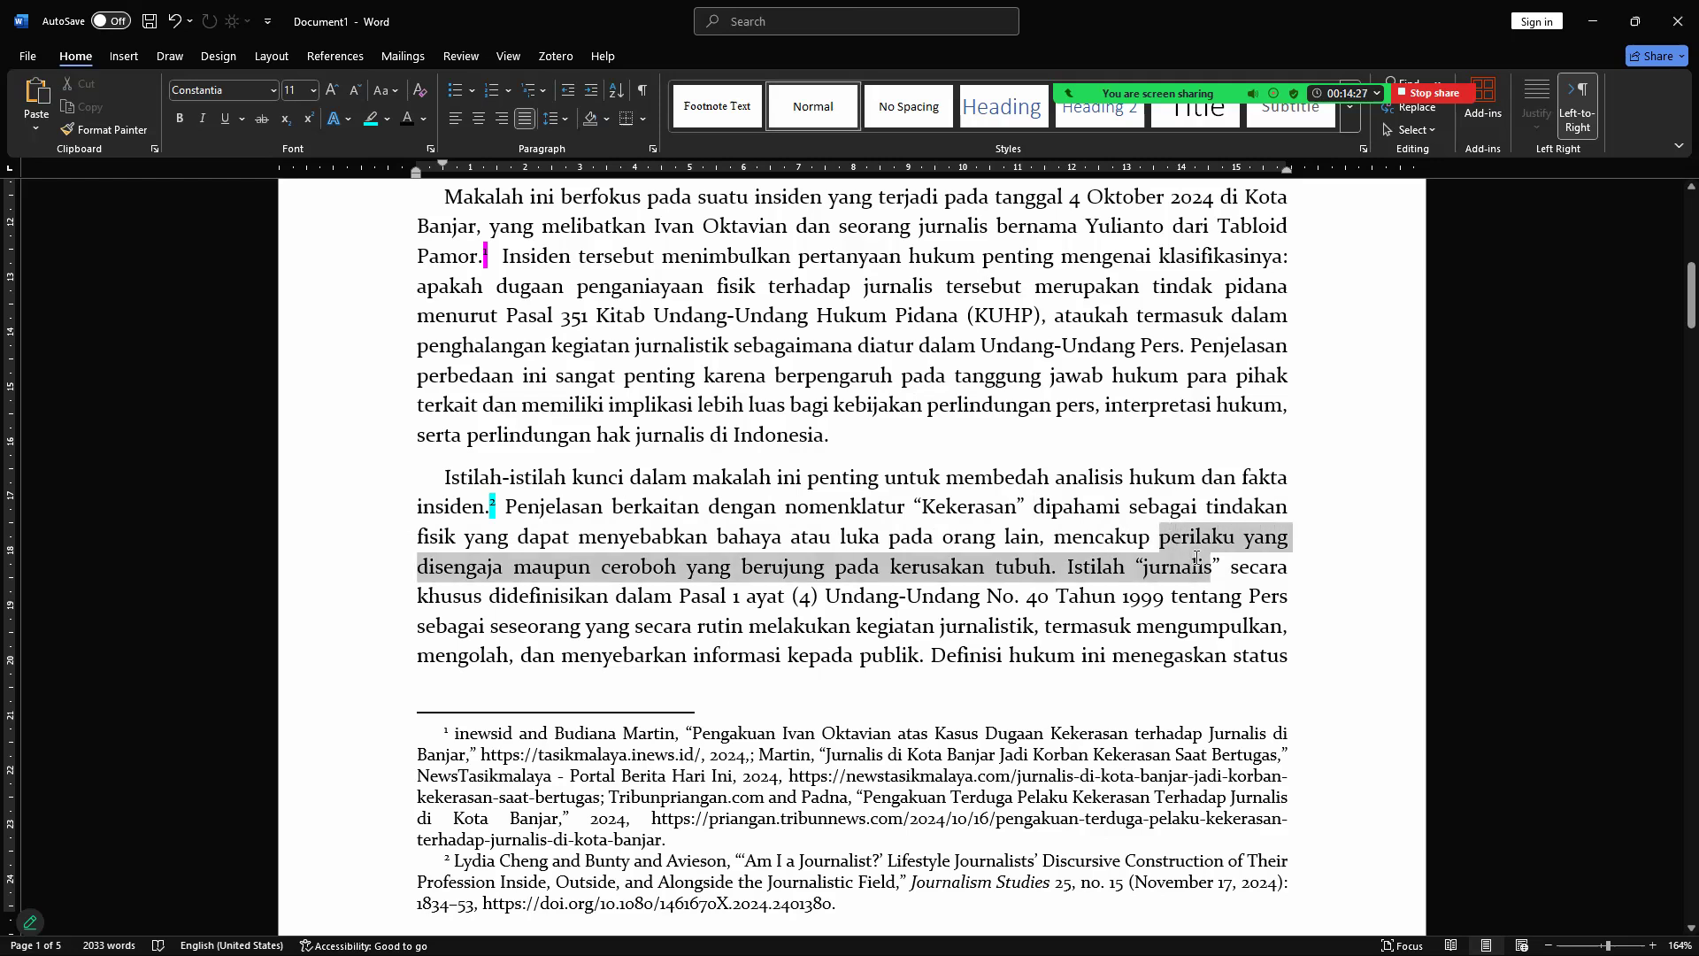
pyautogui.click(1130, 597)
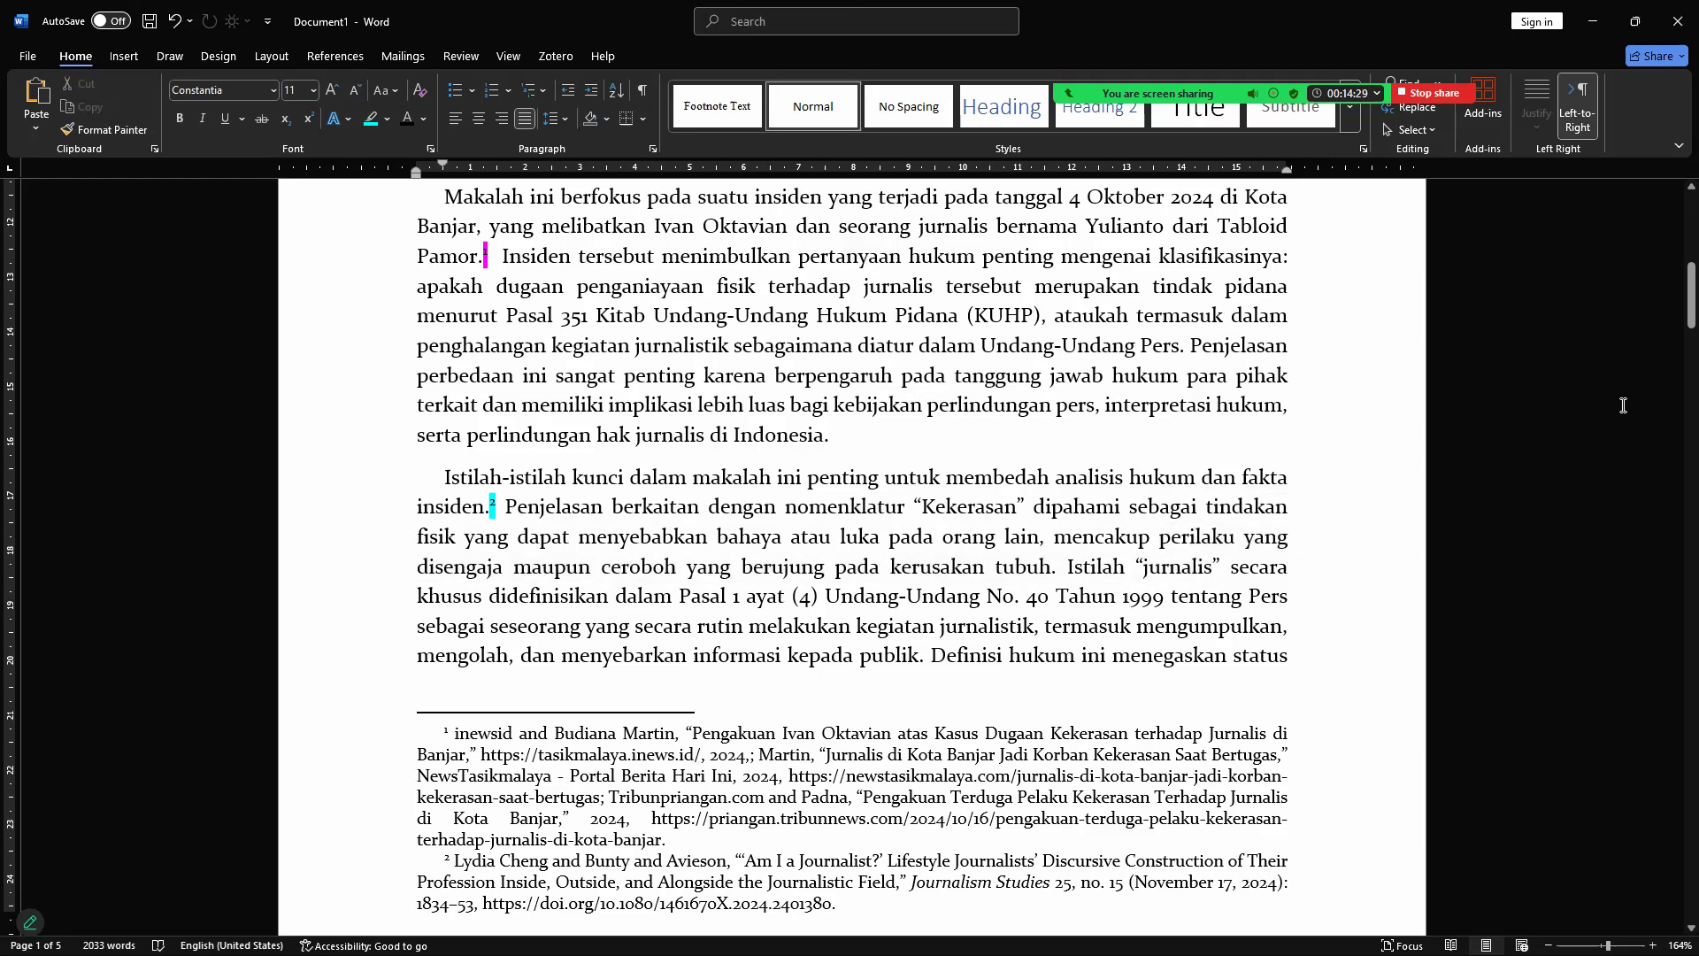
pyautogui.moveTo(1671, 293); pyautogui.dragTo(1673, 332)
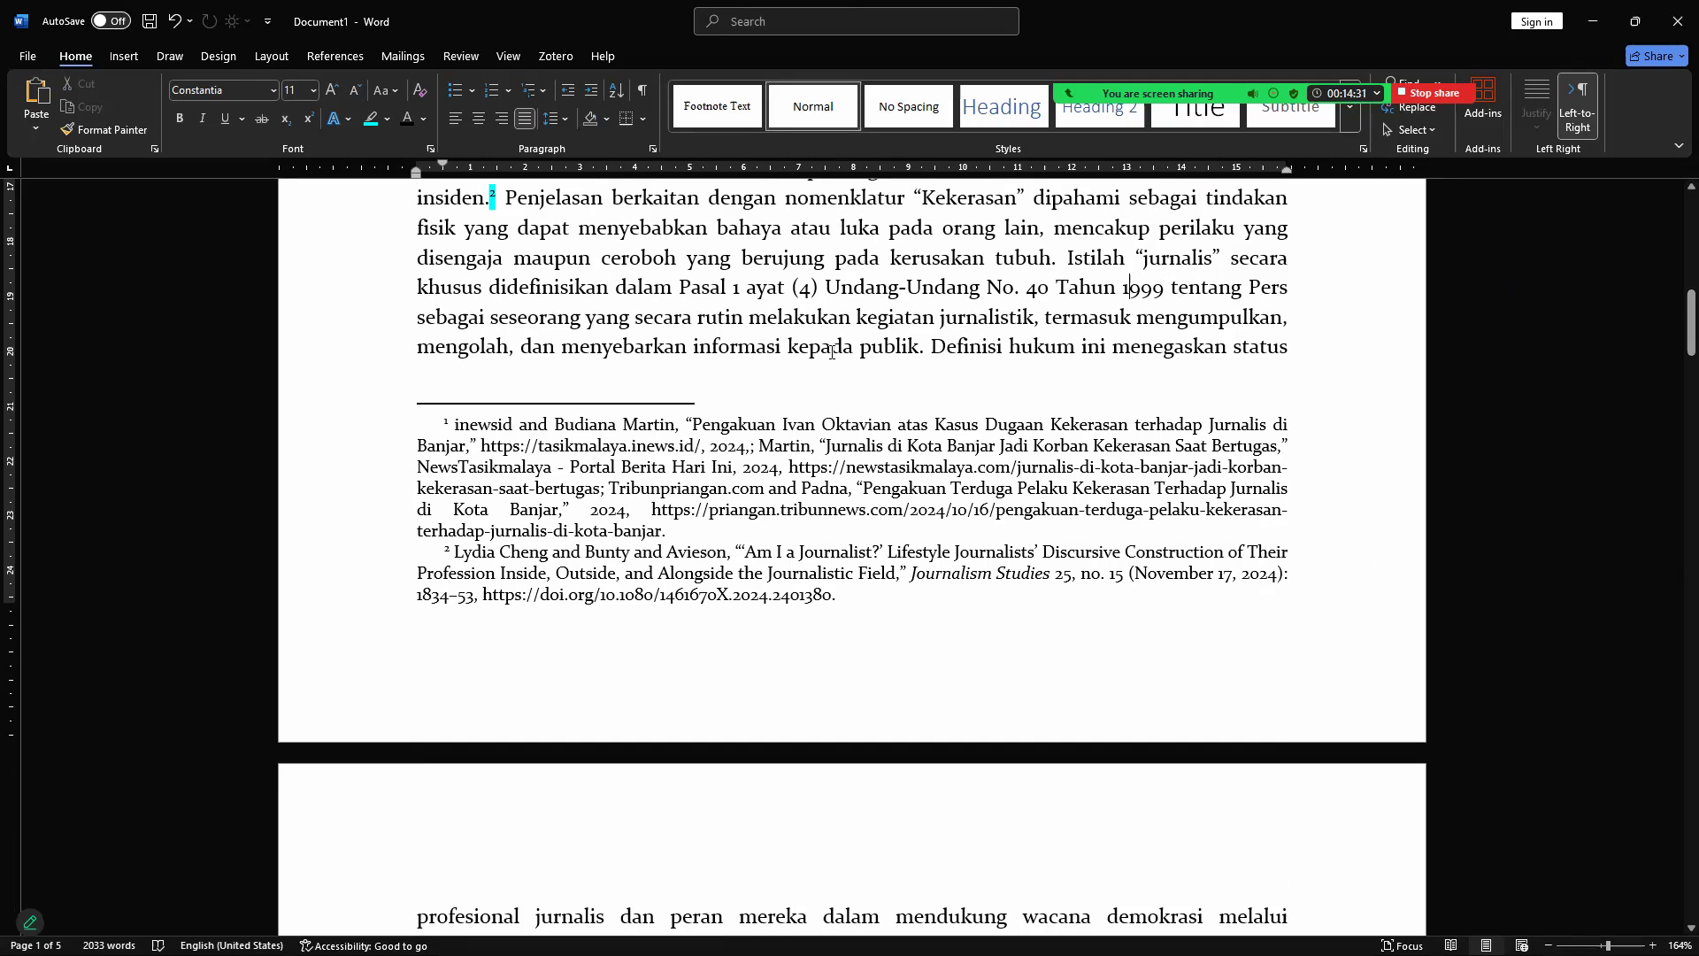
pyautogui.moveTo(679, 283); pyautogui.dragTo(910, 300)
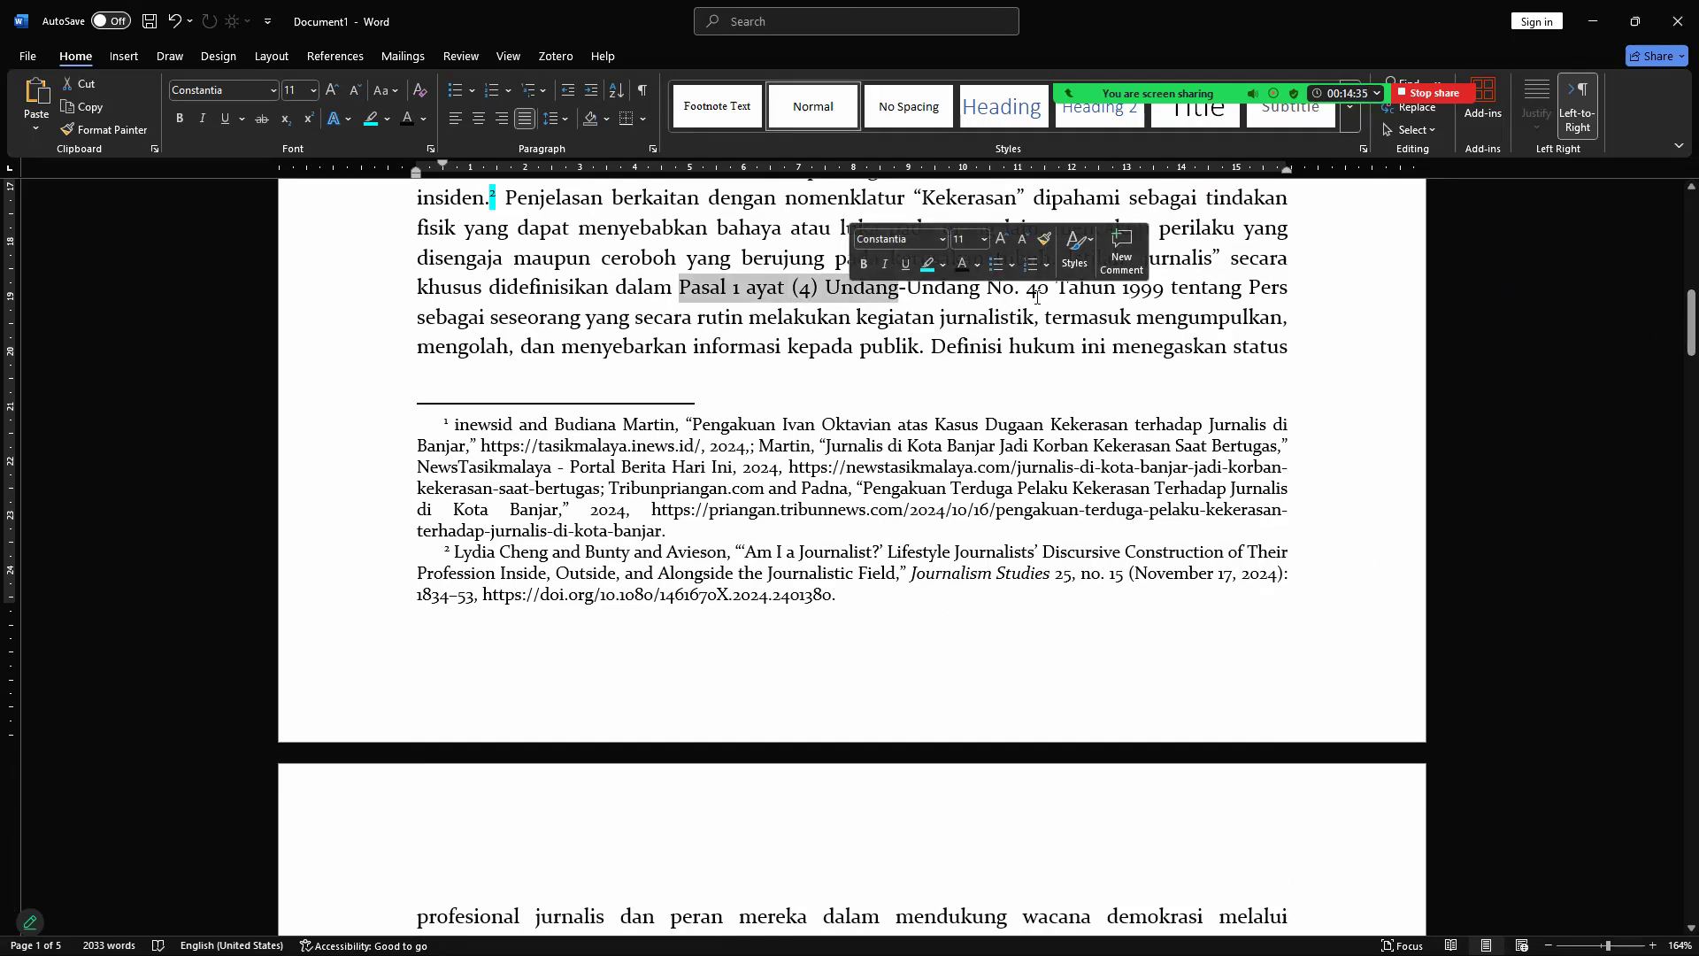
pyautogui.click(1140, 295)
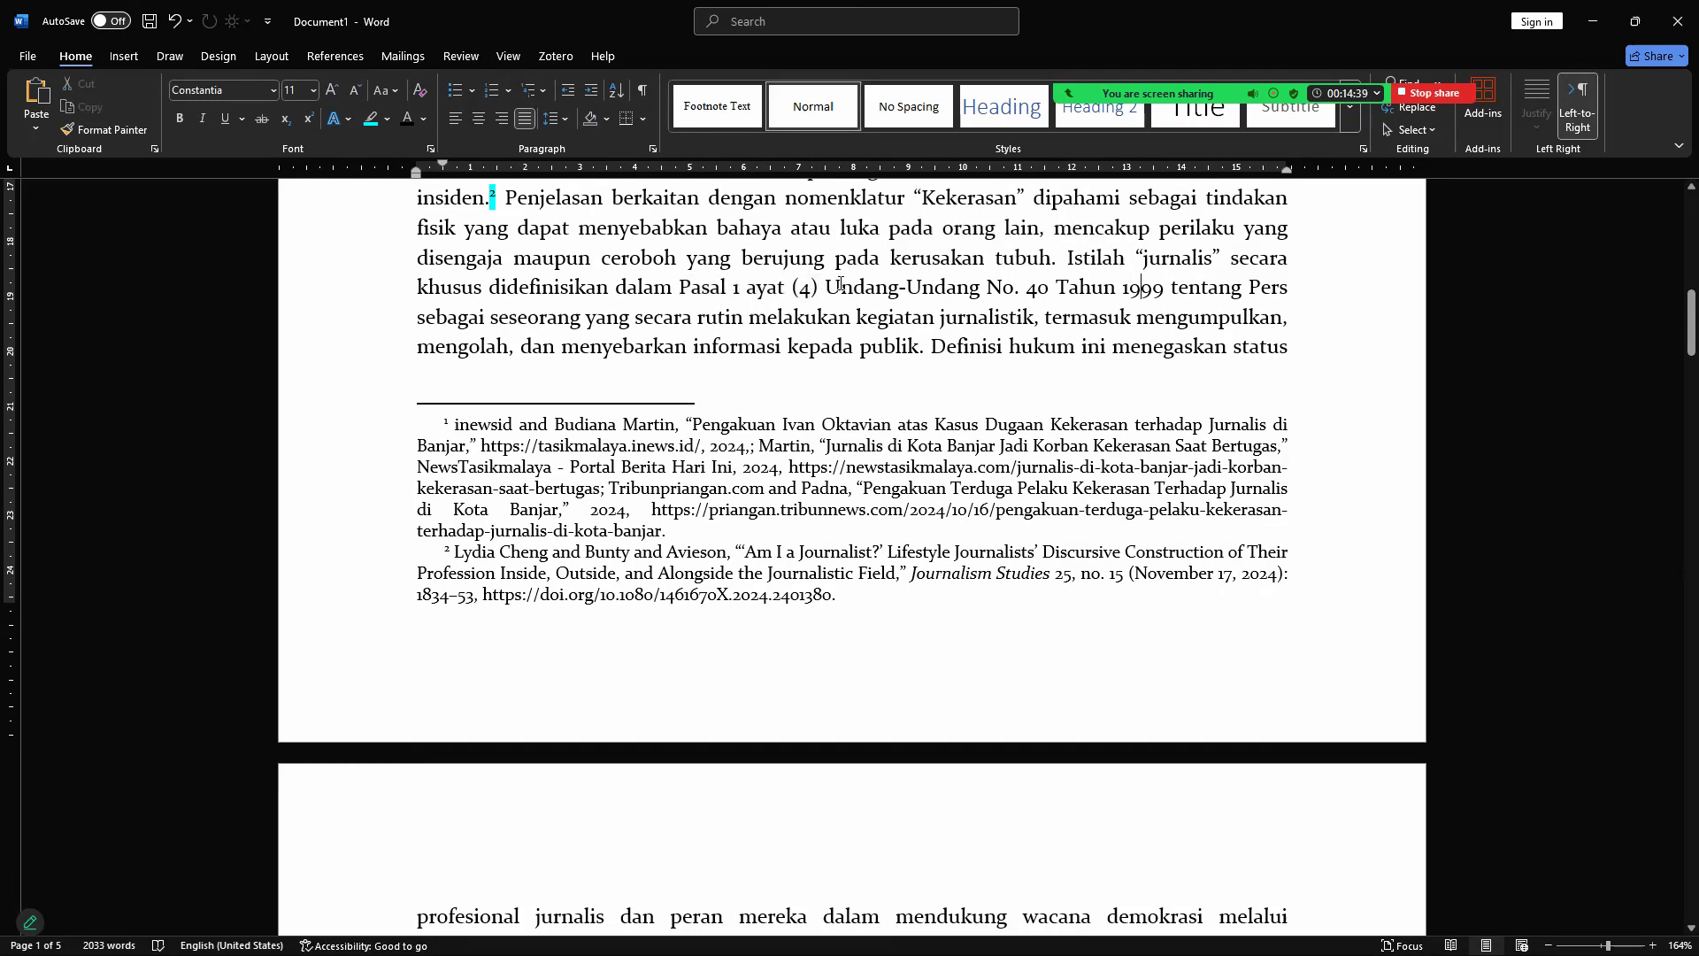
# Step: Copy "Undang-Undang No. 40 Tahun 1999 tentang Pers" from the definition of "jurnalis", switch to Chrome, and search the web for it
pyautogui.moveTo(829, 286); pyautogui.dragTo(1283, 286)
pyautogui.rightClick(1187, 288)
pyautogui.click(1215, 330)
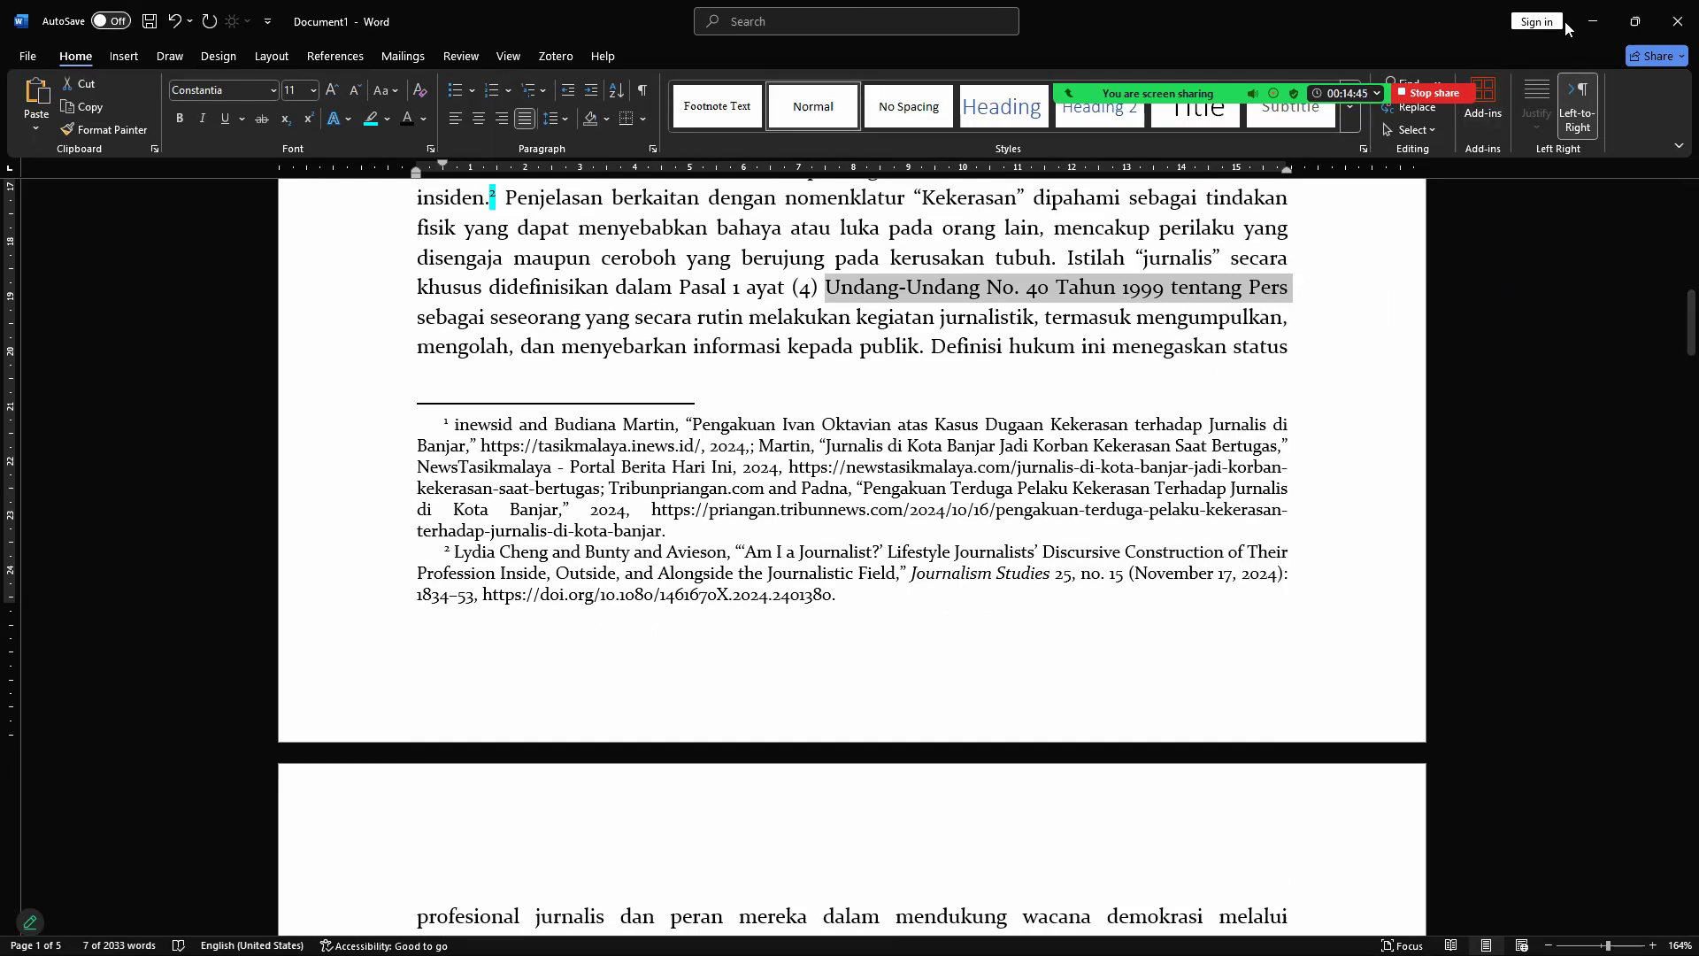
pyautogui.click(1592, 21)
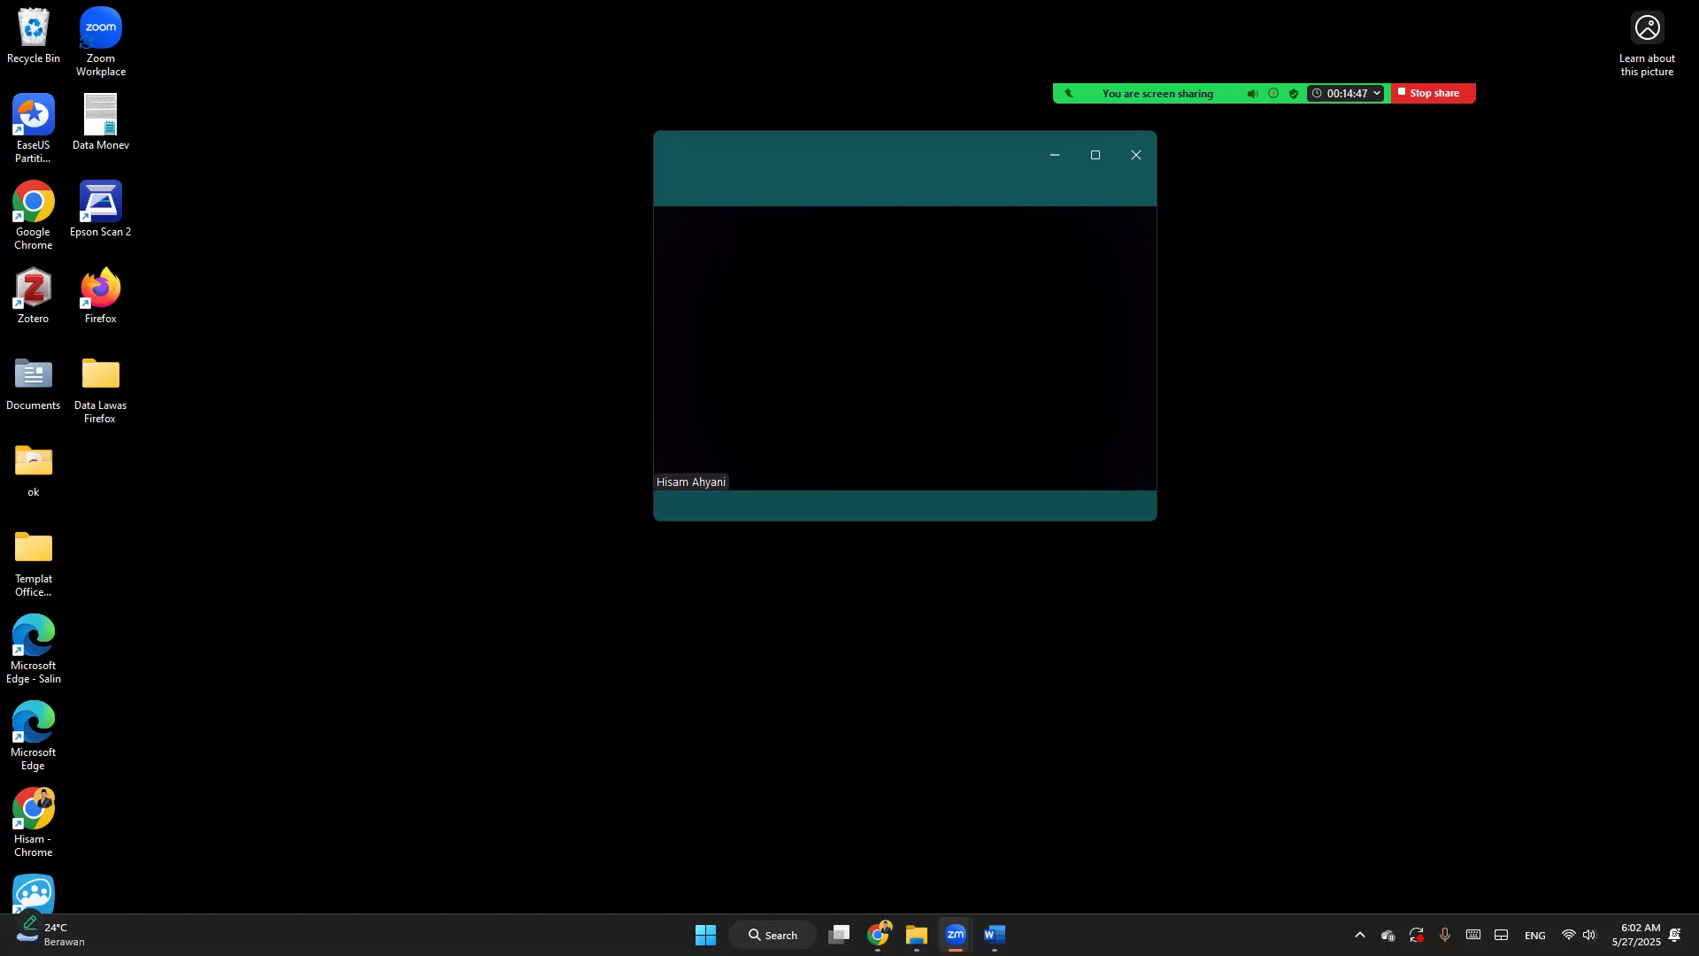
pyautogui.click(877, 935)
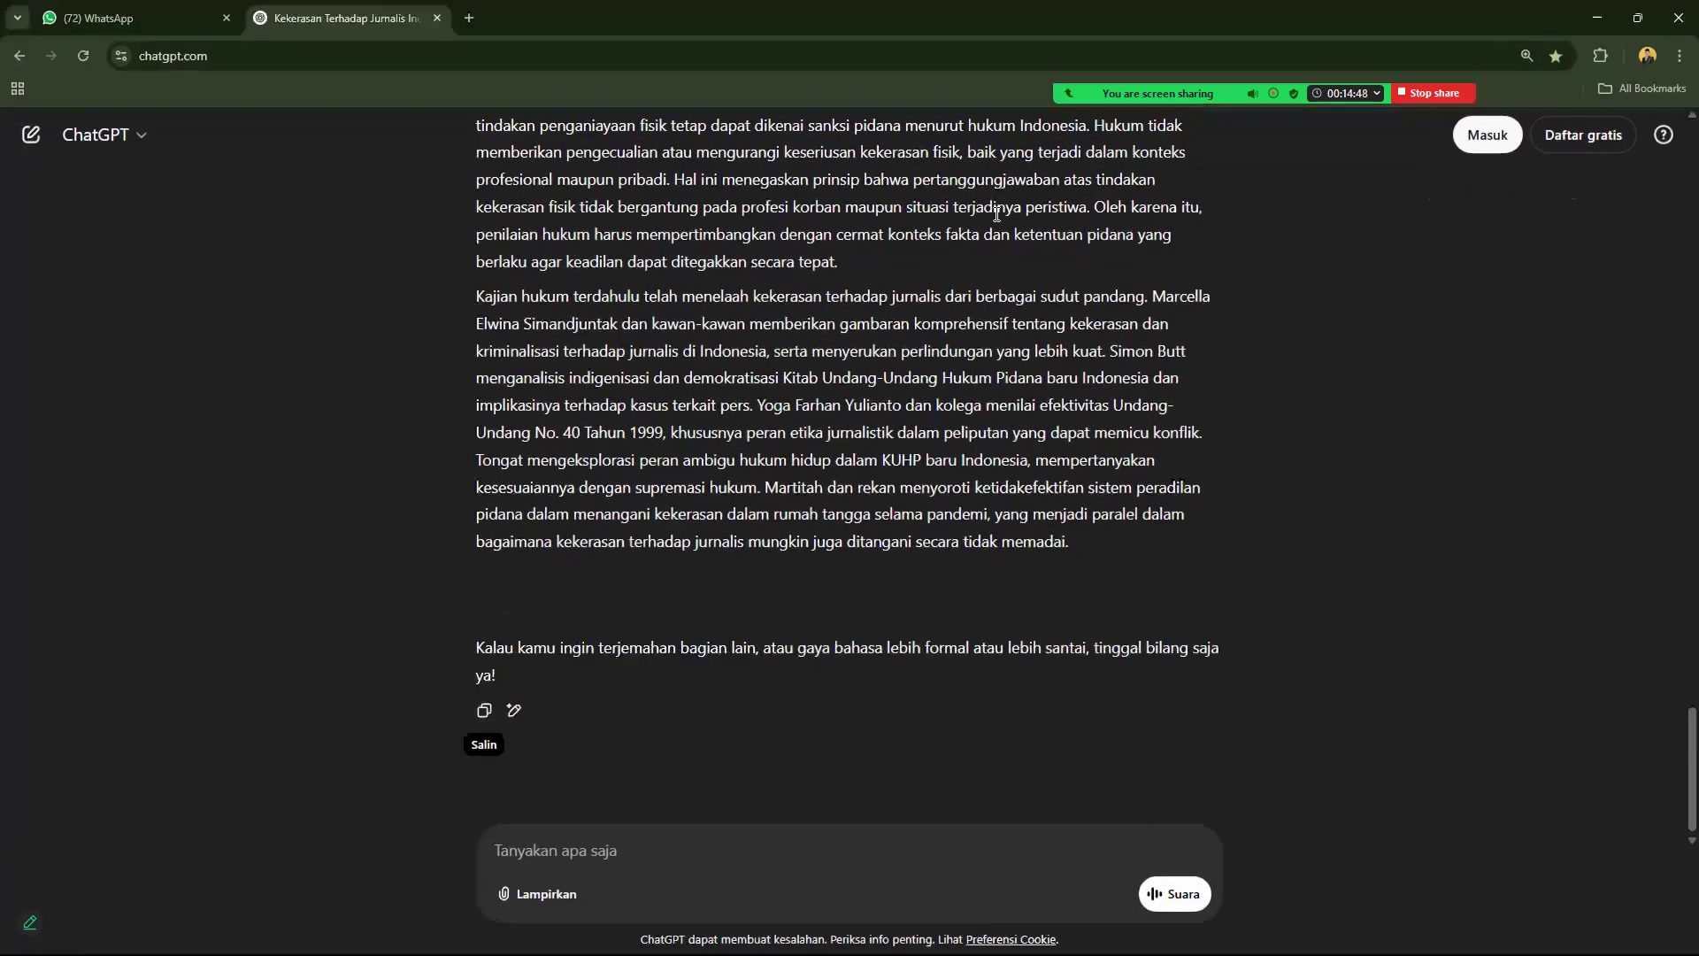
pyautogui.click(472, 19)
pyautogui.hotkey('ctrl', 'v')
pyautogui.press('Return')
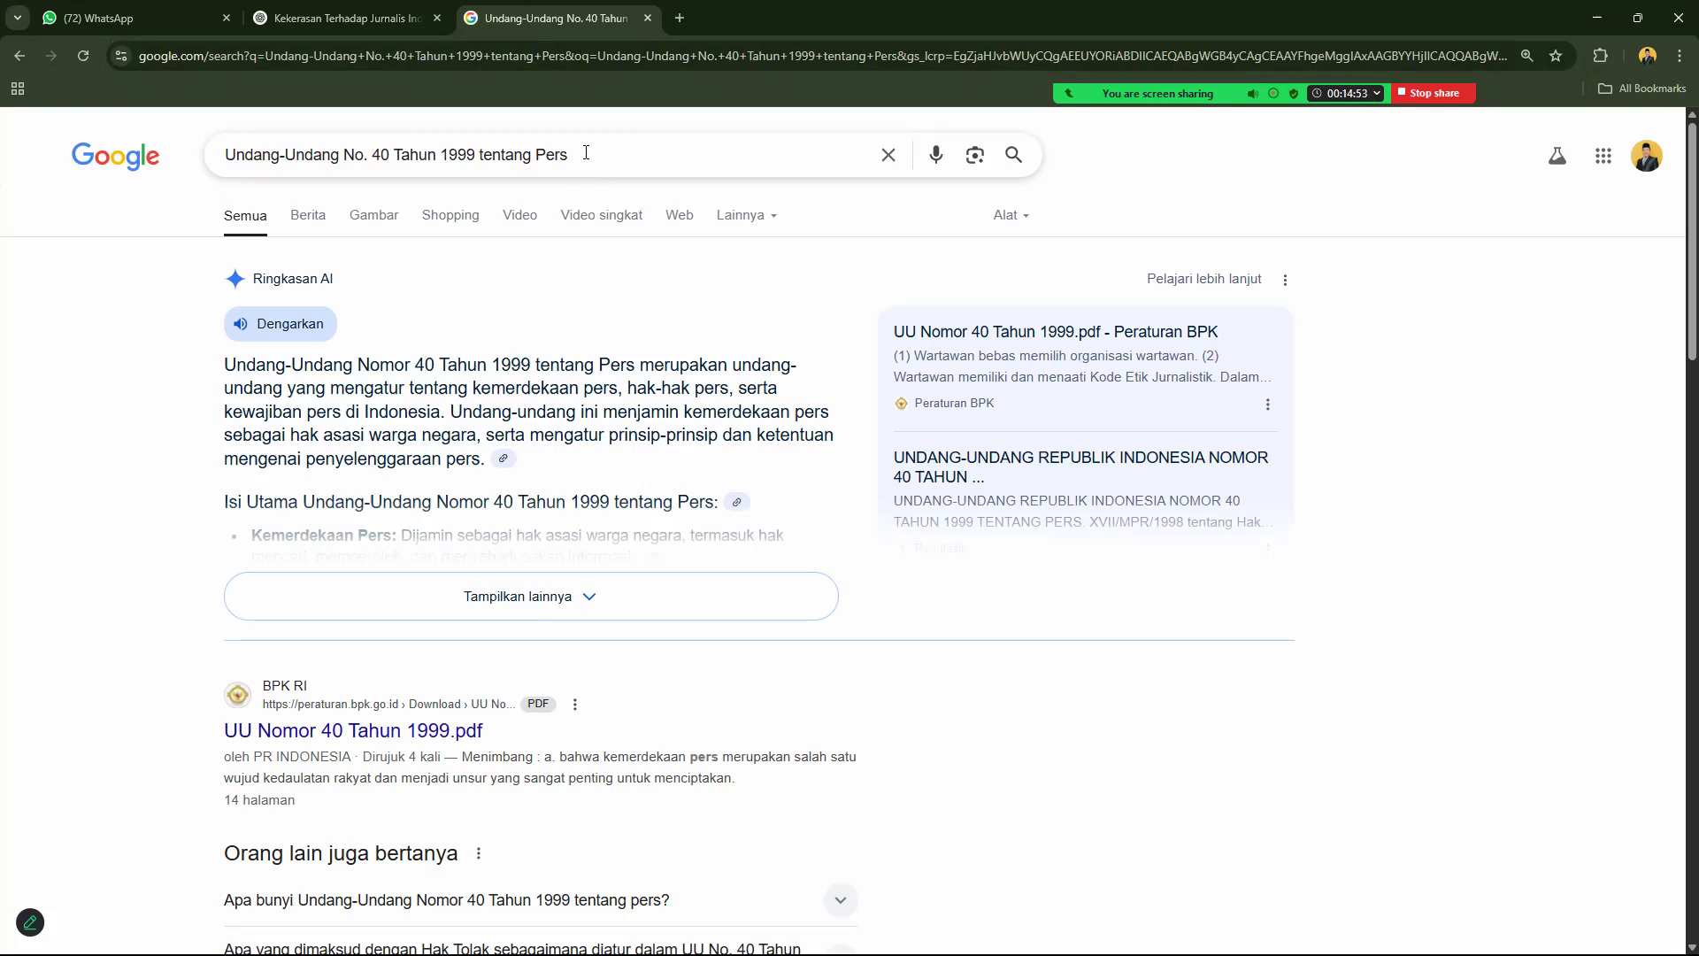
# Step: Remove "No. 40 Tahun 1999" from the web query and search for "Undang-Undang tentang Pers 2025"
pyautogui.moveTo(341, 156); pyautogui.dragTo(474, 156)
pyautogui.press('BackSpace')
pyautogui.click(476, 157)
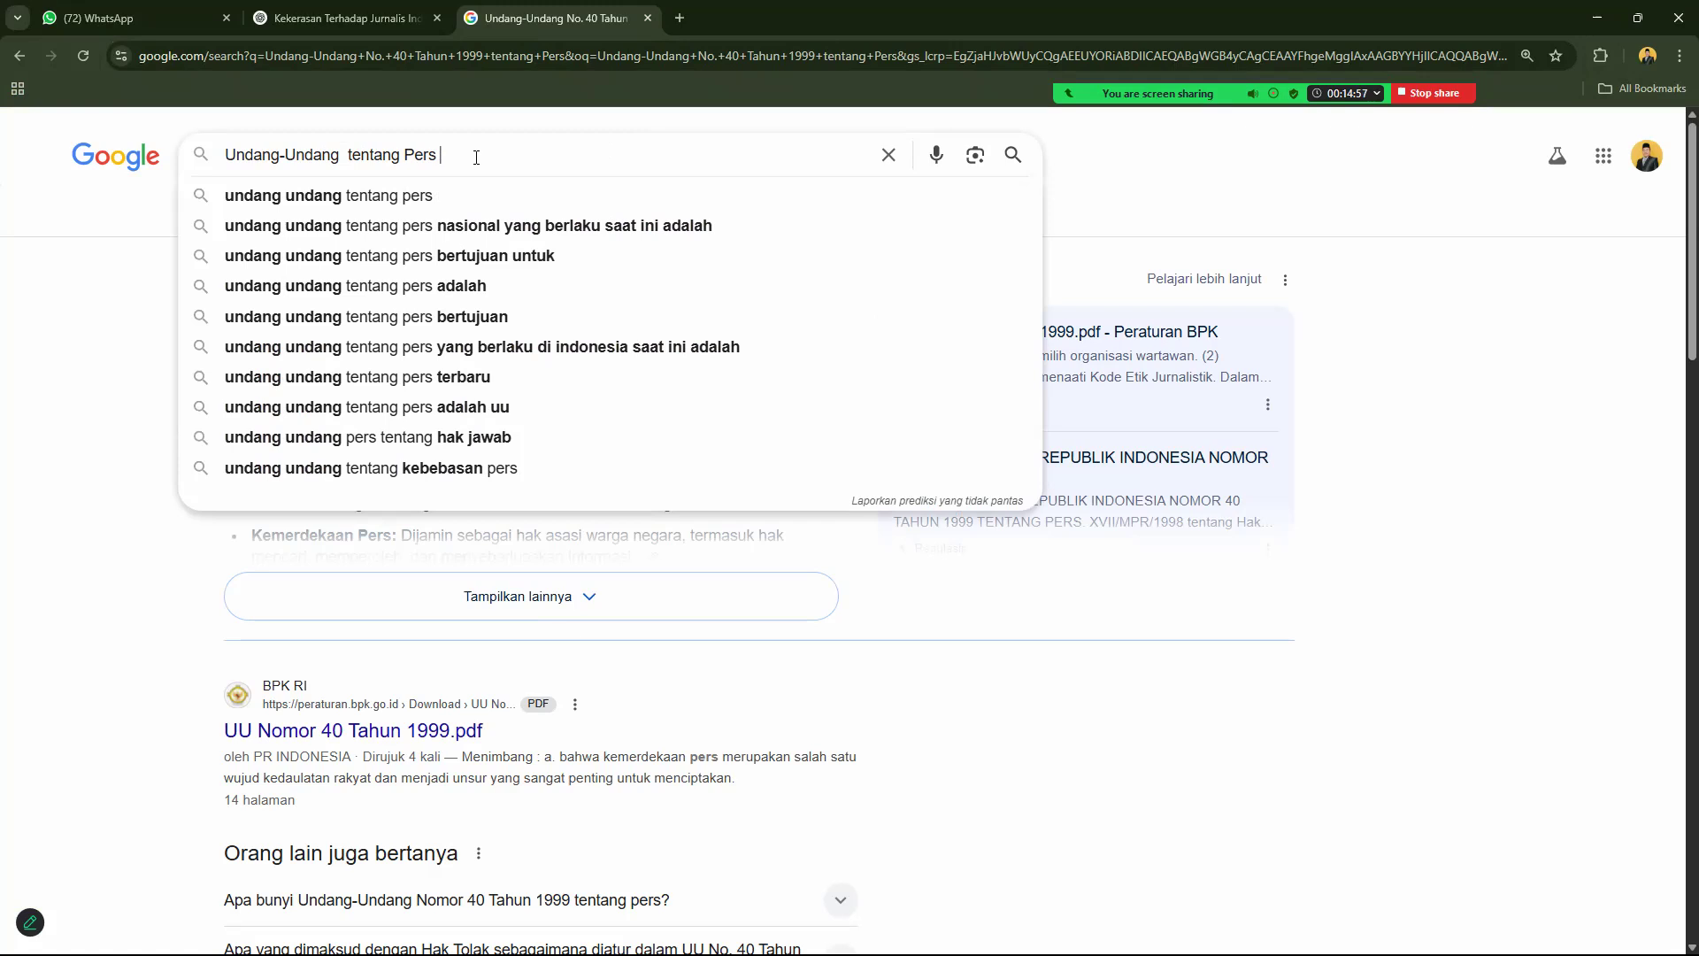
pyautogui.write('2025')
pyautogui.press('Return')
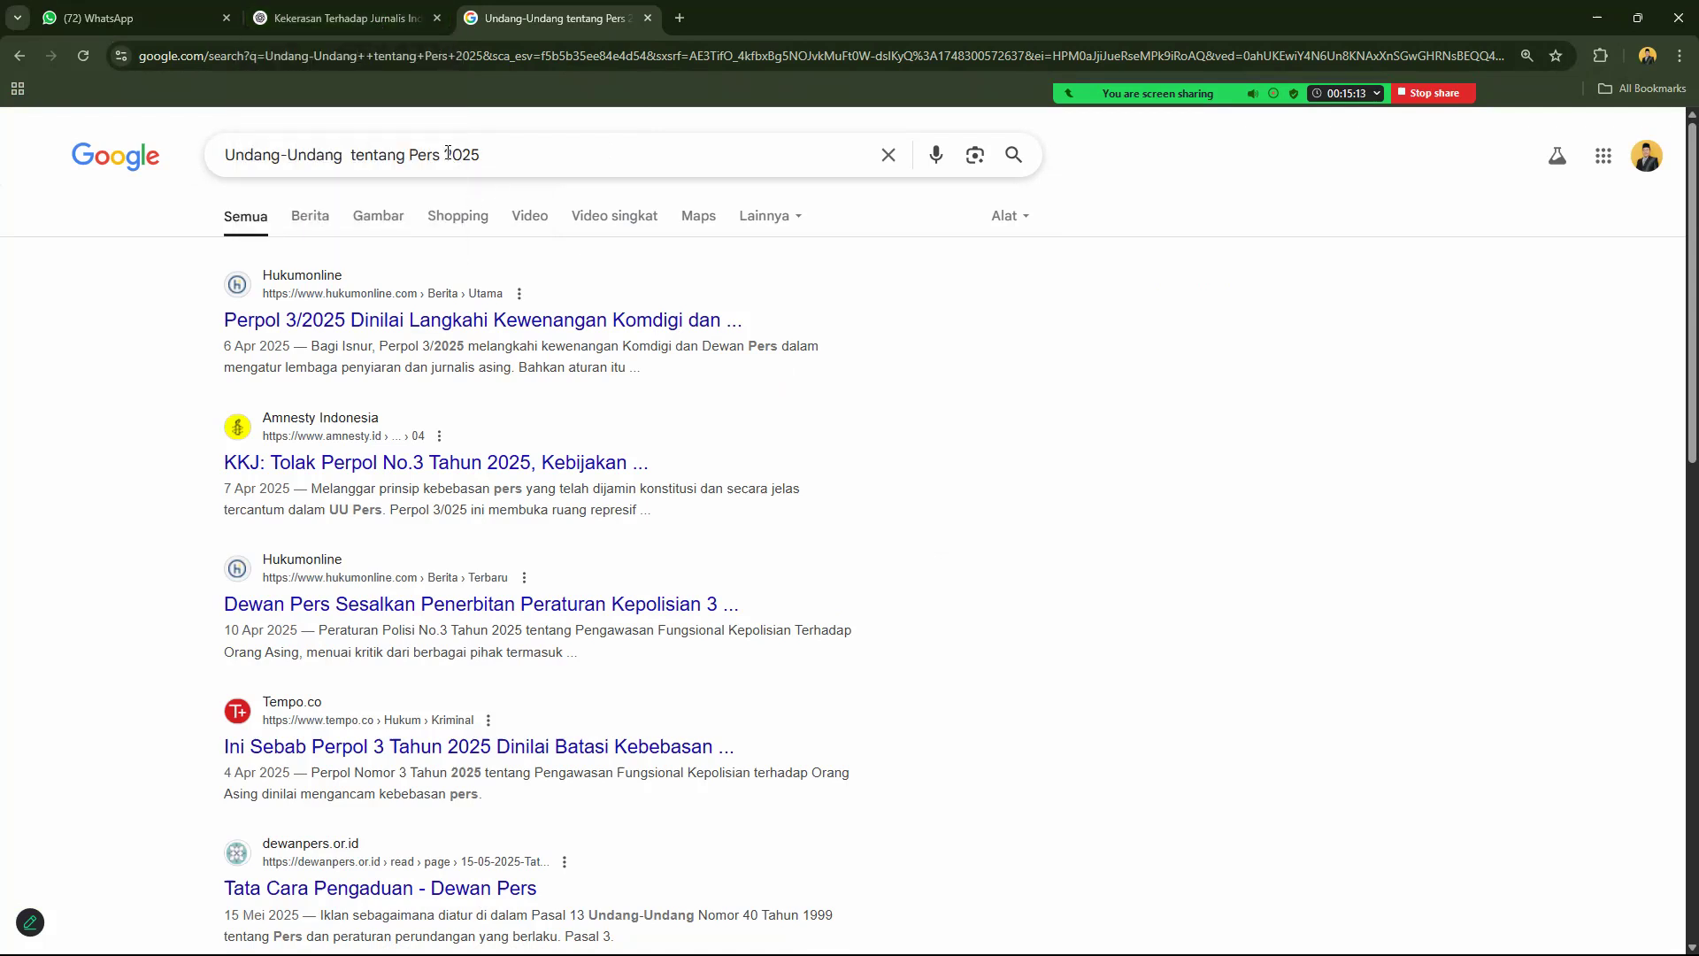
# Step: Drop the year 2025 from the query and search again for "Undang-Undang tentang Pers"
pyautogui.click(524, 155)
pyautogui.press('BackSpace')
pyautogui.press('BackSpace')
pyautogui.press('BackSpace')
pyautogui.press('BackSpace')
pyautogui.press('Return')
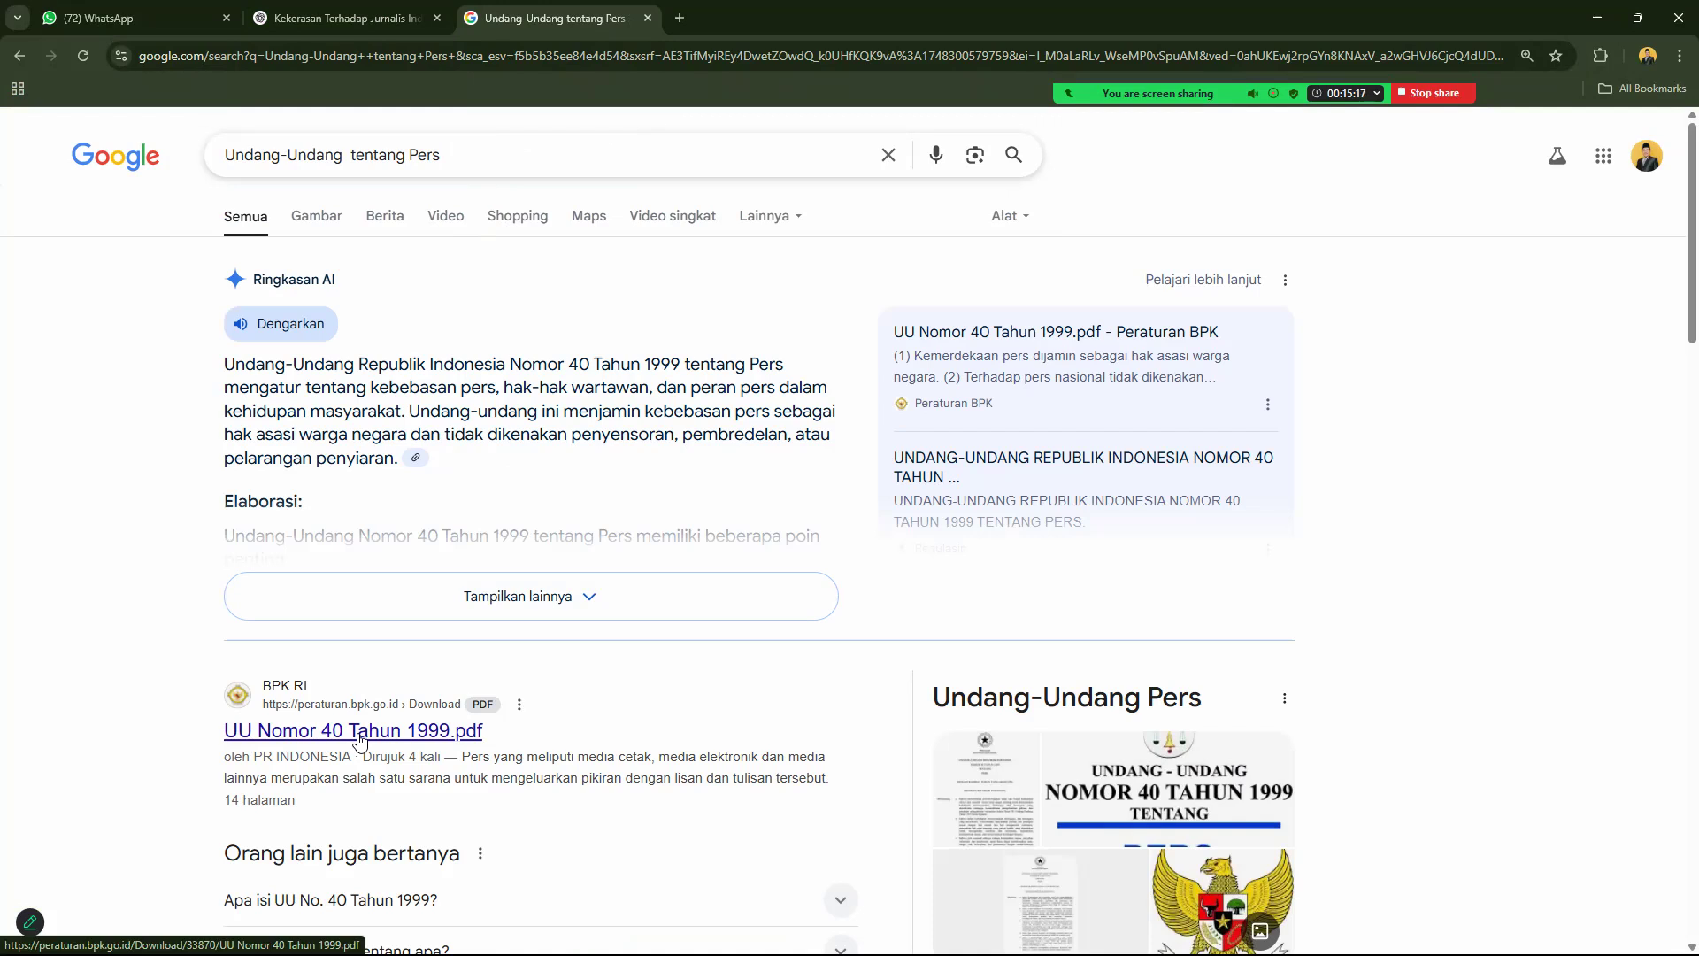
# Step: Open the BPK RI details page for "UU No. 40 Tahun 1999" and examine the regulation's metadata and status
pyautogui.click(391, 589)
pyautogui.moveTo(1691, 239); pyautogui.dragTo(1675, 548)
pyautogui.scroll(-4, 1676, 548)
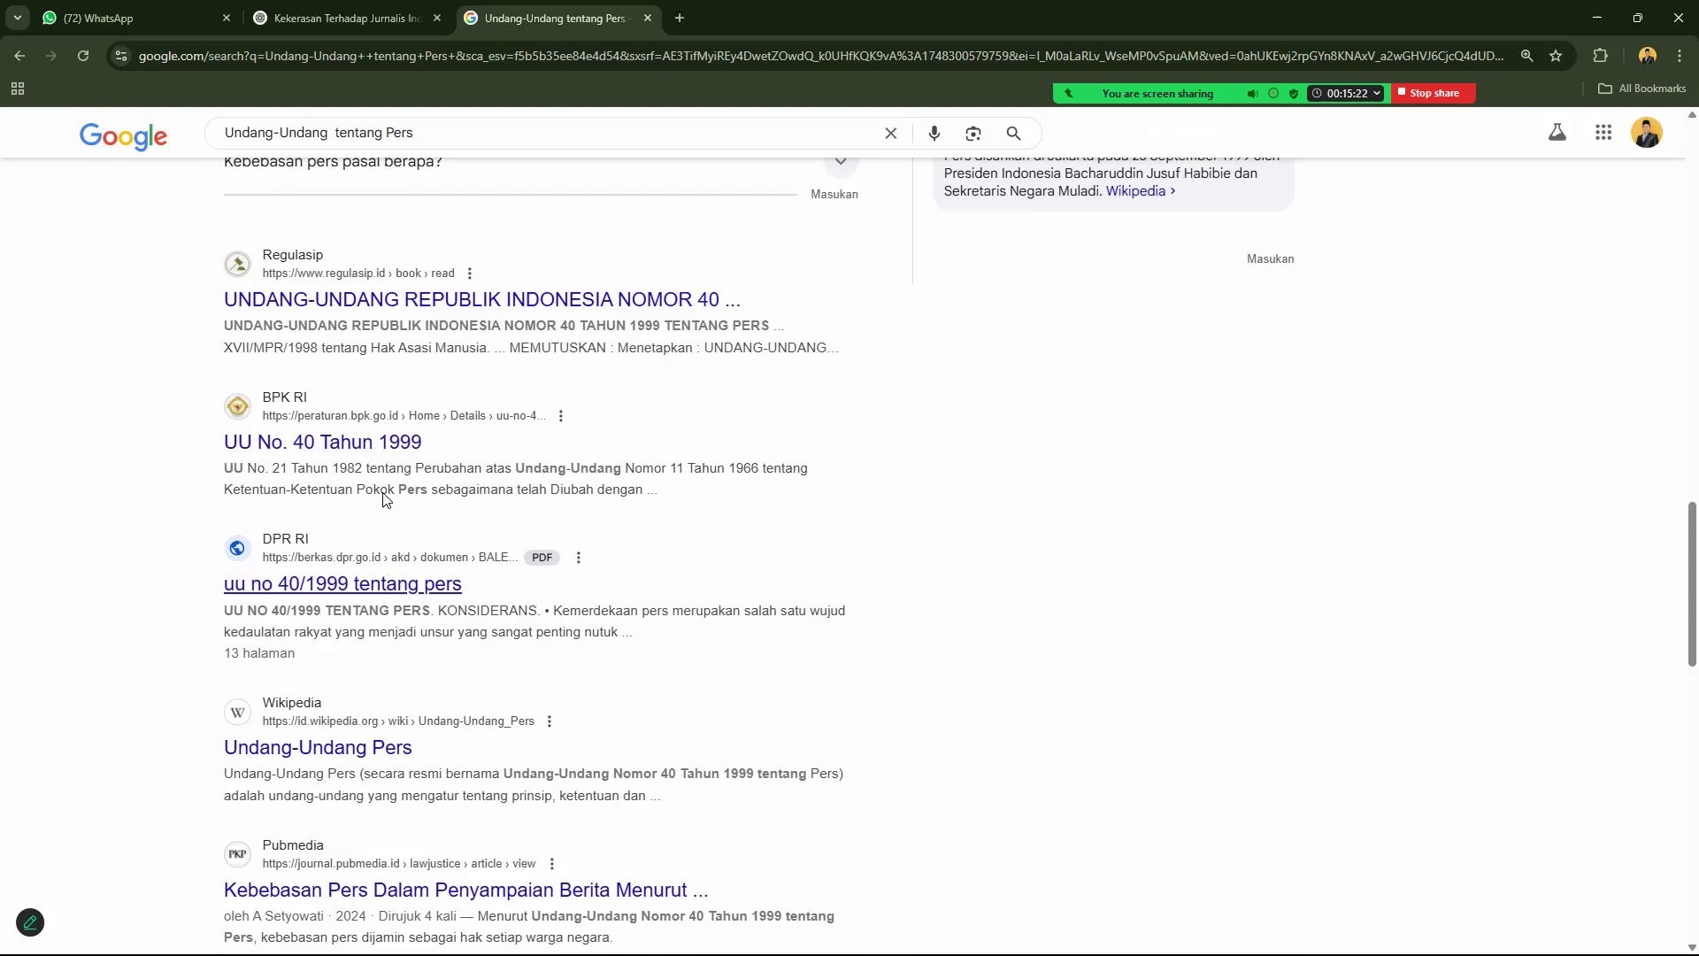
pyautogui.click(363, 442)
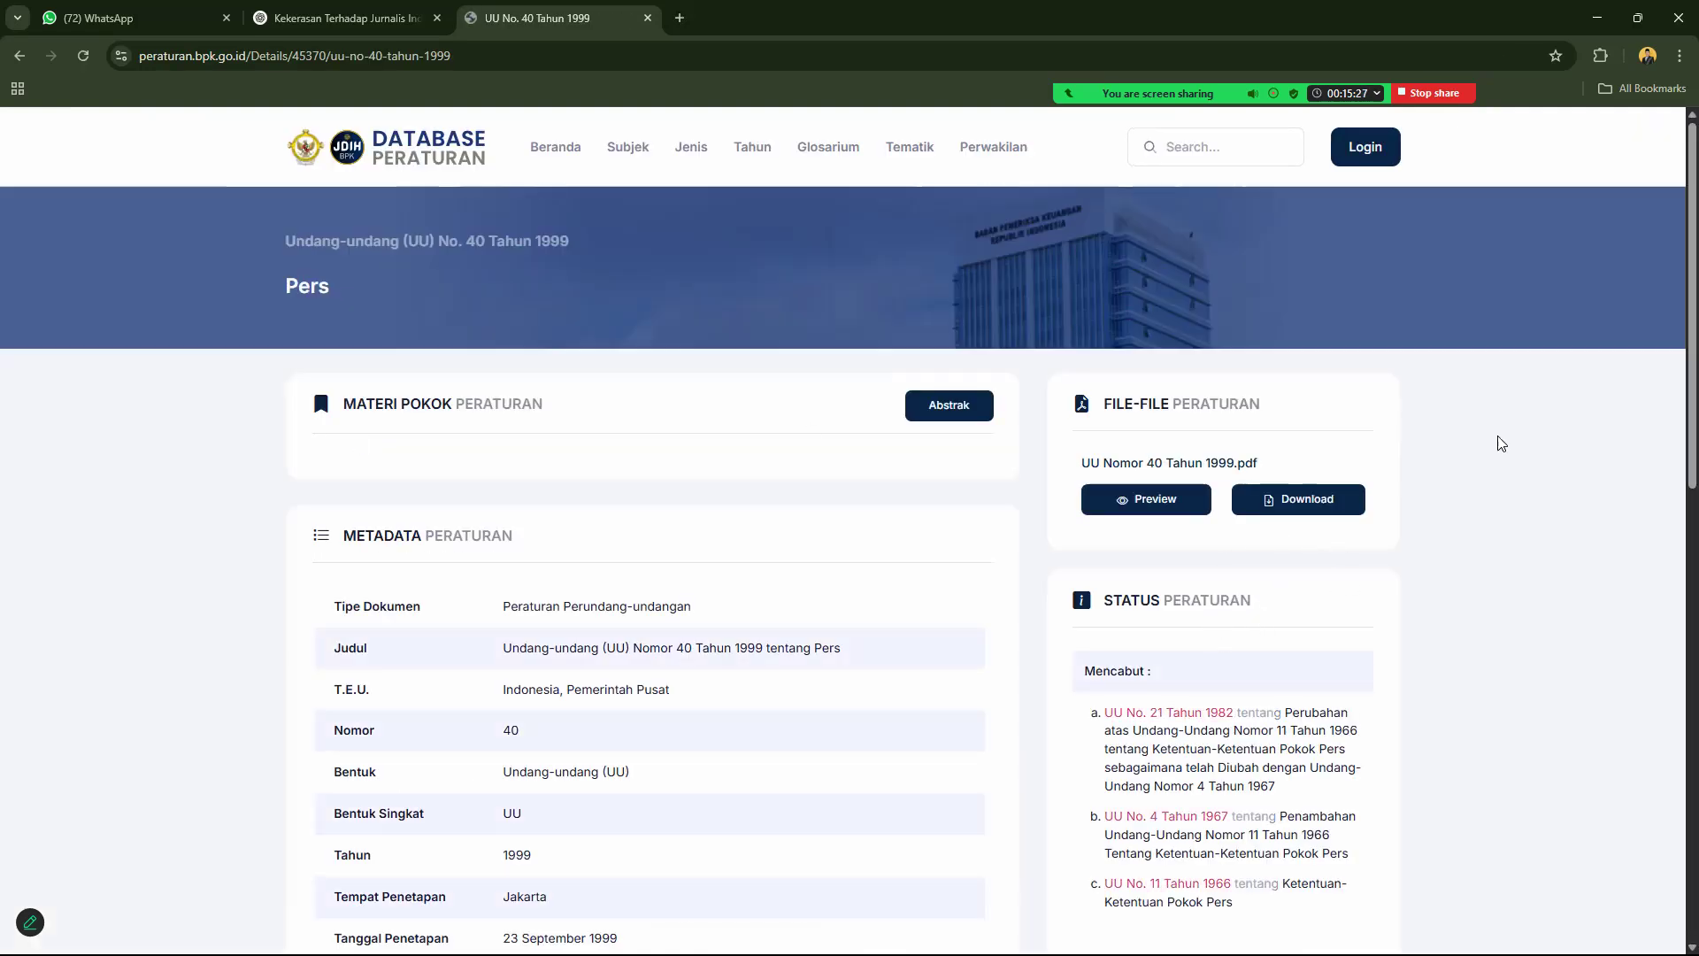
pyautogui.scroll(-3, 1675, 256)
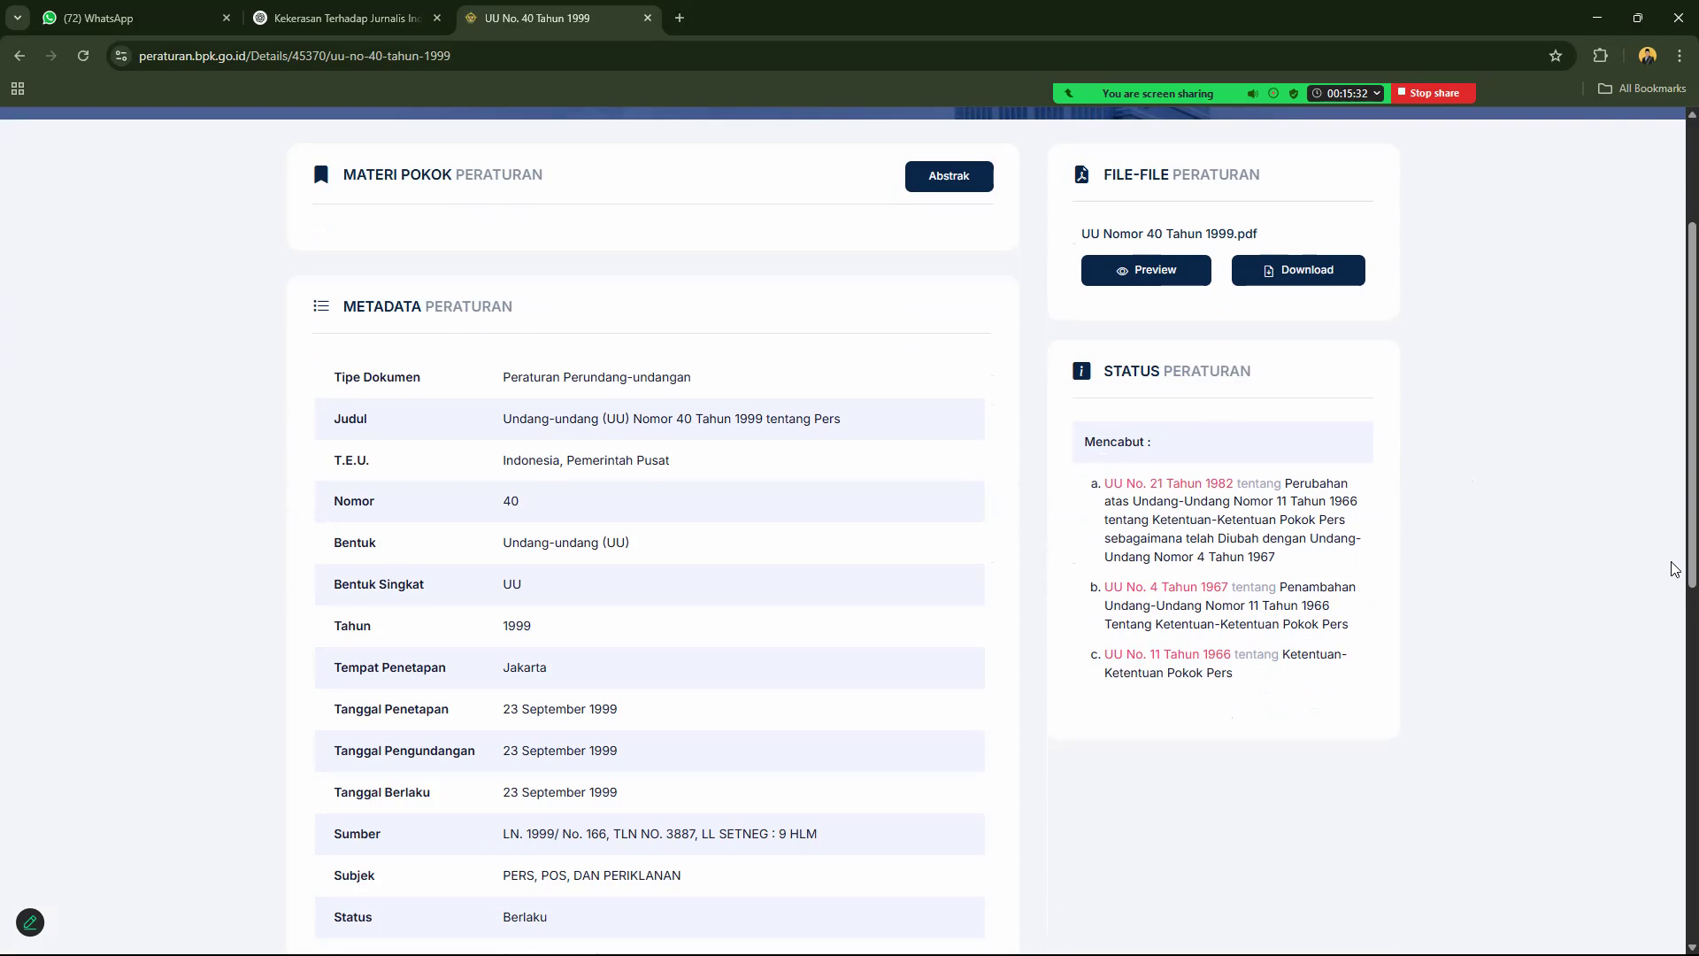
pyautogui.scroll(3, 1671, 434)
pyautogui.scroll(-1, 1675, 463)
pyautogui.scroll(-3, 1675, 463)
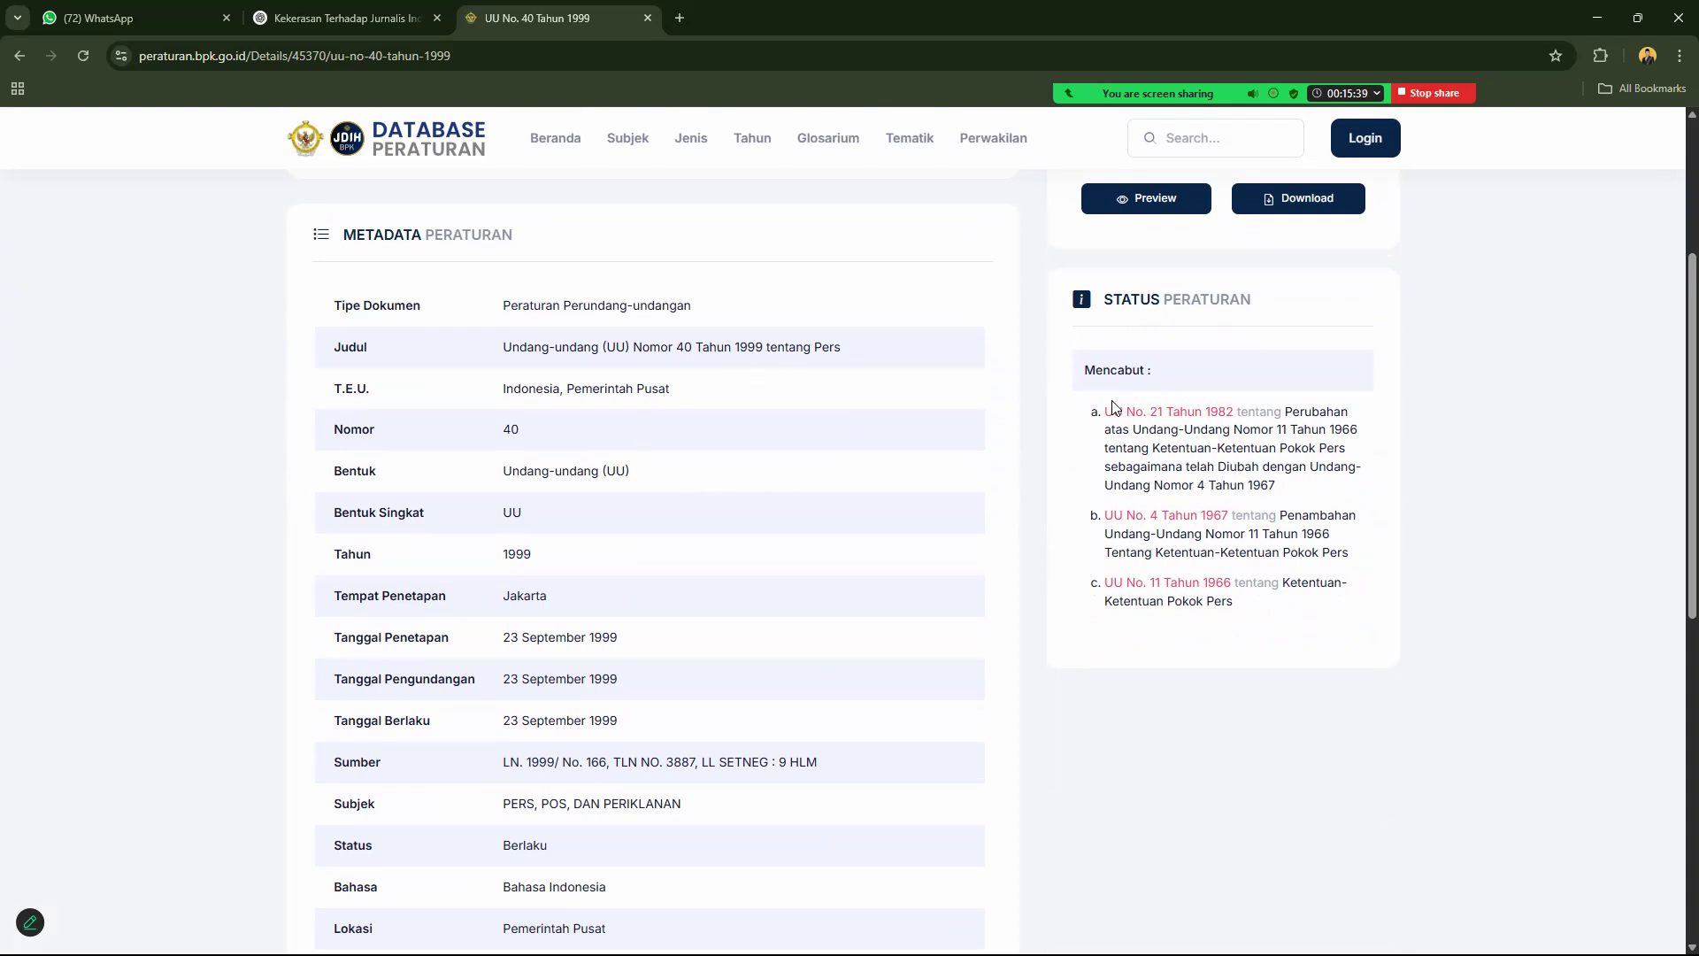
pyautogui.tripleClick(1102, 371)
pyautogui.scroll(1, 733, 463)
# Step: Switch back to Word and delete the English key-terms paragraph that ends with "press freedom under existing Indonesian law."
pyautogui.click(333, 7)
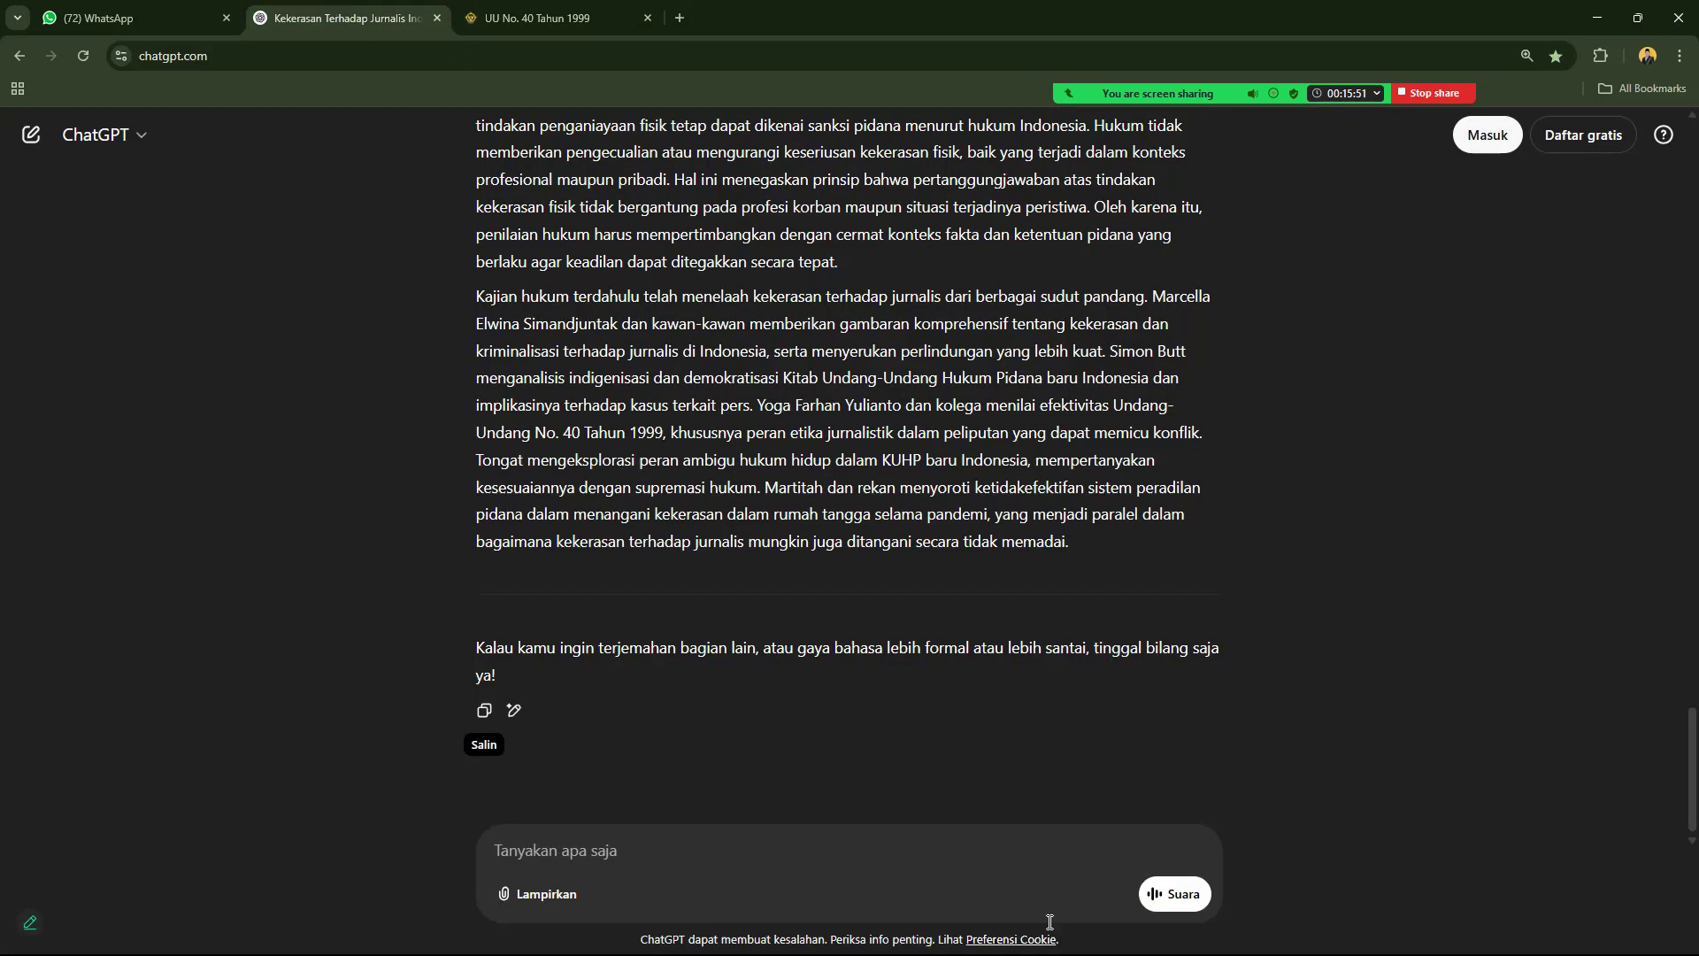
pyautogui.click(1596, 19)
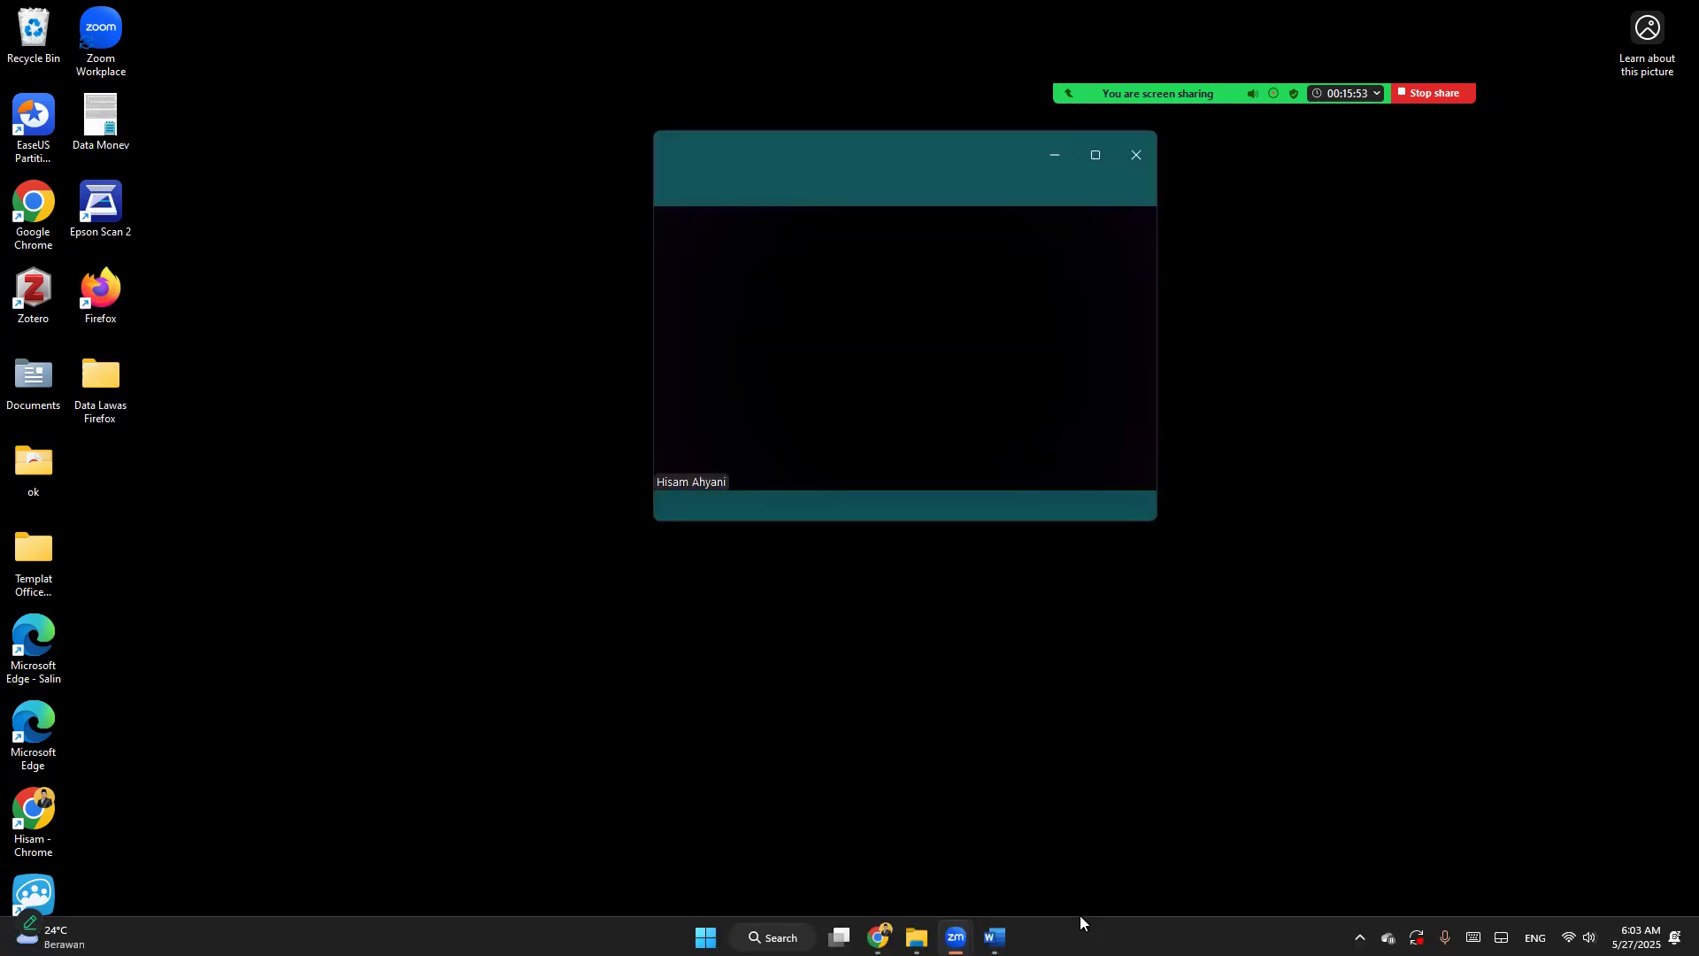
pyautogui.click(995, 937)
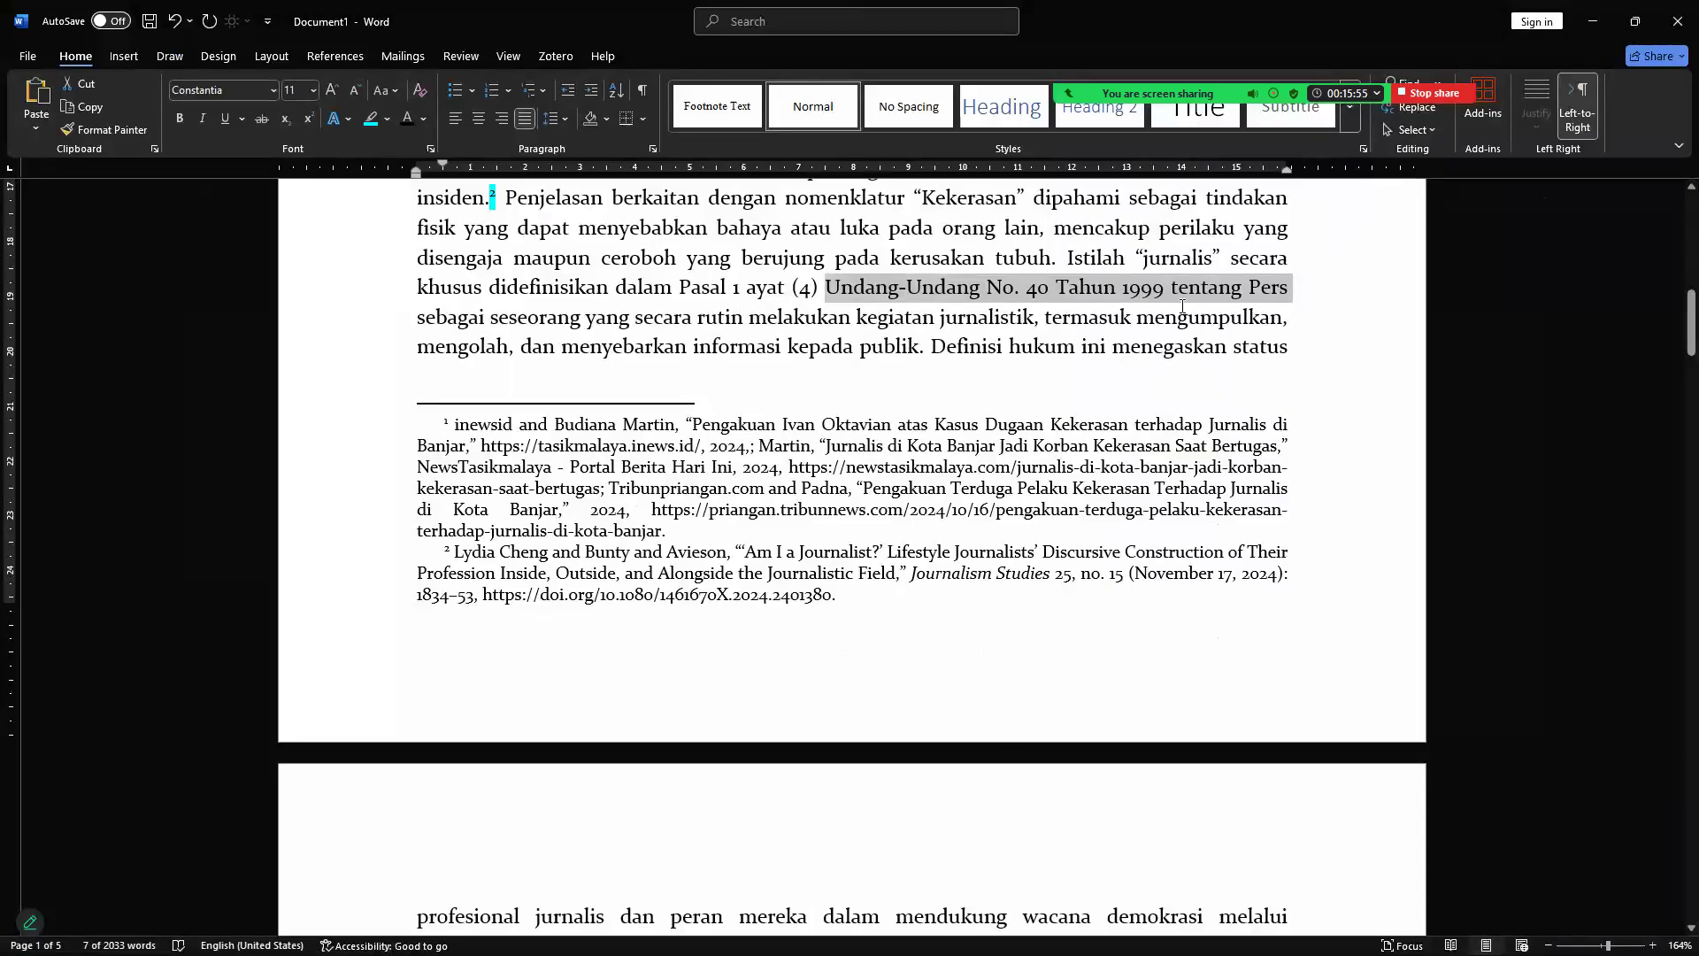
pyautogui.click(1182, 306)
pyautogui.moveTo(1675, 325); pyautogui.dragTo(1672, 513)
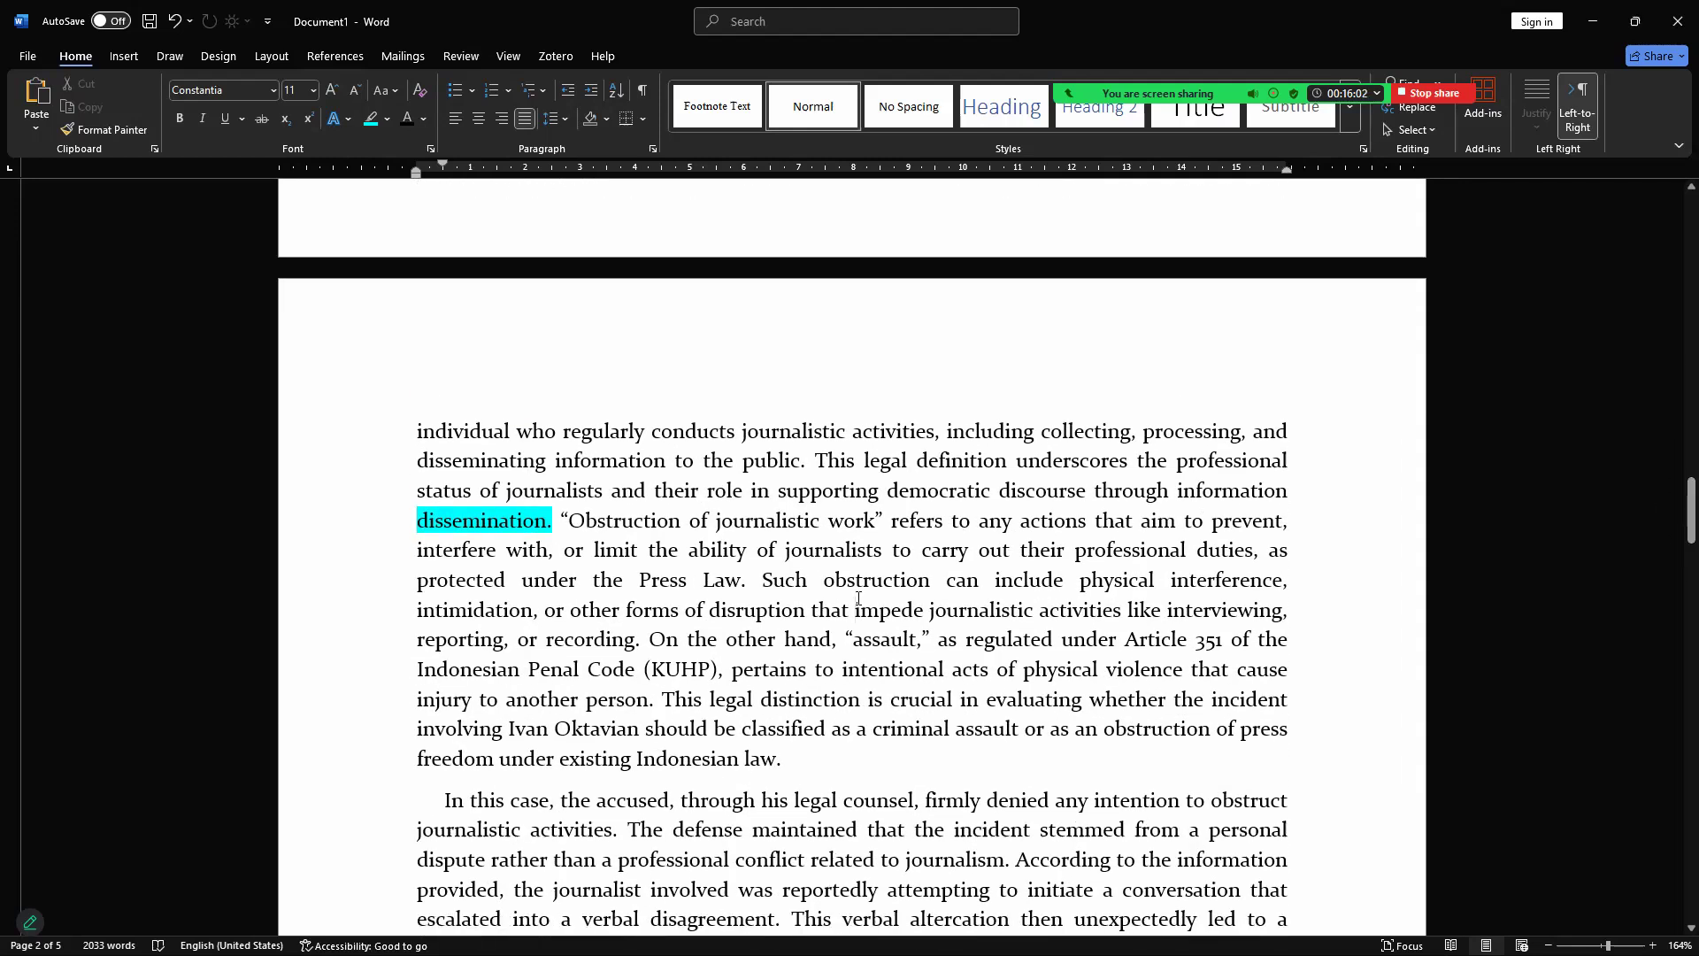
pyautogui.tripleClick(858, 598)
pyautogui.press('Delete')
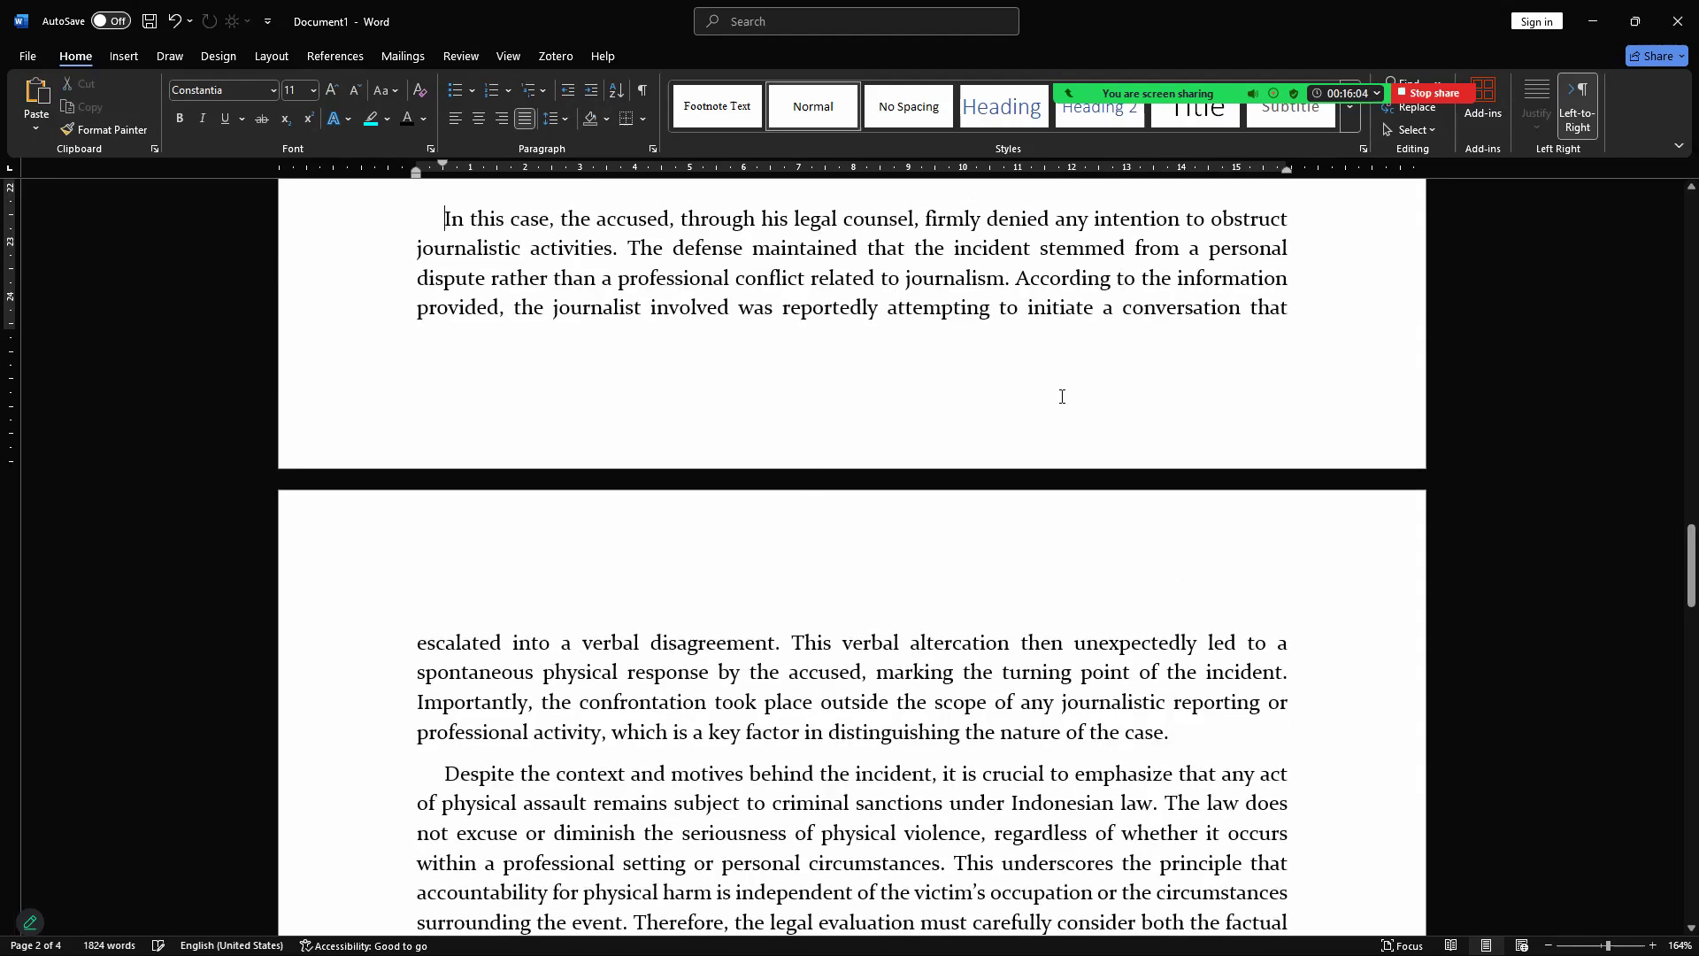
# Step: Delete the English paragraphs beginning "In this case, the accused" and "Despite the context and motives behind the incident"
pyautogui.moveTo(1675, 546); pyautogui.dragTo(1672, 512)
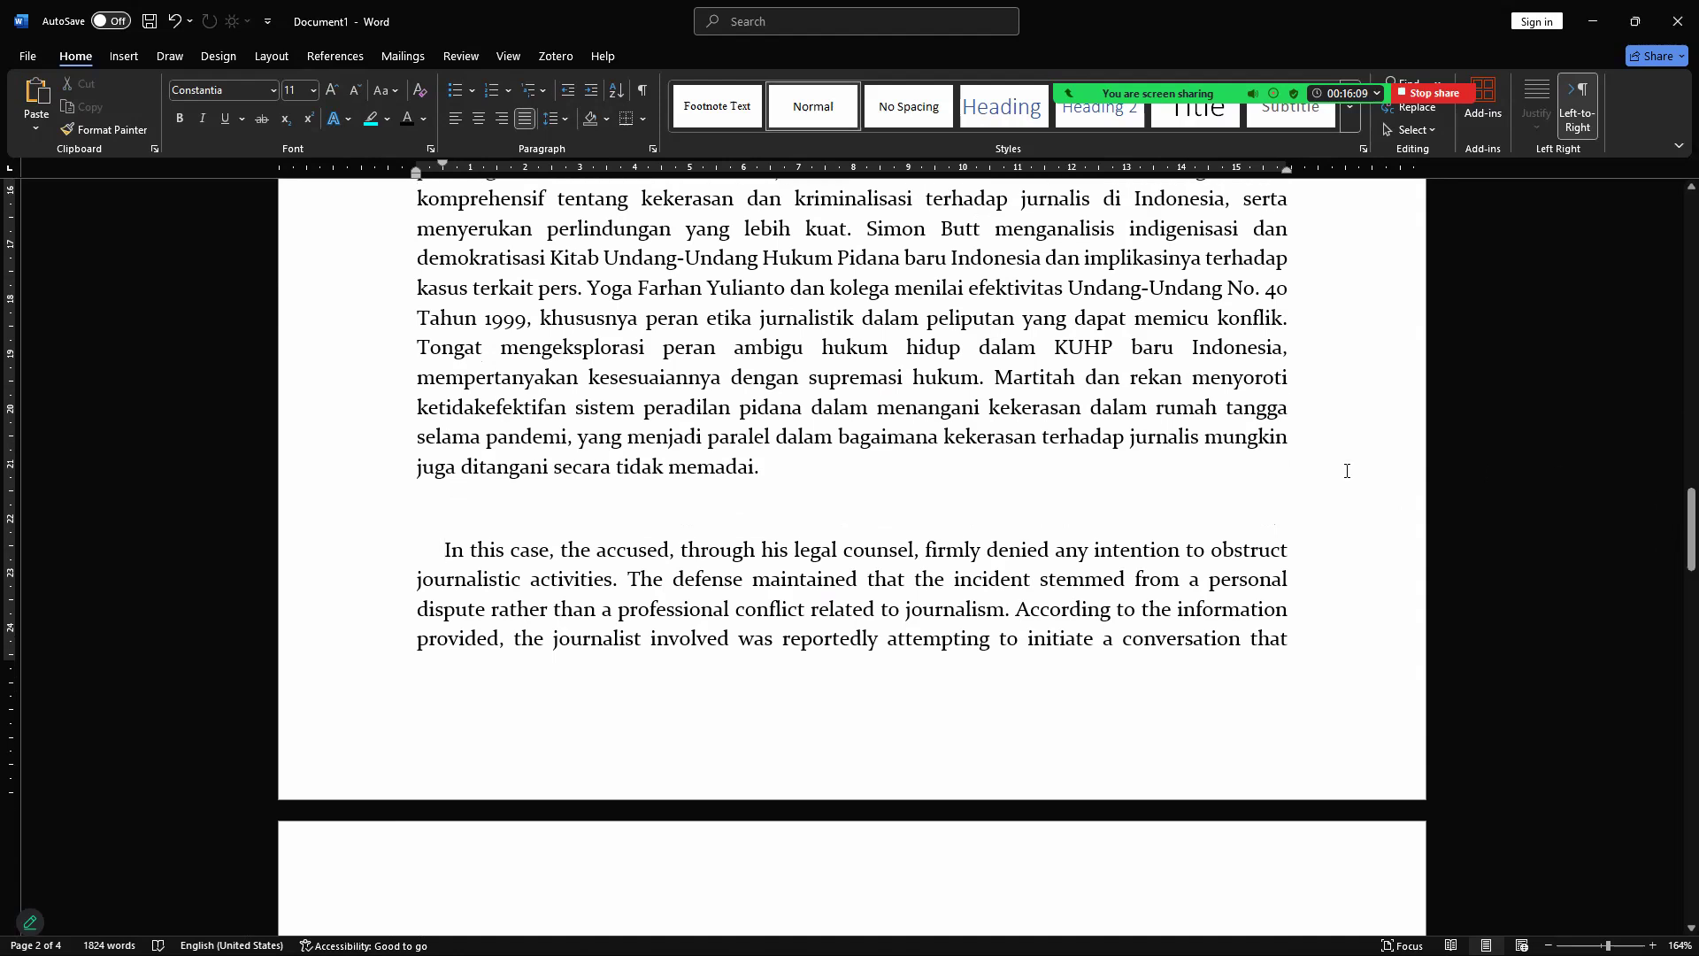
pyautogui.tripleClick(809, 583)
pyautogui.press('Delete')
pyautogui.moveTo(1671, 513)
pyautogui.mouseDown()
pyautogui.moveTo(1673, 561)
pyautogui.moveTo(1672, 528)
pyautogui.mouseUp()
pyautogui.doubleClick(1007, 423)
pyautogui.press('Delete')
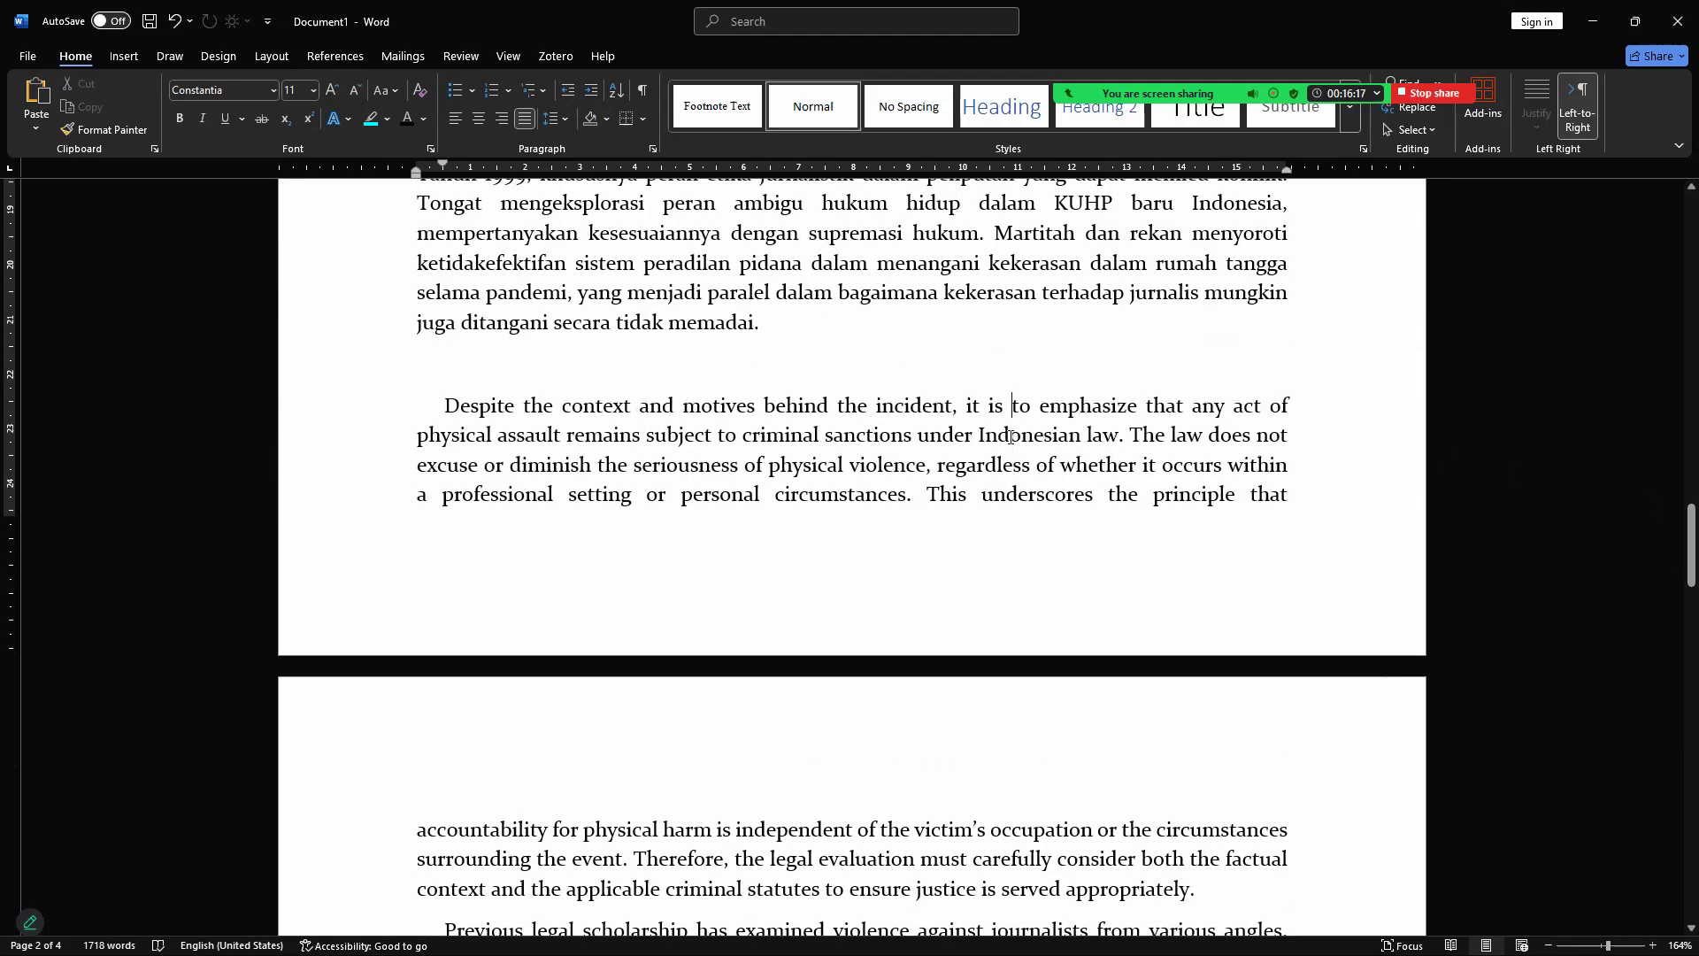
pyautogui.hotkey('ctrl', 'z')
pyautogui.tripleClick(986, 432)
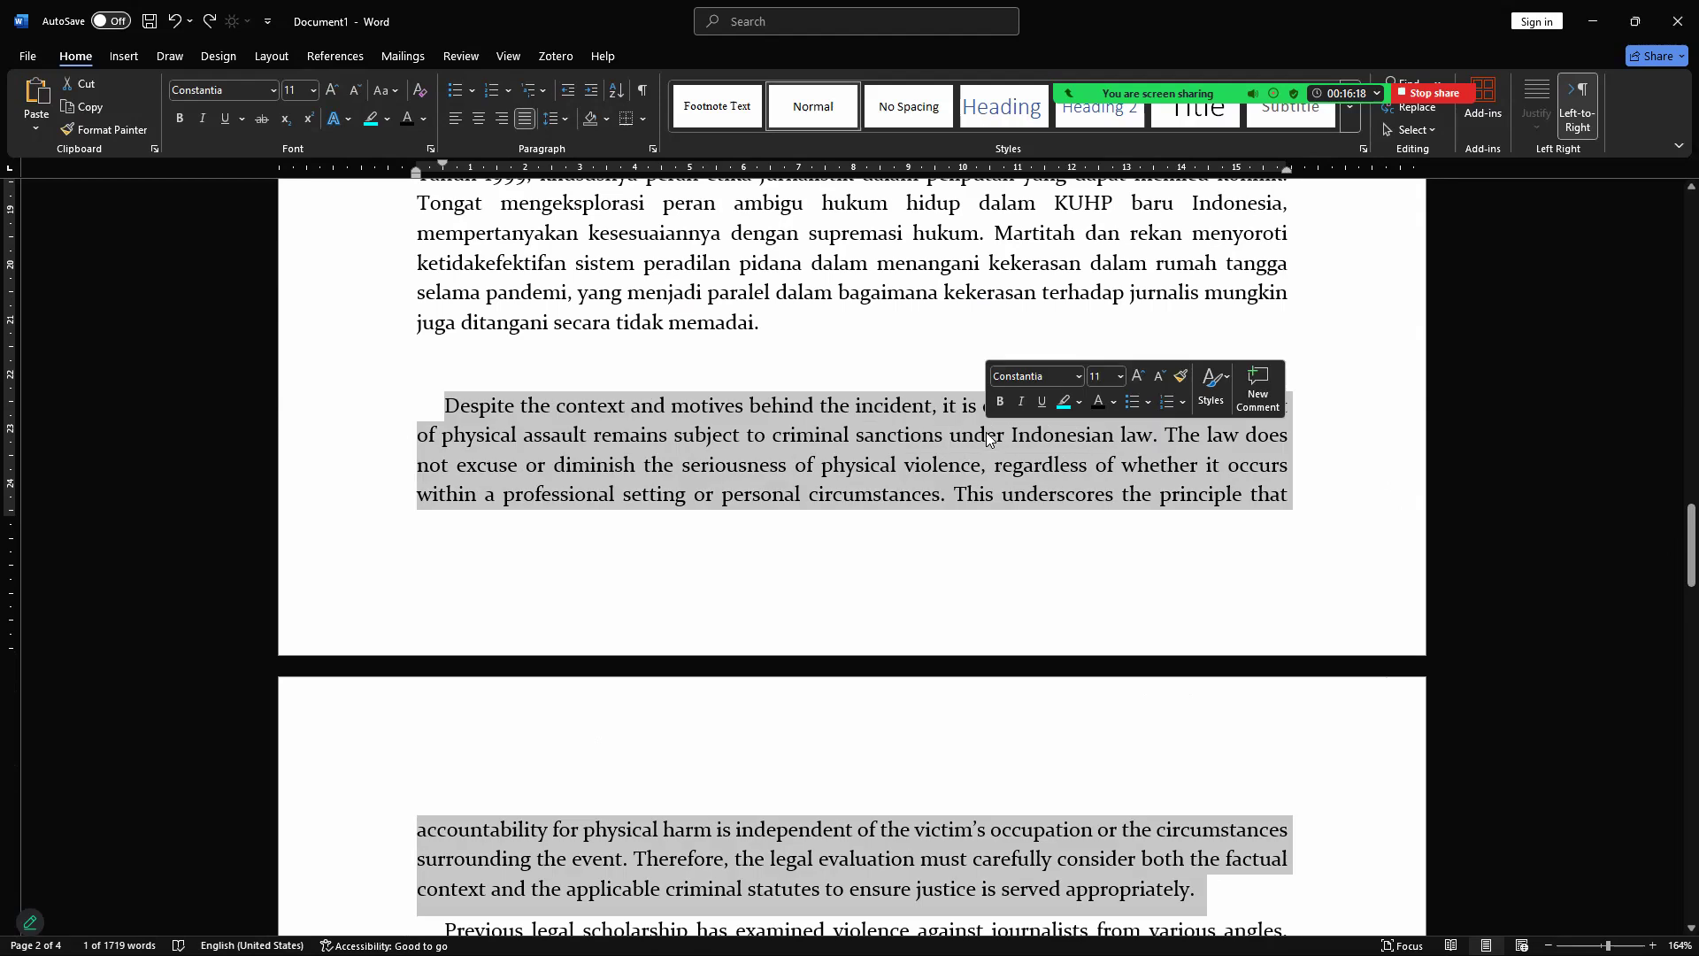
pyautogui.press('Delete')
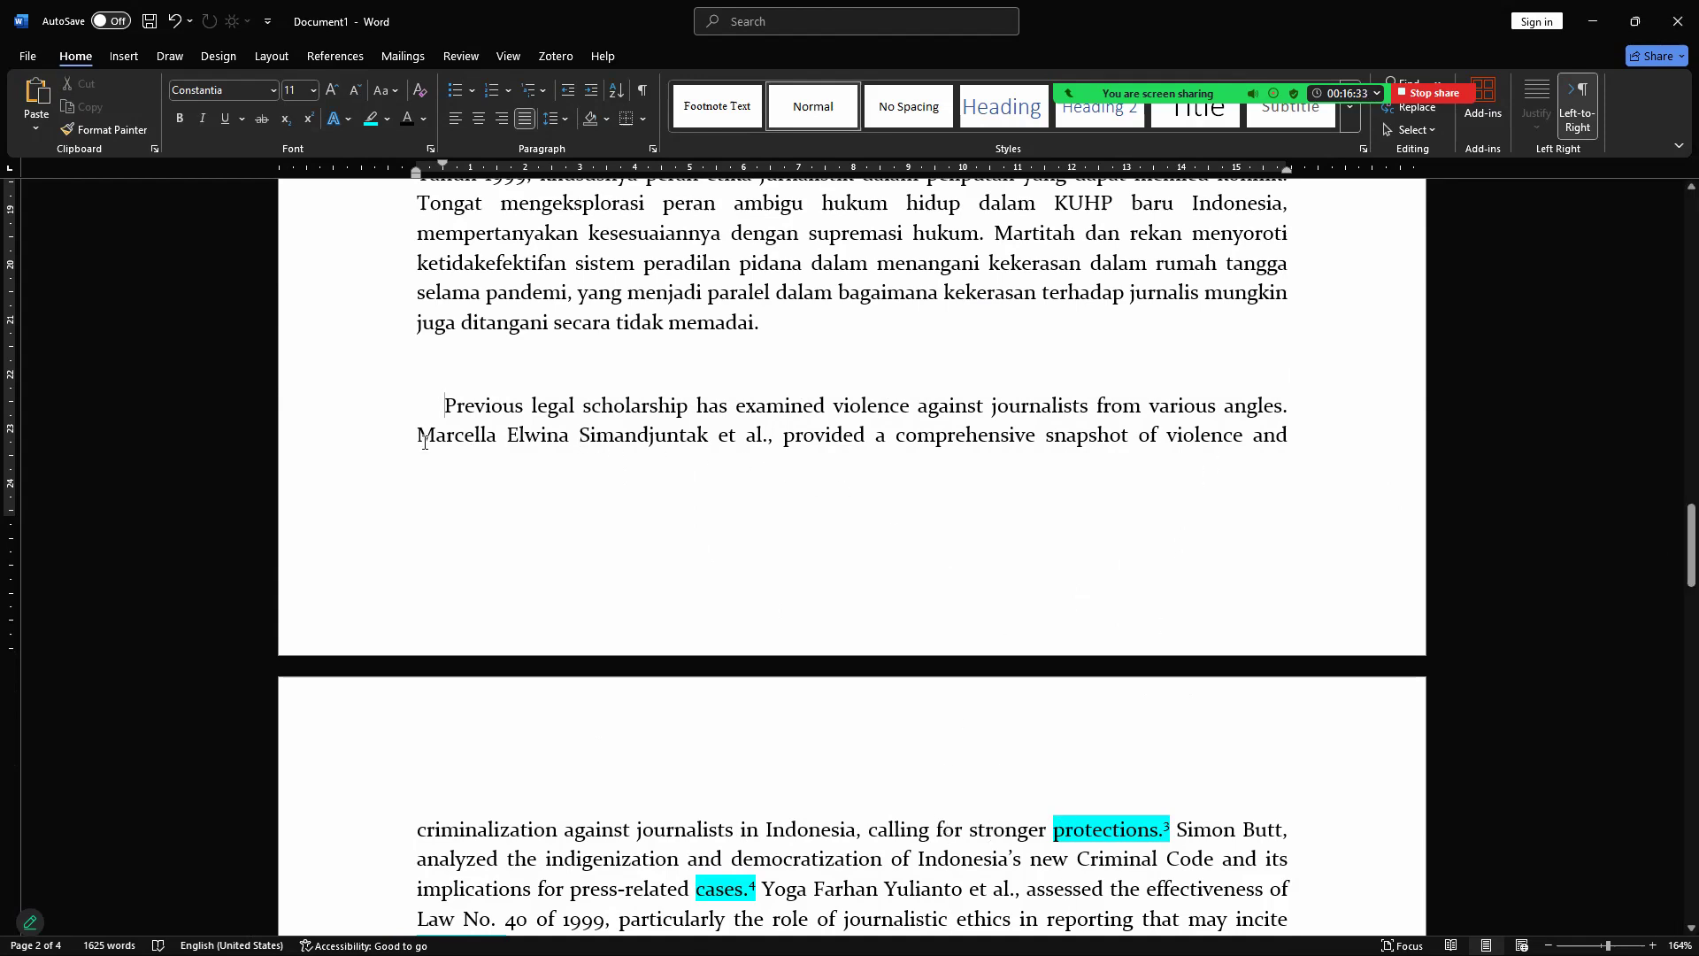
# Step: Move the footnote 3 reference from after "protections." to the end of the Indonesian sentence ending "perlindungan yang lebih kuat."
pyautogui.moveTo(421, 440); pyautogui.dragTo(717, 438)
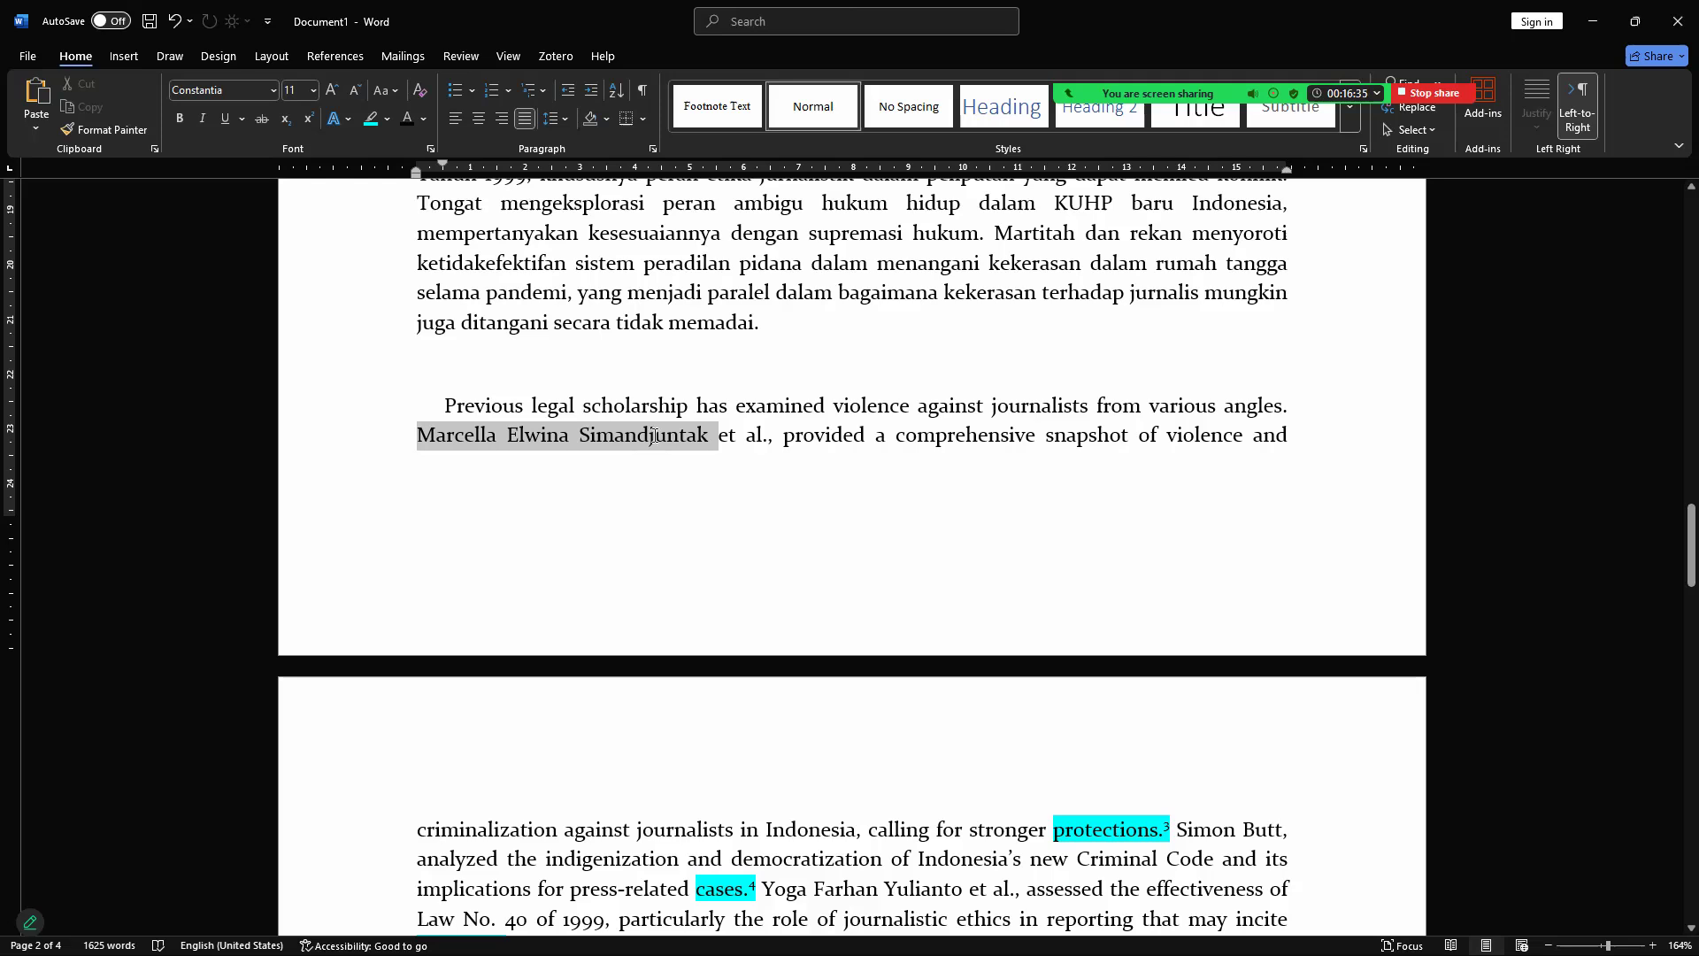
pyautogui.click(1161, 832)
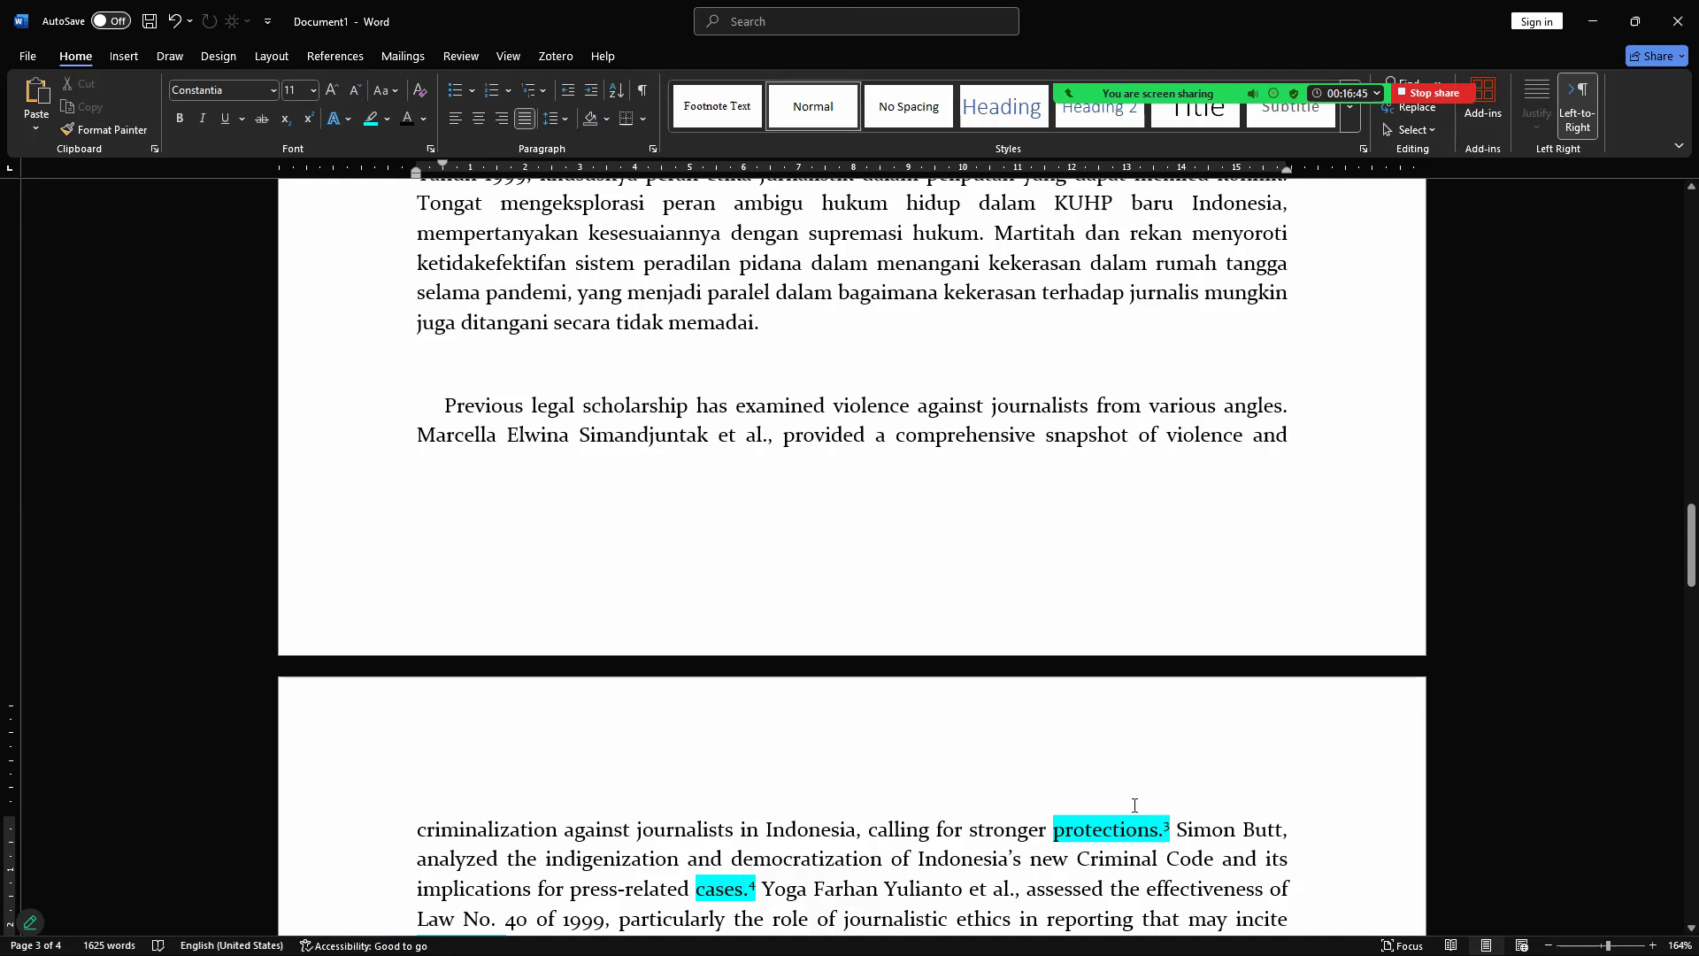
pyautogui.moveTo(1173, 829); pyautogui.dragTo(1163, 830)
pyautogui.moveTo(1672, 542)
pyautogui.mouseDown()
pyautogui.moveTo(1671, 630)
pyautogui.moveTo(1673, 522)
pyautogui.mouseUp()
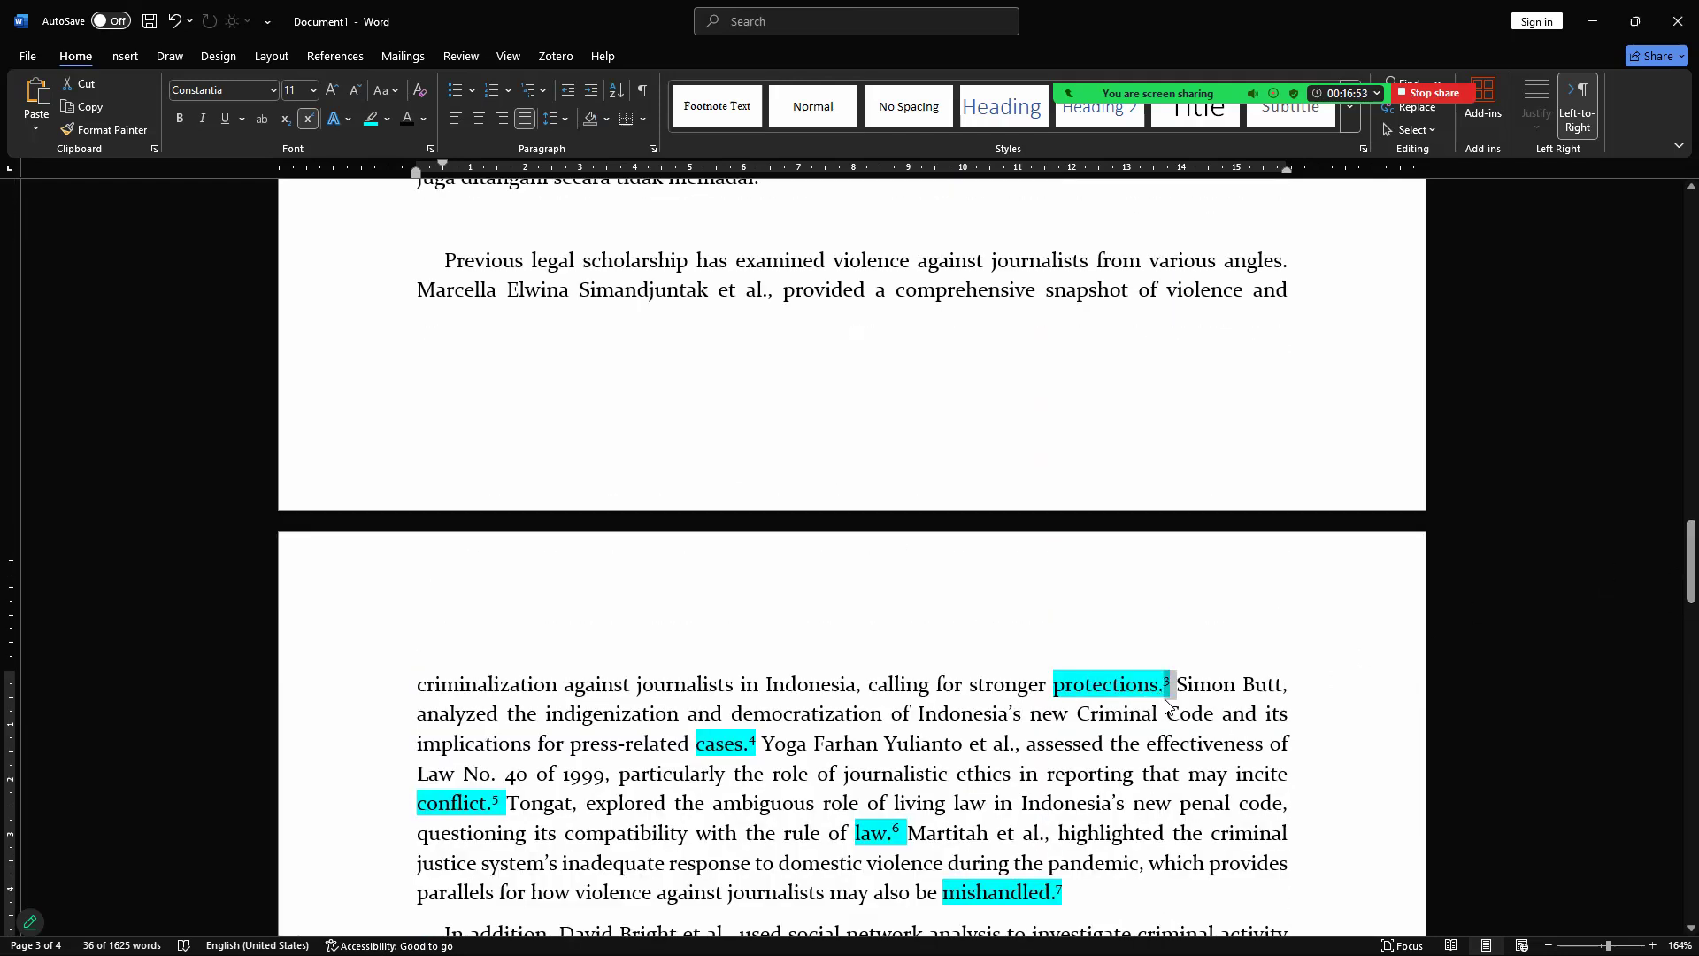
pyautogui.press('Delete')
pyautogui.moveTo(1671, 564); pyautogui.dragTo(1673, 506)
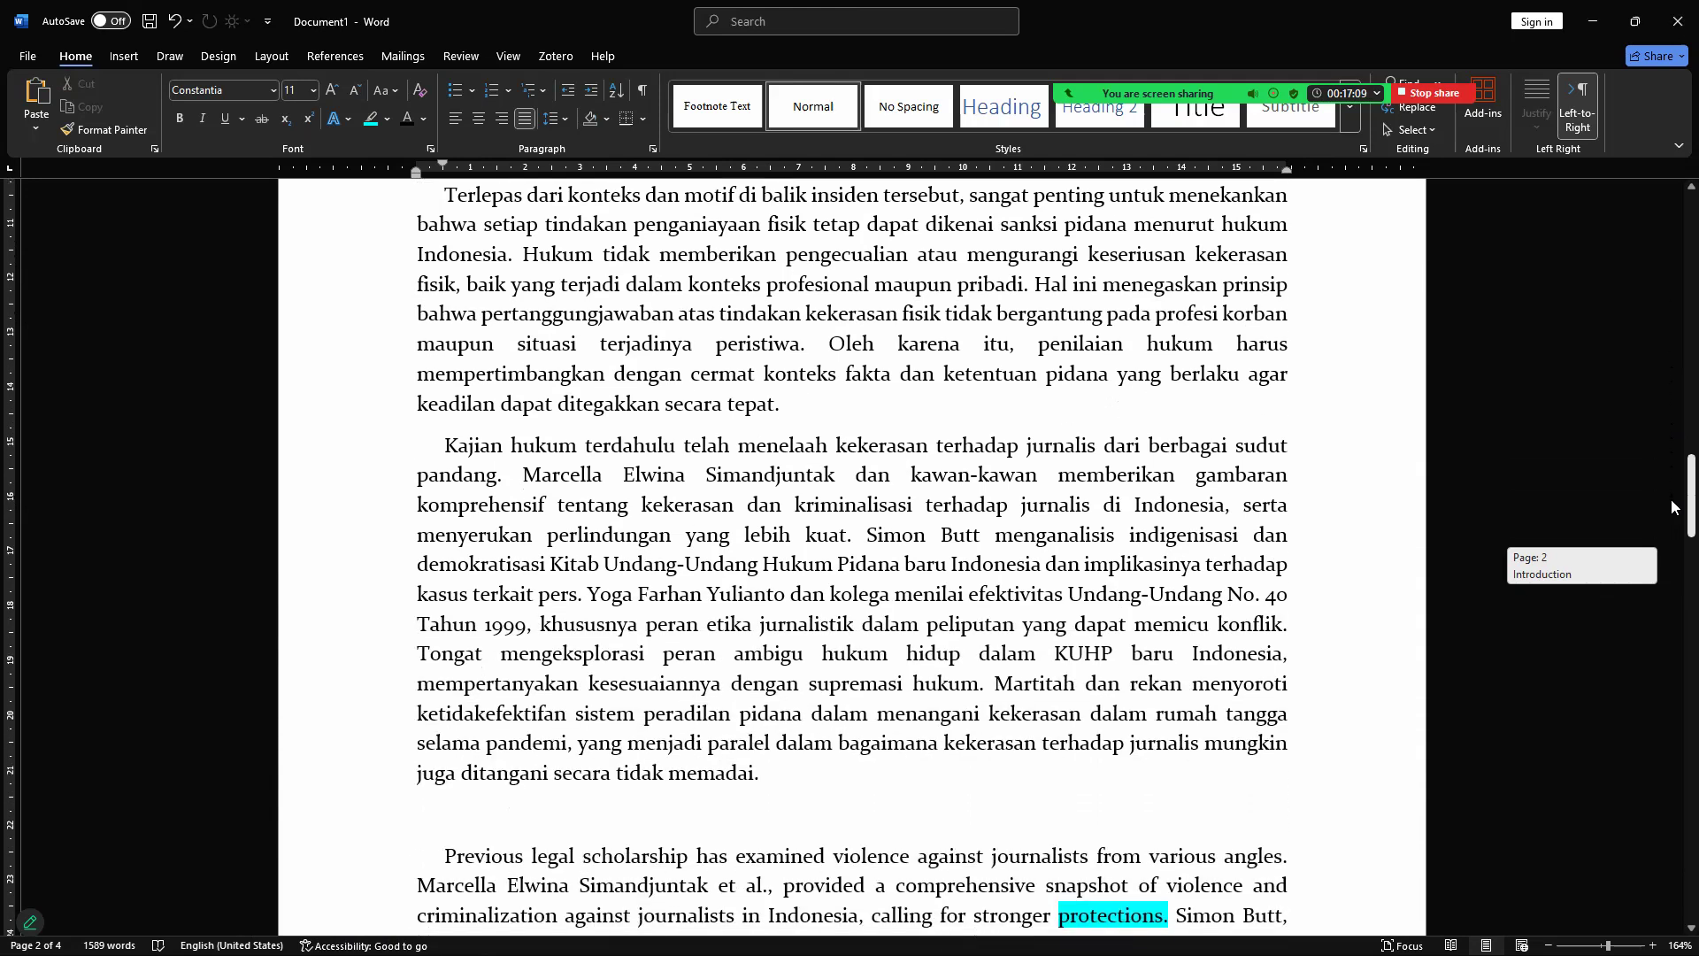
pyautogui.moveTo(1671, 506); pyautogui.dragTo(1671, 506)
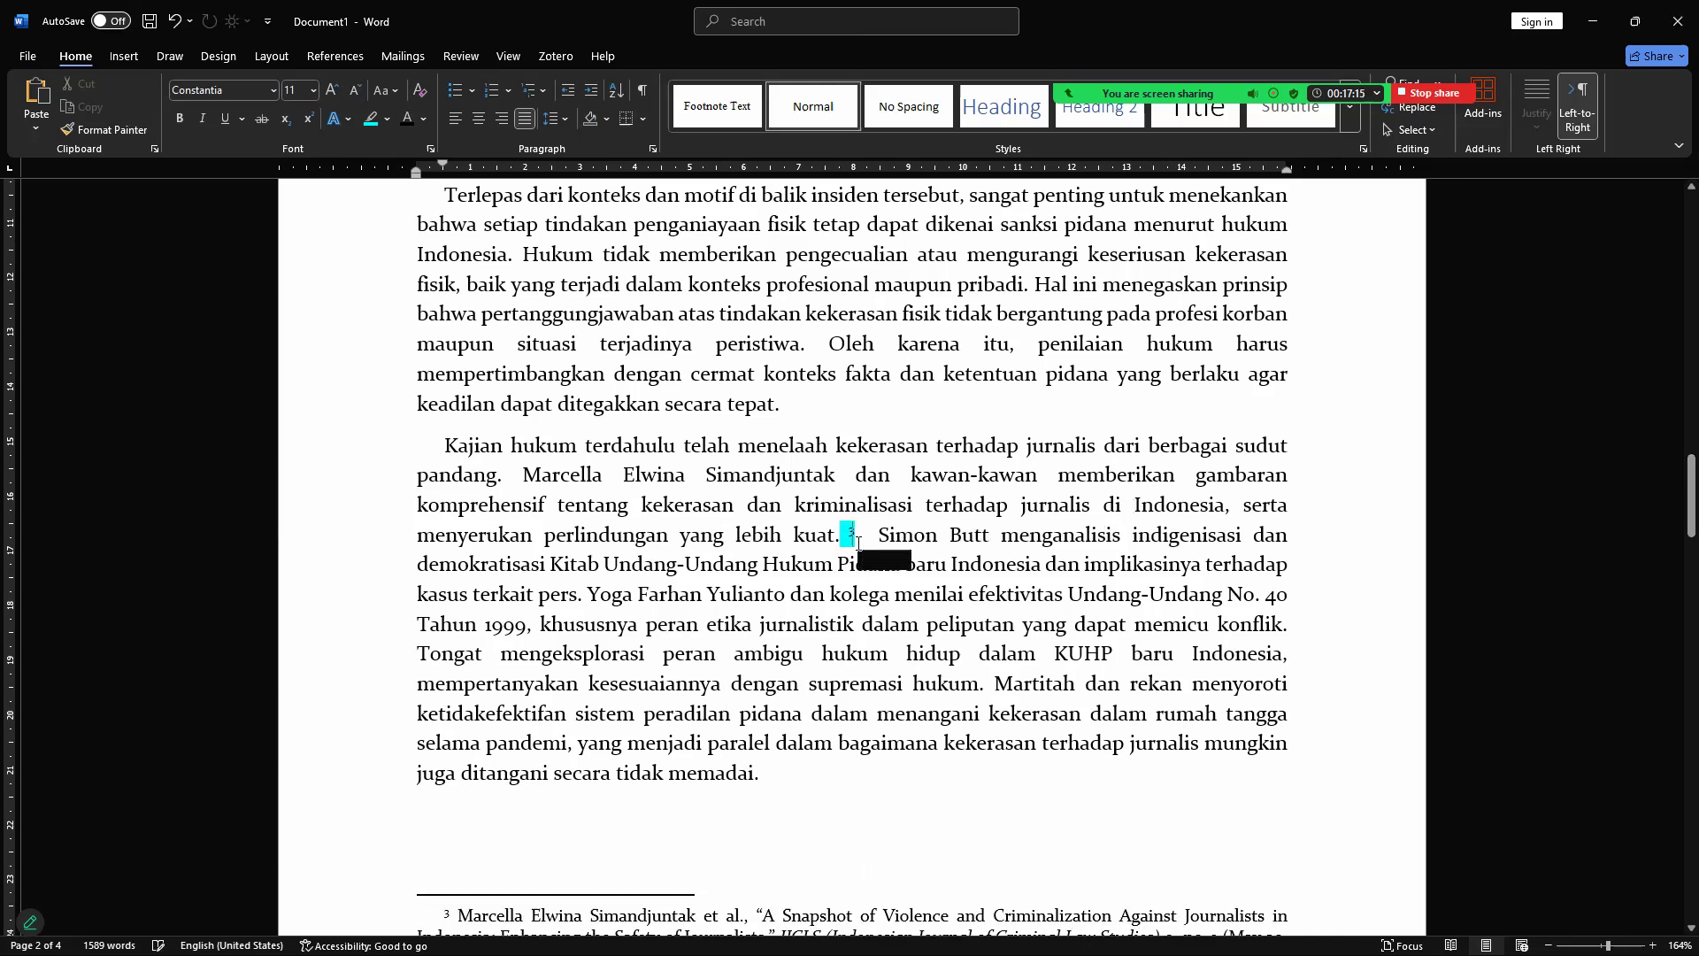
pyautogui.moveTo(1675, 521); pyautogui.dragTo(1677, 602)
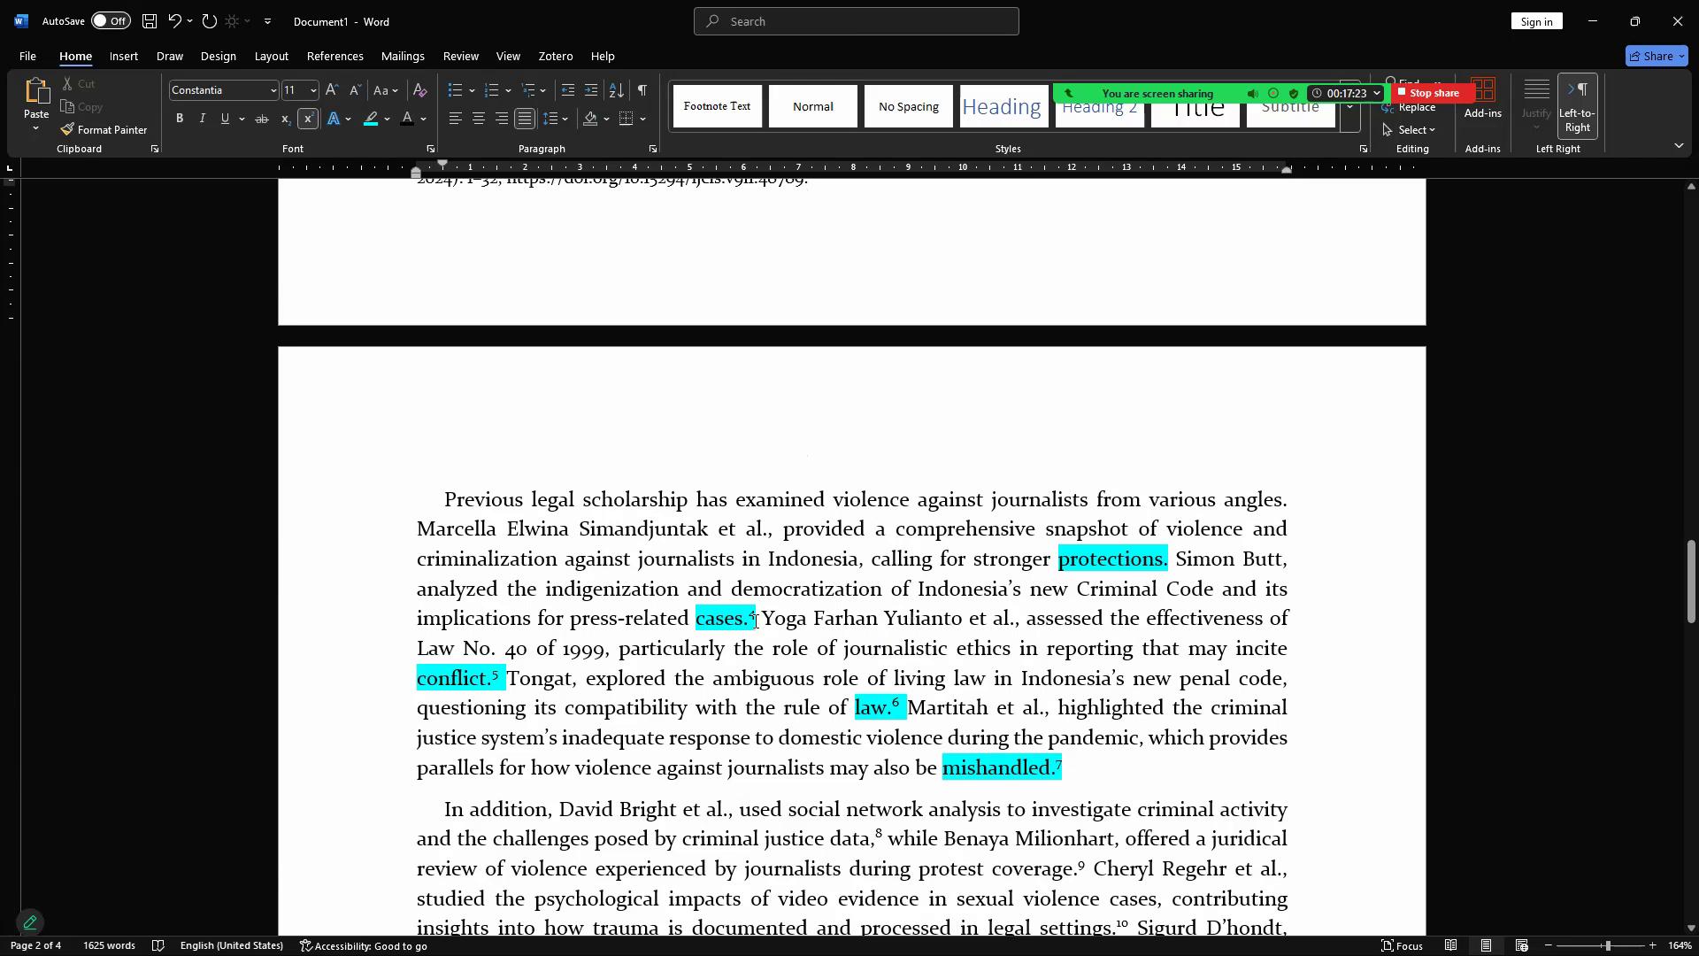
# Step: Move the footnote 4 reference from after "cases." to beside footnote 5 after "conflict."
pyautogui.moveTo(751, 621); pyautogui.dragTo(760, 623)
pyautogui.hotkey('ctrl', 'x')
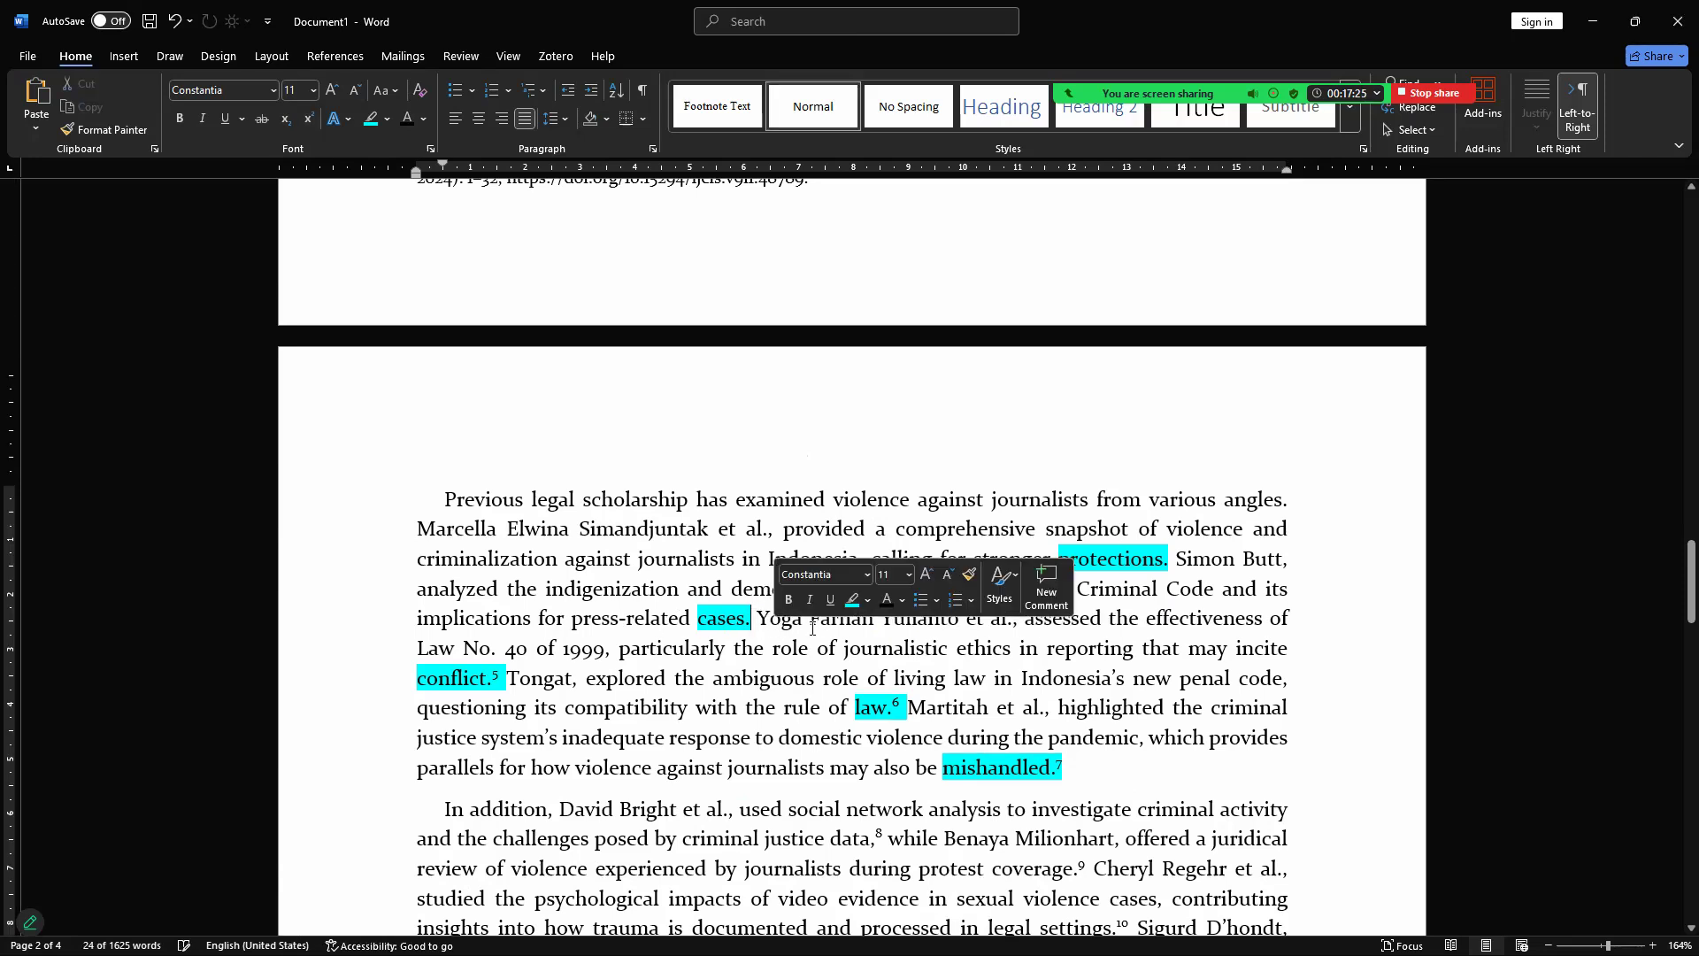
pyautogui.click(495, 678)
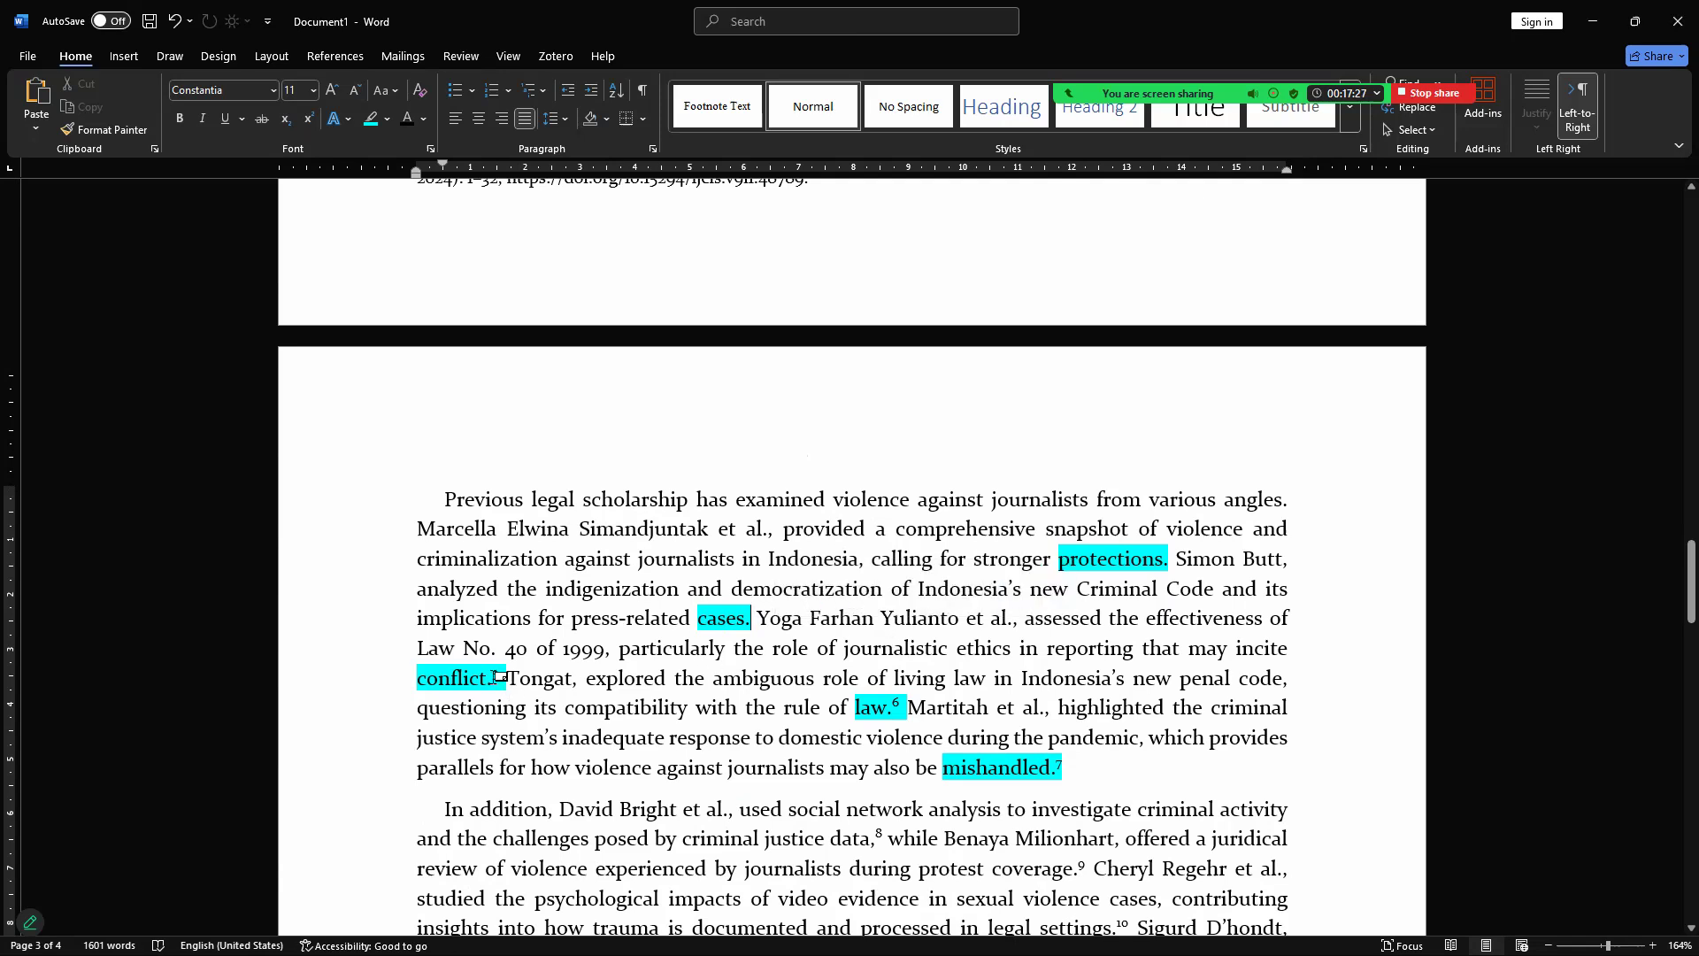
pyautogui.hotkey('ctrl', 'v')
# Step: Move footnote references 4 and 5, together with their full stop, from after "conflict" to beside footnote 6 after "law."
pyautogui.moveTo(488, 681); pyautogui.dragTo(519, 684)
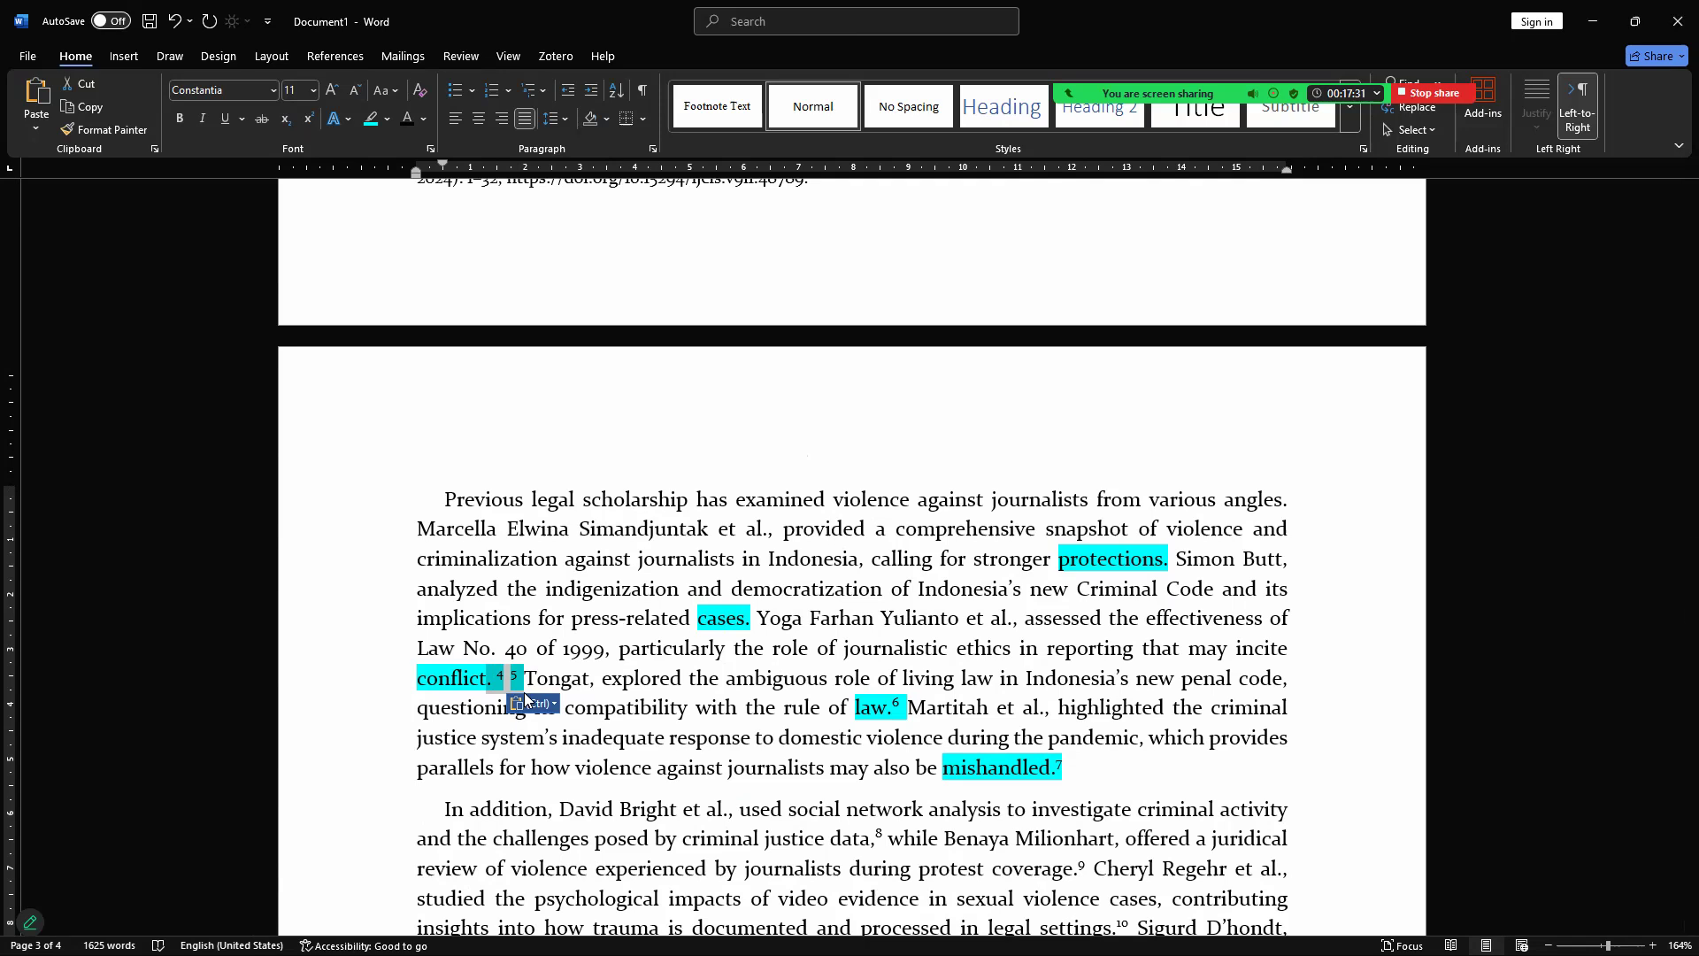
pyautogui.click(534, 703)
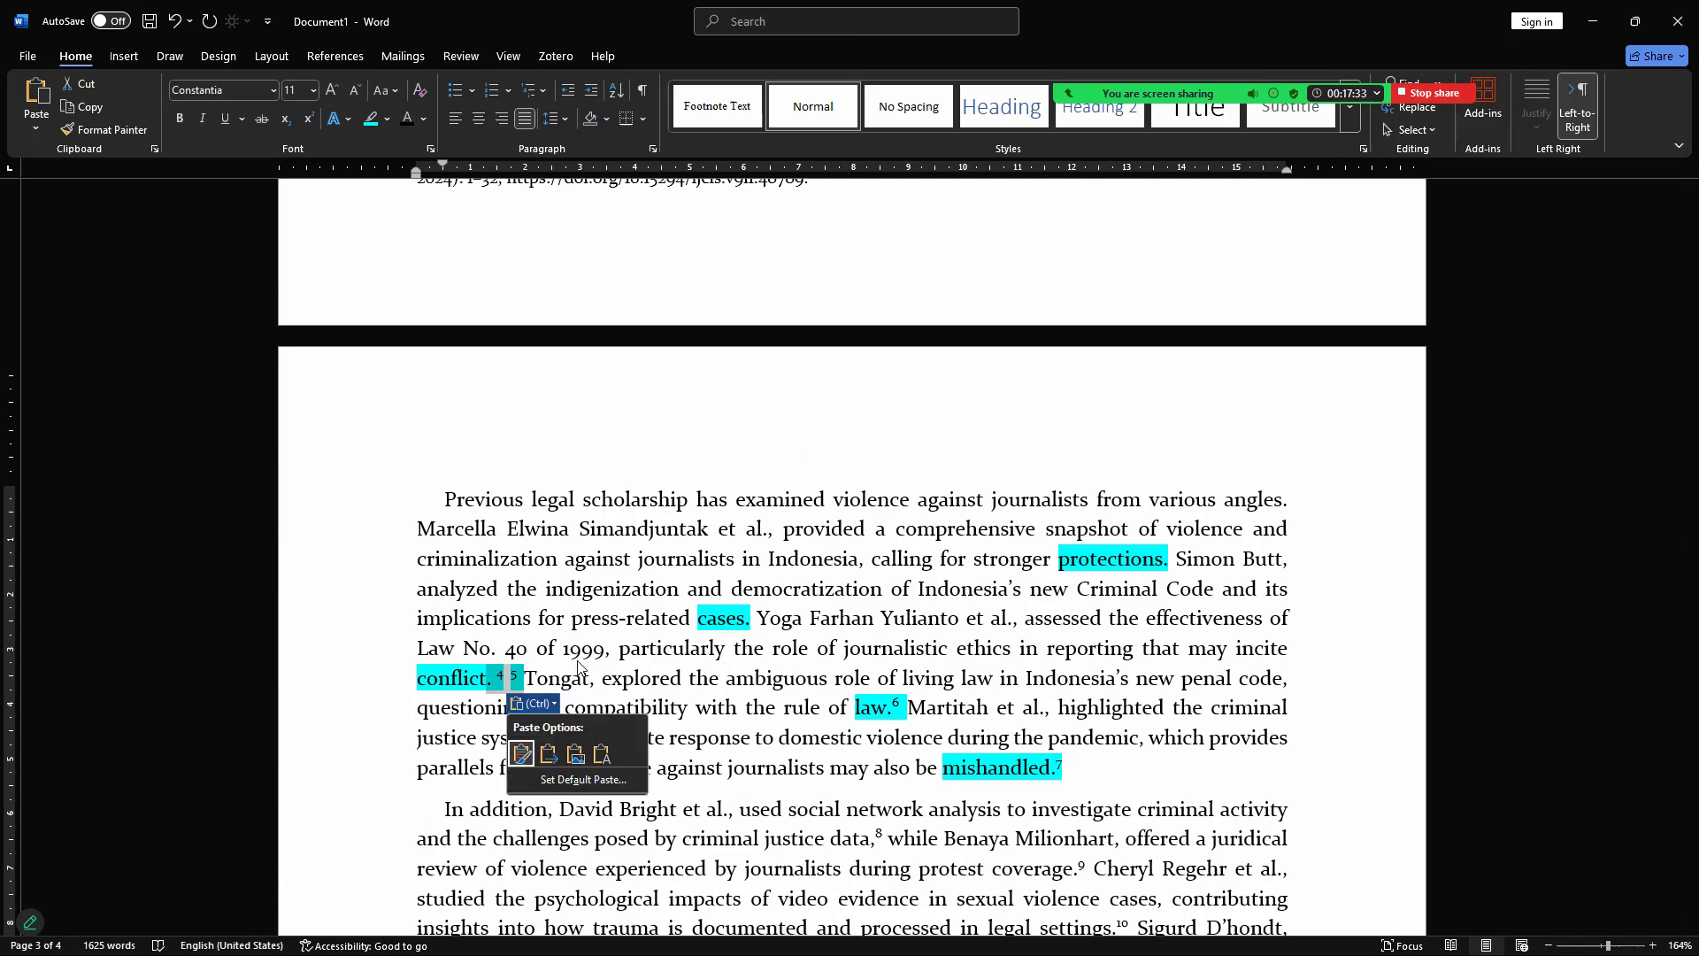
pyautogui.click(487, 681)
pyautogui.write('.')
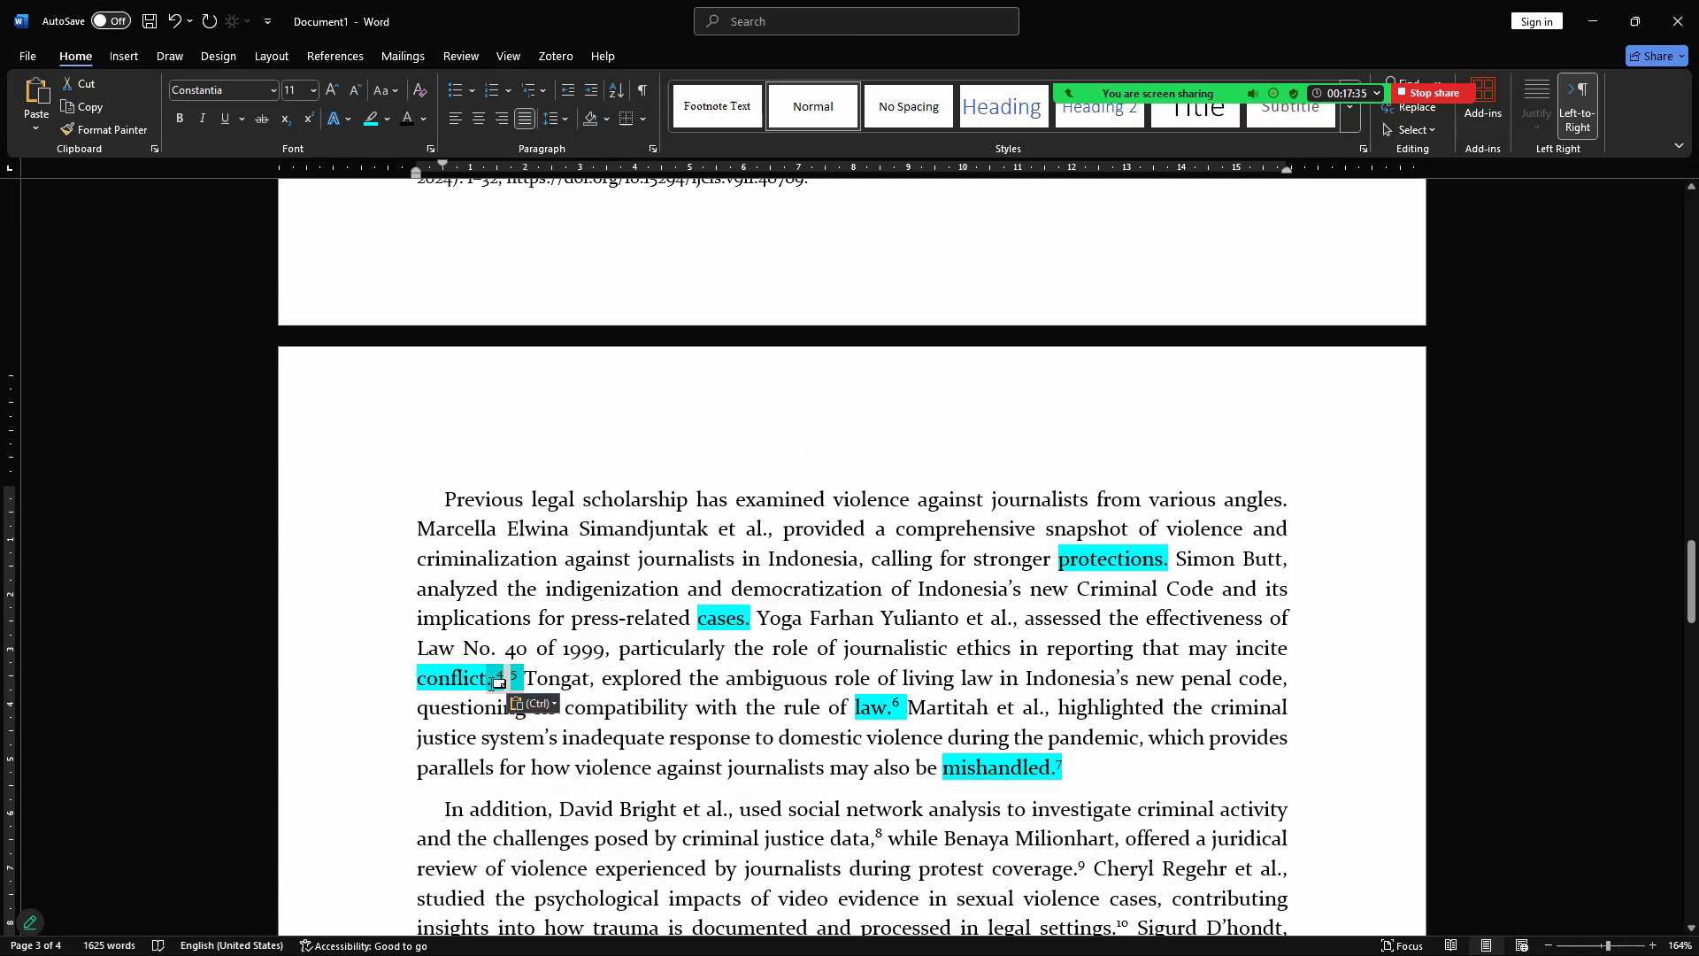
pyautogui.moveTo(519, 682); pyautogui.dragTo(520, 681)
pyautogui.press('Delete')
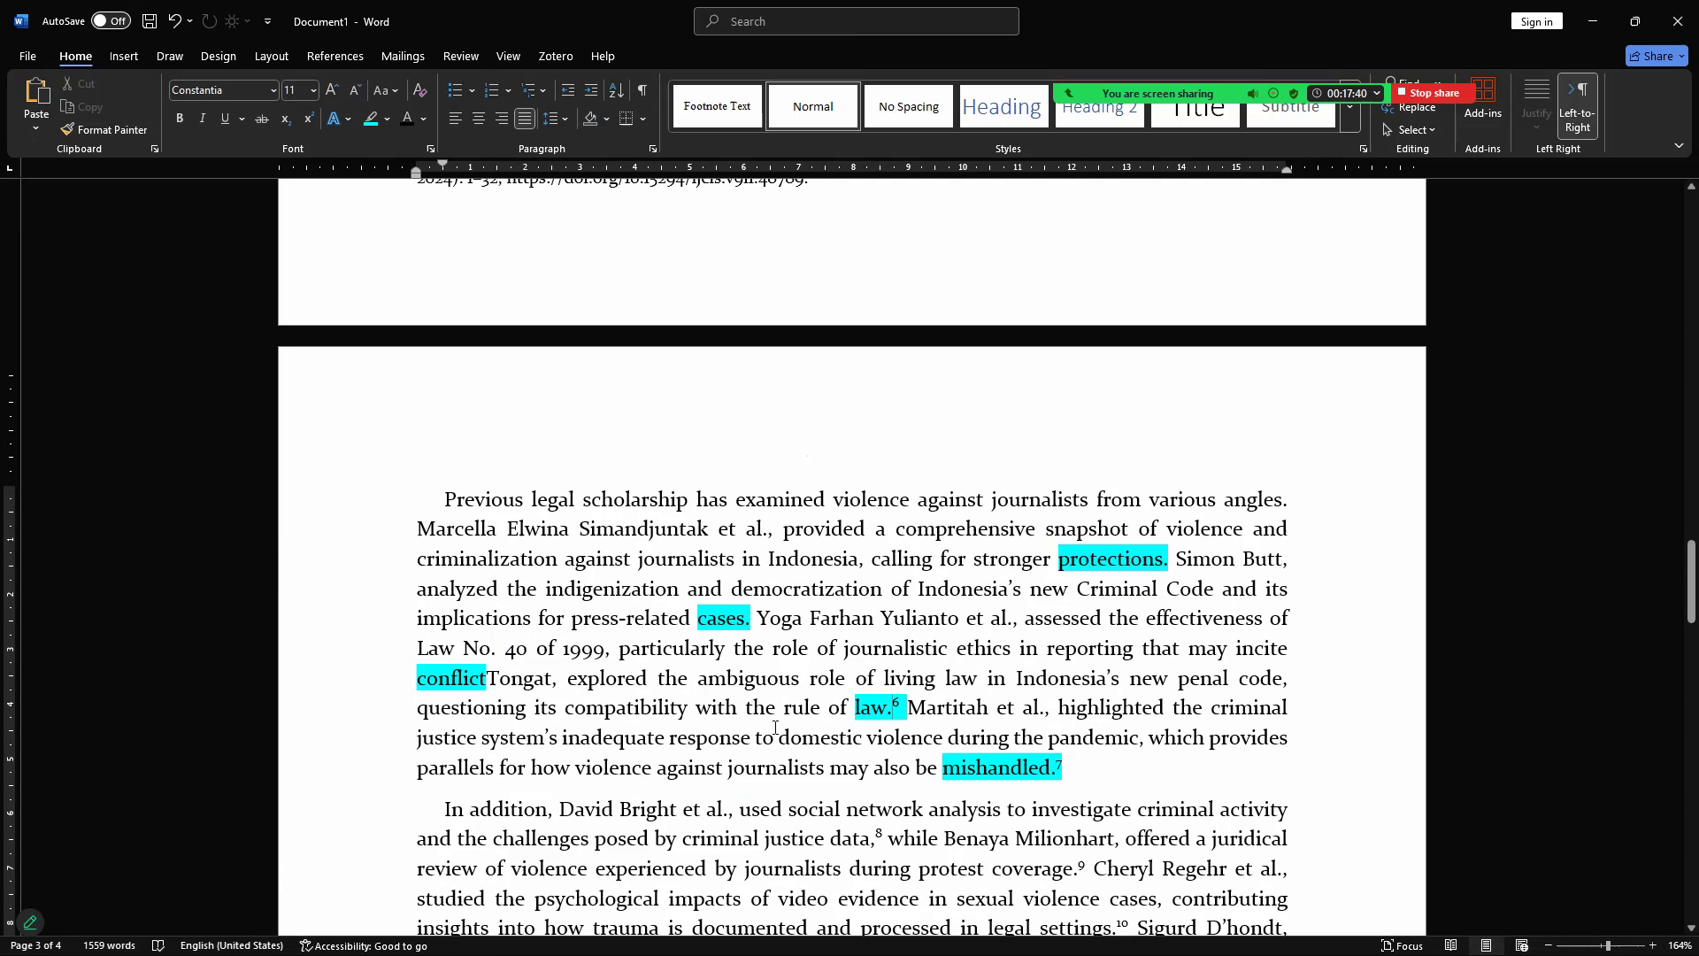
pyautogui.hotkey('ctrl', 'v')
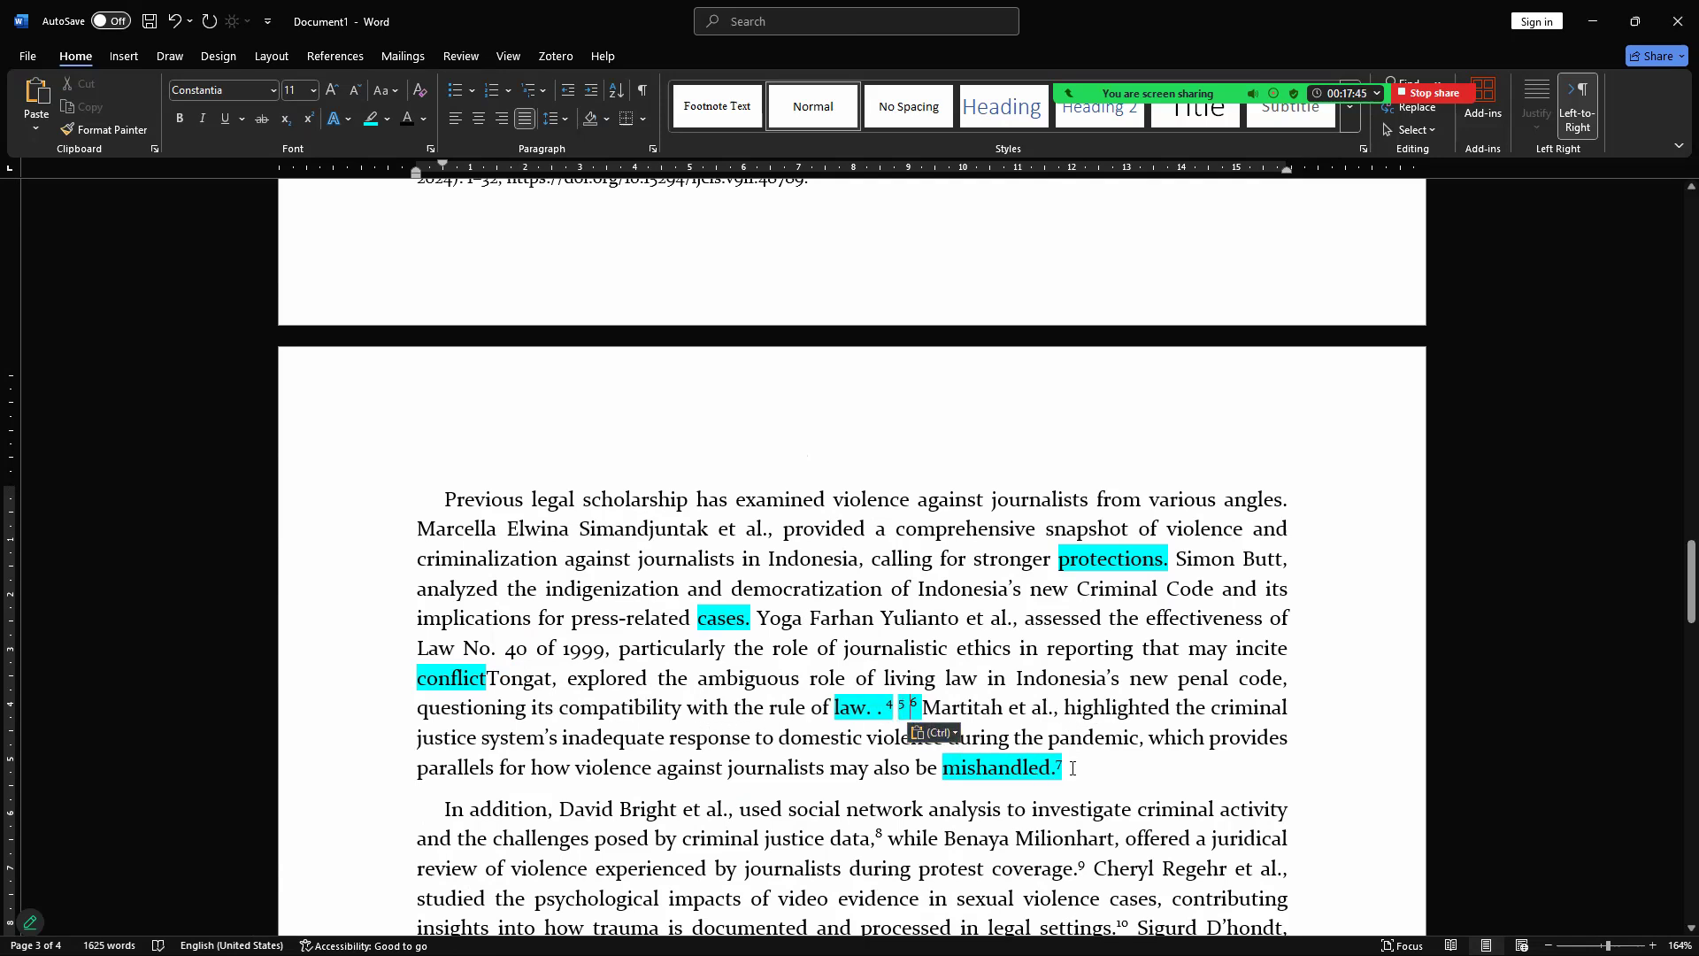
# Step: Move the footnote 7 reference from after "mishandled." to beside footnote 6 after "law."
pyautogui.moveTo(1069, 763); pyautogui.dragTo(1062, 762)
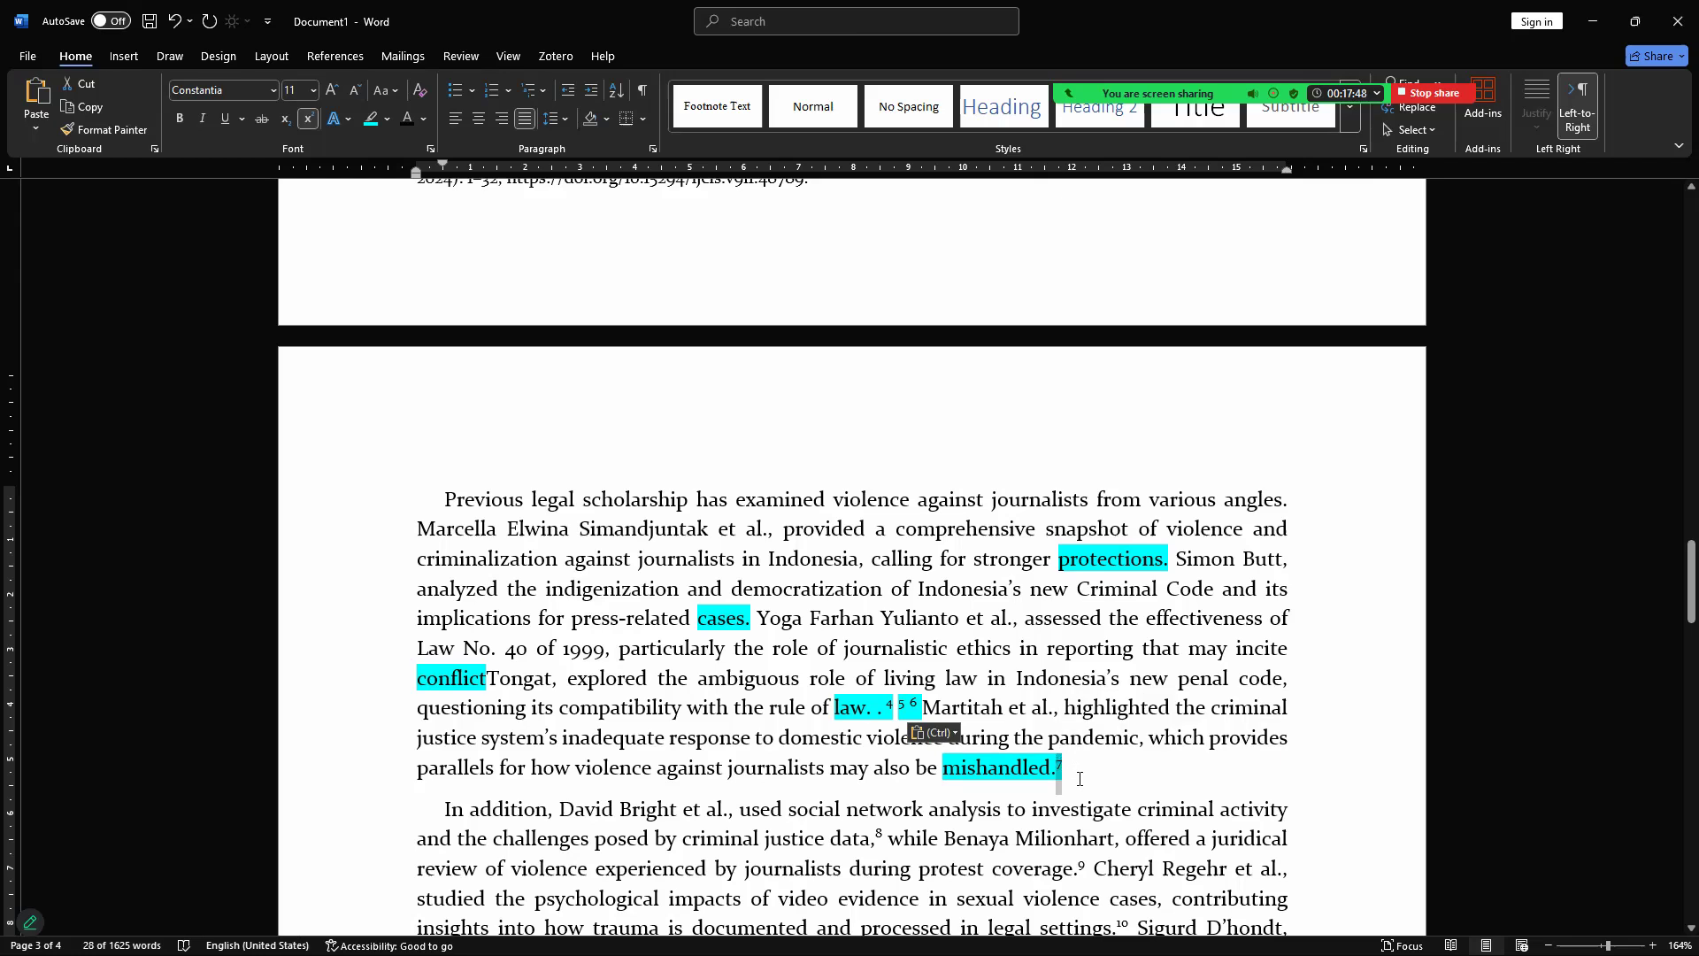
pyautogui.hotkey('ctrl', 'x')
pyautogui.click(921, 708)
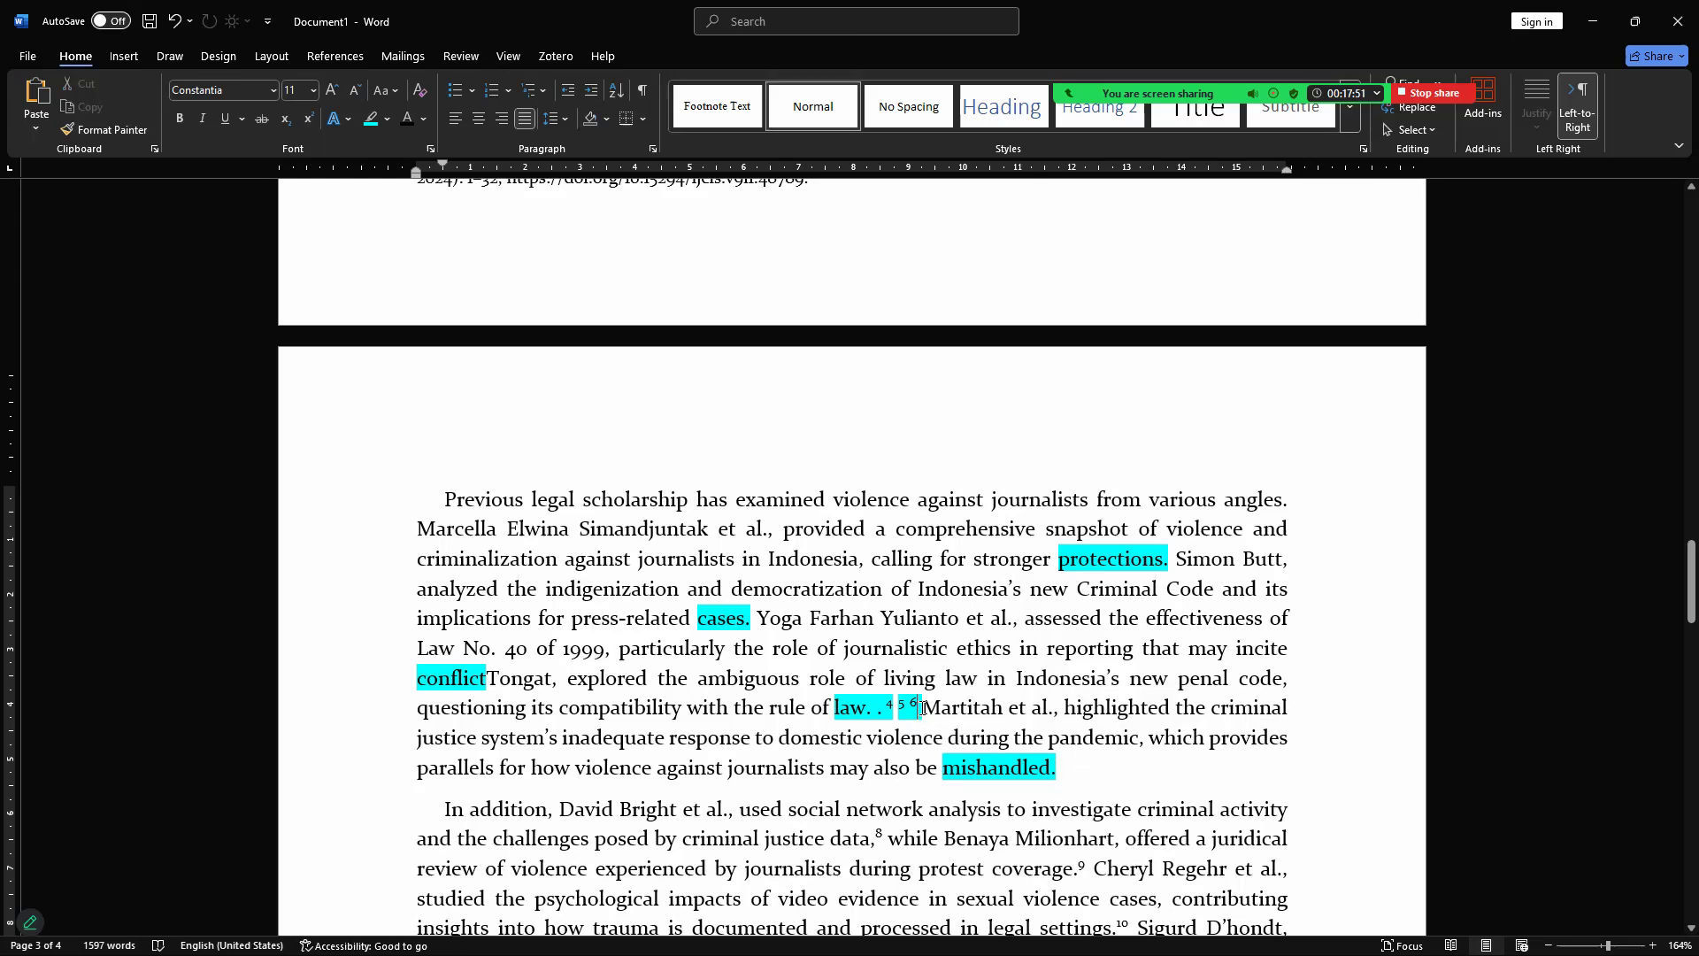
pyautogui.hotkey('ctrl', 'v')
# Step: Cut footnote references 4 to 7 from after "law." and delete the English paragraph beginning "Previous legal scholarship"
pyautogui.hotkey('shift', 'Left')
pyautogui.hotkey('shift', 'Left')
pyautogui.hotkey('shift', 'Left')
pyautogui.hotkey('shift', 'Left')
pyautogui.hotkey('shift', 'Left')
pyautogui.hotkey('shift', 'Left')
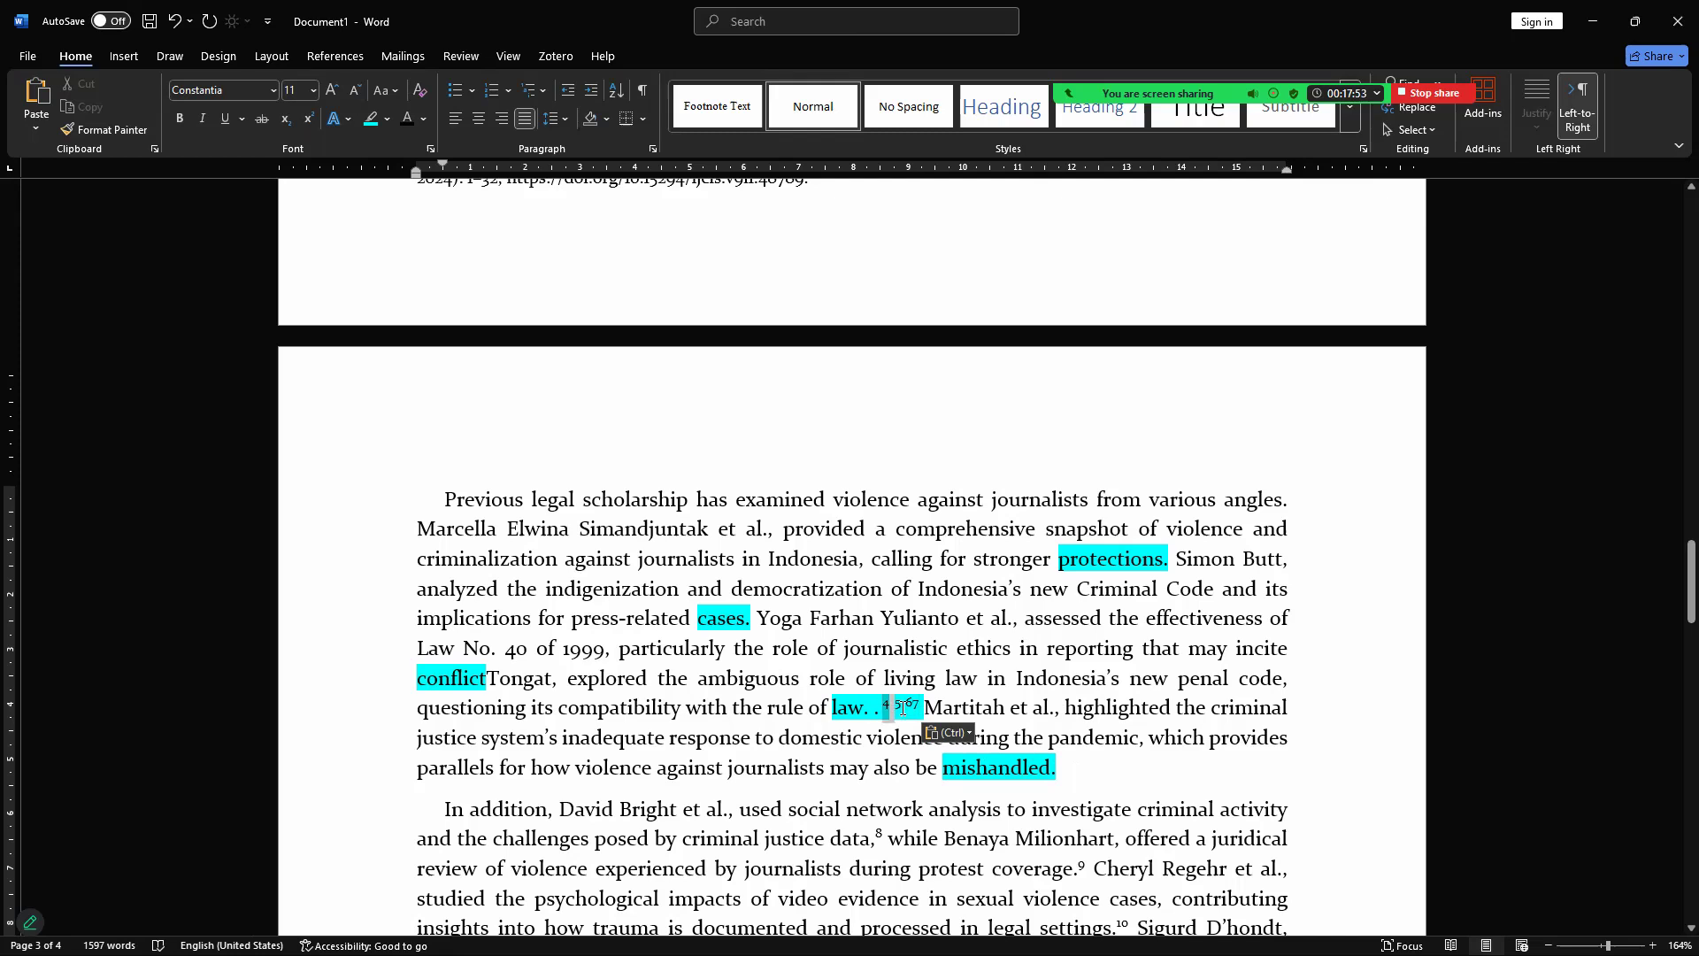
pyautogui.hotkey('ctrl', 'x')
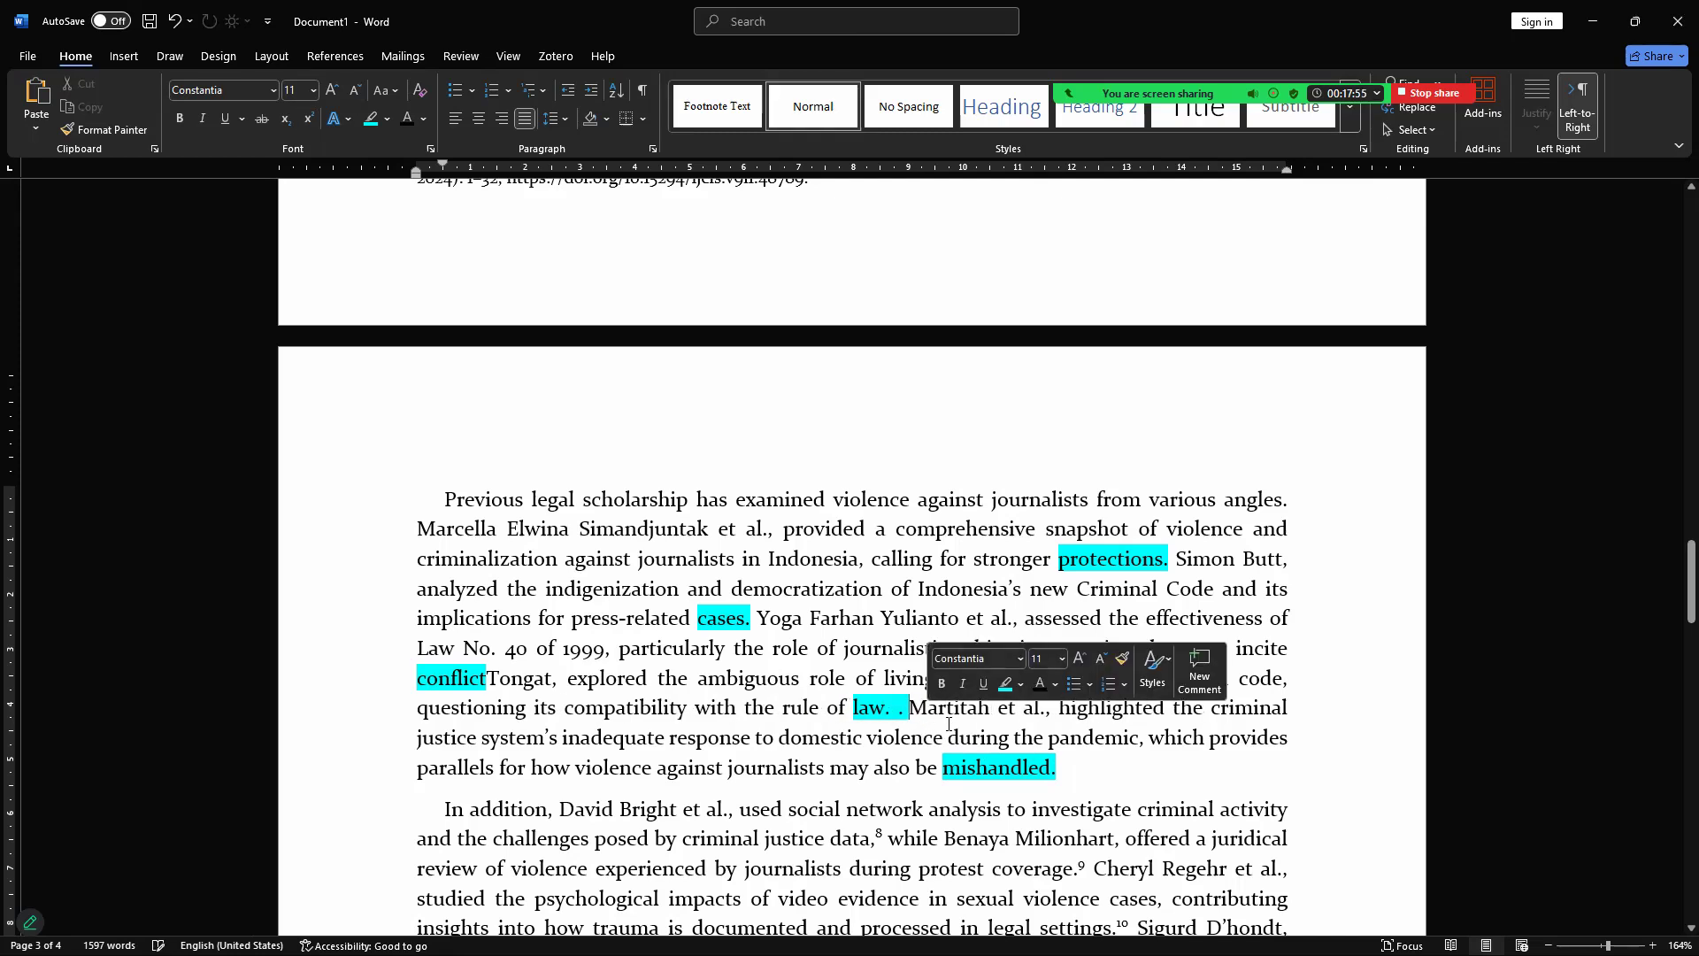
pyautogui.tripleClick(815, 577)
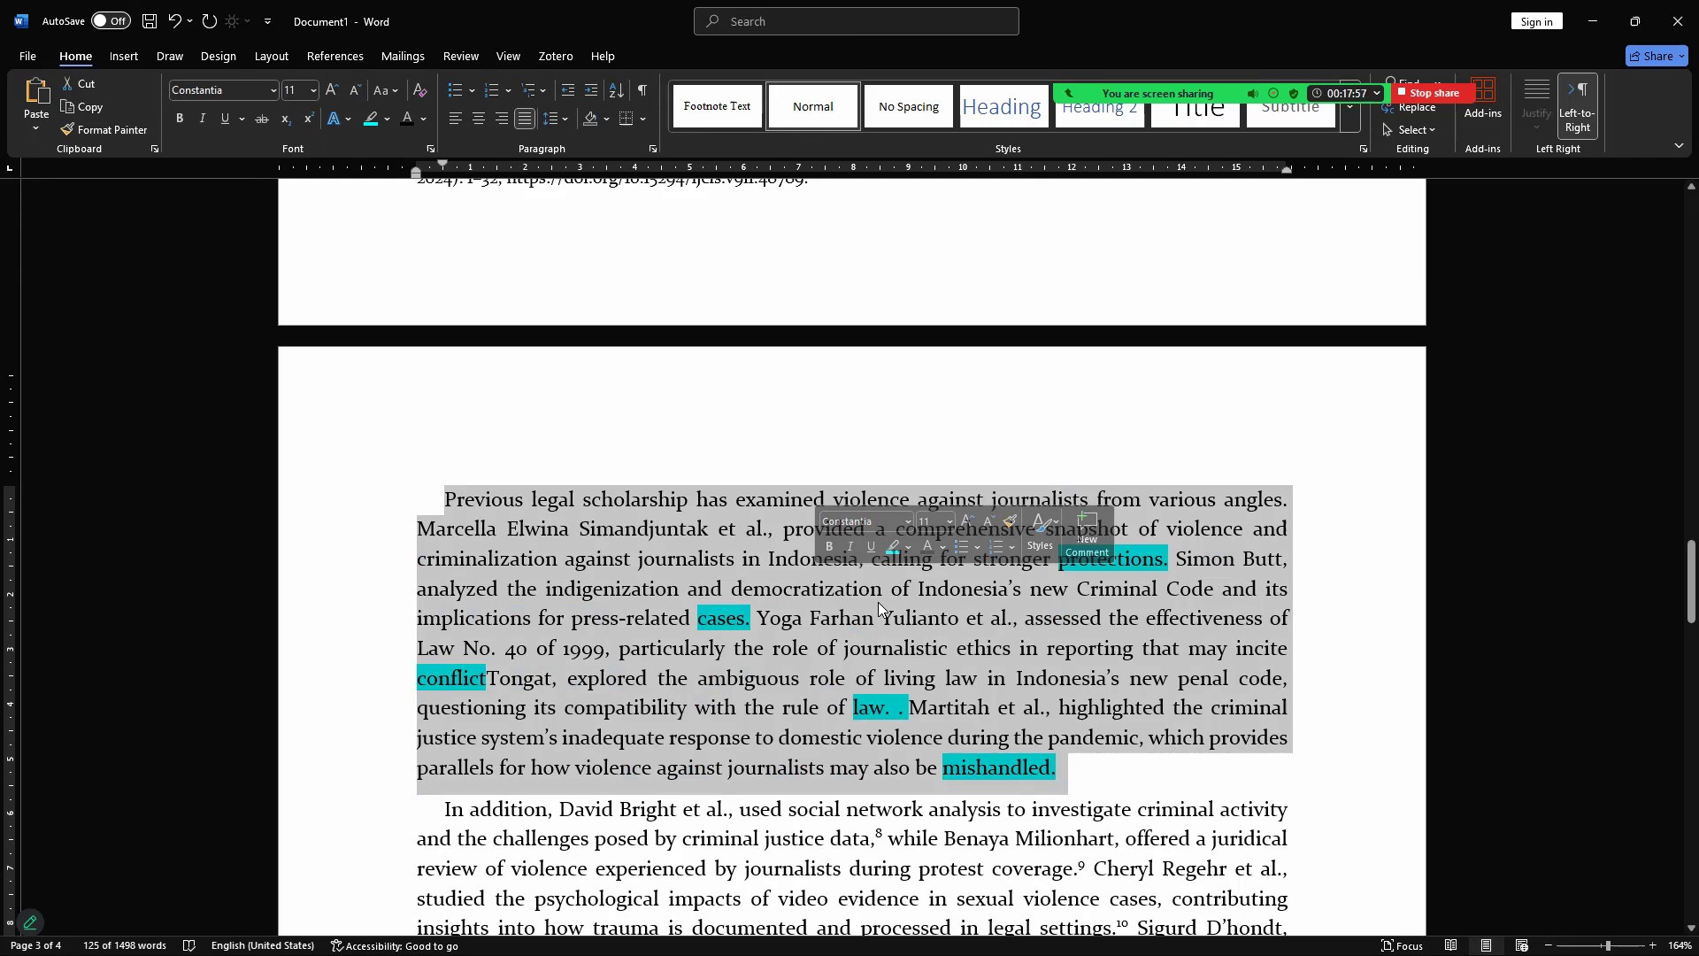
pyautogui.hotkey('ctrl', 'x')
# Step: Paste the footnote references after "kasus terkait pers." in the Indonesian paragraph, keeping only footnote 4 there and cutting 5 to 7
pyautogui.moveTo(1671, 704); pyautogui.dragTo(1672, 613)
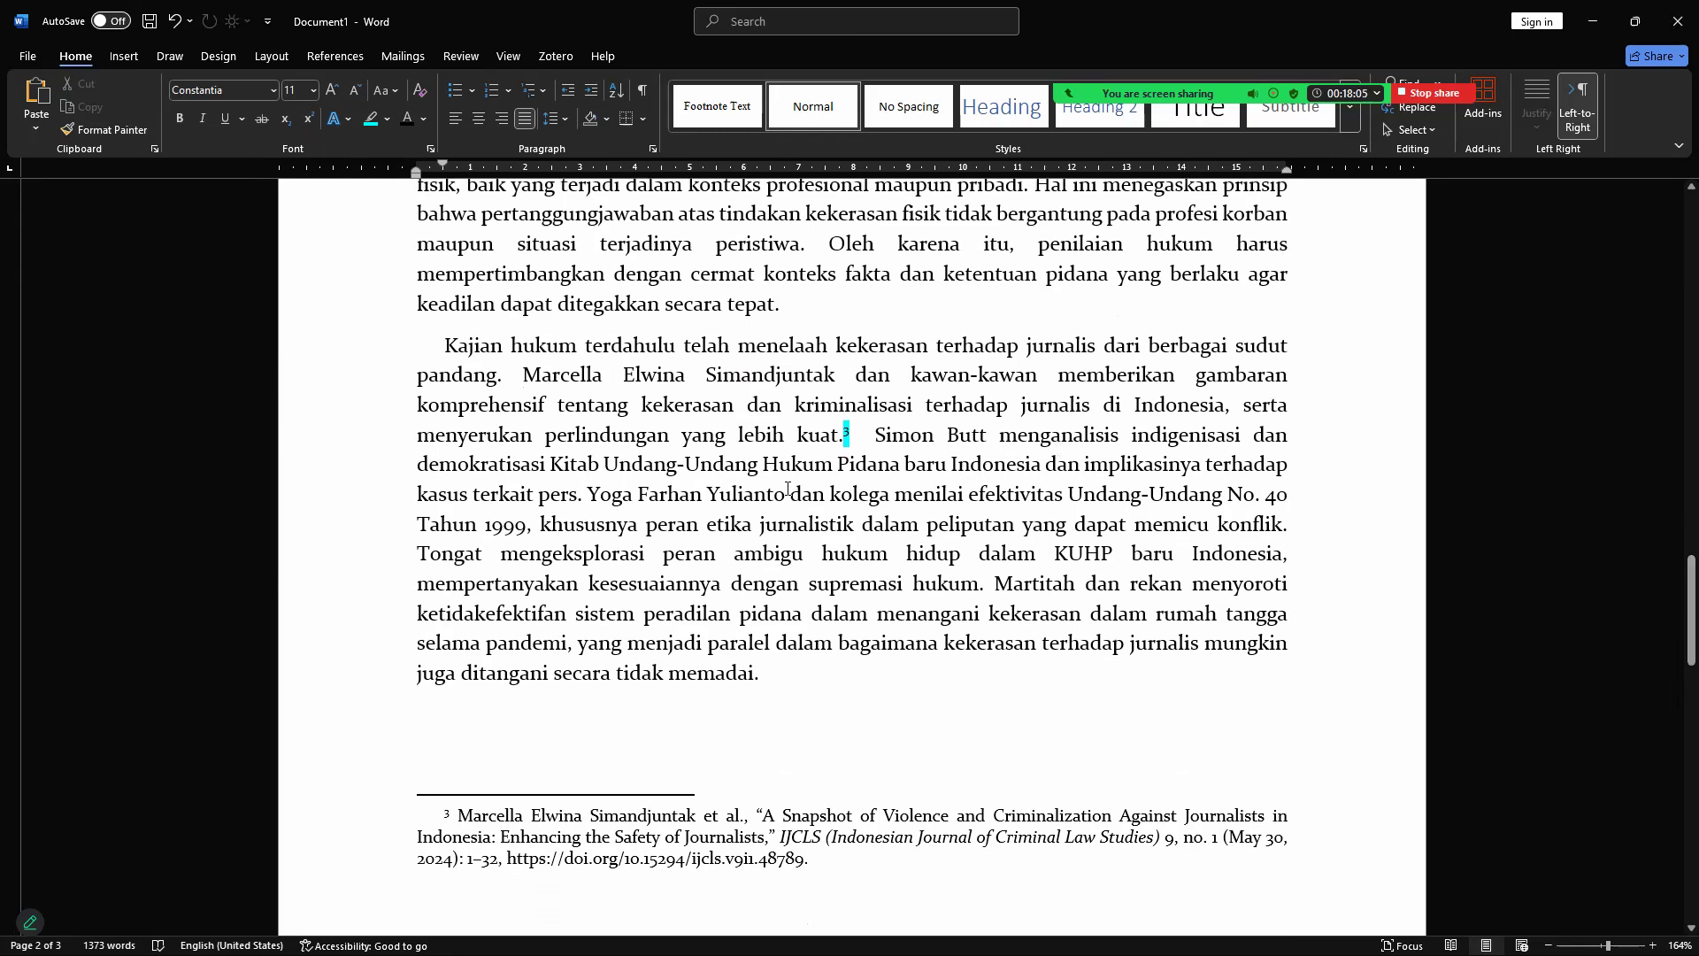
pyautogui.hotkey('ctrl', 'v')
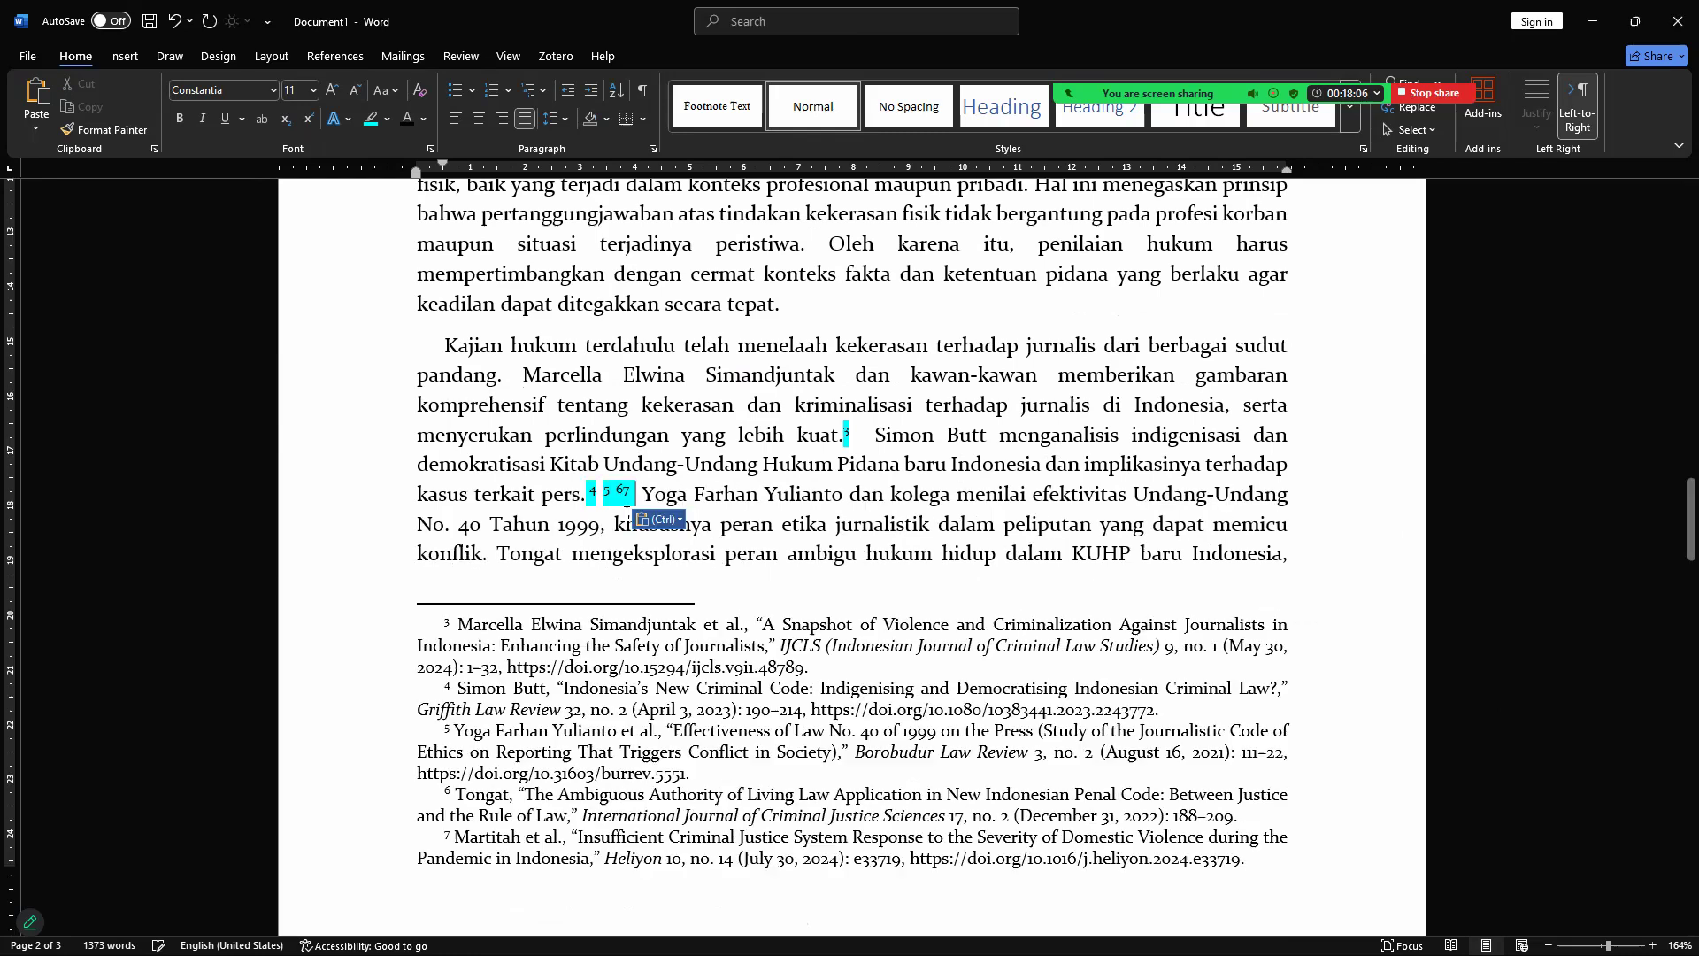
pyautogui.moveTo(634, 497); pyautogui.dragTo(638, 495)
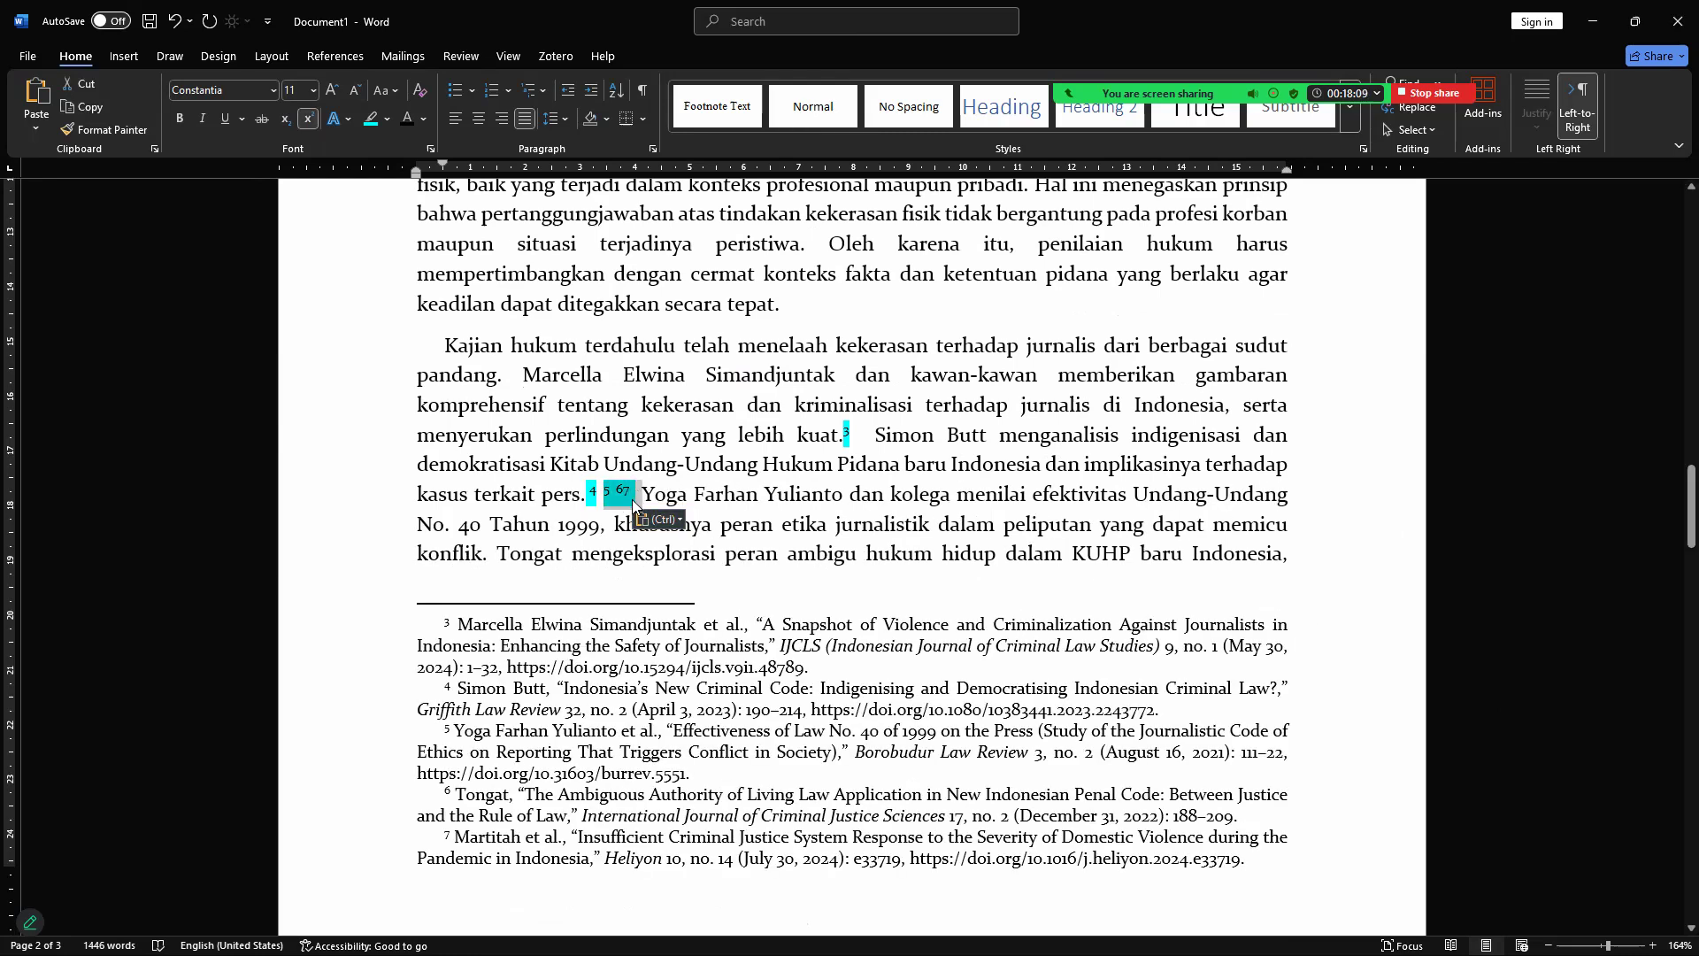
pyautogui.press('Delete')
# Step: Paste the cut references after "memicu konflik.", keeping only footnote 5 there and cutting 6 and 7
pyautogui.click(697, 523)
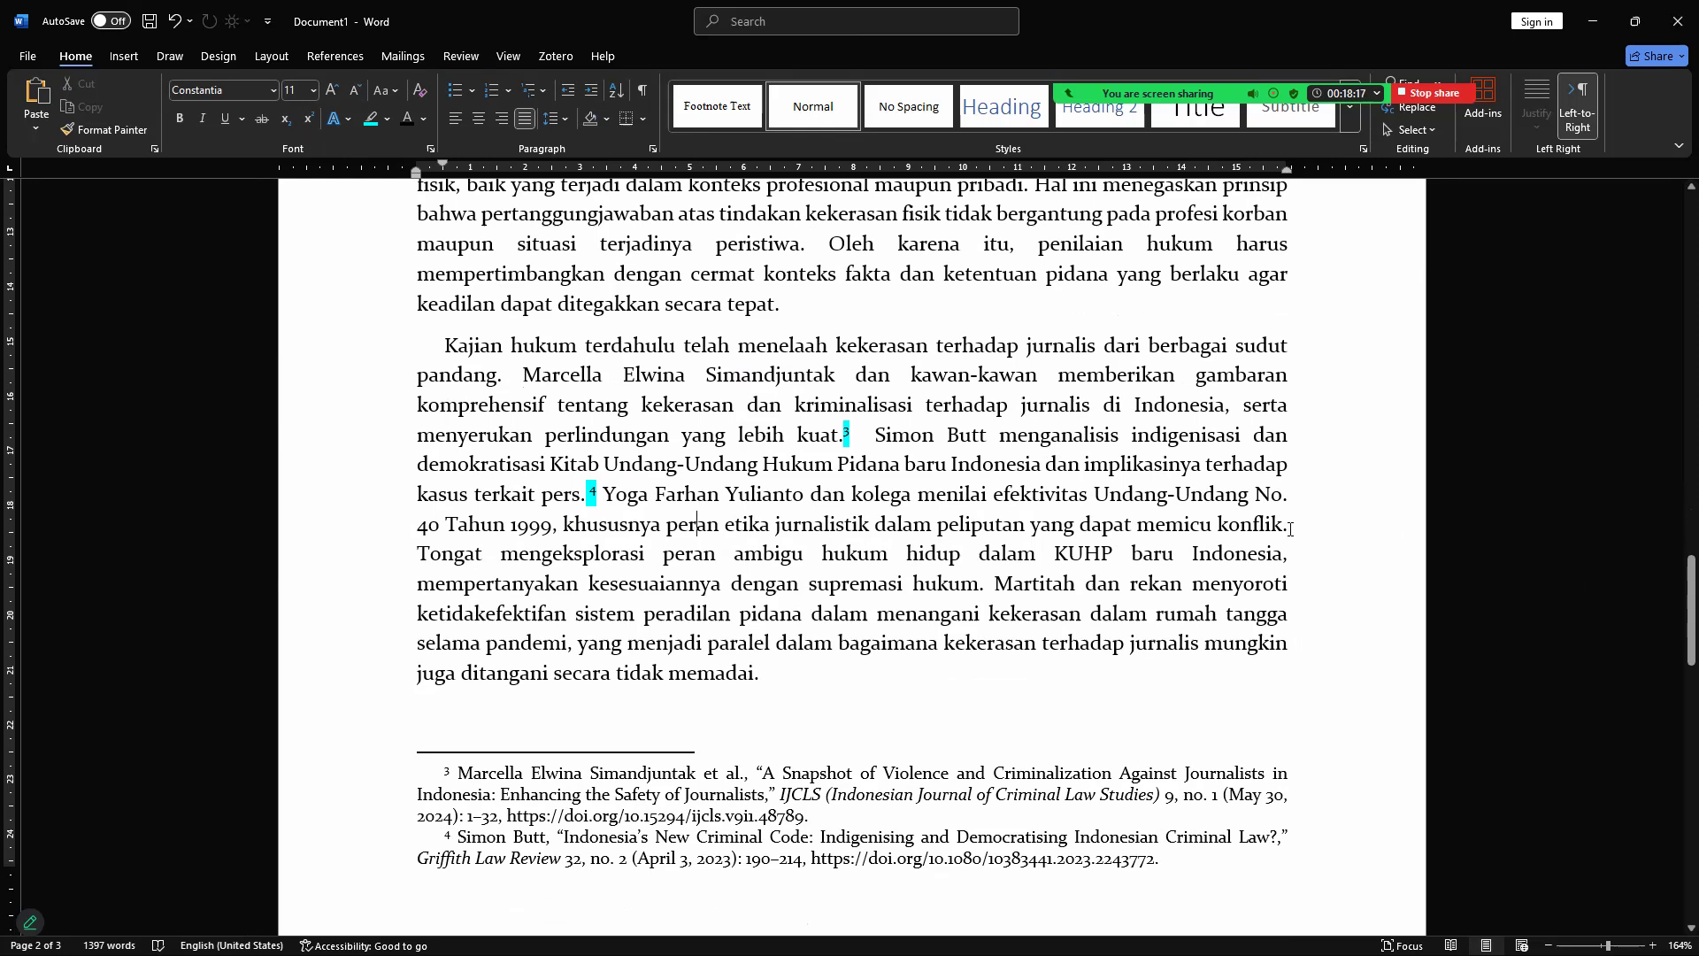
pyautogui.hotkey('ctrl', 'v')
pyautogui.hotkey('shift', 'Left')
pyautogui.hotkey('shift', 'Left')
pyautogui.press('Delete')
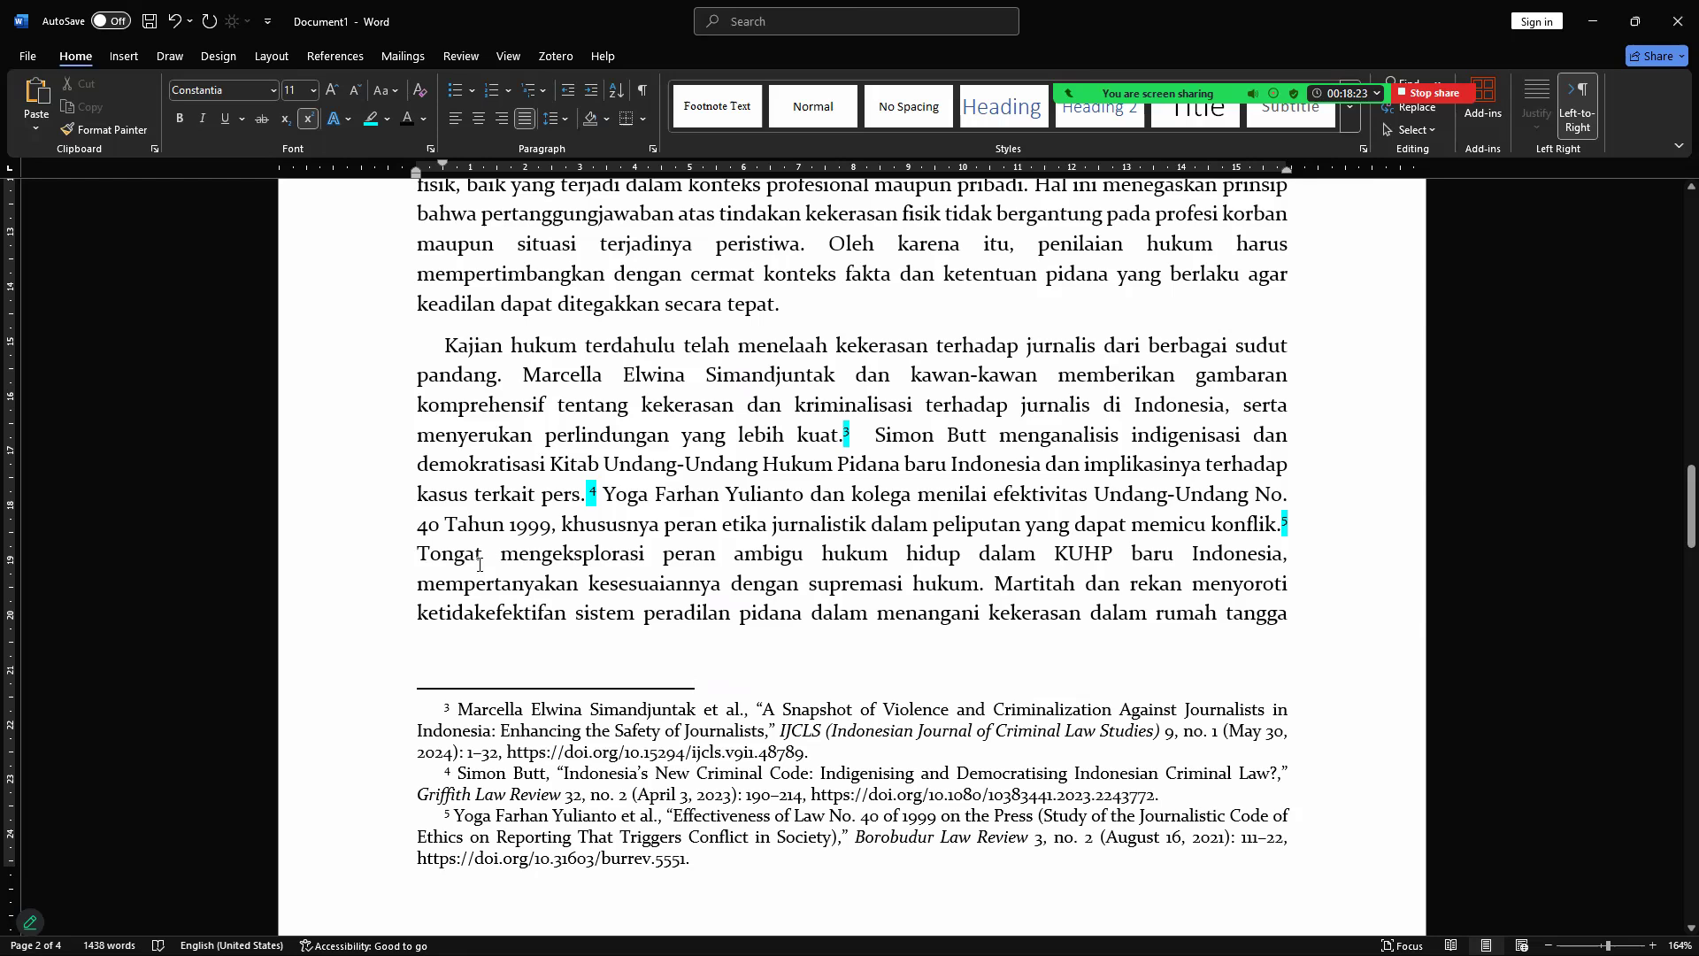
# Step: Paste the remaining references after "supremasi hukum.", keeping only footnote 6 there and cutting 7
pyautogui.click(985, 586)
pyautogui.hotkey('ctrl', 'v')
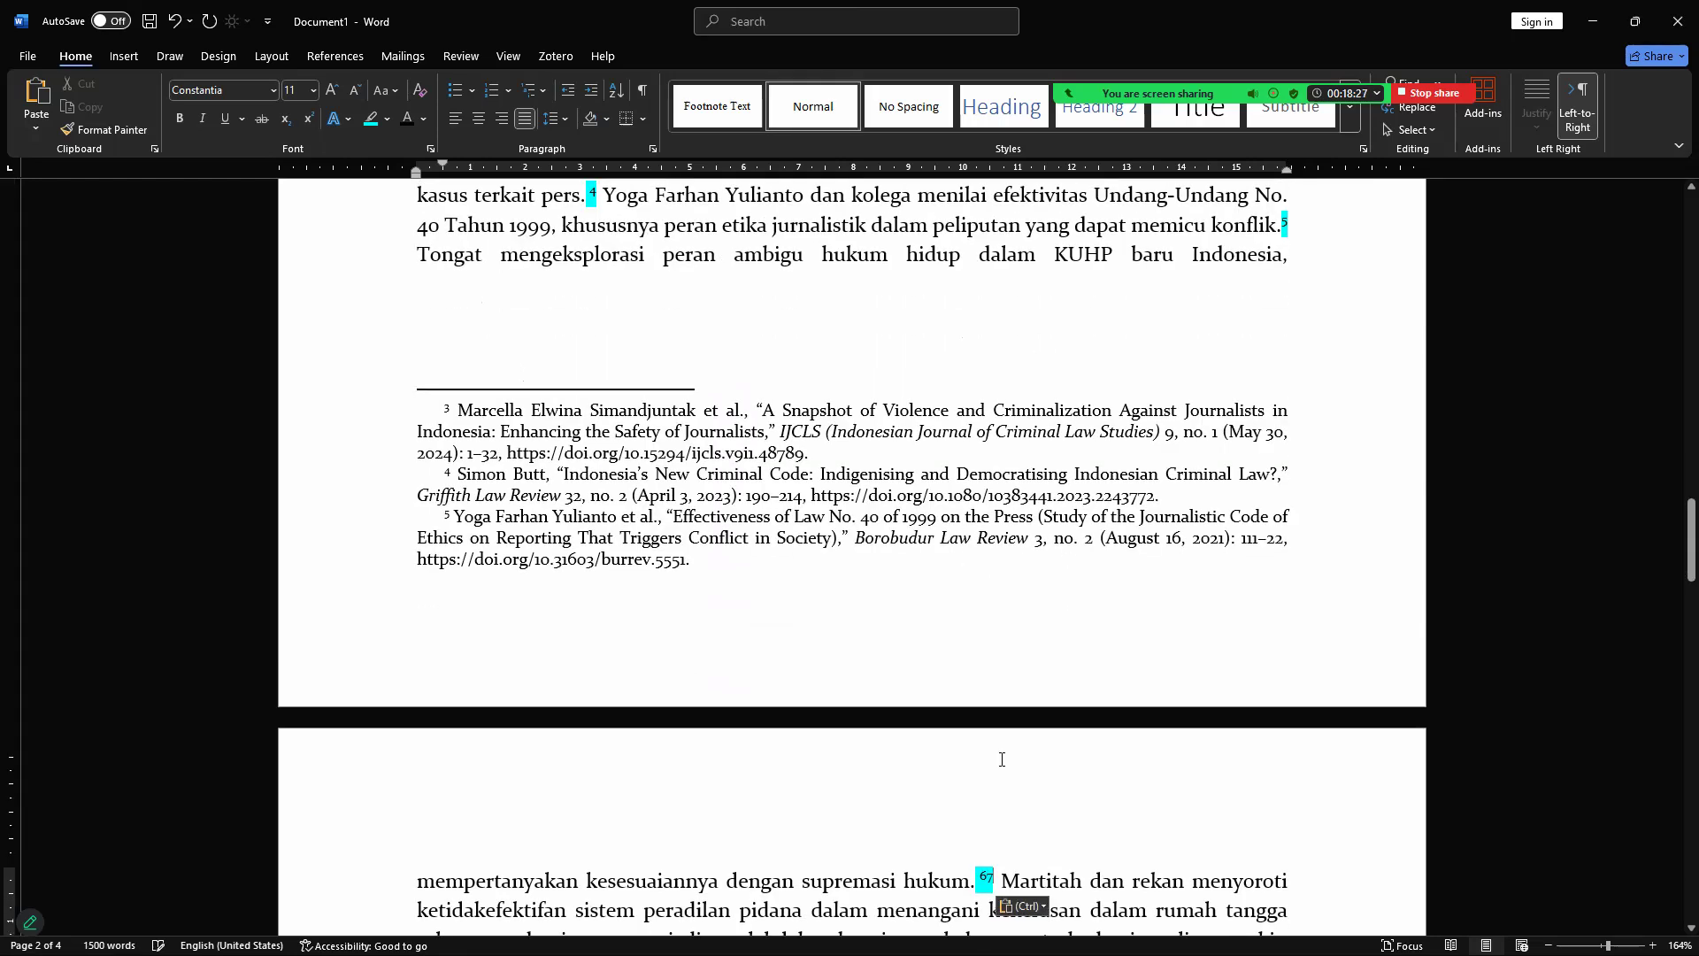
pyautogui.moveTo(990, 879); pyautogui.dragTo(998, 879)
pyautogui.hotkey('ctrl', 'c')
pyautogui.press('Delete')
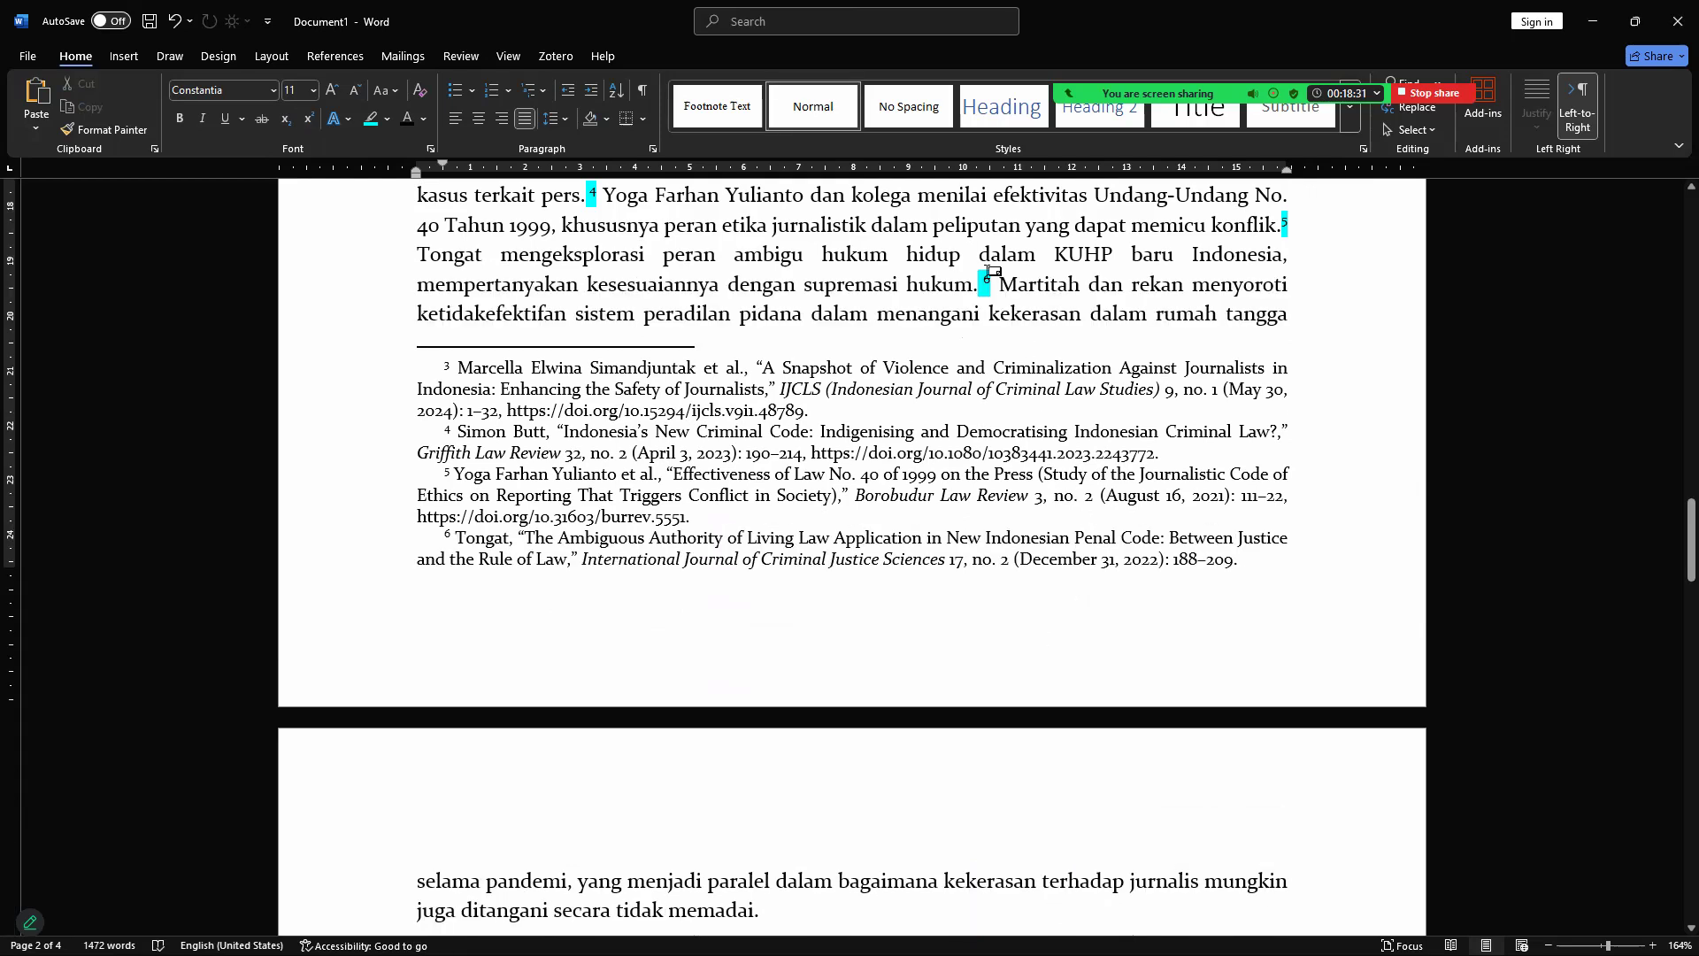
pyautogui.hotkey('ctrl', 'z')
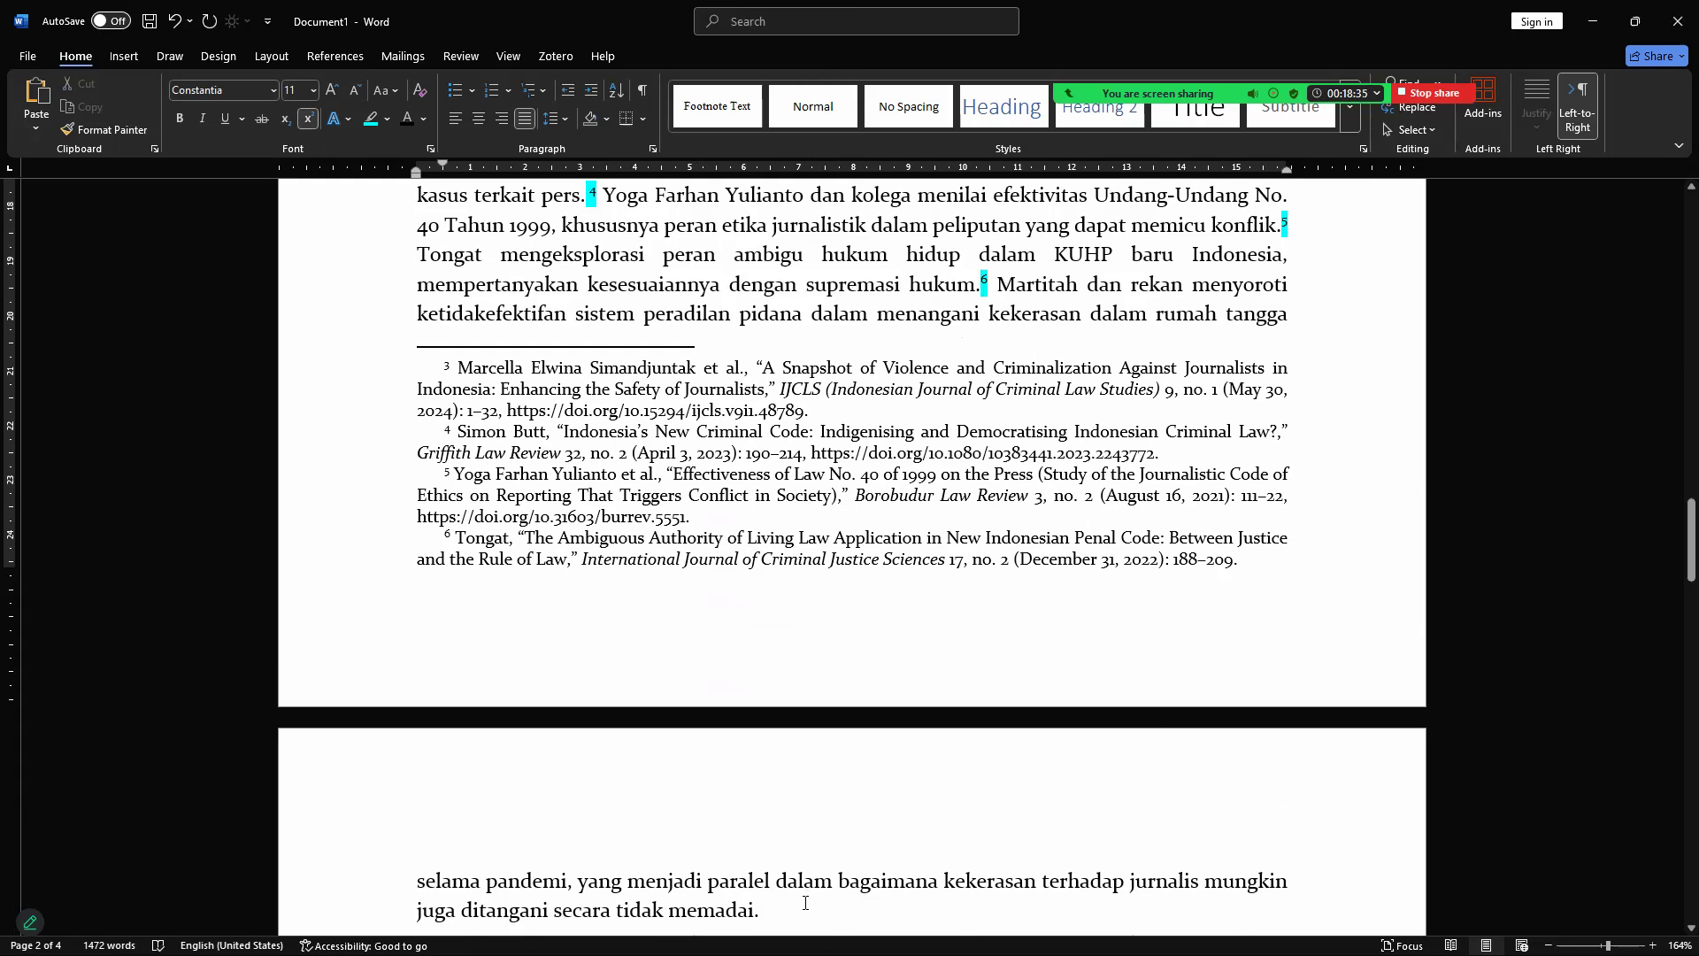
# Step: Place the footnote 7 reference directly after "tidak memadai." at the end of the Indonesian paragraph
pyautogui.click(805, 903)
pyautogui.hotkey('ctrl', 'v')
pyautogui.press('Left')
pyautogui.press('BackSpace')
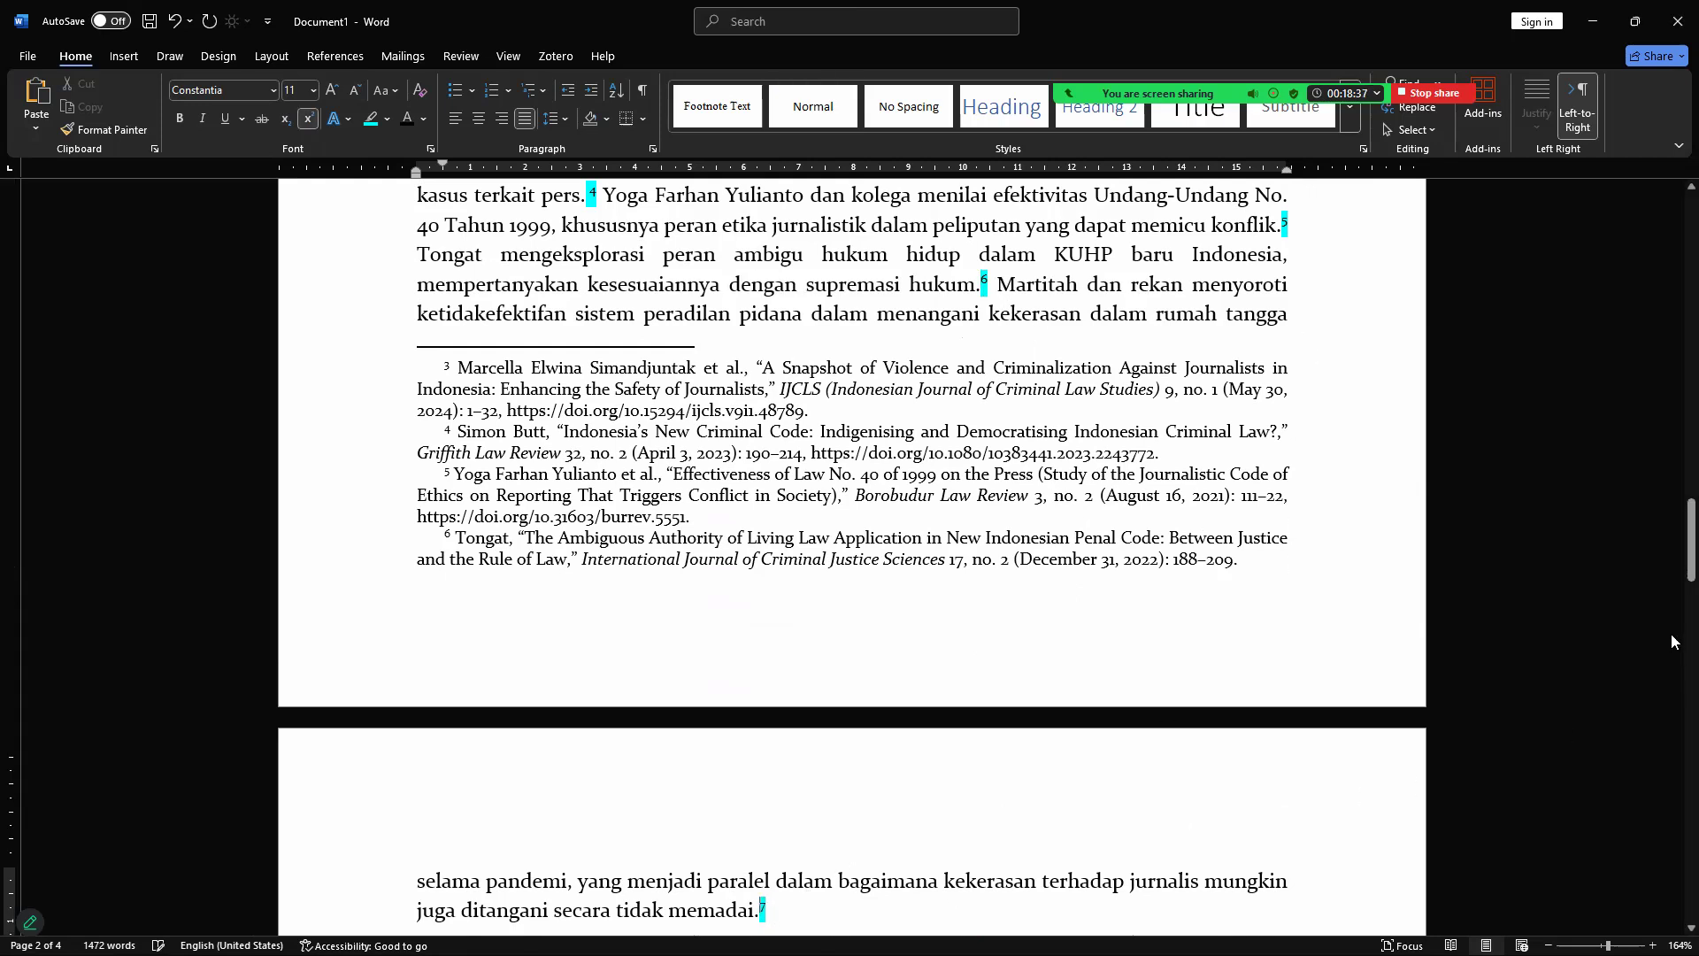
# Step: Move the footnote 8 reference from after "criminal justice data," to beside footnote 9 after "protest coverage."
pyautogui.moveTo(1691, 541); pyautogui.dragTo(1692, 617)
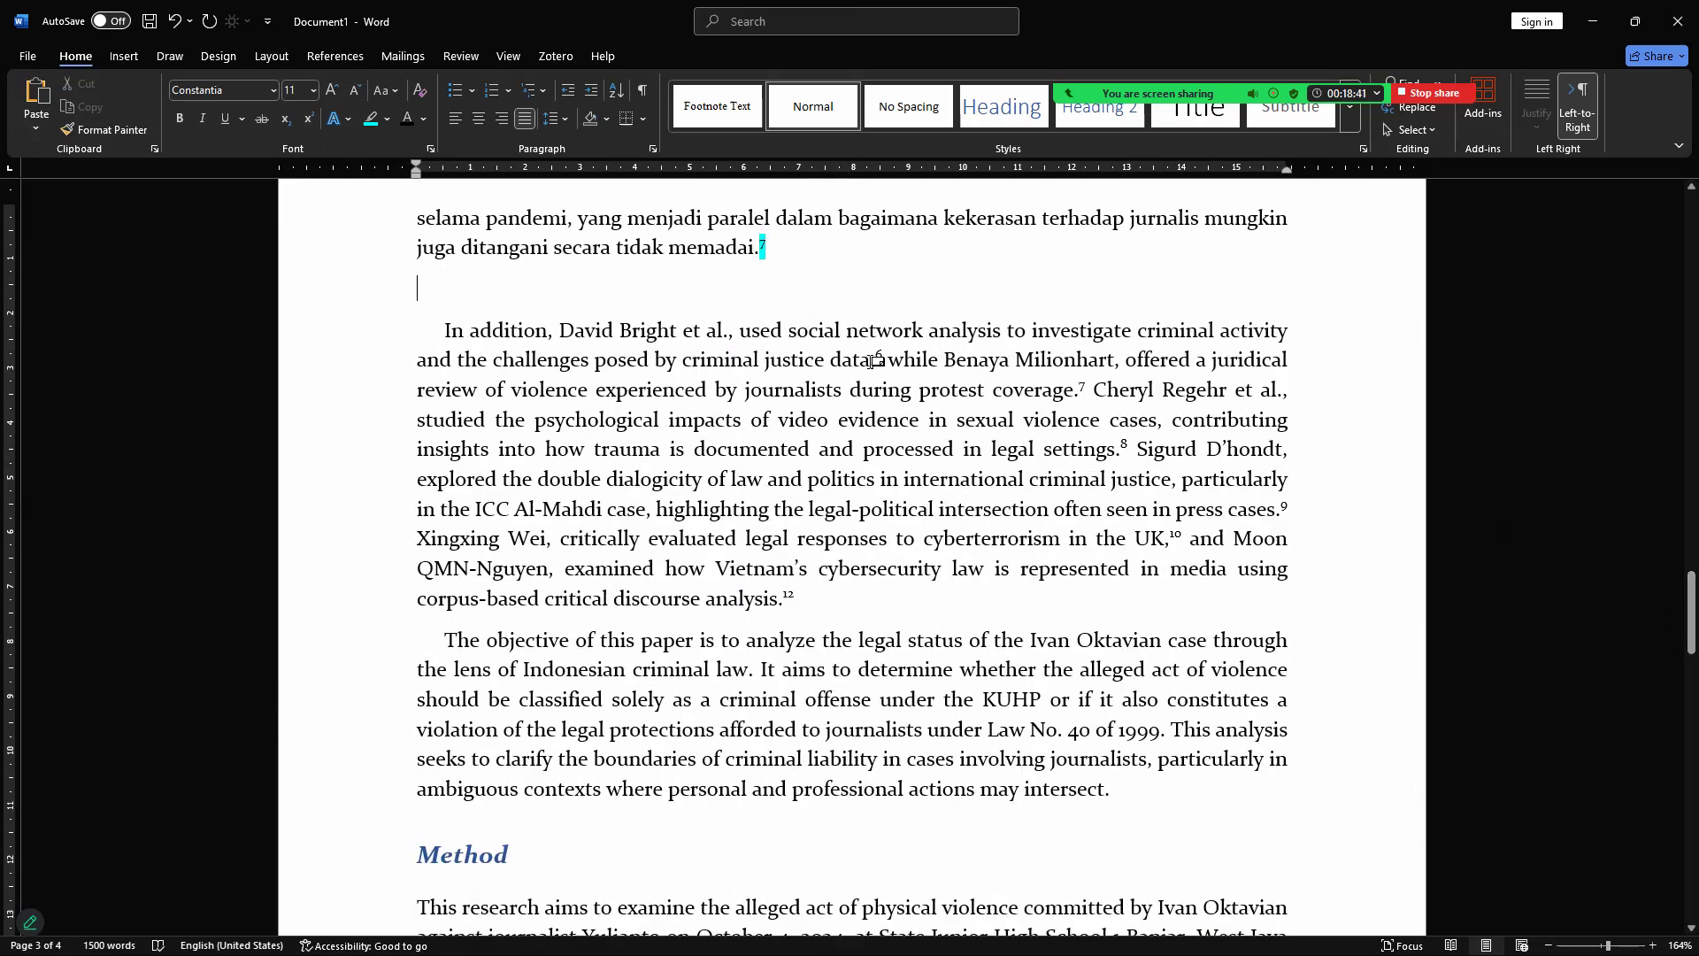
pyautogui.moveTo(876, 361)
pyautogui.moveTo(890, 361); pyautogui.dragTo(1081, 389)
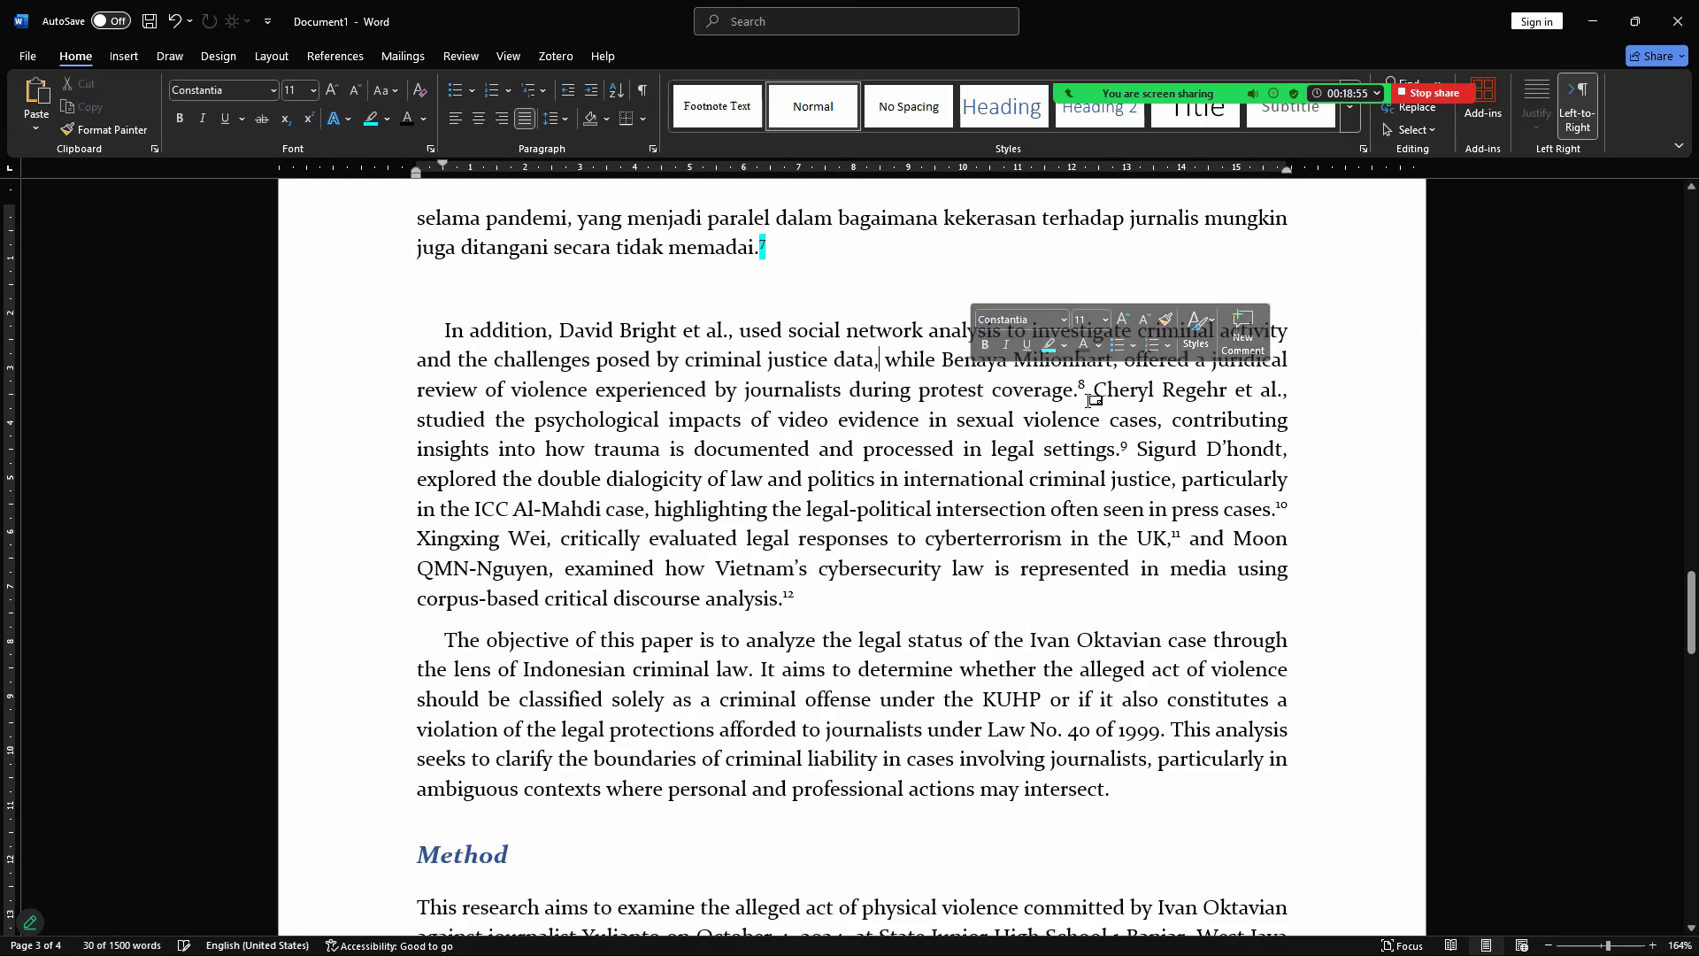
pyautogui.hotkey('ctrl', 'v')
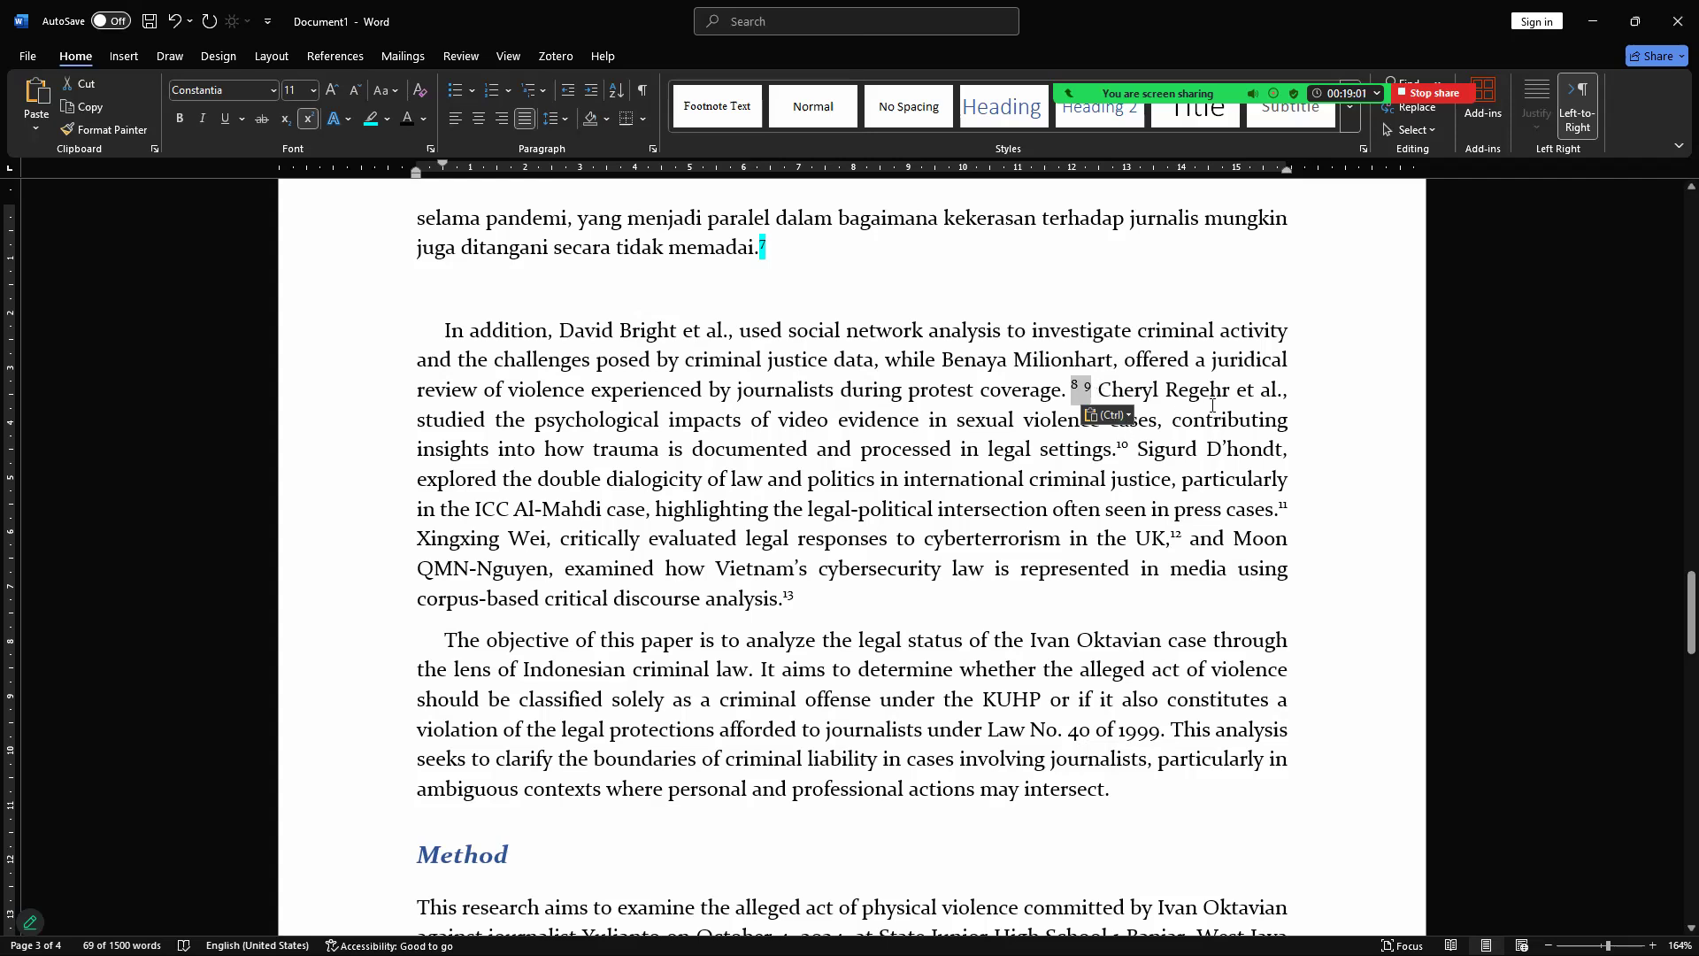
# Step: Move footnote references 8 and 9 from after "protest coverage." to beside footnote 10 after "legal settings."
pyautogui.press('Delete')
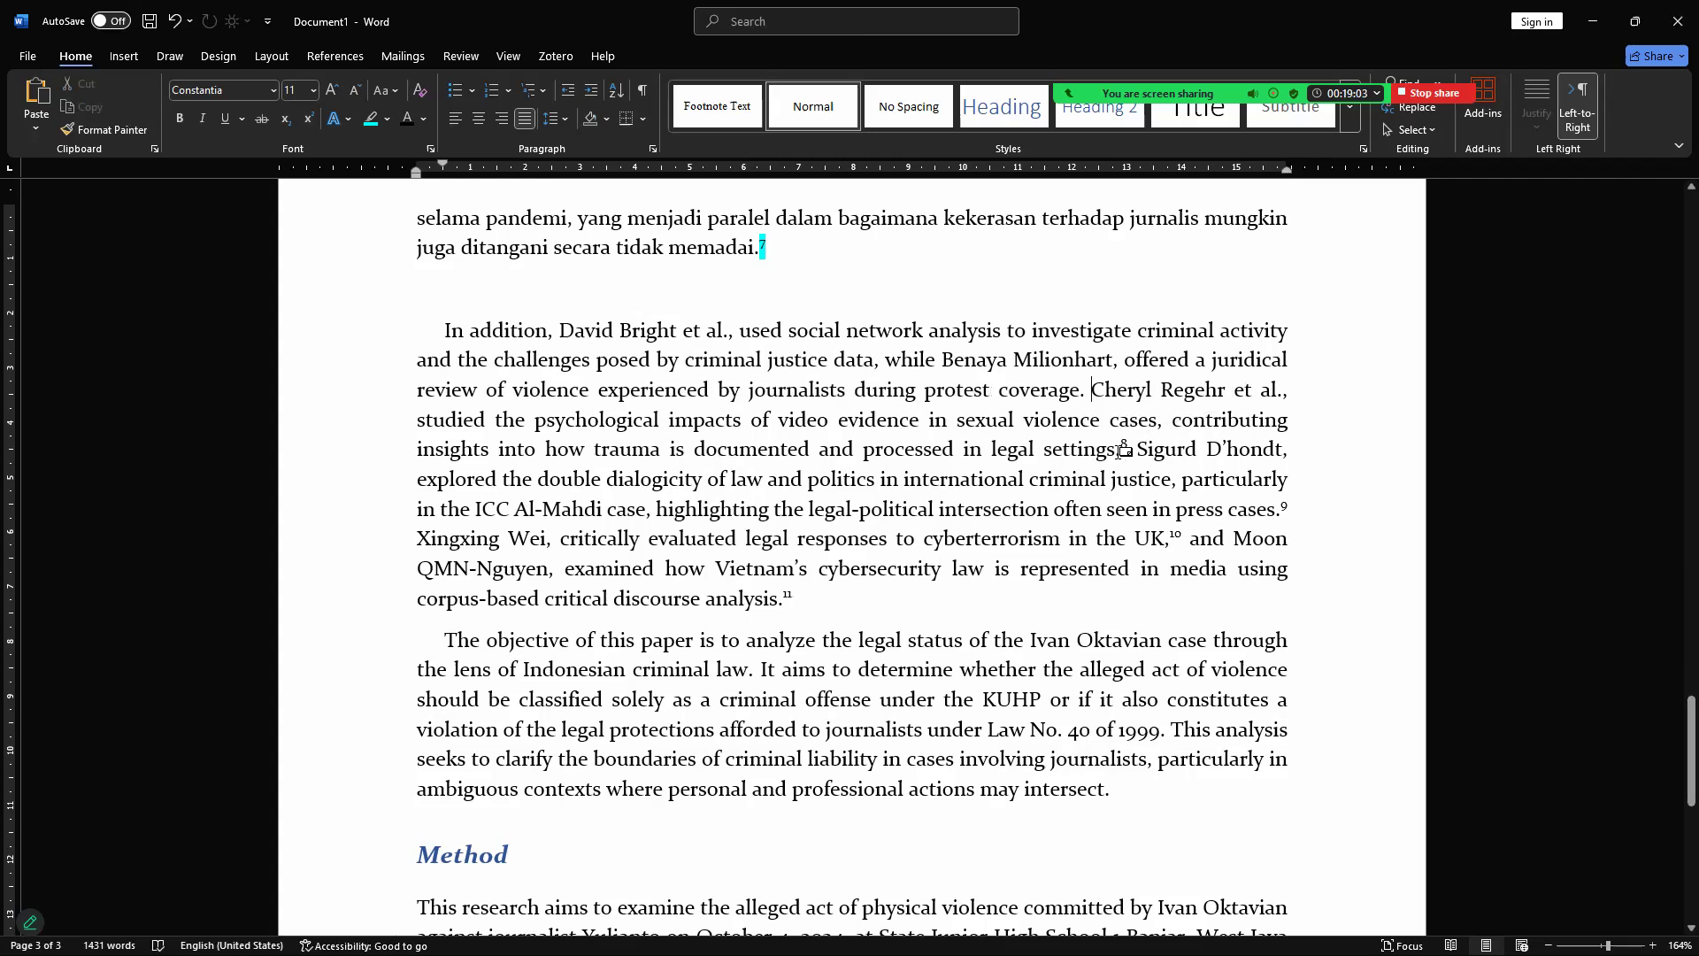
pyautogui.click(1122, 449)
pyautogui.hotkey('ctrl', 'z')
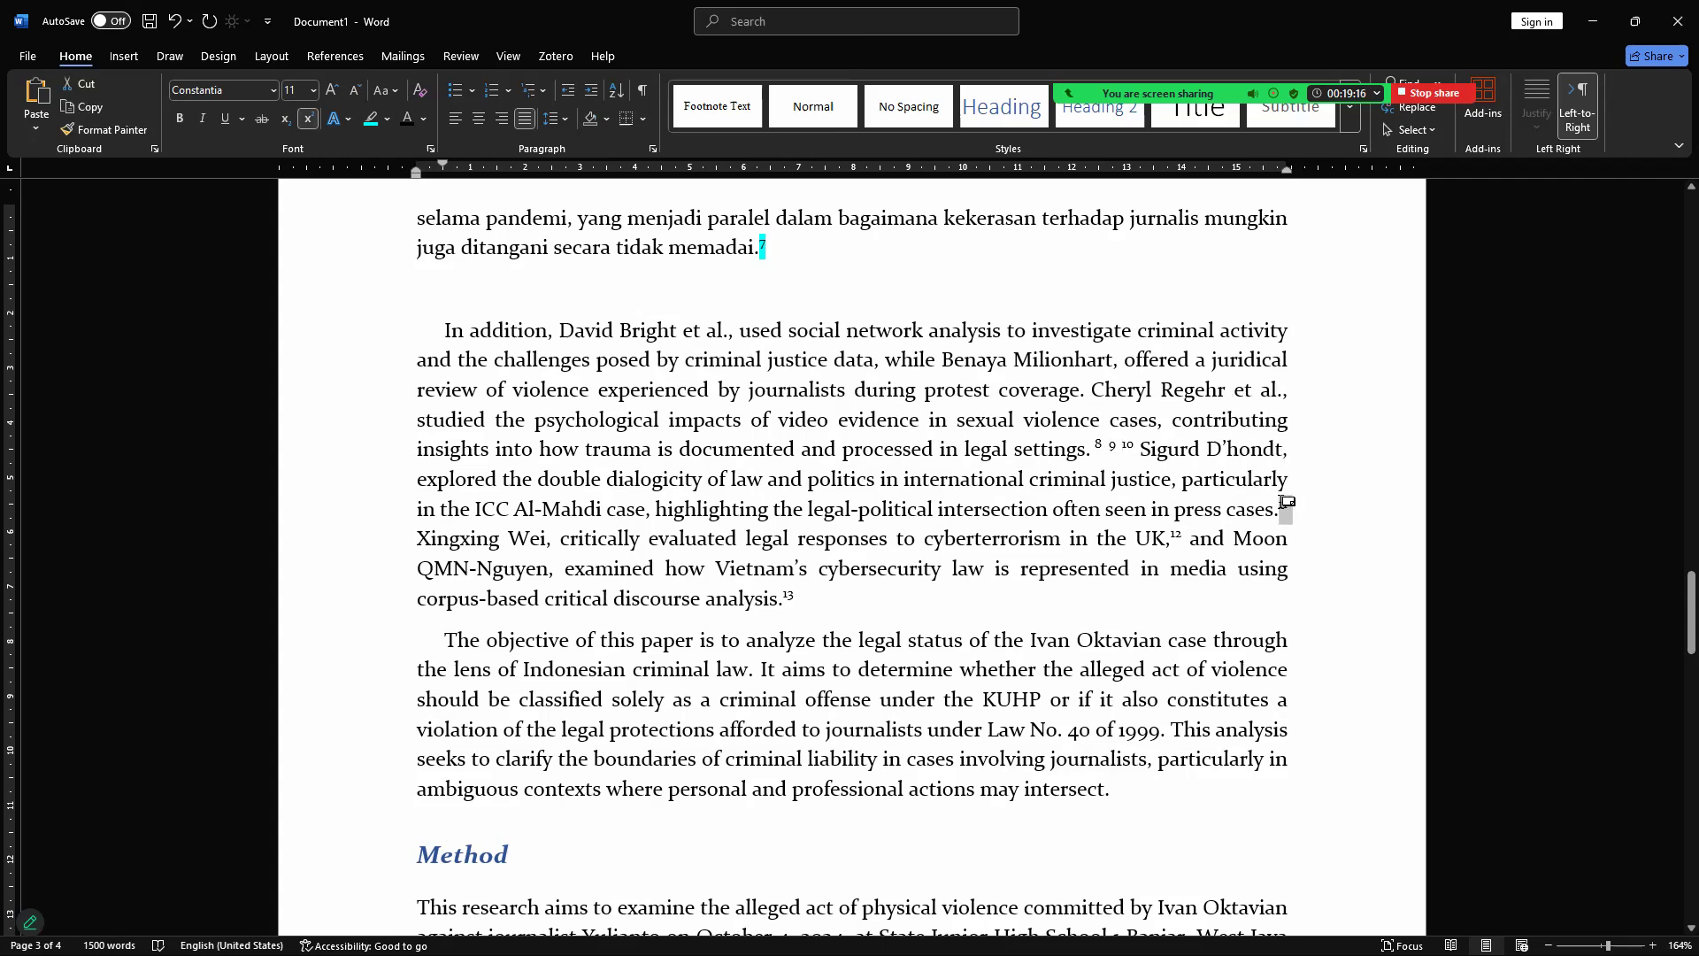
# Step: Move footnote reference 11 from after "press cases." and 13 from after "discourse analysis." to beside footnote 12 after "UK,"
pyautogui.press('BackSpace')
pyautogui.press('BackSpace')
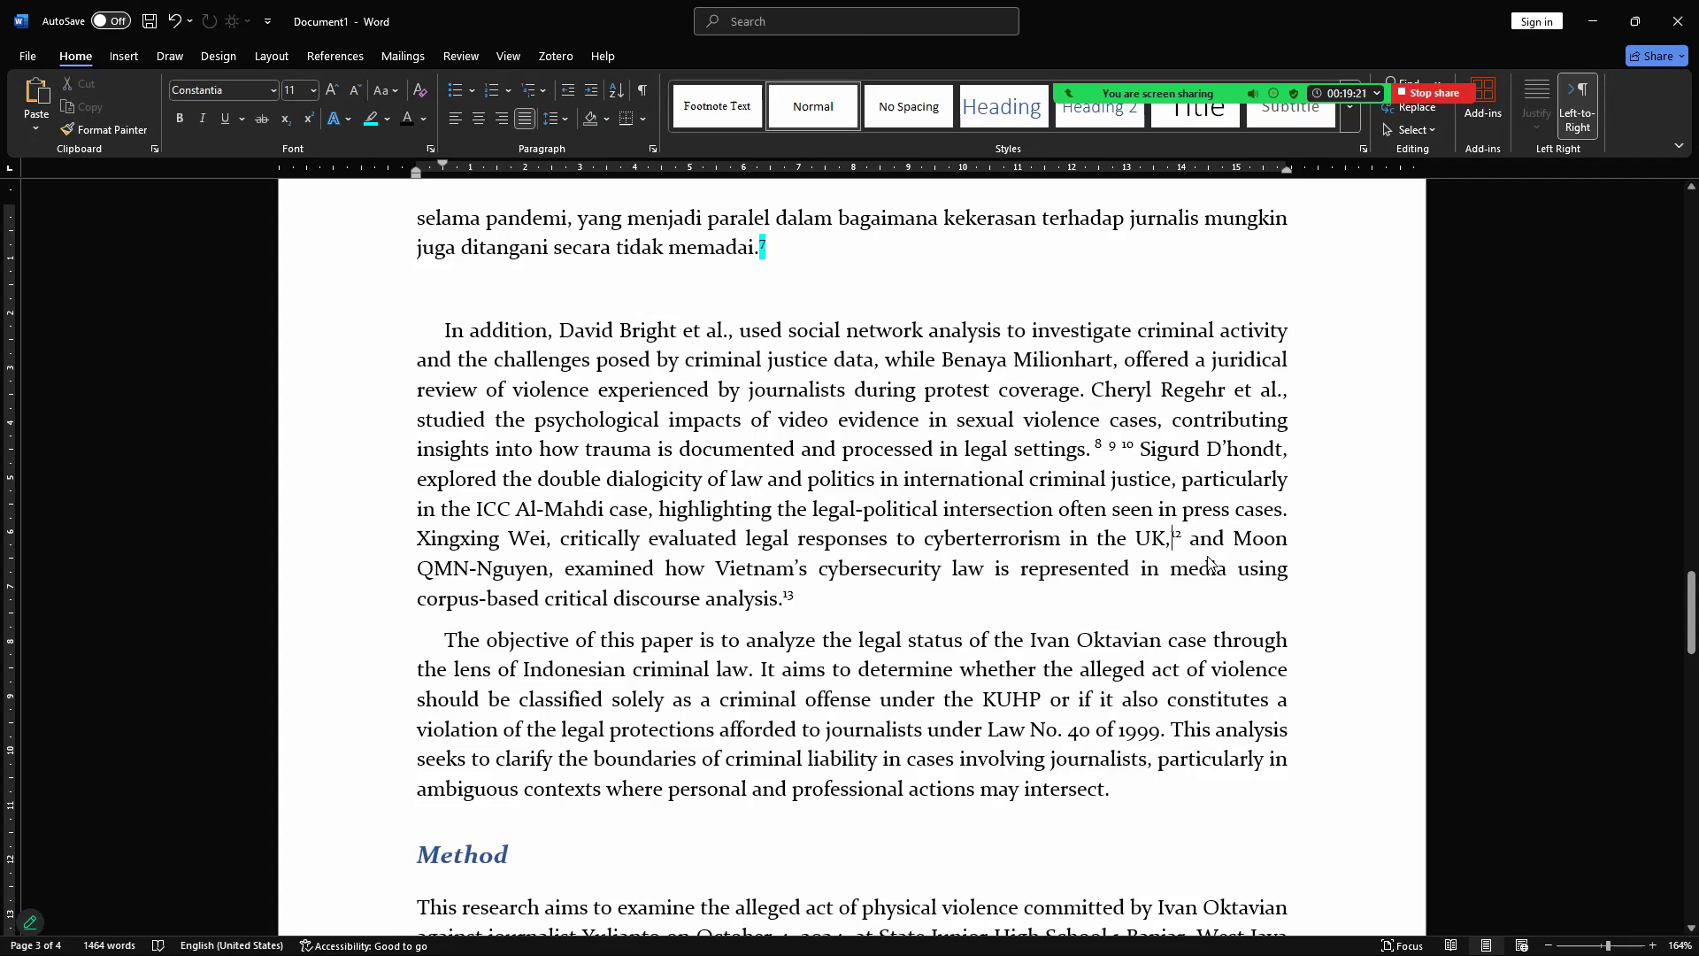
pyautogui.write('11')
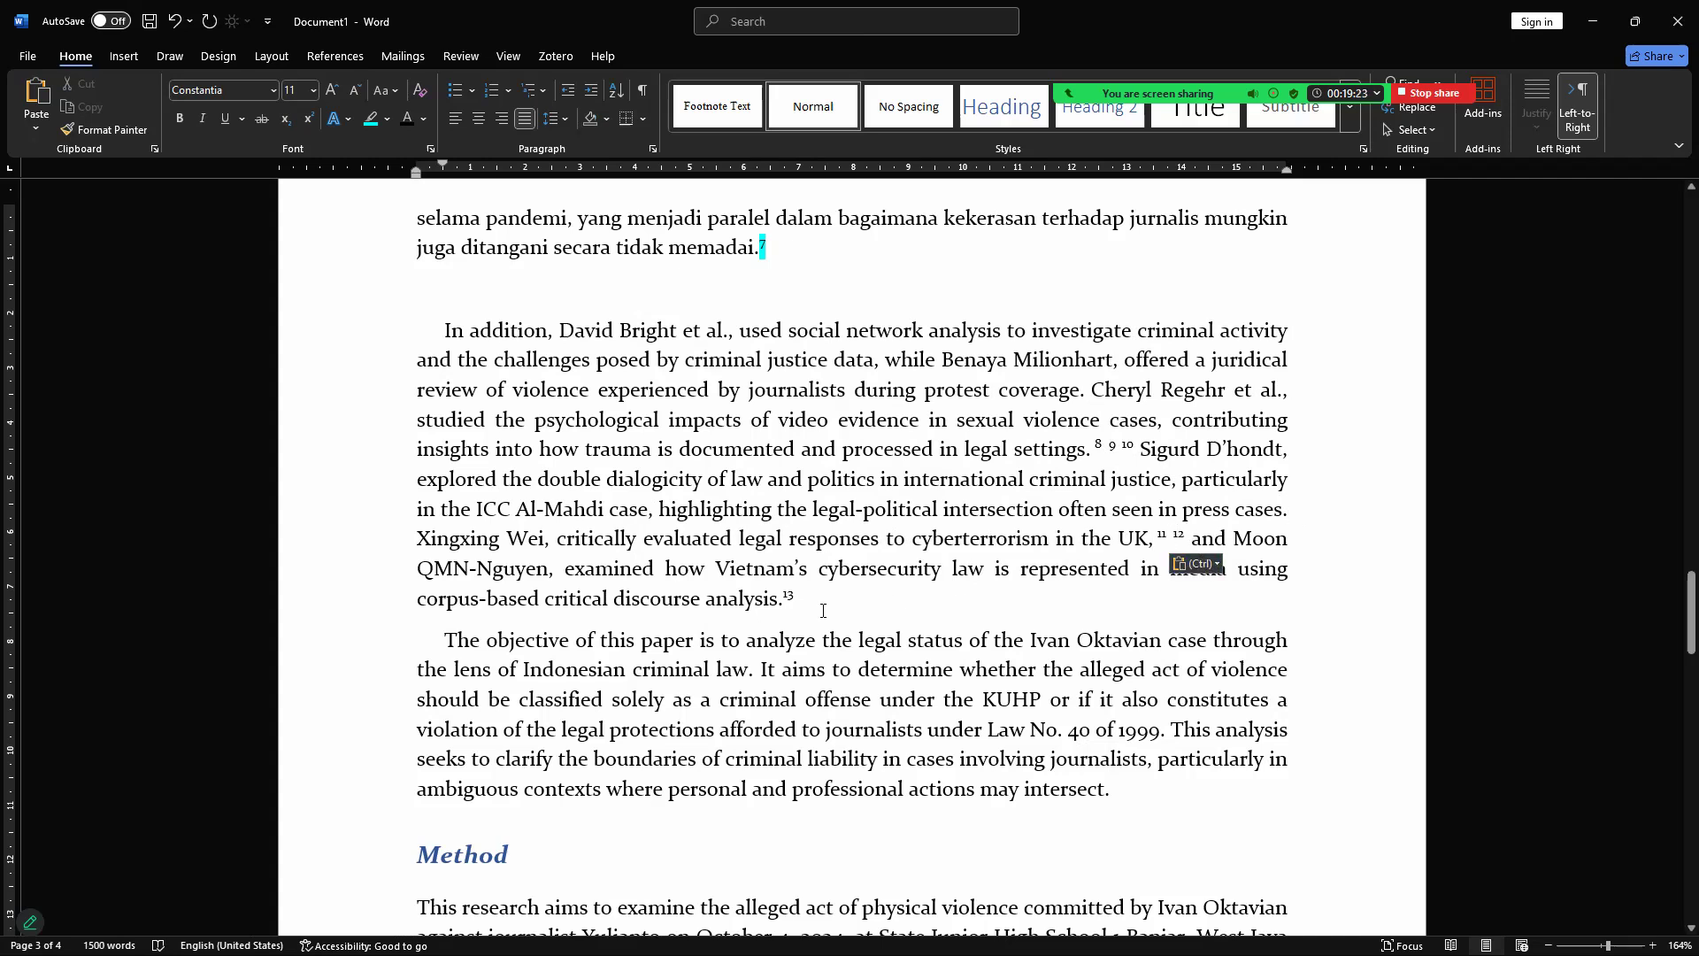
pyautogui.moveTo(794, 599); pyautogui.dragTo(782, 598)
pyautogui.hotkey('ctrl', 'x')
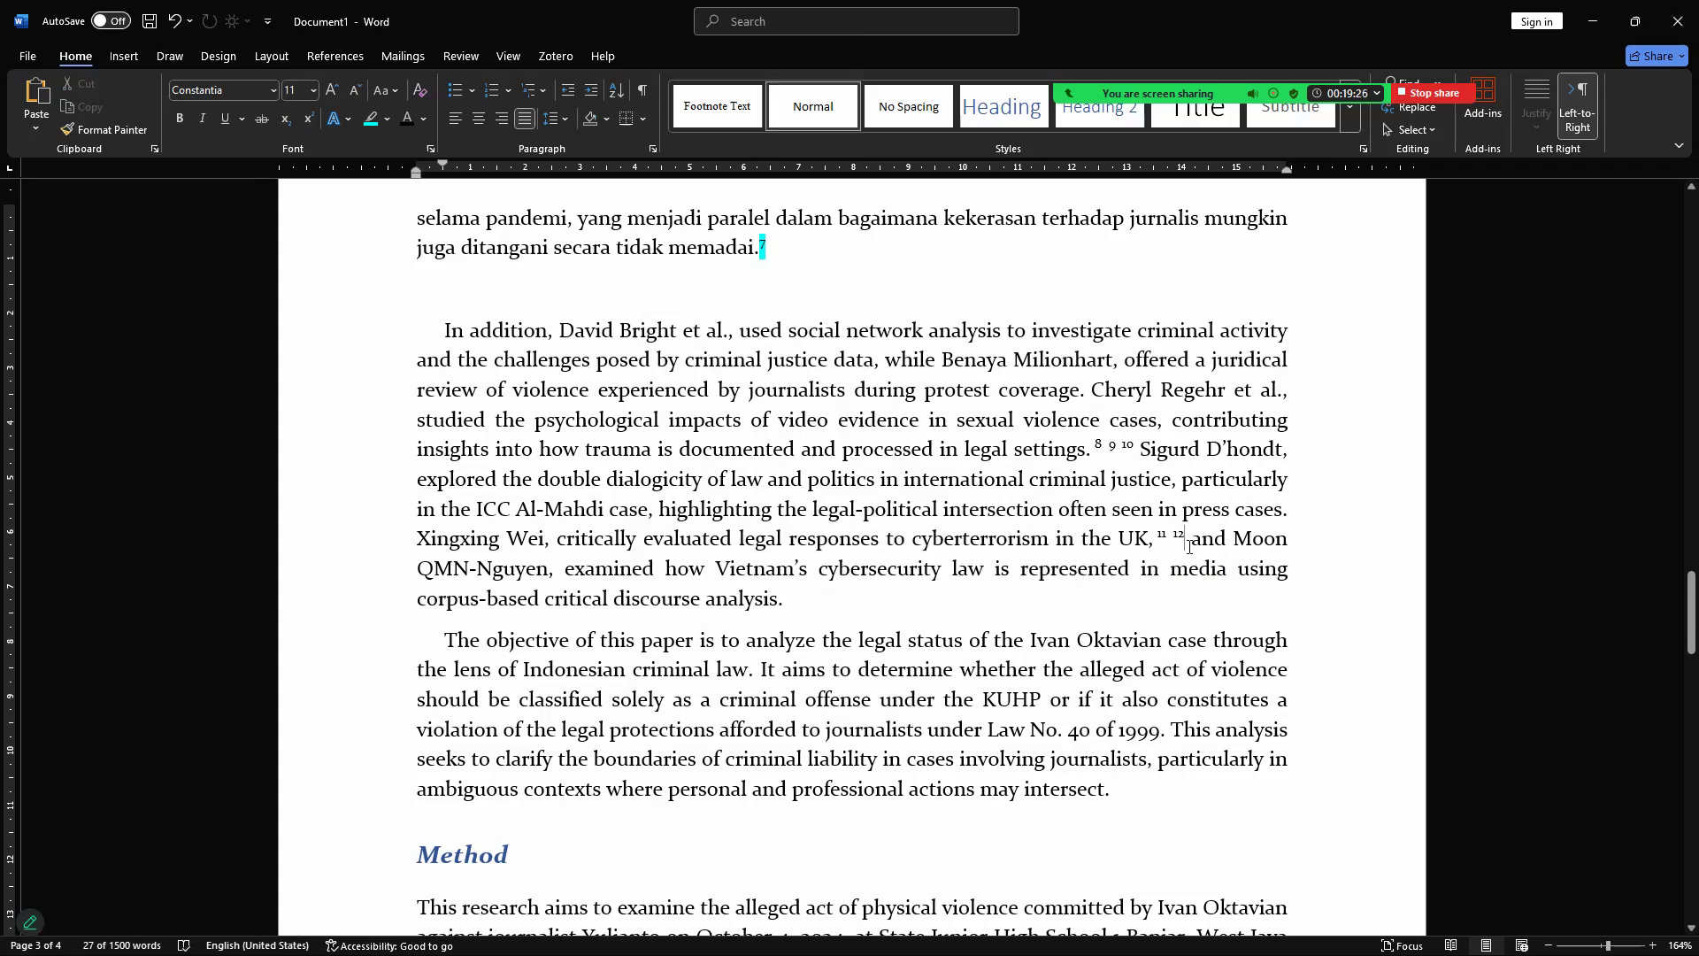
pyautogui.hotkey('ctrl', 'v')
# Step: Move footnote references 11 to 13 from after "UK," to beside footnote 10 after "legal settings."
pyautogui.moveTo(1187, 542); pyautogui.dragTo(1191, 541)
pyautogui.hotkey('ctrl', 'x')
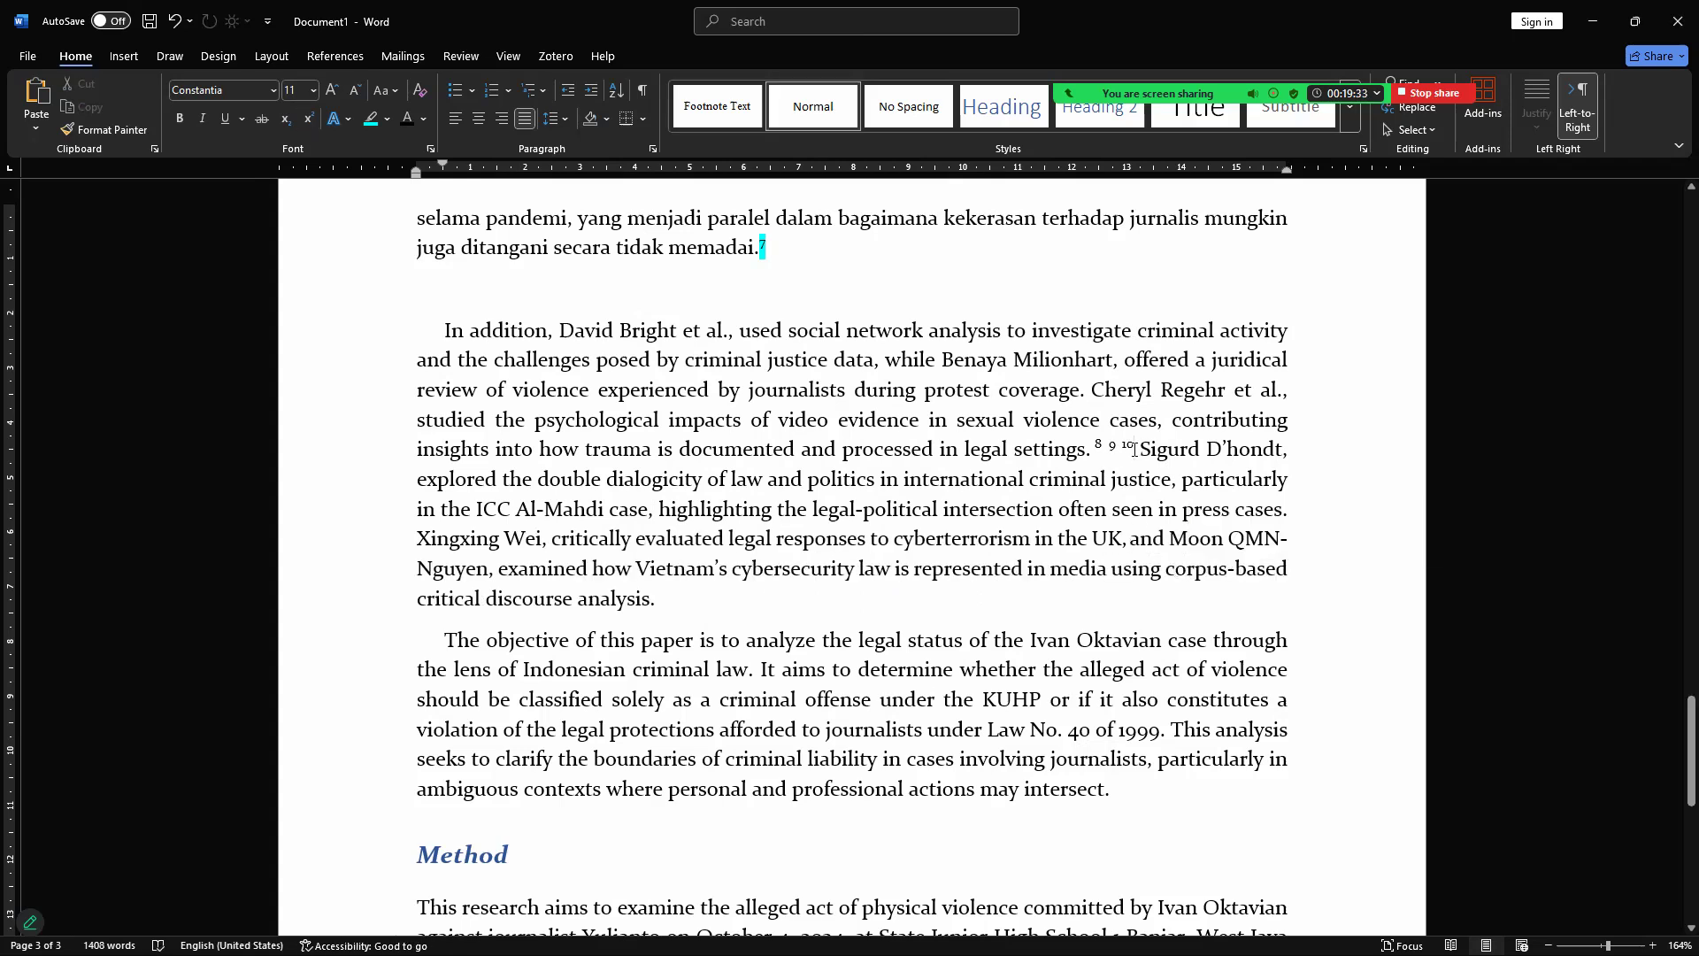
pyautogui.hotkey('ctrl', 'v')
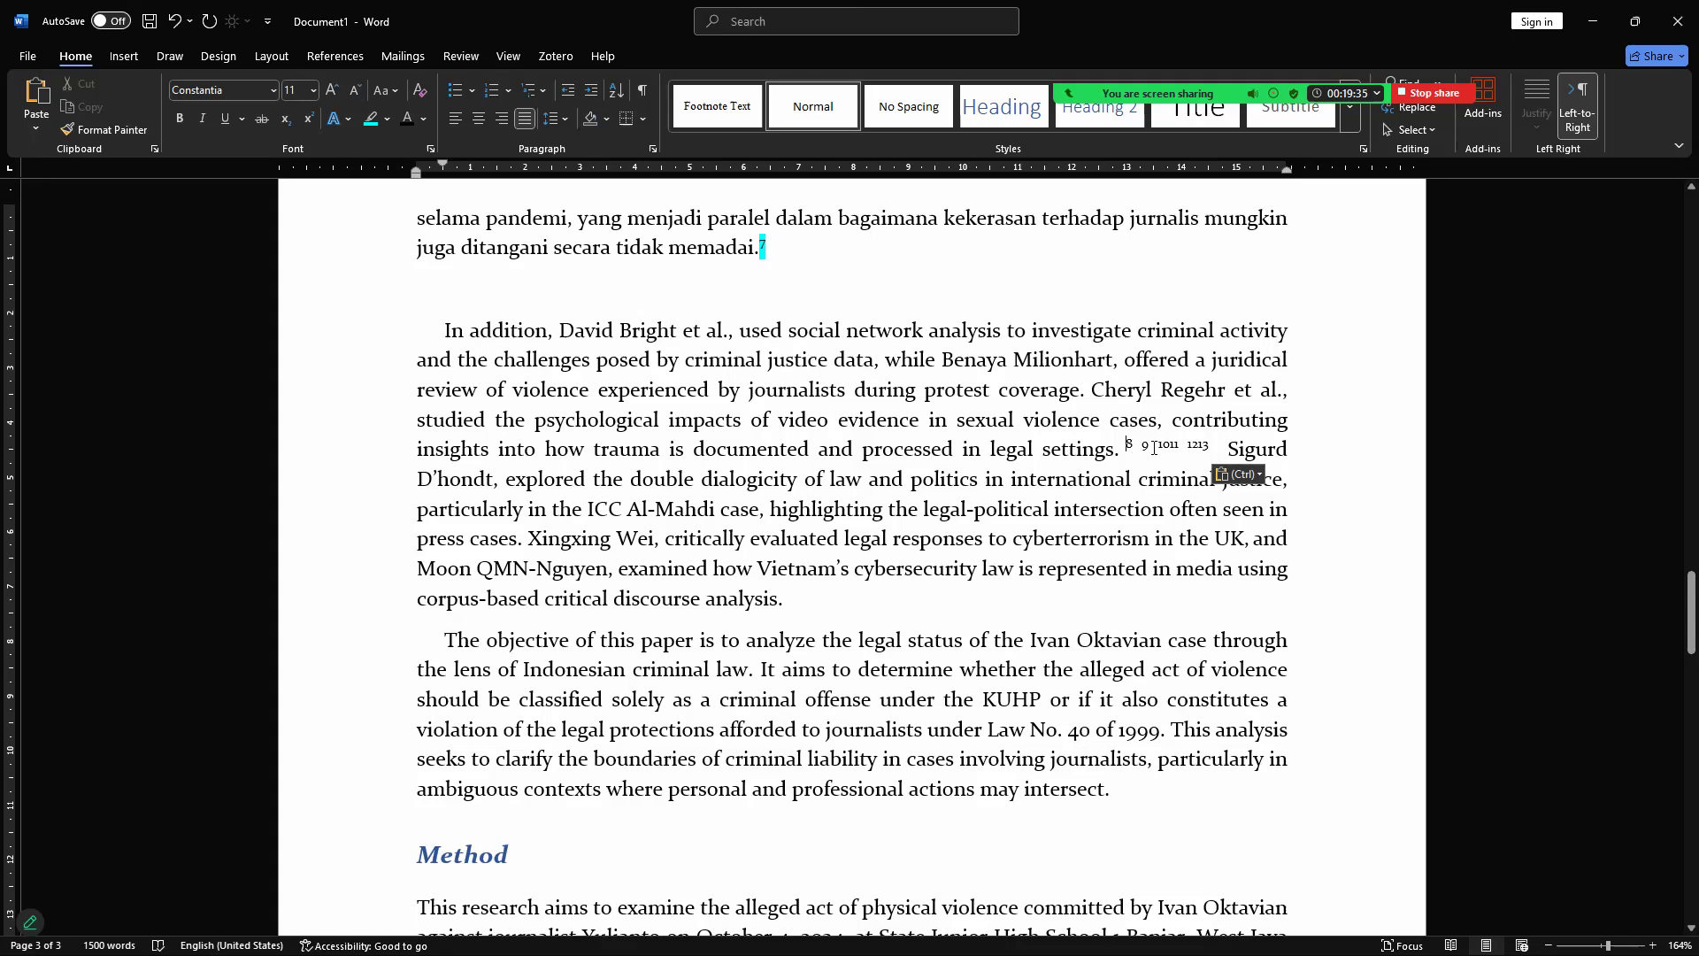
# Step: Move footnote references 8 to 13 from after "legal settings." to the blank line below the Indonesian paragraph ending "tidak memadai."
pyautogui.moveTo(1154, 448); pyautogui.dragTo(1217, 454)
pyautogui.hotkey('ctrl', 'x')
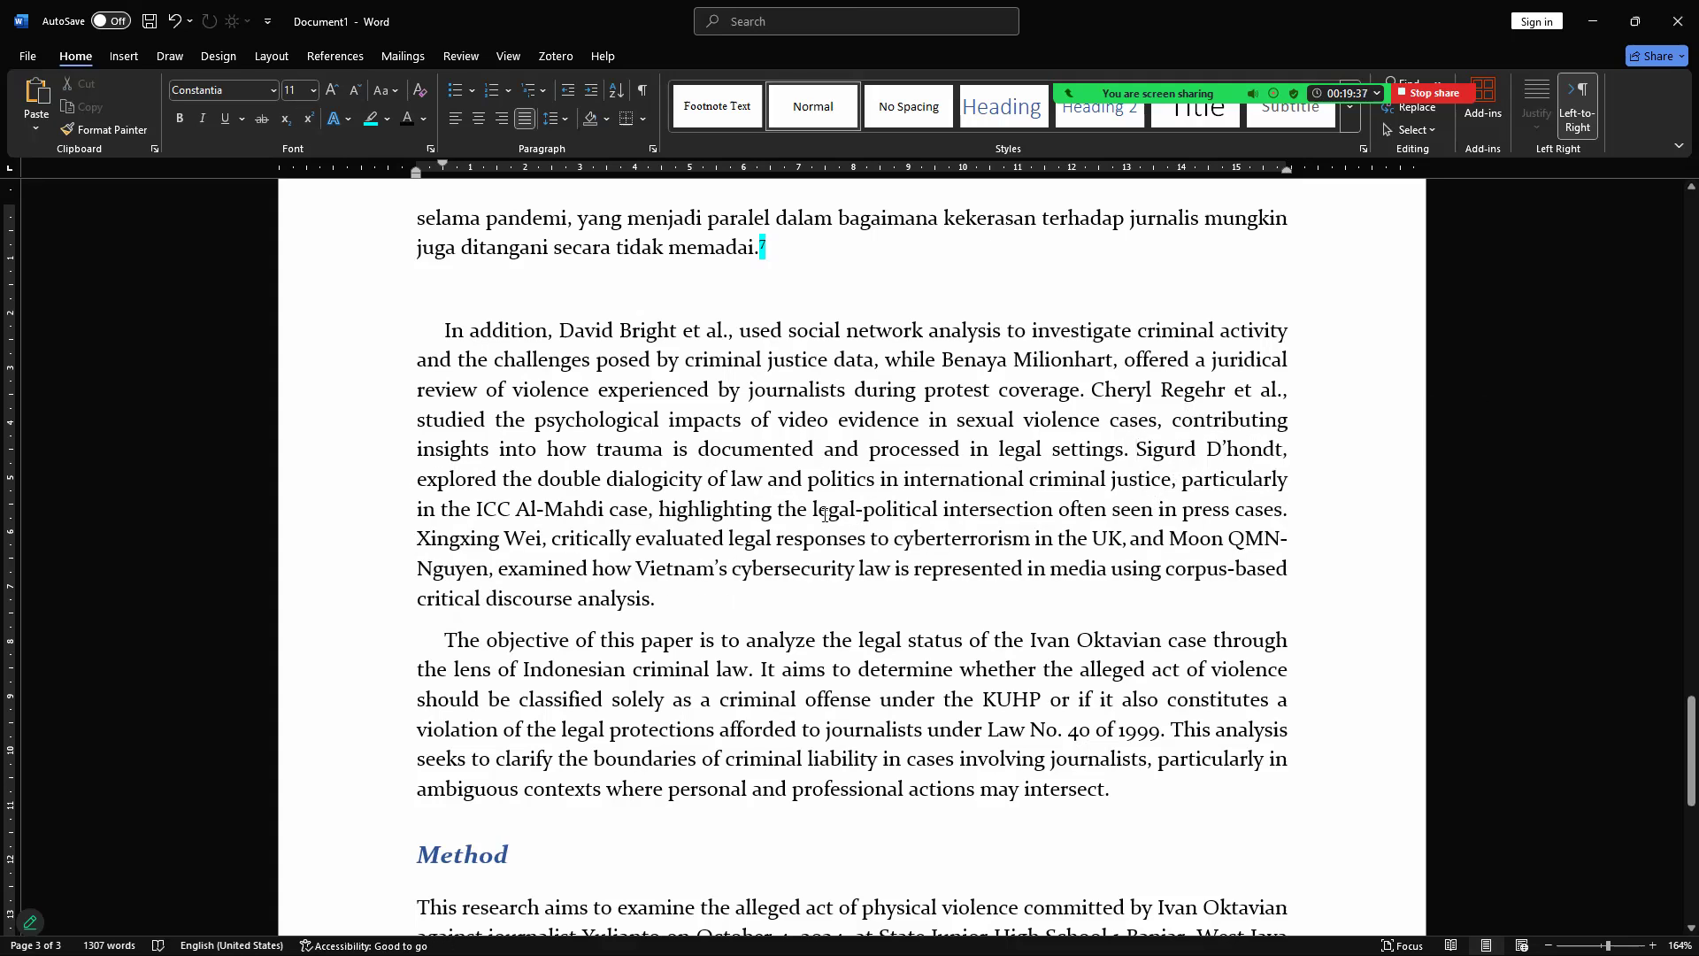
pyautogui.tripleClick(753, 469)
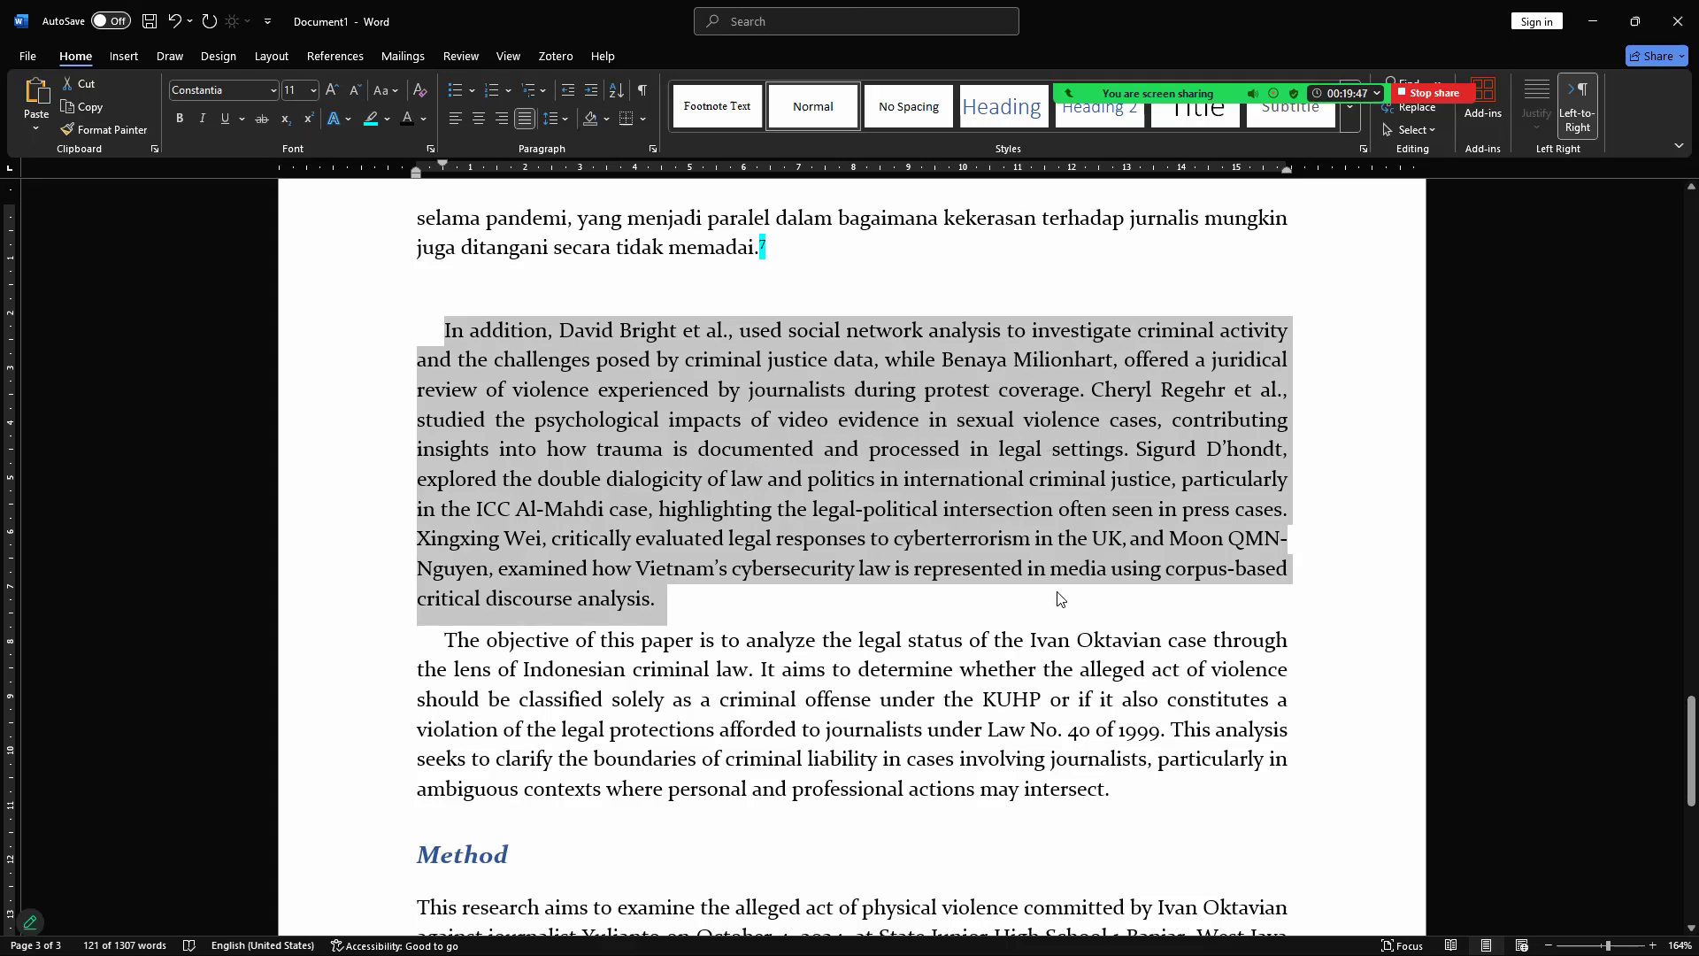
pyautogui.moveTo(1684, 739)
pyautogui.mouseDown()
pyautogui.moveTo(1671, 879)
pyautogui.moveTo(1673, 536)
pyautogui.moveTo(1670, 740)
pyautogui.mouseUp()
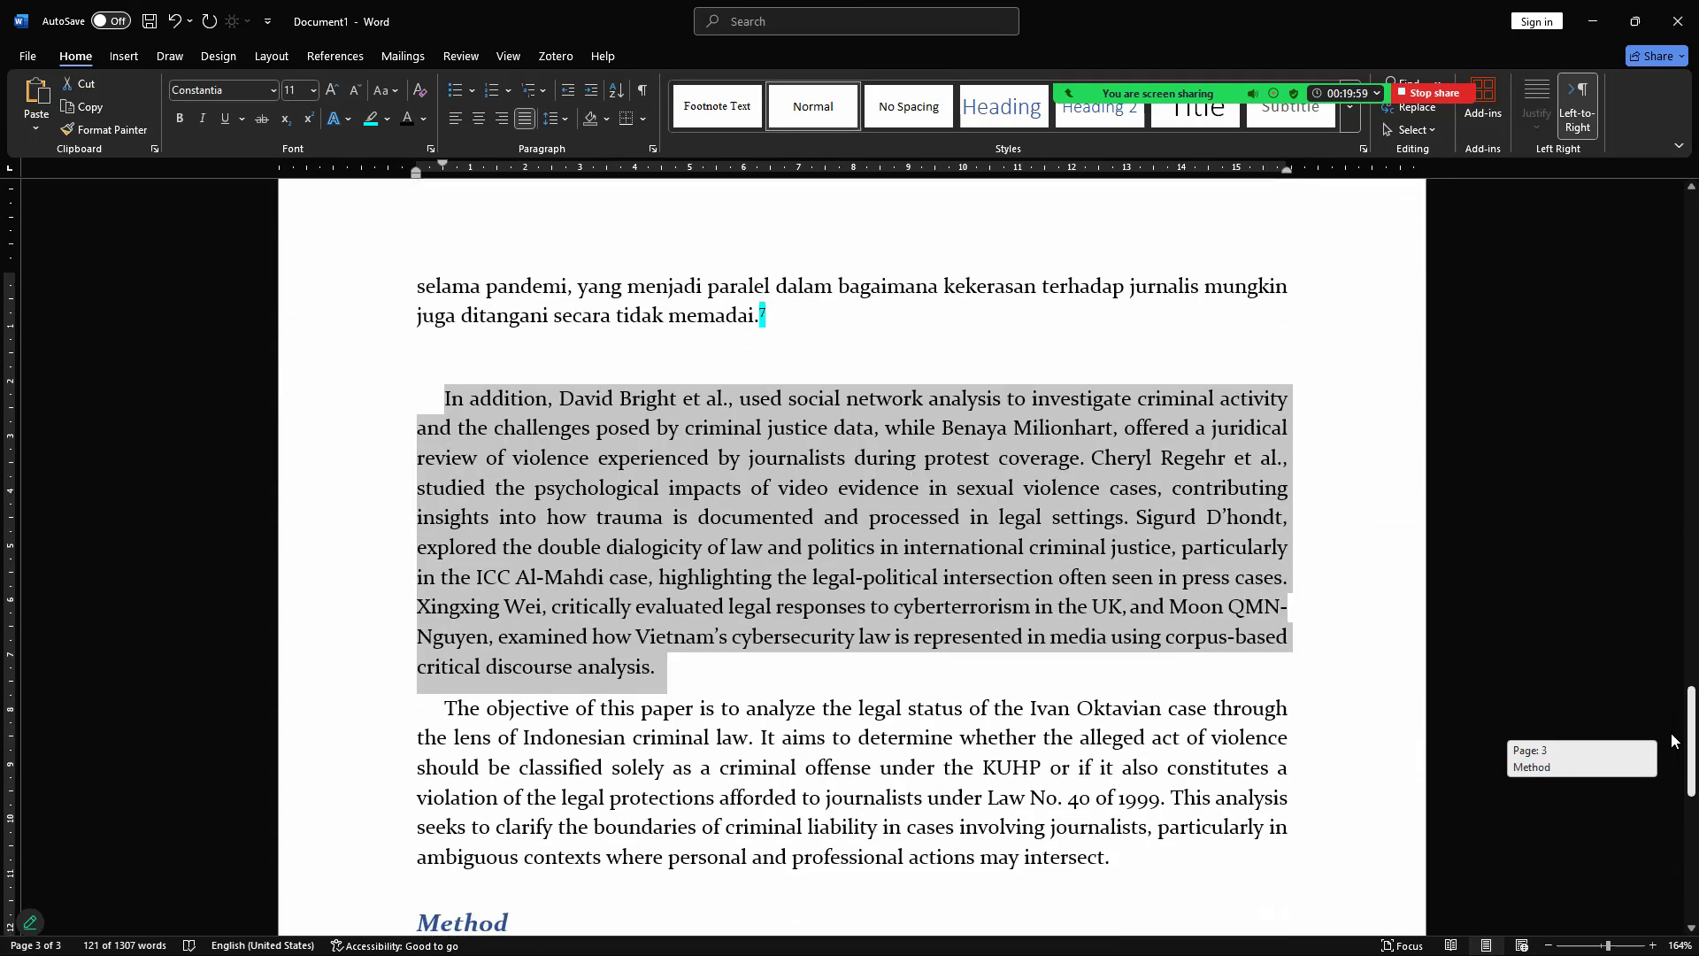
pyautogui.moveTo(1672, 735)
pyautogui.mouseDown()
pyautogui.moveTo(1670, 575)
pyautogui.moveTo(1670, 719)
pyautogui.mouseUp()
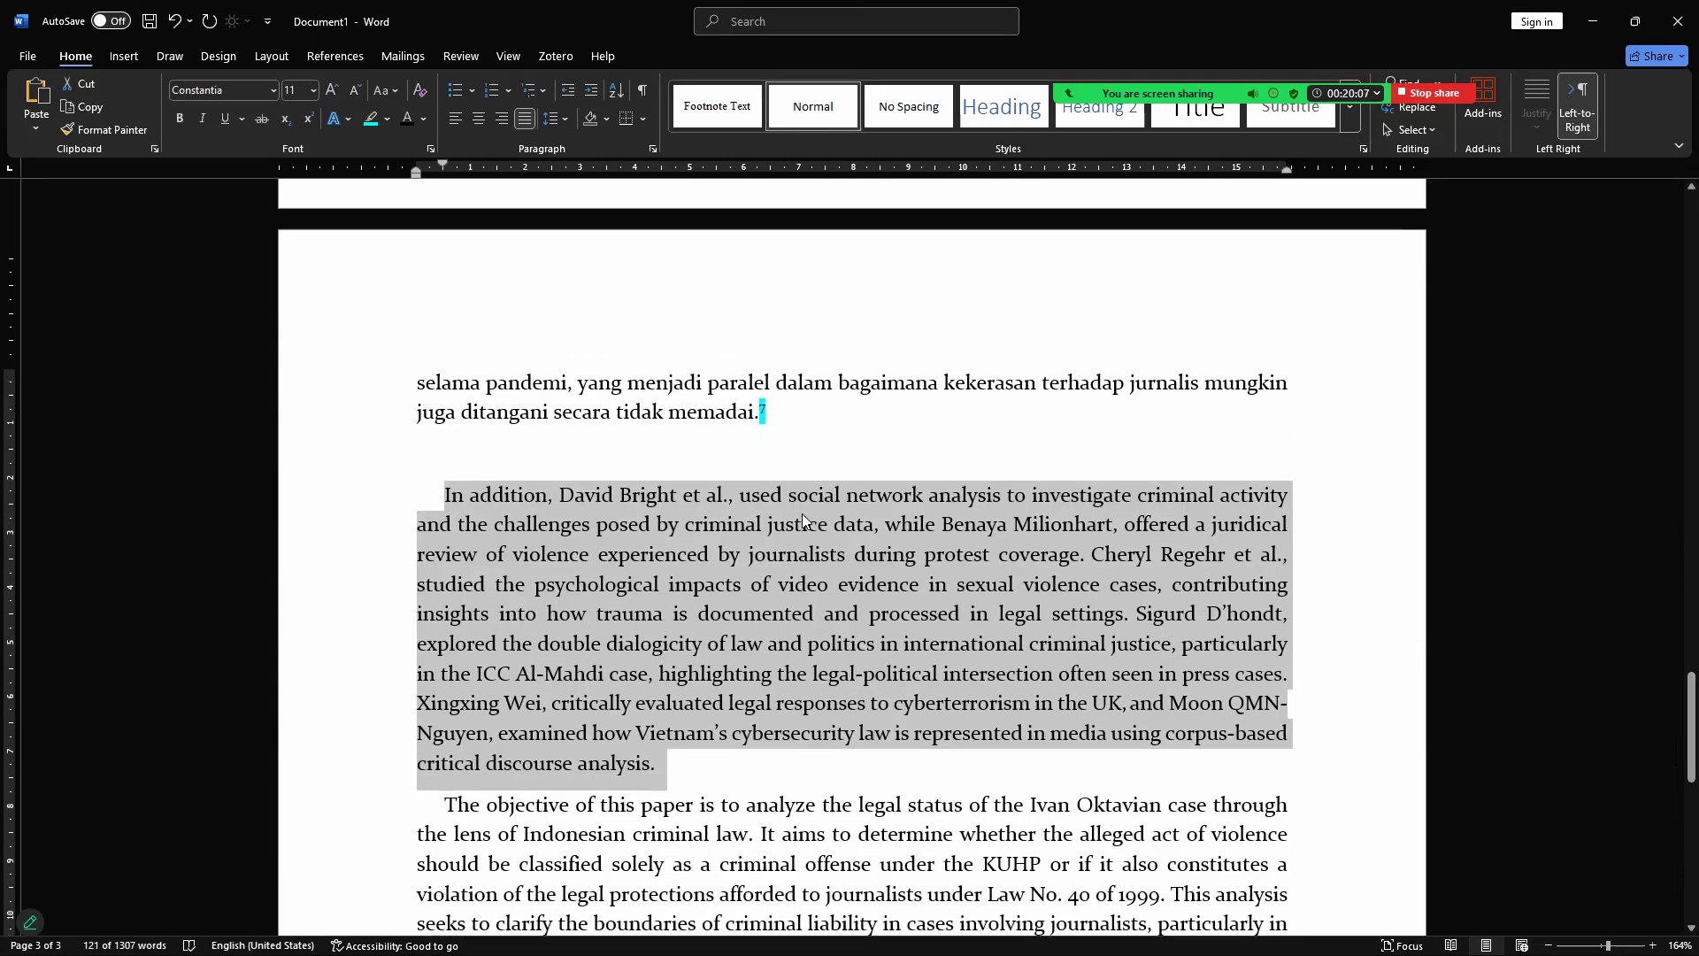
pyautogui.click(712, 456)
pyautogui.hotkey('ctrl', 'v')
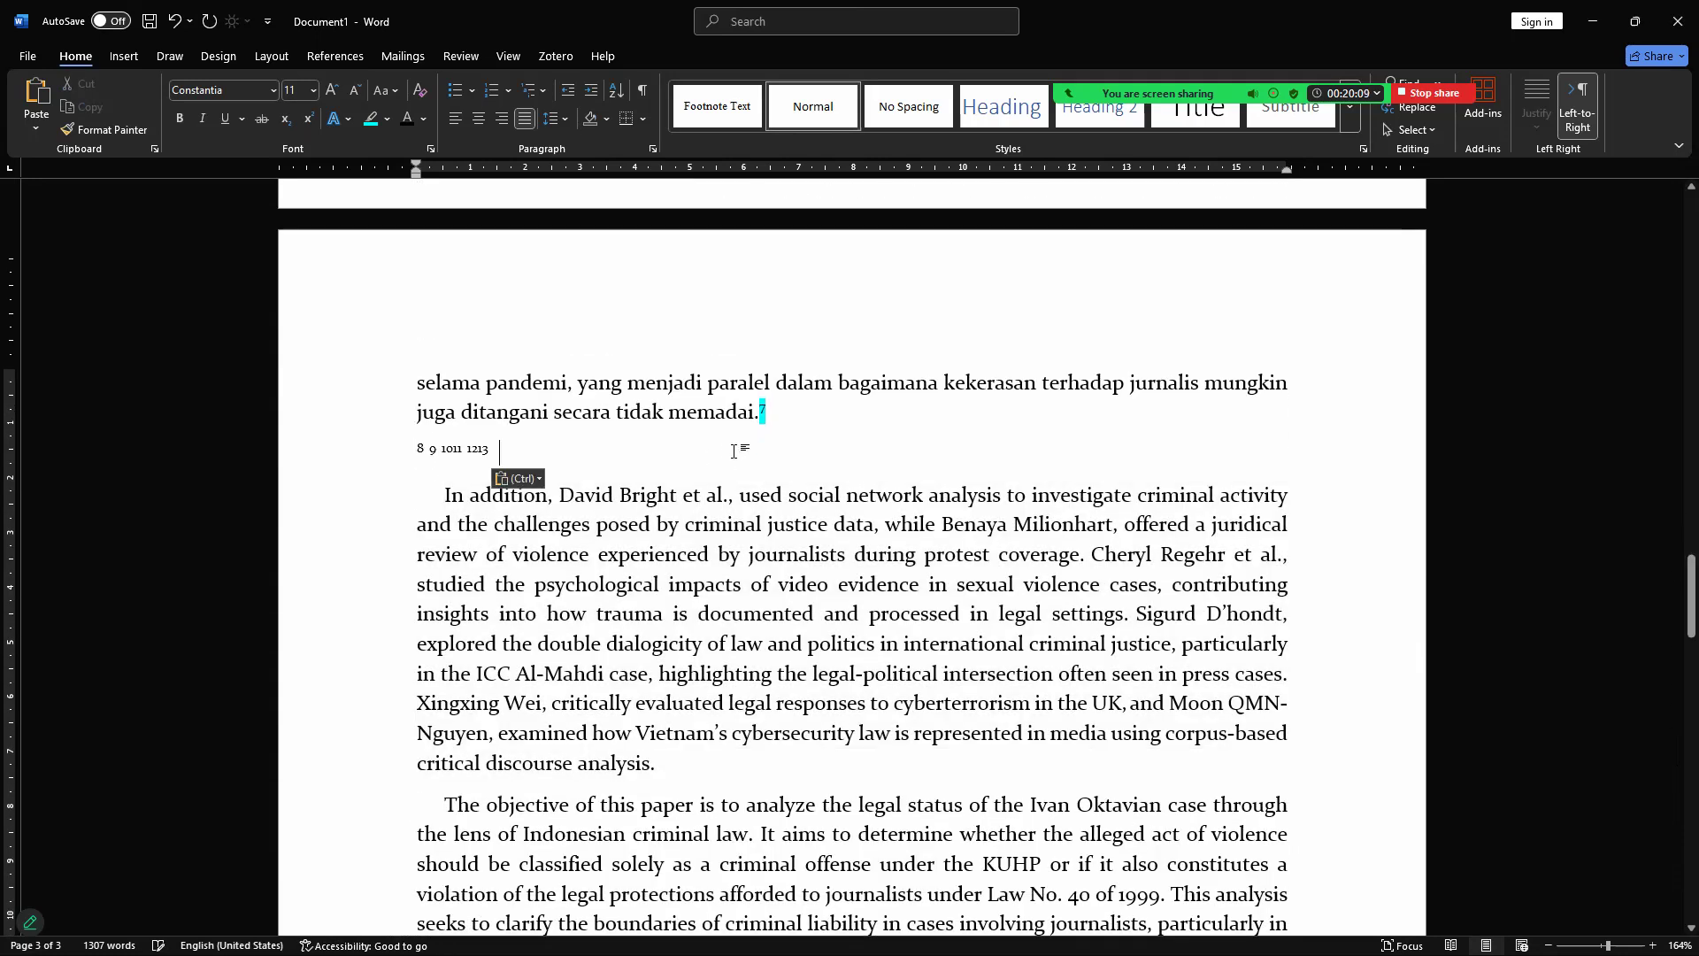
# Step: Delete the English paragraphs beginning "In addition" and "The objective of this paper", and add an empty paragraph above footnote references 8 to 13
pyautogui.moveTo(440, 492); pyautogui.dragTo(1142, 720)
pyautogui.press('Delete')
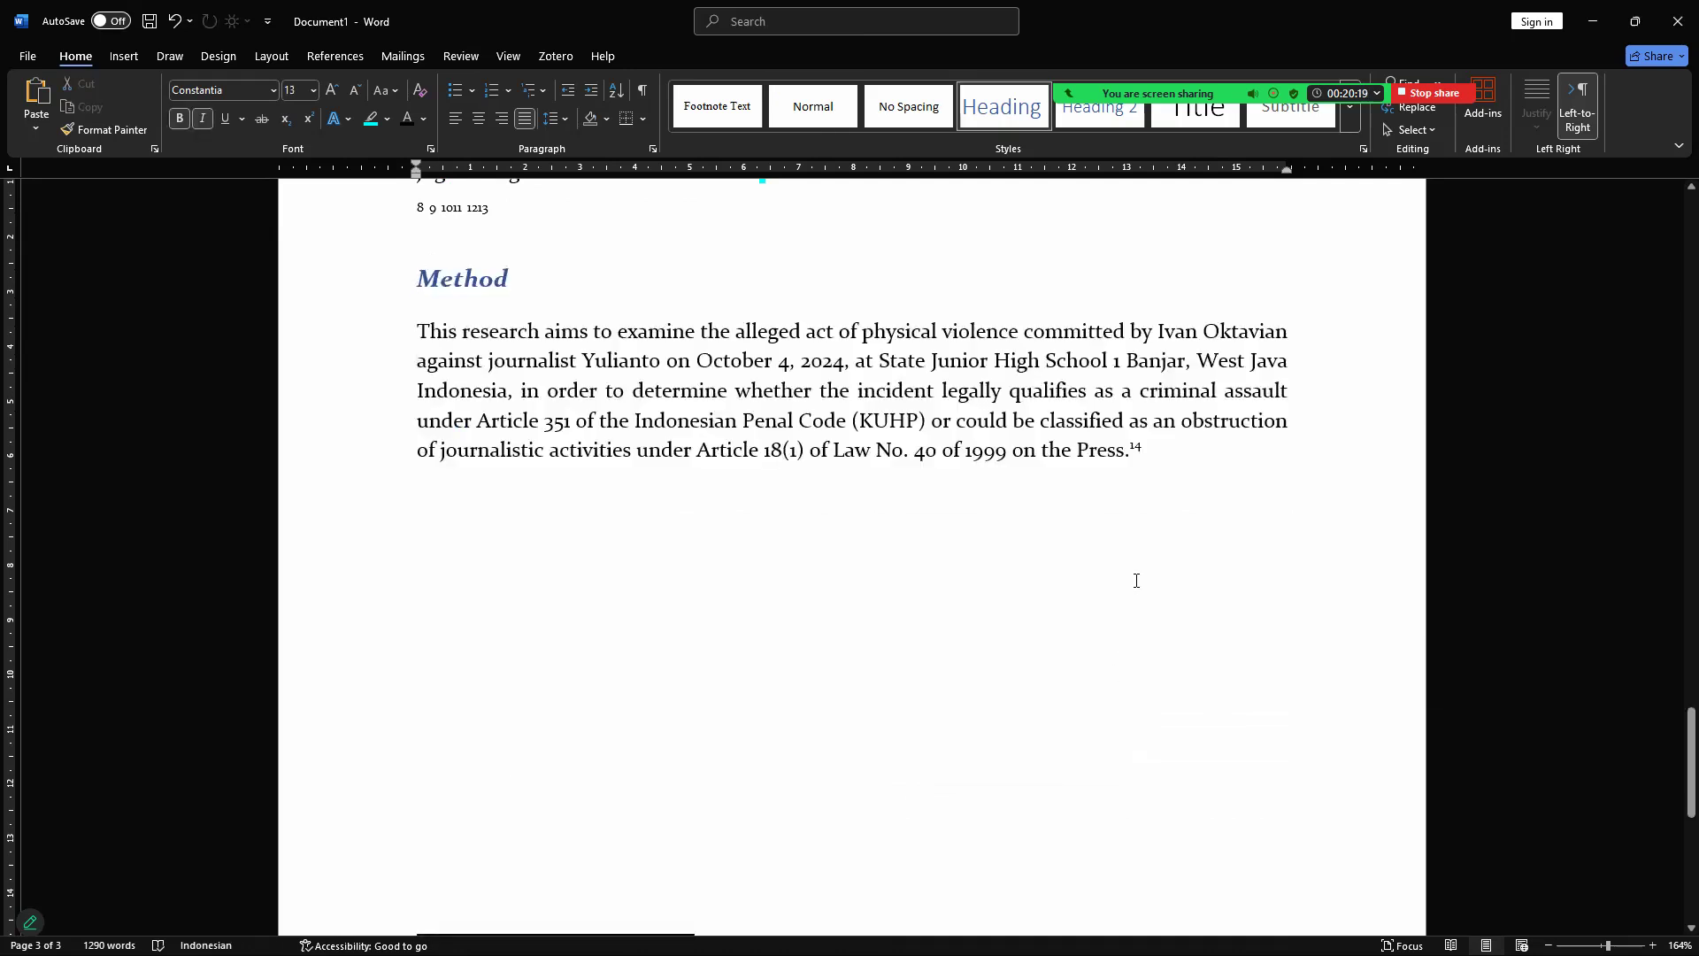
pyautogui.moveTo(1671, 768); pyautogui.dragTo(1671, 712)
pyautogui.moveTo(512, 699); pyautogui.dragTo(808, 645)
pyautogui.click(838, 660)
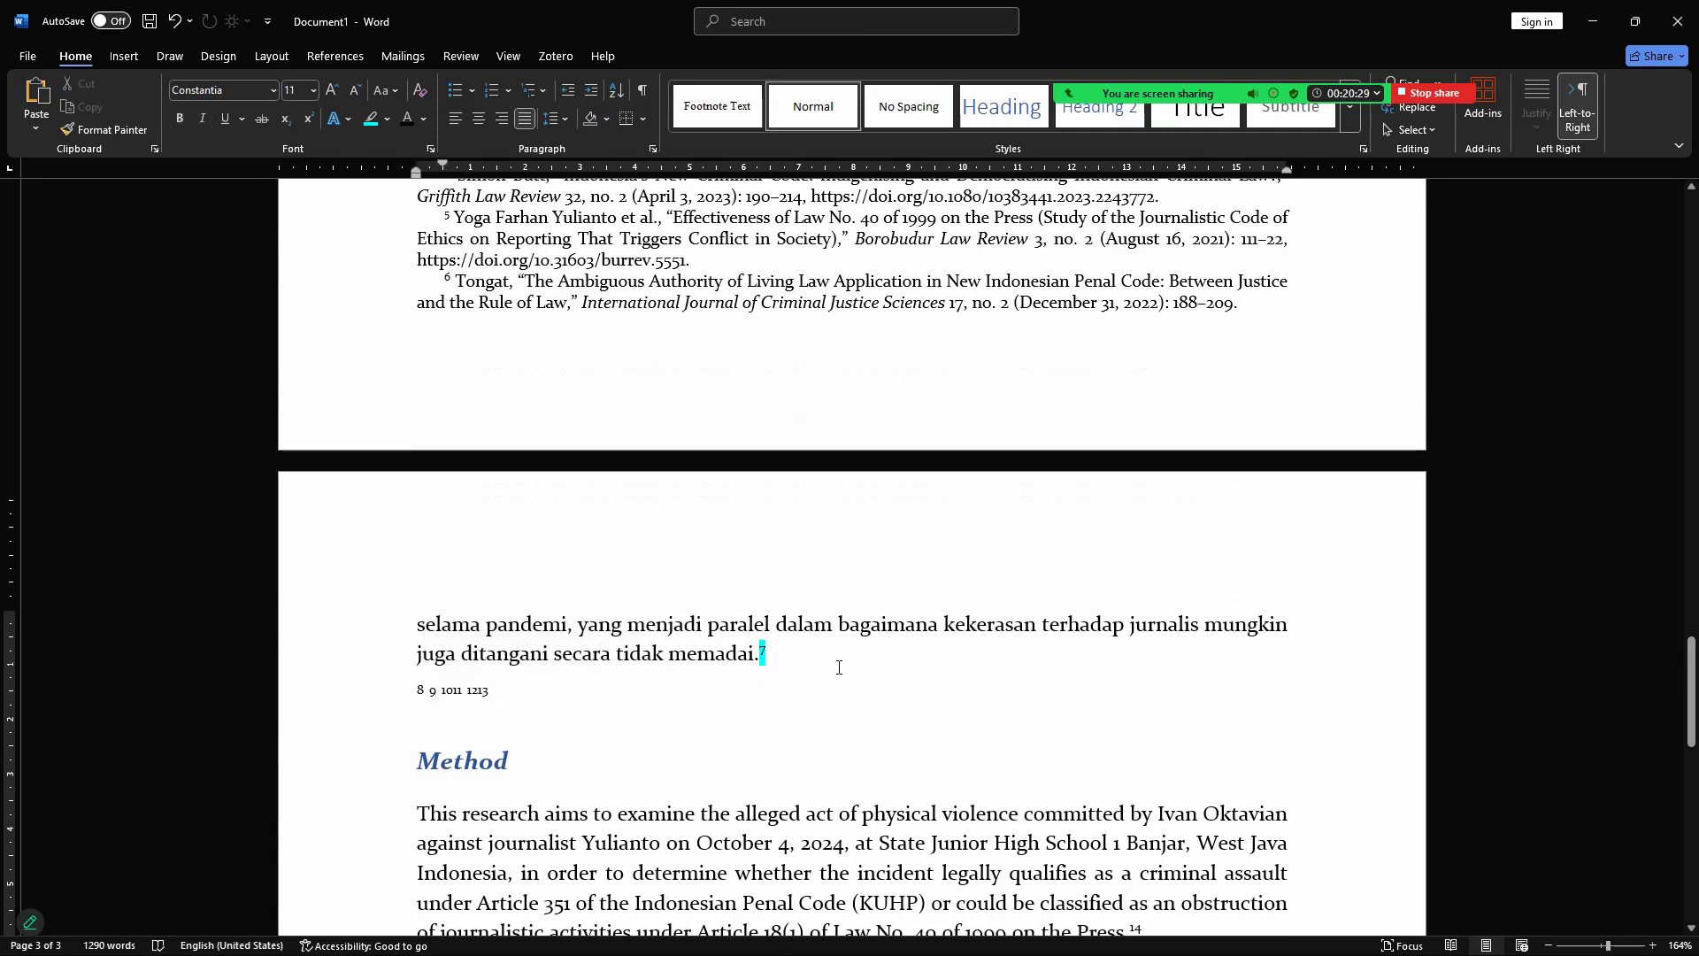
pyautogui.press('Return')
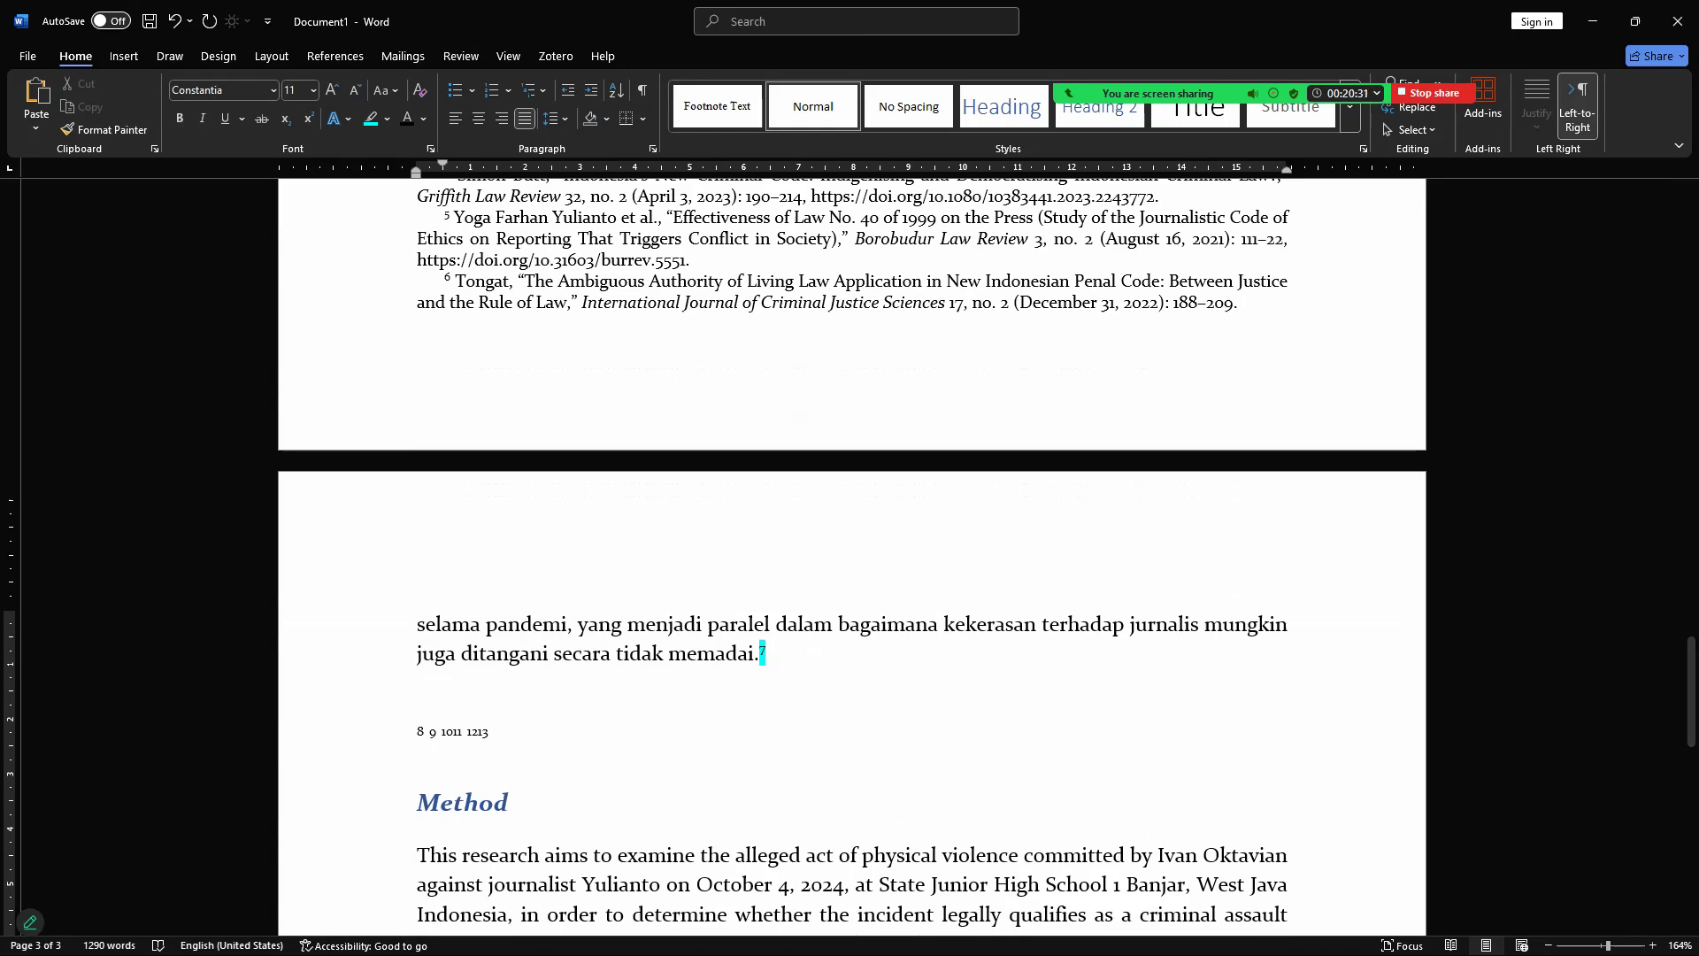
# Step: Switch to ChatGPT, check its last reply for the translation of the "In addition" and "The objective of this paper" paragraphs, and return to Word
pyautogui.click(1593, 22)
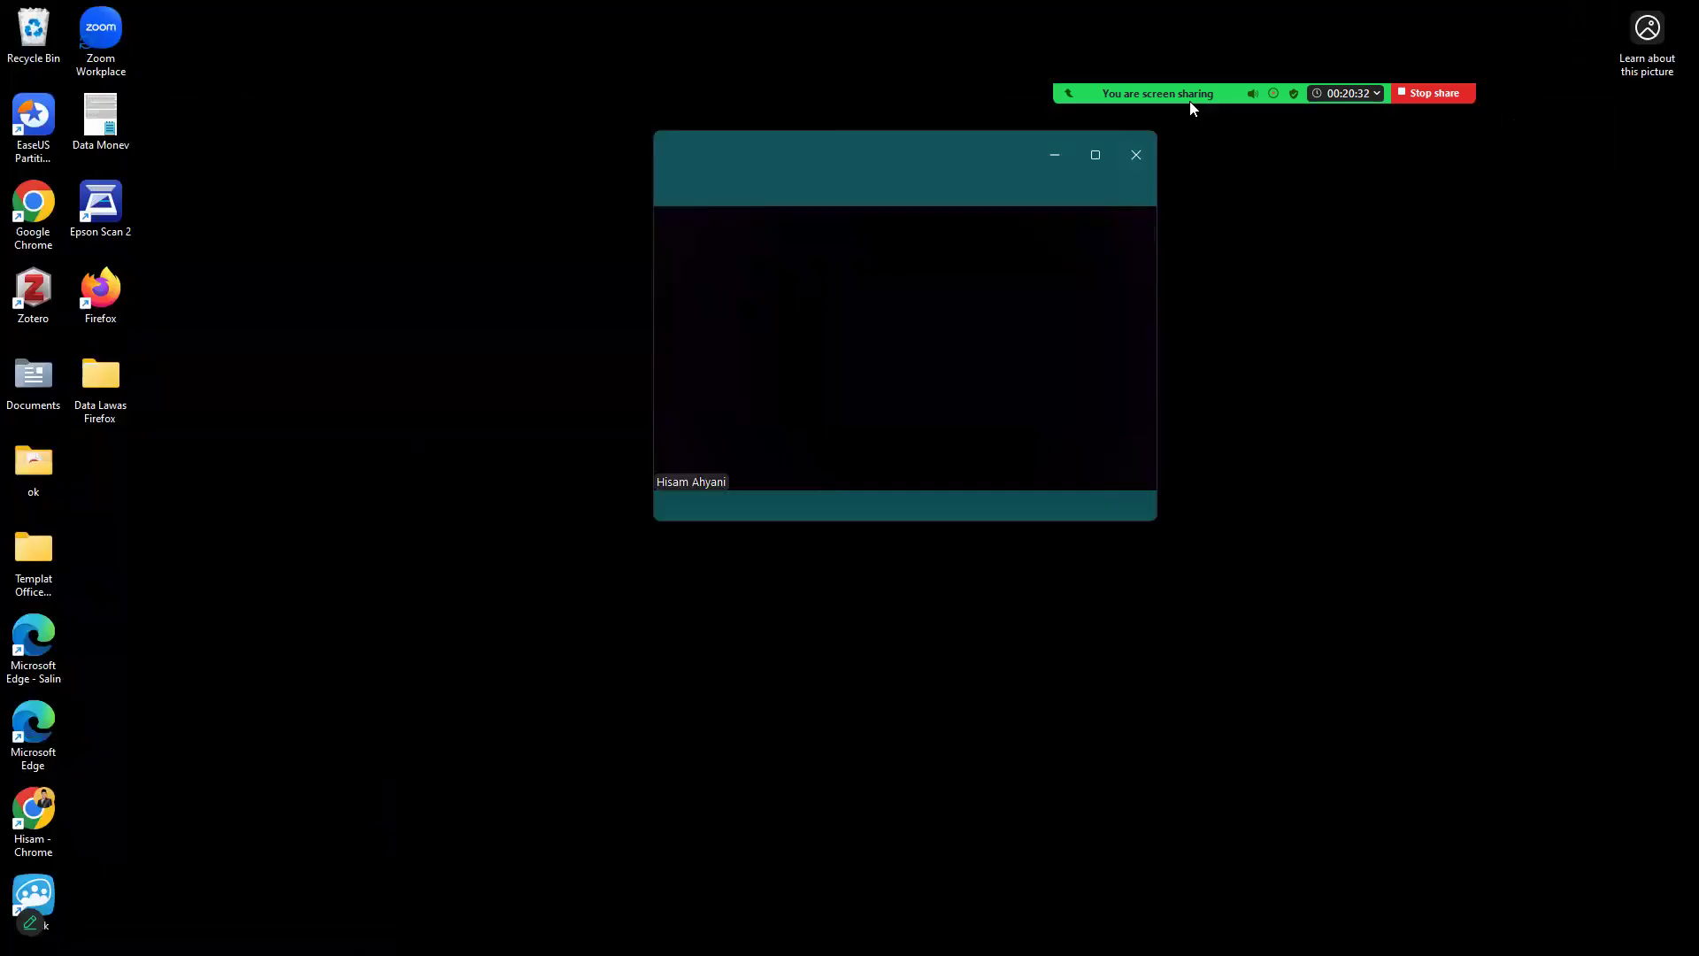
pyautogui.click(879, 935)
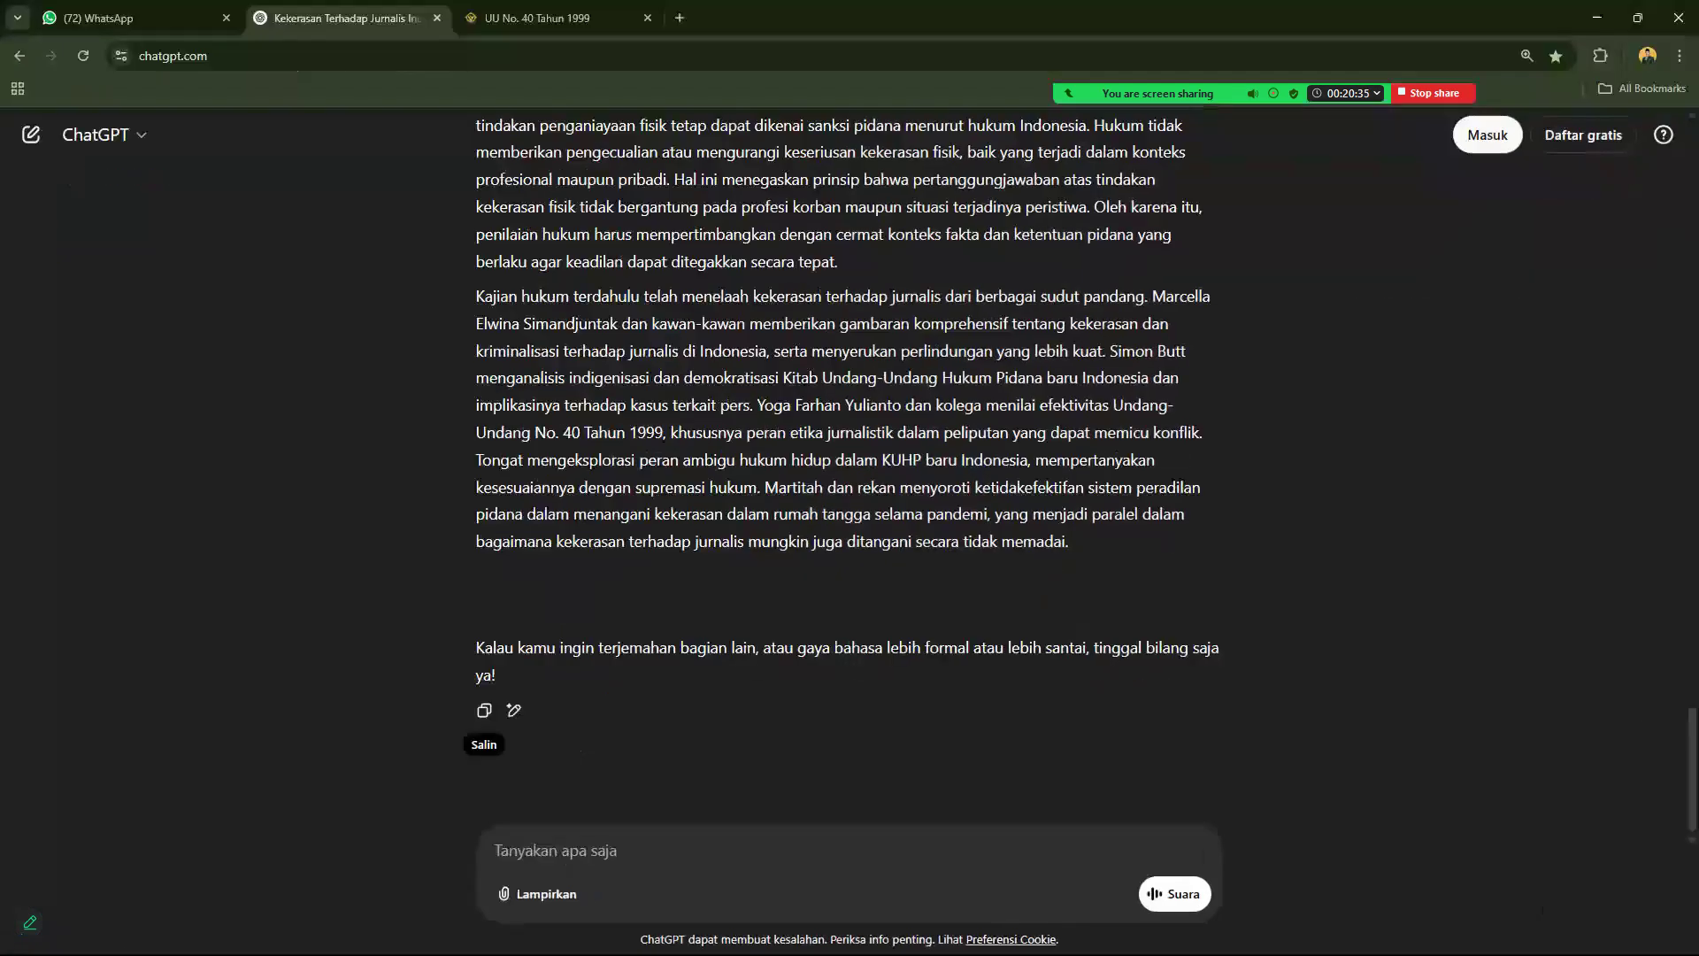
pyautogui.scroll(2, 1016, 642)
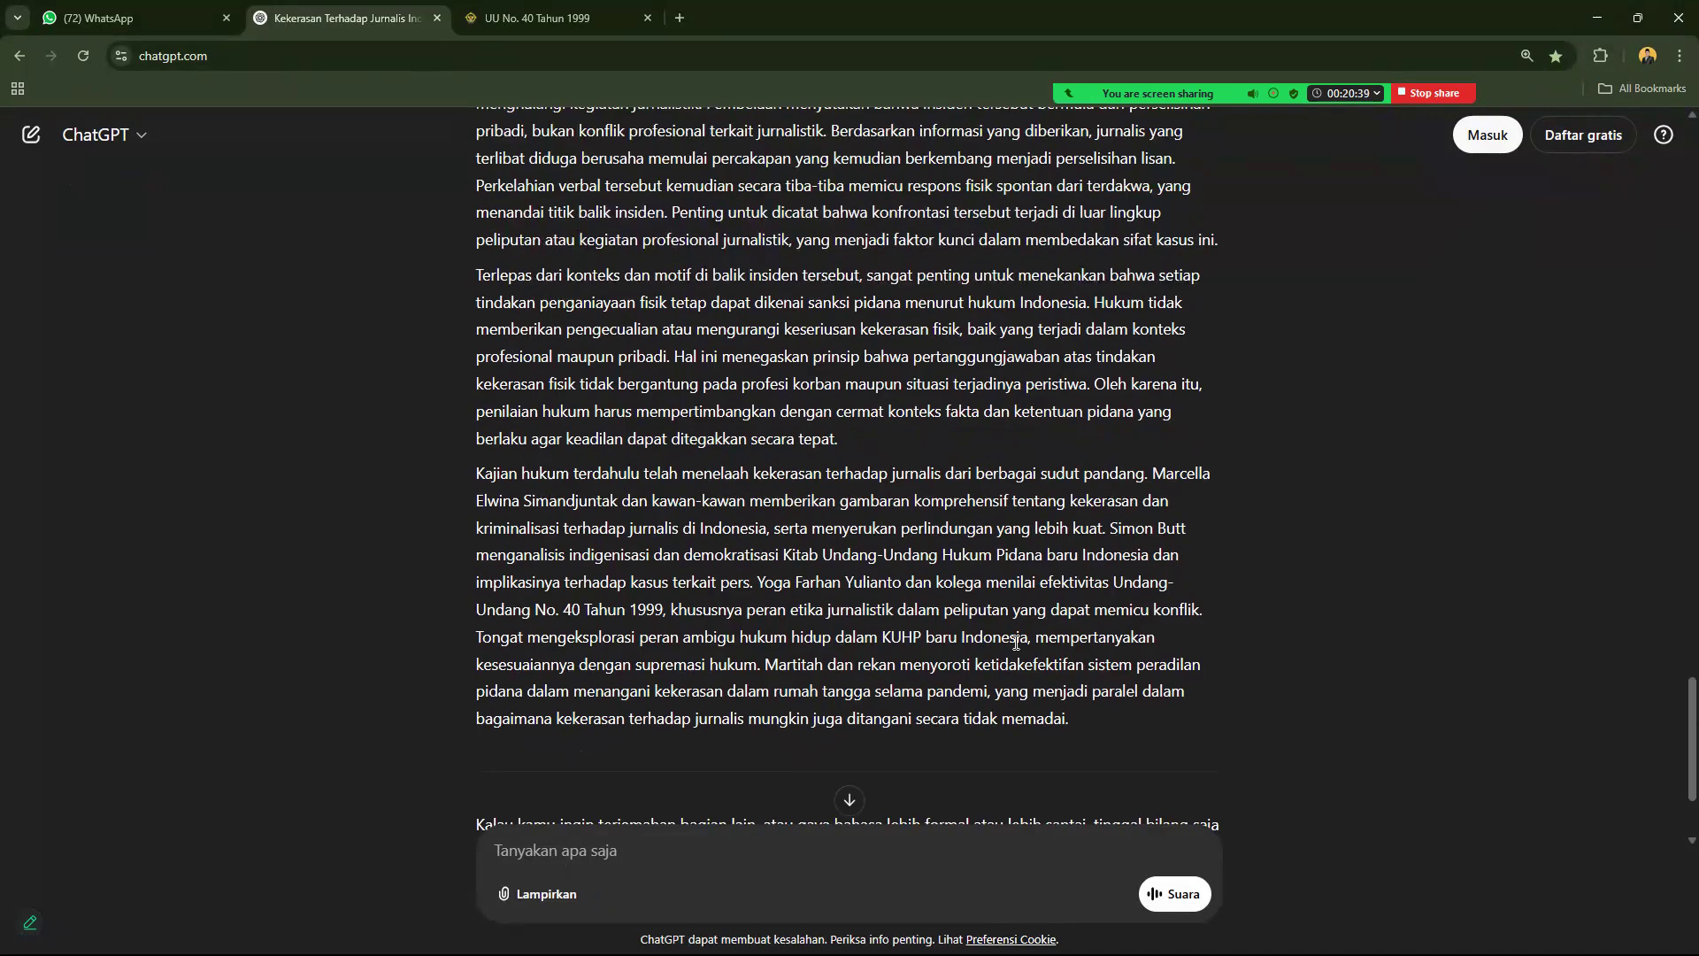
pyautogui.scroll(-1, 963, 664)
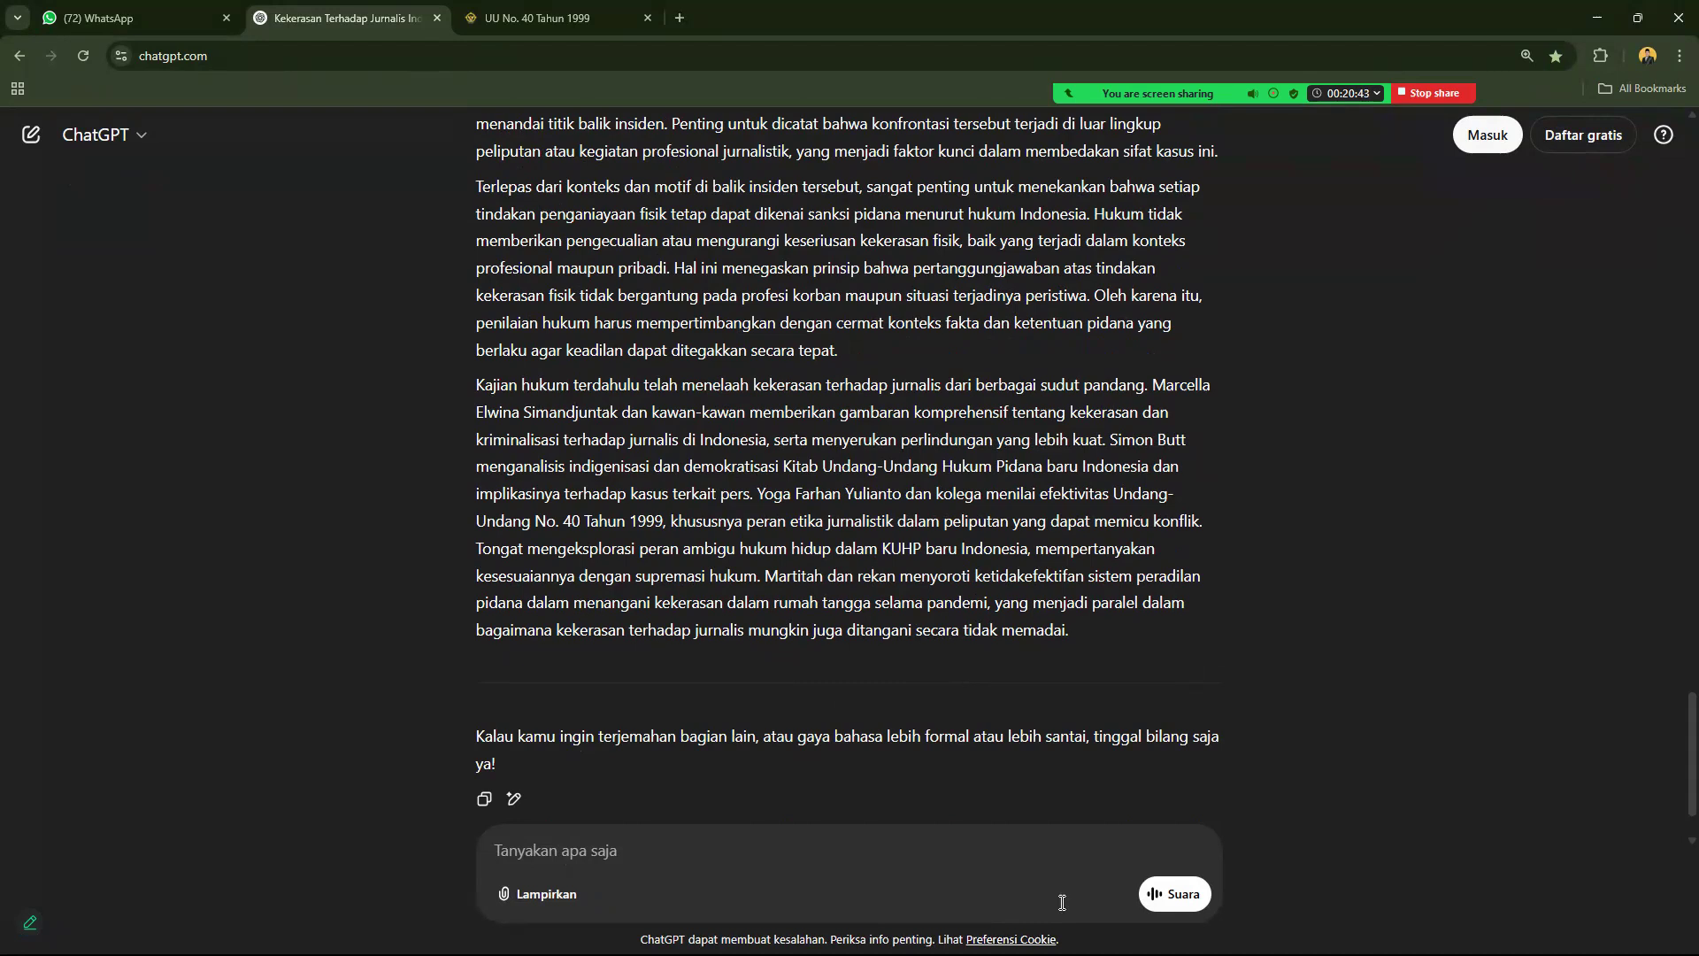
pyautogui.click(1600, 17)
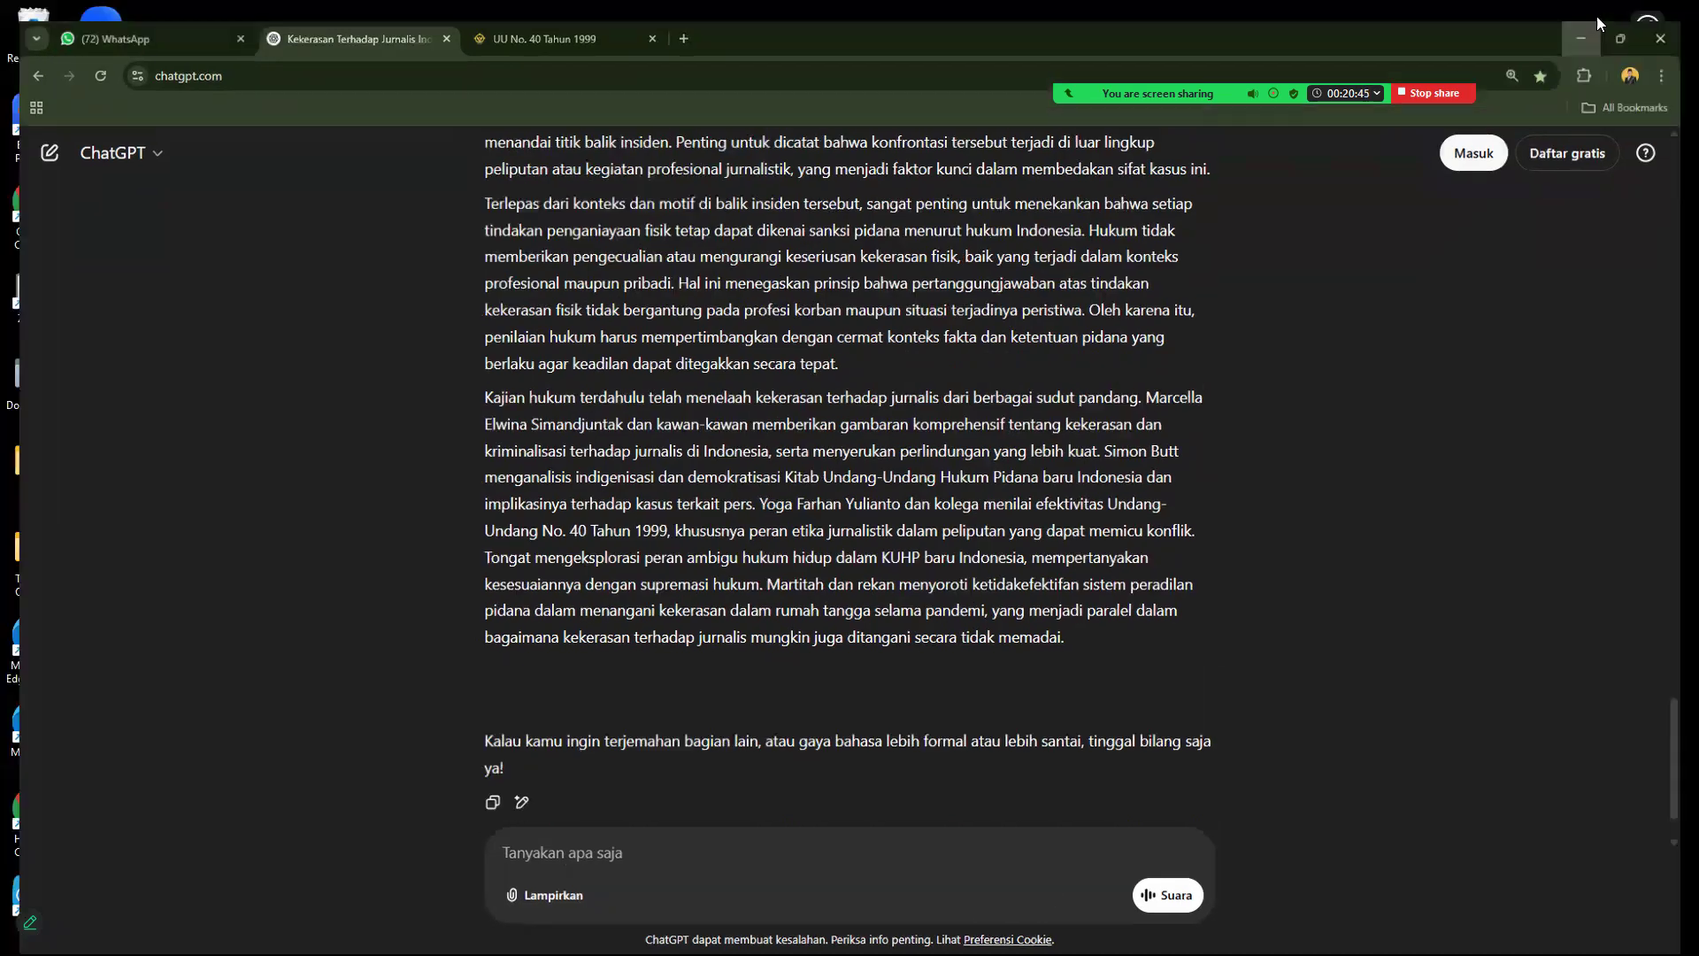
pyautogui.moveTo(956, 934)
pyautogui.click(983, 849)
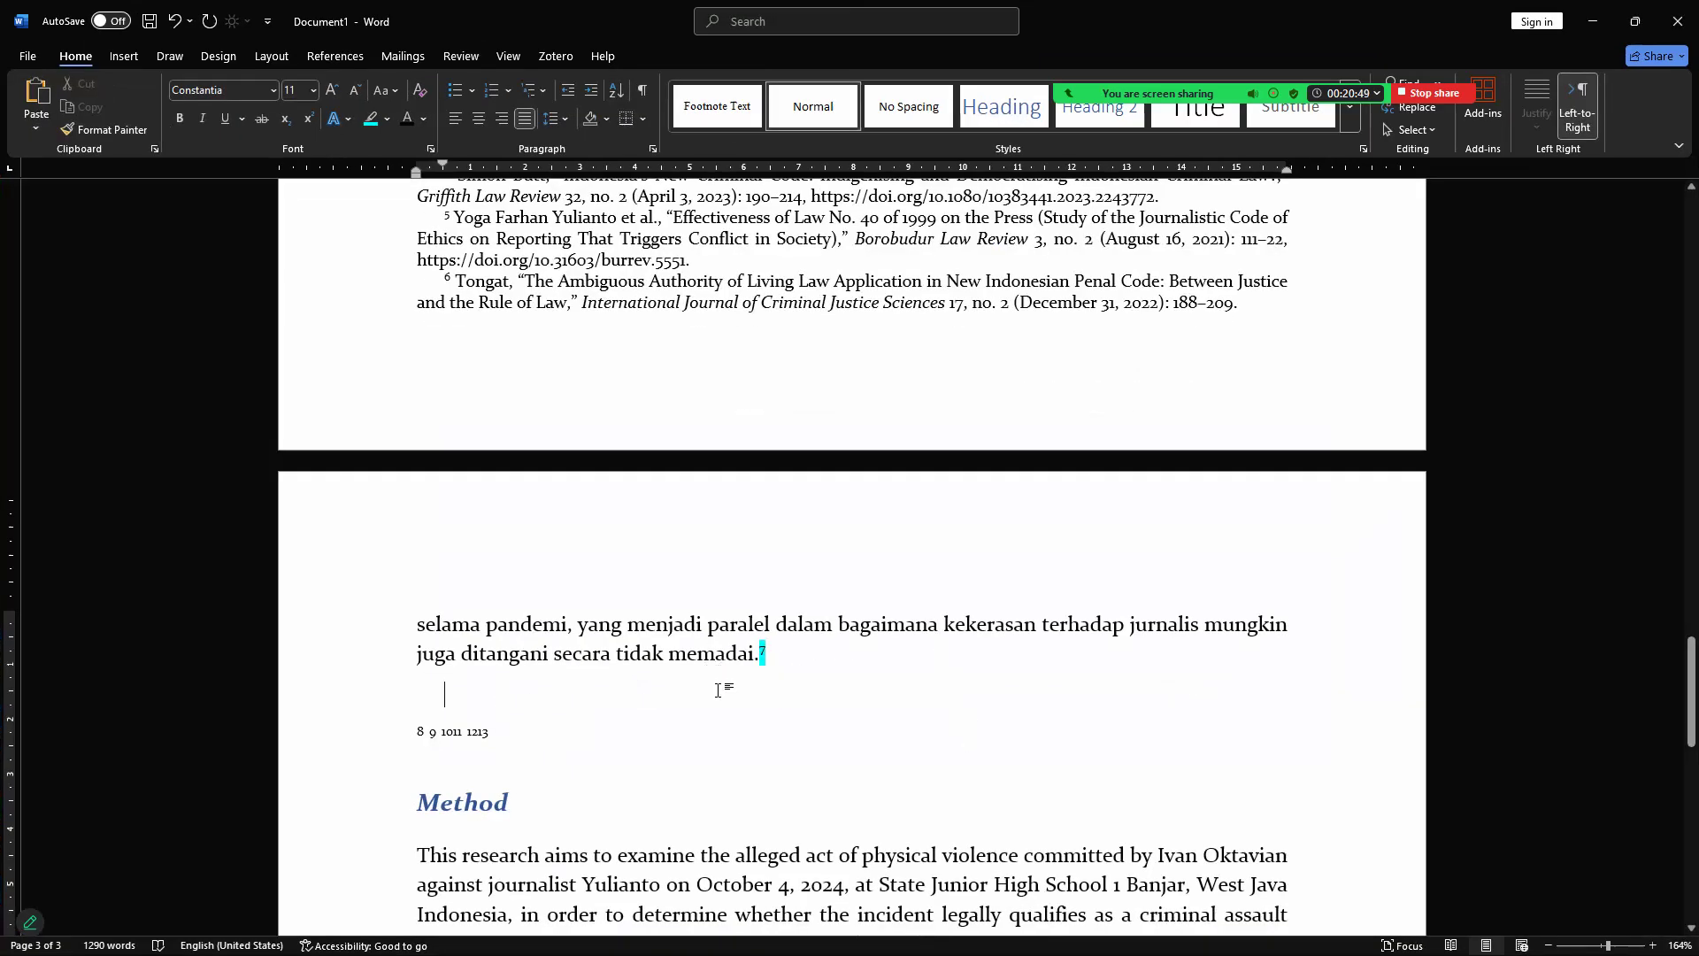
# Step: Undo the deletion of the English paragraphs beginning "In addition" and "The objective of this paper", and copy both paragraphs
pyautogui.press('BackSpace')
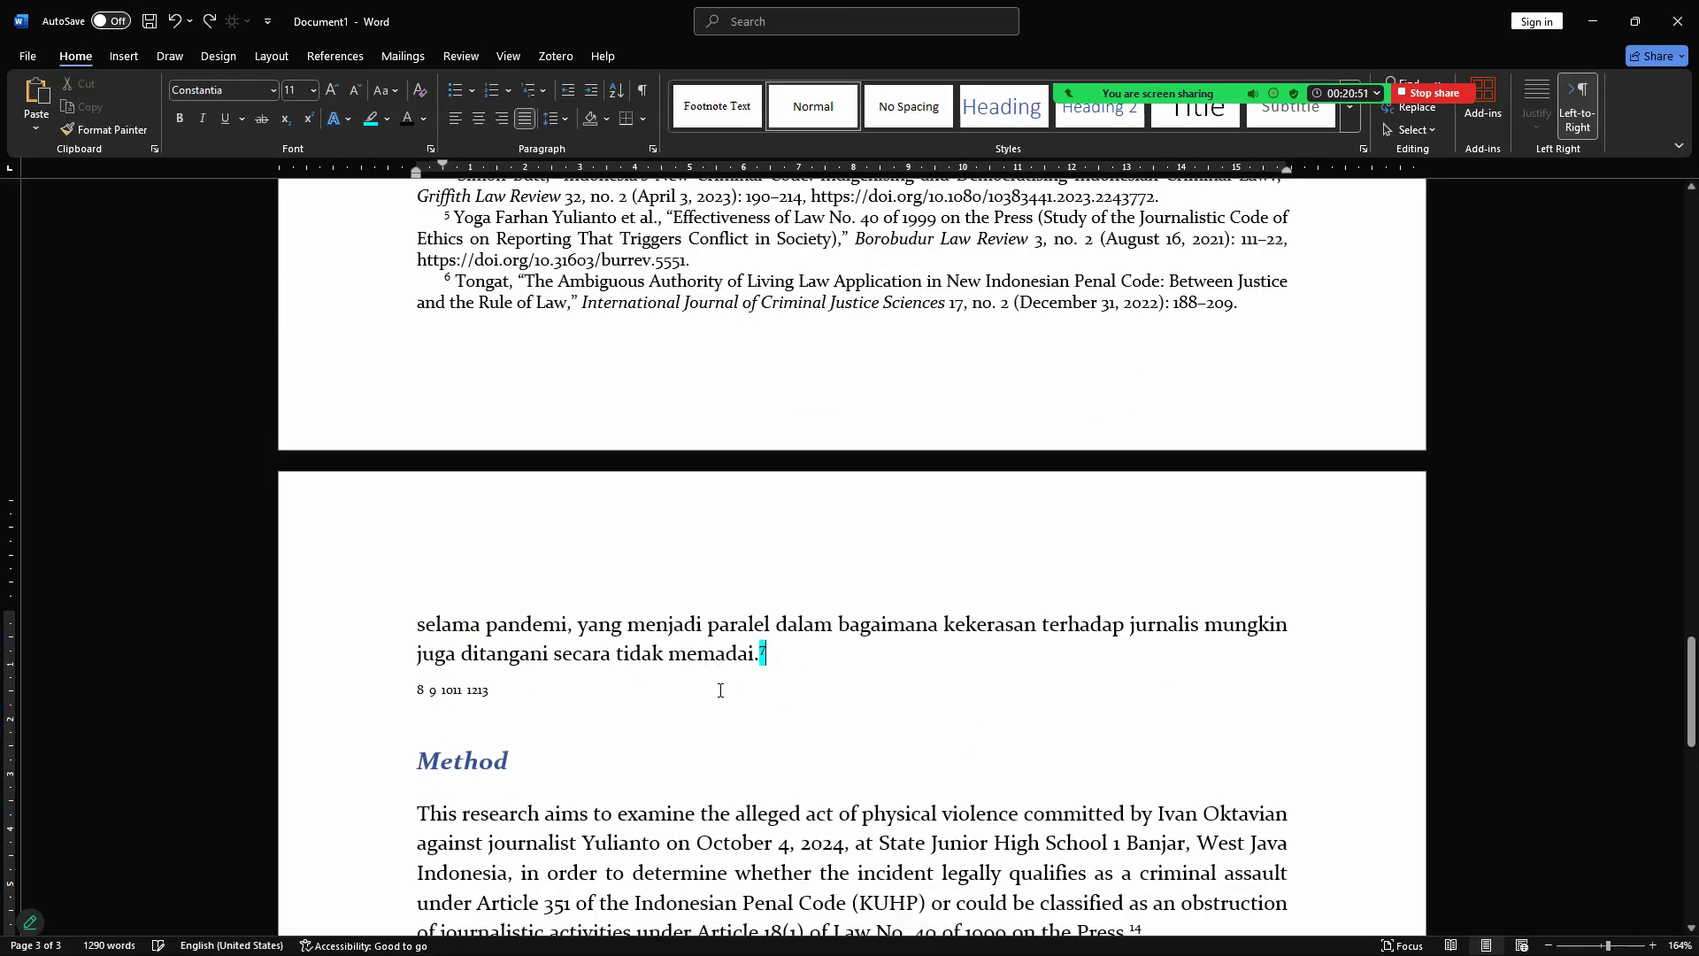
pyautogui.hotkey('ctrl', 'z')
pyautogui.hotkey('ctrl', 'c')
pyautogui.moveTo(1688, 570); pyautogui.dragTo(1672, 610)
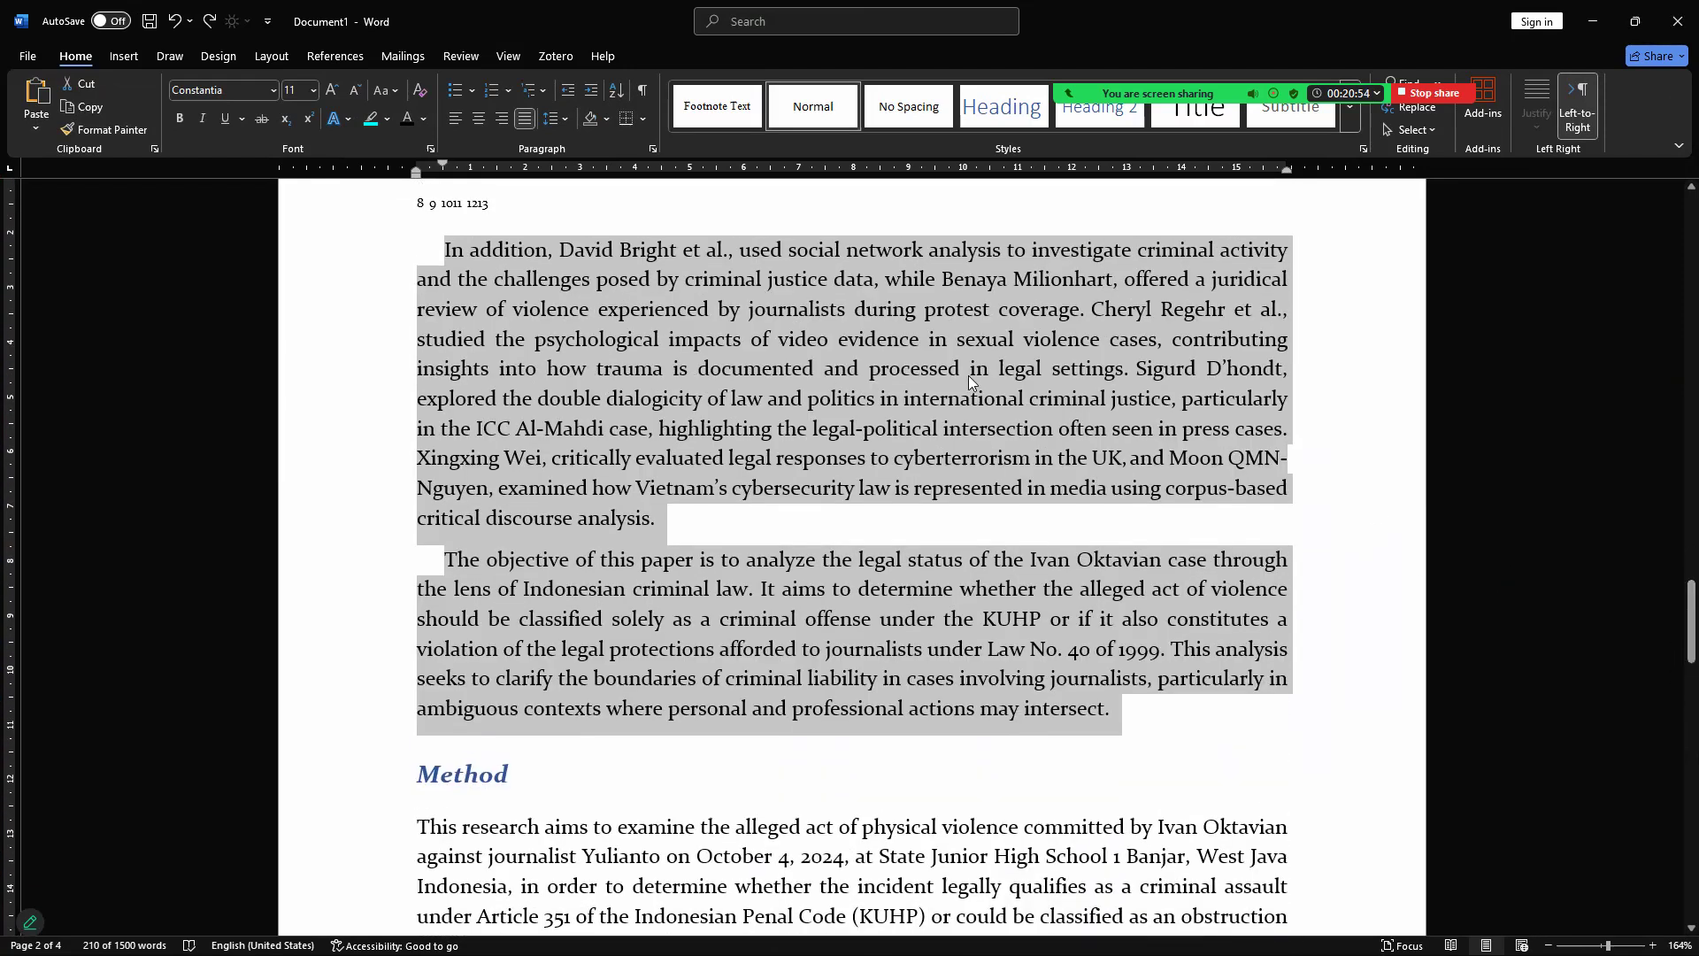
pyautogui.rightClick(811, 340)
pyautogui.click(885, 408)
# Step: Switch to ChatGPT, paste the two copied English paragraphs into the conversation, and send them for translation into Indonesian
pyautogui.click(1594, 21)
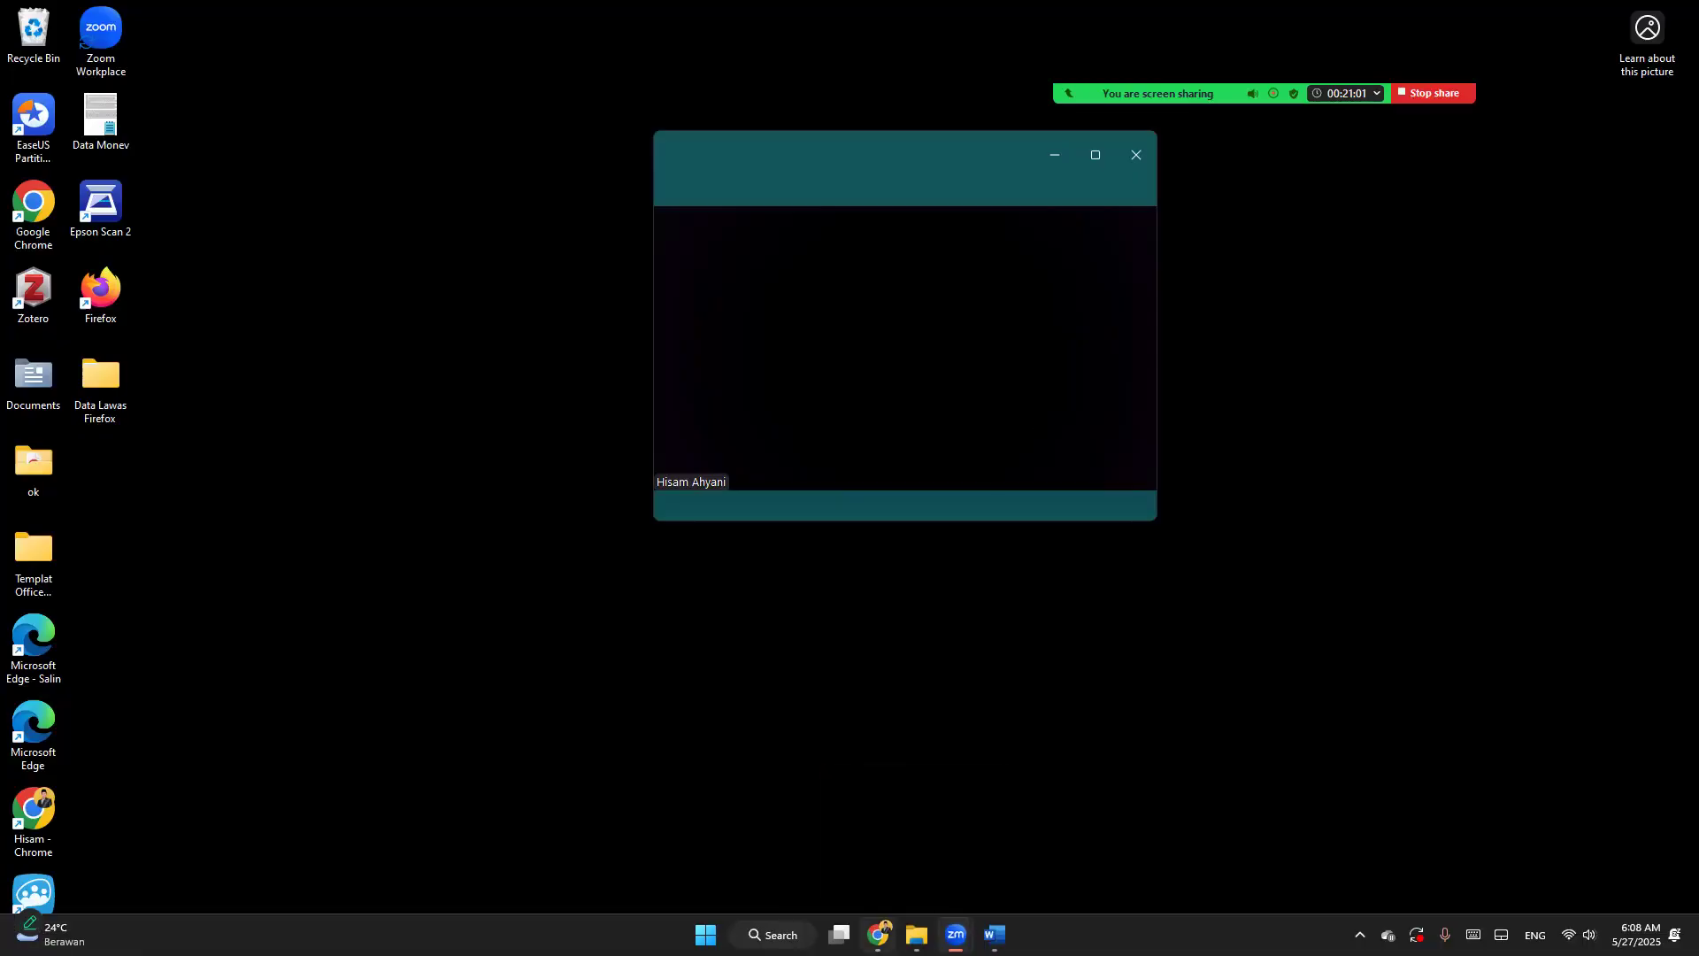
pyautogui.click(878, 934)
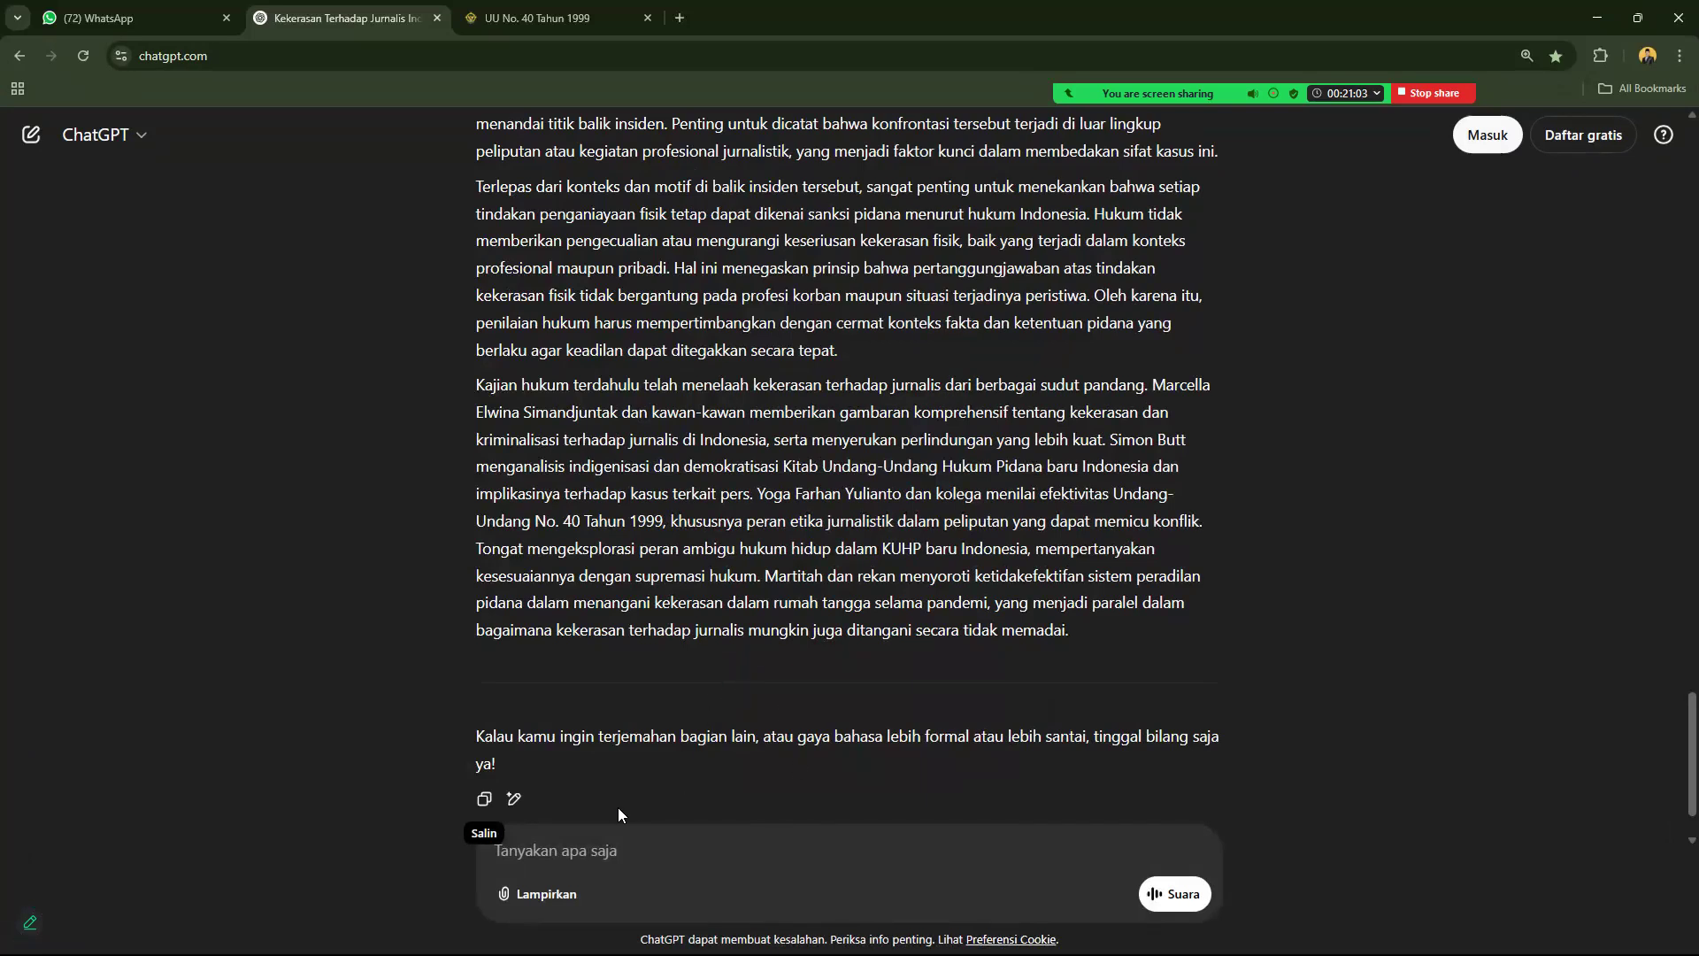
pyautogui.click(584, 851)
pyautogui.hotkey('ctrl', 'v')
pyautogui.press('Return')
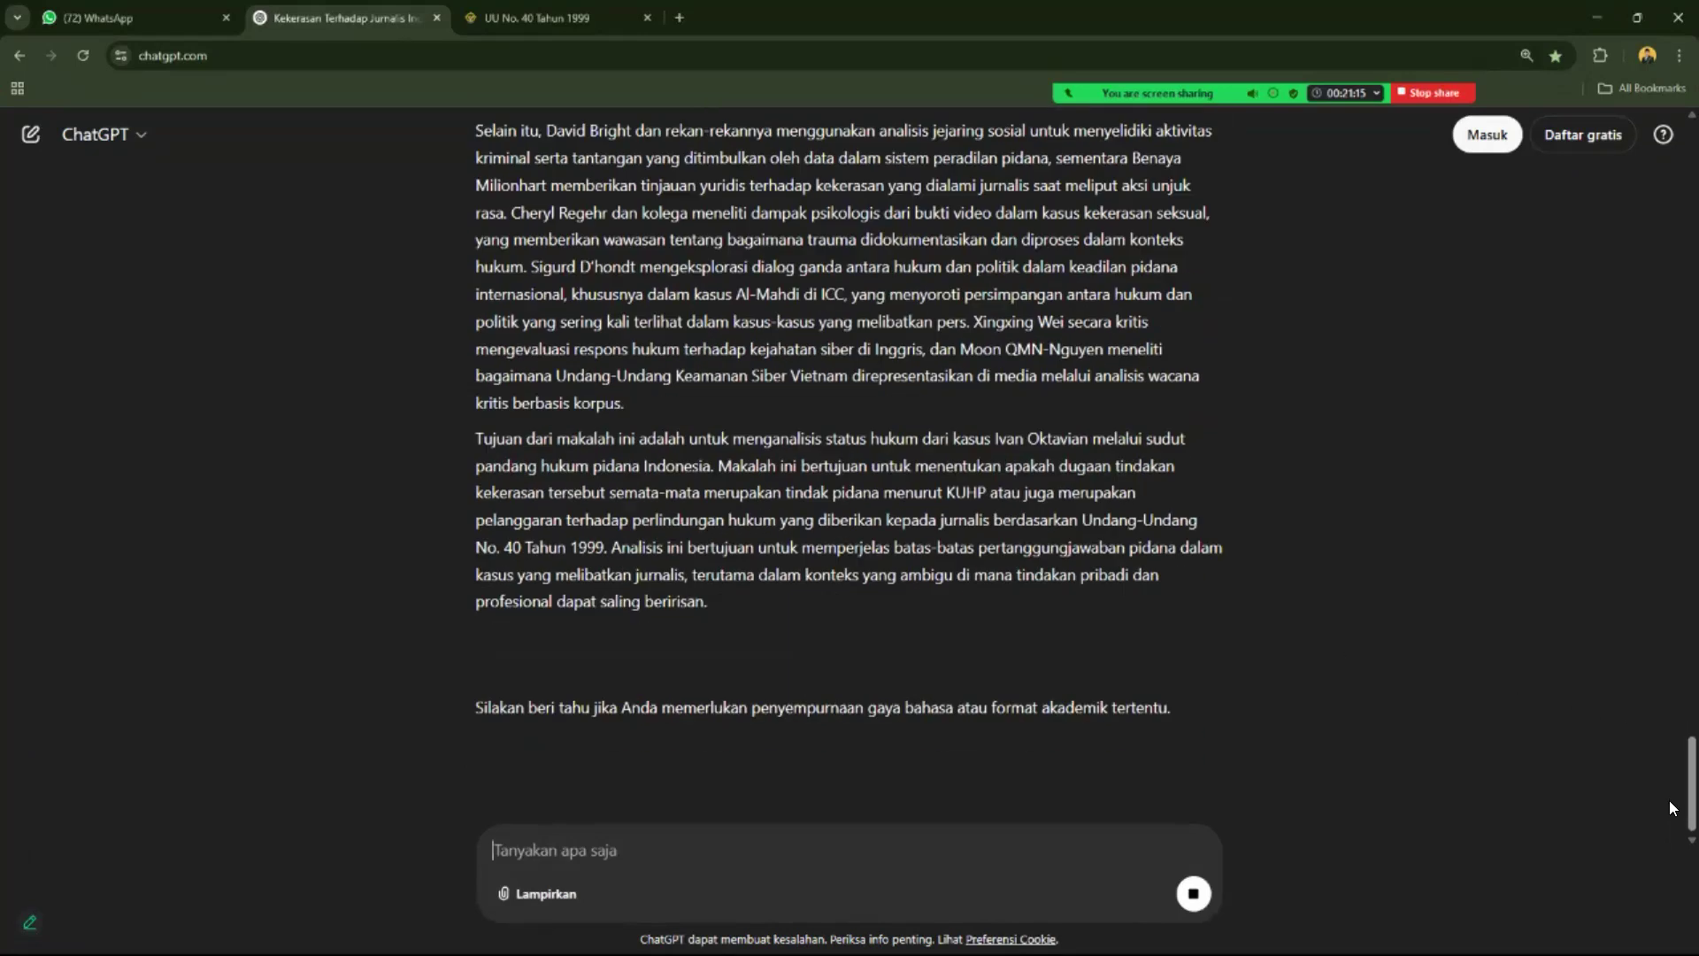
# Step: Copy ChatGPT's new translation reply and paste it into Word on a new line below footnote references 8 to 13
pyautogui.click(483, 721)
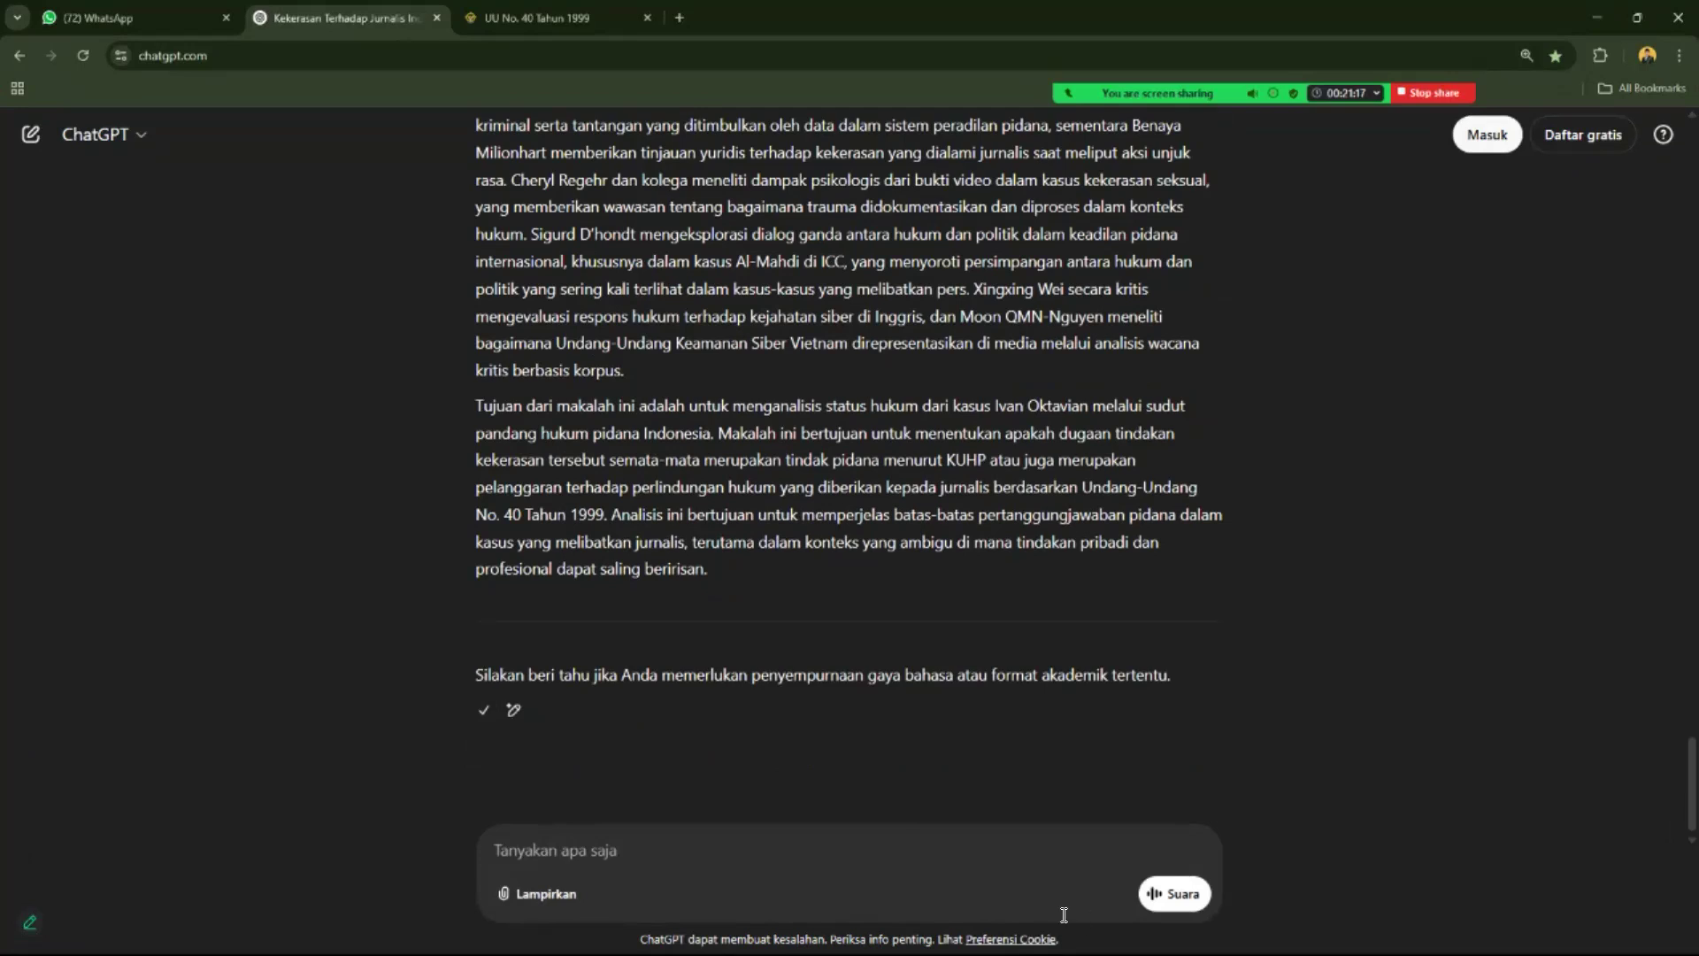
pyautogui.click(1597, 18)
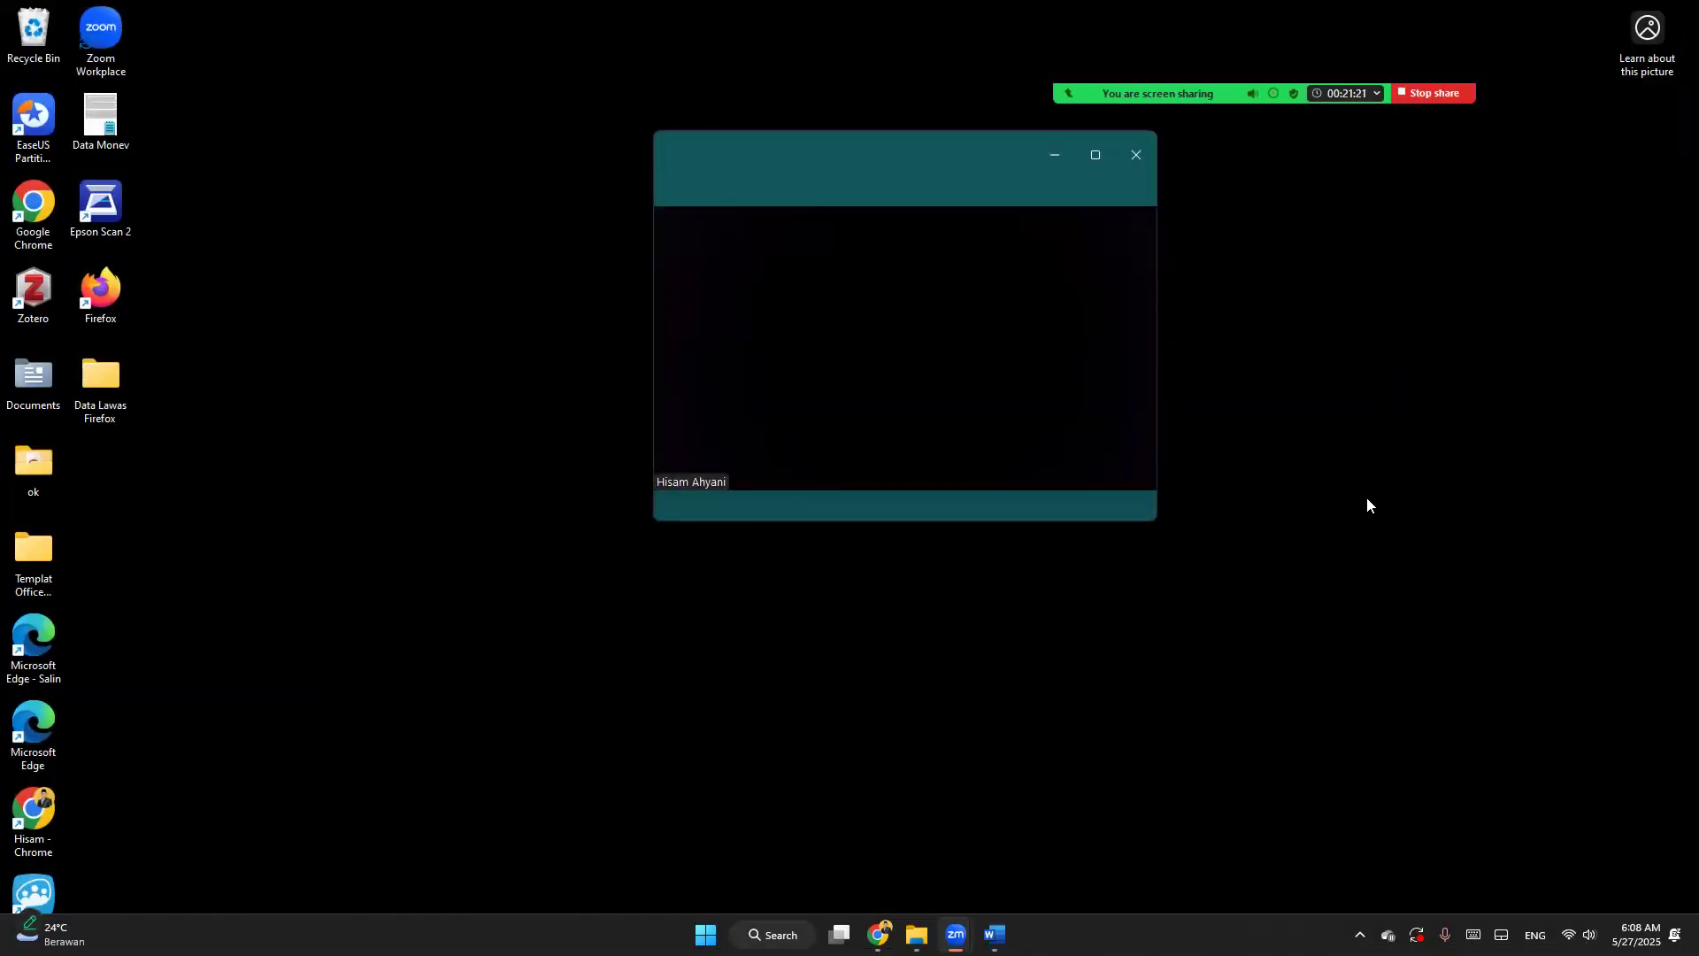
pyautogui.click(994, 943)
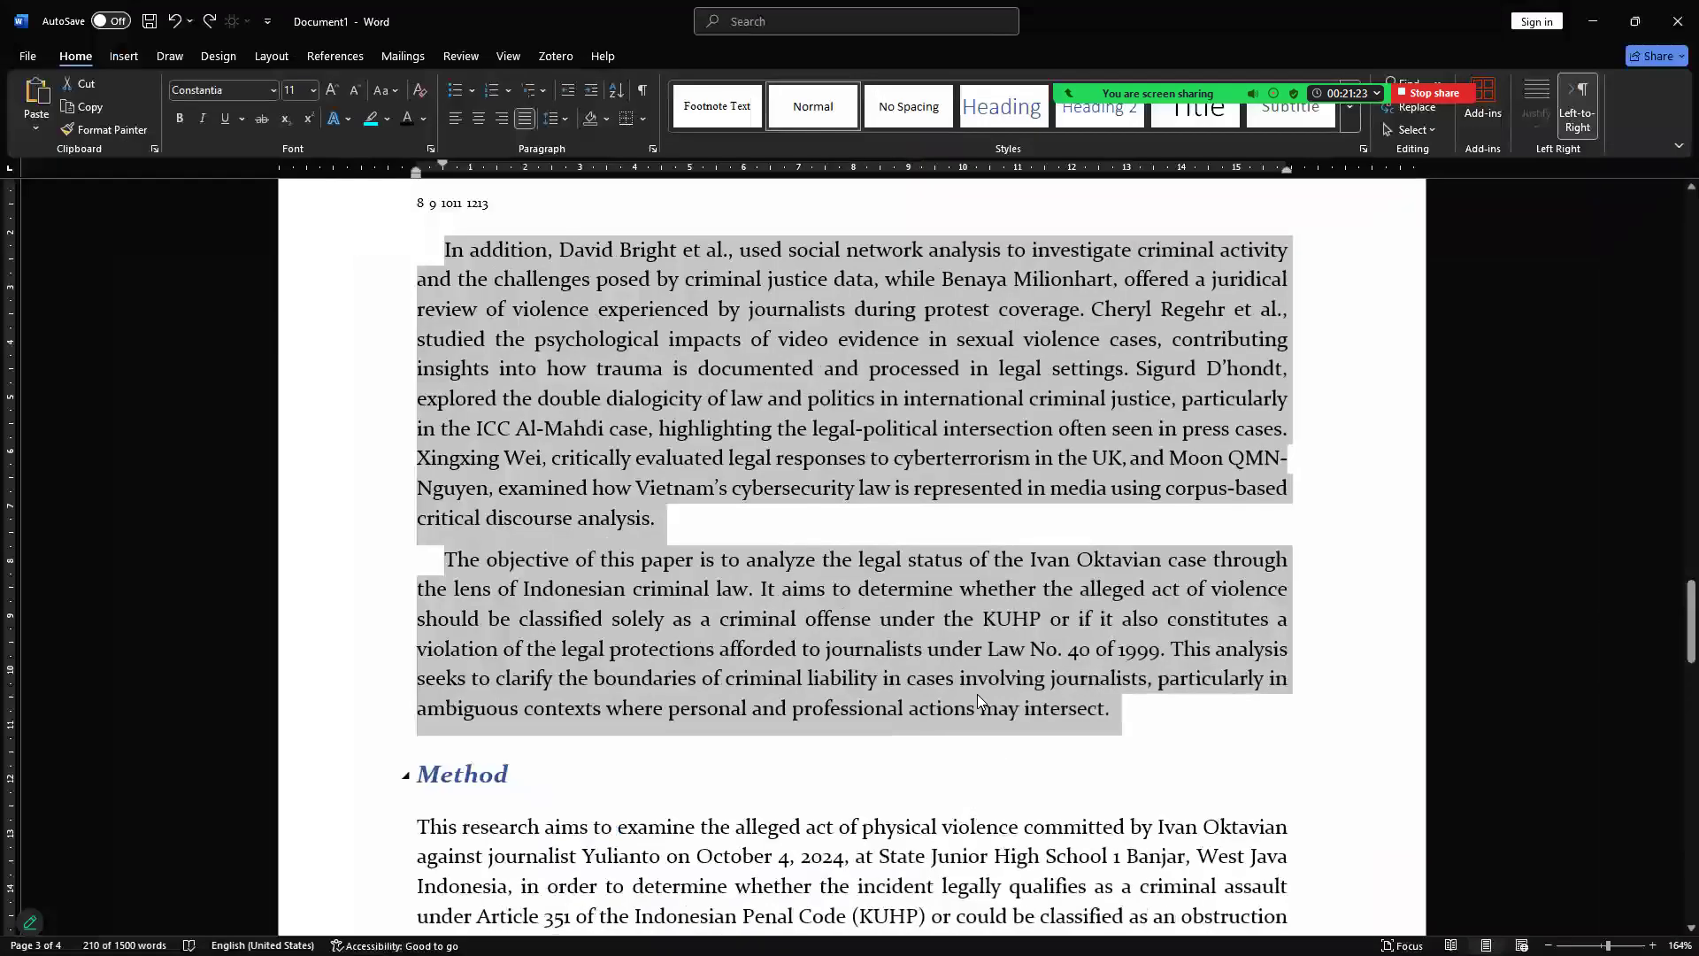
pyautogui.scroll(-1, 767, 432)
pyautogui.scroll(2, 718, 418)
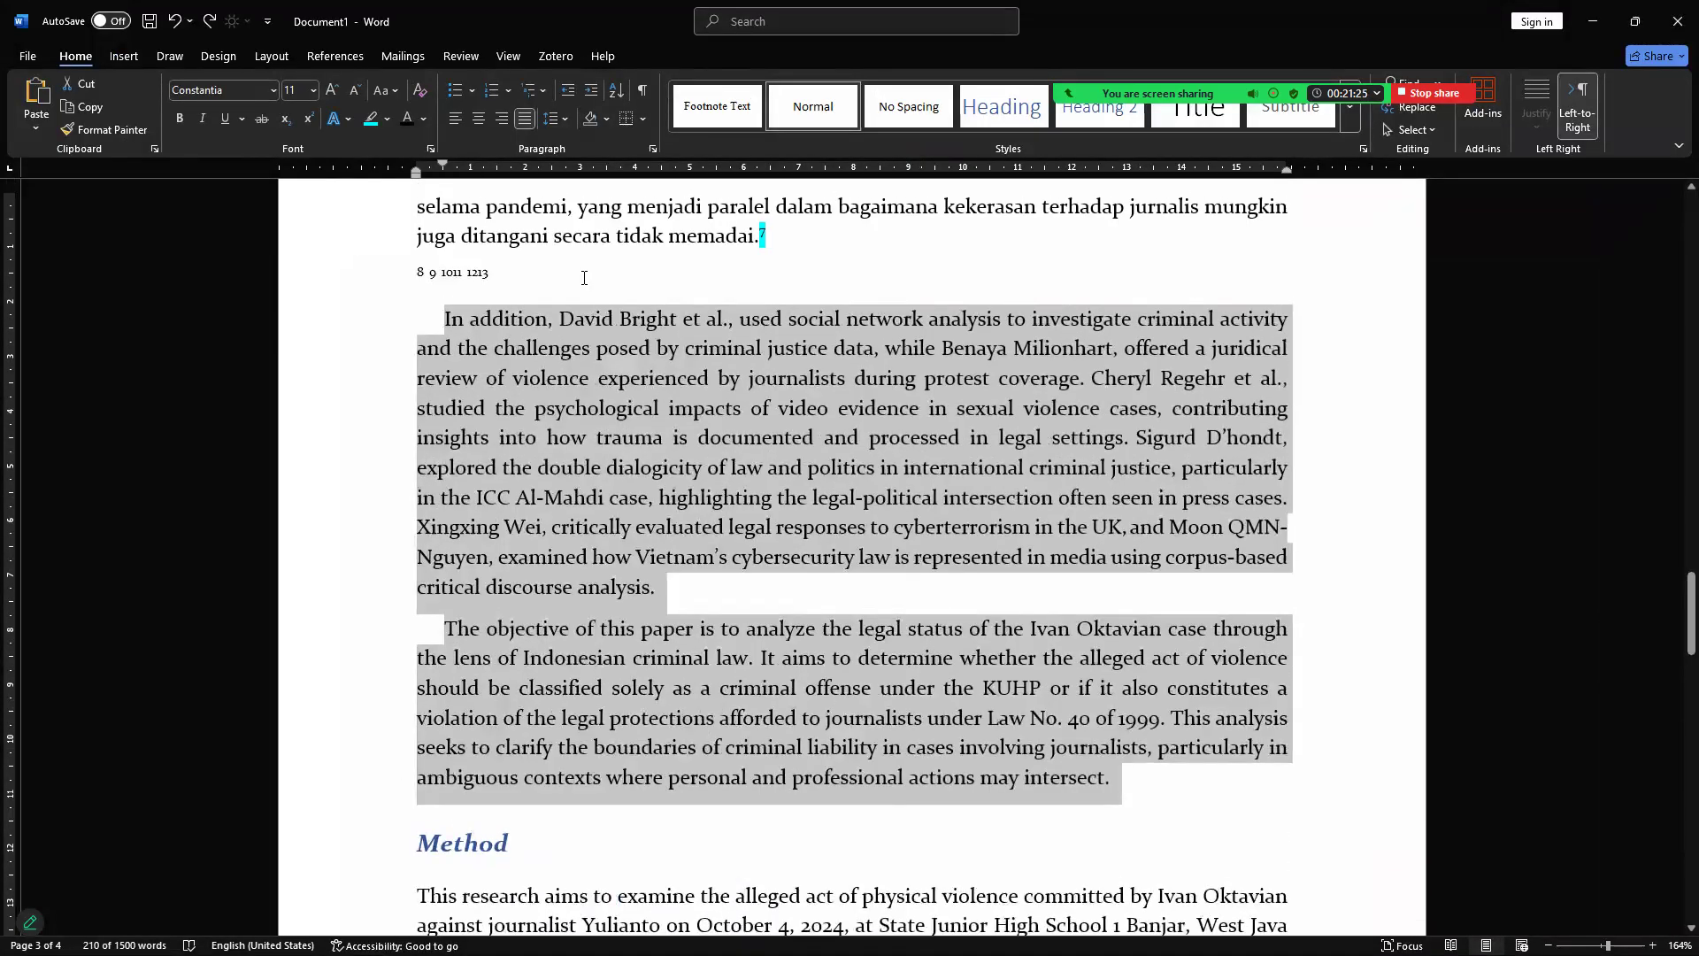
pyautogui.click(584, 277)
pyautogui.press('Return')
pyautogui.scroll(-5, 584, 277)
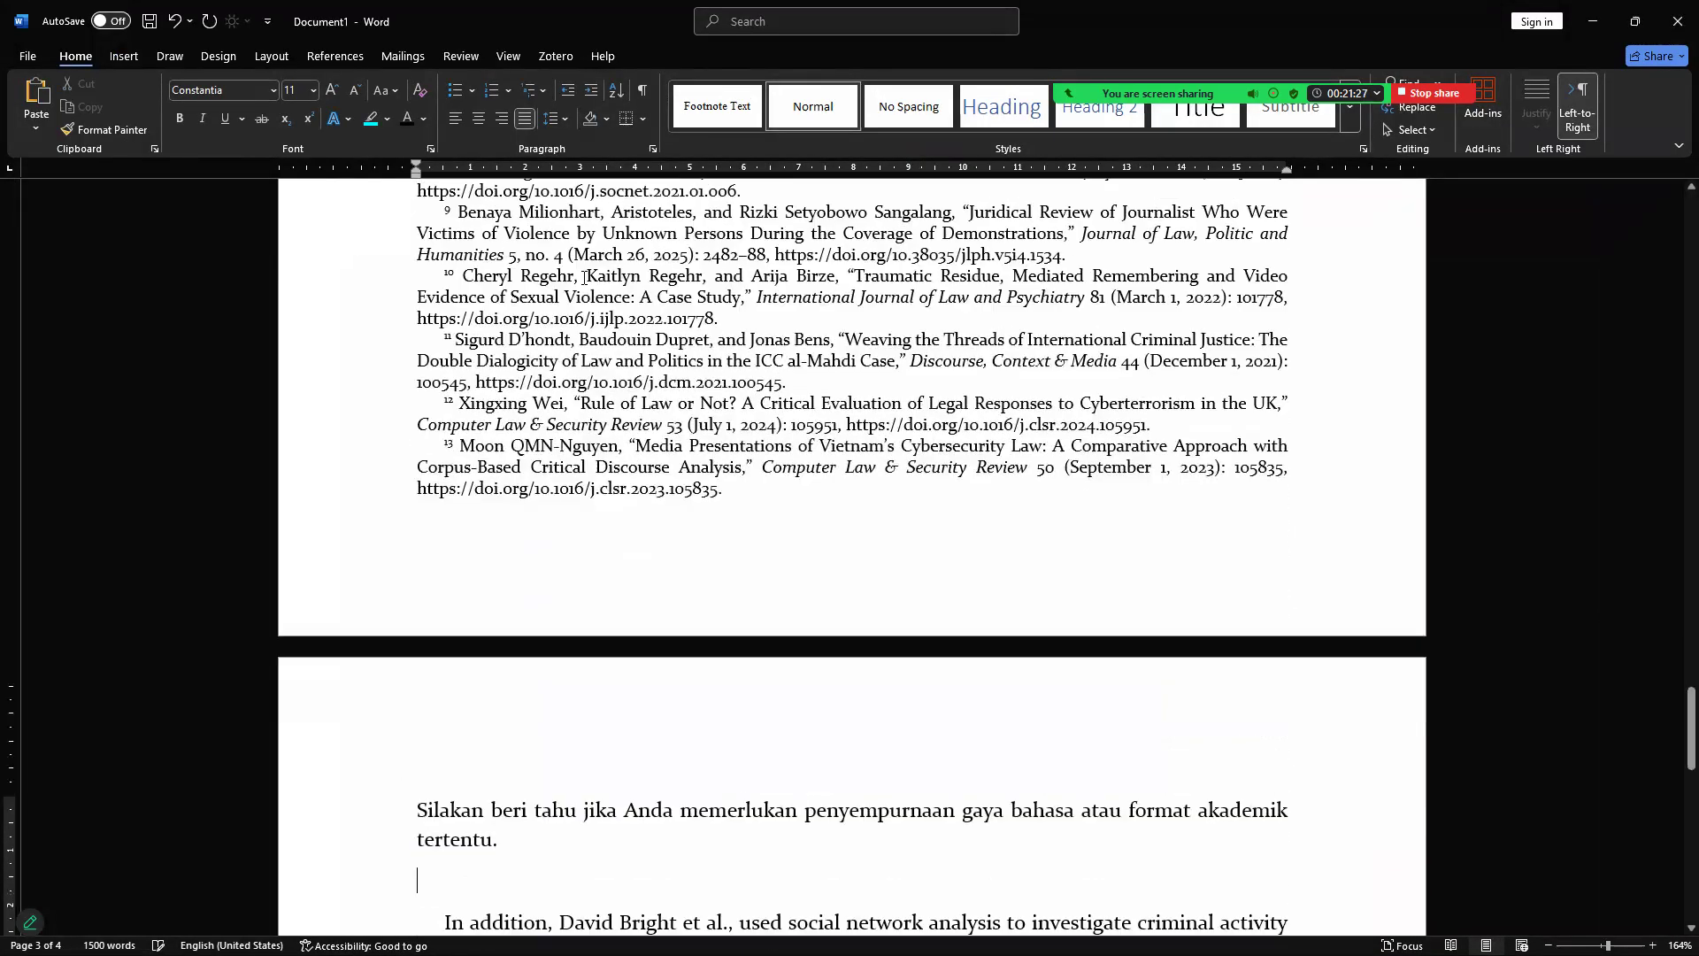
pyautogui.hotkey('ctrl', 'v')
# Step: Delete the English paragraphs beginning "In addition" and "The objective of this paper" below the pasted translation
pyautogui.tripleClick(776, 924)
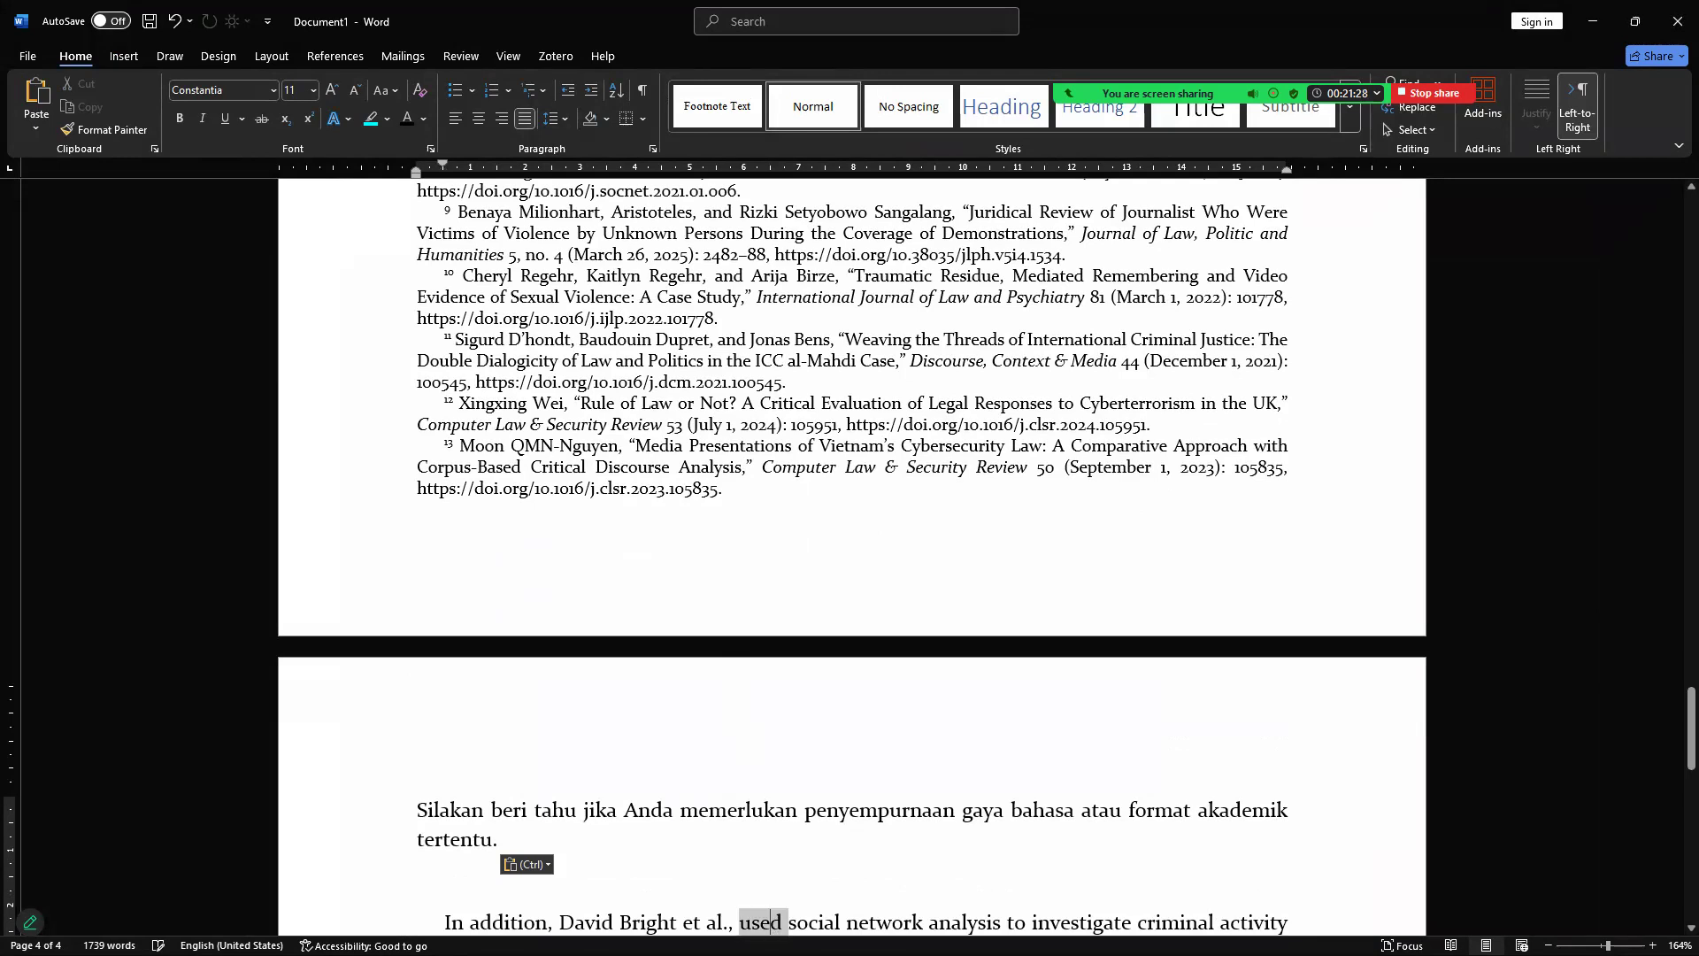
pyautogui.press('Delete')
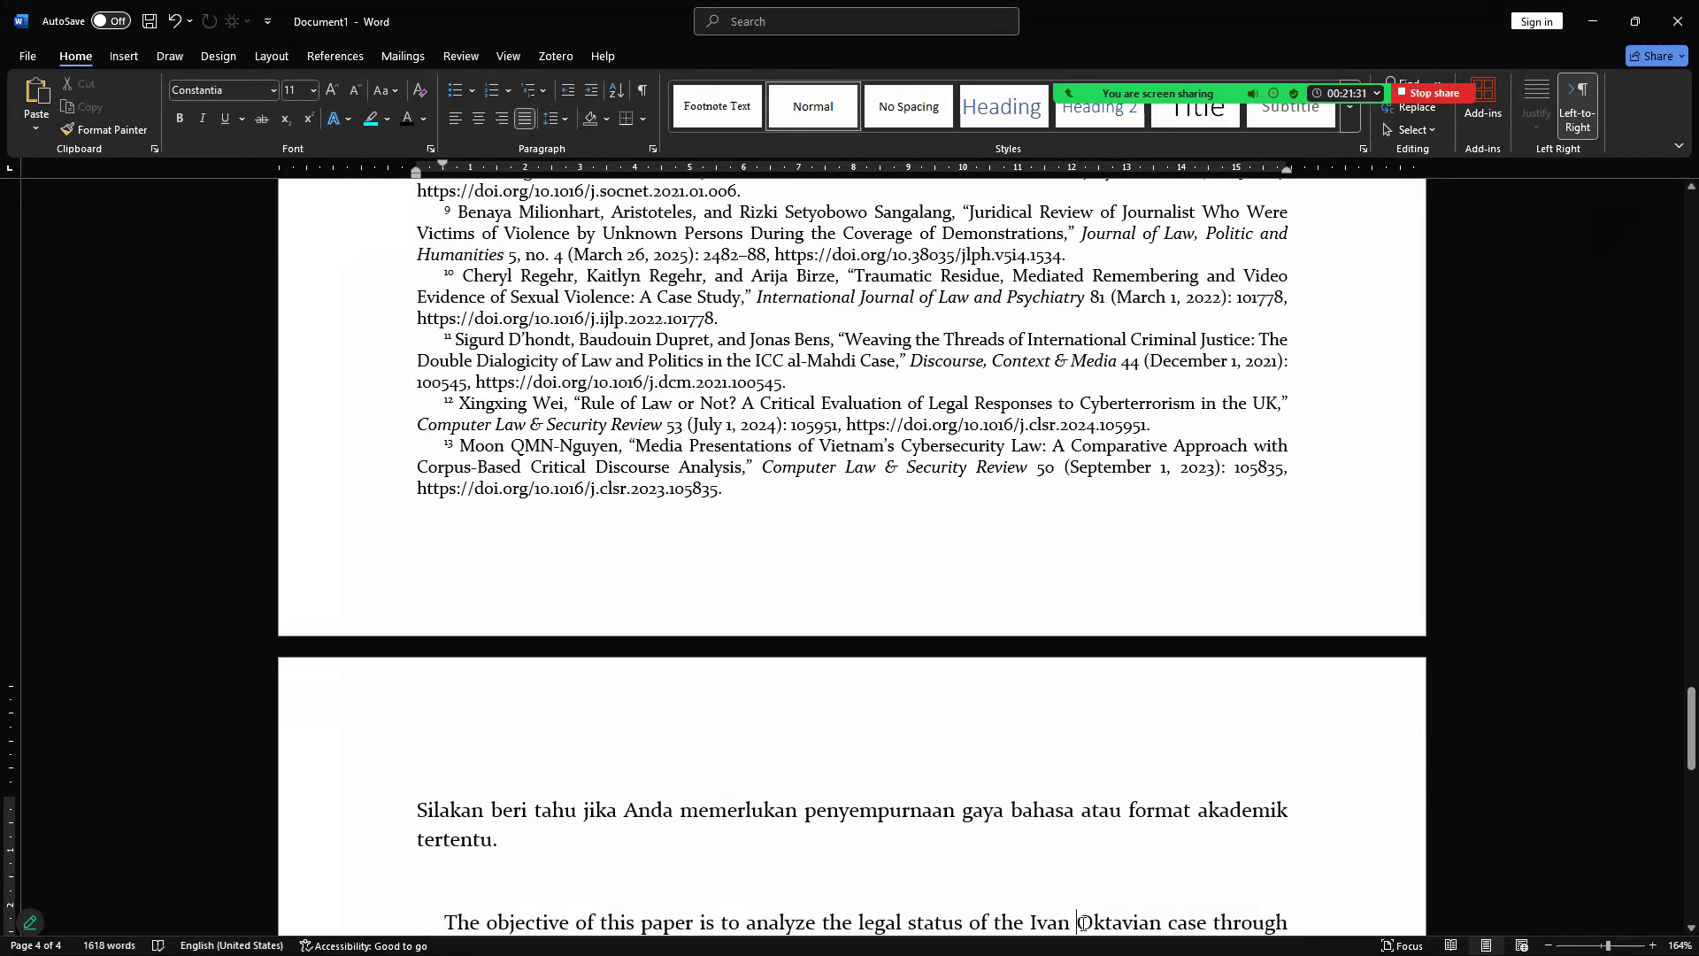
pyautogui.tripleClick(1084, 924)
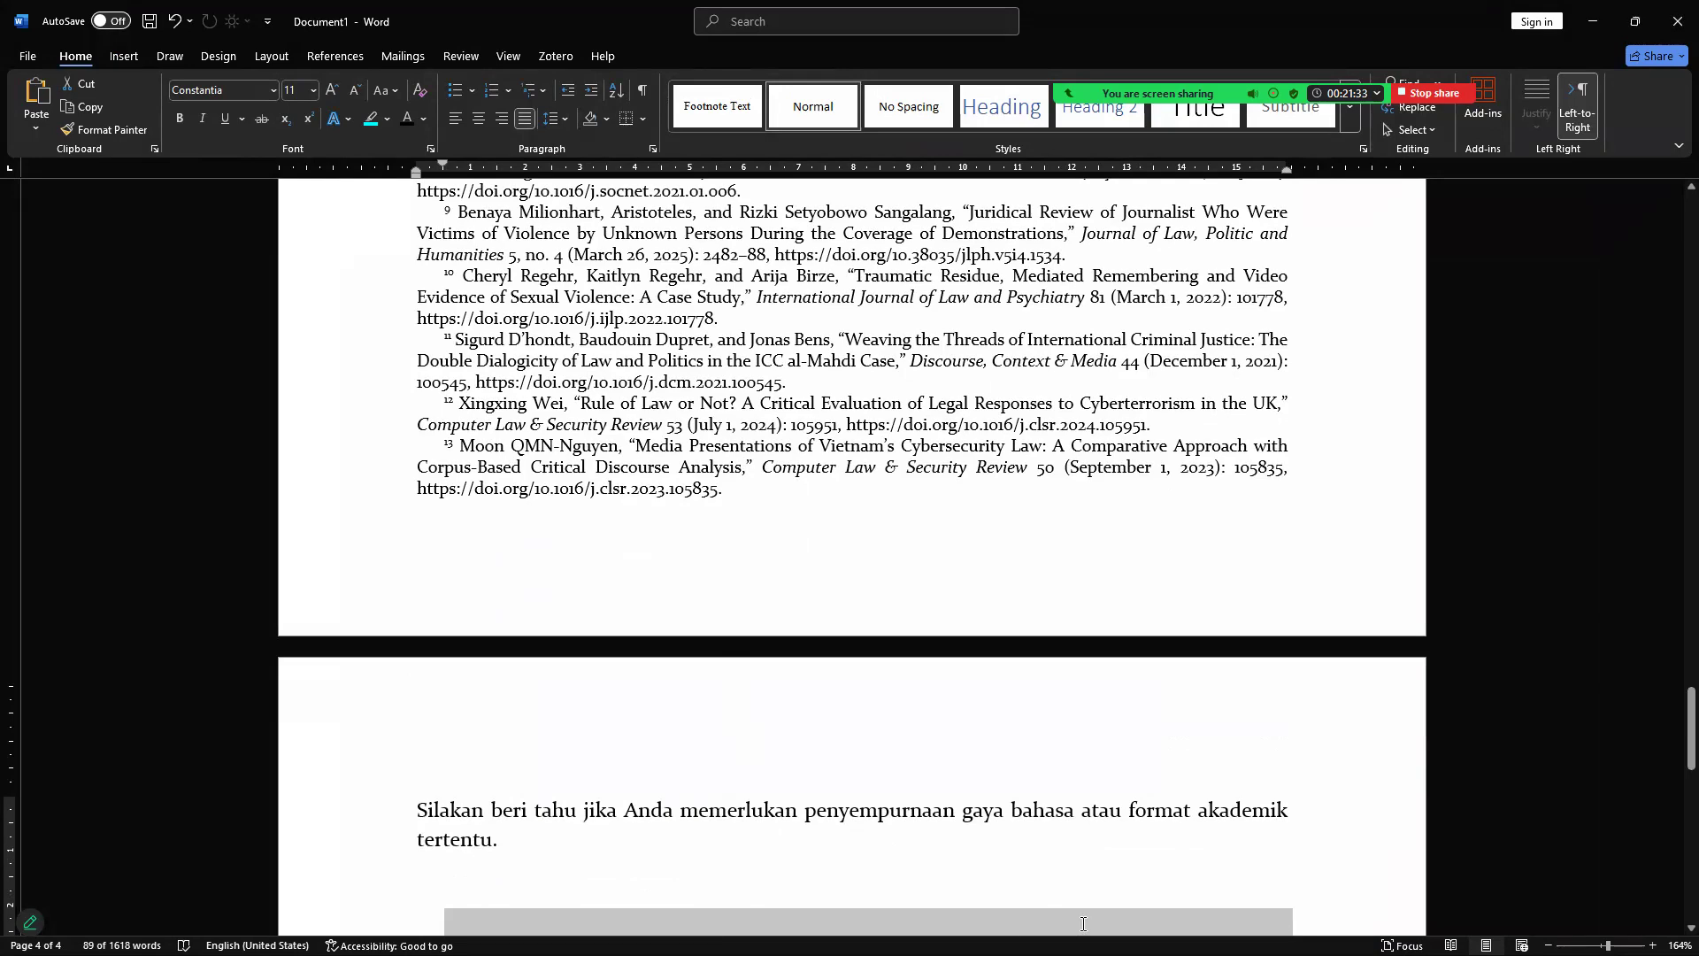
pyautogui.press('Delete')
# Step: Copy the formatting of the Indonesian paragraph ending "tidak memadai." to the "Selain itu" paragraph with Format Painter
pyautogui.moveTo(1678, 719); pyautogui.dragTo(1673, 590)
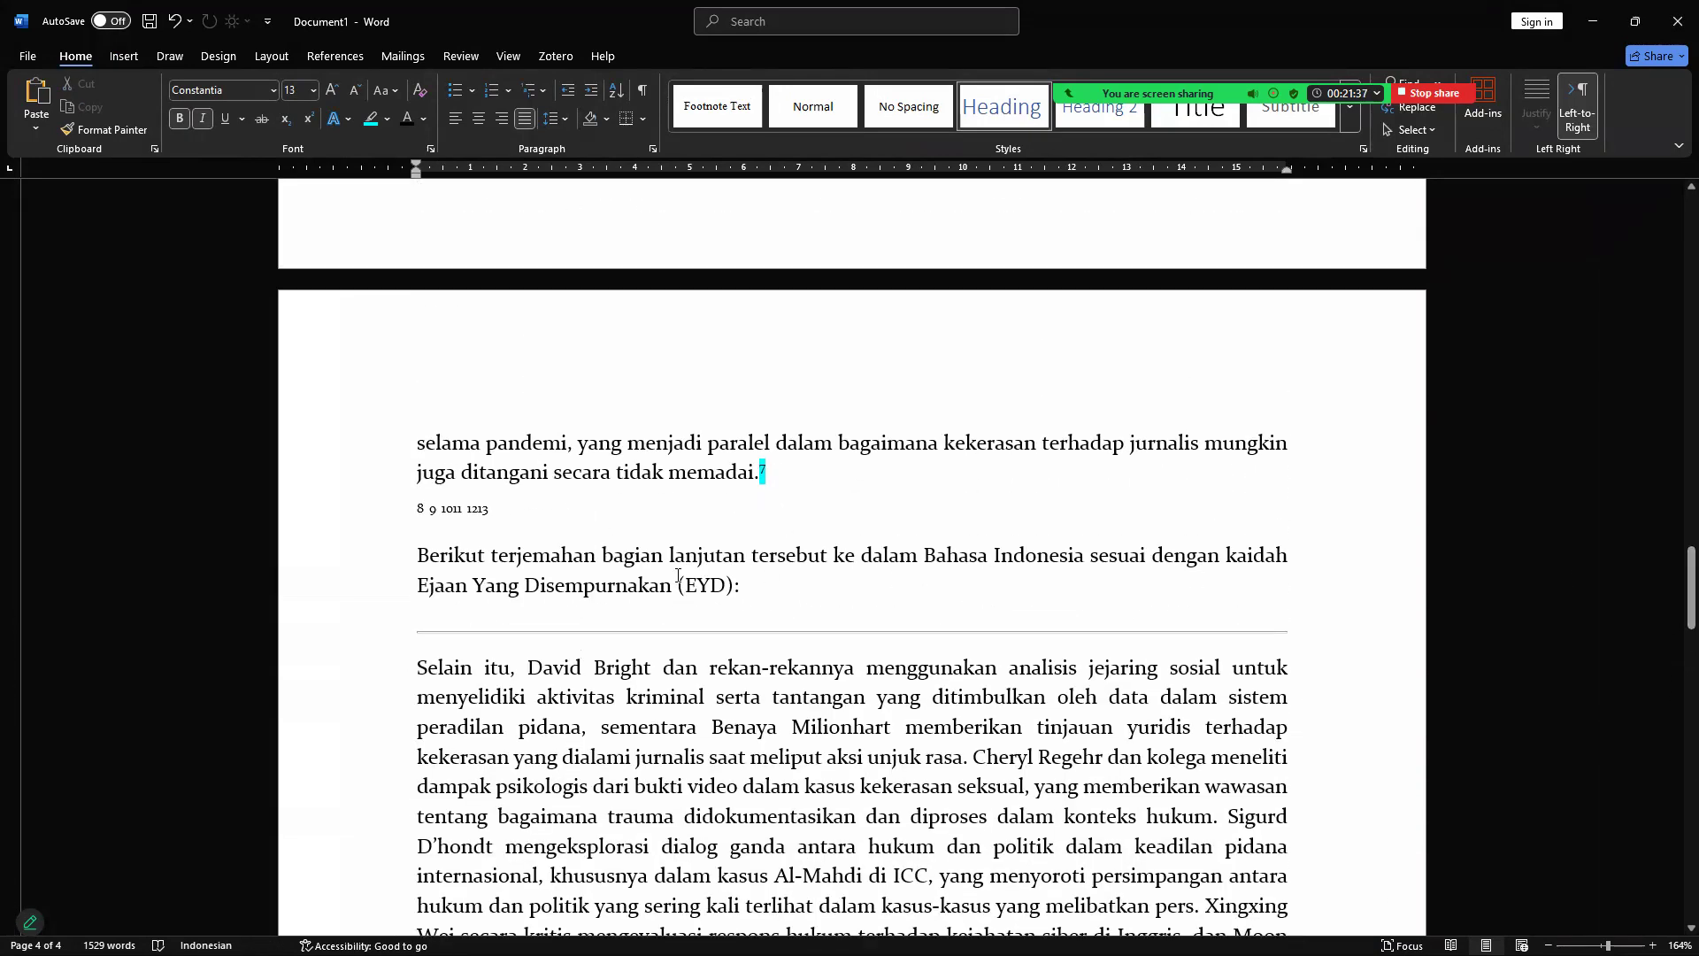
pyautogui.click(514, 467)
pyautogui.click(71, 130)
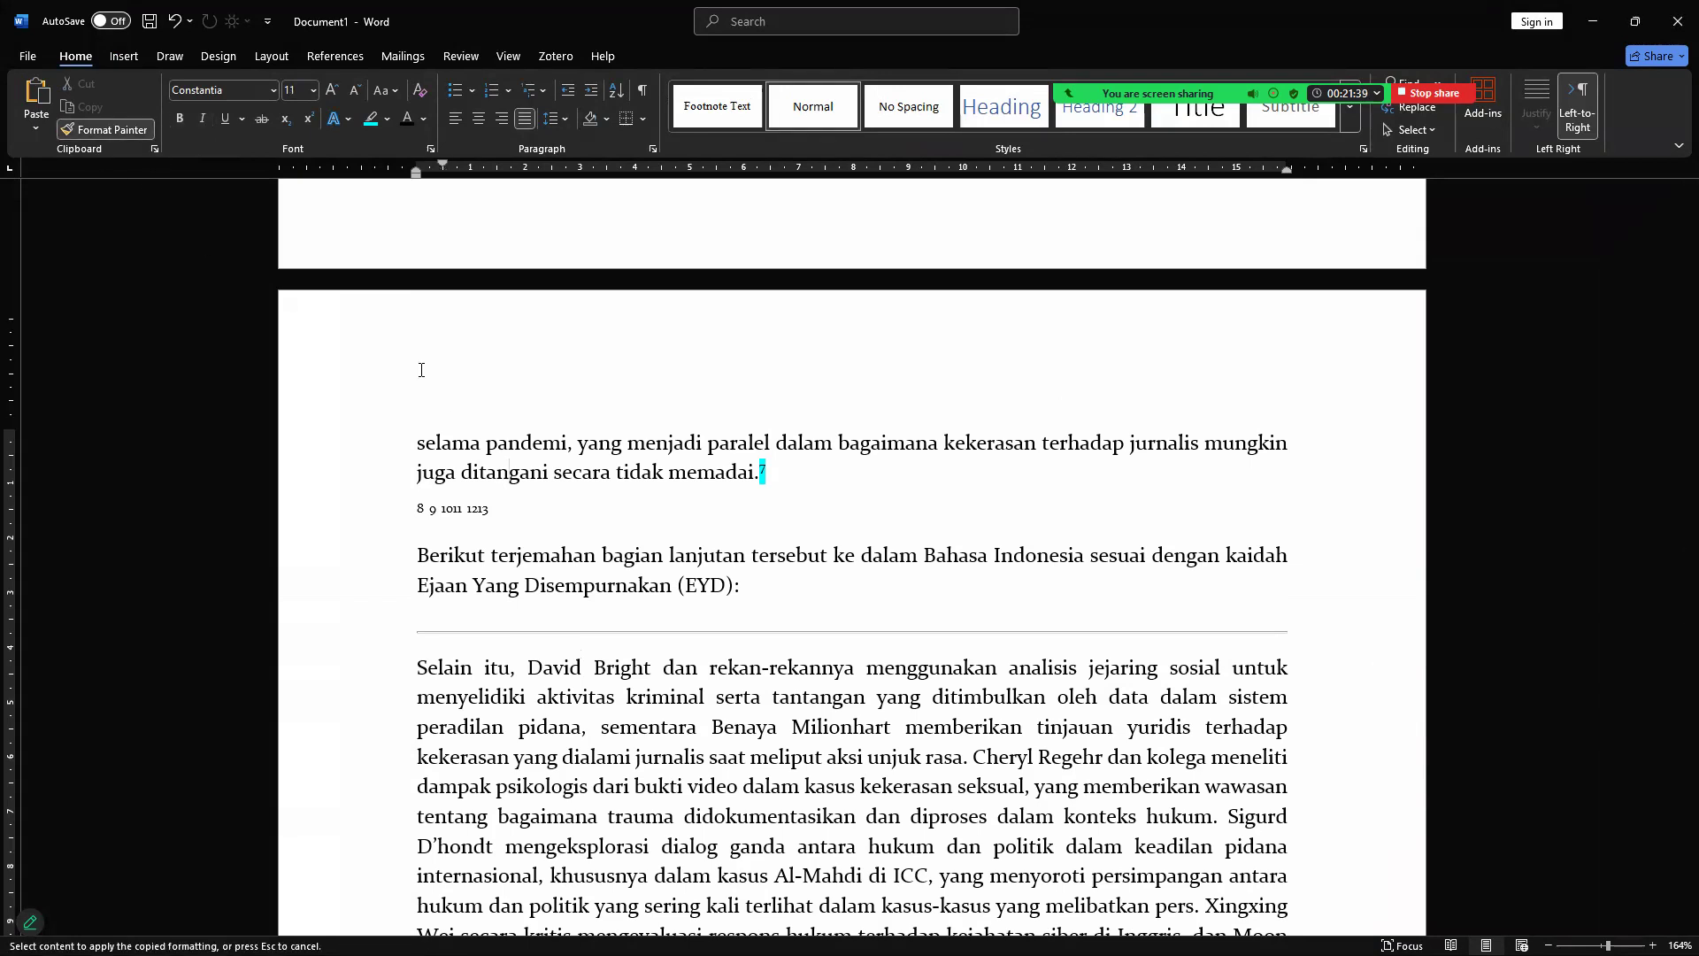
pyautogui.click(801, 872)
# Step: Delete ChatGPT's introductory sentence "Berikut terjemahan bagian lanjutan" and the divider and empty line above the "Selain itu" paragraph
pyautogui.tripleClick(763, 597)
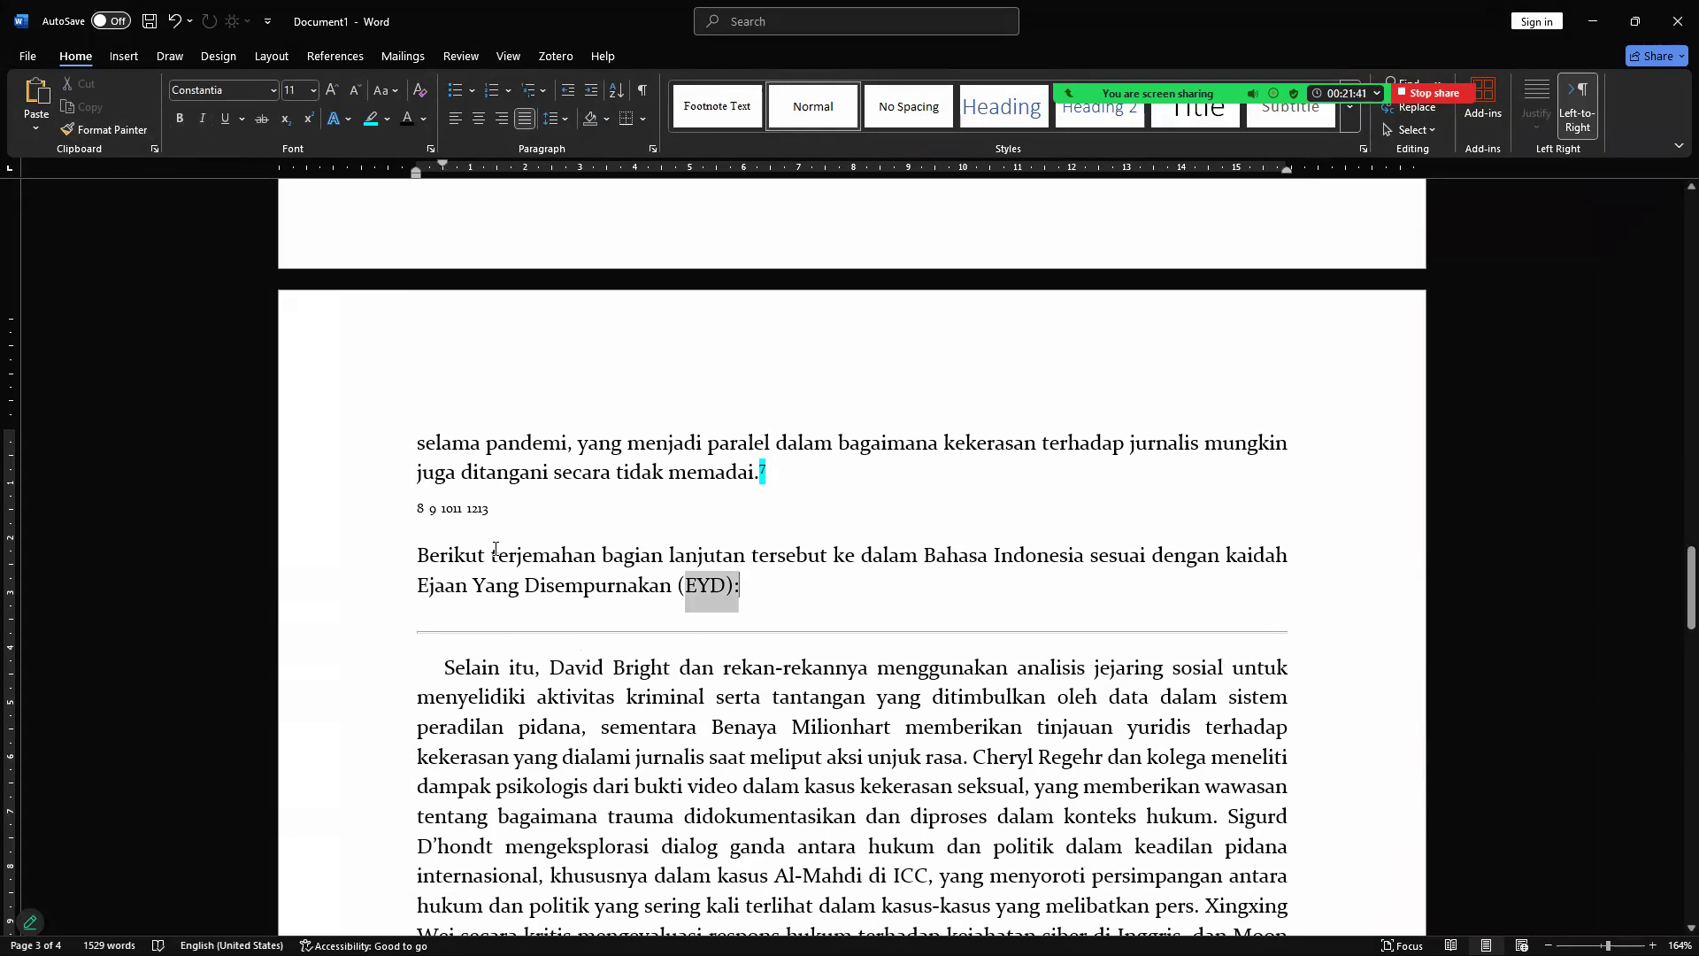
pyautogui.press('Delete')
pyautogui.click(522, 565)
pyautogui.press('Delete')
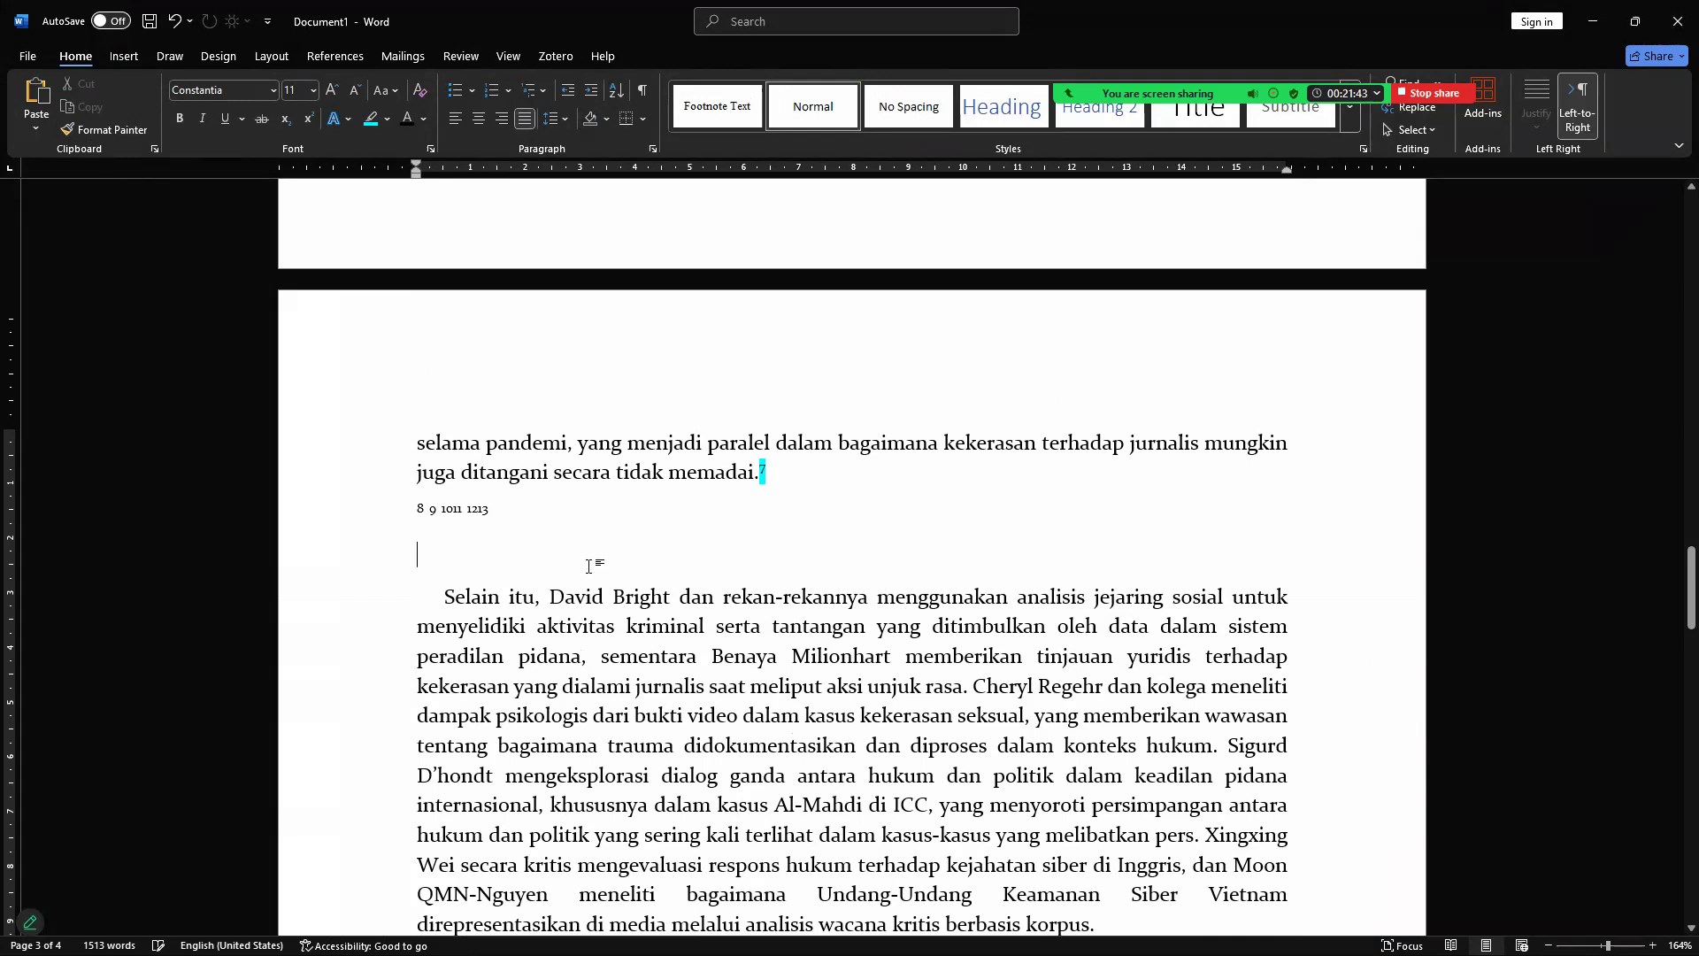
pyautogui.press('Delete')
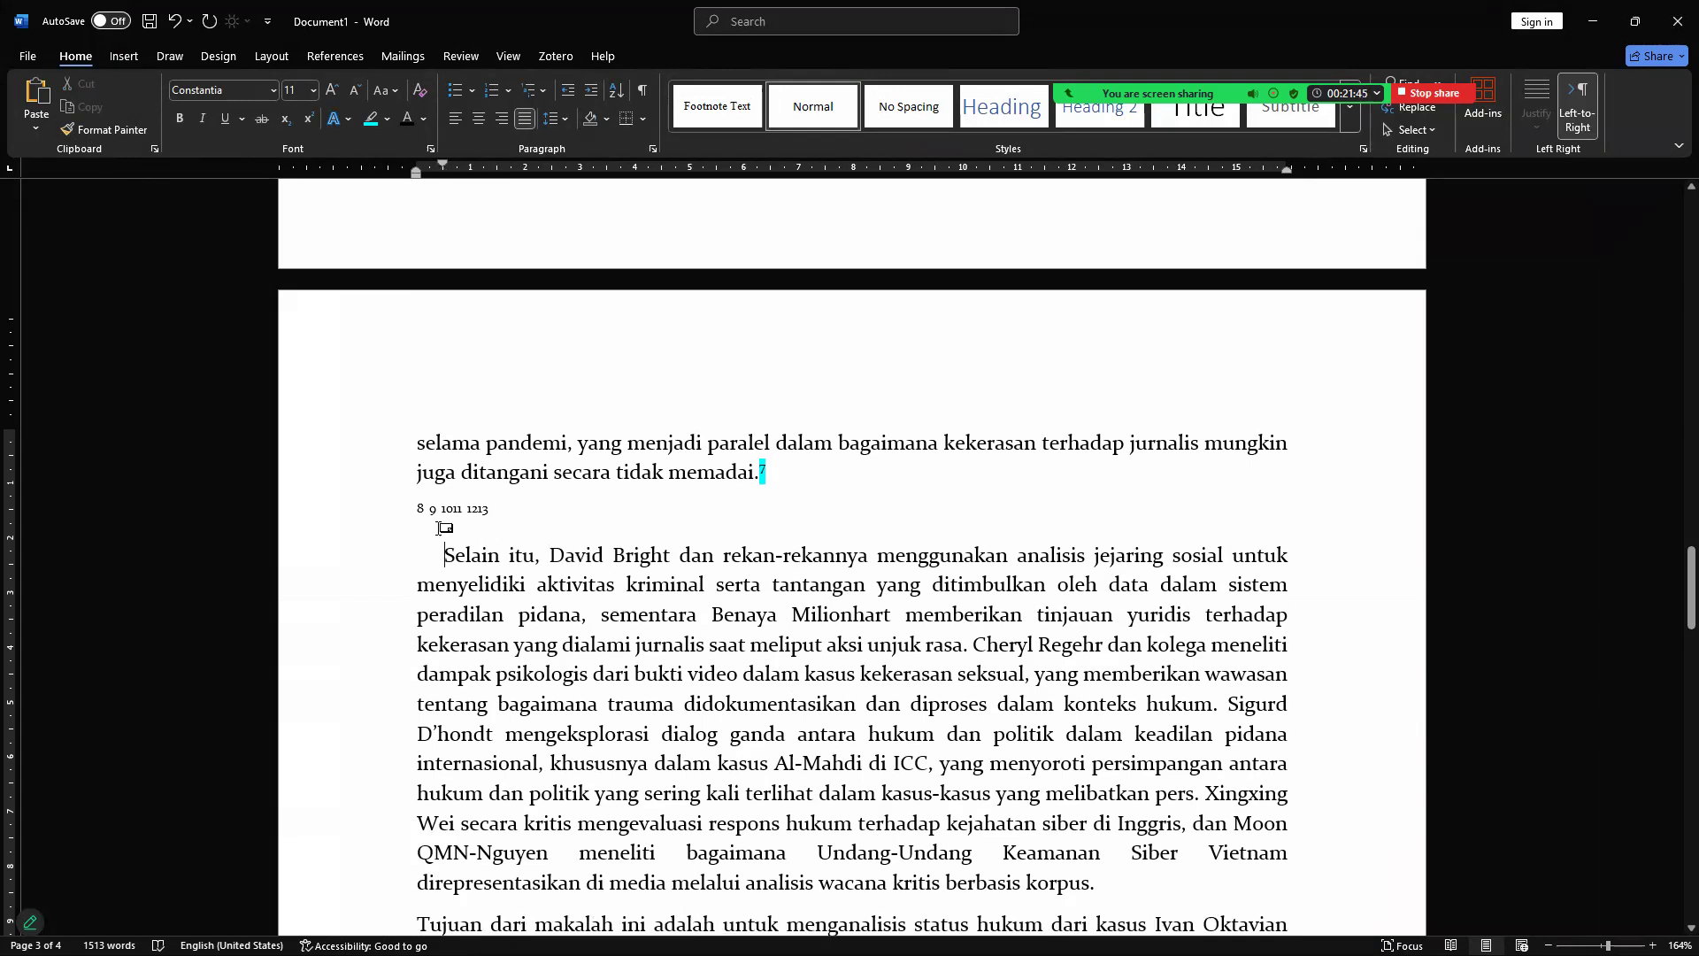
# Step: Copy footnote references 8 to 13 and delete their line above the "Selain itu" paragraph
pyautogui.moveTo(426, 503); pyautogui.dragTo(521, 529)
pyautogui.hotkey('ctrl', 'c')
pyautogui.press('Delete')
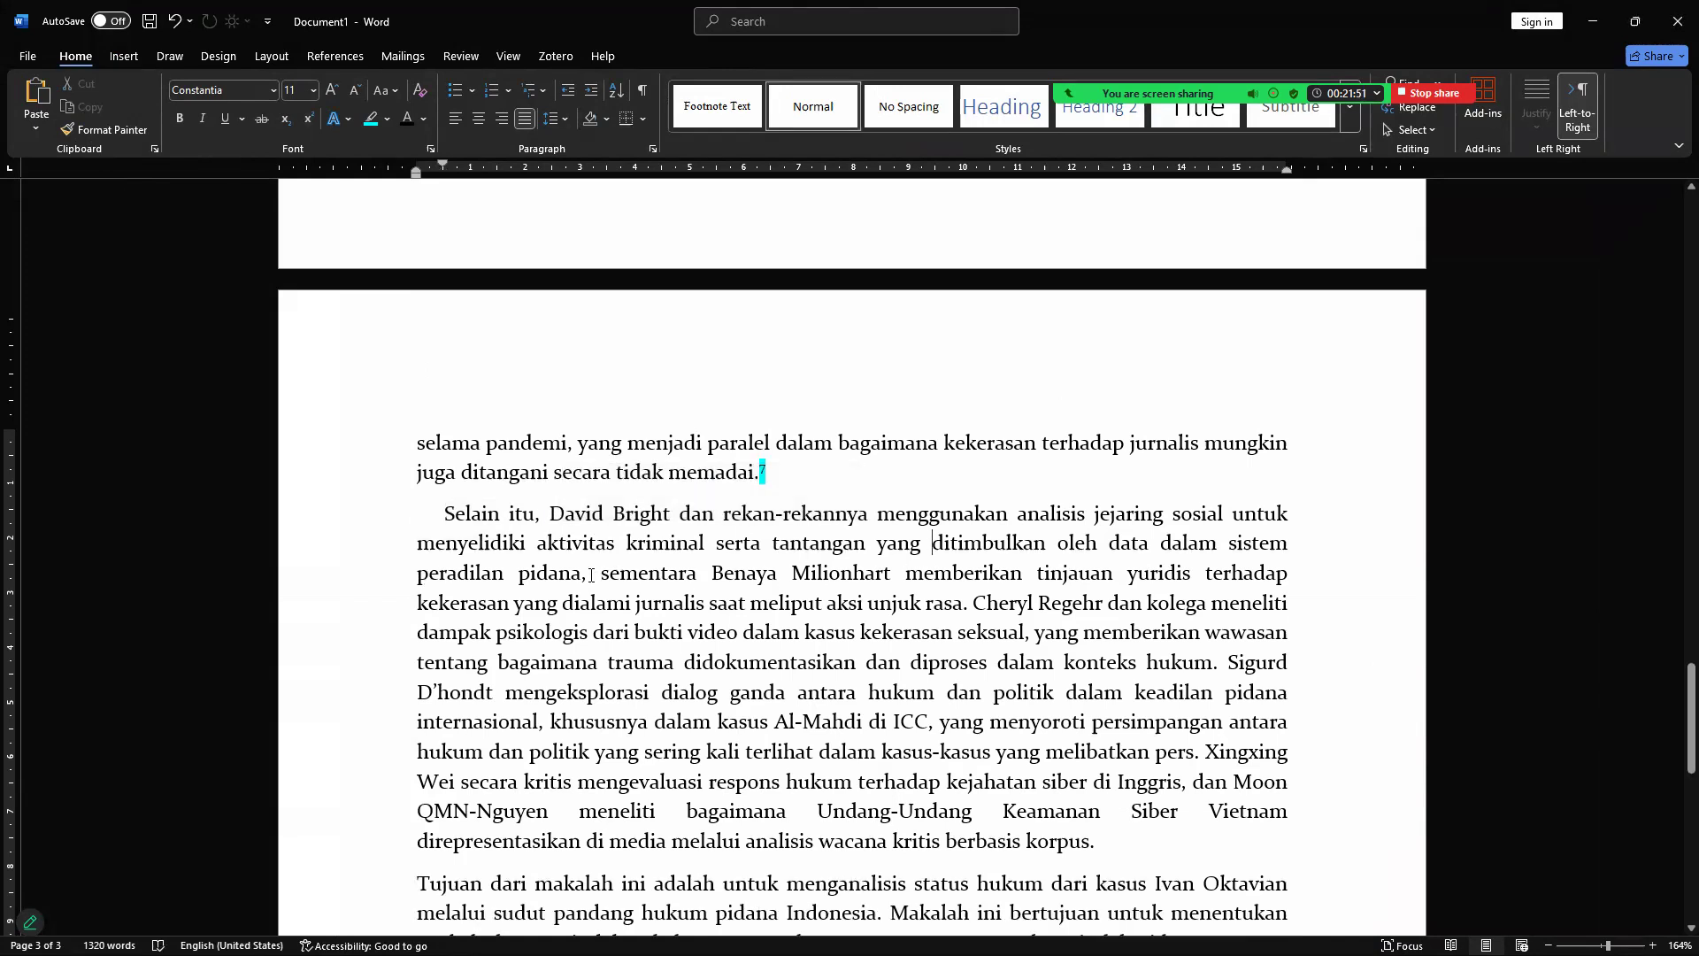
# Step: Paste the footnote references after "peradilan pidana,", keep only footnote 8 without an extra space or line break, and restore the paragraph's first-line indent
pyautogui.hotkey('ctrl', 'v')
pyautogui.press('BackSpace')
pyautogui.press('BackSpace')
pyautogui.press('BackSpace')
pyautogui.press('BackSpace')
pyautogui.press('BackSpace')
pyautogui.press('BackSpace')
pyautogui.press('BackSpace')
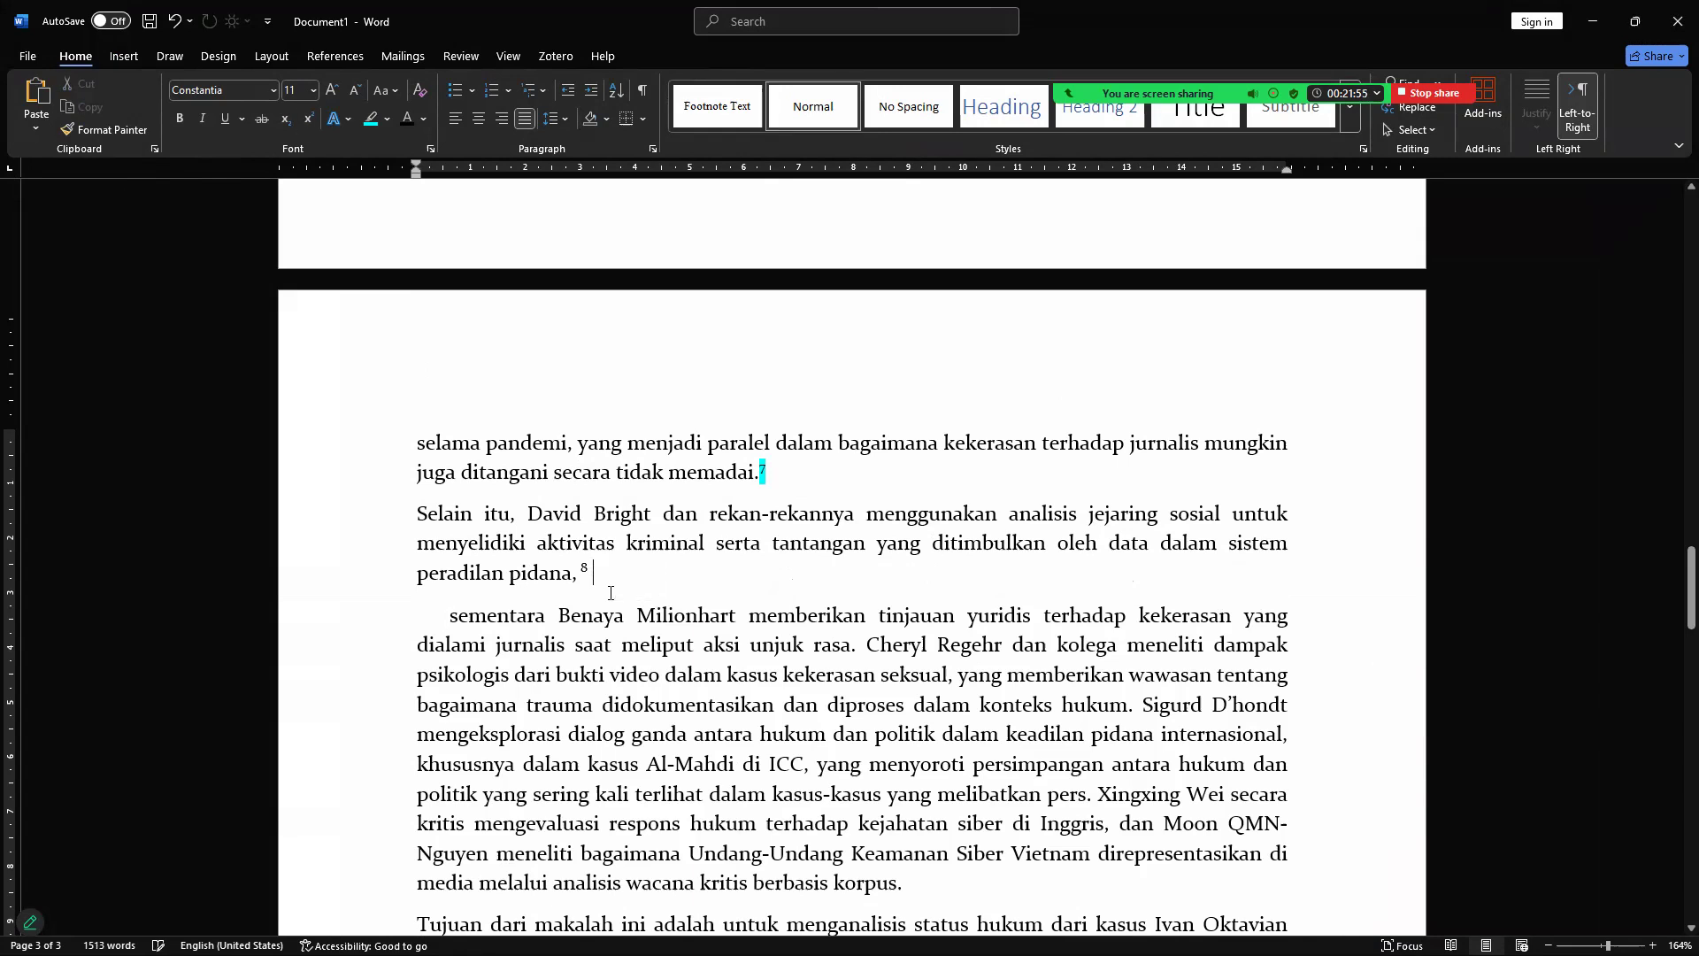
pyautogui.press('BackSpace')
pyautogui.press('BackSpace')
pyautogui.press('Left')
pyautogui.press('BackSpace')
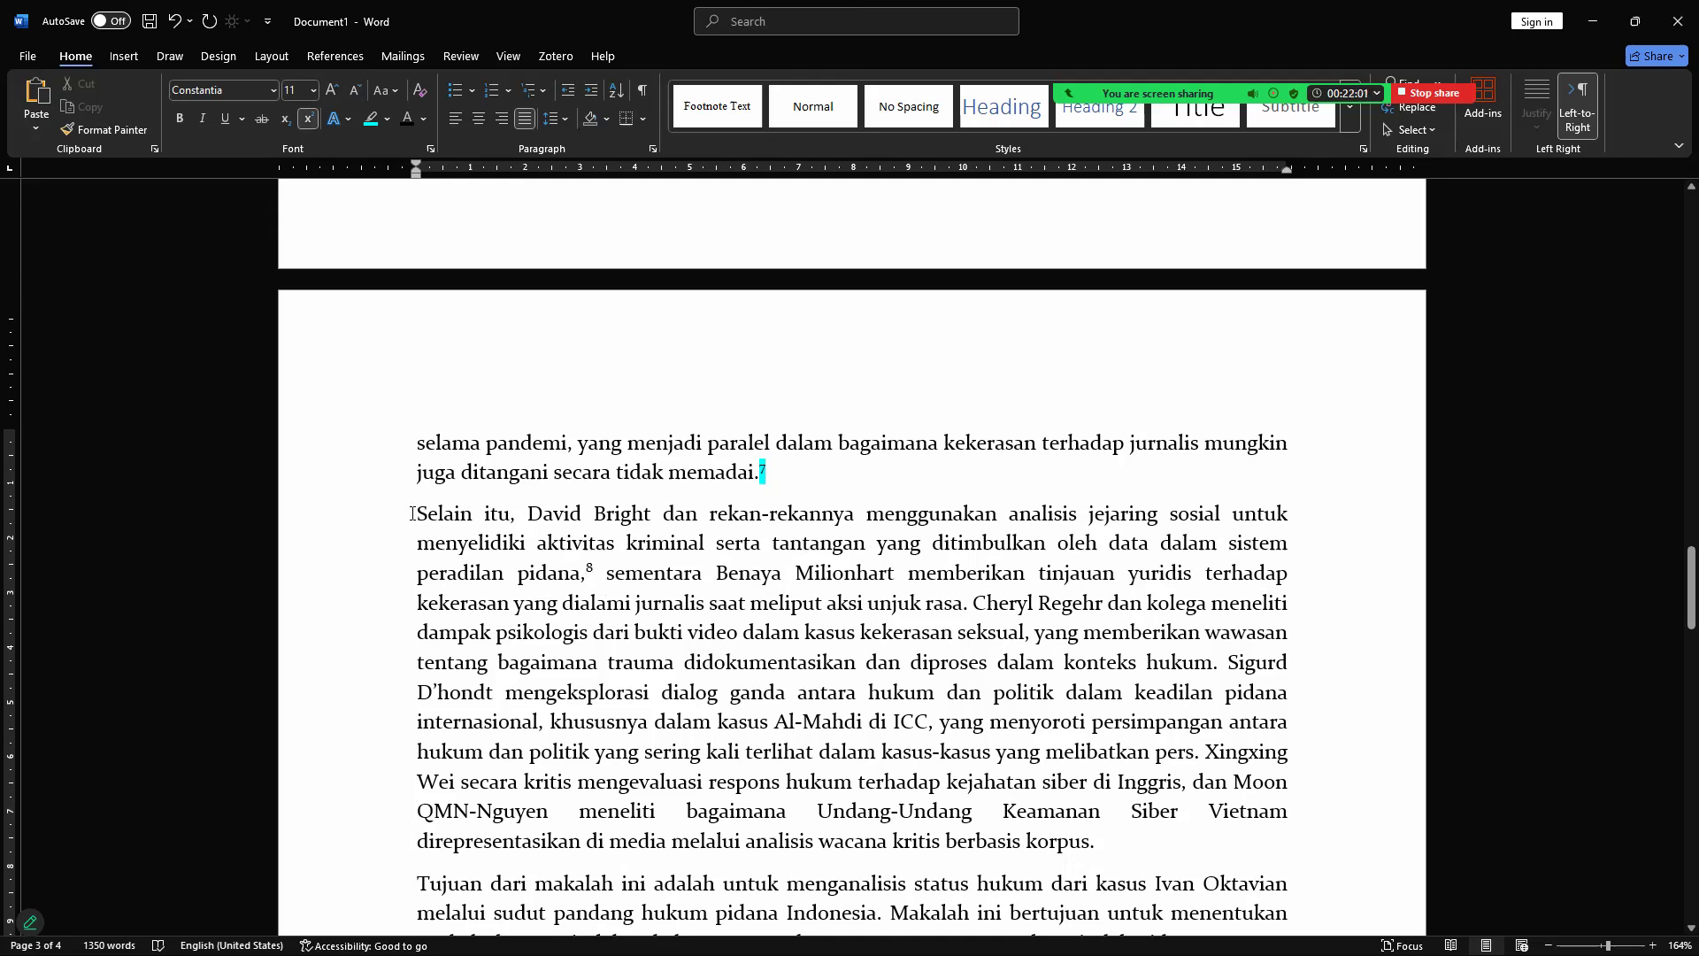
pyautogui.click(411, 513)
pyautogui.press('Tab')
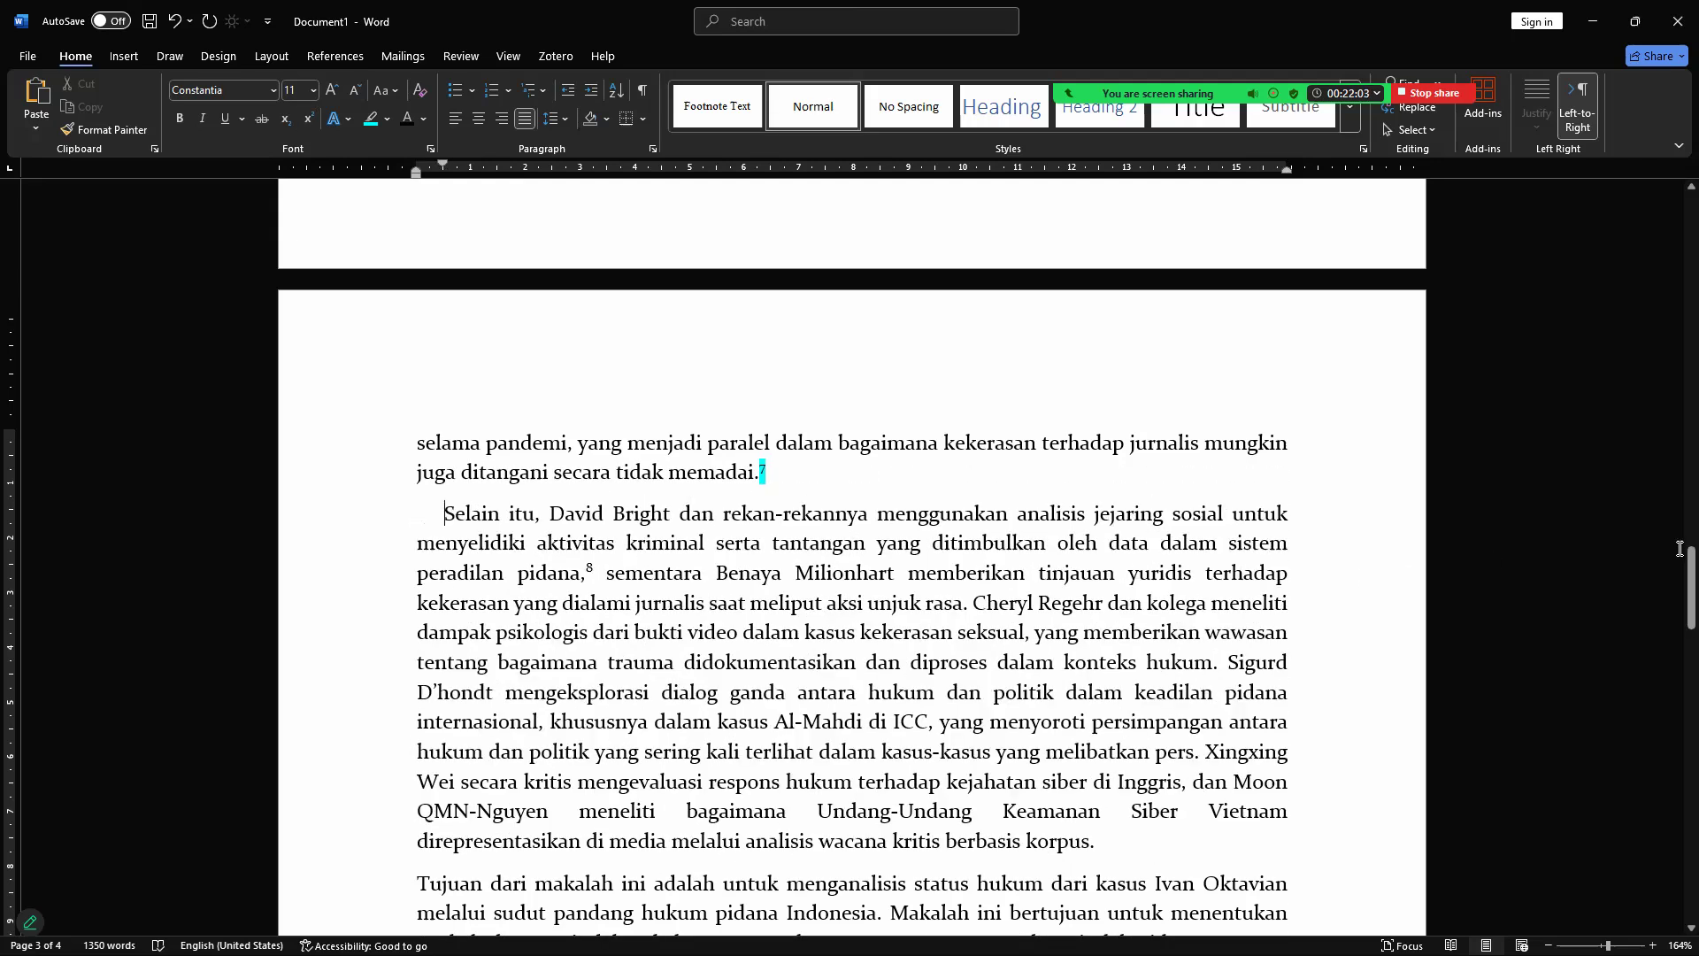
# Step: Delete ChatGPT's closing sentence "Silakan beri tahu" and the divider above the Method heading
pyautogui.moveTo(1673, 584); pyautogui.dragTo(1673, 667)
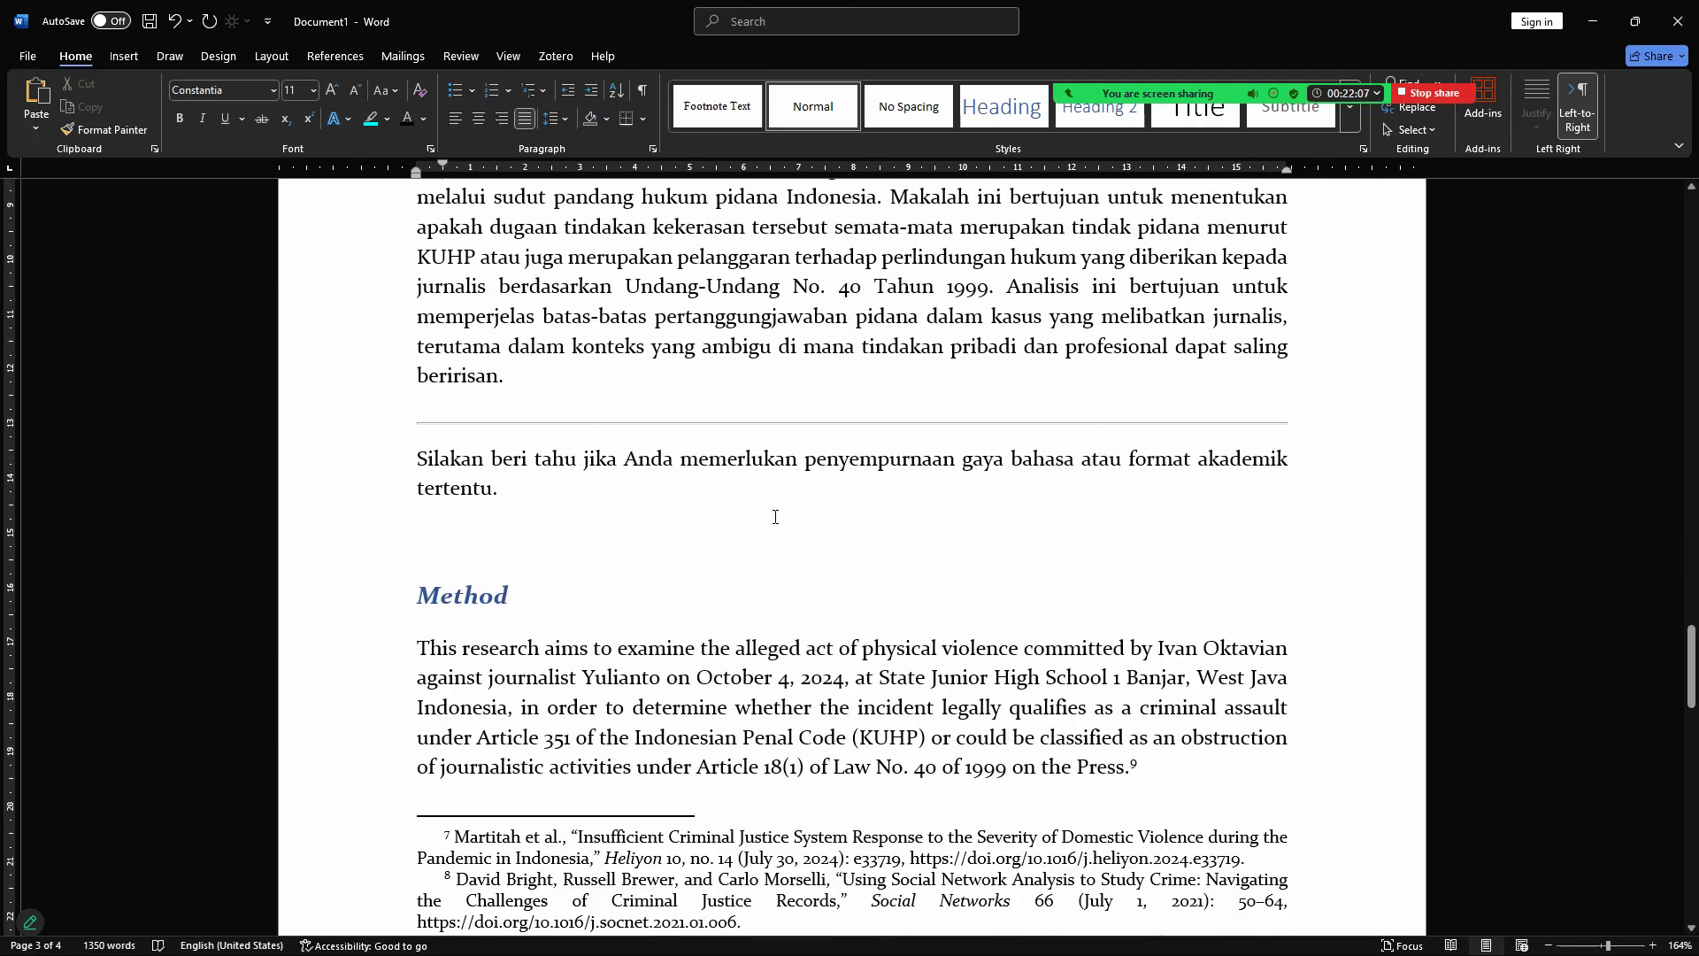
pyautogui.tripleClick(446, 445)
pyautogui.press('BackSpace')
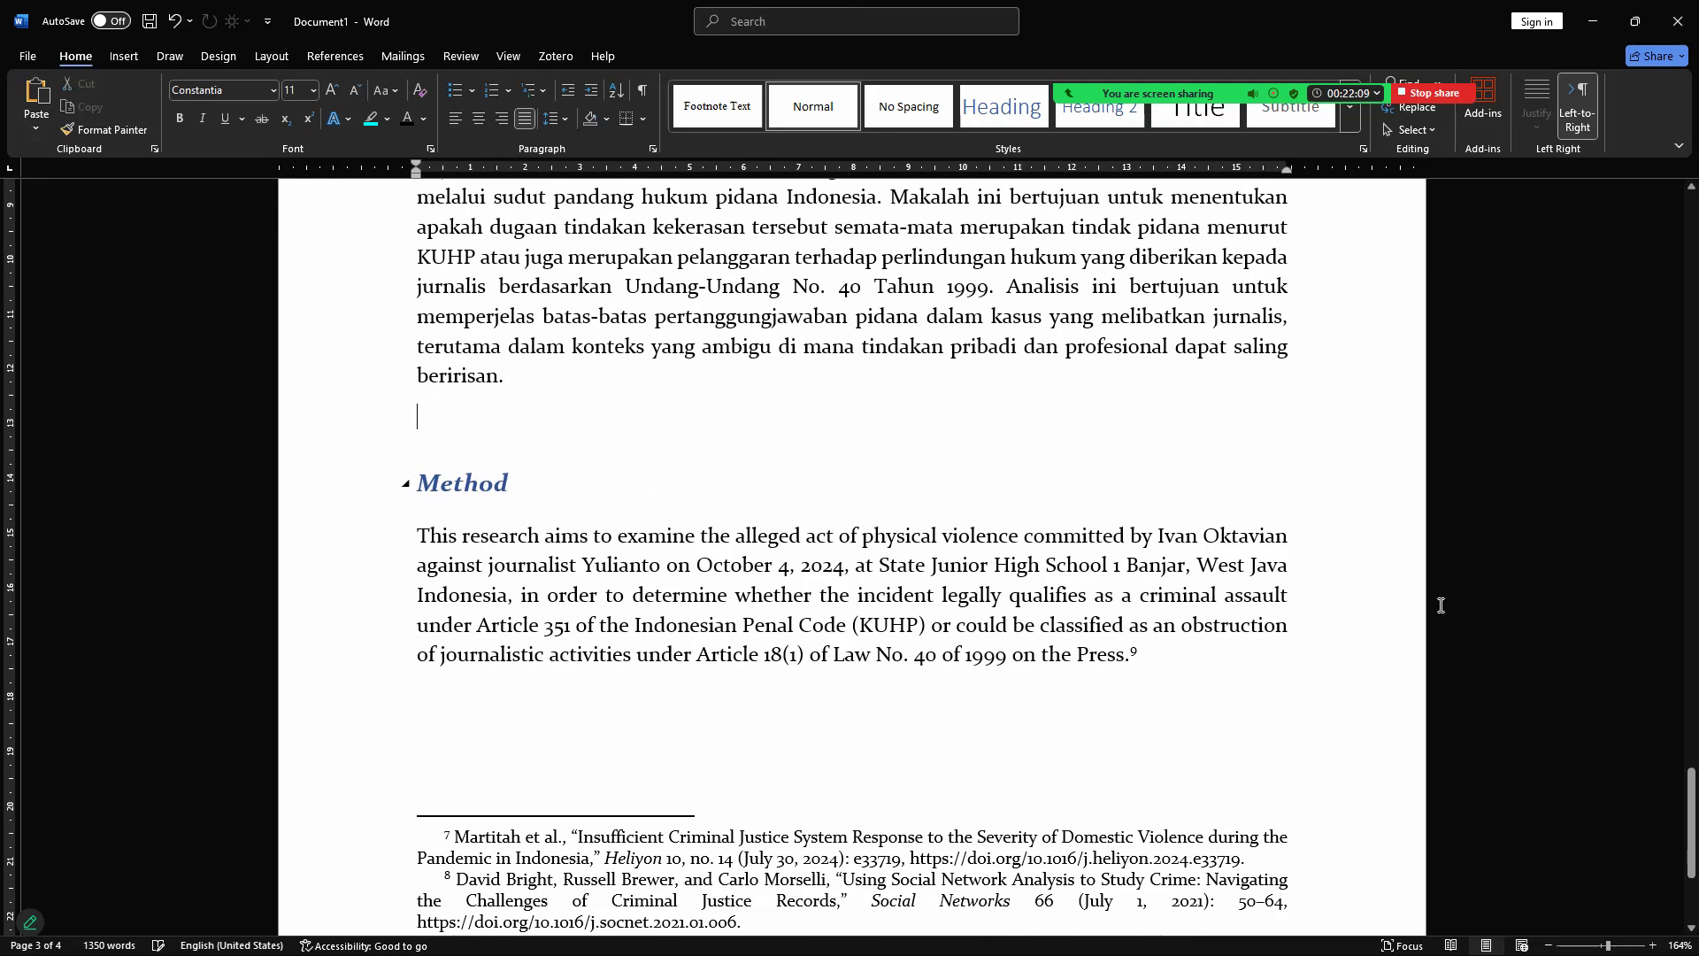
# Step: Paste the copied footnote references after "unjuk rasa.", keep only footnote 9, and check the citations of footnotes 8 and 9
pyautogui.moveTo(1672, 782); pyautogui.dragTo(1672, 801)
pyautogui.moveTo(539, 746); pyautogui.dragTo(442, 744)
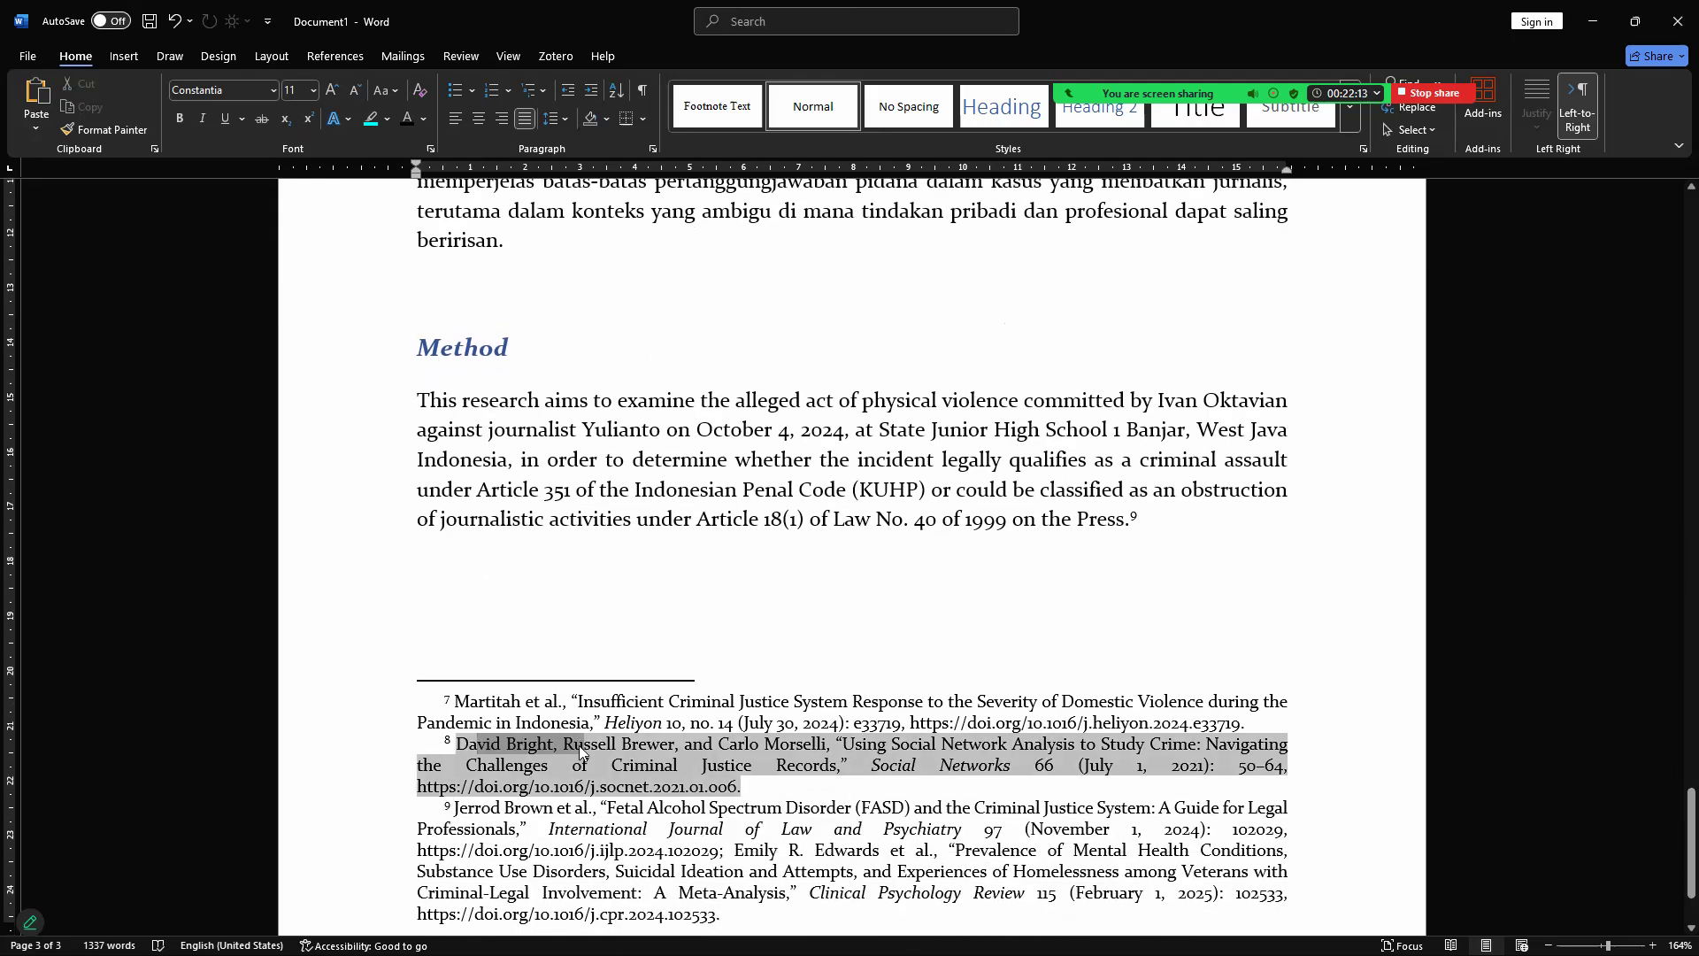
pyautogui.moveTo(1672, 802); pyautogui.dragTo(1673, 732)
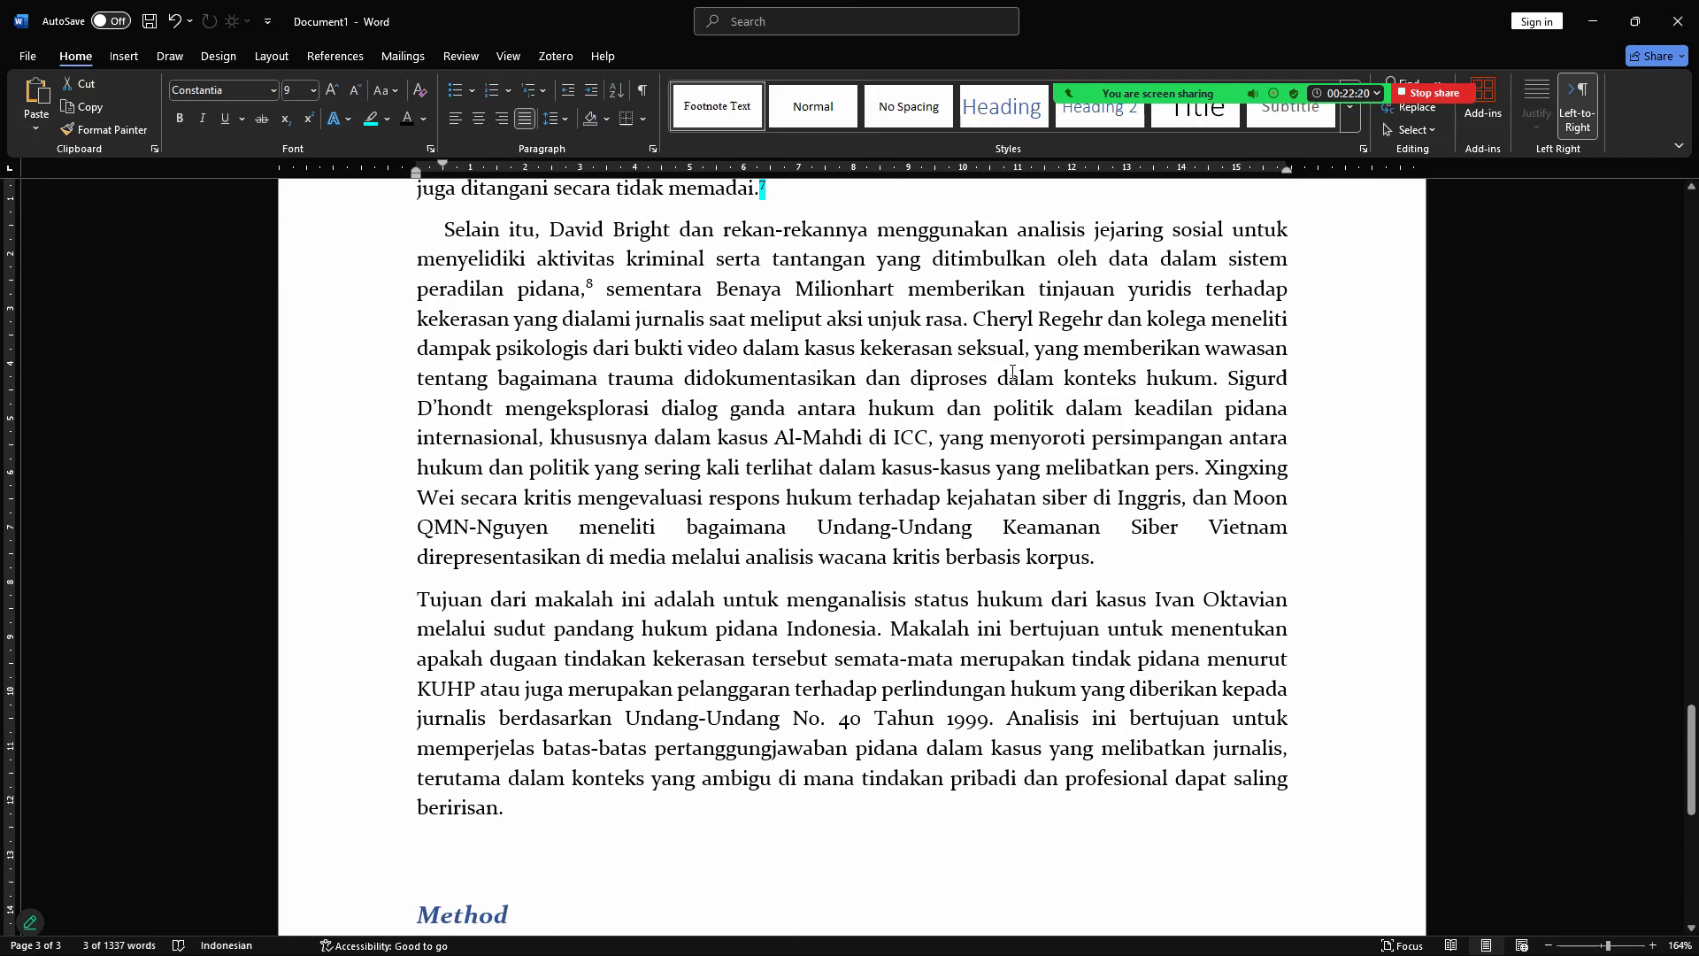
pyautogui.click(974, 318)
pyautogui.write('9 1011 1213')
pyautogui.moveTo(1007, 319); pyautogui.dragTo(990, 318)
pyautogui.press('BackSpace')
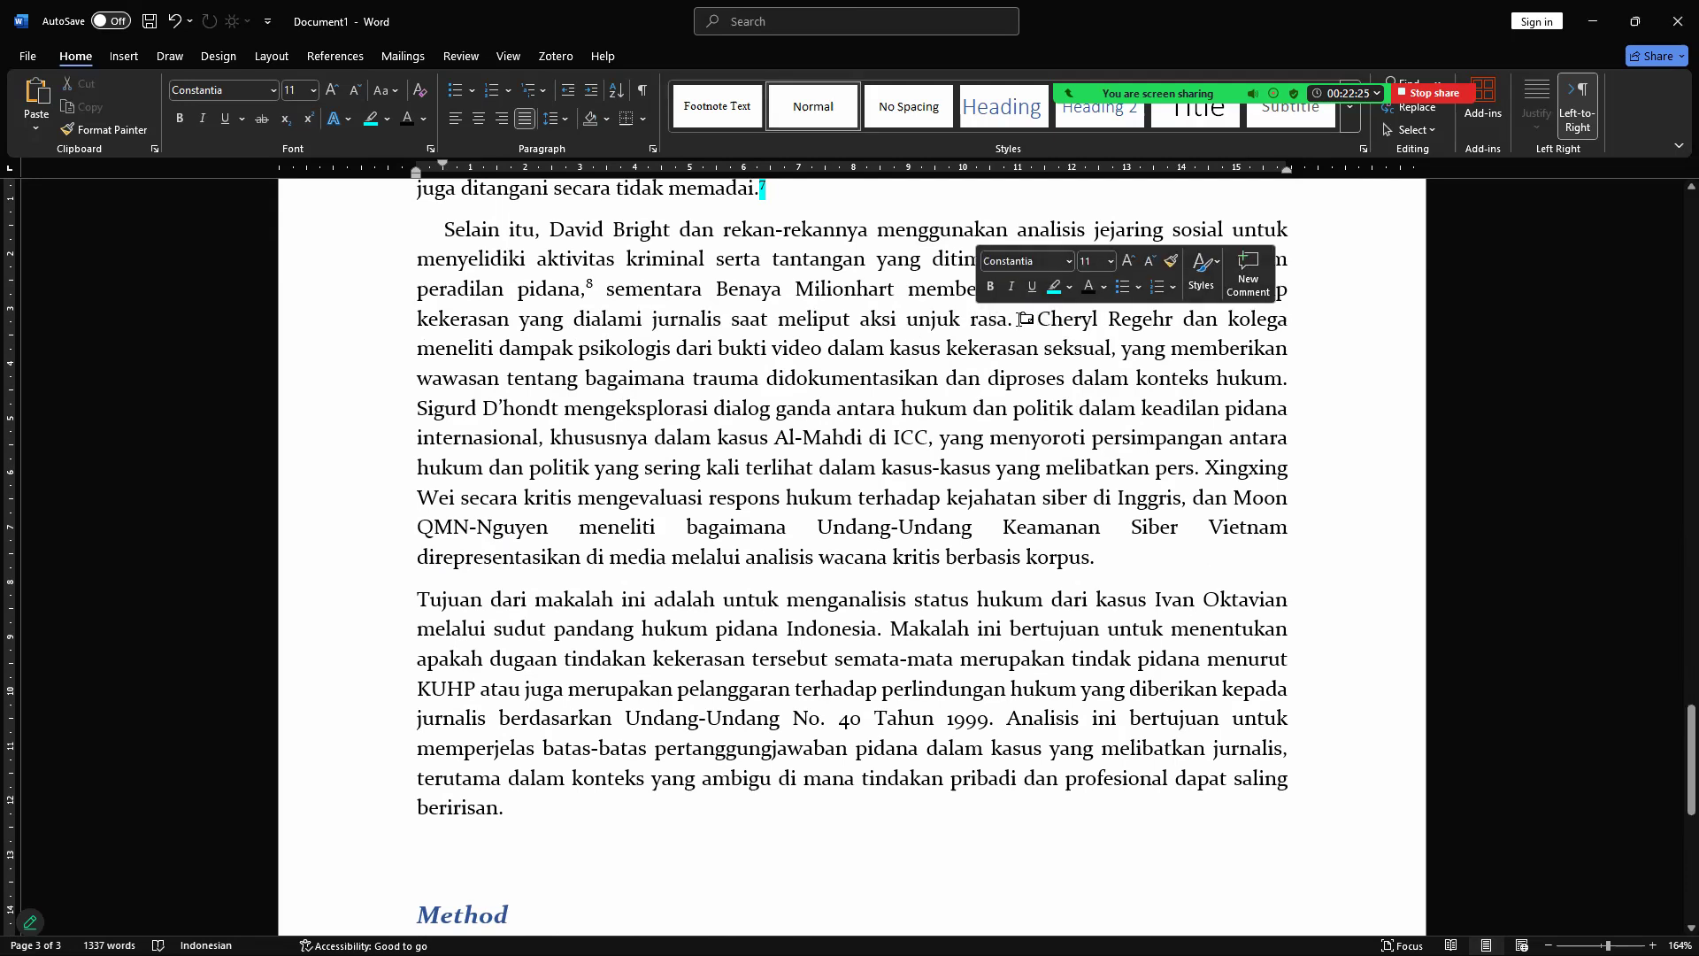
pyautogui.moveTo(1682, 721); pyautogui.dragTo(1681, 836)
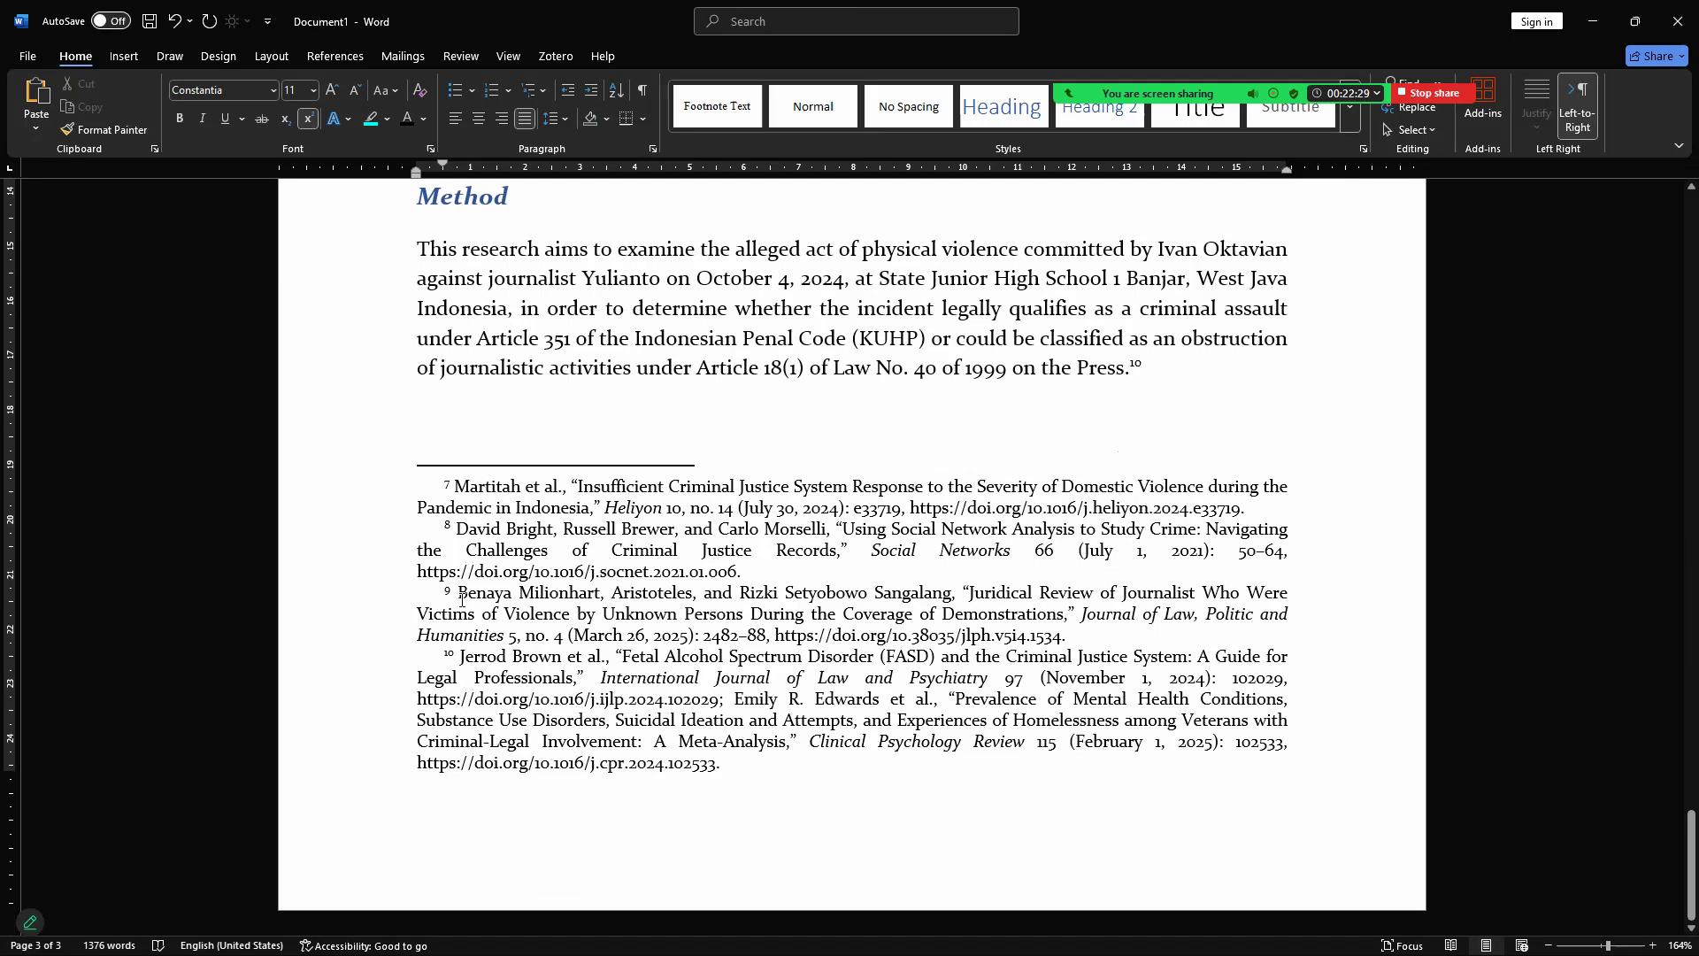
pyautogui.moveTo(461, 599); pyautogui.dragTo(566, 597)
pyautogui.moveTo(1670, 850); pyautogui.dragTo(1670, 736)
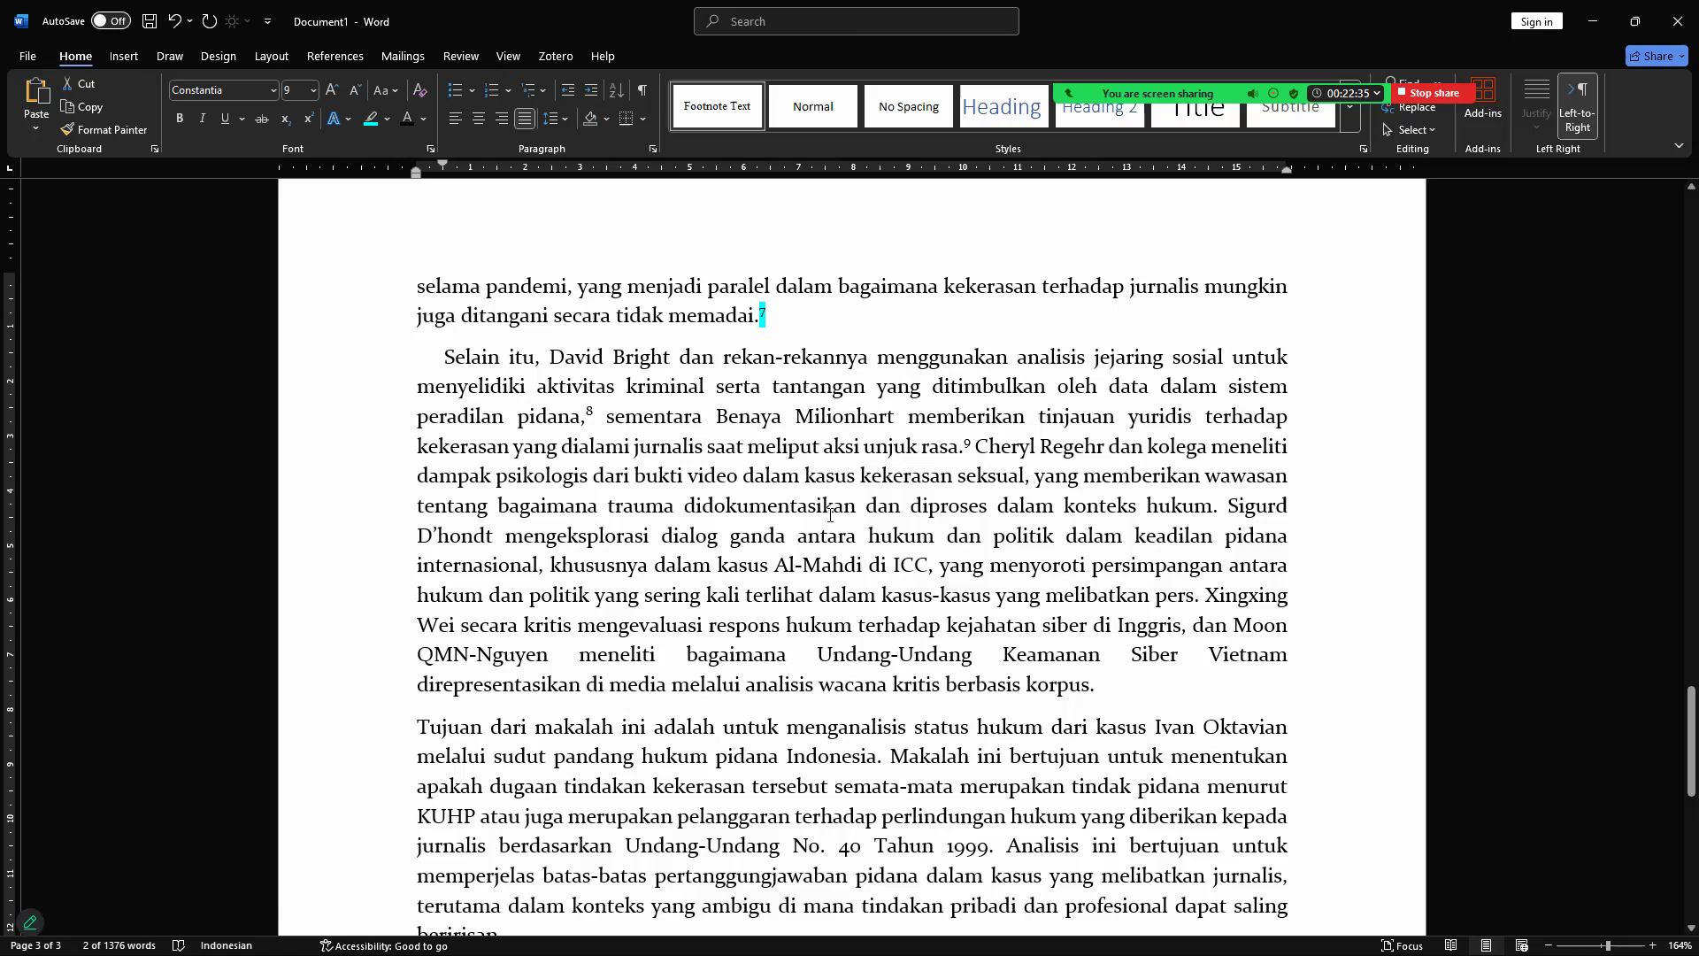
# Step: Paste the copied footnote references after "konteks hukum.", keep only footnote 10 with correct spacing, and check its citation
pyautogui.click(1218, 506)
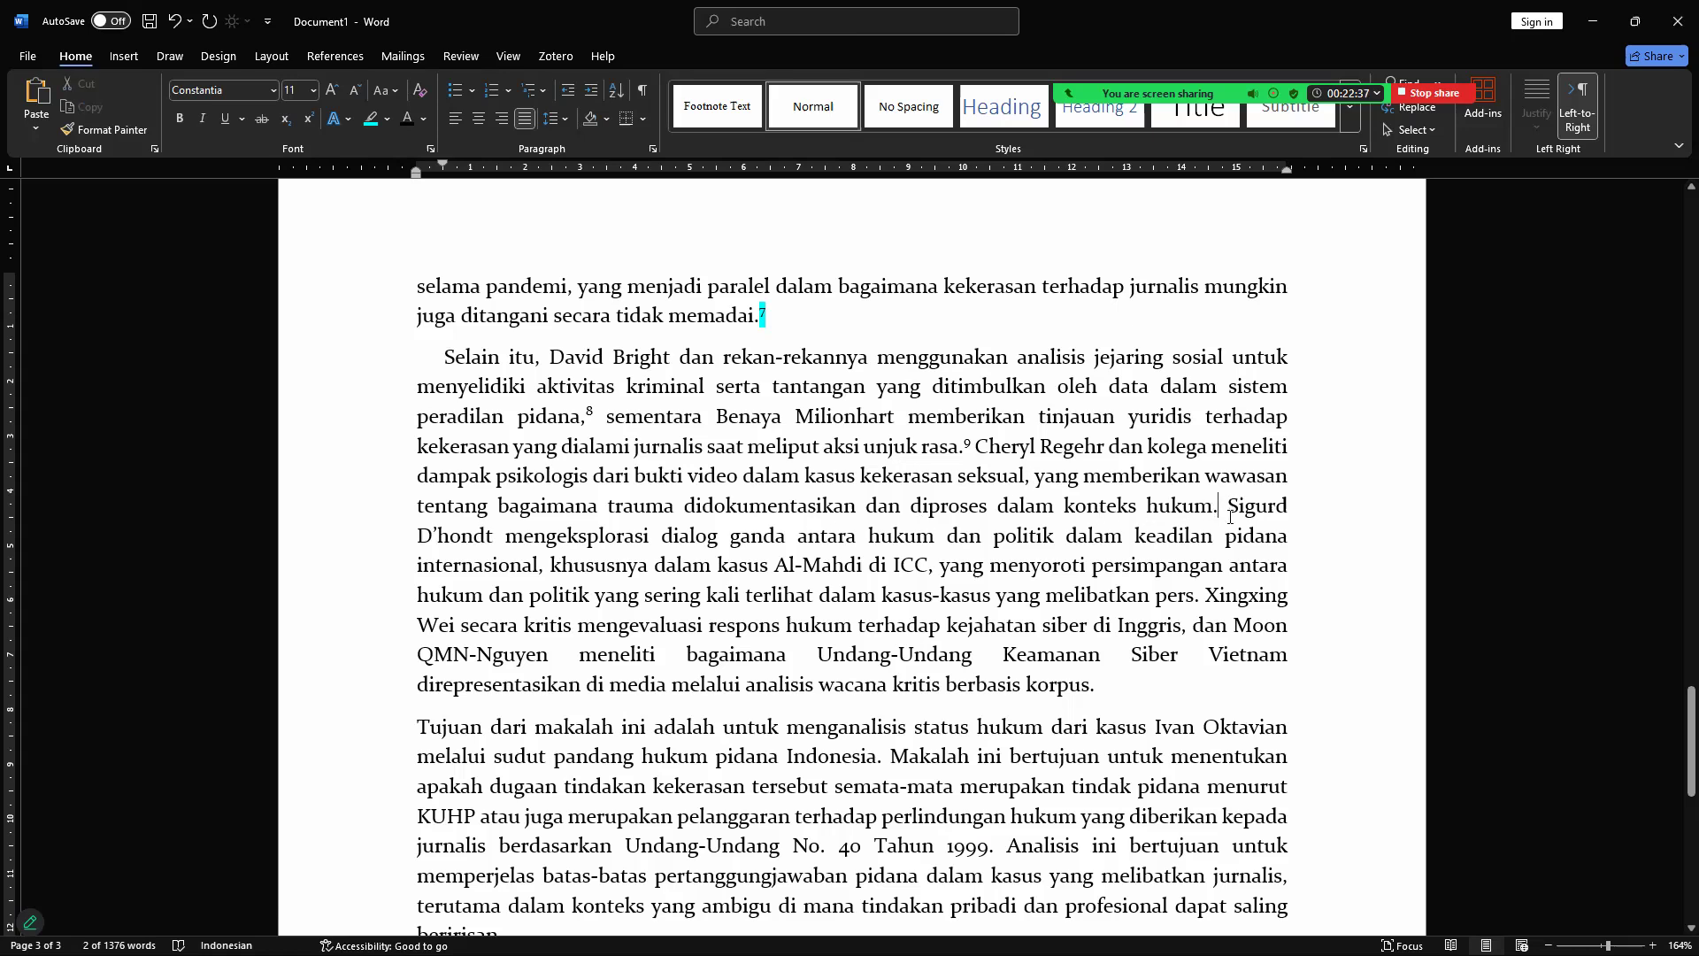
pyautogui.hotkey('ctrl', 'v')
pyautogui.moveTo(1274, 502); pyautogui.dragTo(1250, 501)
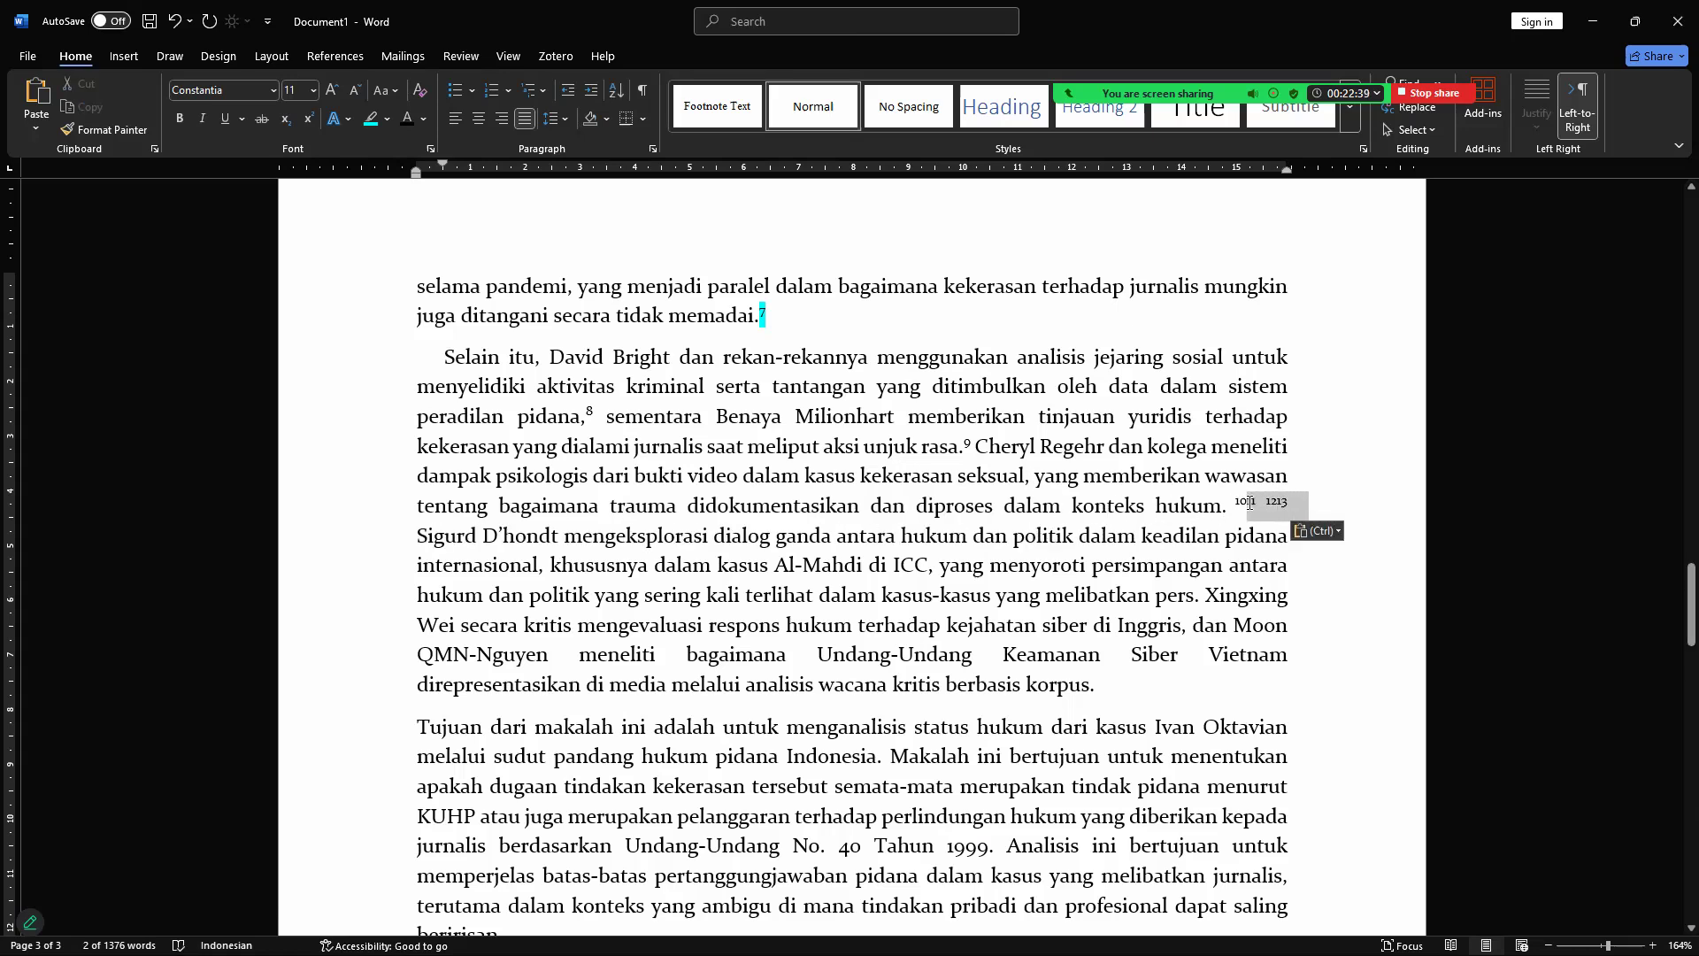
pyautogui.press('Delete')
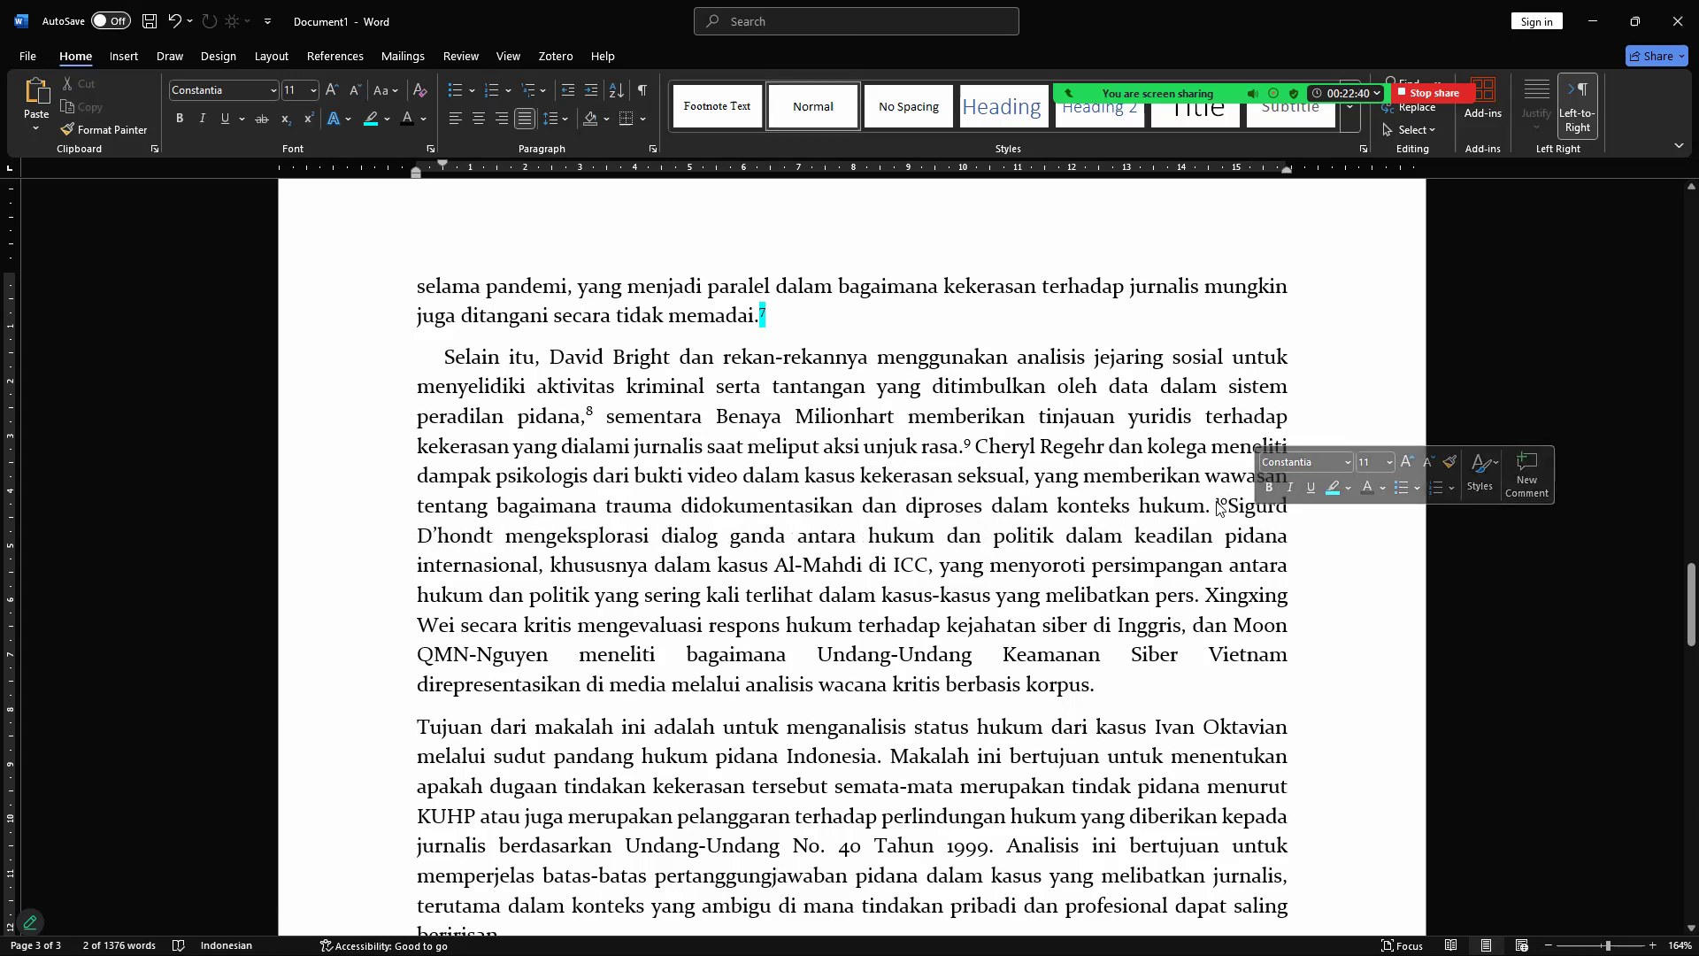
pyautogui.click(1228, 507)
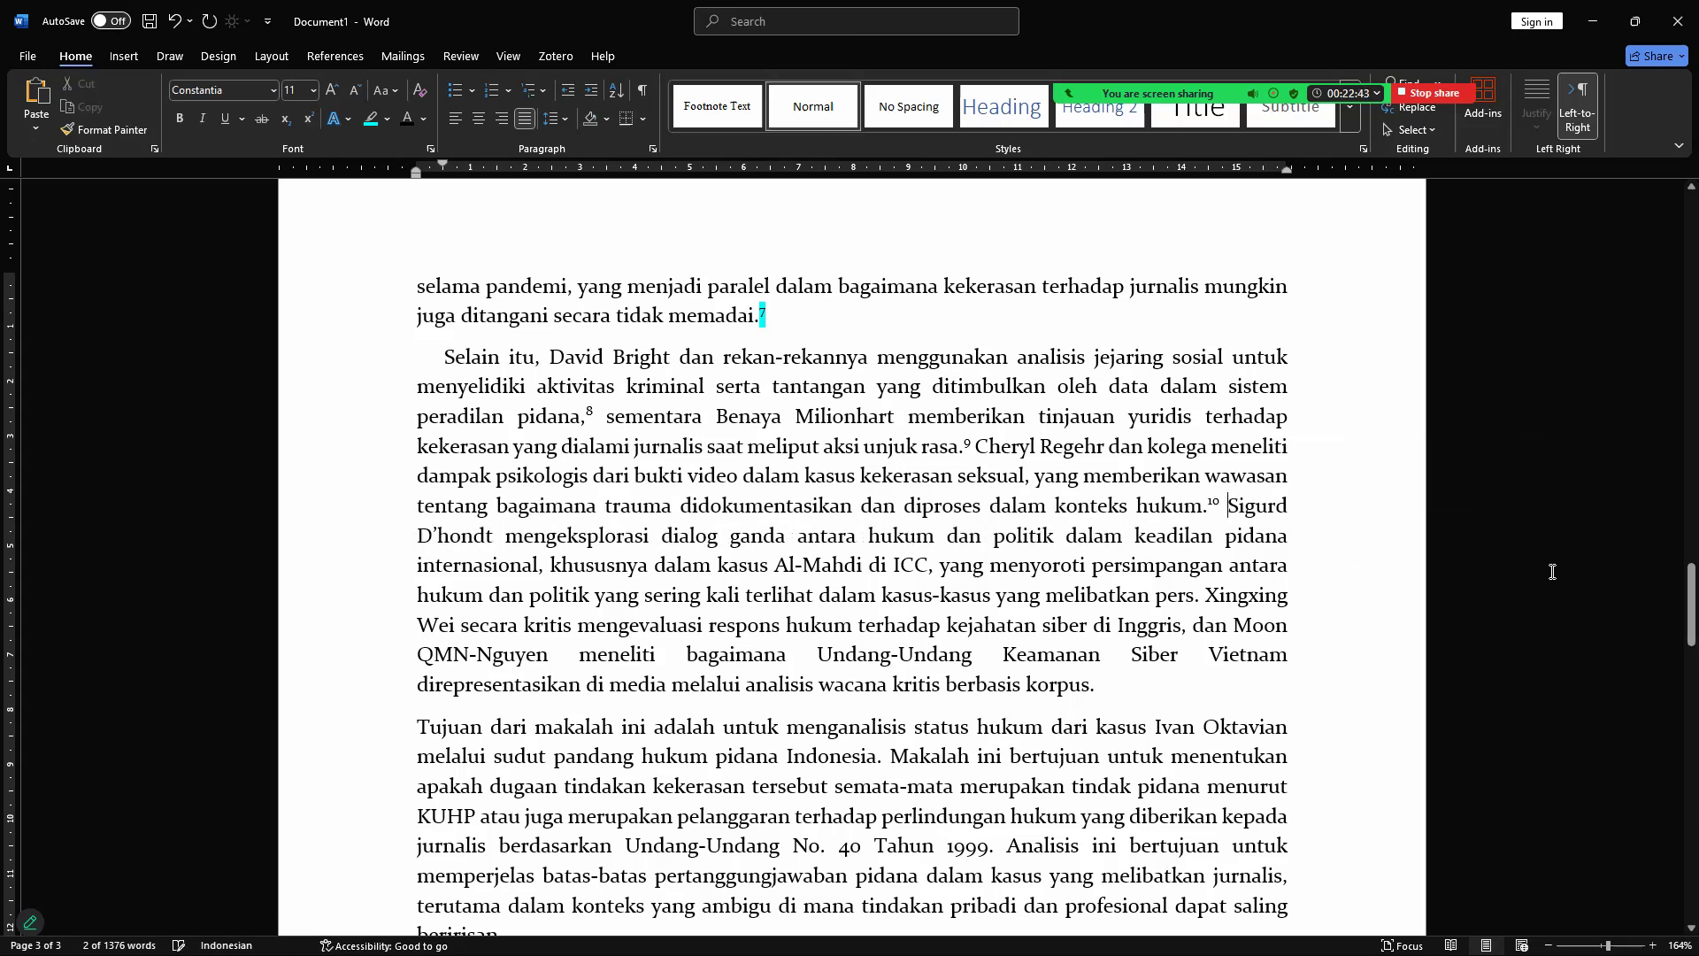
pyautogui.scroll(-10, 1671, 597)
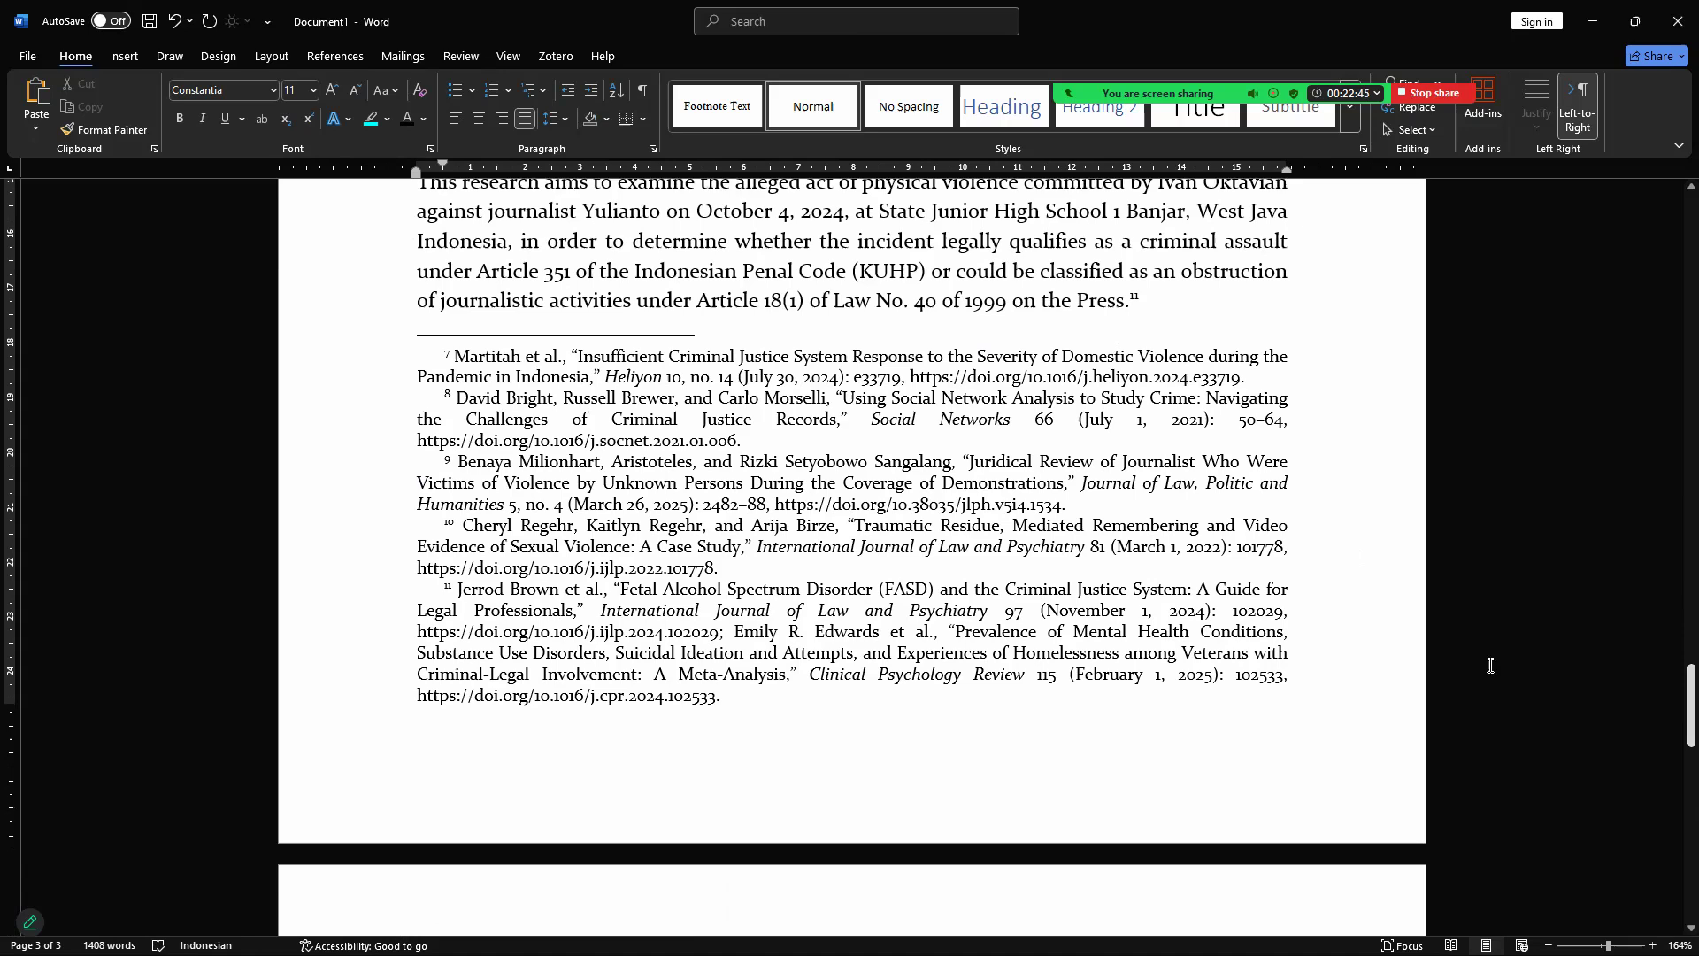
pyautogui.moveTo(473, 529); pyautogui.dragTo(662, 527)
# Step: Paste the footnote references after "keadilan pidana internasional,", keep only footnote 11, and remove the extra spaces around it
pyautogui.moveTo(1691, 669)
pyautogui.mouseDown()
pyautogui.moveTo(1671, 652)
pyautogui.moveTo(1670, 586)
pyautogui.mouseUp()
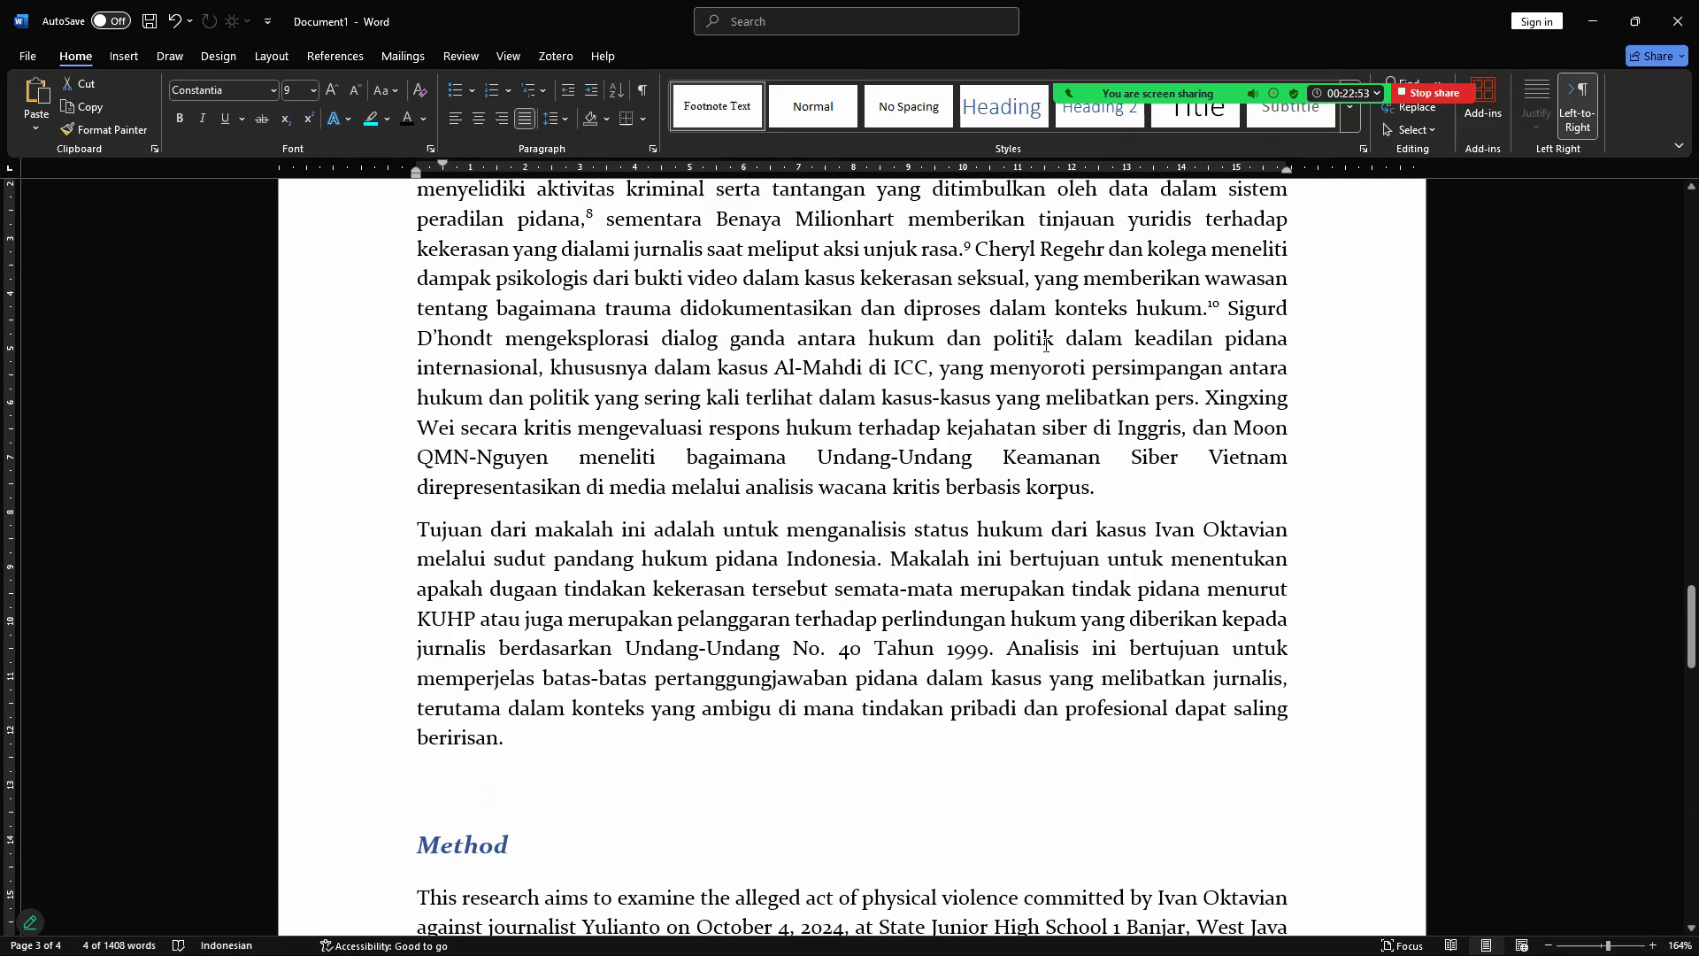
pyautogui.click(545, 367)
pyautogui.hotkey('ctrl', 'v')
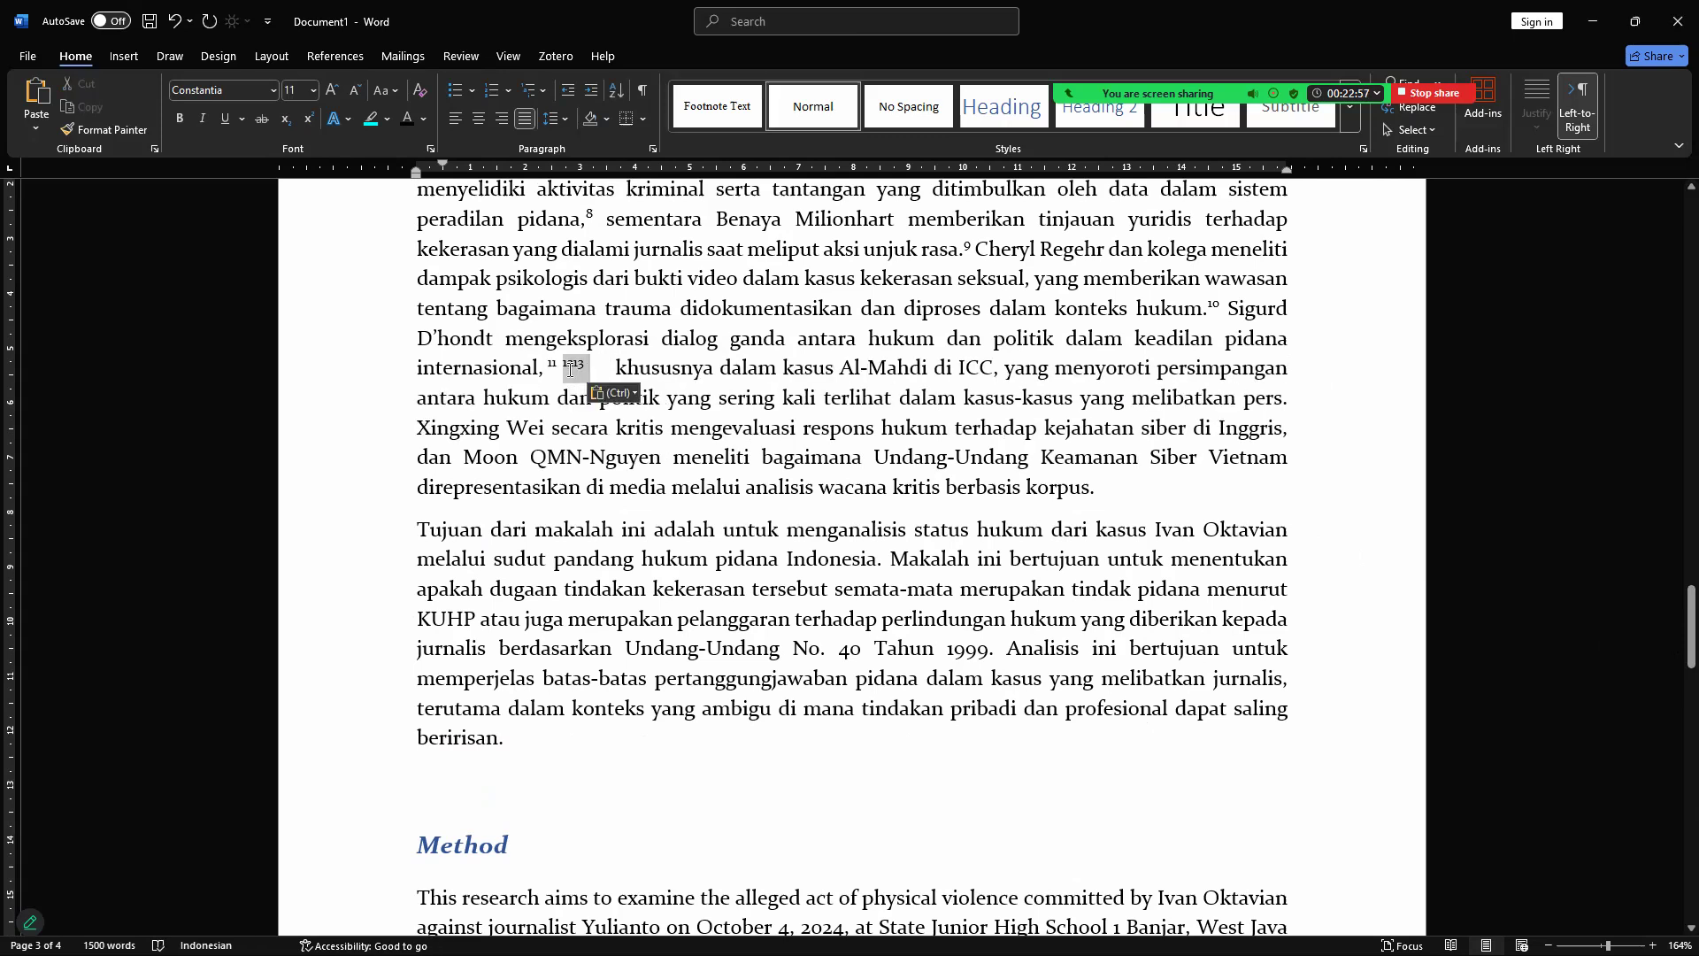
pyautogui.press('BackSpace')
pyautogui.press('BackSpace')
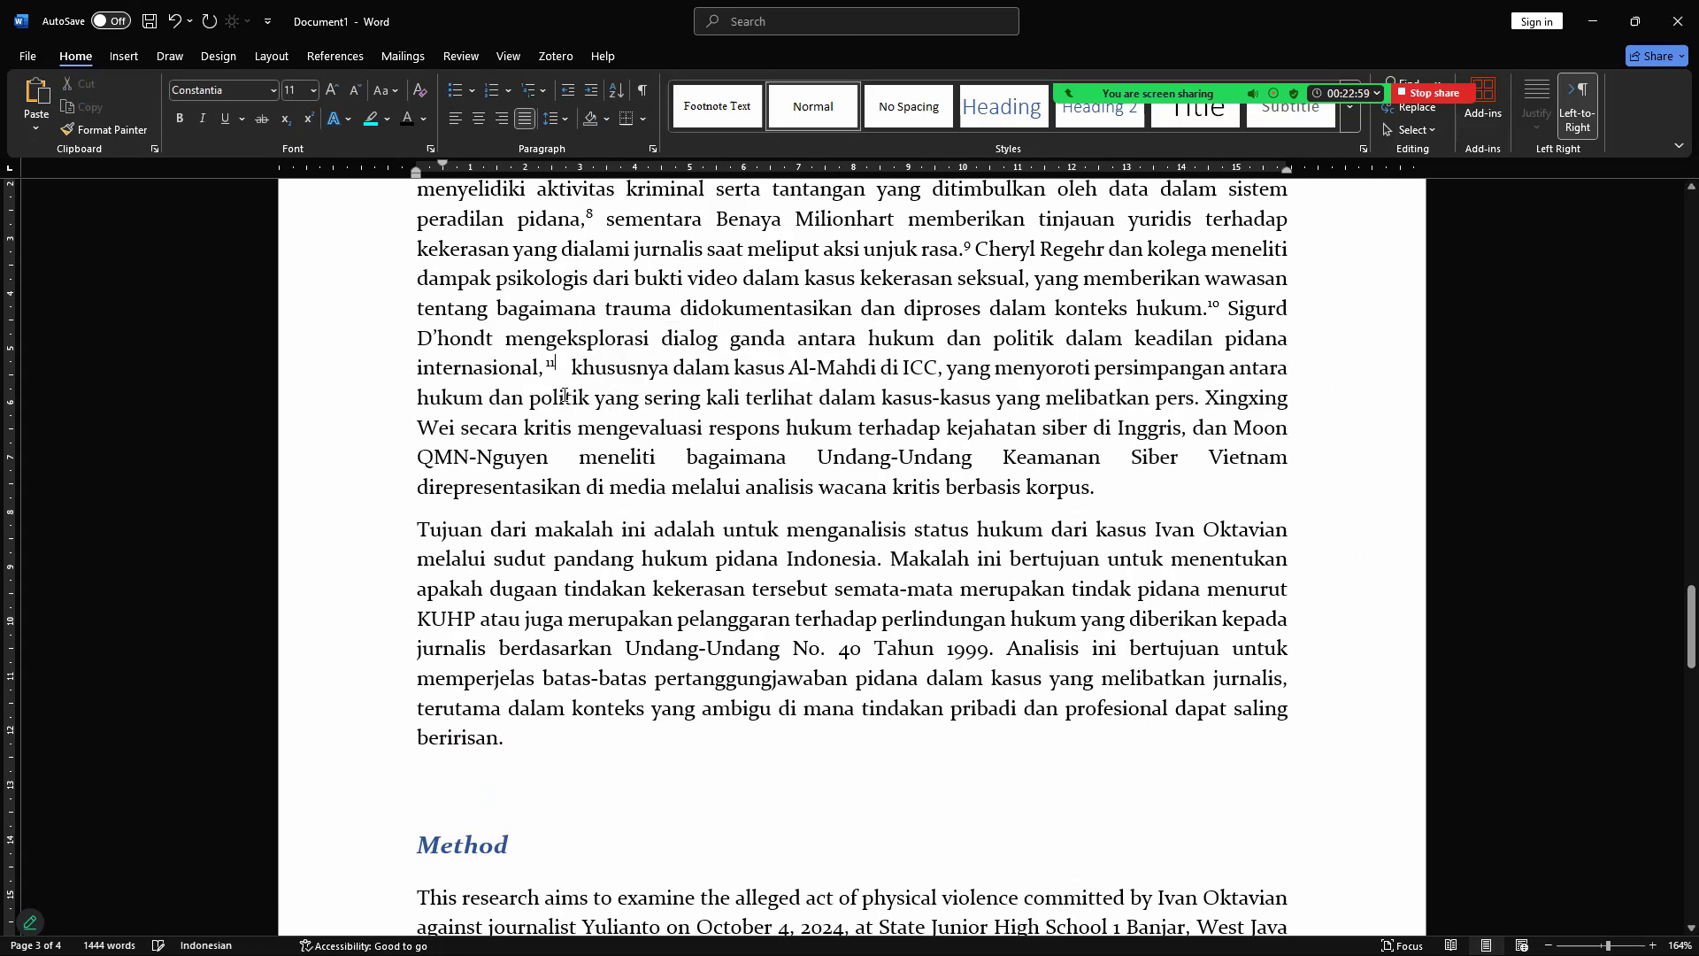
pyautogui.press('Left')
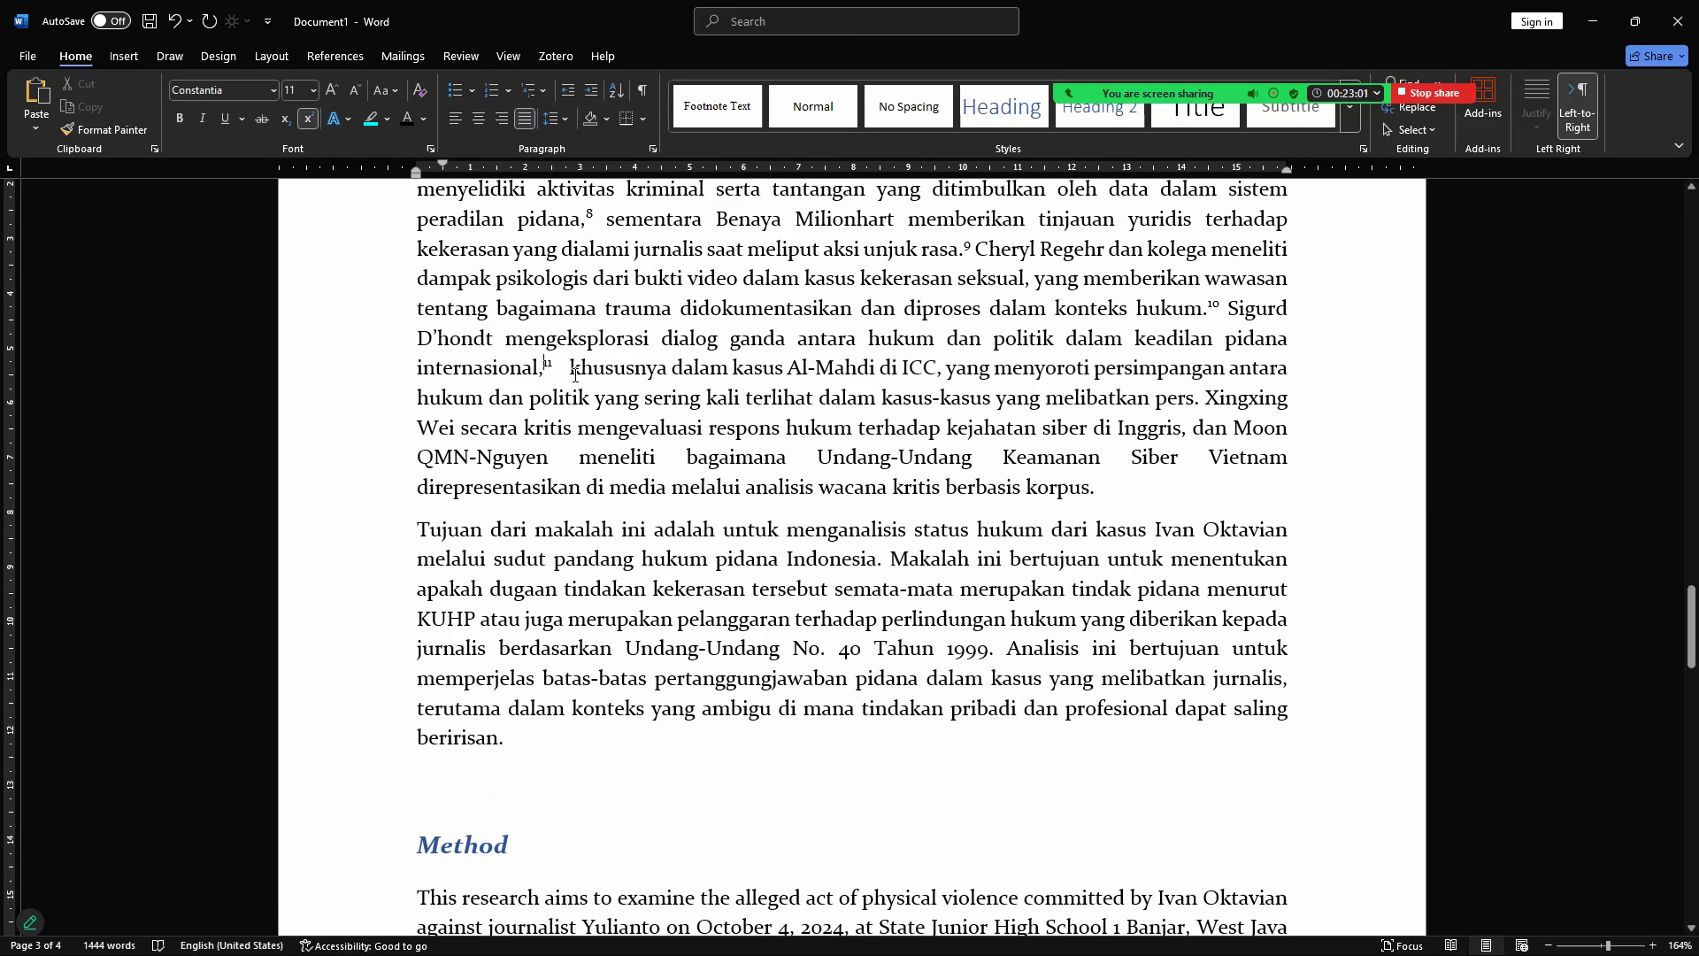
pyautogui.click(571, 370)
pyautogui.press('BackSpace')
pyautogui.press('BackSpace')
pyautogui.press('BackSpace')
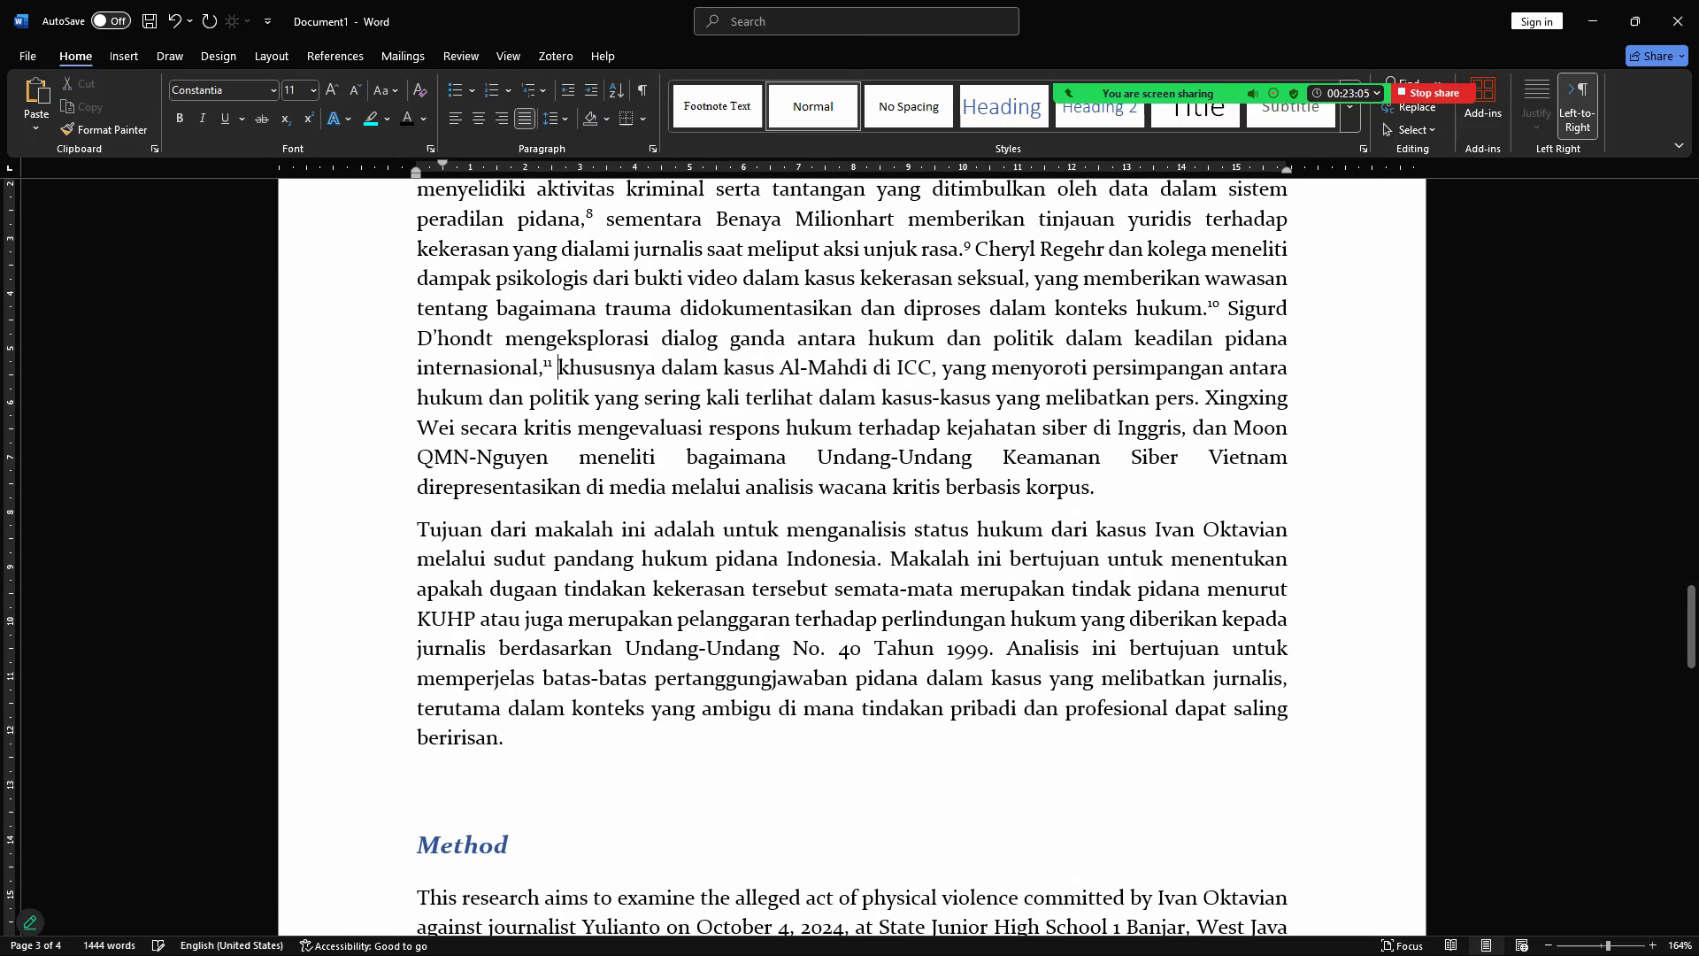
# Step: Compare the author named in the sentence carrying footnote 11 with the citations of footnotes 11 and 12
pyautogui.moveTo(1671, 611); pyautogui.dragTo(1673, 622)
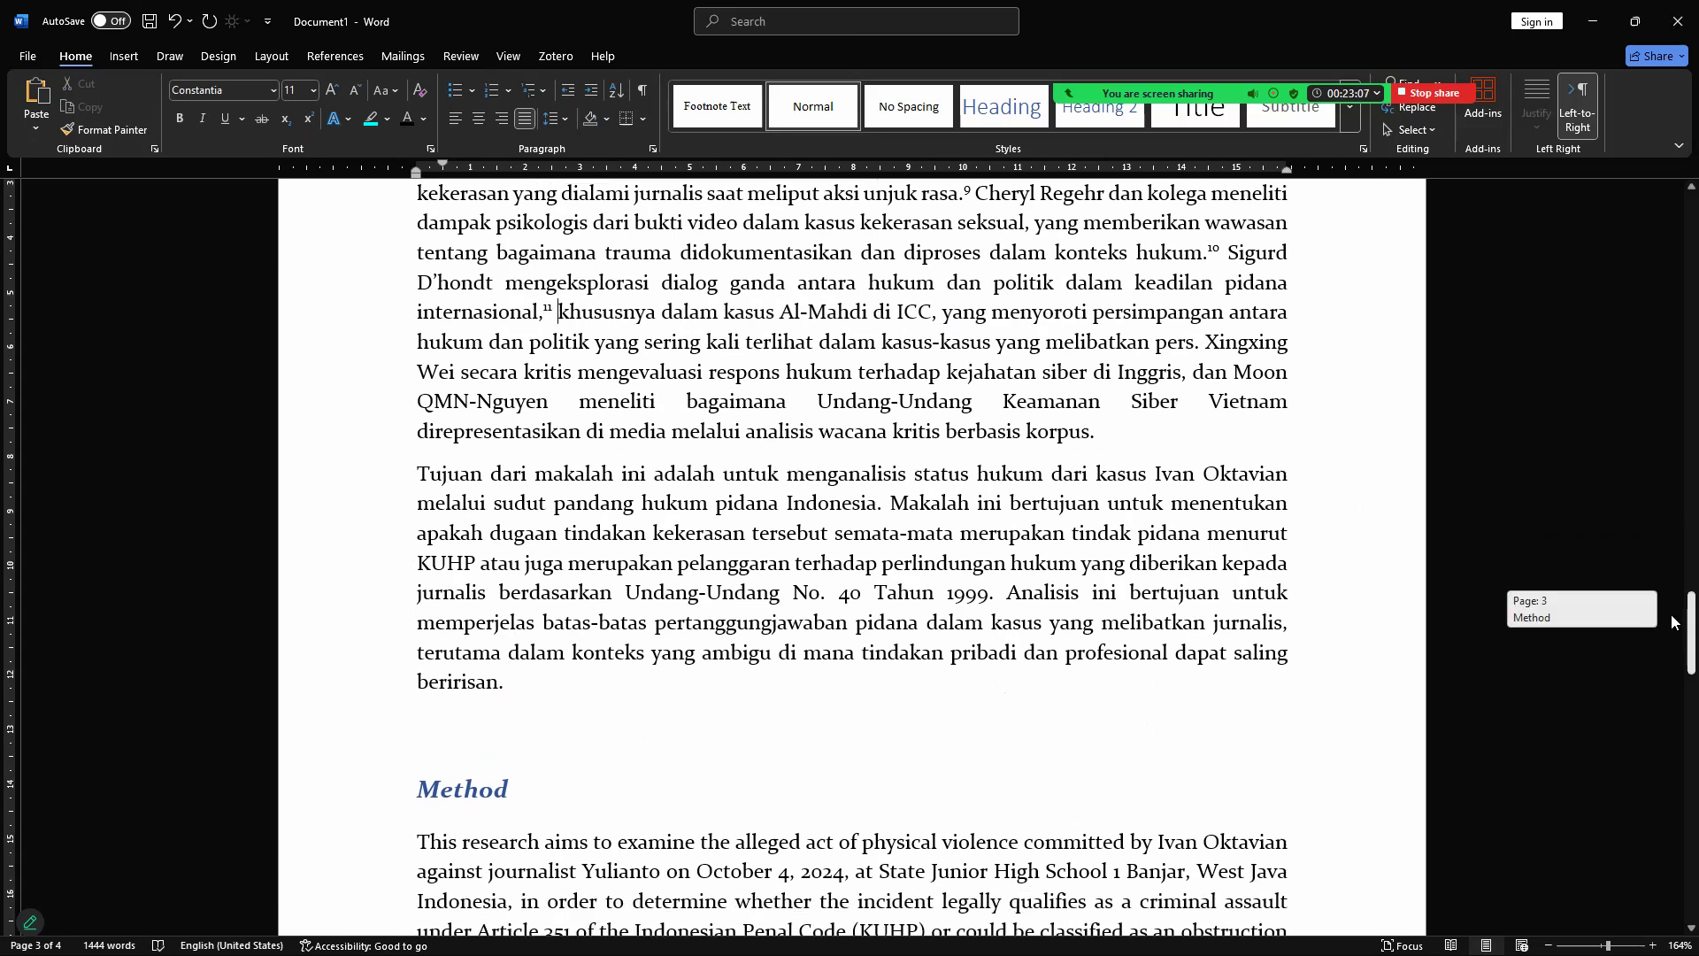
pyautogui.doubleClick(471, 286)
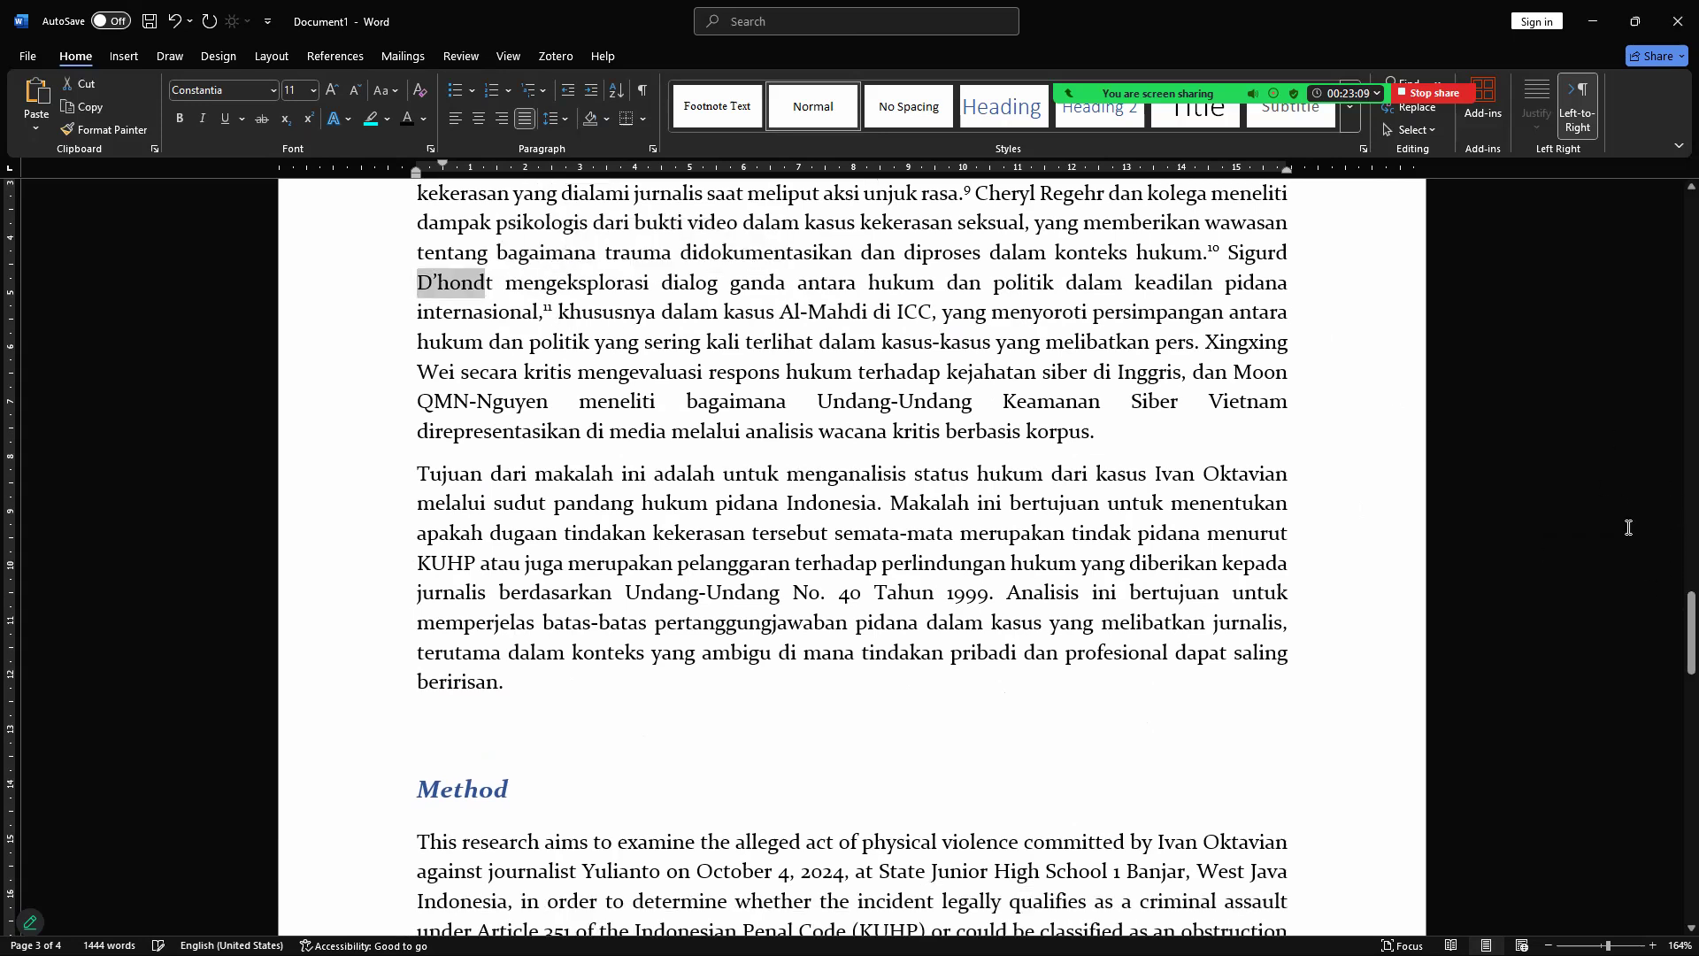
pyautogui.scroll(-1, 1671, 675)
pyautogui.moveTo(1687, 671); pyautogui.dragTo(1686, 707)
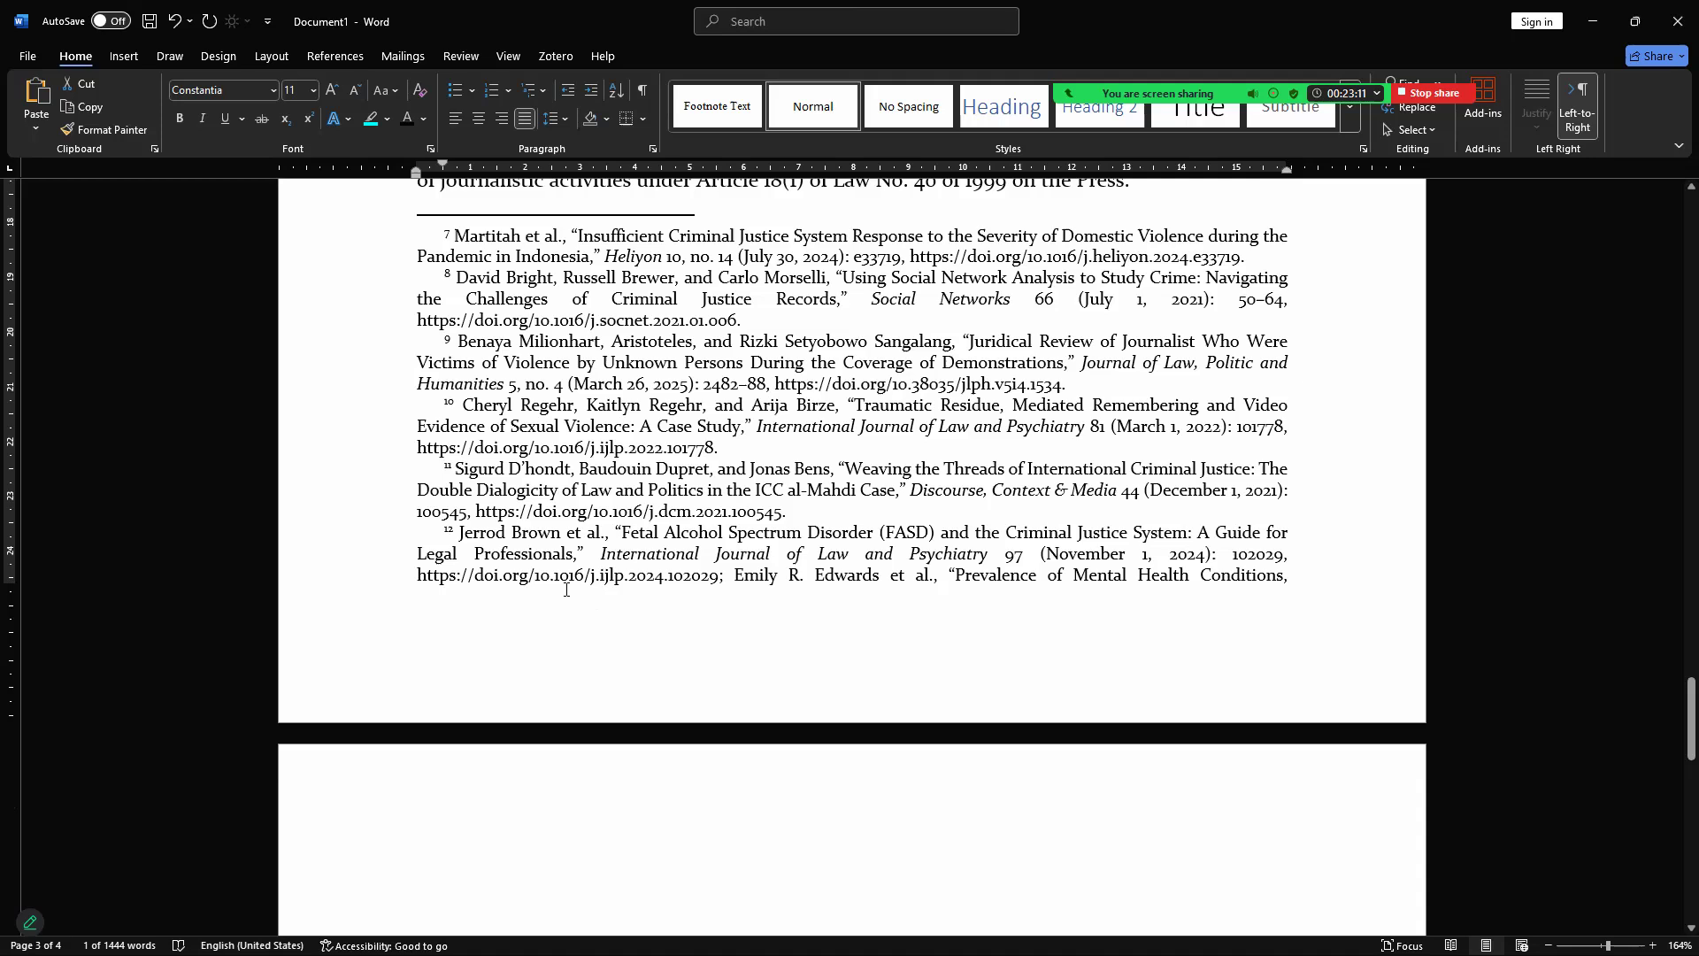
pyautogui.tripleClick(462, 529)
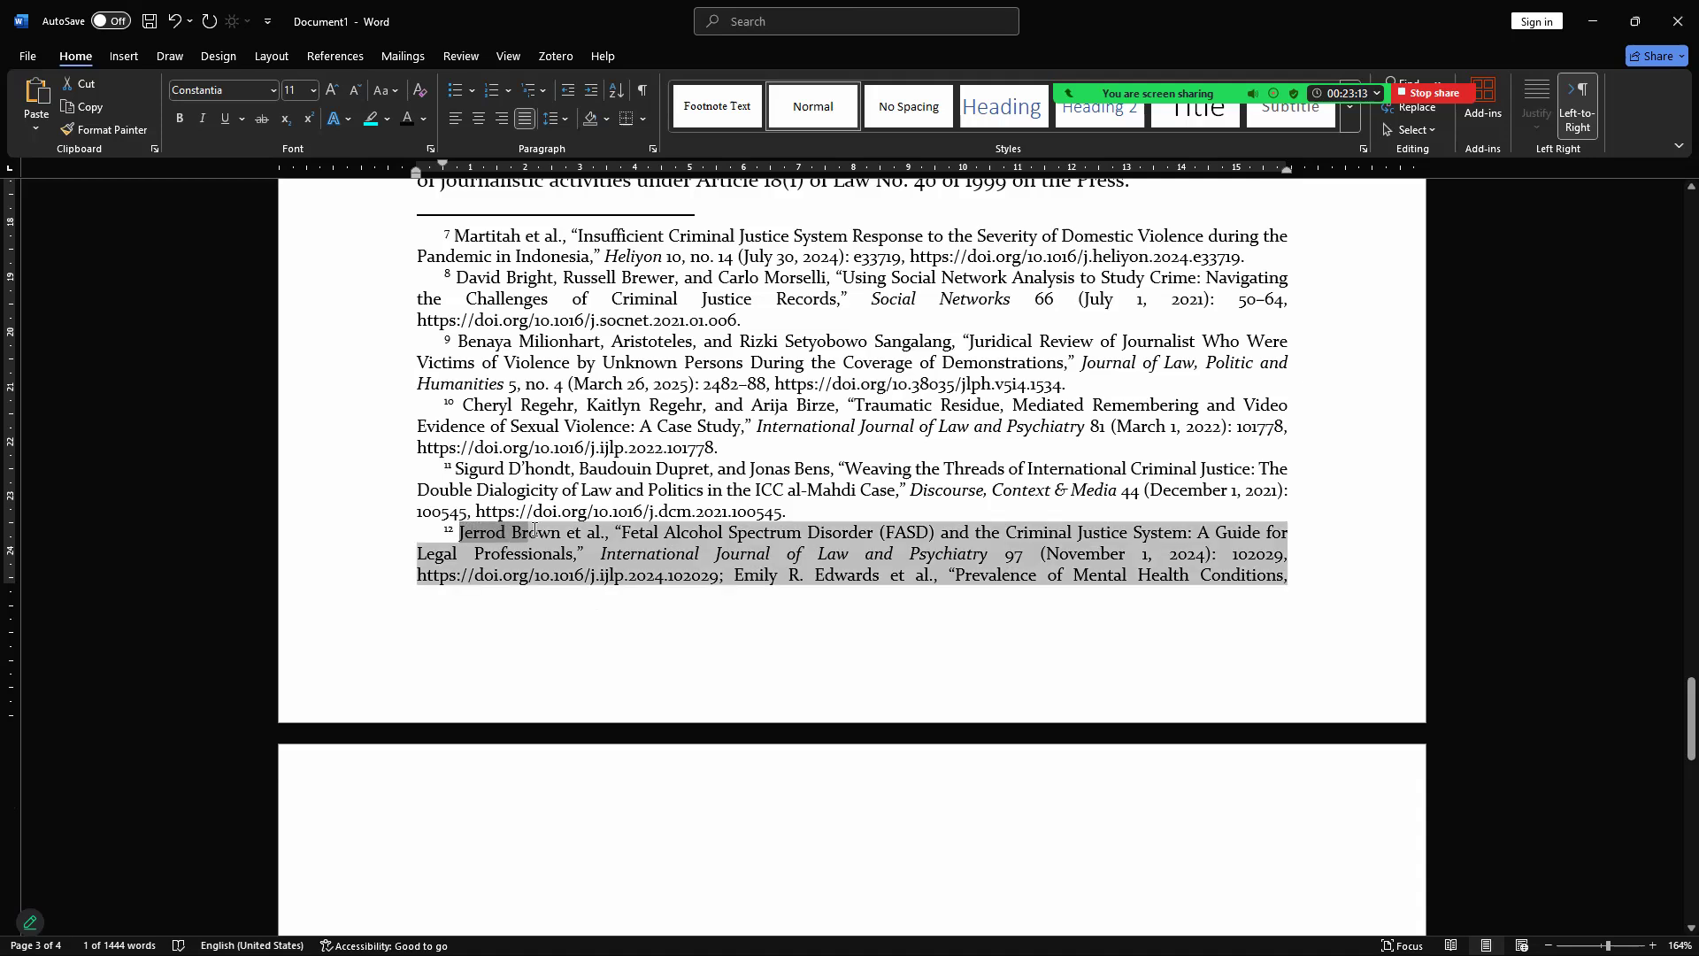
pyautogui.click(576, 529)
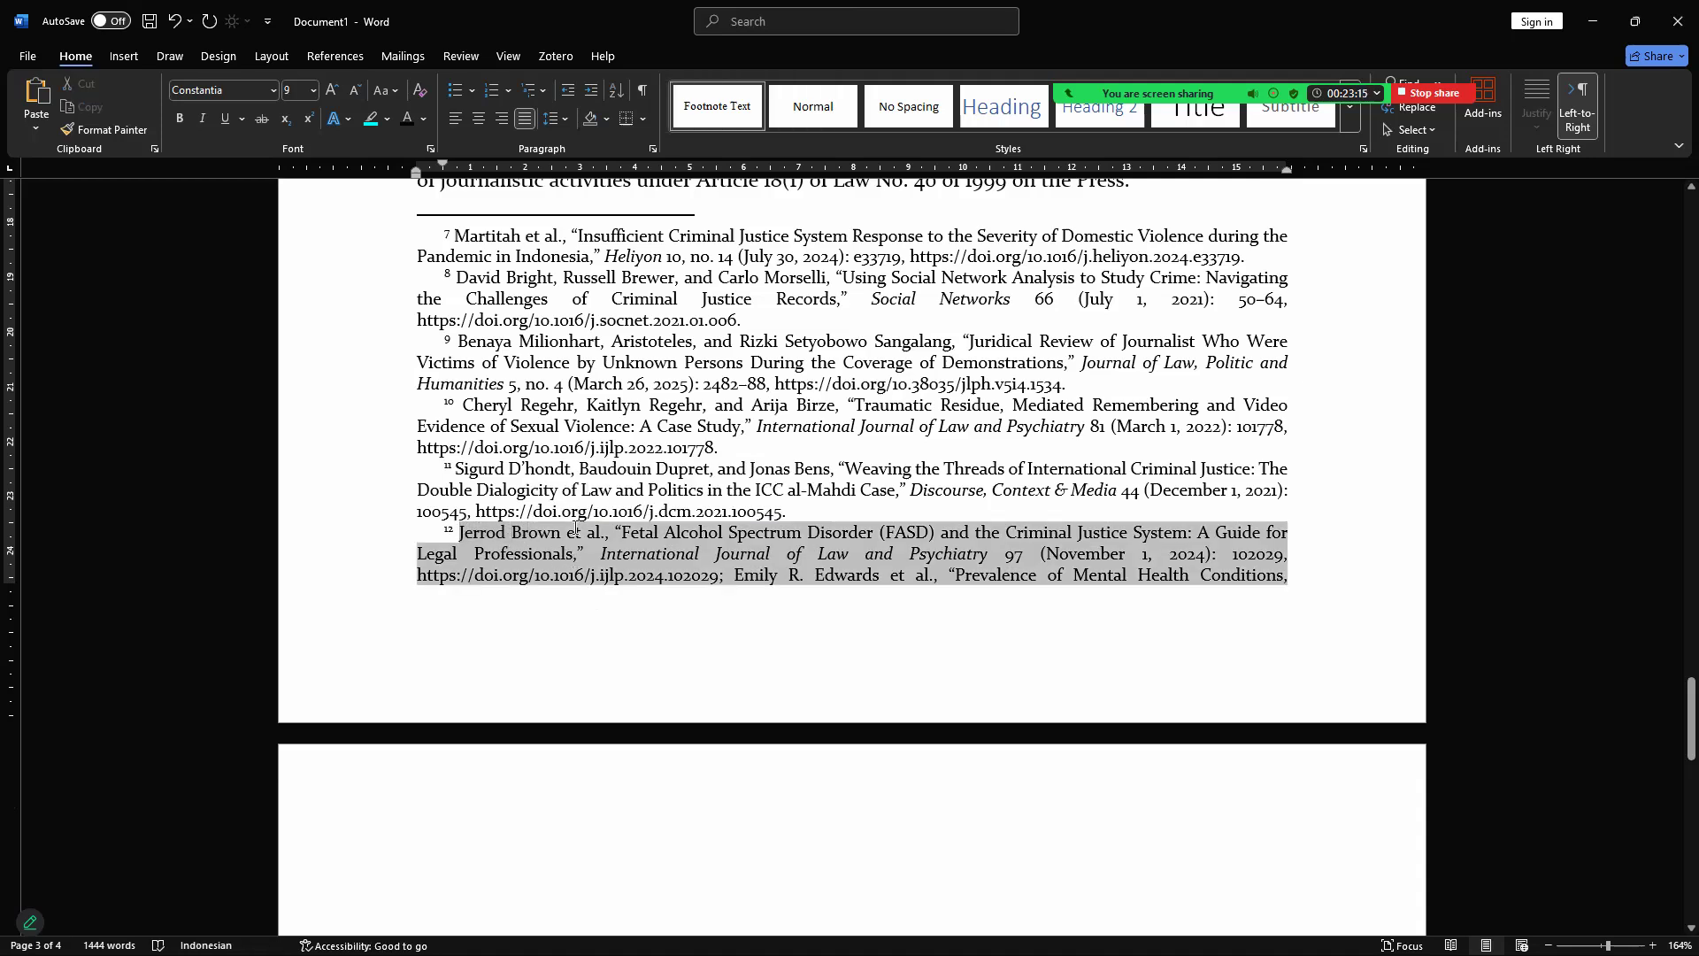
pyautogui.moveTo(461, 470); pyautogui.dragTo(526, 470)
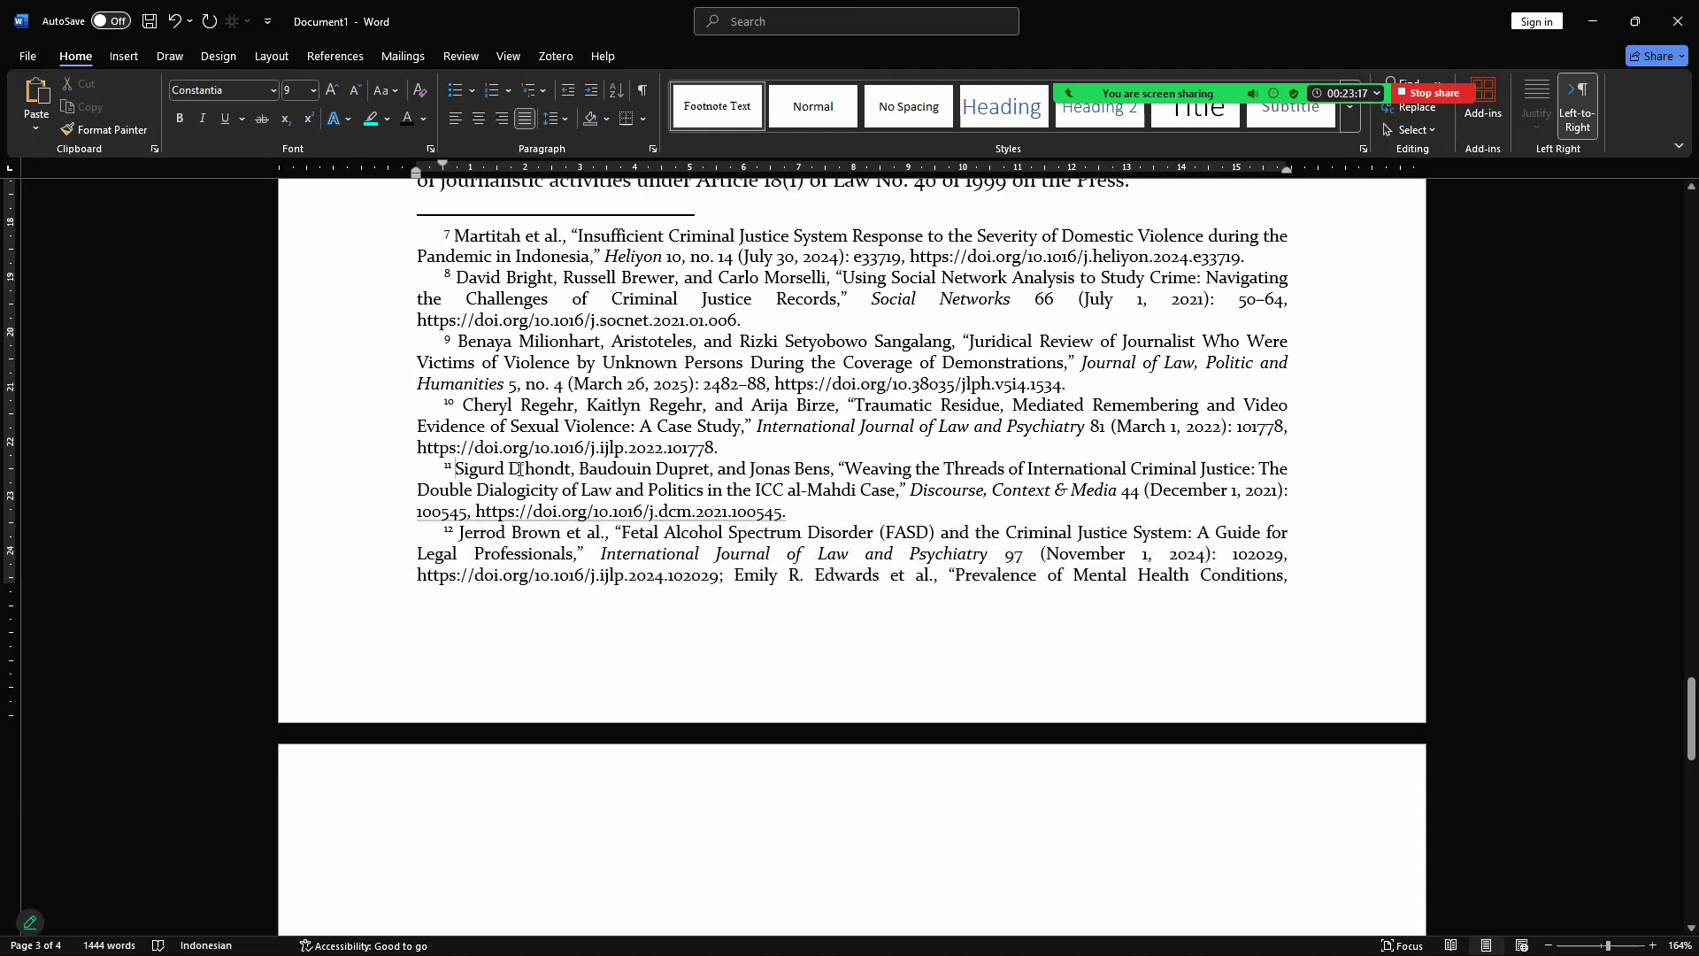
# Step: Paste the footnote references after "kejahatan siber di Inggris,", keep only footnote 12, and check its citation
pyautogui.scroll(10, 1671, 722)
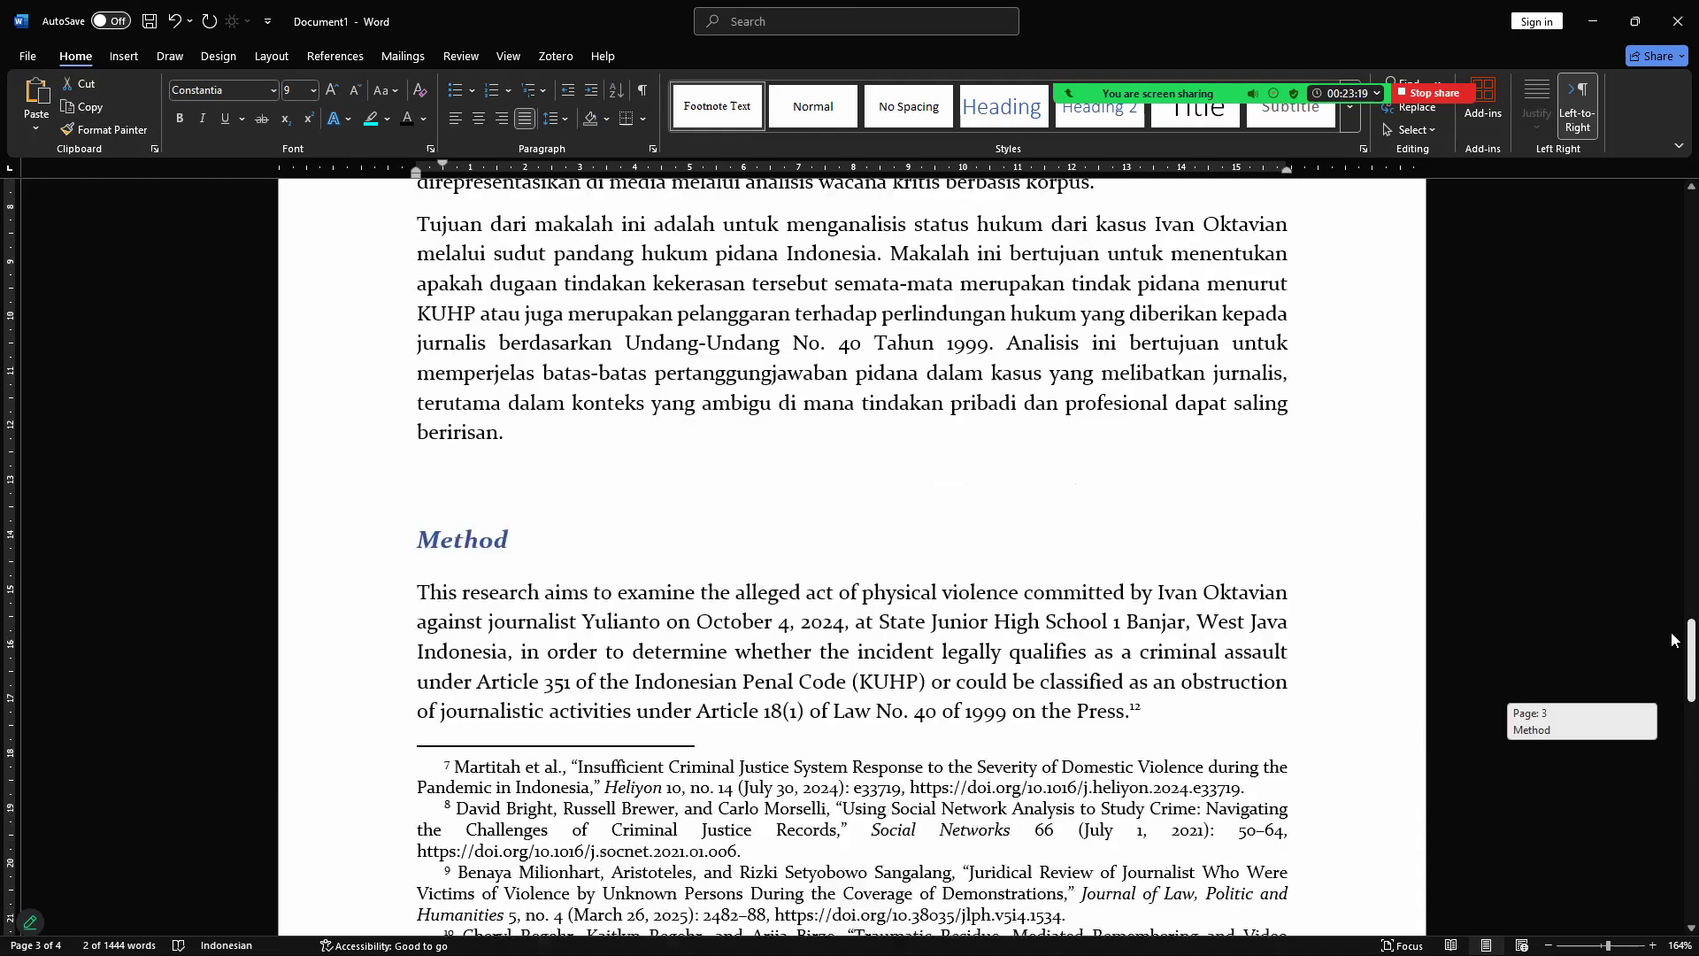
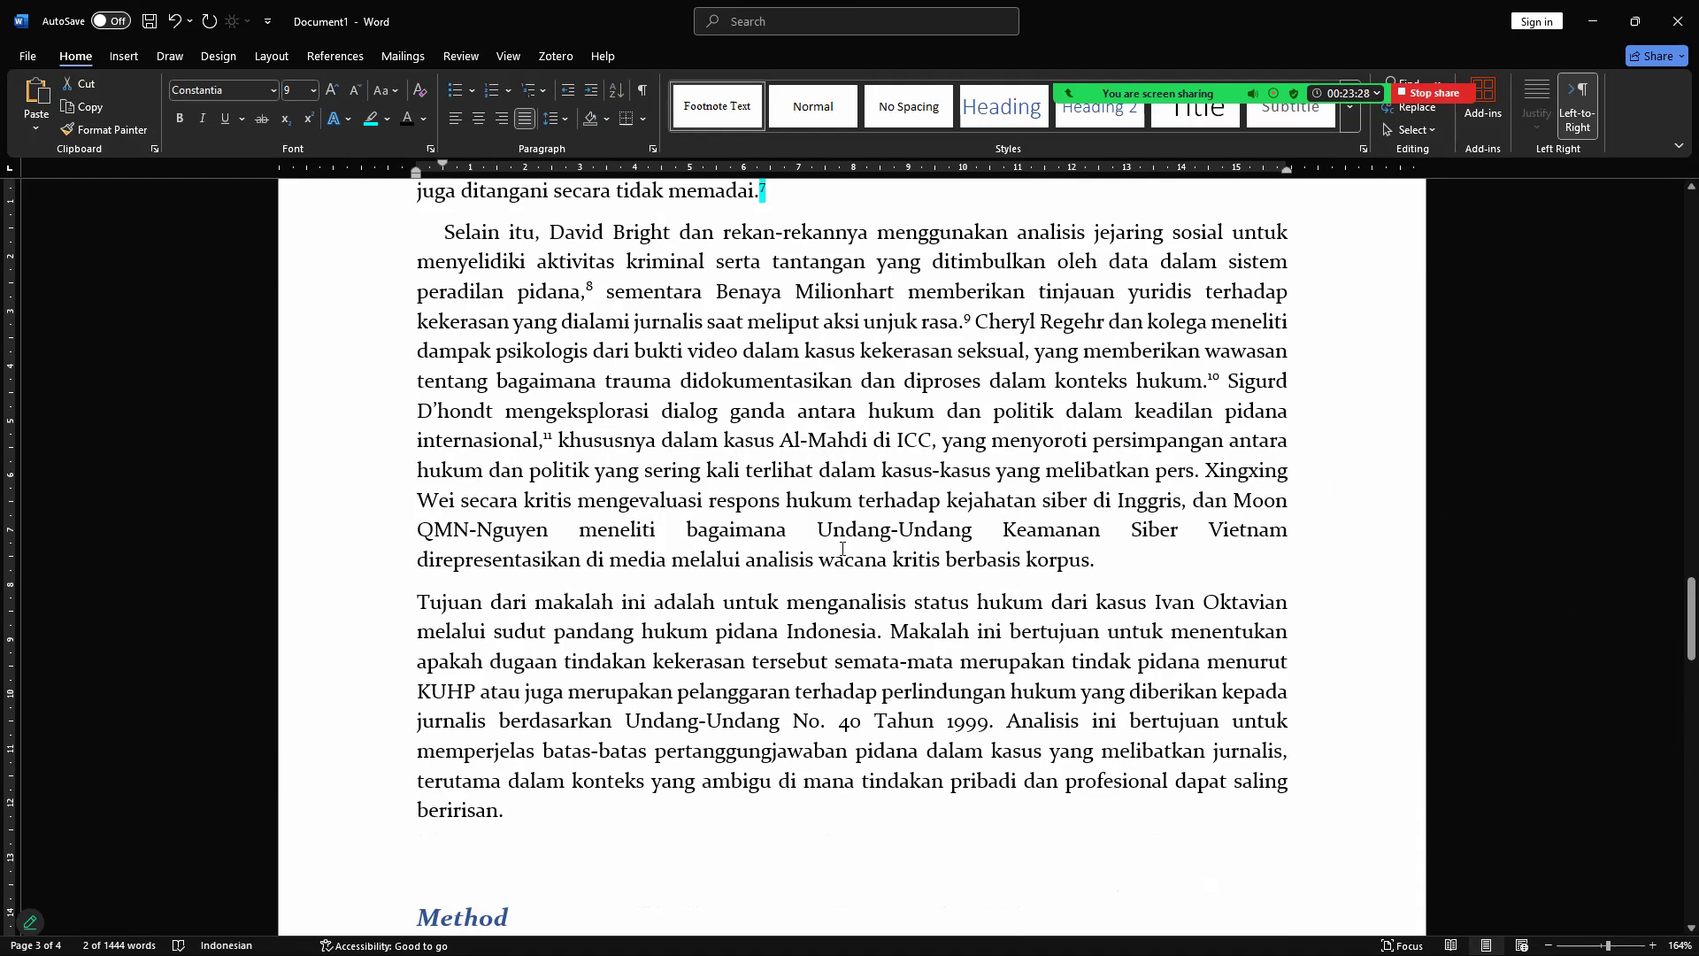
pyautogui.click(1184, 506)
pyautogui.write(', 1213')
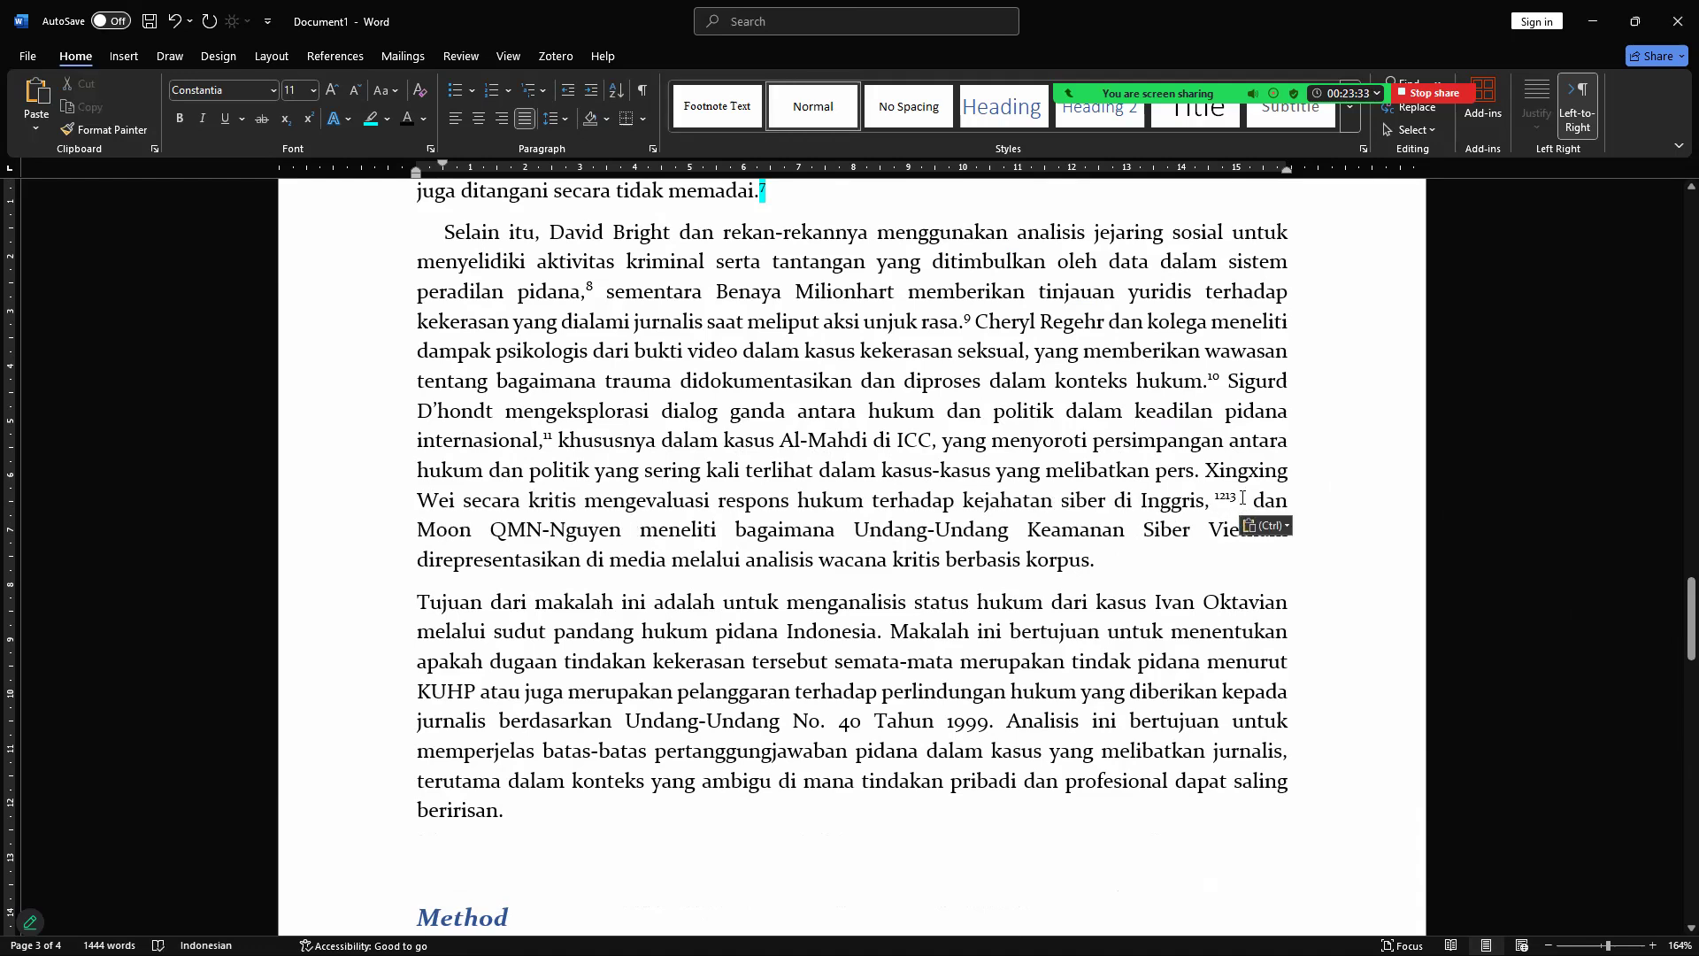
pyautogui.press('BackSpace')
pyautogui.press('BackSpace')
pyautogui.hotkey('ctrl', 'z')
pyautogui.hotkey('ctrl', 'z')
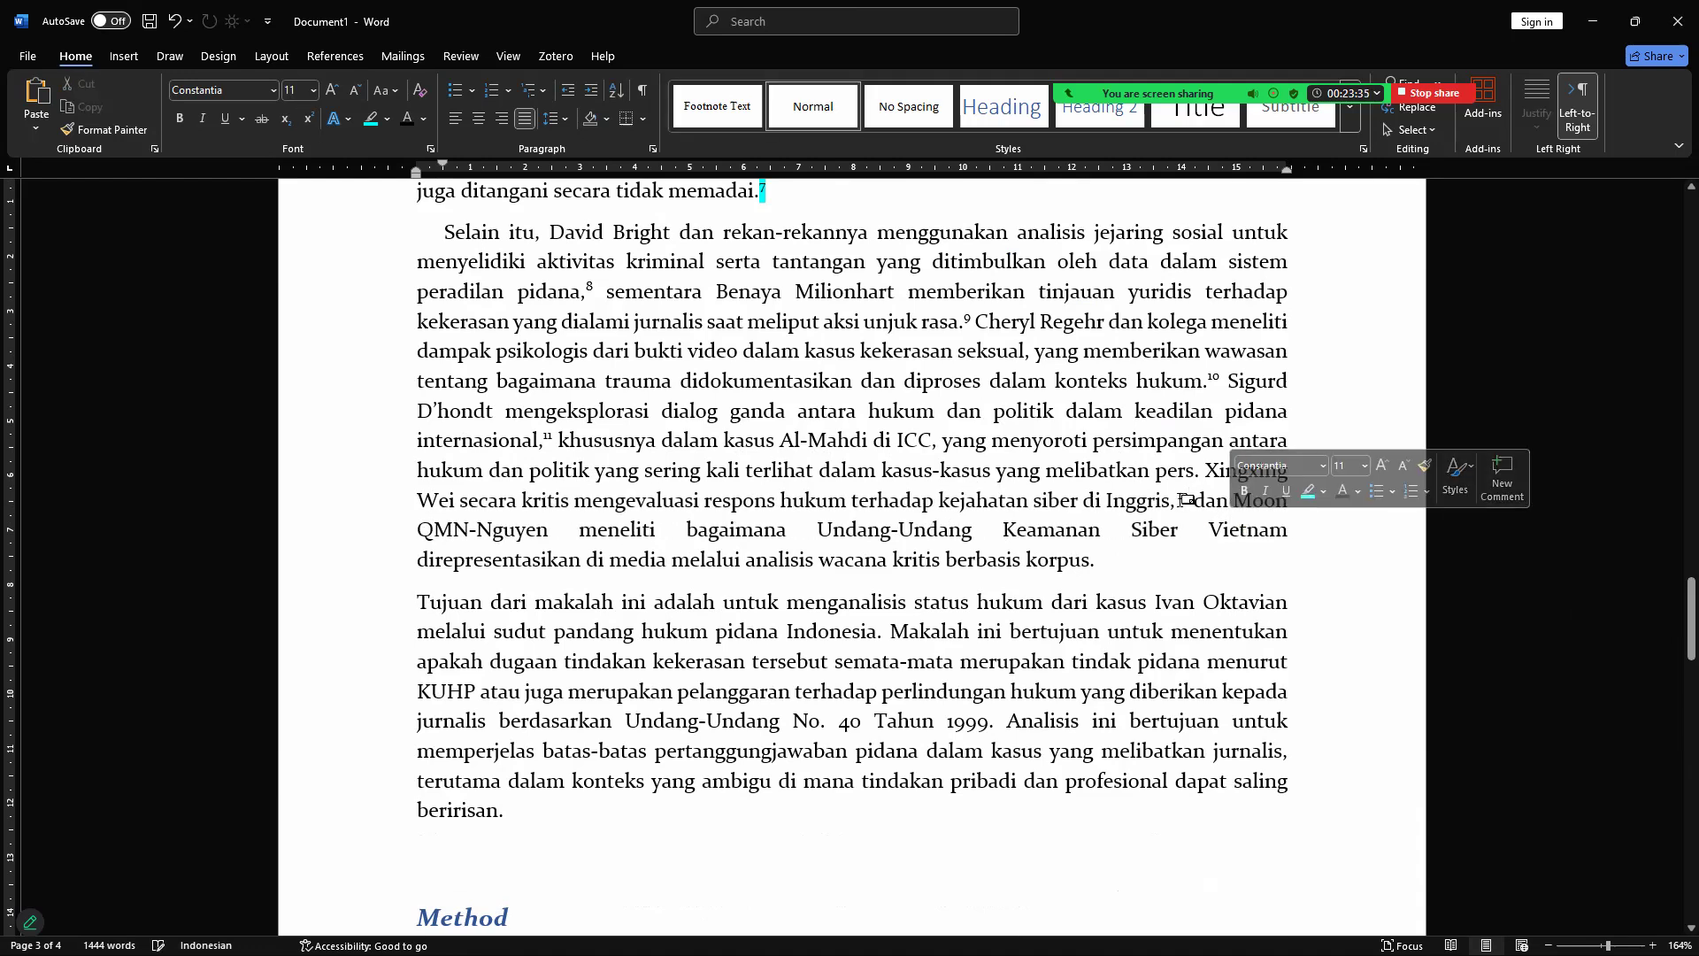
pyautogui.moveTo(1672, 614); pyautogui.dragTo(1677, 719)
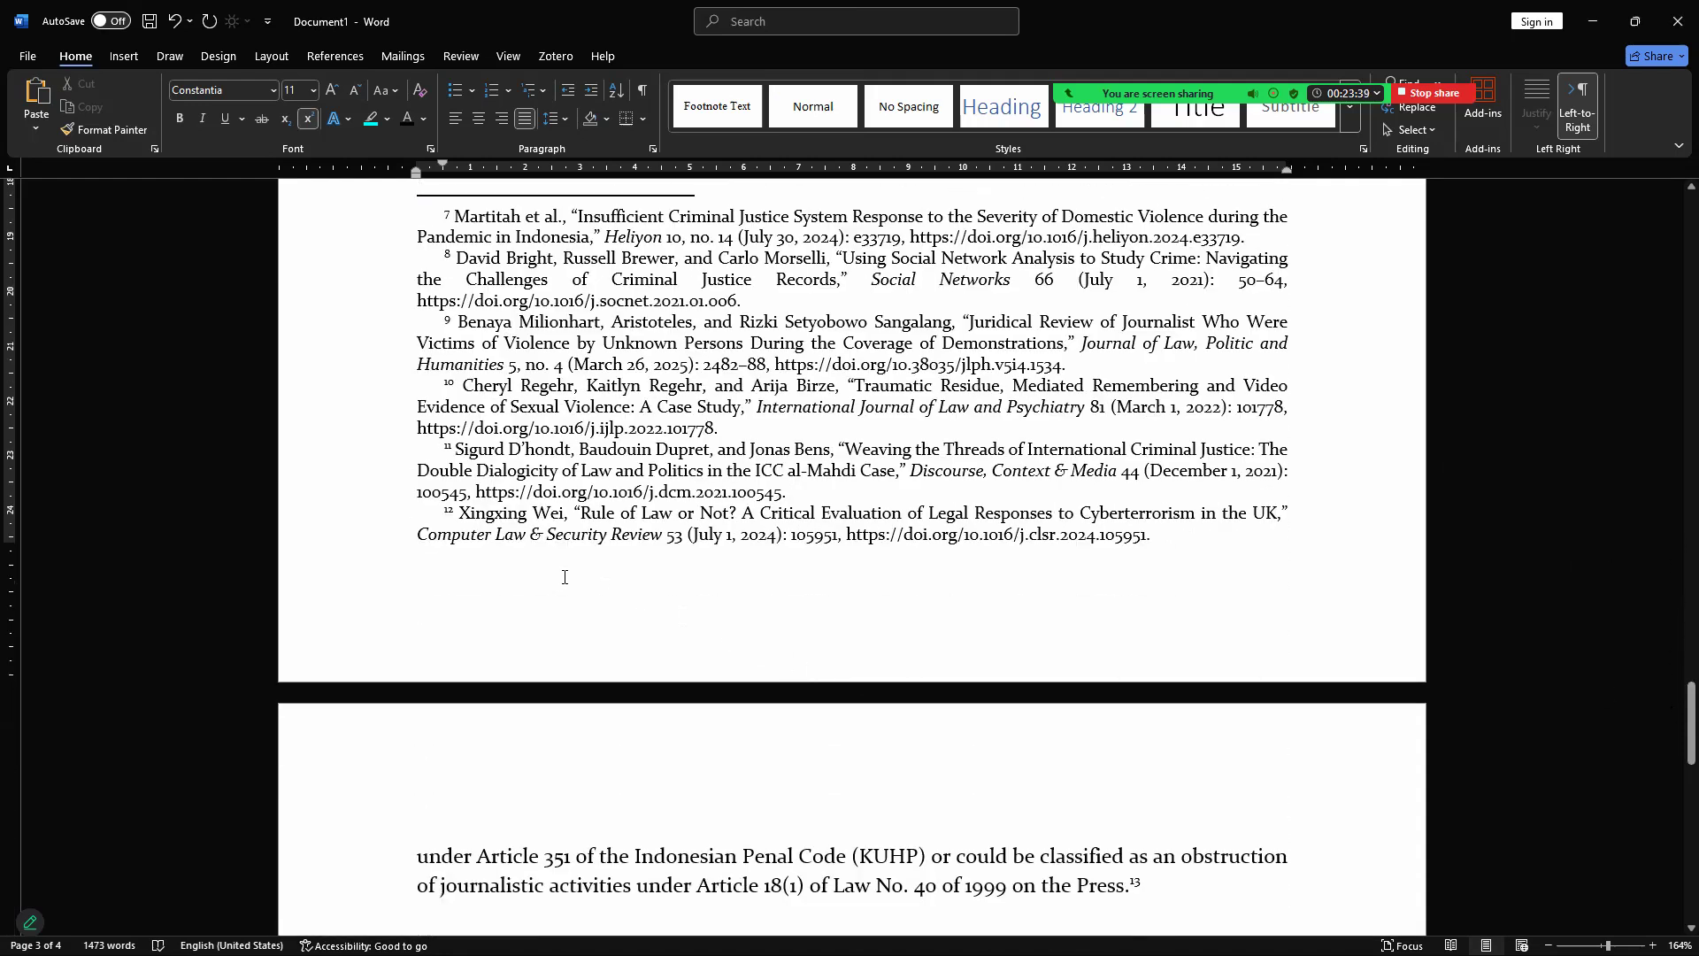
pyautogui.moveTo(469, 514); pyautogui.dragTo(563, 514)
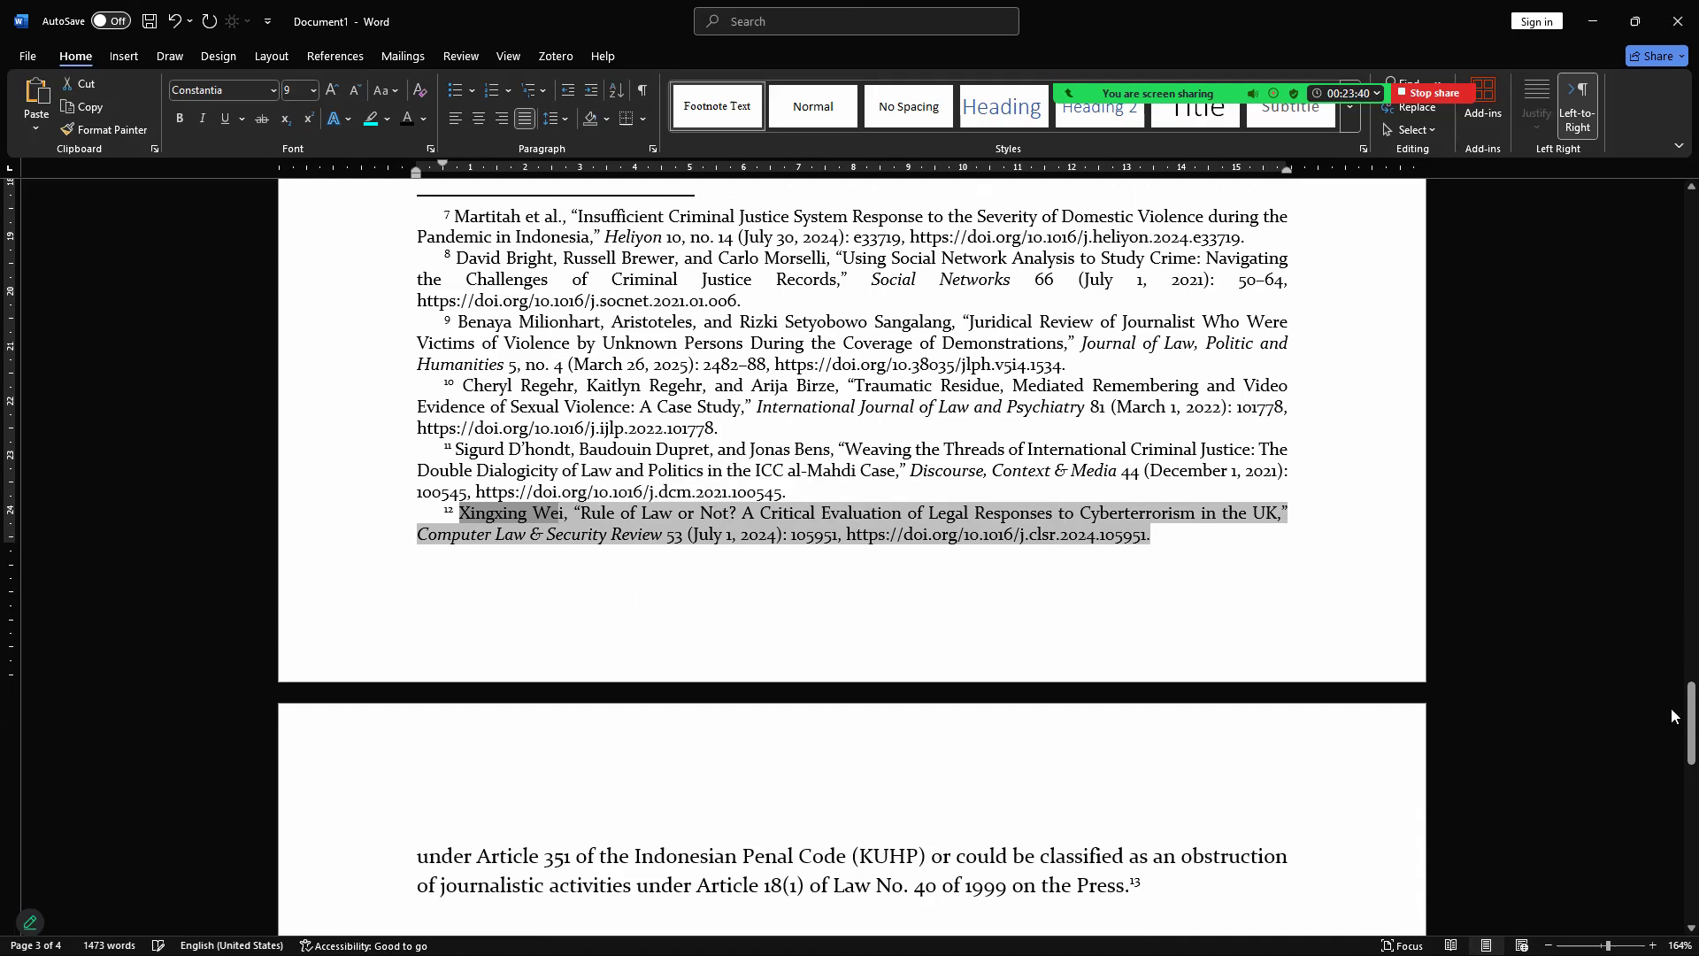
# Step: Insert the footnote 13 reference after "berbasis korpus." at the end of the "Selain itu" paragraph
pyautogui.moveTo(1670, 708); pyautogui.dragTo(1671, 655)
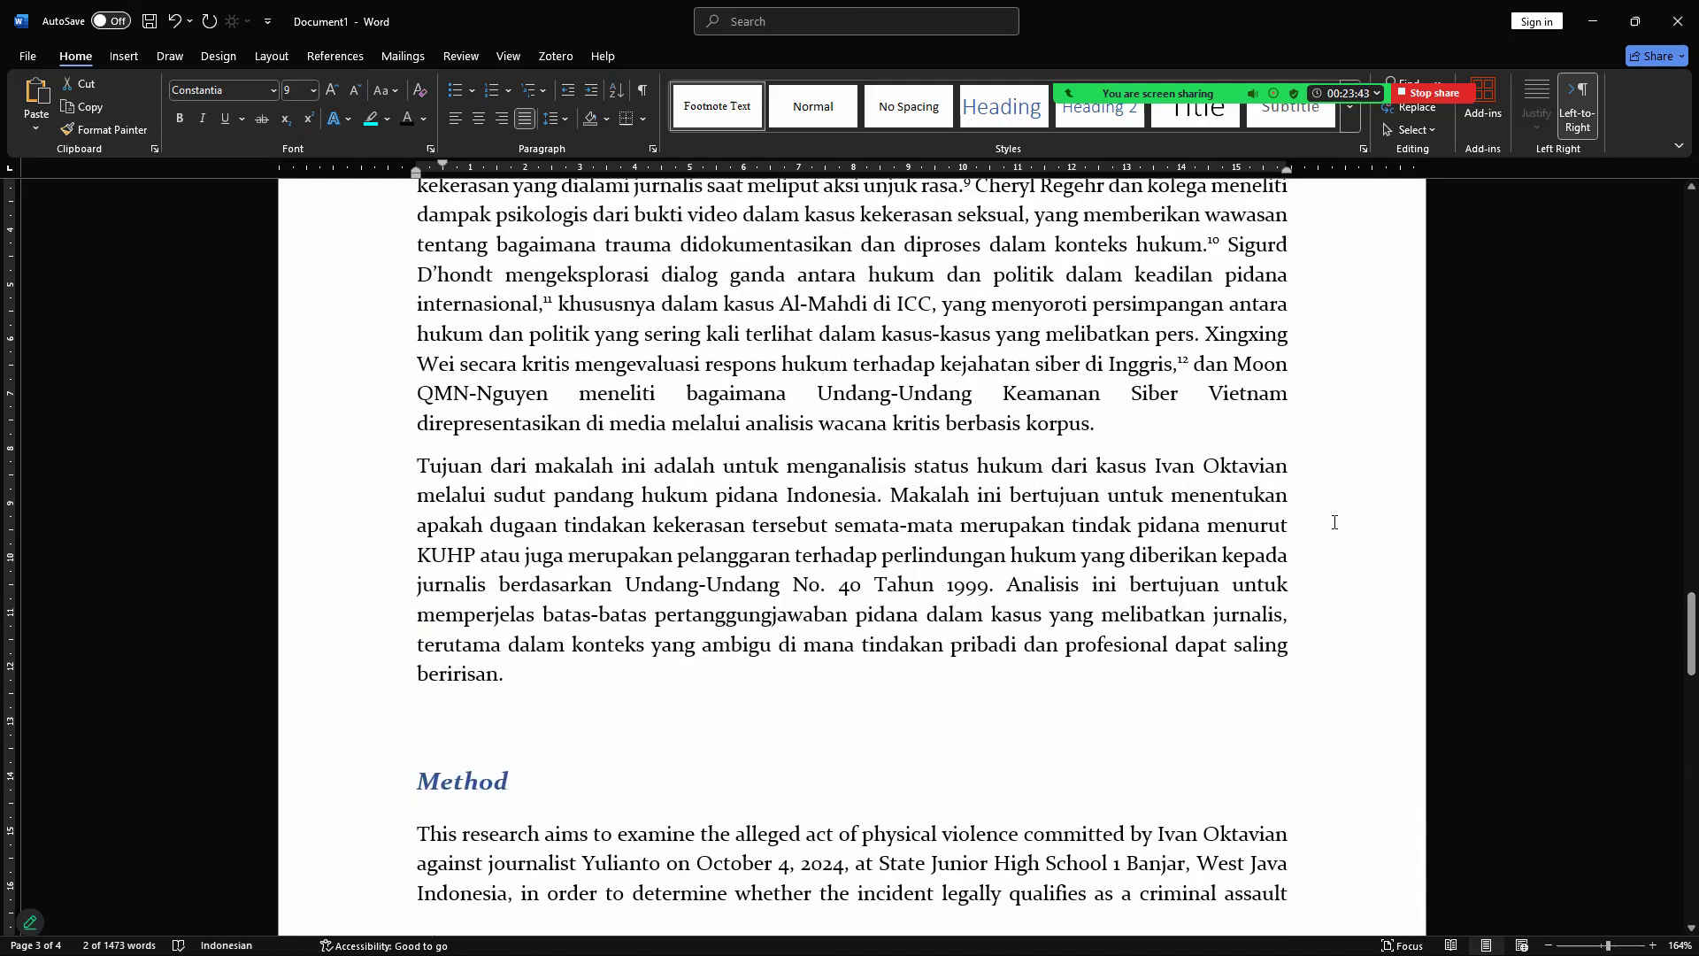
pyautogui.click(1129, 429)
pyautogui.write('13')
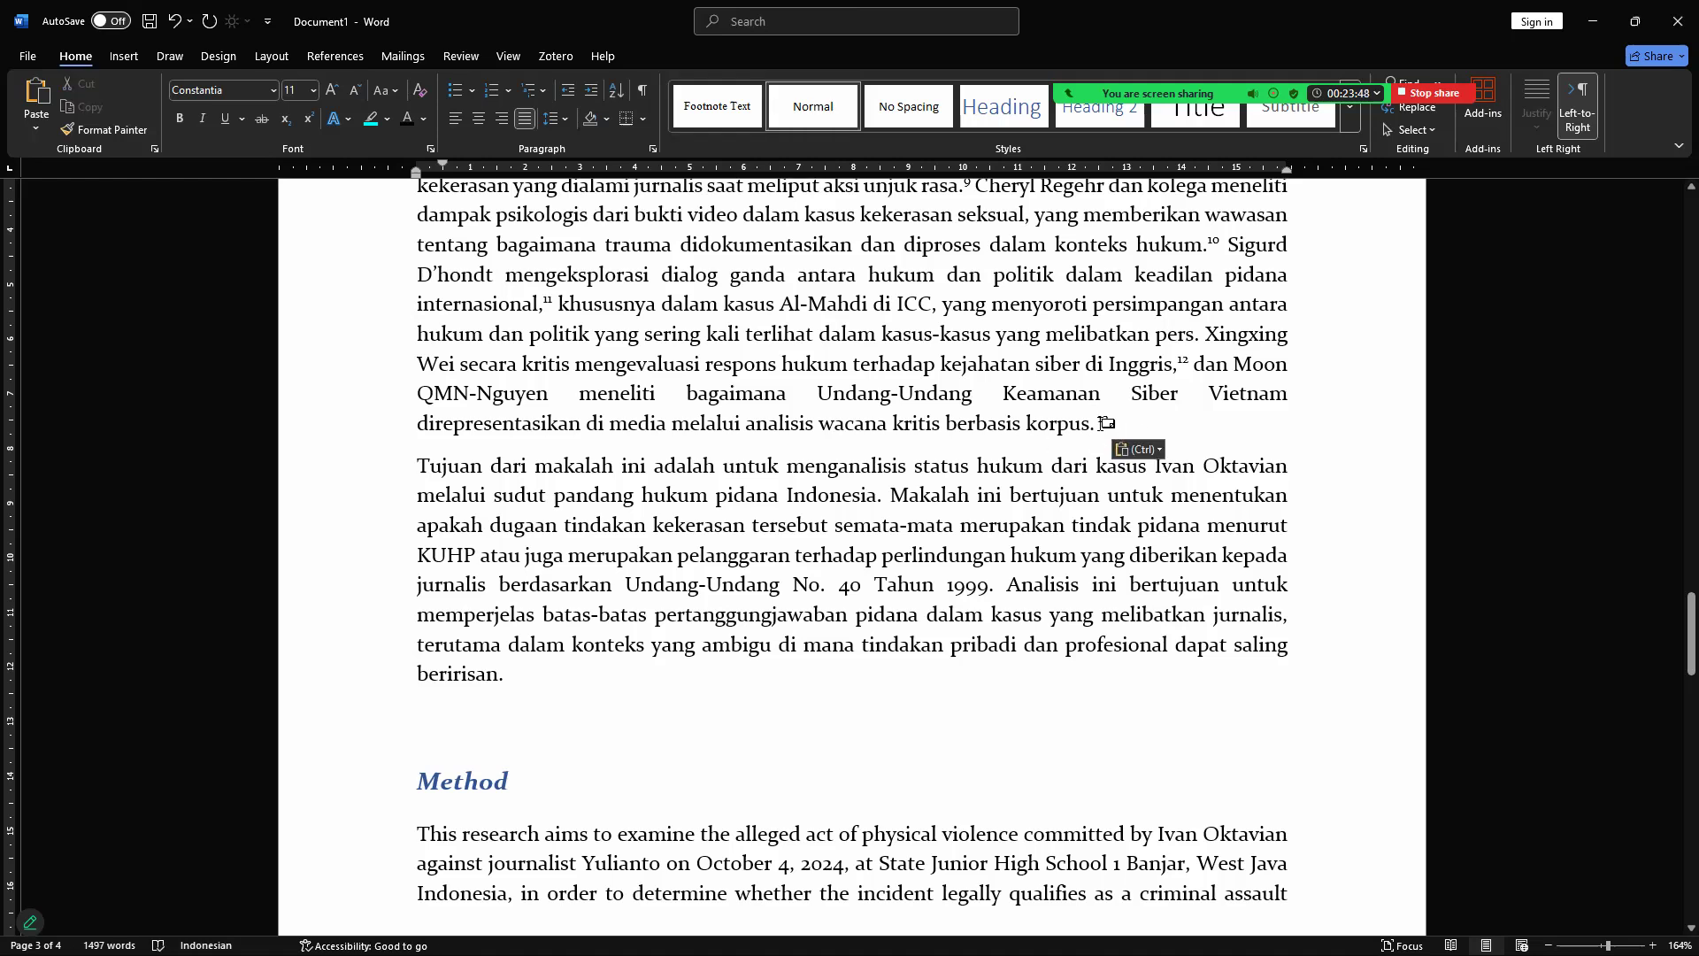
# Step: Give the "Tujuan dari makalah ini" paragraph a first-line indent and check the citation of footnote 13
pyautogui.click(419, 468)
pyautogui.press('BackSpace')
pyautogui.press('Return')
pyautogui.moveTo(1670, 639); pyautogui.dragTo(1679, 722)
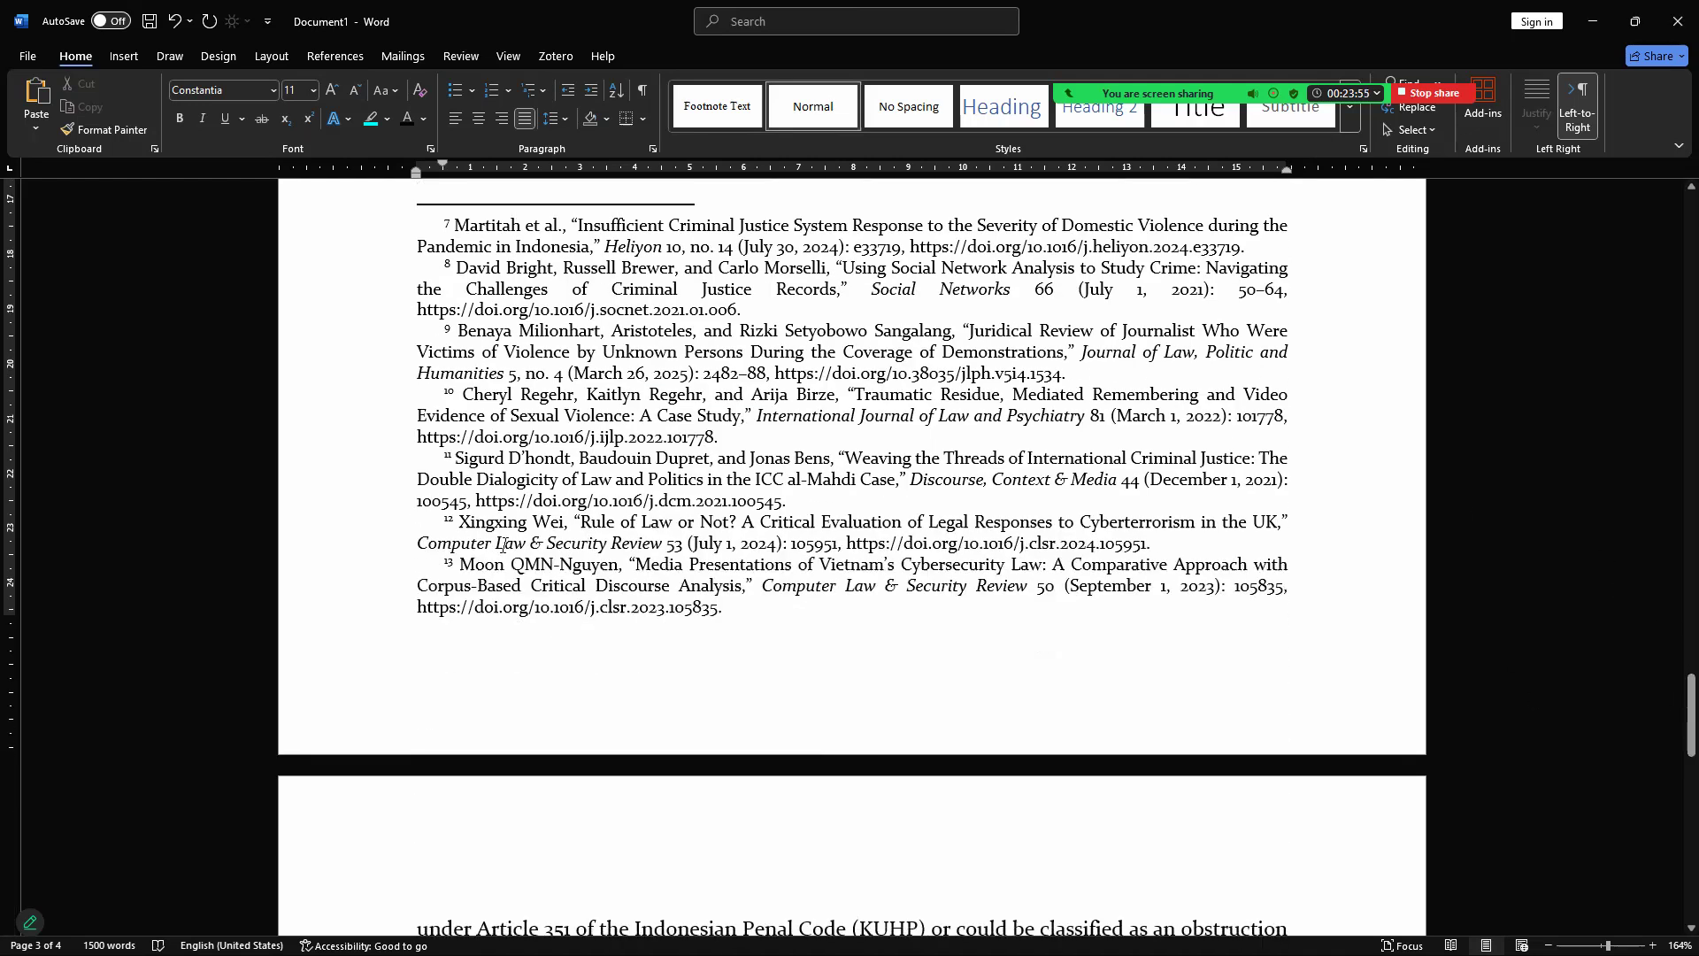
pyautogui.tripleClick(568, 569)
# Step: Delete the empty line between the "Tujuan dari makalah ini" paragraph and the Method heading
pyautogui.moveTo(1675, 721); pyautogui.dragTo(1672, 664)
pyautogui.click(515, 527)
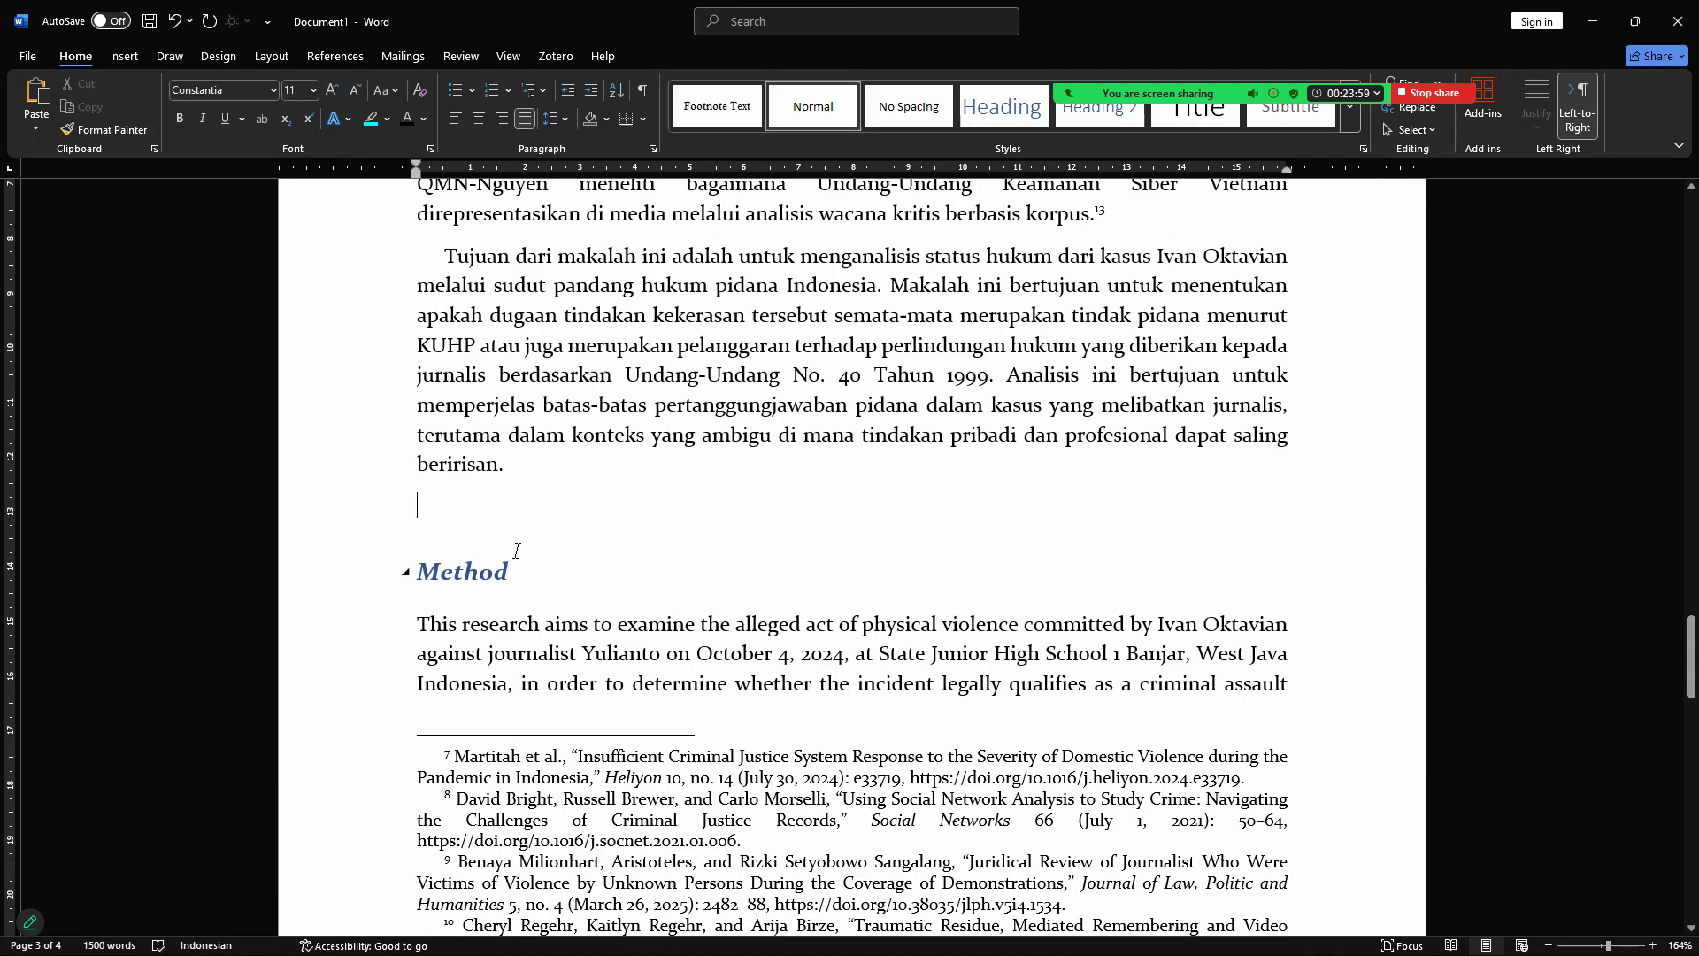
pyautogui.press('Delete')
# Step: Copy the English Method section from its heading through the end of its paragraph on the last page
pyautogui.moveTo(1670, 648); pyautogui.dragTo(1671, 759)
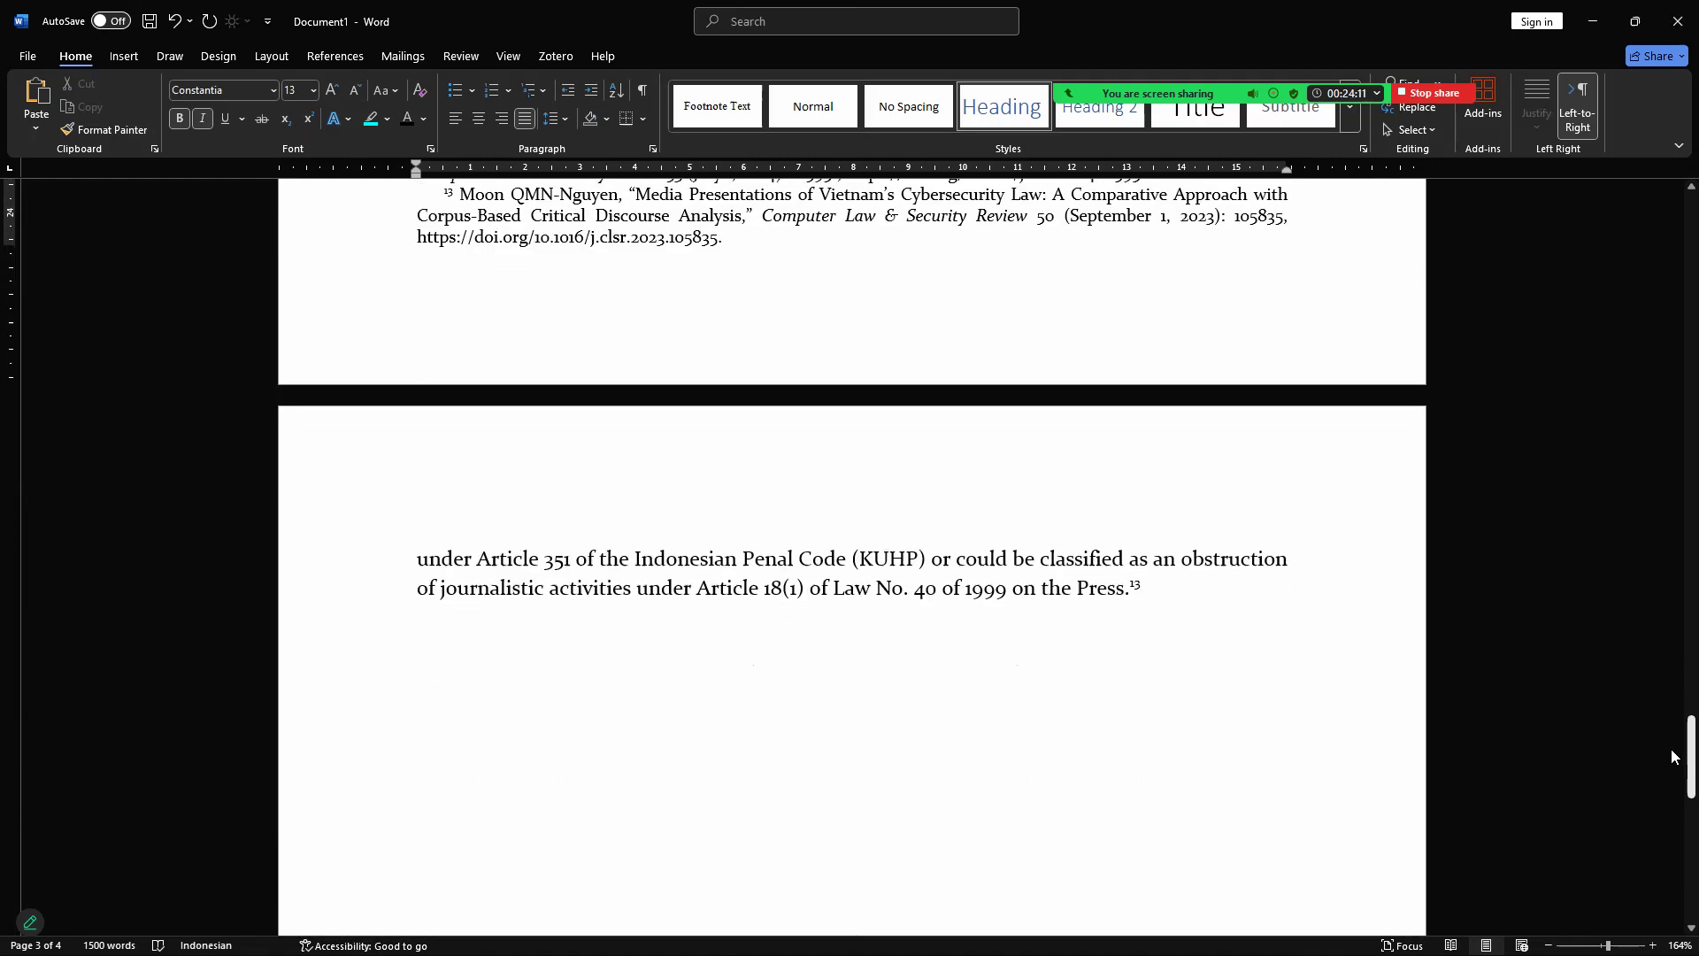
pyautogui.moveTo(1142, 580); pyautogui.dragTo(1133, 581)
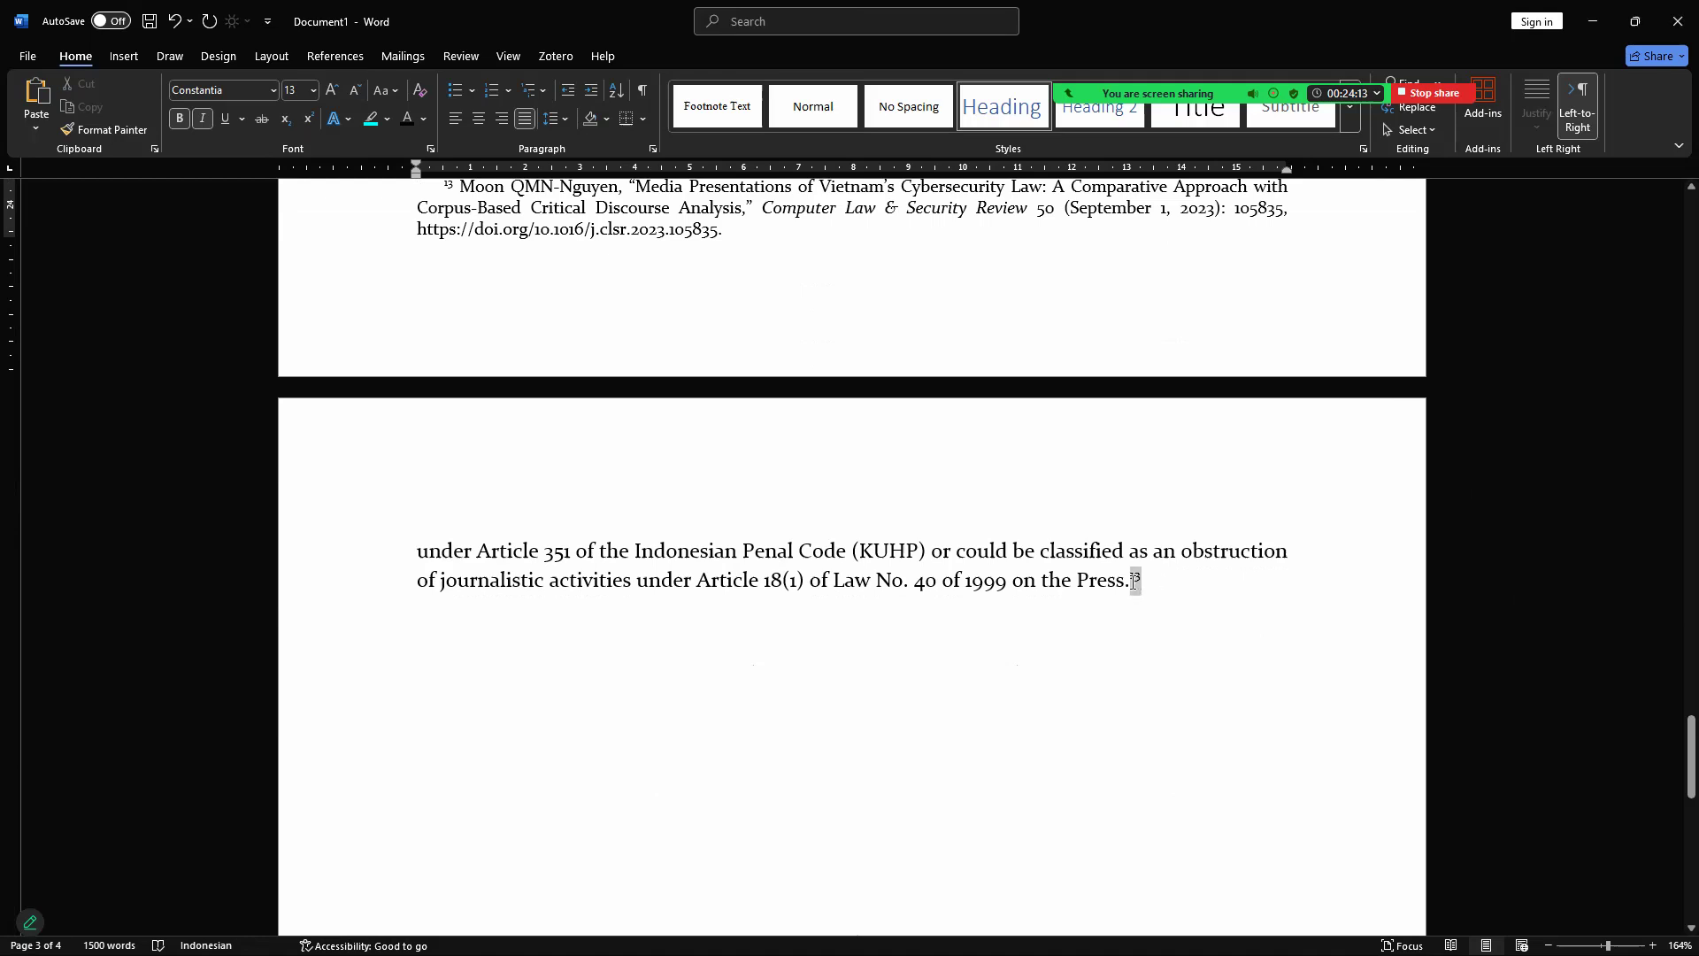
pyautogui.click(1061, 581)
pyautogui.moveTo(1671, 770); pyautogui.dragTo(1671, 702)
pyautogui.click(591, 383)
pyautogui.moveTo(400, 310); pyautogui.dragTo(1148, 891)
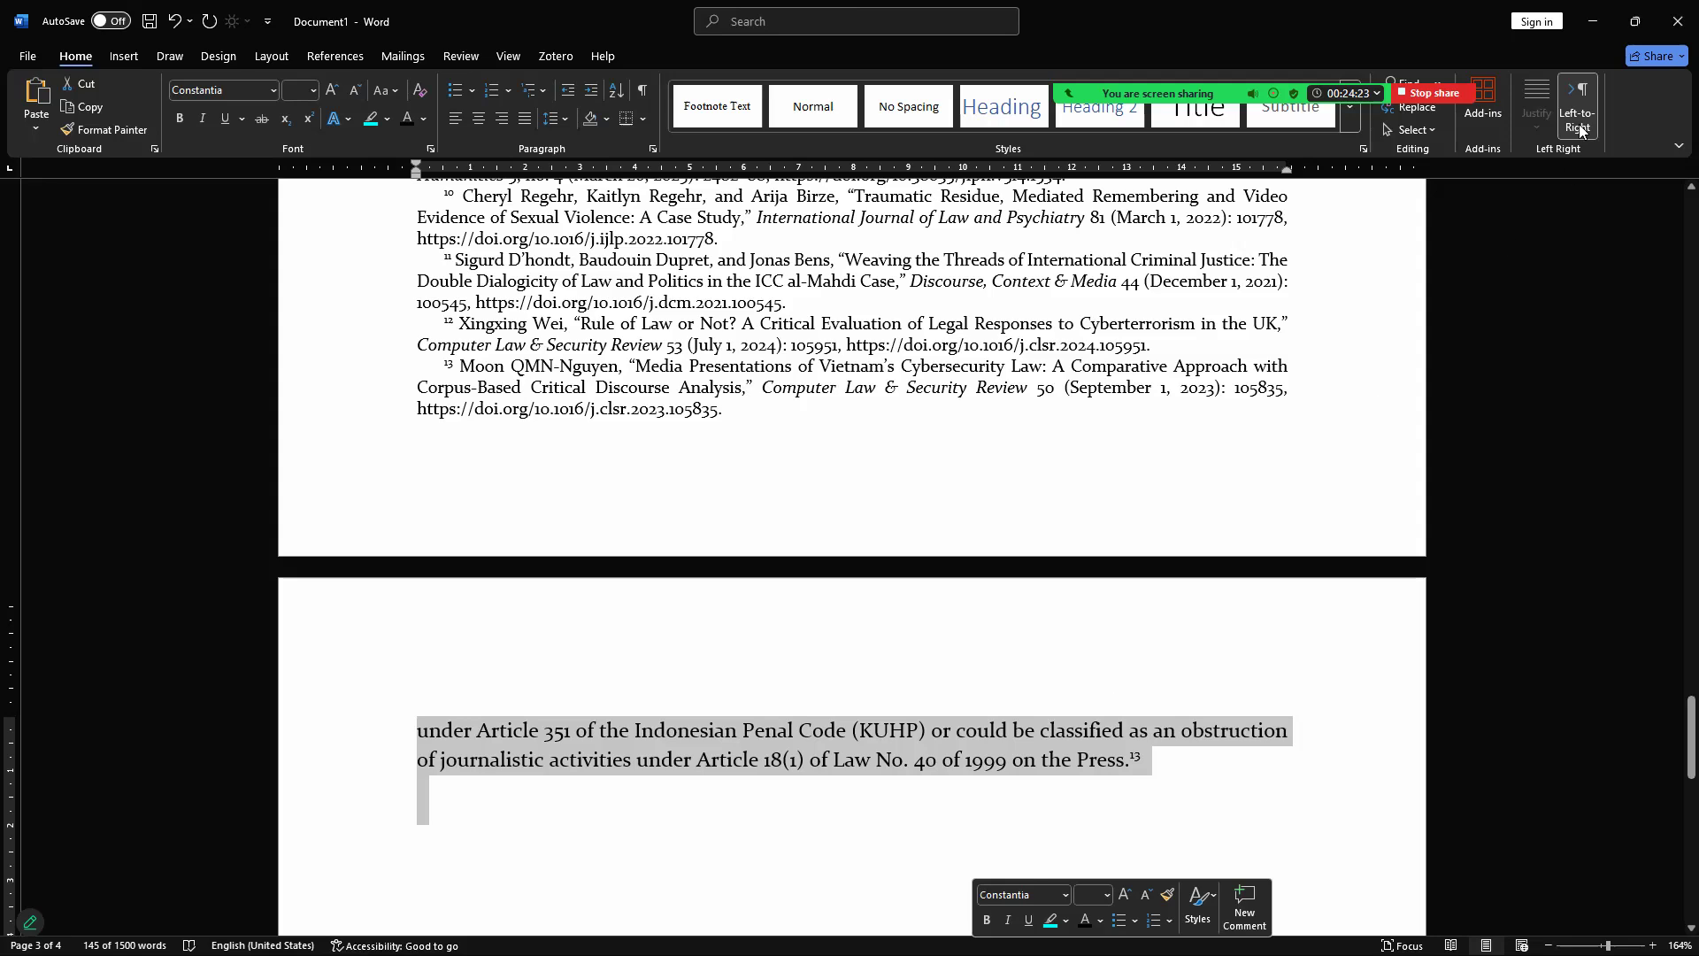
# Step: Switch to ChatGPT in Chrome and submit the copied Method section for translation into Indonesian
pyautogui.click(1593, 19)
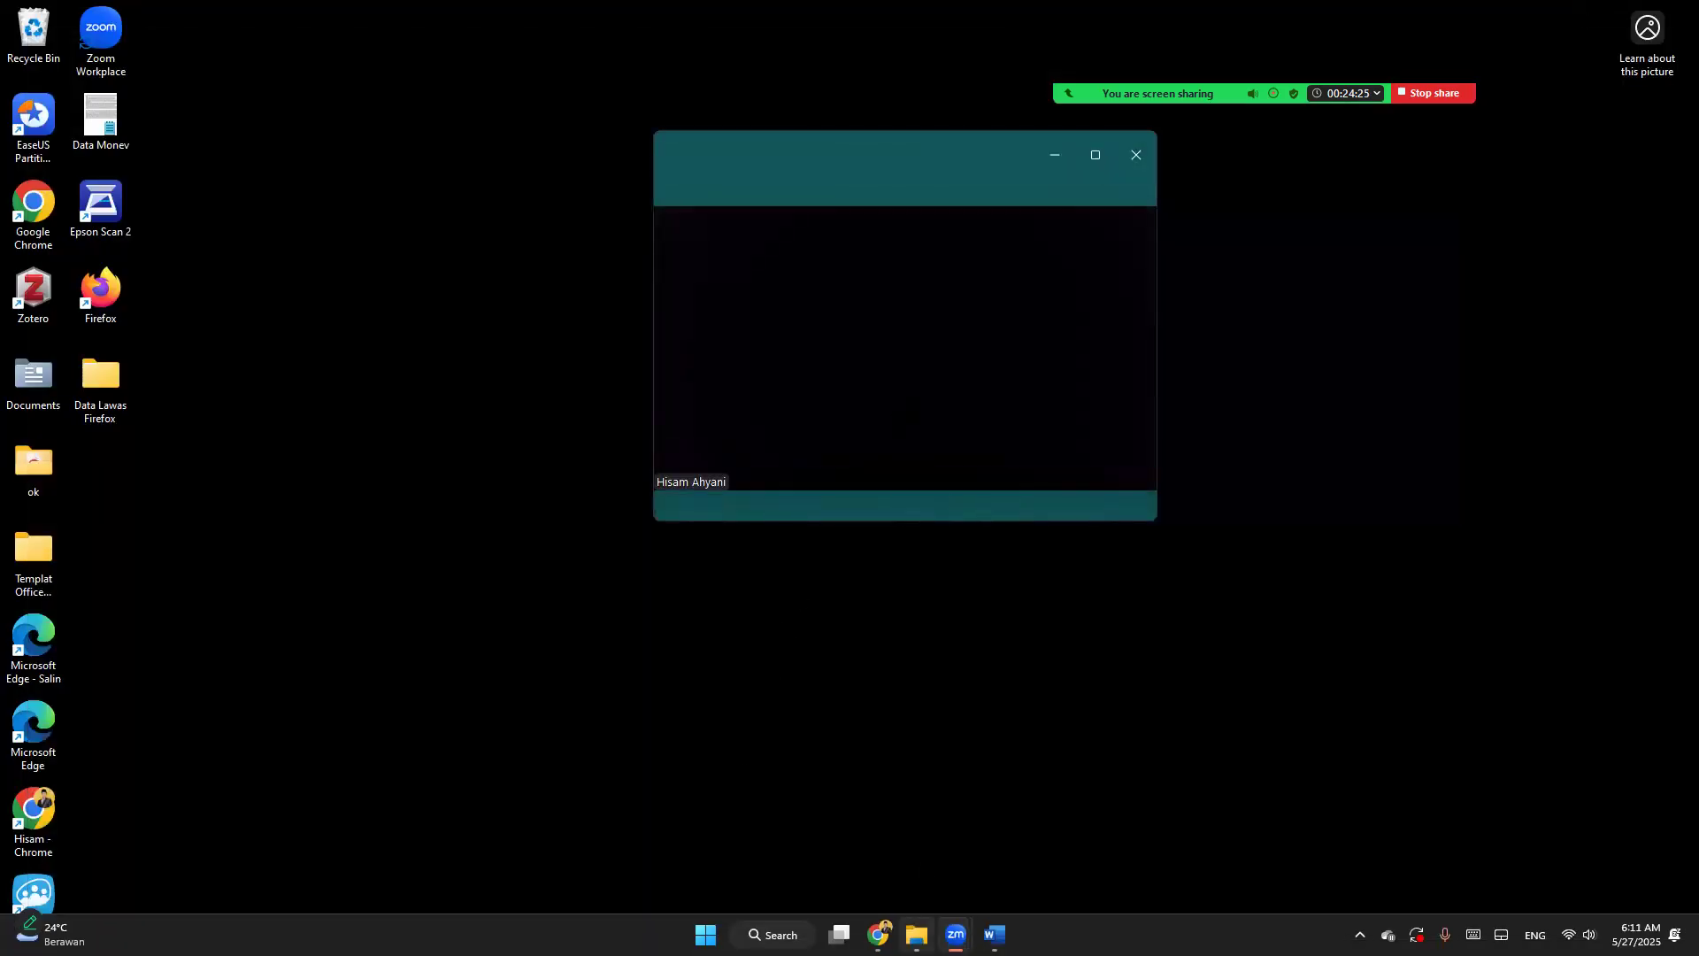
pyautogui.click(878, 936)
pyautogui.hotkey('ctrl', 'v')
pyautogui.press('Return')
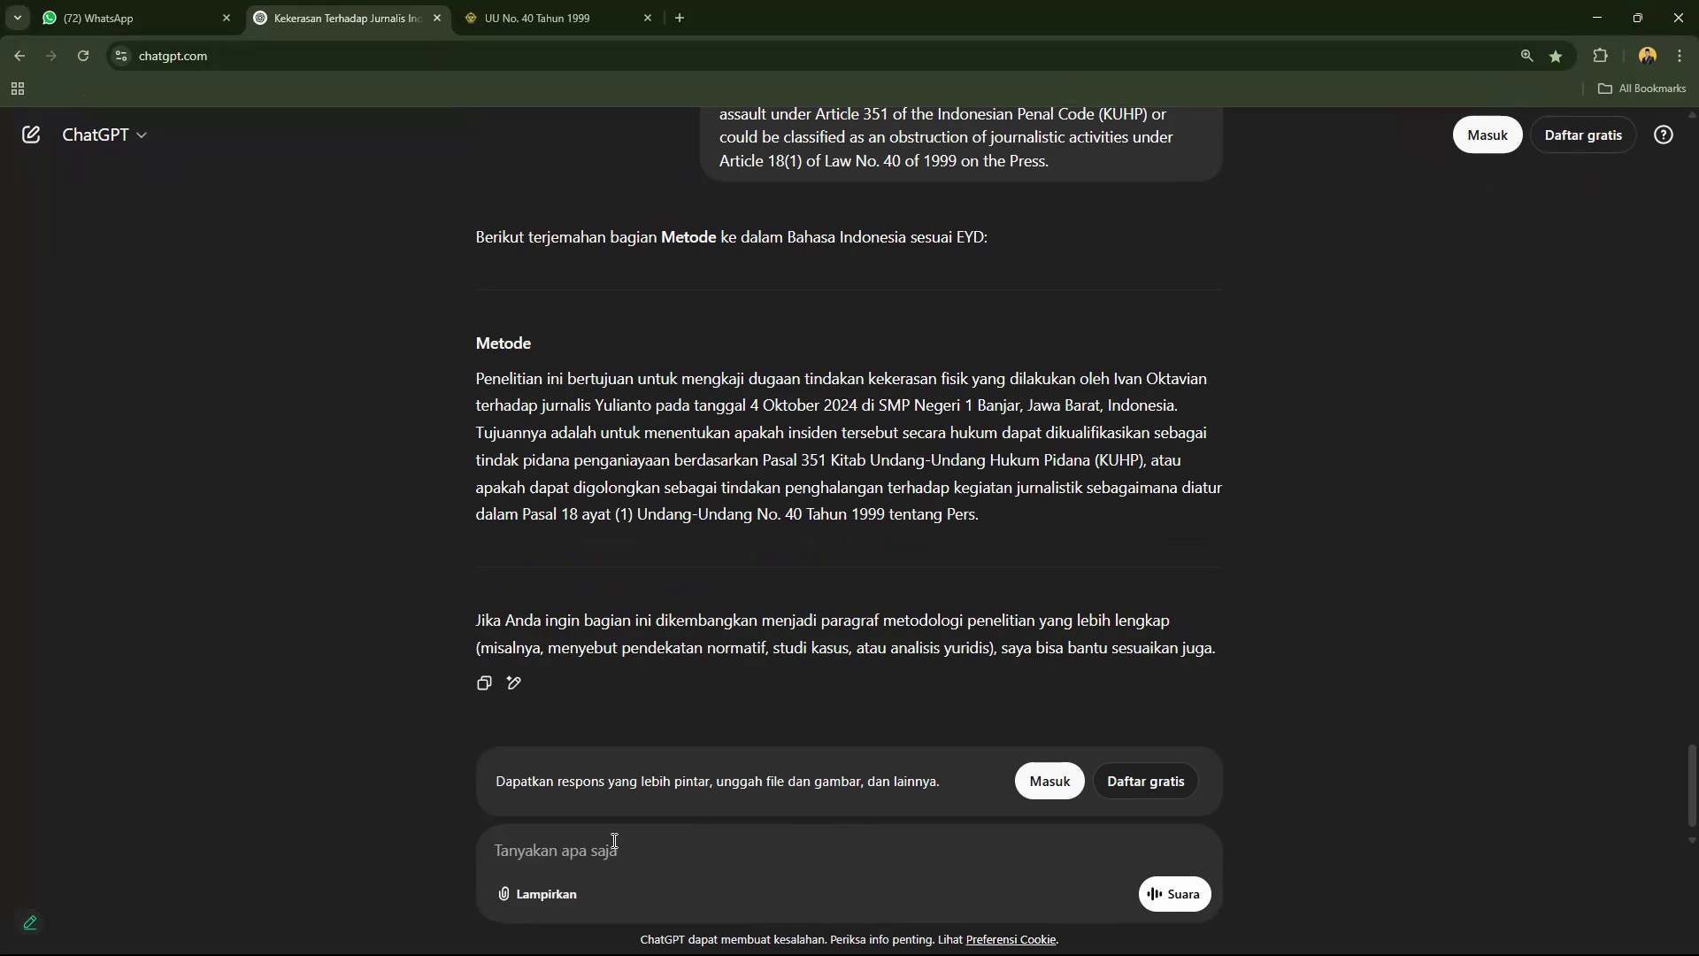
# Step: Copy the translated paragraph under "Metode" from ChatGPT's reply
pyautogui.tripleClick(593, 460)
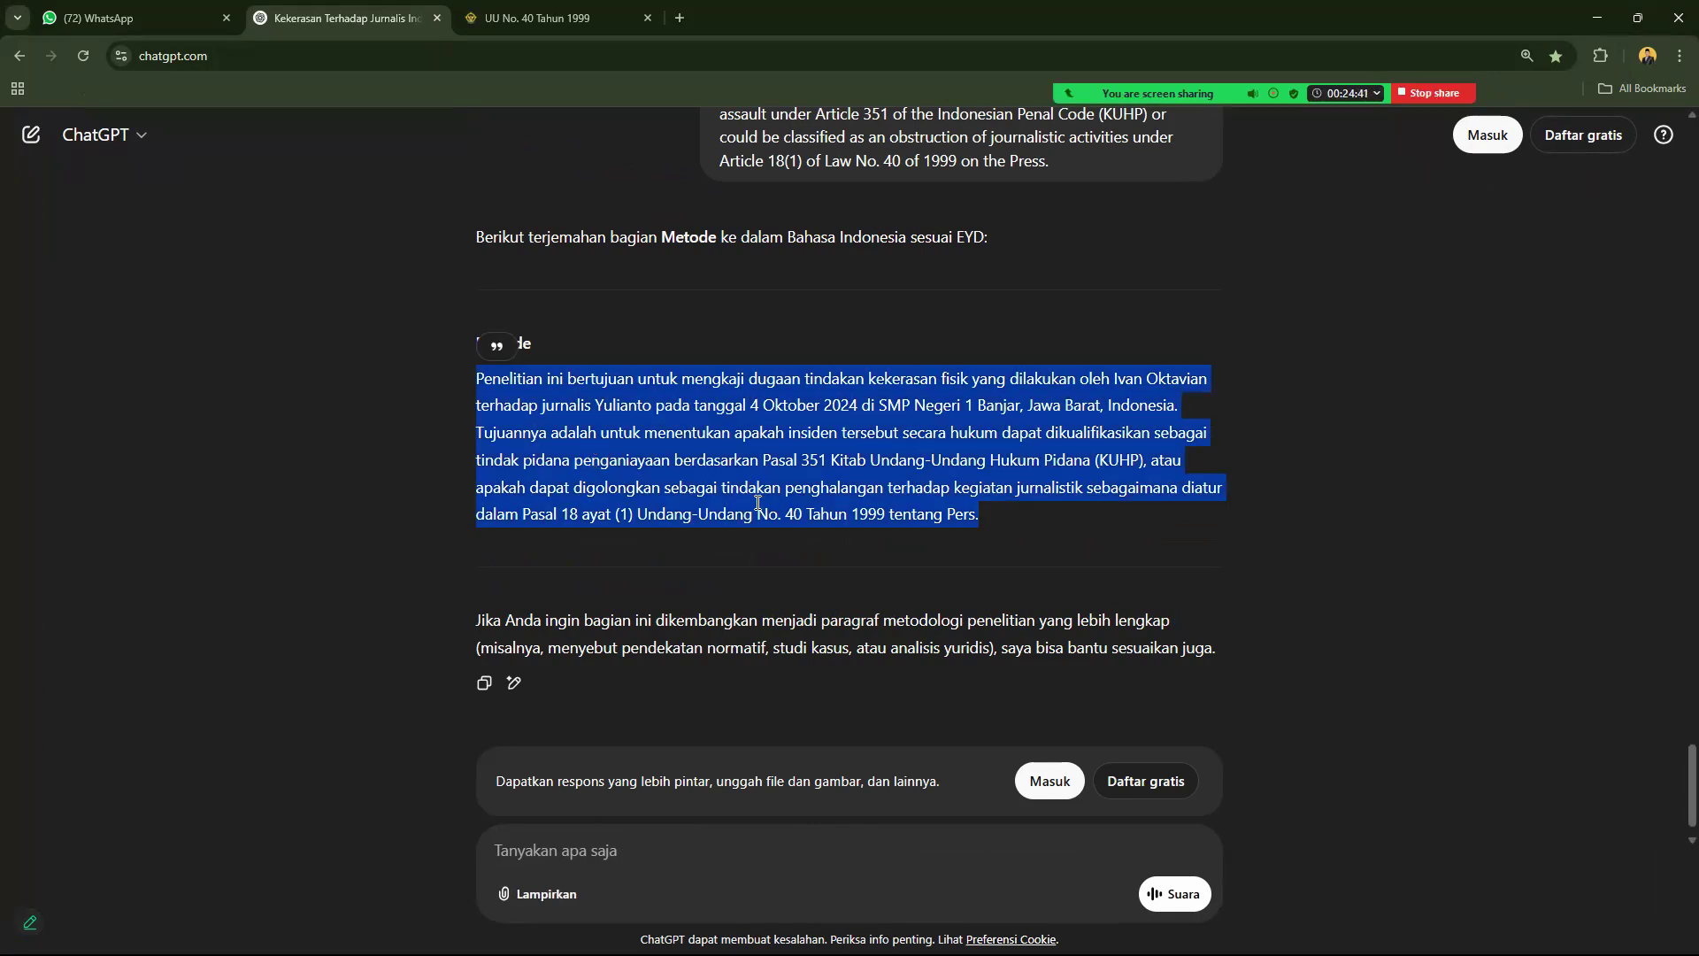
pyautogui.rightClick(816, 414)
pyautogui.click(858, 435)
# Step: Switch to Word and paste the Indonesian translation in front of the English paragraph under the Method heading
pyautogui.click(1597, 17)
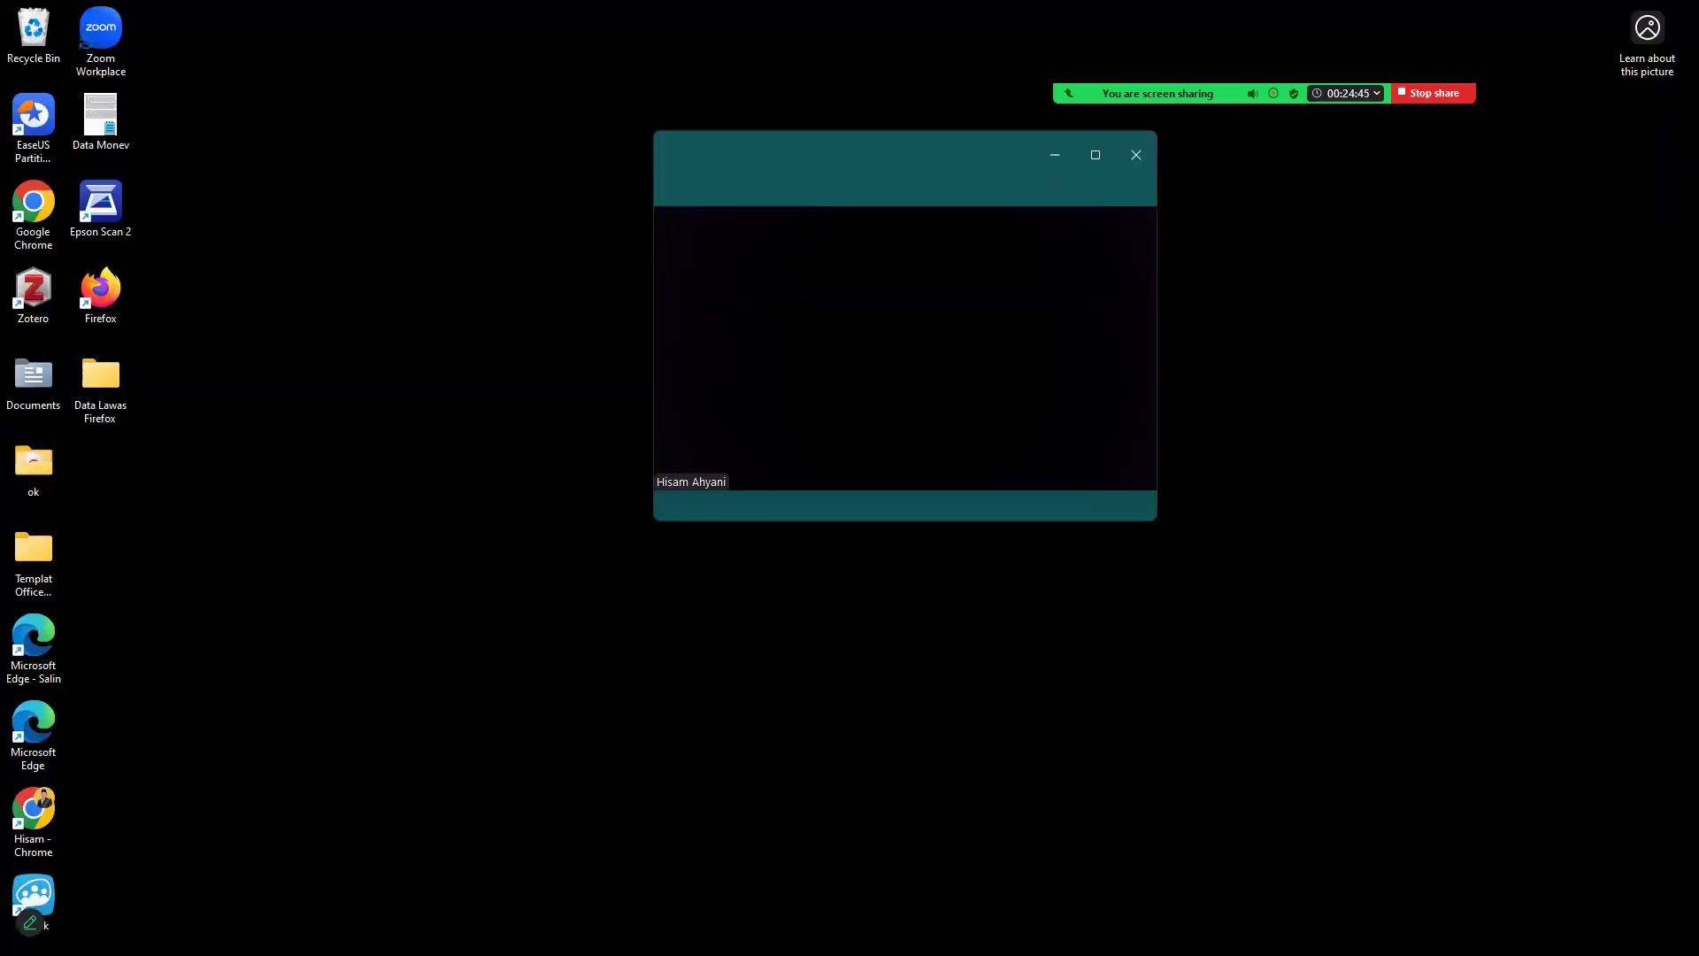
pyautogui.click(995, 935)
pyautogui.scroll(3, 969, 659)
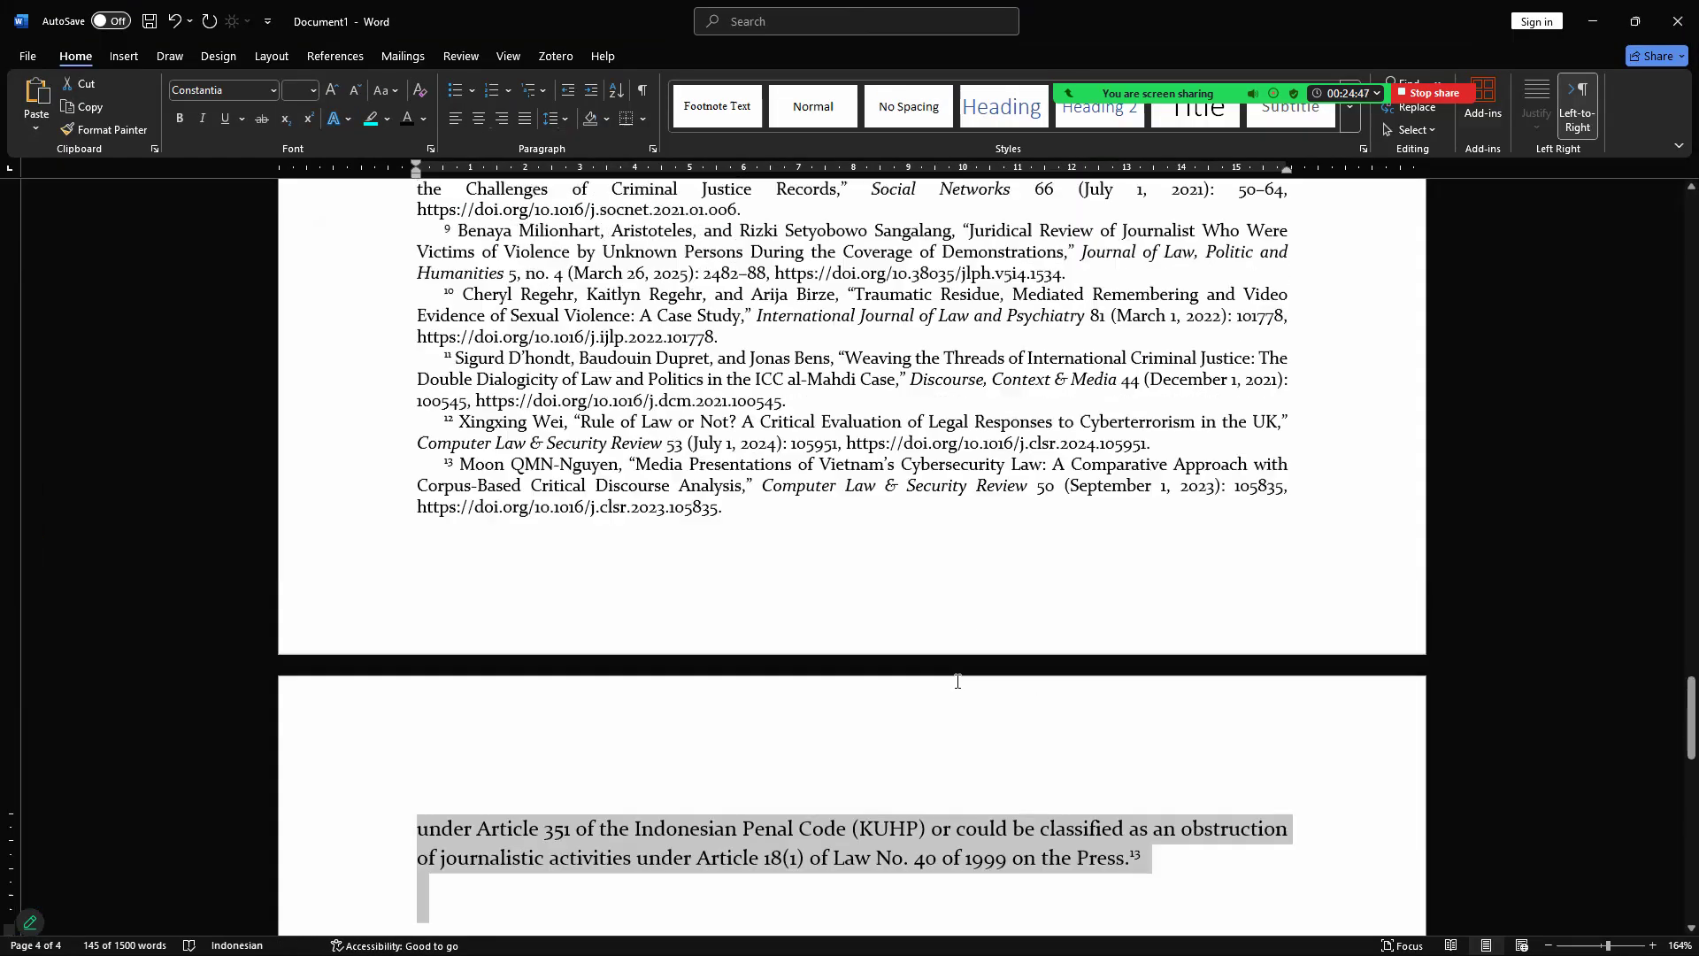
pyautogui.scroll(5, 959, 680)
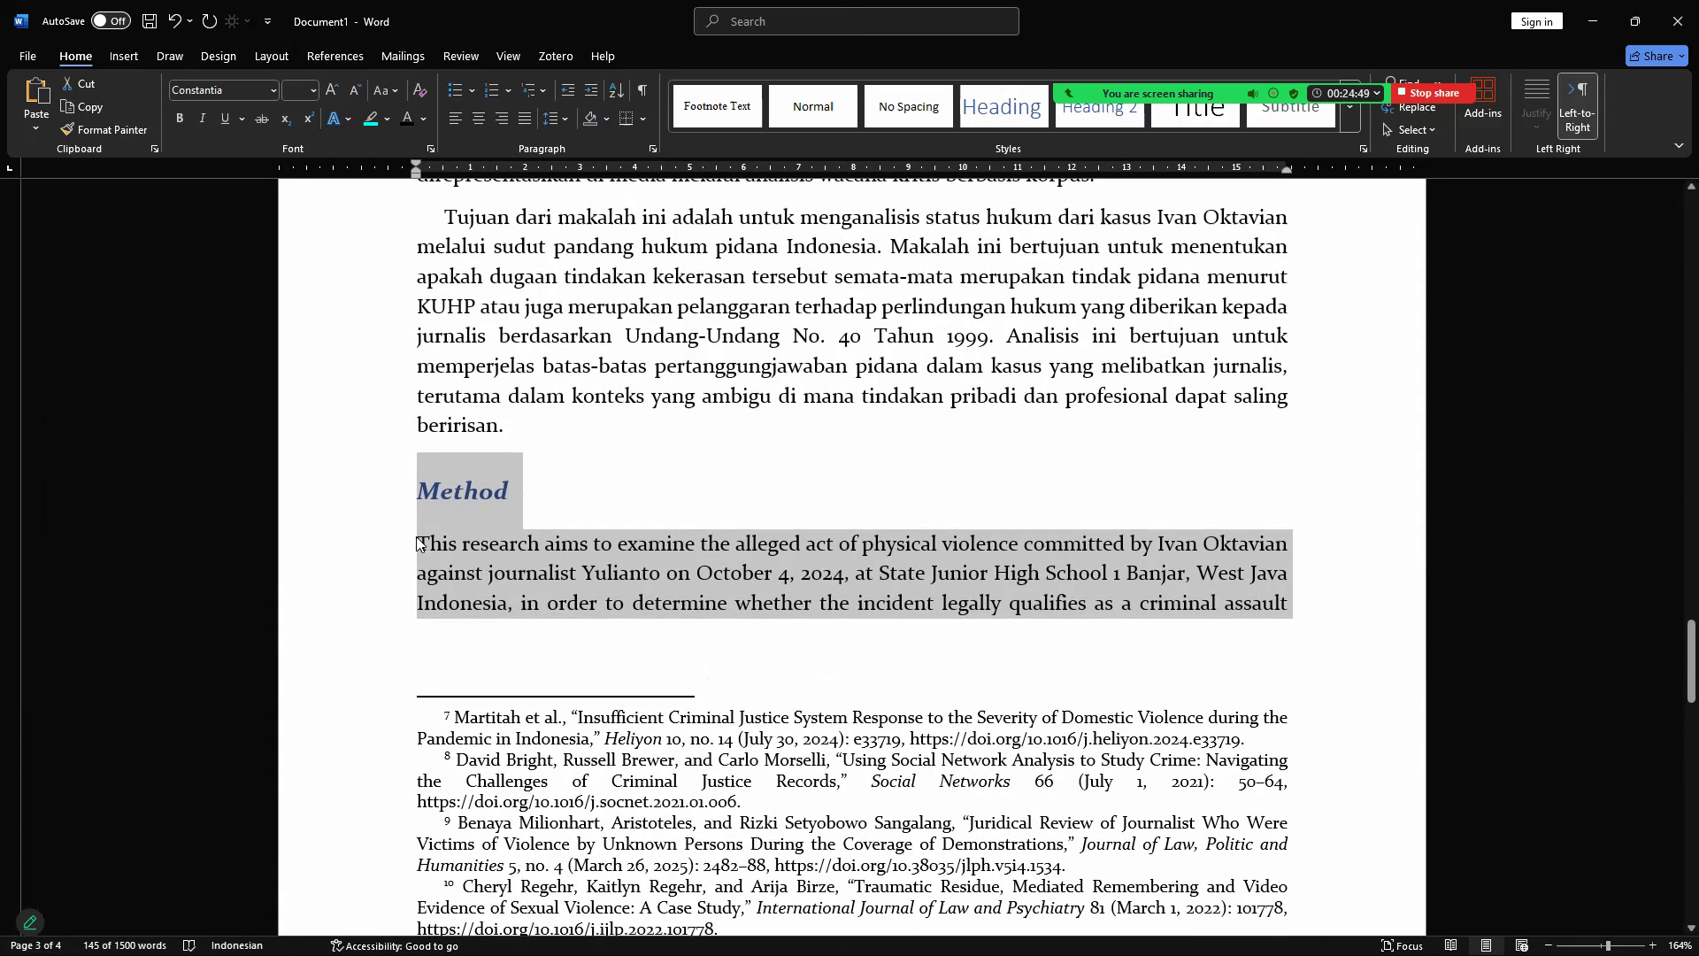
pyautogui.click(420, 542)
pyautogui.hotkey('ctrl', 'v')
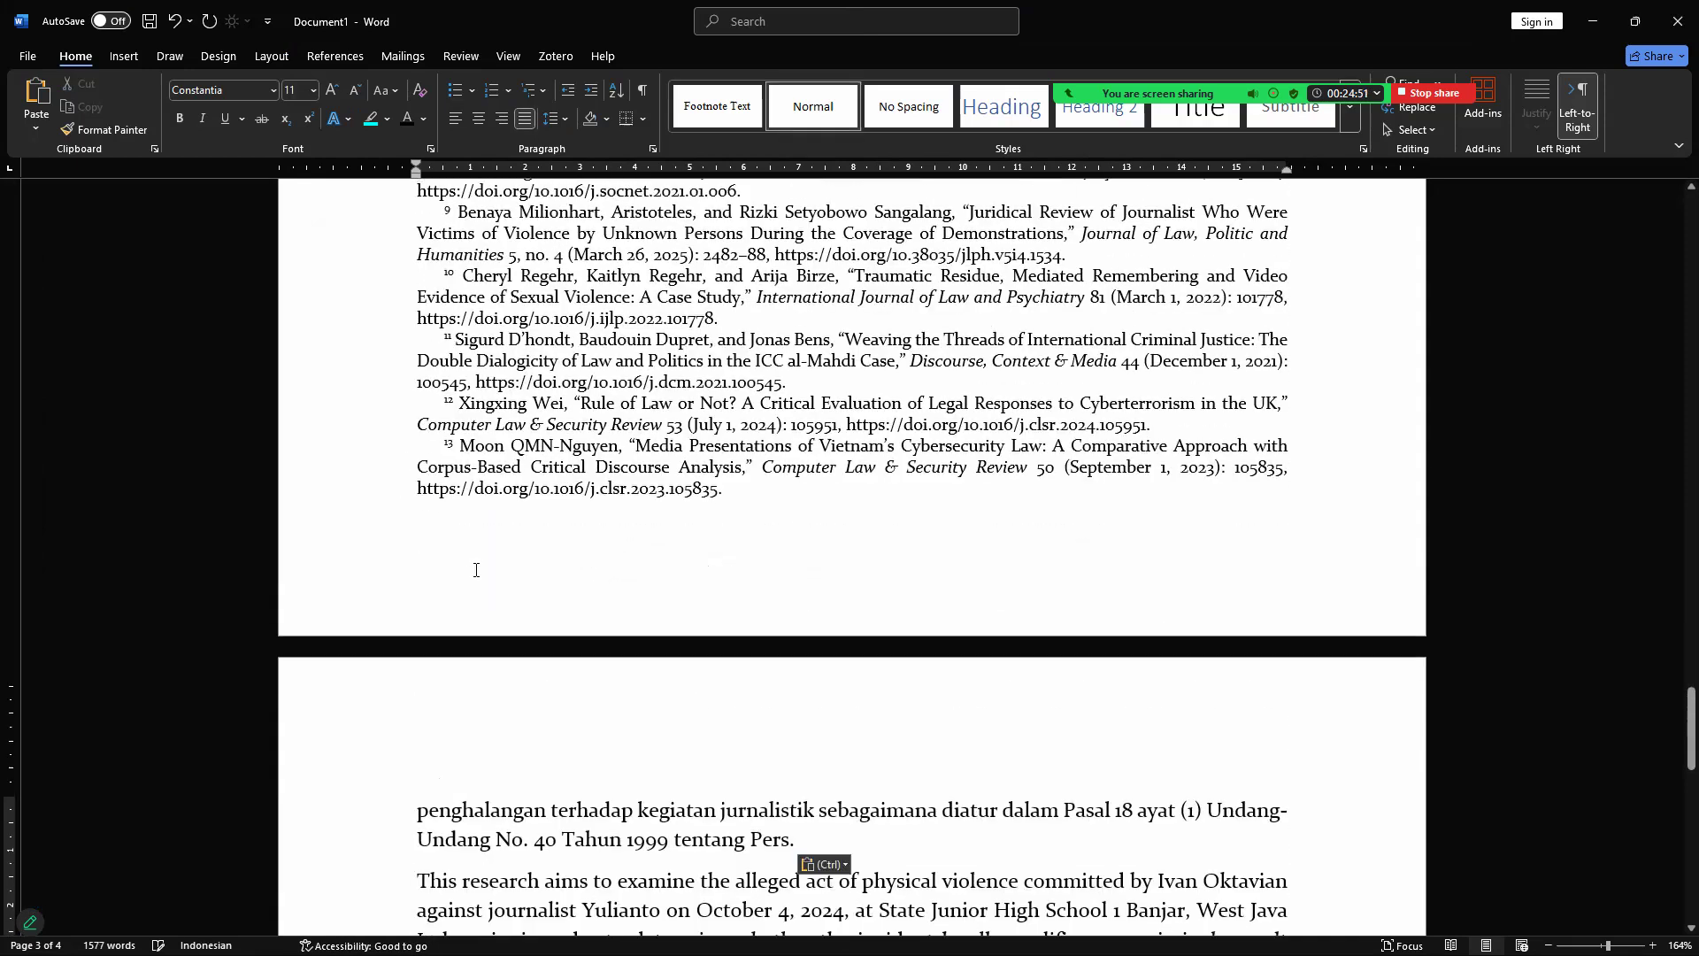
# Step: Delete the English Method paragraph, leaving its footnote reference directly after "tentang Pers." in the Indonesian paragraph
pyautogui.moveTo(1671, 743); pyautogui.dragTo(1671, 781)
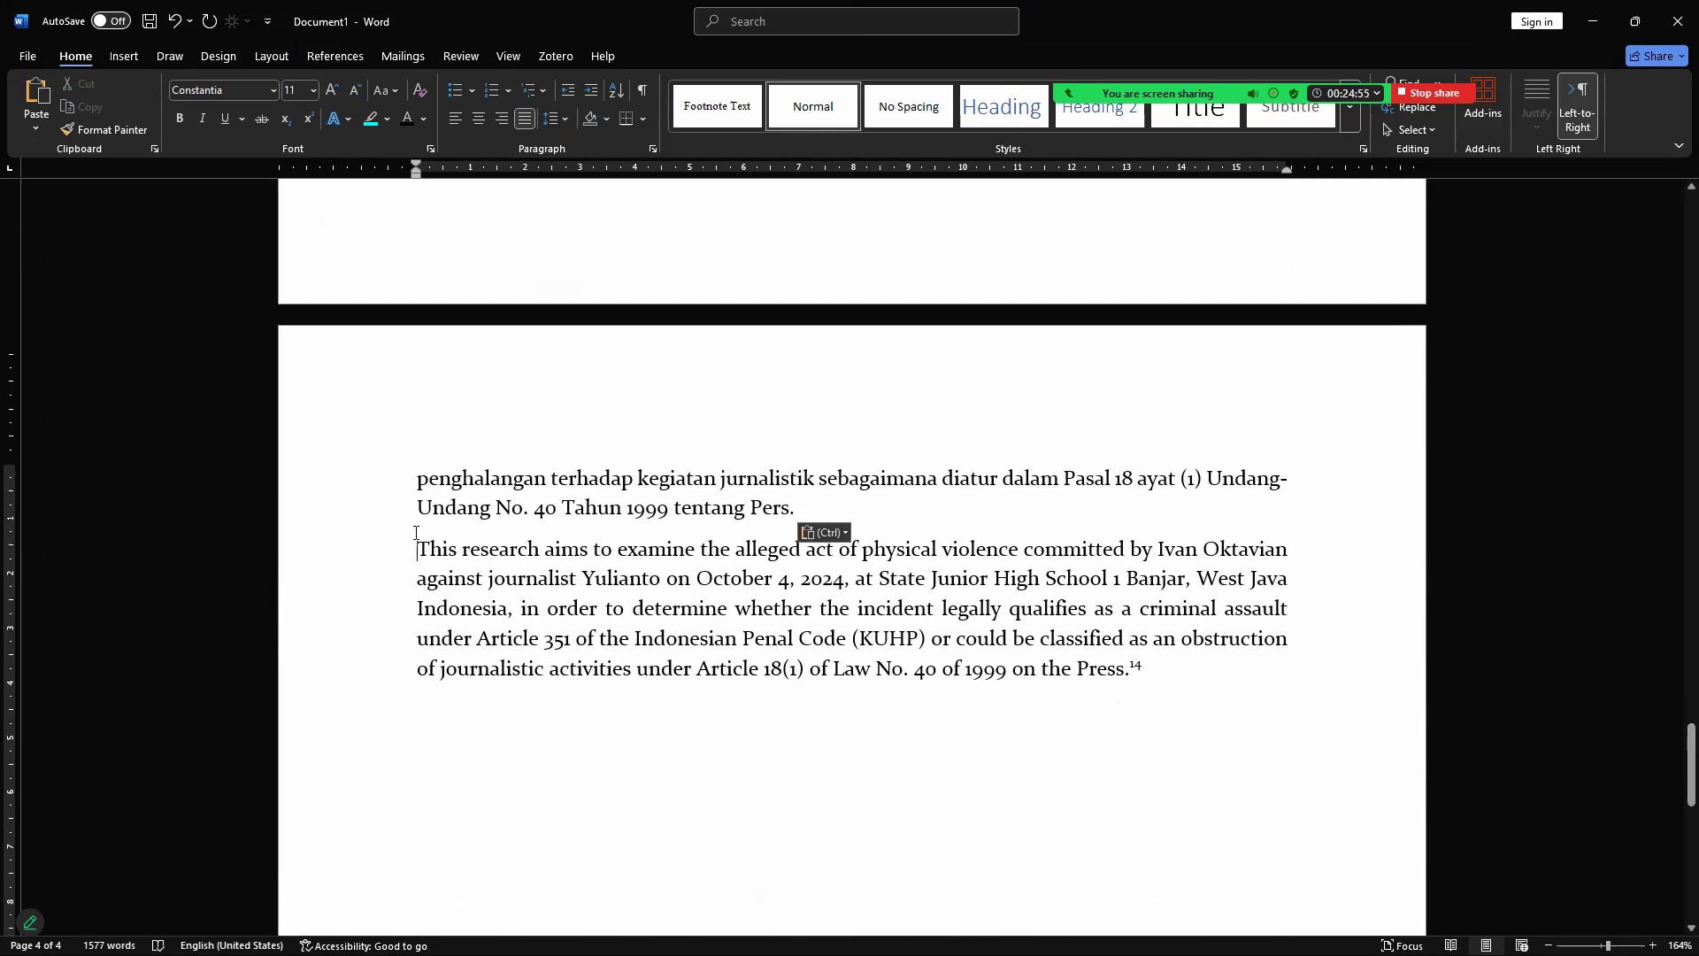
pyautogui.moveTo(417, 549); pyautogui.dragTo(1124, 670)
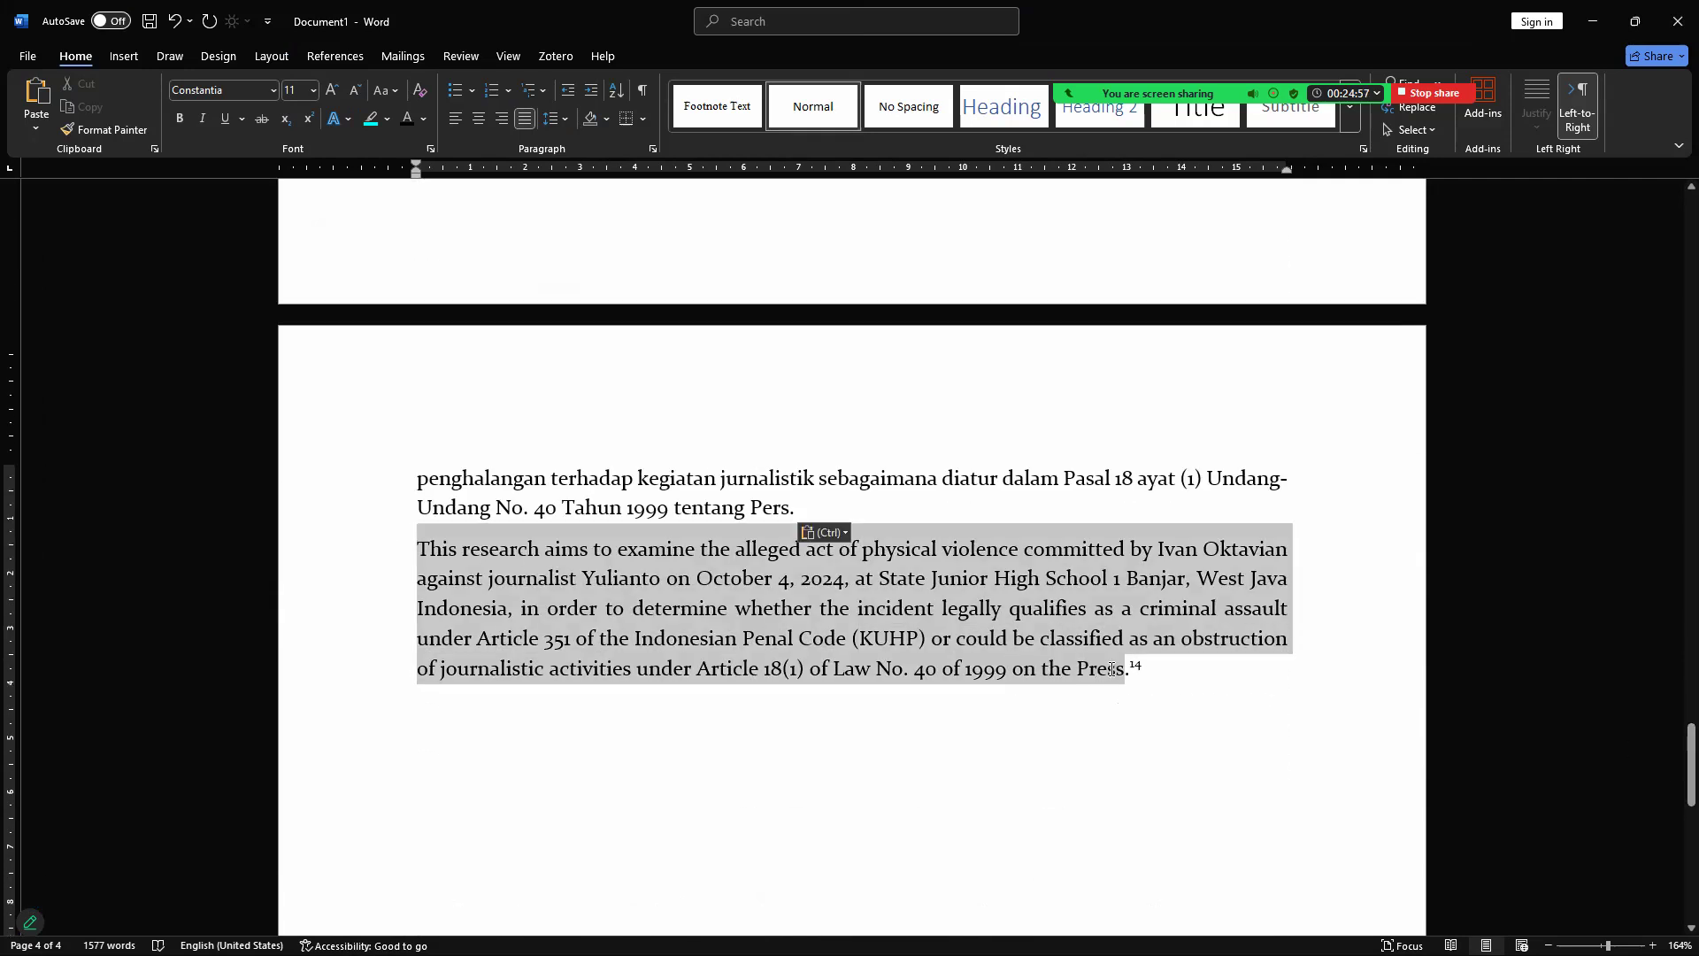
pyautogui.press('BackSpace')
pyautogui.press('BackSpace')
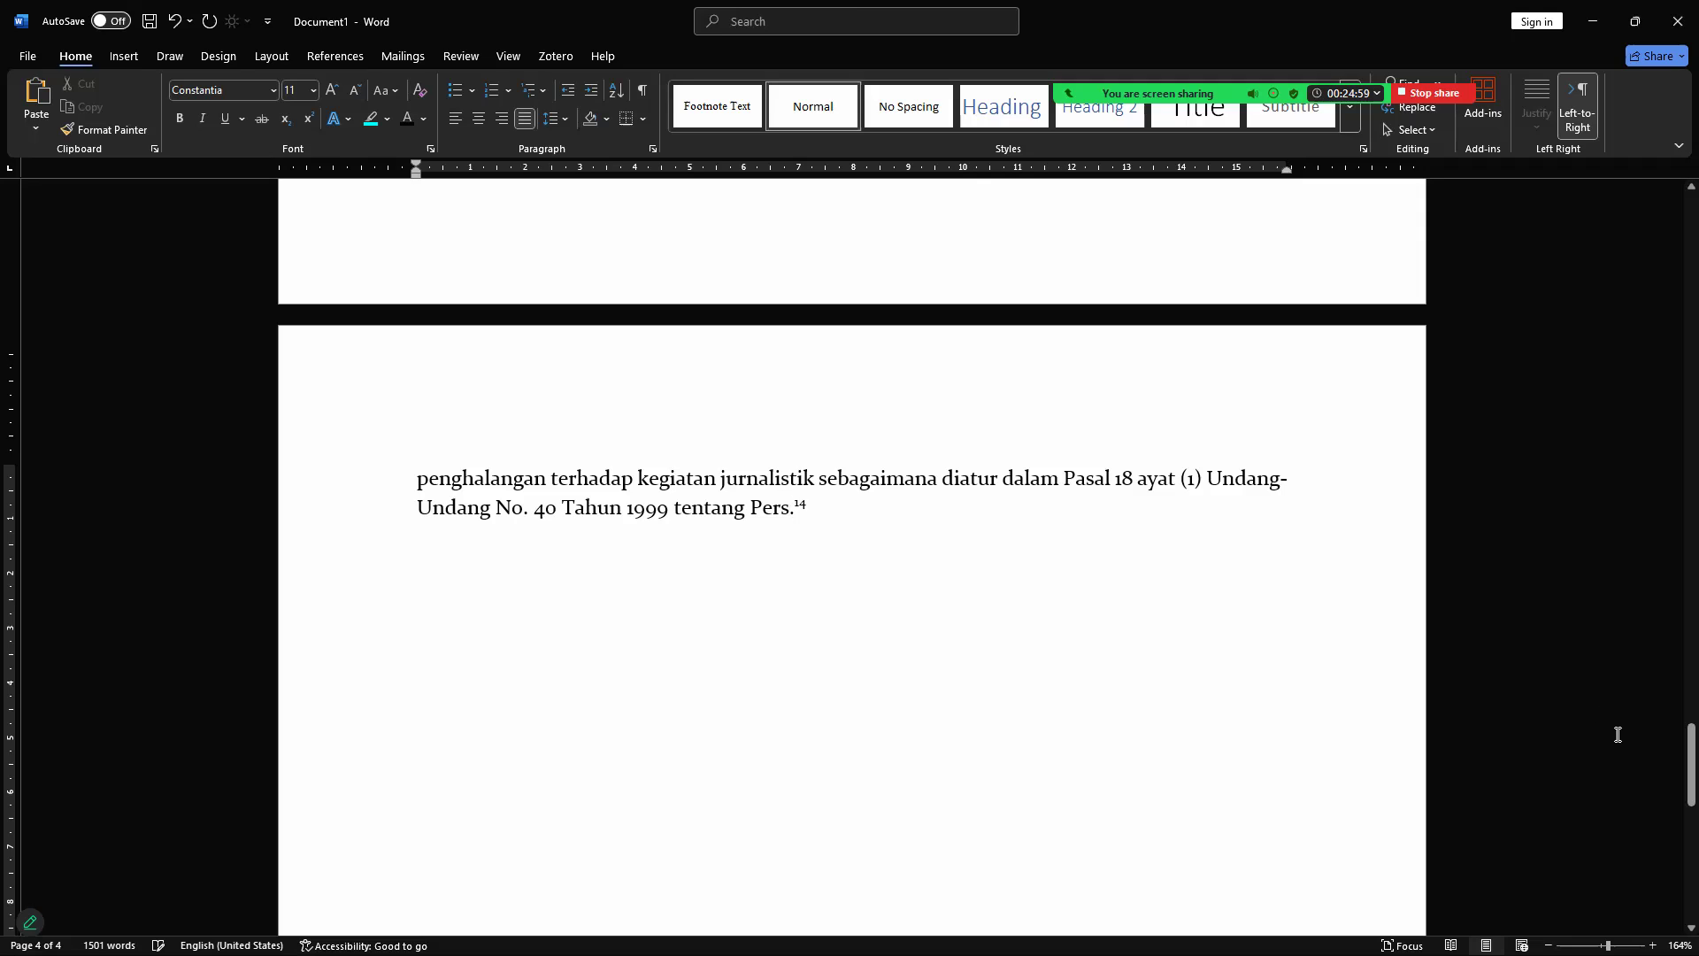
# Step: Examine the last page's footnote and the two sources cited in it
pyautogui.moveTo(1670, 752); pyautogui.dragTo(1672, 872)
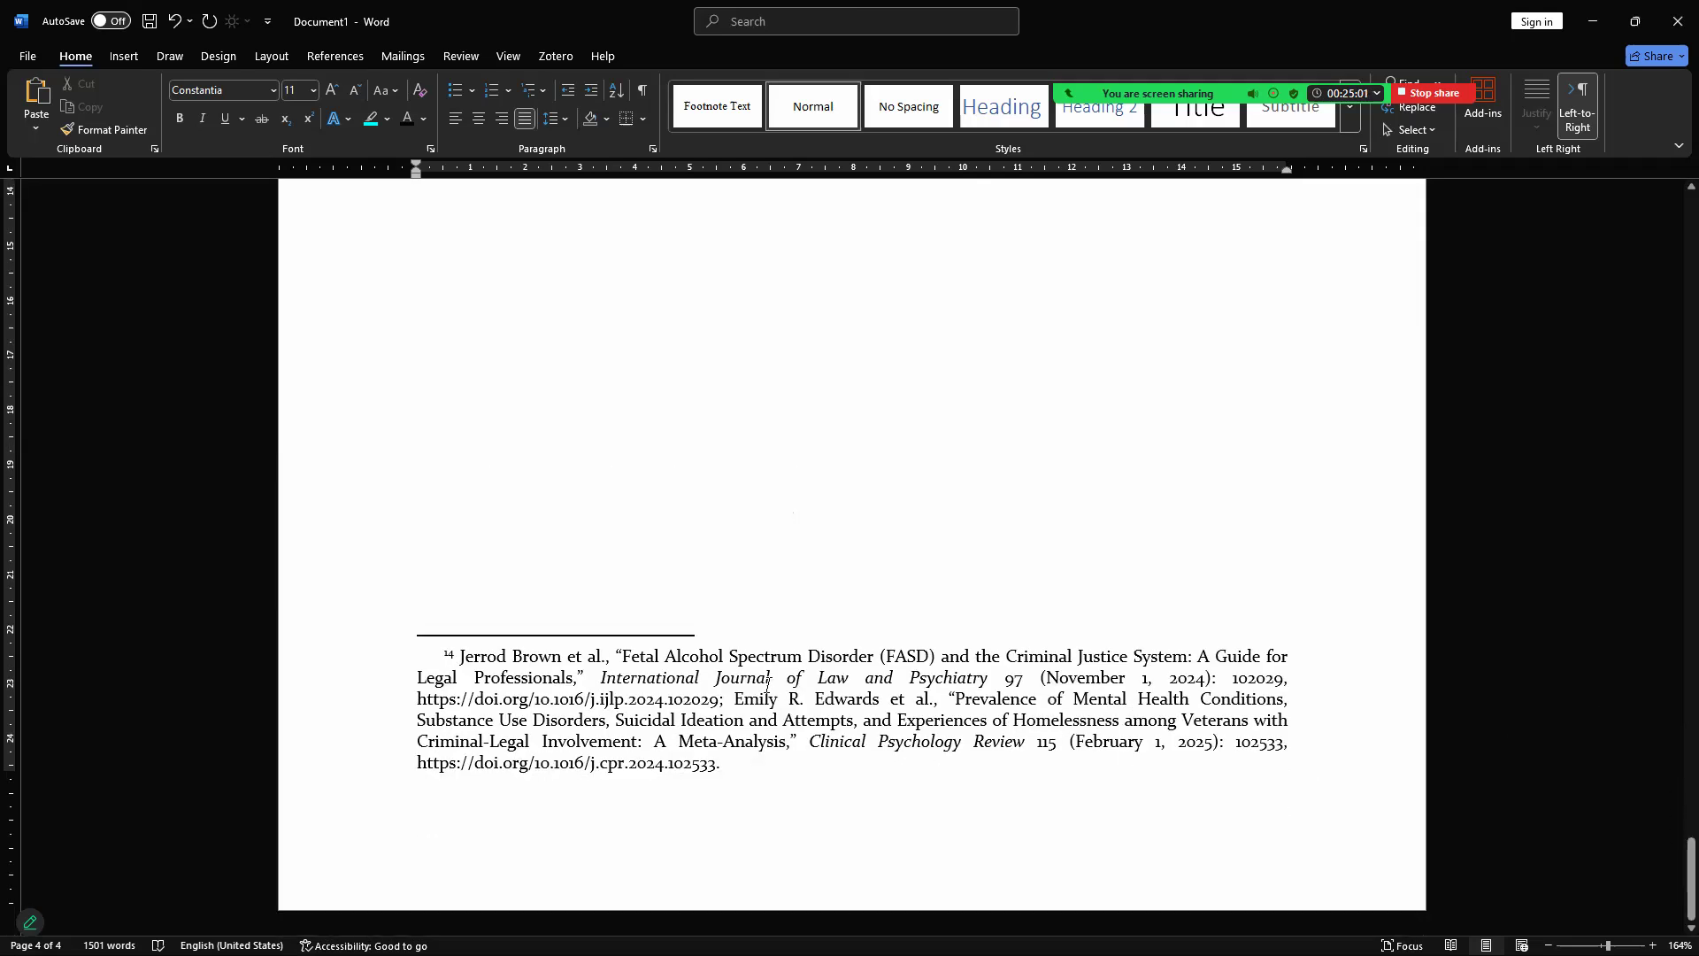
pyautogui.click(533, 671)
pyautogui.tripleClick(624, 661)
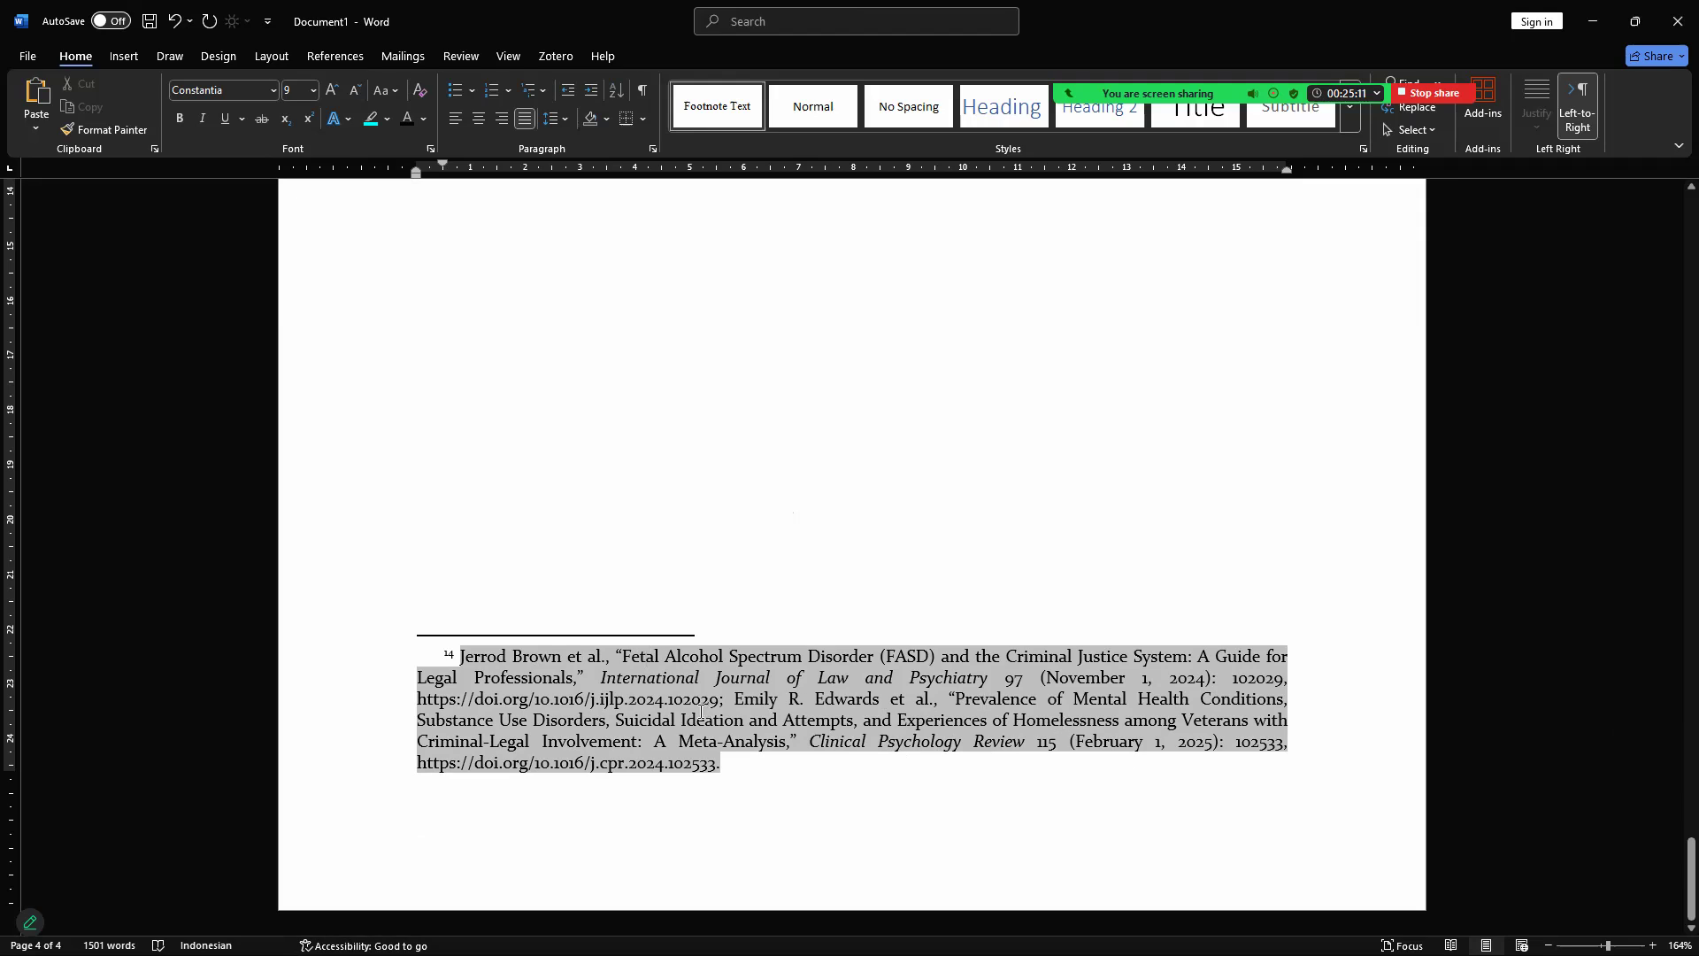
pyautogui.moveTo(738, 699); pyautogui.dragTo(885, 698)
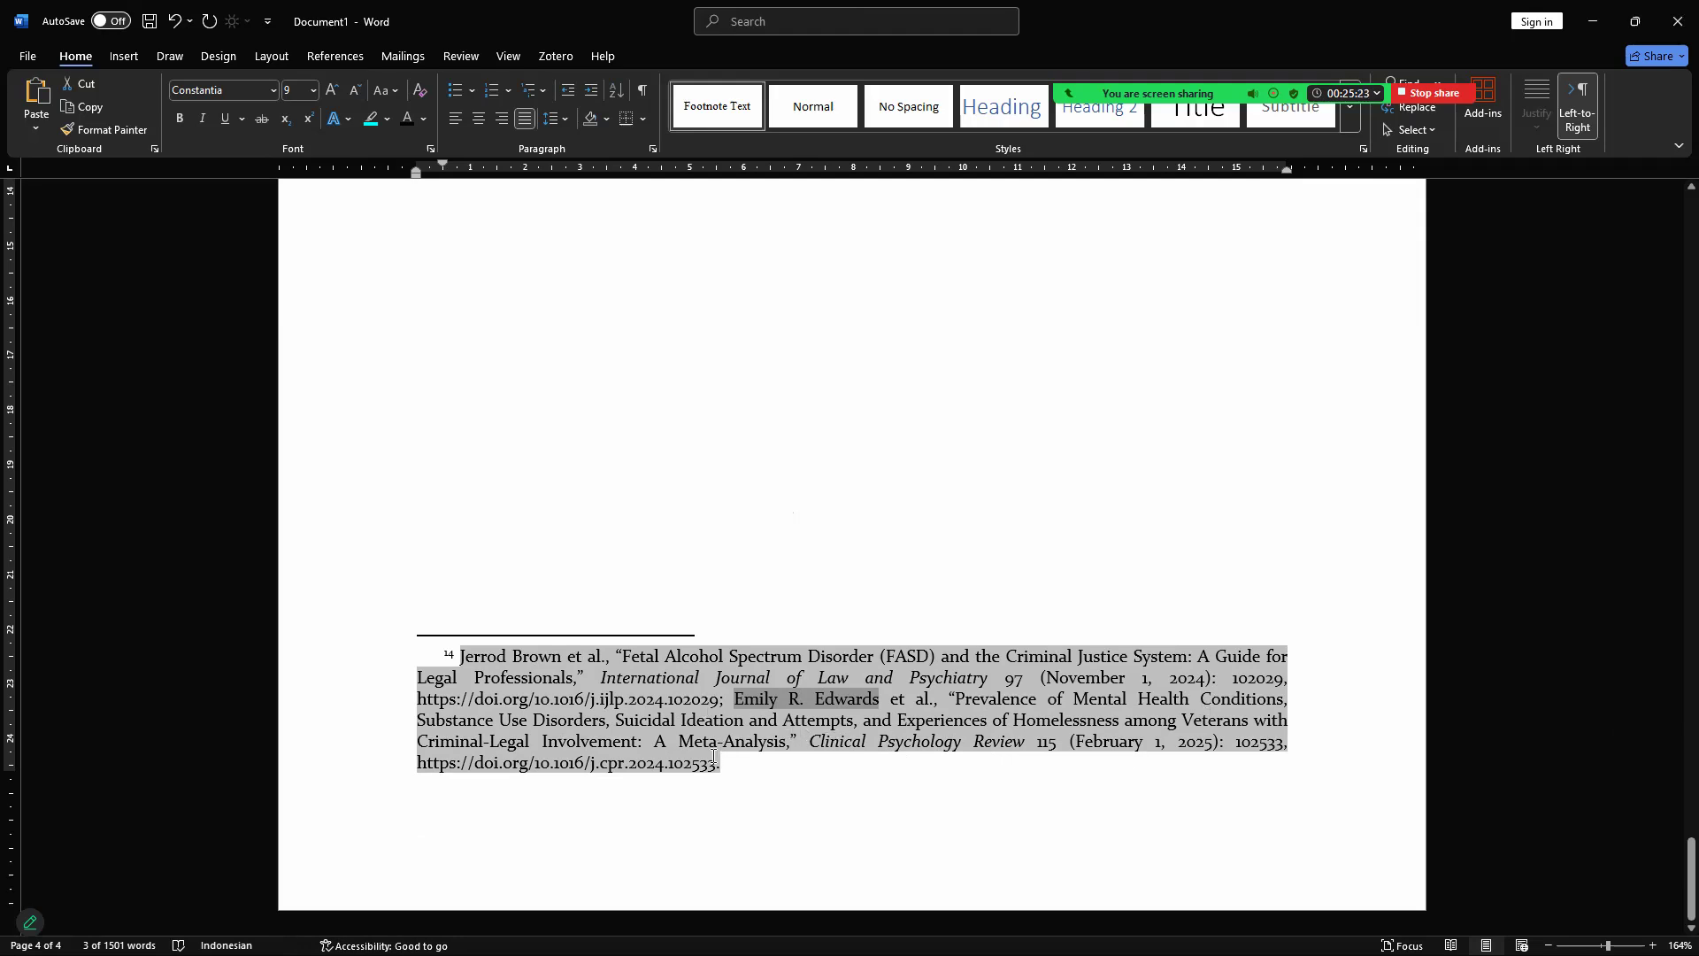
pyautogui.click(1094, 754)
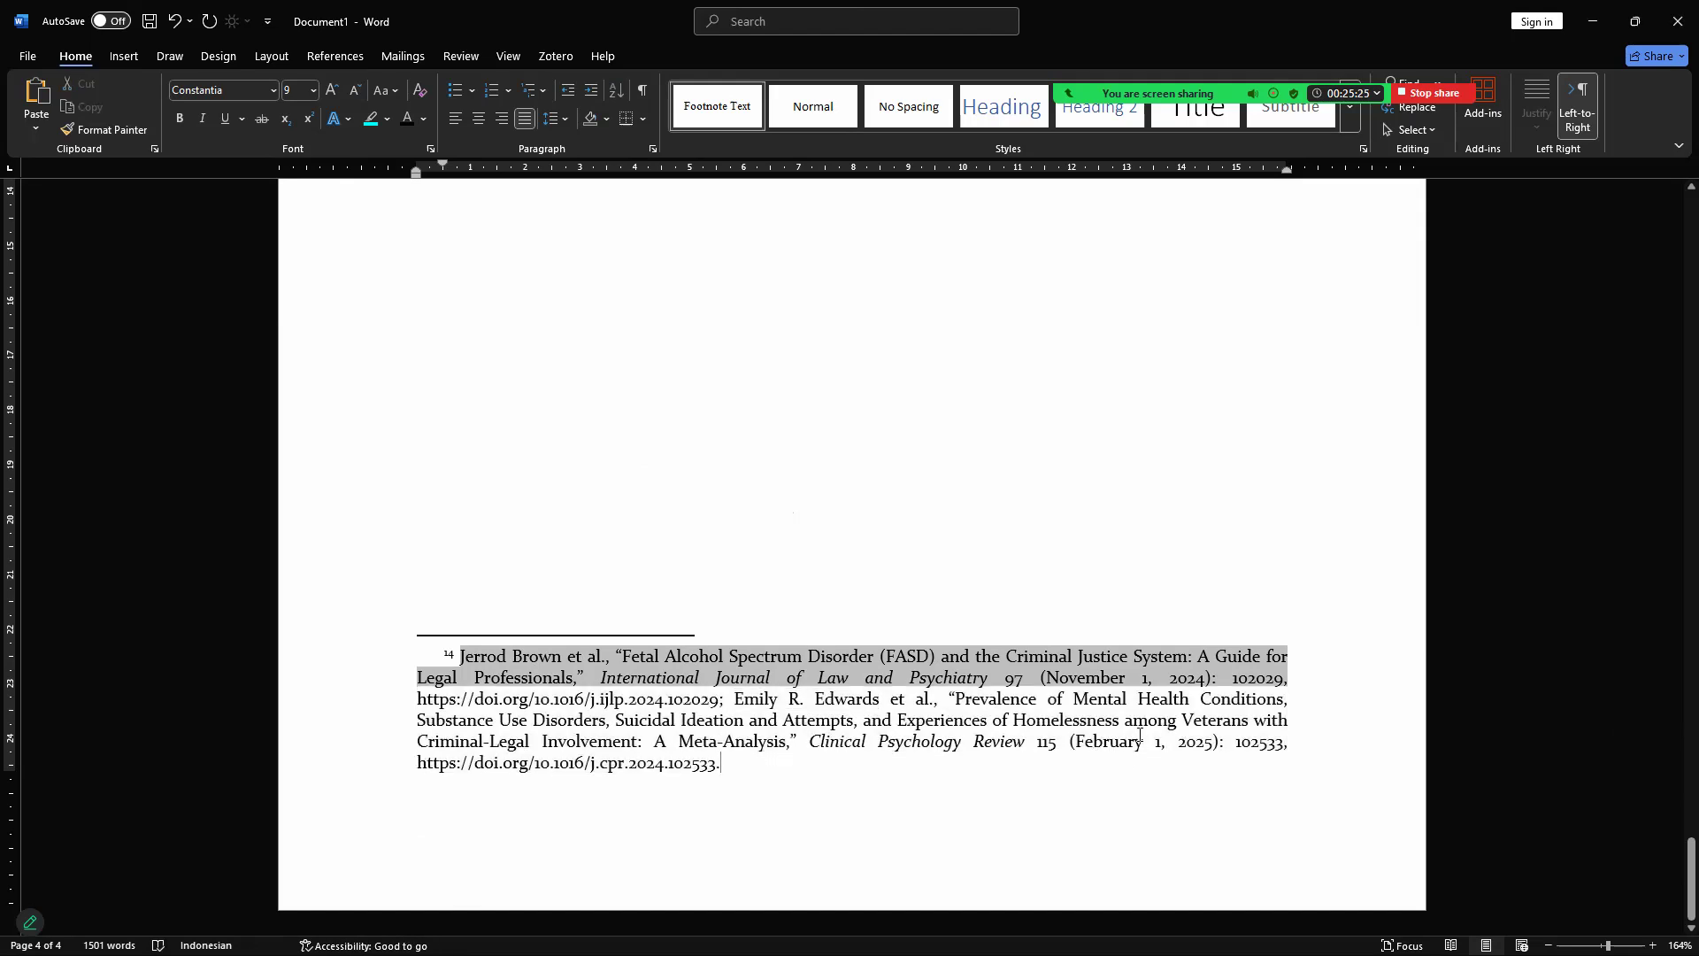
pyautogui.click(1190, 698)
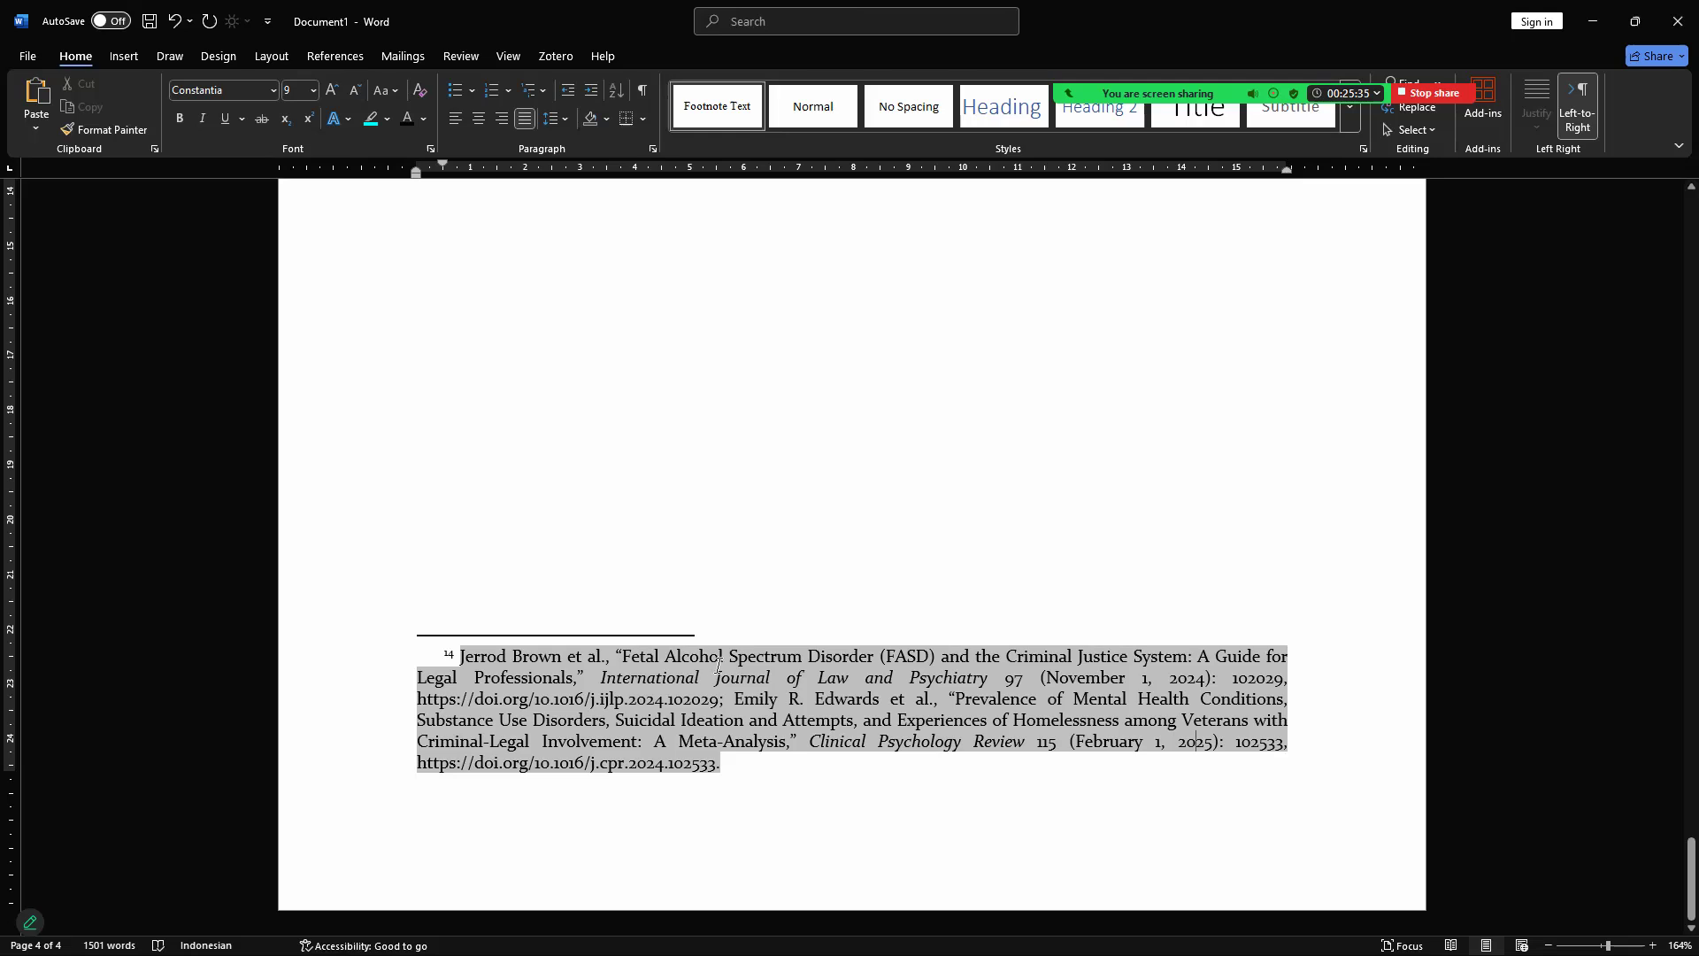
pyautogui.moveTo(733, 699); pyautogui.dragTo(862, 699)
pyautogui.click(1045, 597)
# Step: View the last two pages side by side and review their footnote entries against the Indonesian text
pyautogui.moveTo(1688, 800); pyautogui.dragTo(1671, 650)
pyautogui.scroll(2, 848, 442)
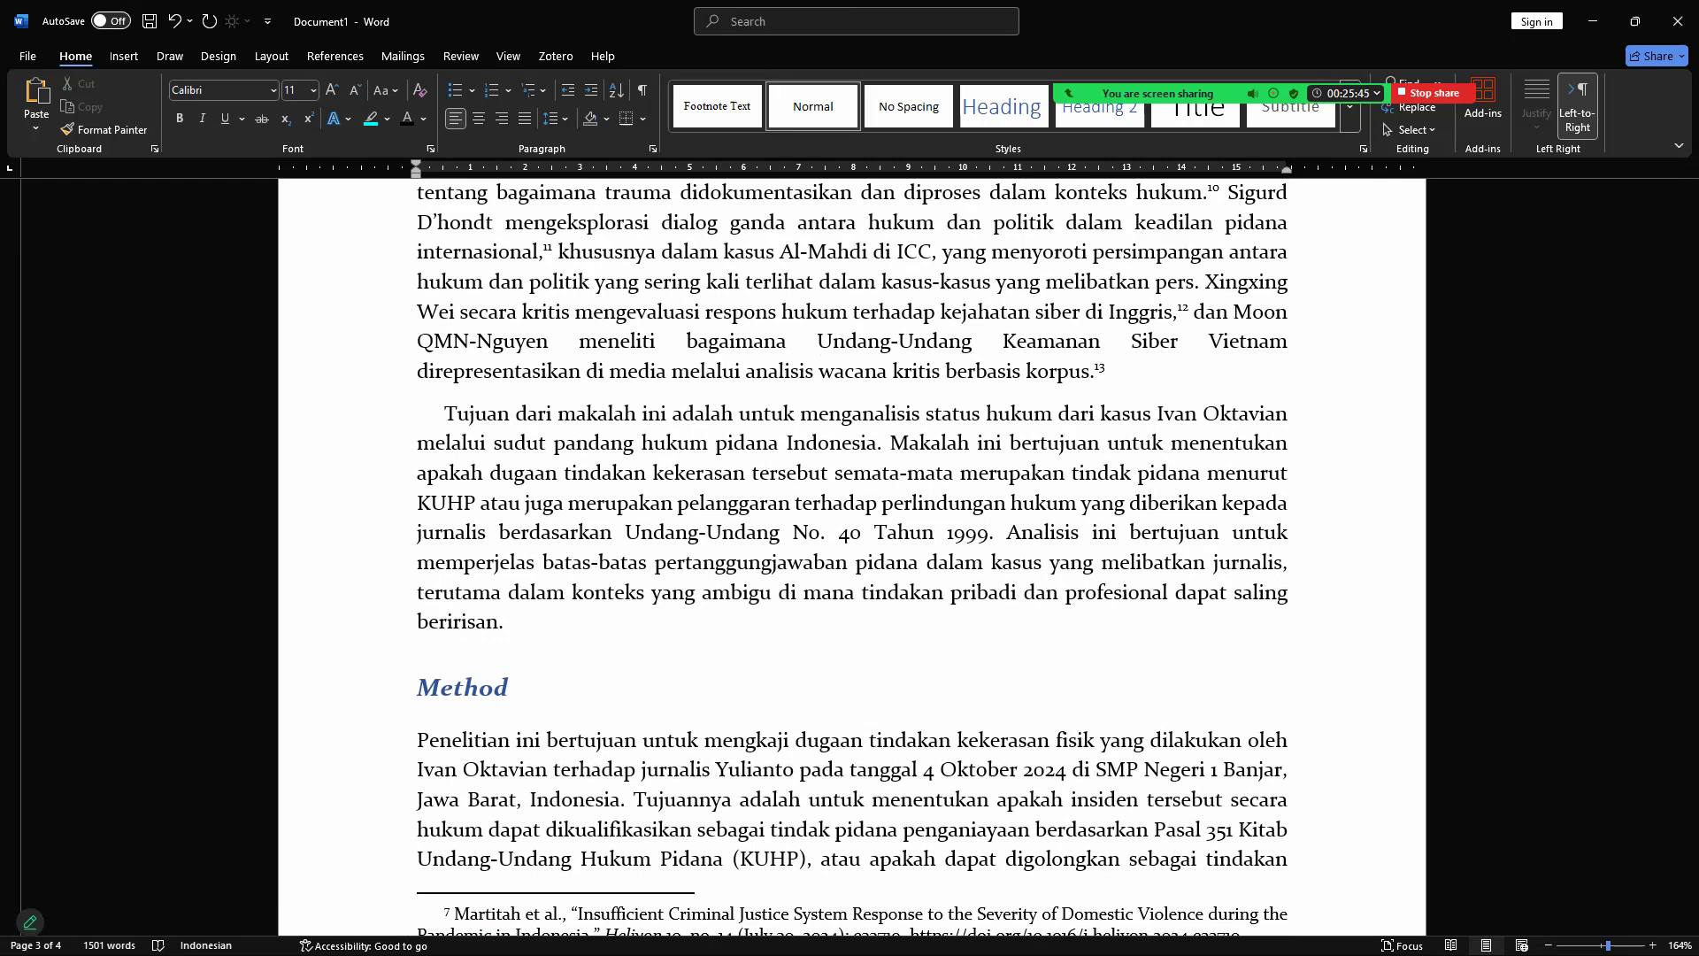
pyautogui.keyDown('ctrl'); pyautogui.scroll(-8, 617, 655); pyautogui.keyUp('ctrl')
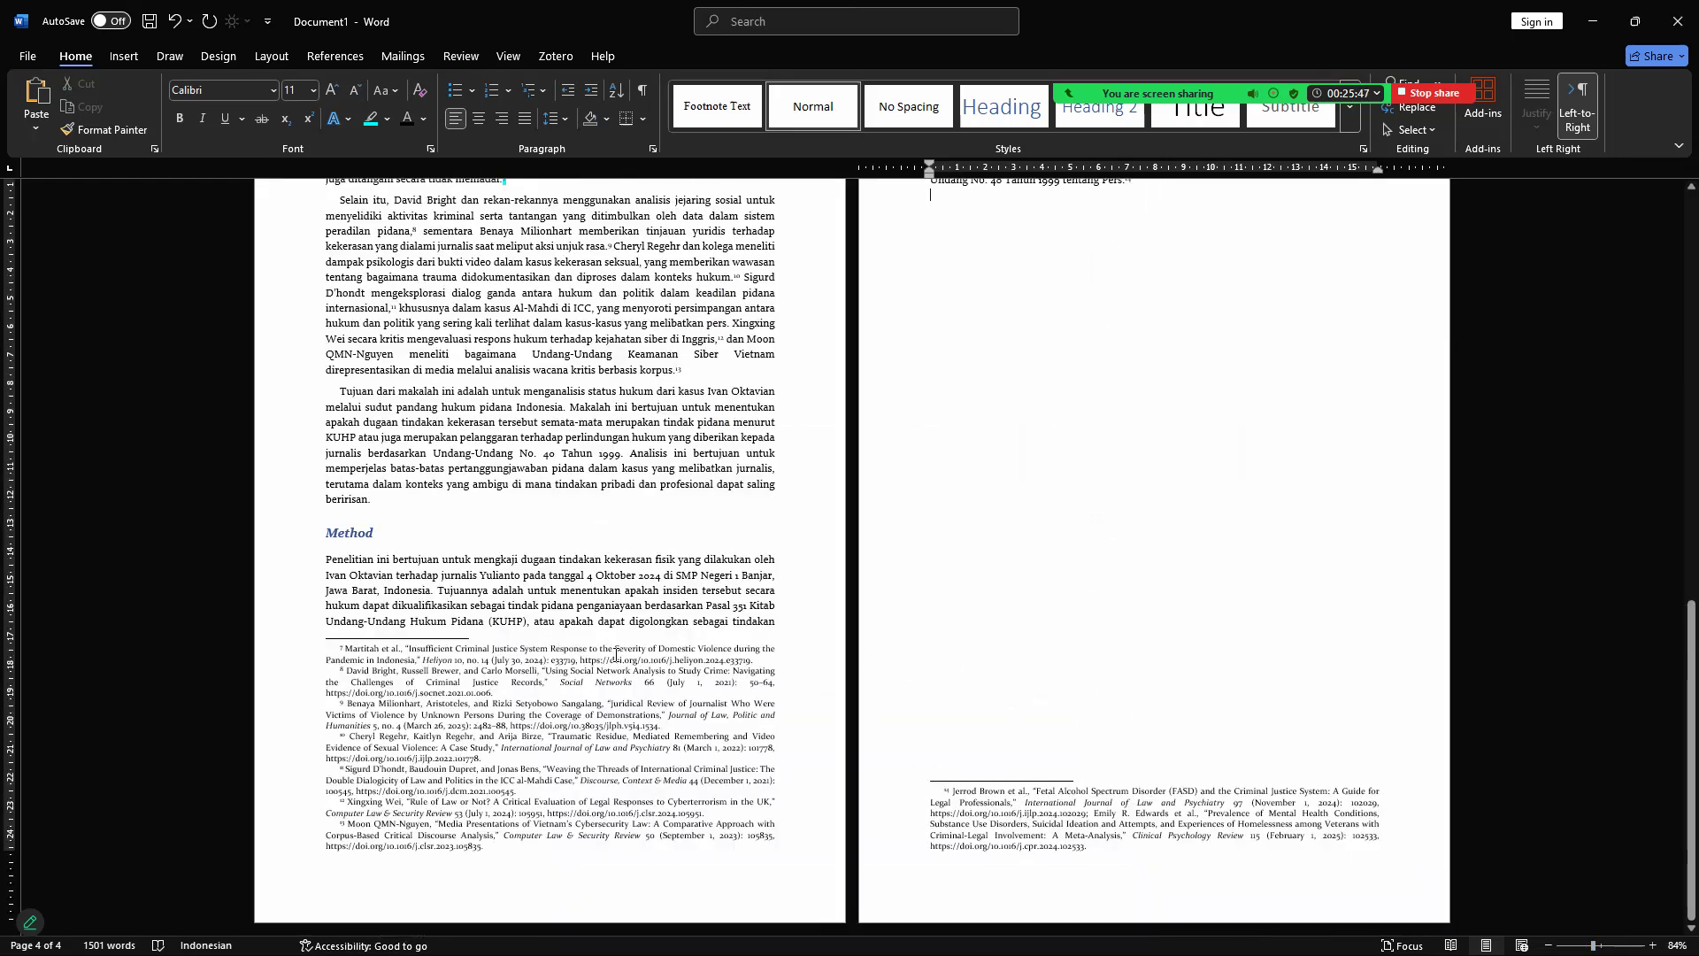
pyautogui.click(584, 682)
pyautogui.click(594, 579)
pyautogui.tripleClick(1029, 812)
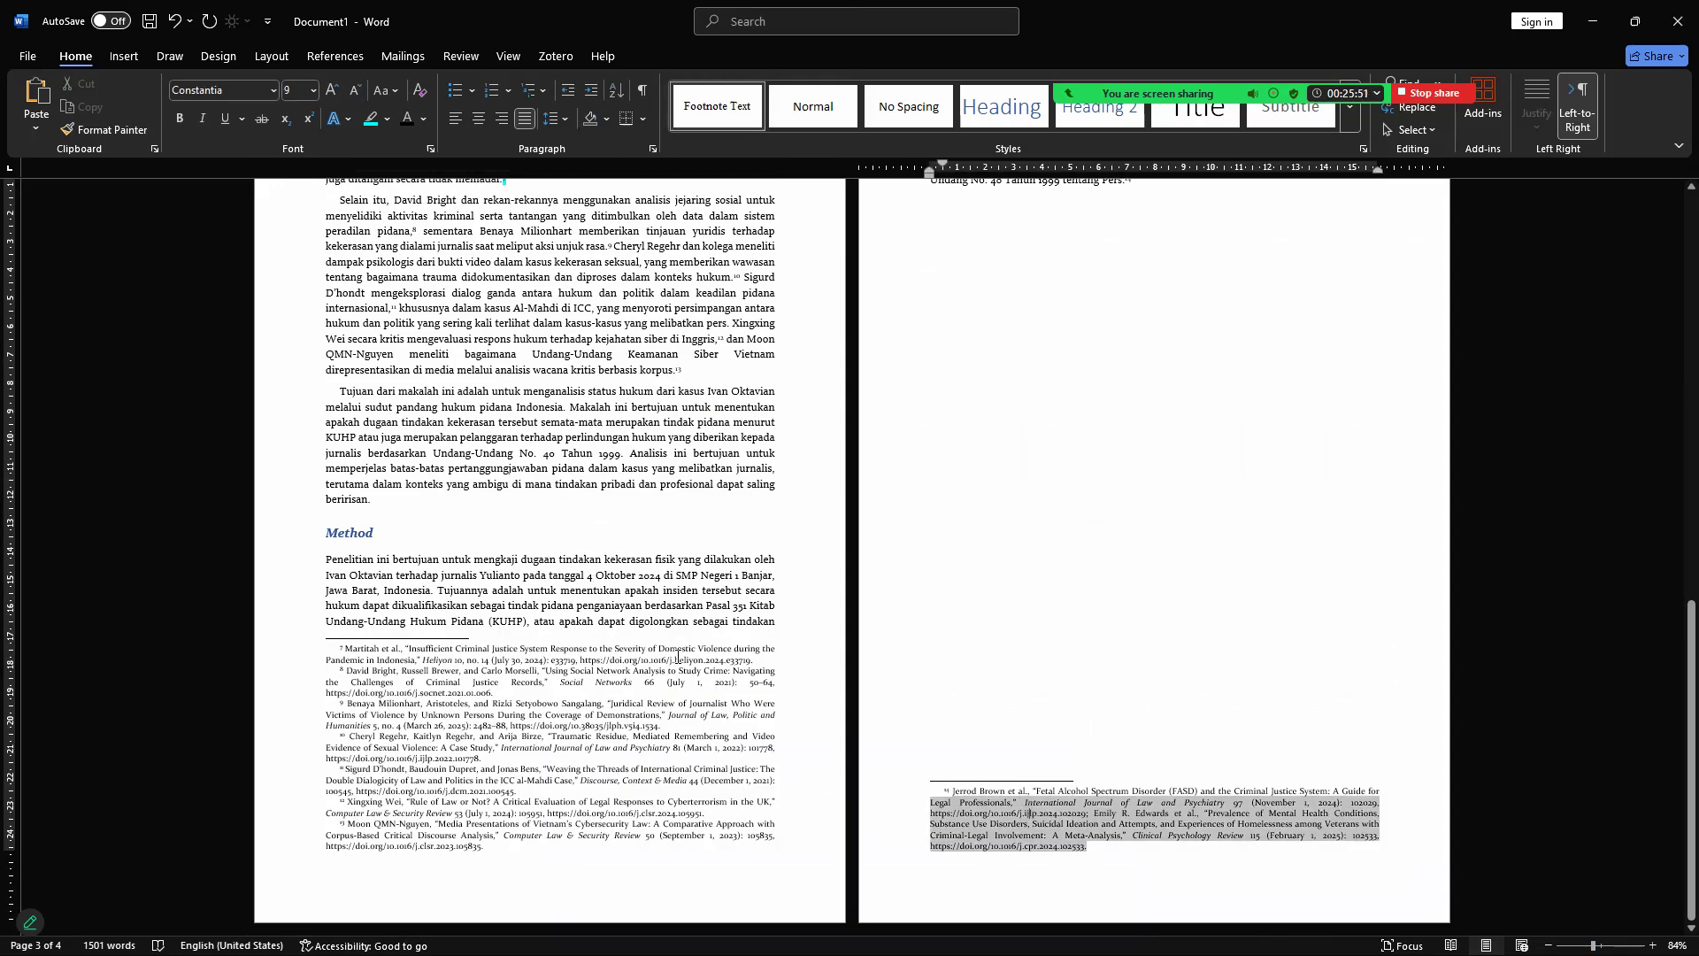
pyautogui.tripleClick(470, 703)
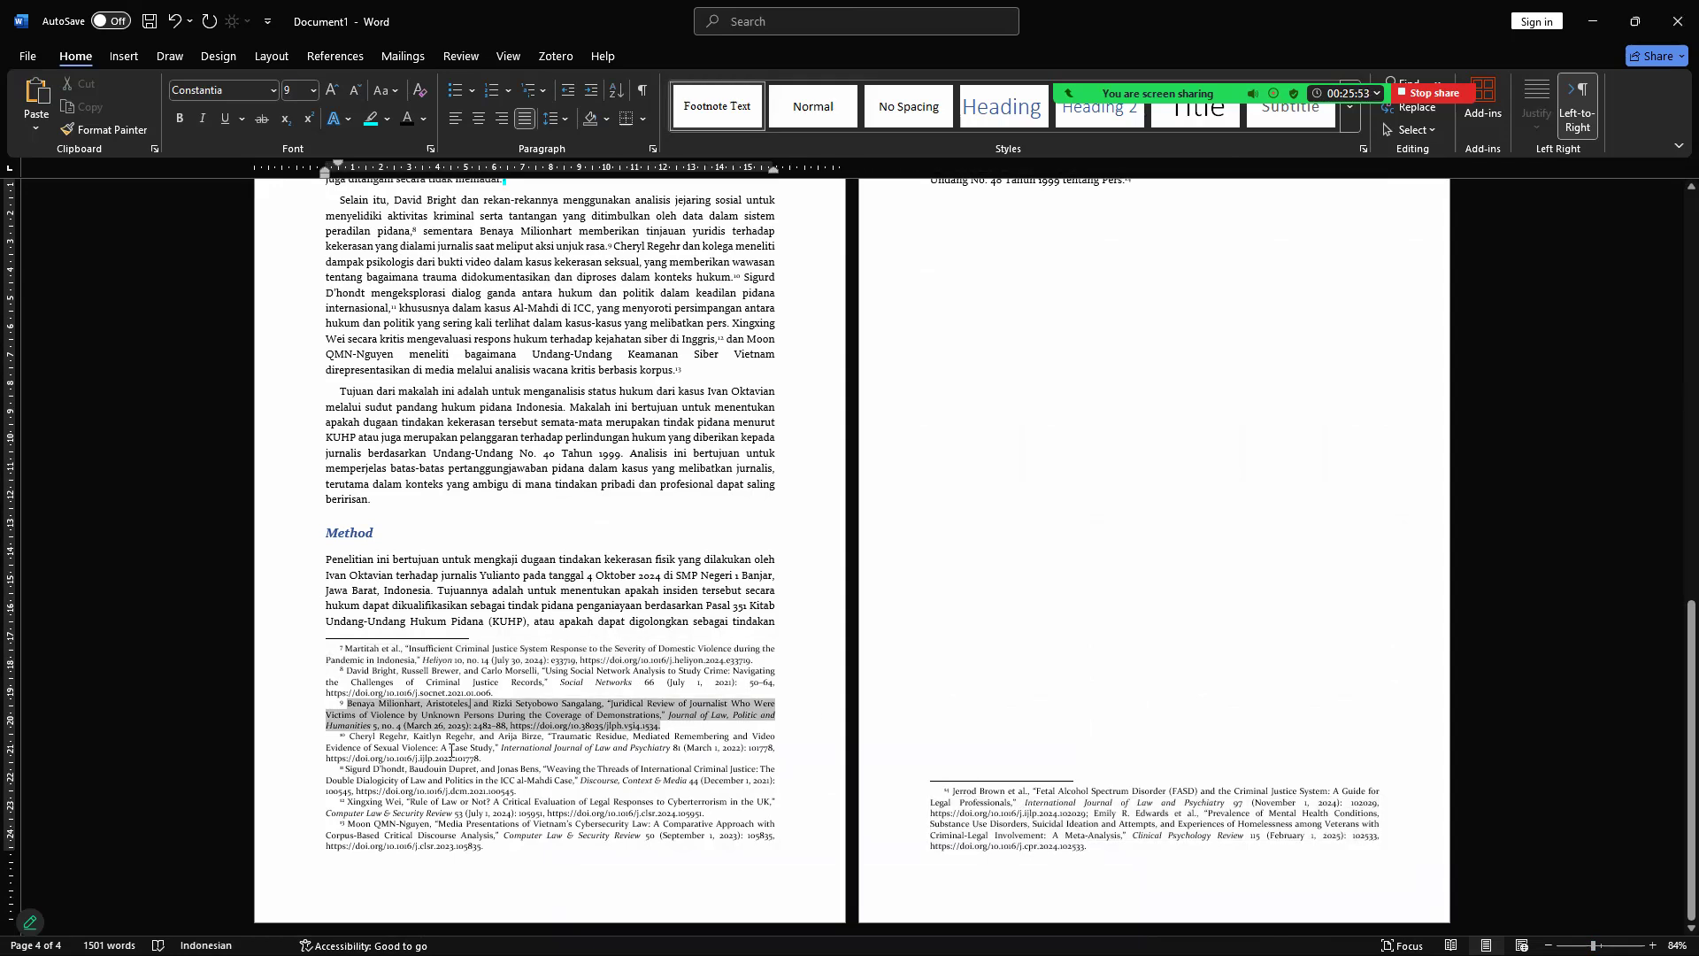
pyautogui.tripleClick(447, 773)
# Step: Add a "Daftar Pustaka" line below the final Method paragraph and try to insert a Zotero bibliography beneath it
pyautogui.click(556, 56)
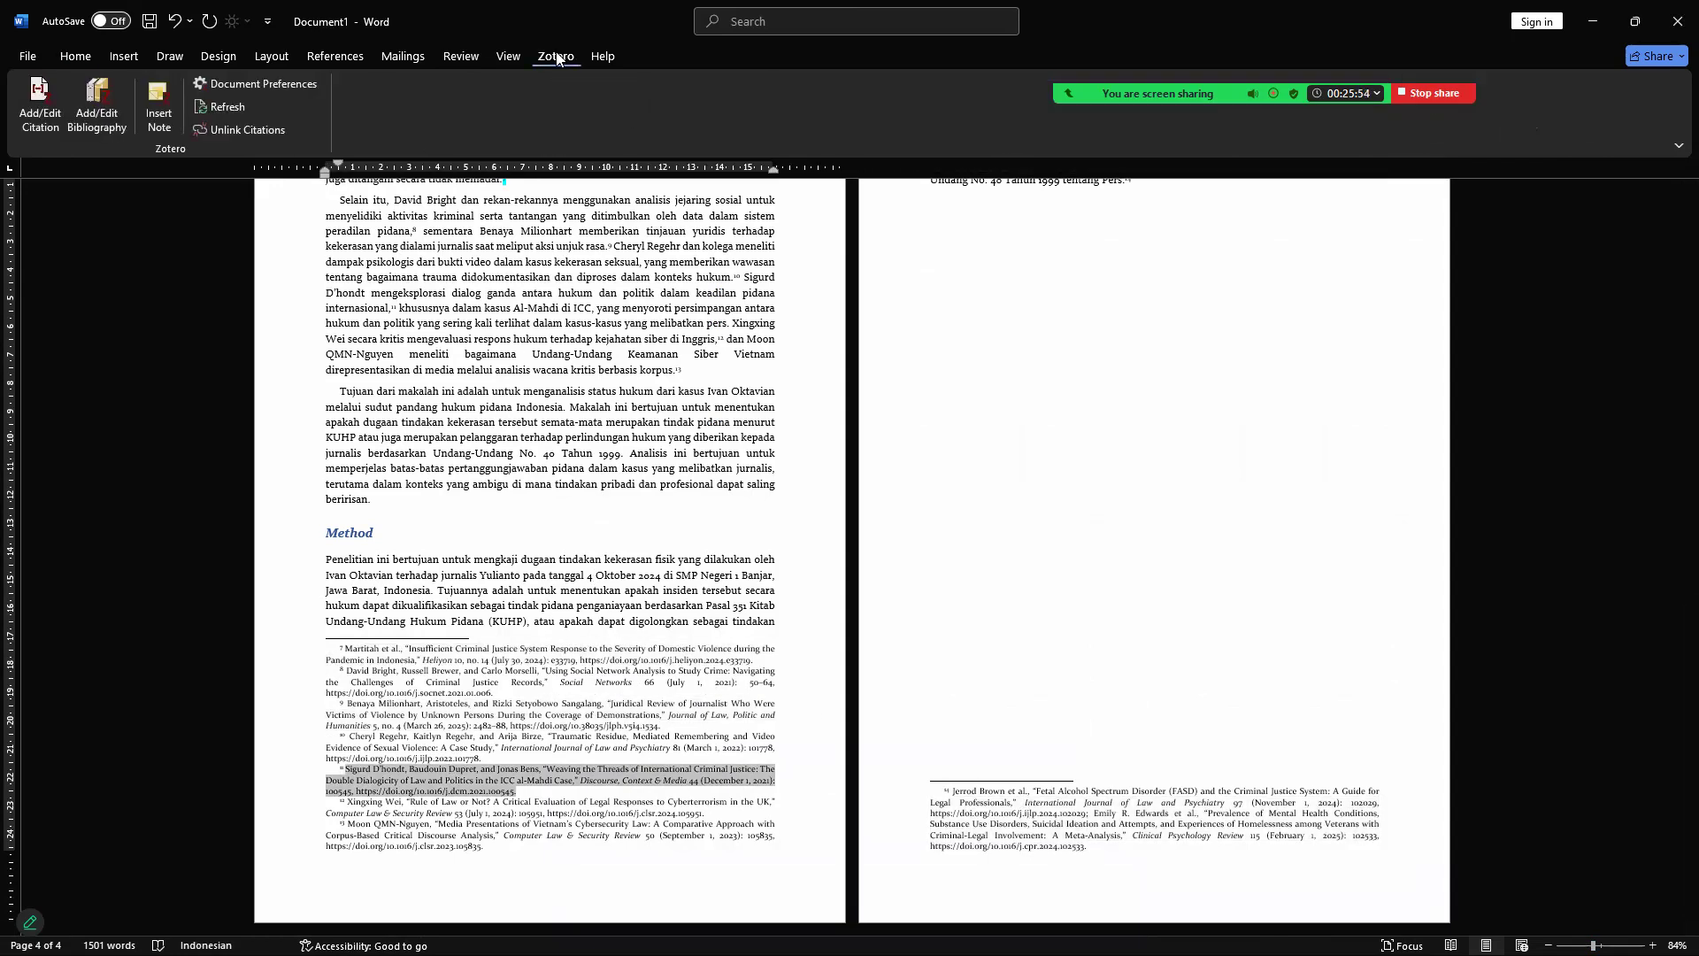
pyautogui.click(51, 117)
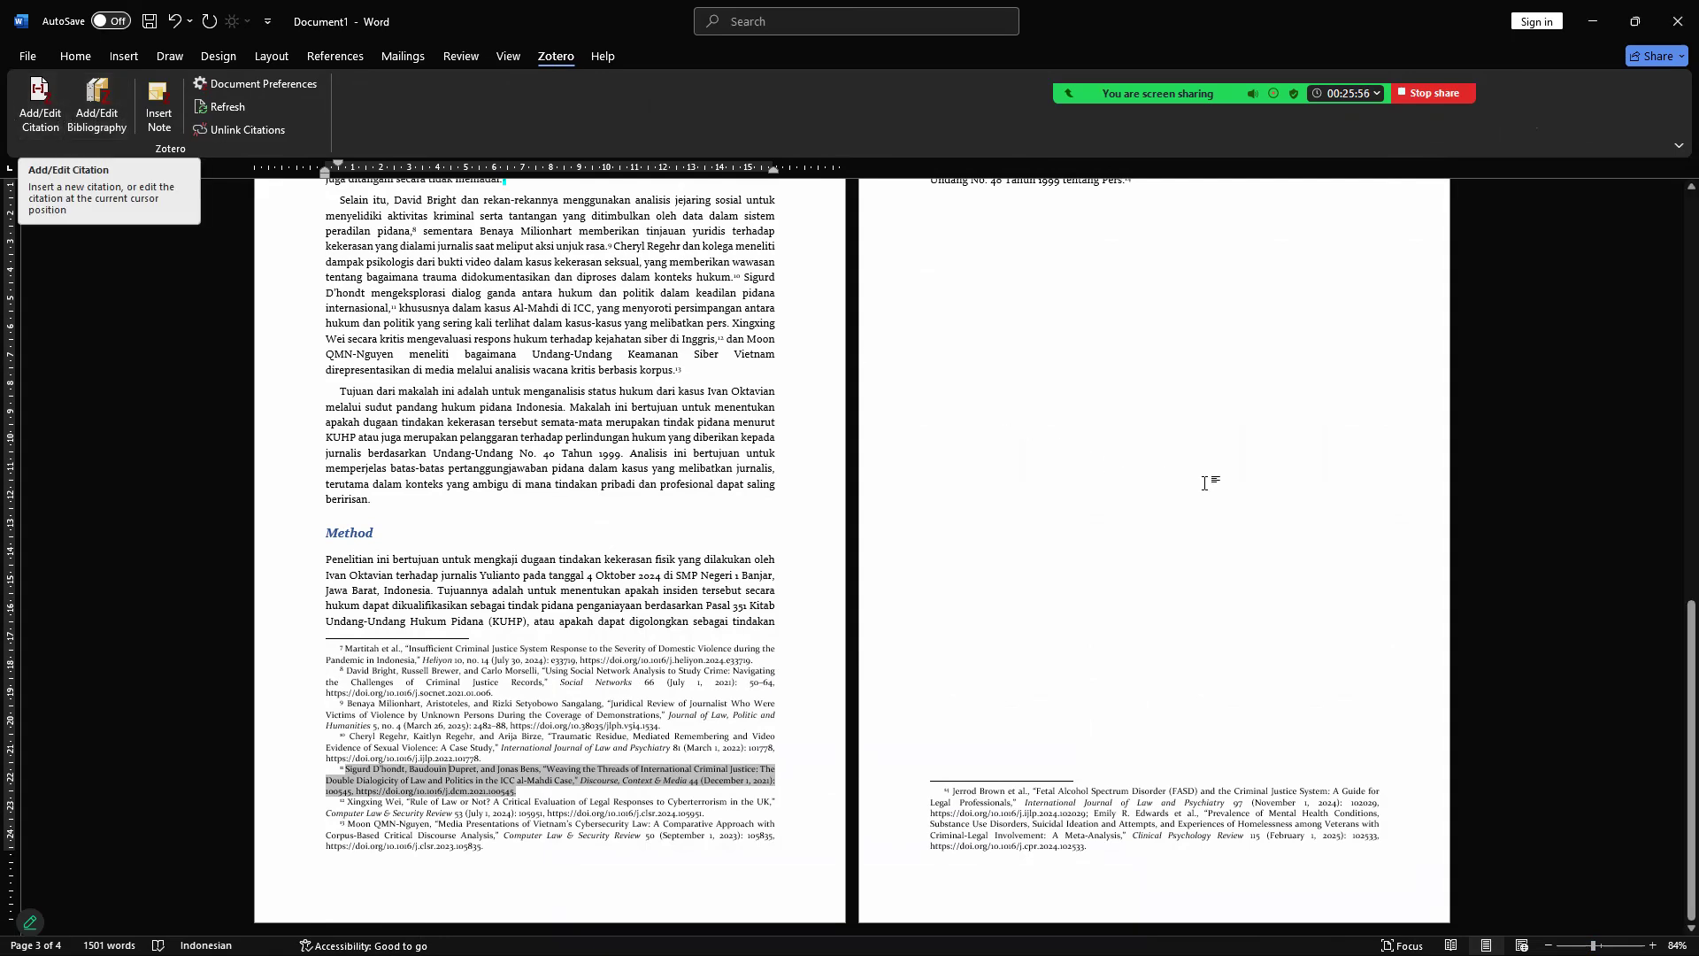
pyautogui.click(1673, 696)
pyautogui.moveTo(1691, 782); pyautogui.dragTo(1691, 682)
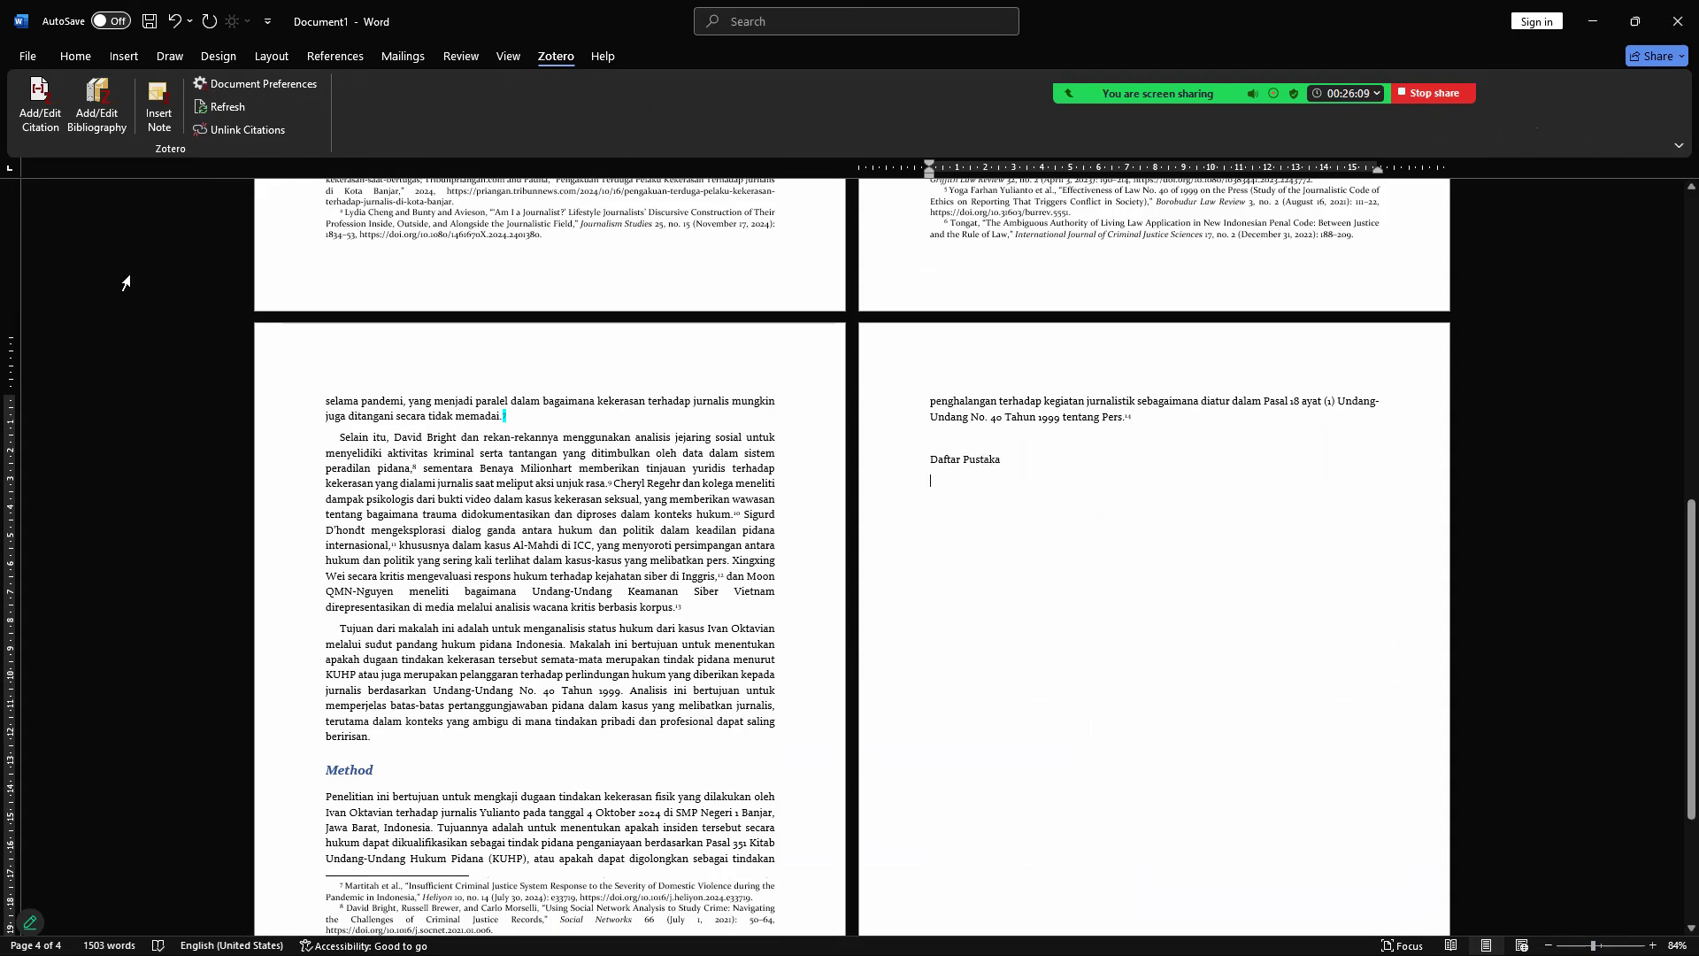
pyautogui.click(103, 107)
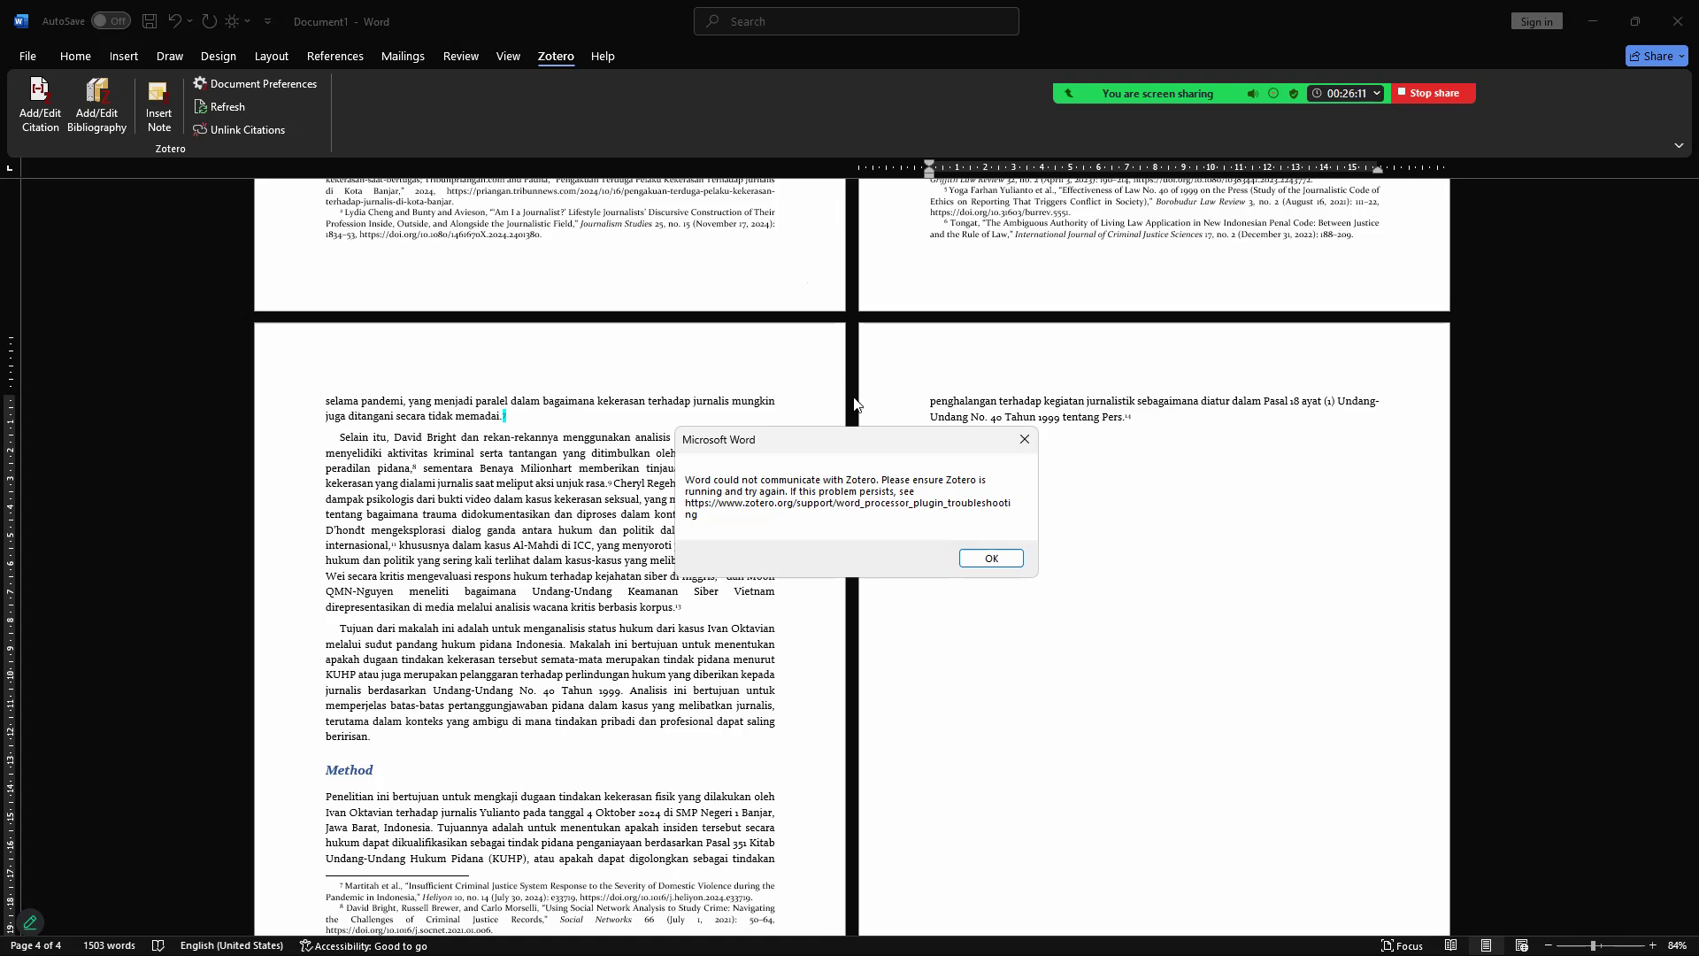
pyautogui.click(1004, 558)
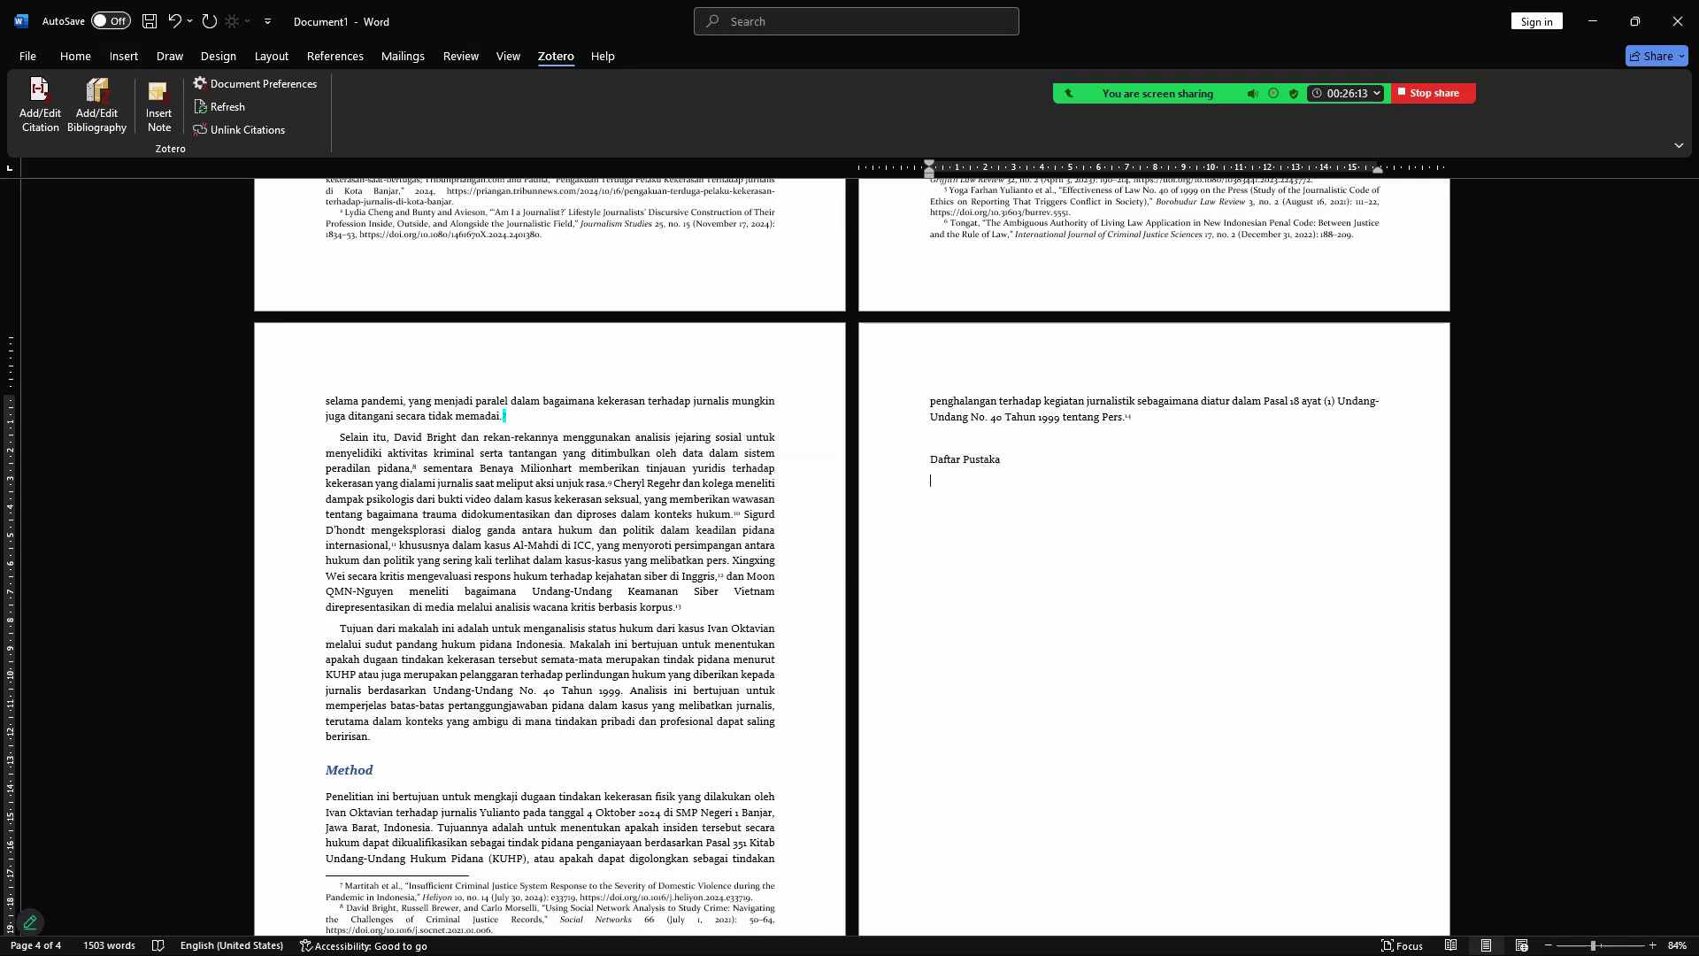
# Step: Find and launch the Zotero desktop app, then minimize its window
pyautogui.press('super')
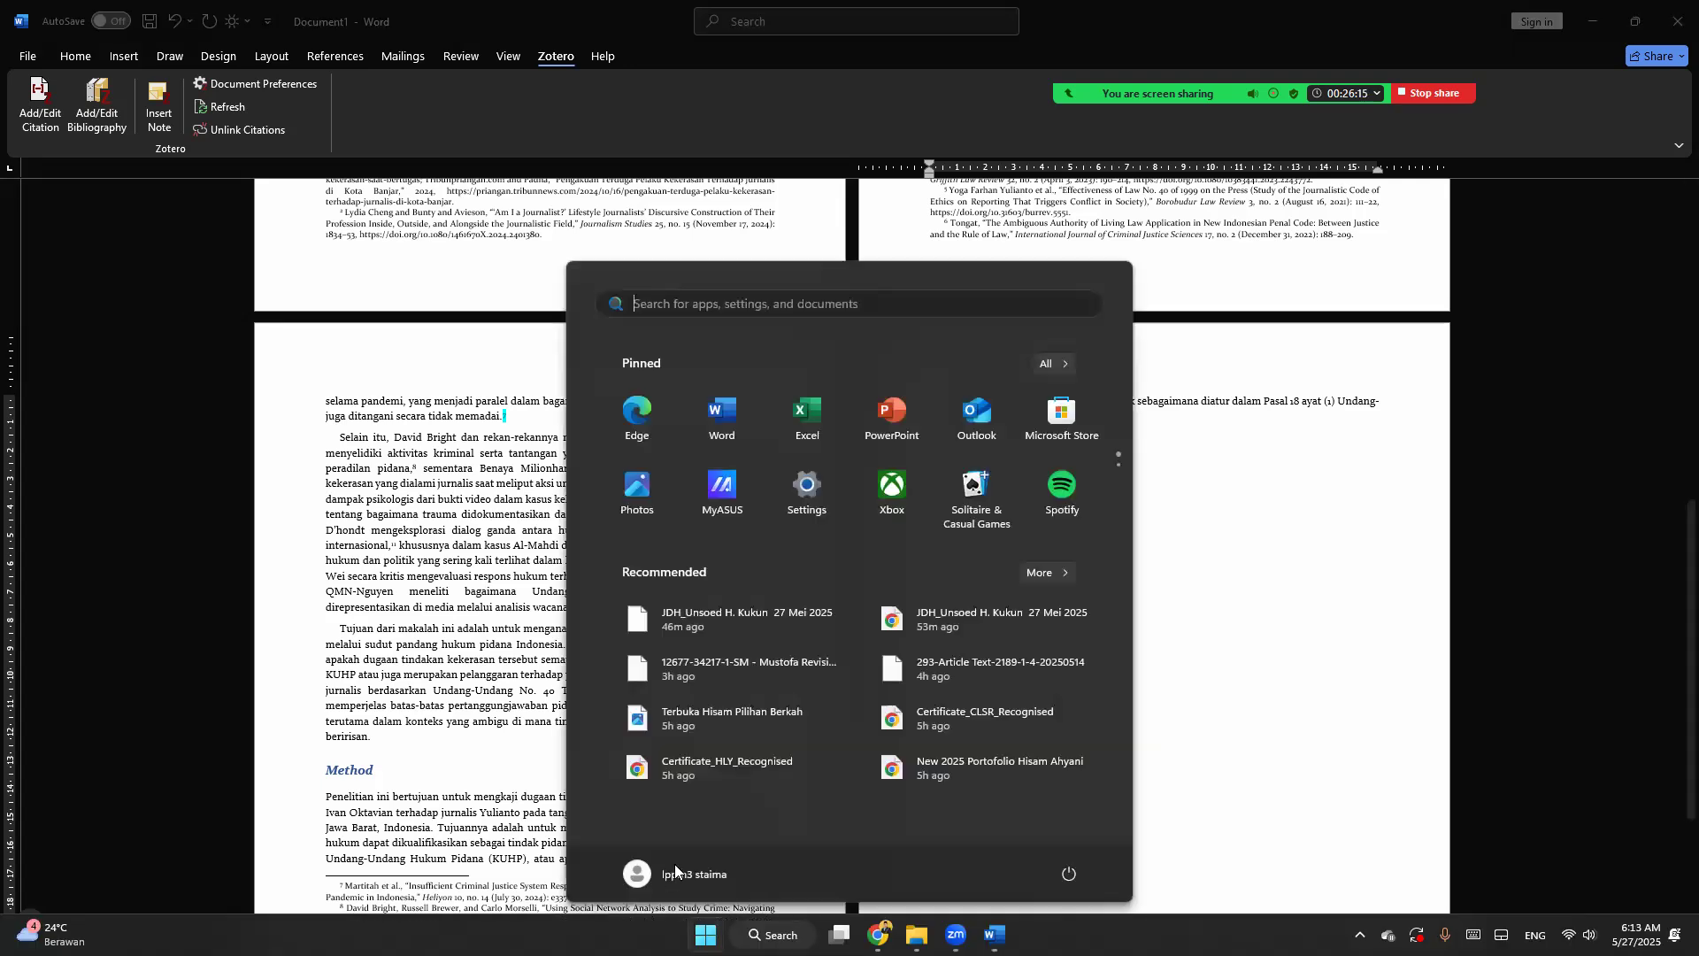
pyautogui.click(387, 634)
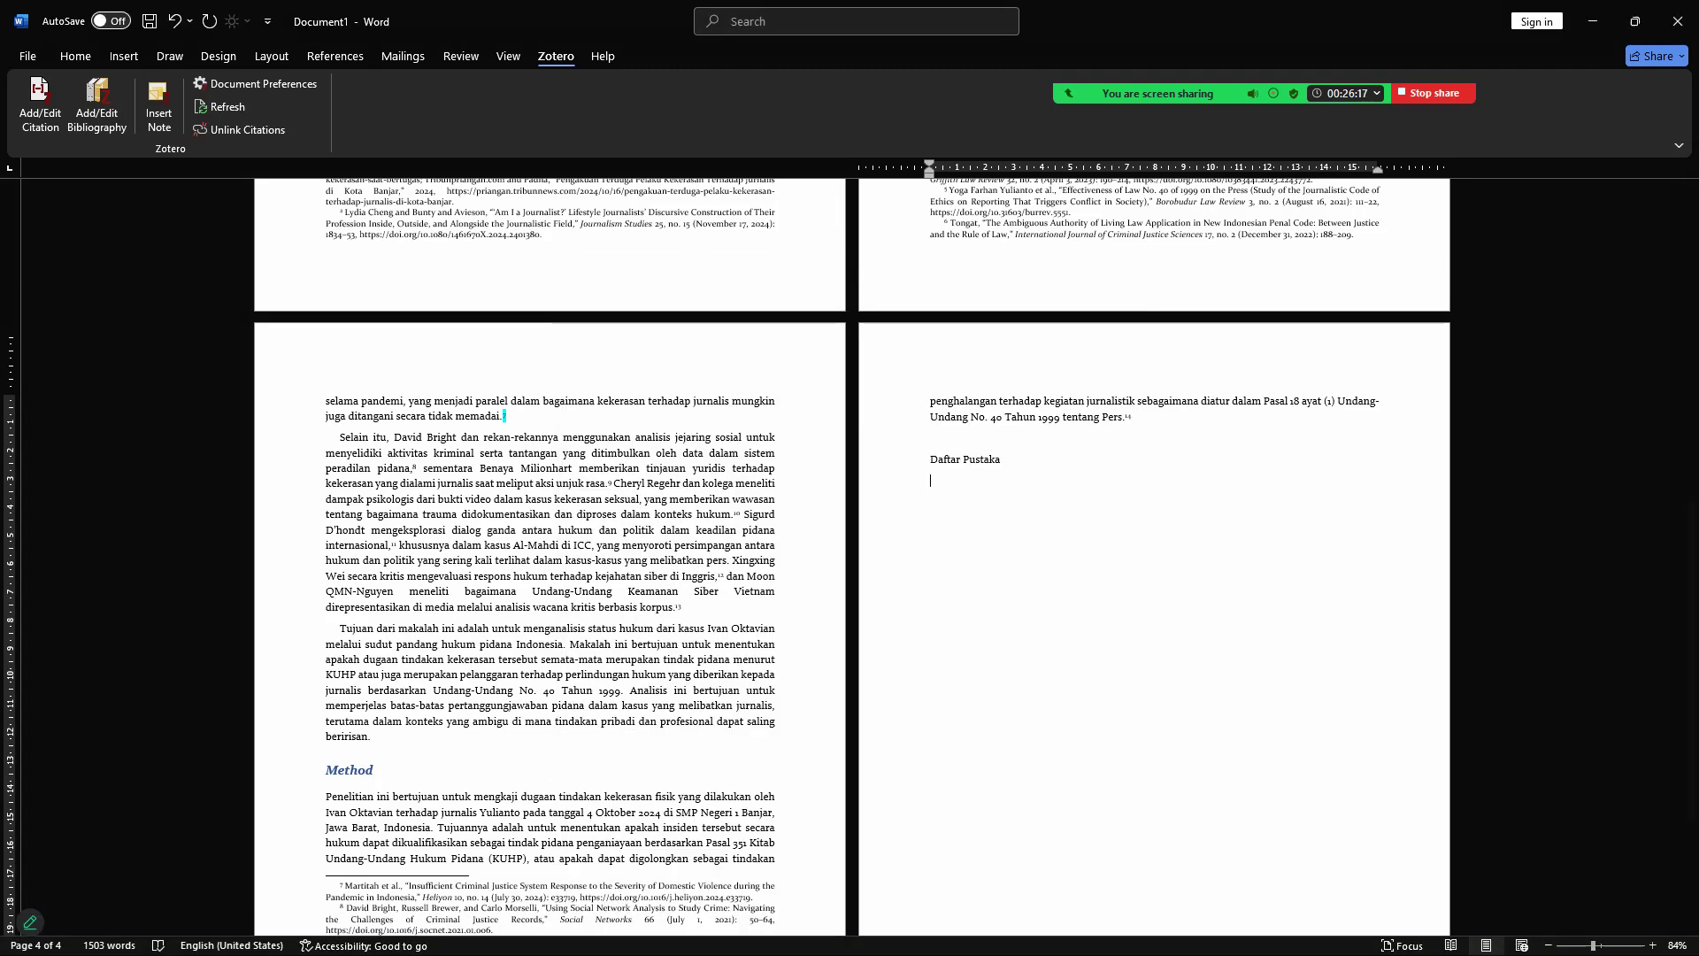
pyautogui.click(1593, 21)
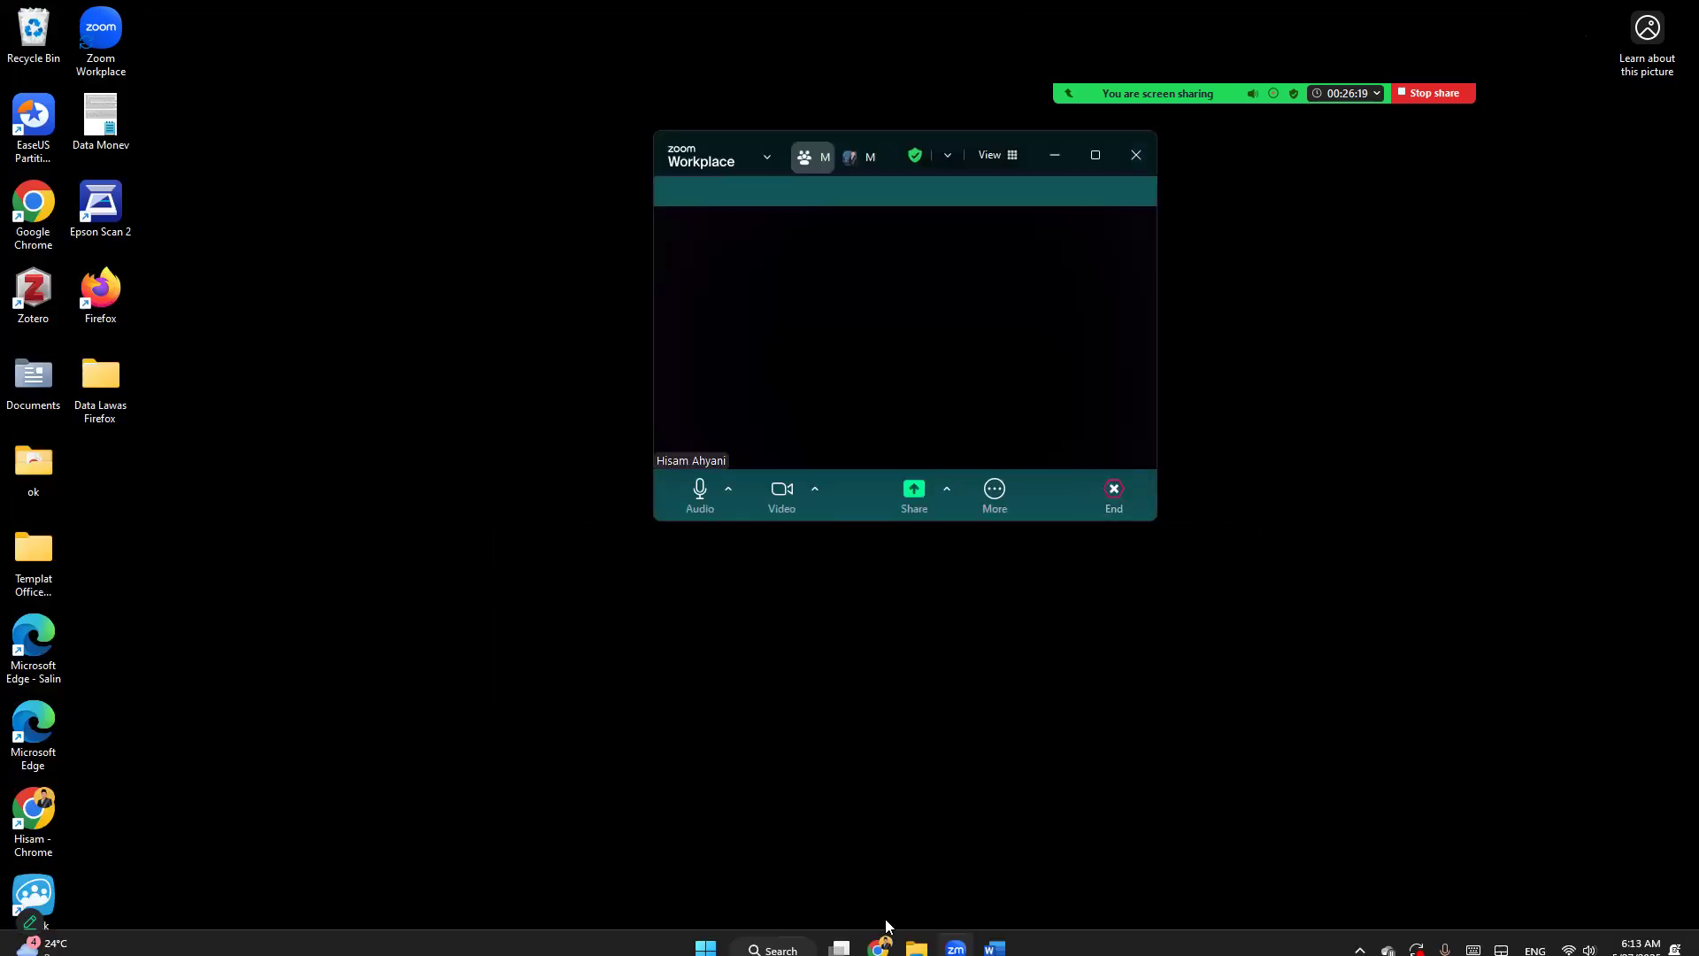
pyautogui.click(705, 934)
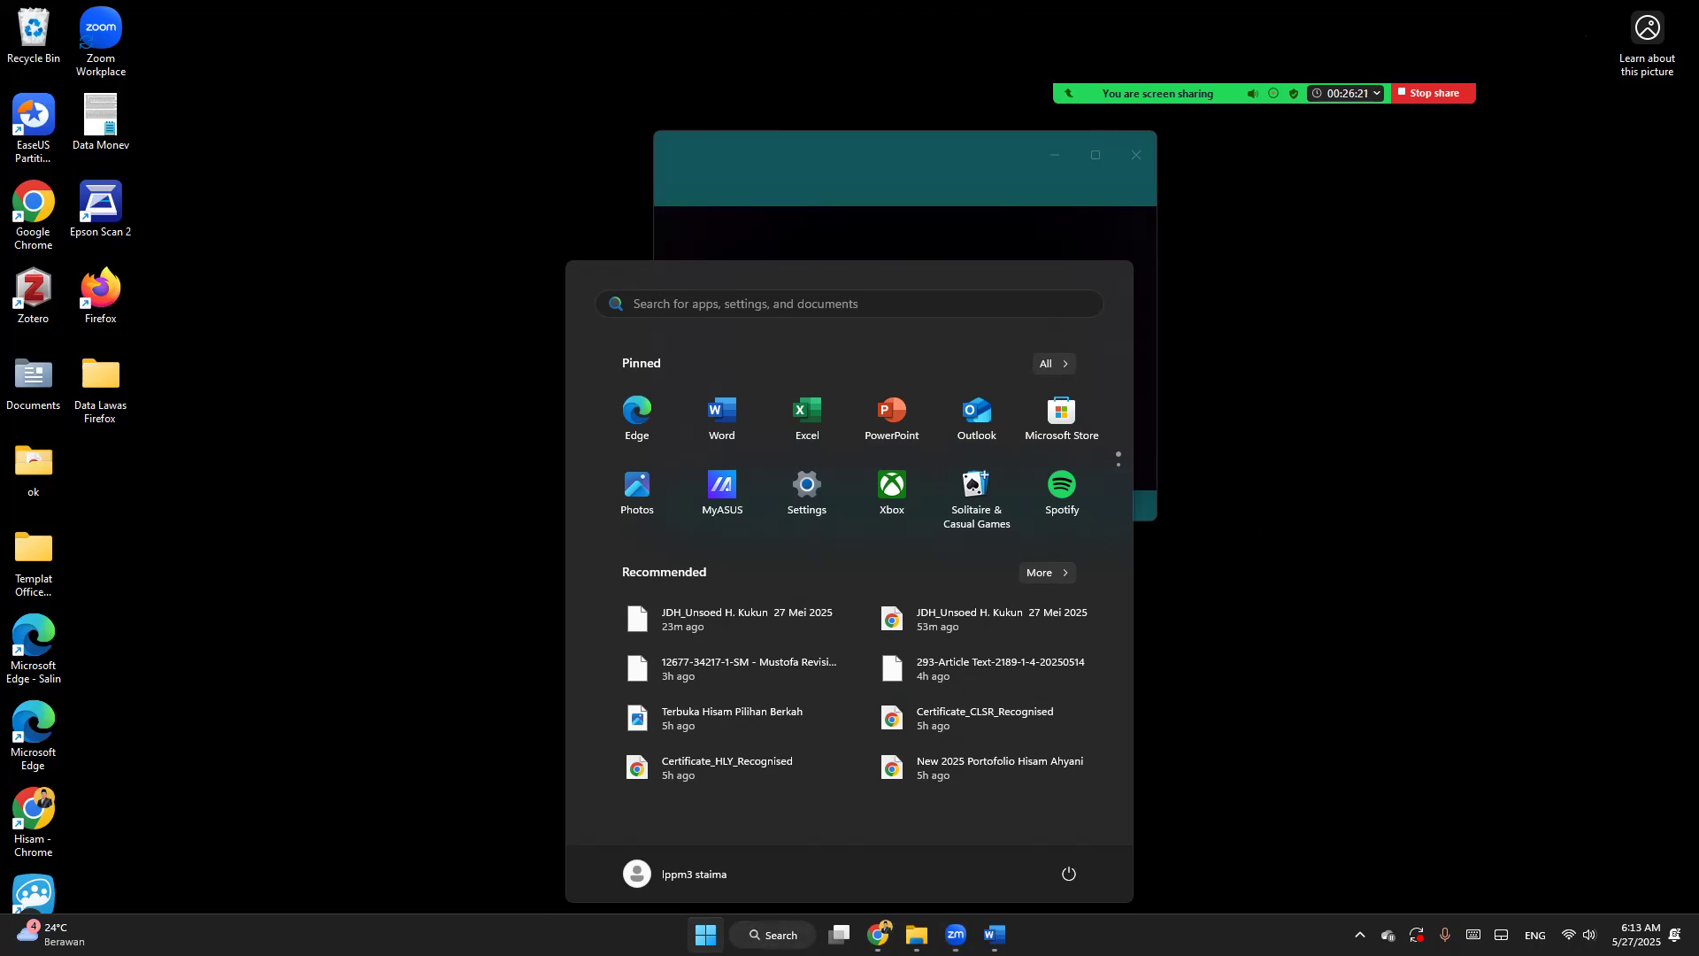
pyautogui.click(773, 934)
pyautogui.write('zotero')
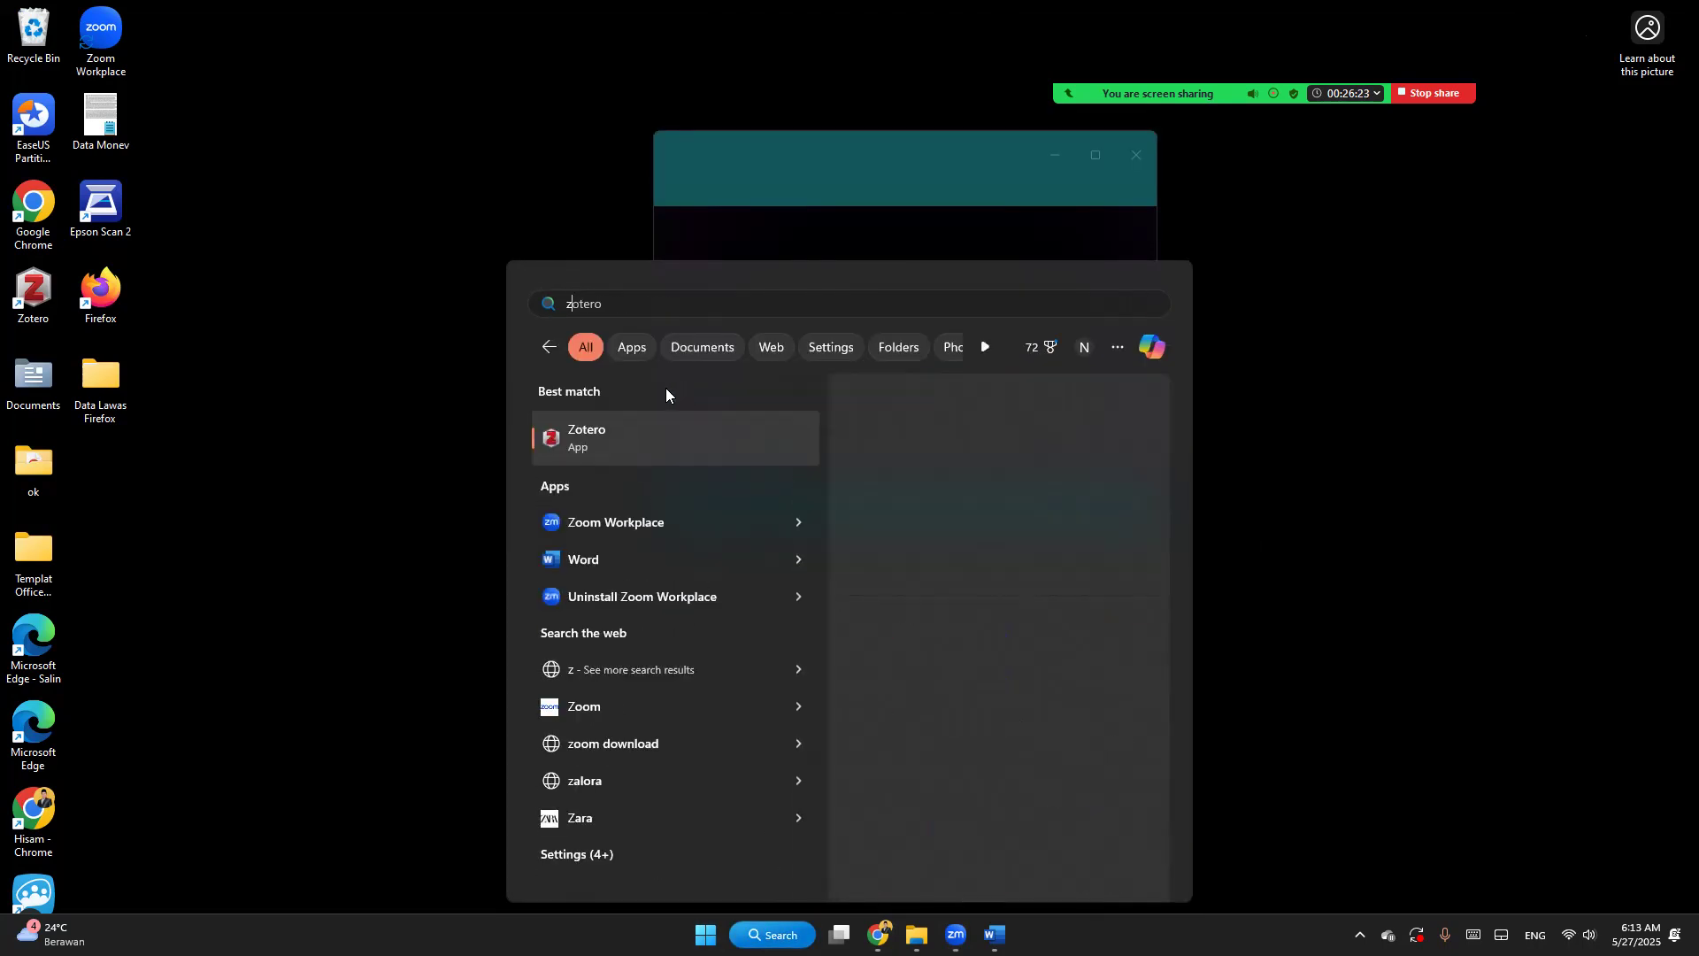
pyautogui.click(662, 425)
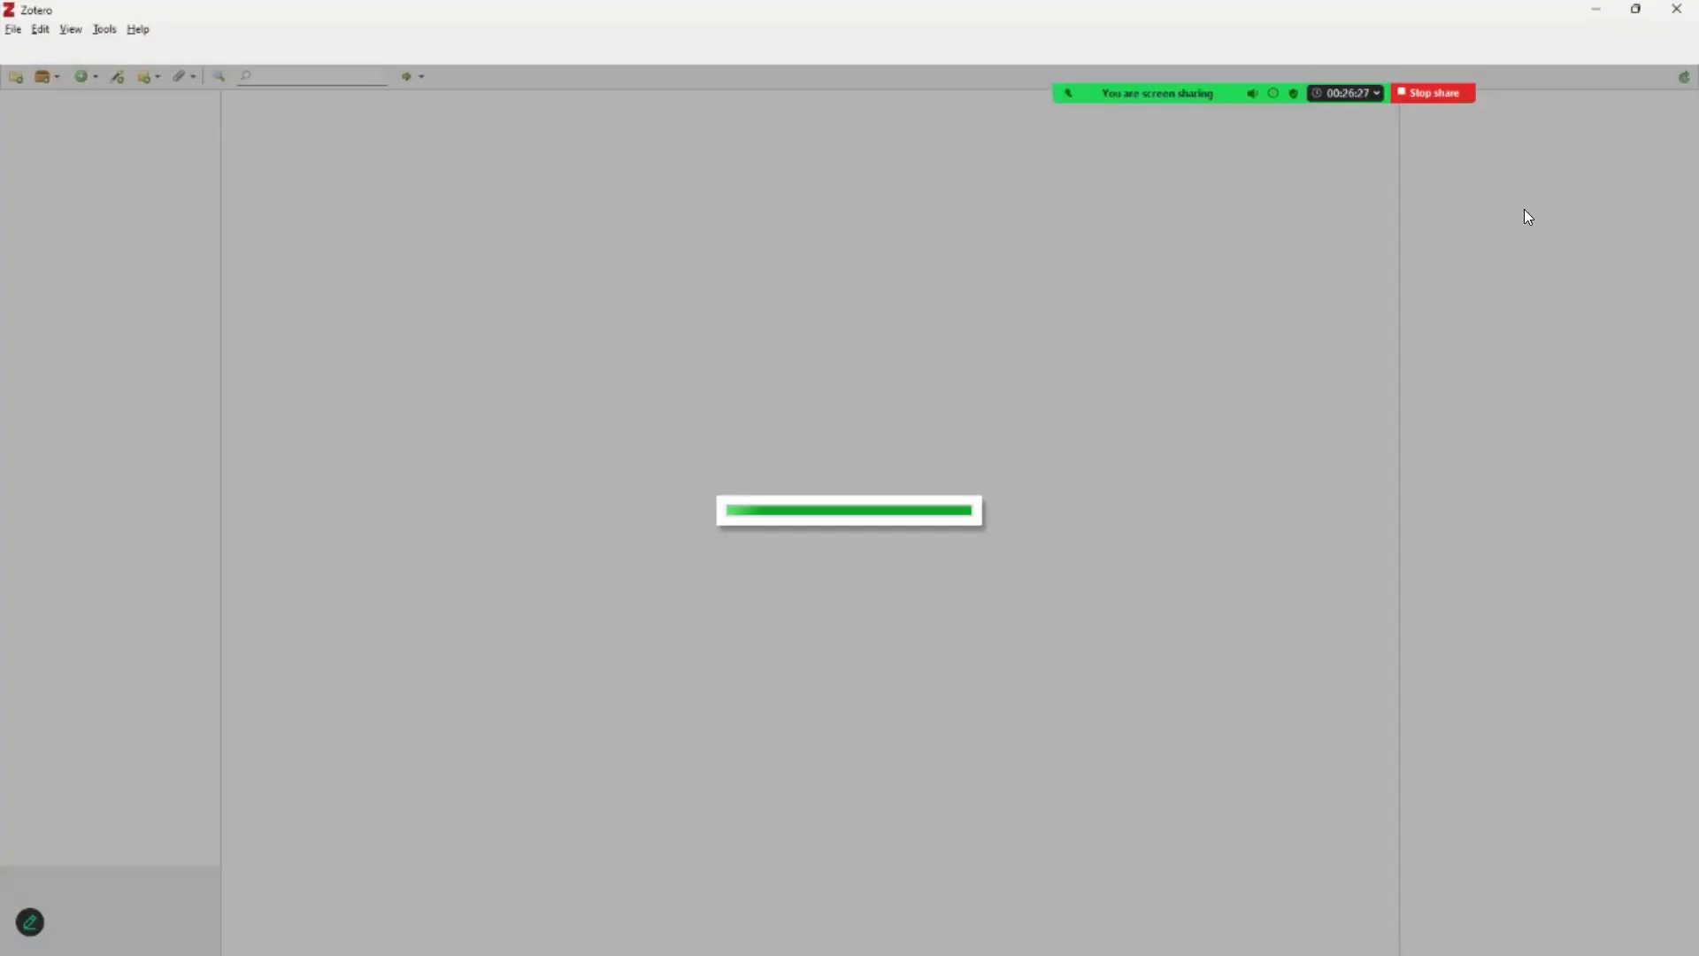
pyautogui.click(1595, 9)
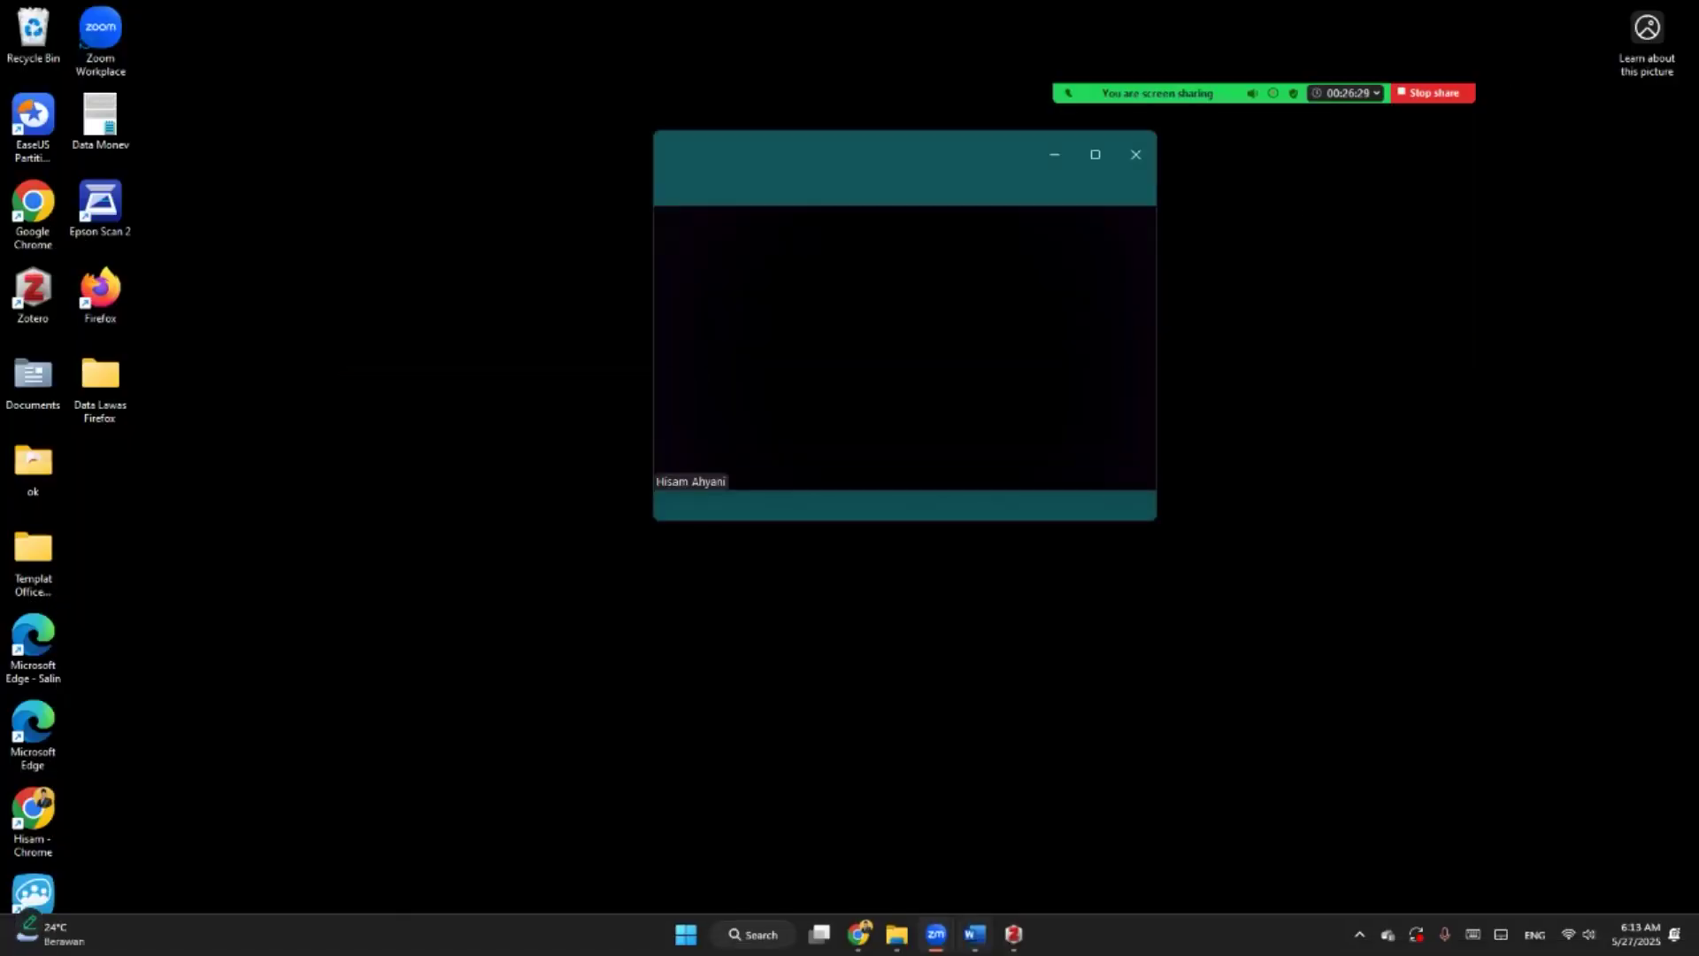
# Step: Return to Word and insert the Zotero bibliography under "Daftar Pustaka" using Chicago Manual of Style 17th edition (full note) with footnotes
pyautogui.click(974, 933)
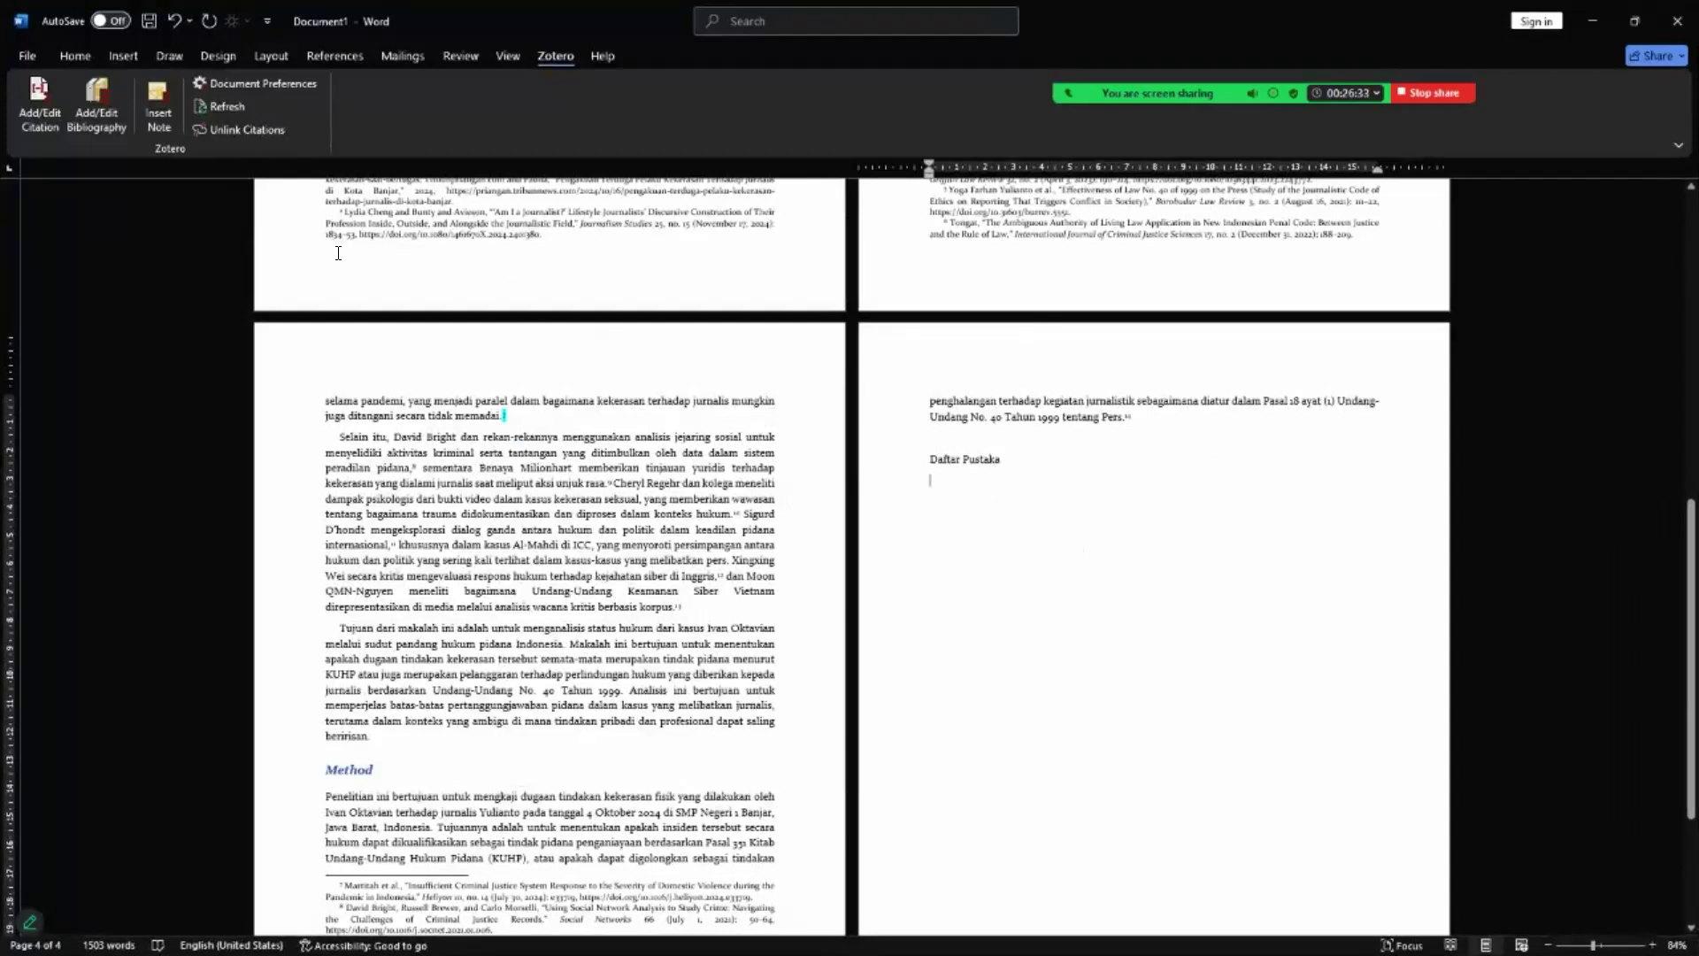
pyautogui.click(97, 106)
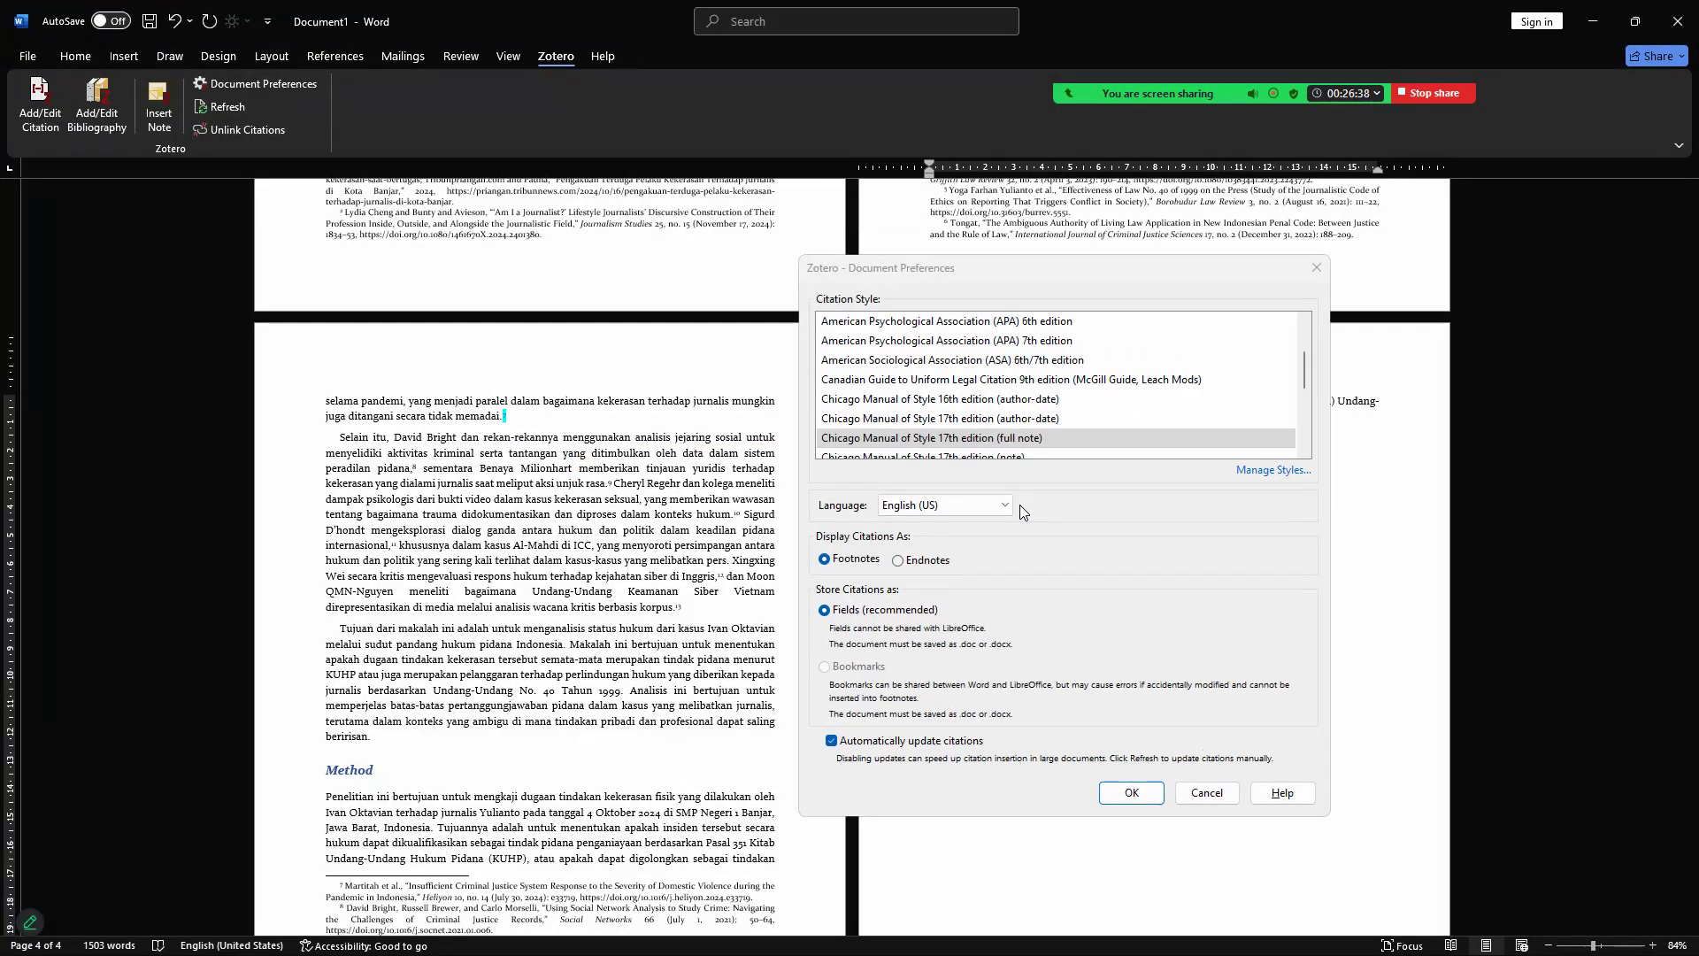
pyautogui.click(1133, 793)
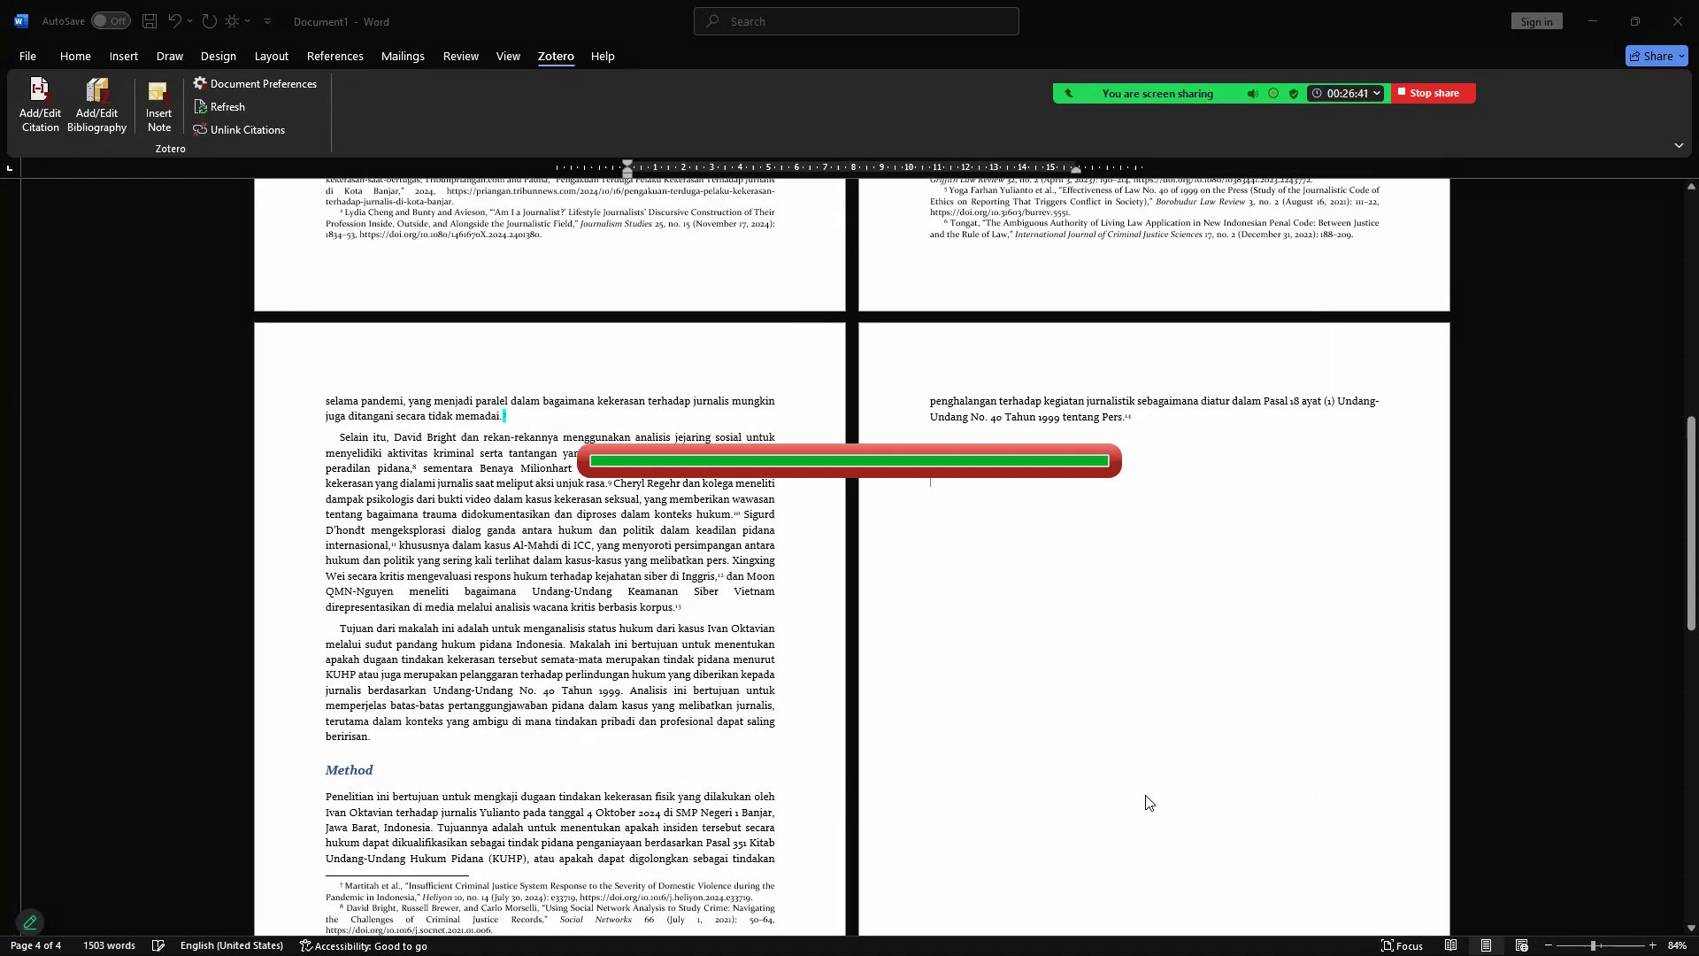
# Step: Format the "Daftar Pustaka" heading as centered, bold and 14 pt
pyautogui.moveTo(1006, 459); pyautogui.dragTo(926, 458)
pyautogui.click(75, 56)
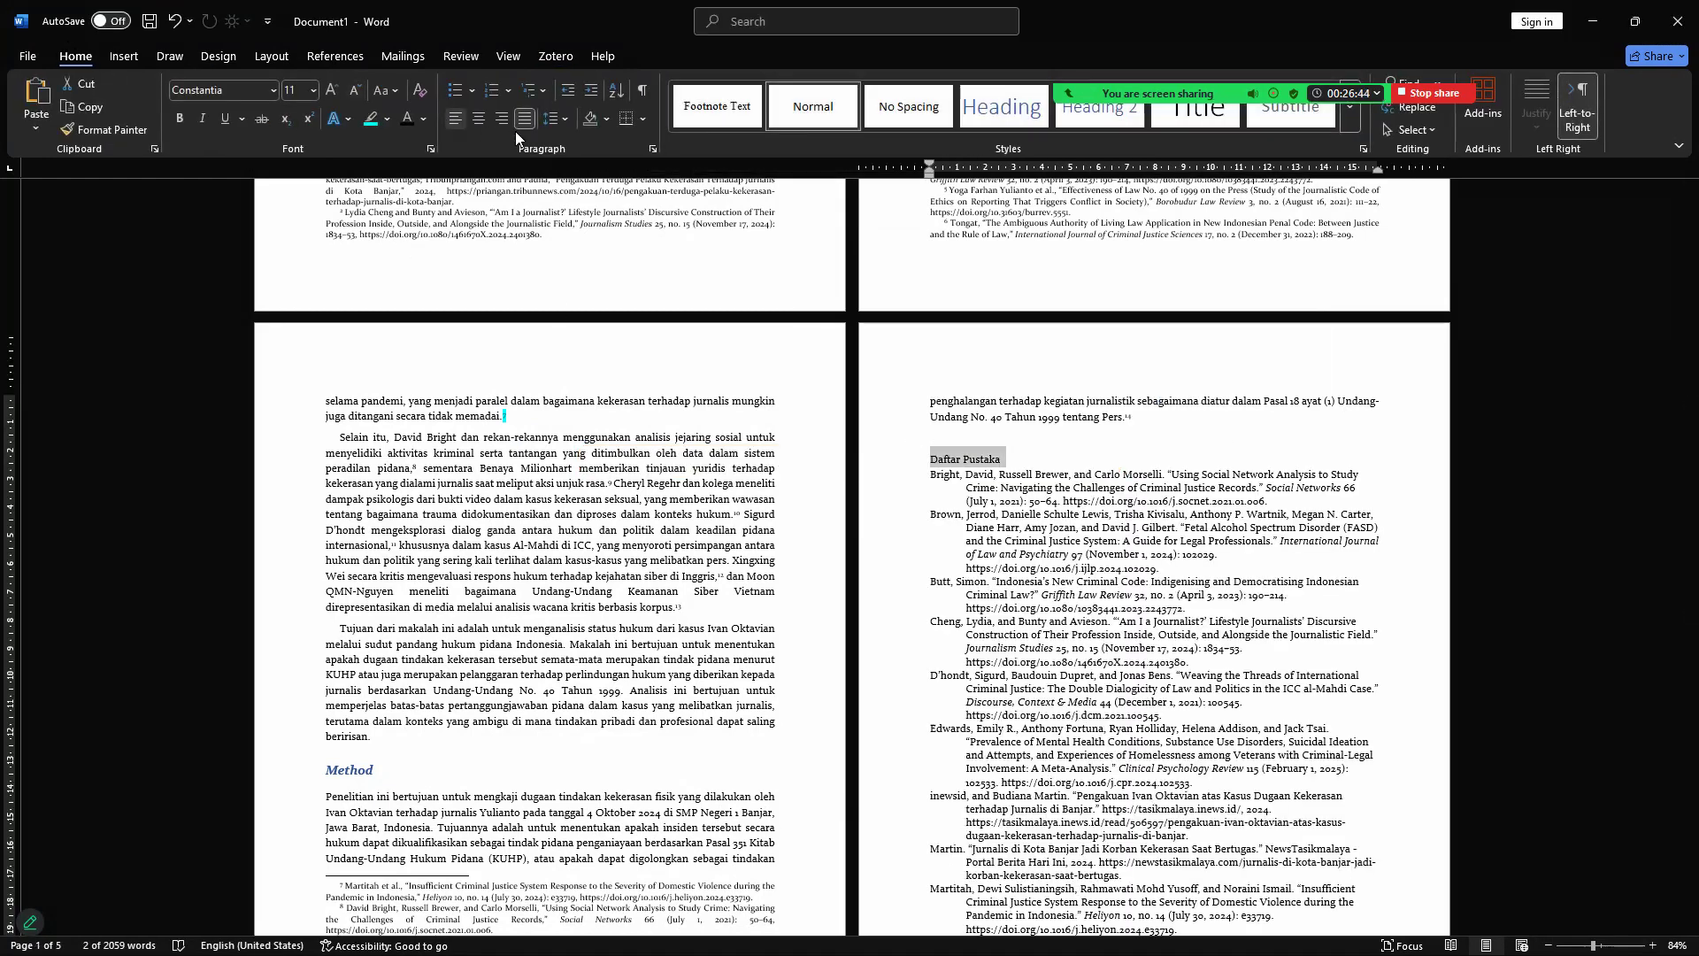
pyautogui.click(478, 117)
pyautogui.click(180, 118)
pyautogui.click(333, 90)
pyautogui.click(334, 90)
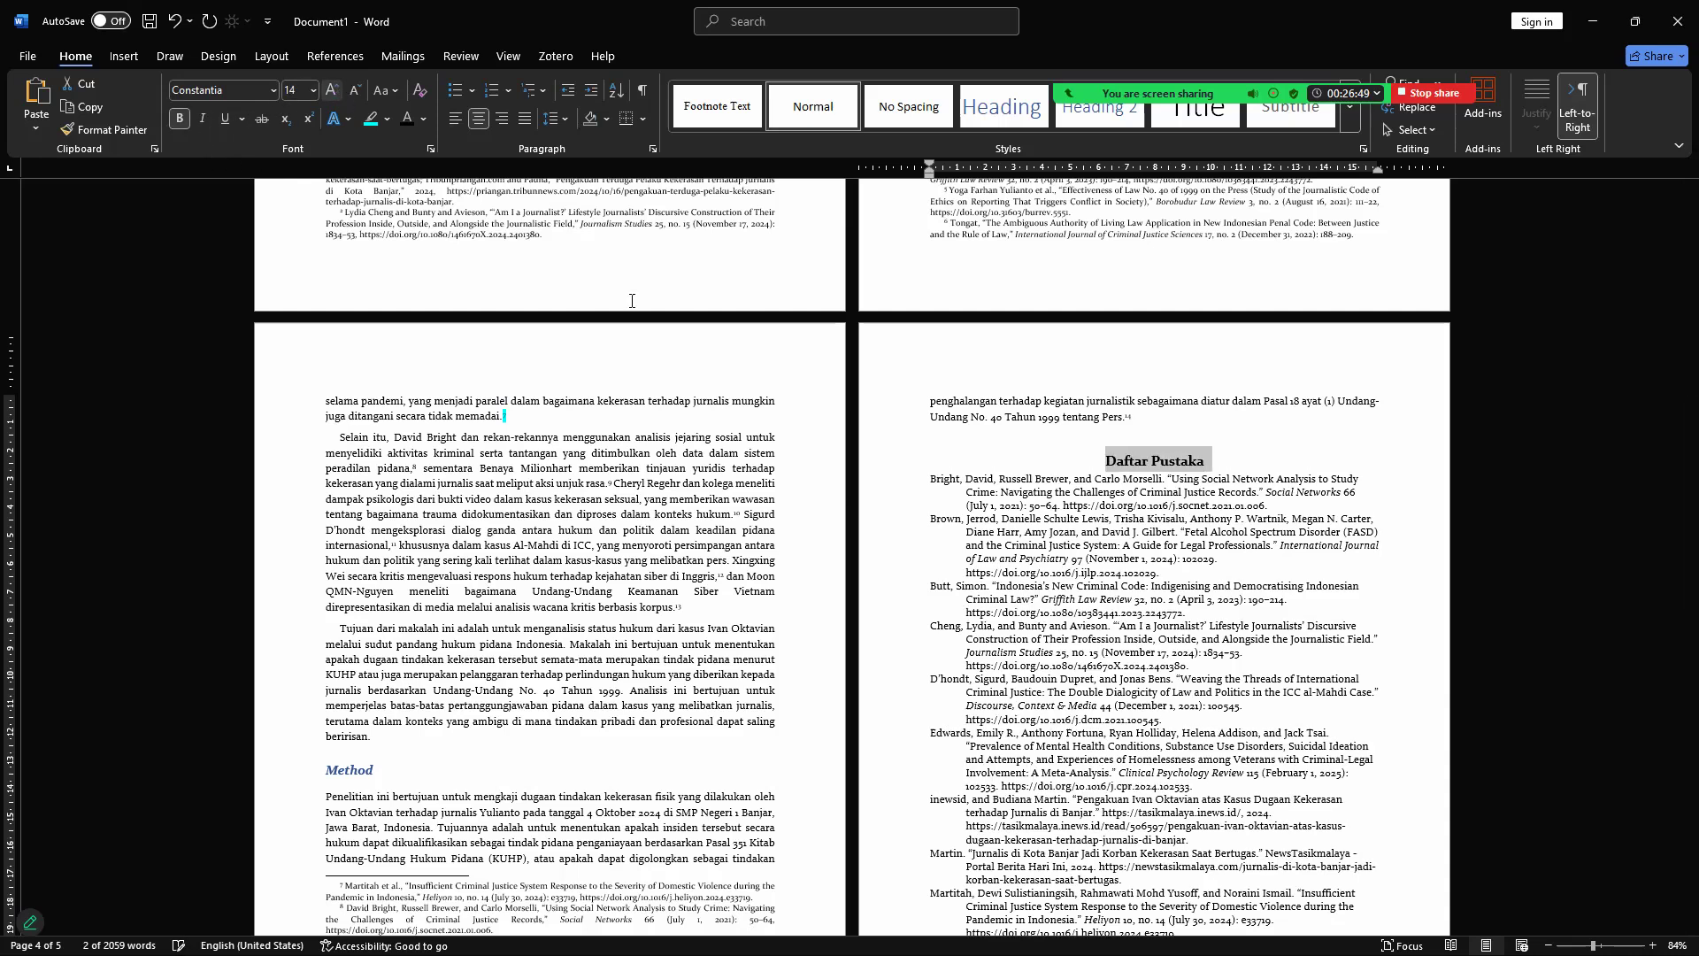
# Step: Remove the text highlighting from the entire document, including the coloured footnote references
pyautogui.click(680, 538)
pyautogui.moveTo(1671, 522); pyautogui.dragTo(1671, 299)
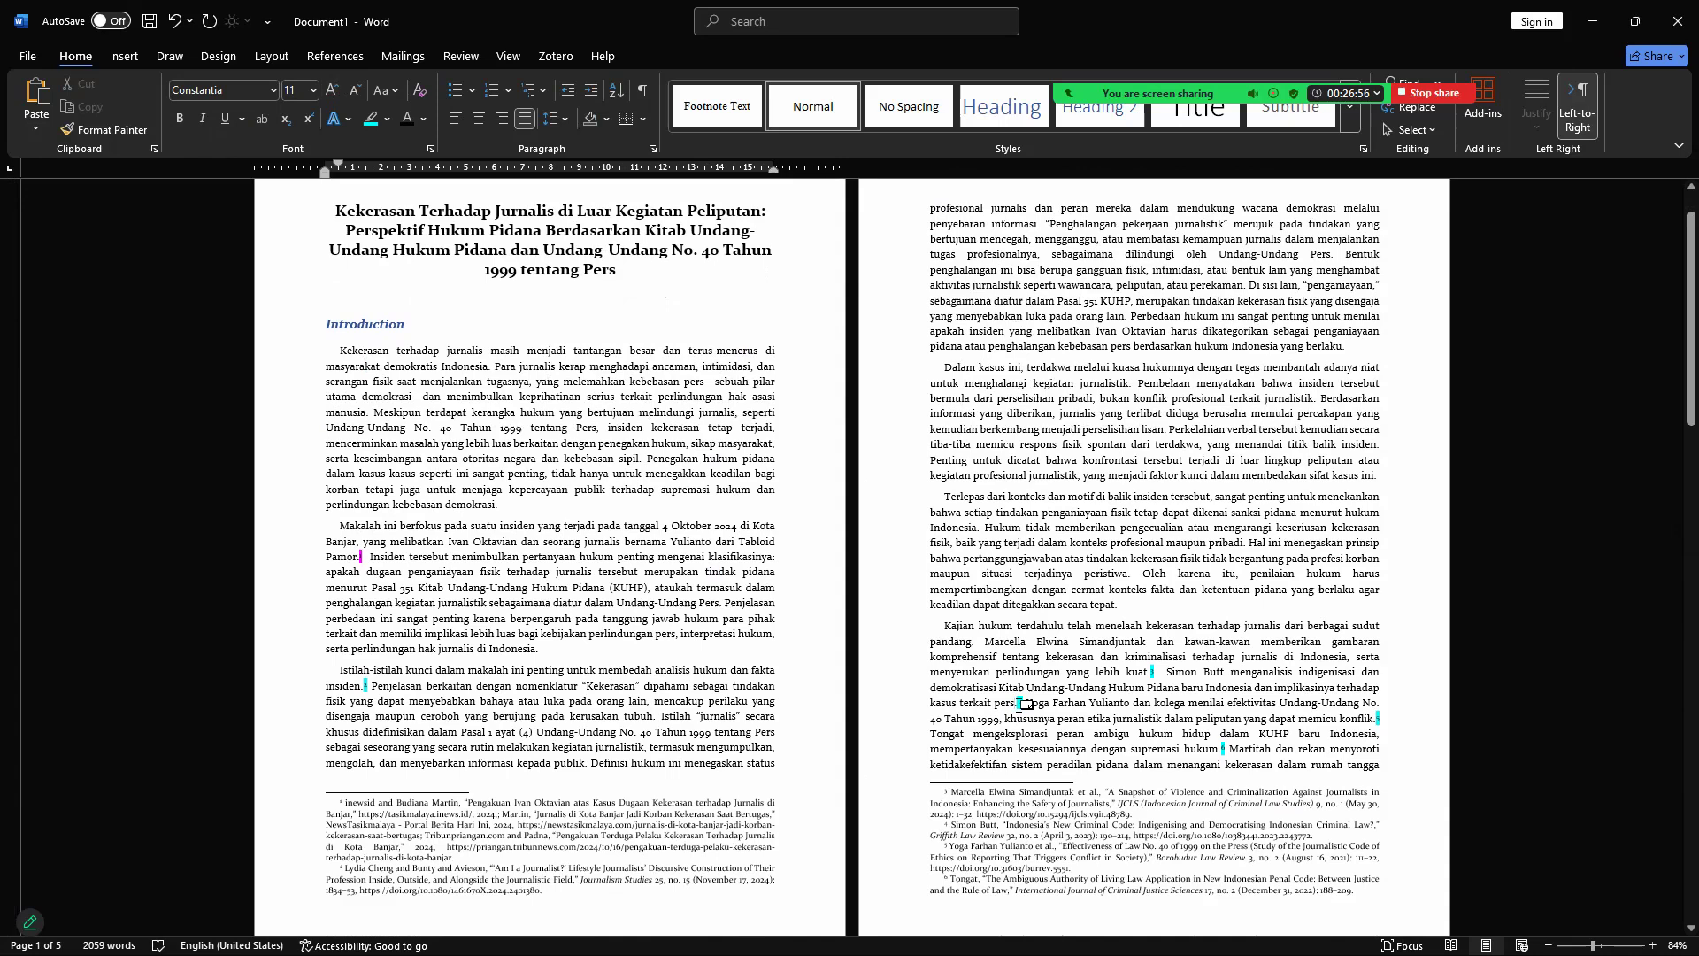
pyautogui.click(356, 556)
pyautogui.moveTo(354, 551); pyautogui.dragTo(390, 571)
pyautogui.scroll(12, 391, 572)
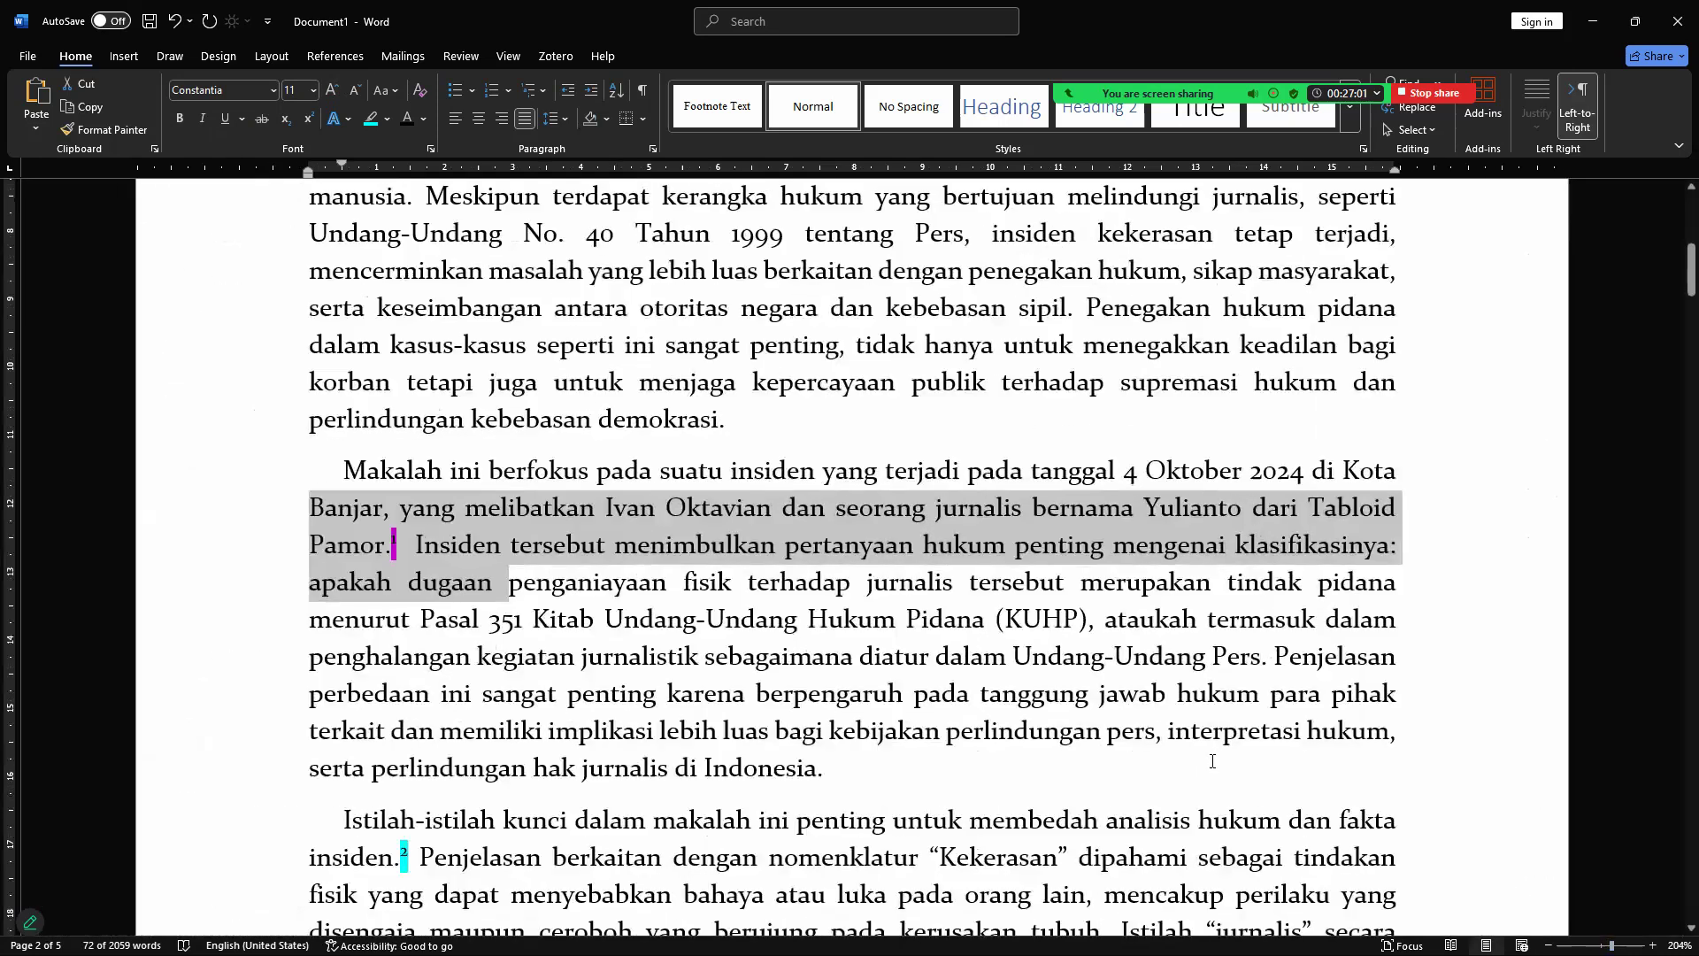
pyautogui.click(556, 650)
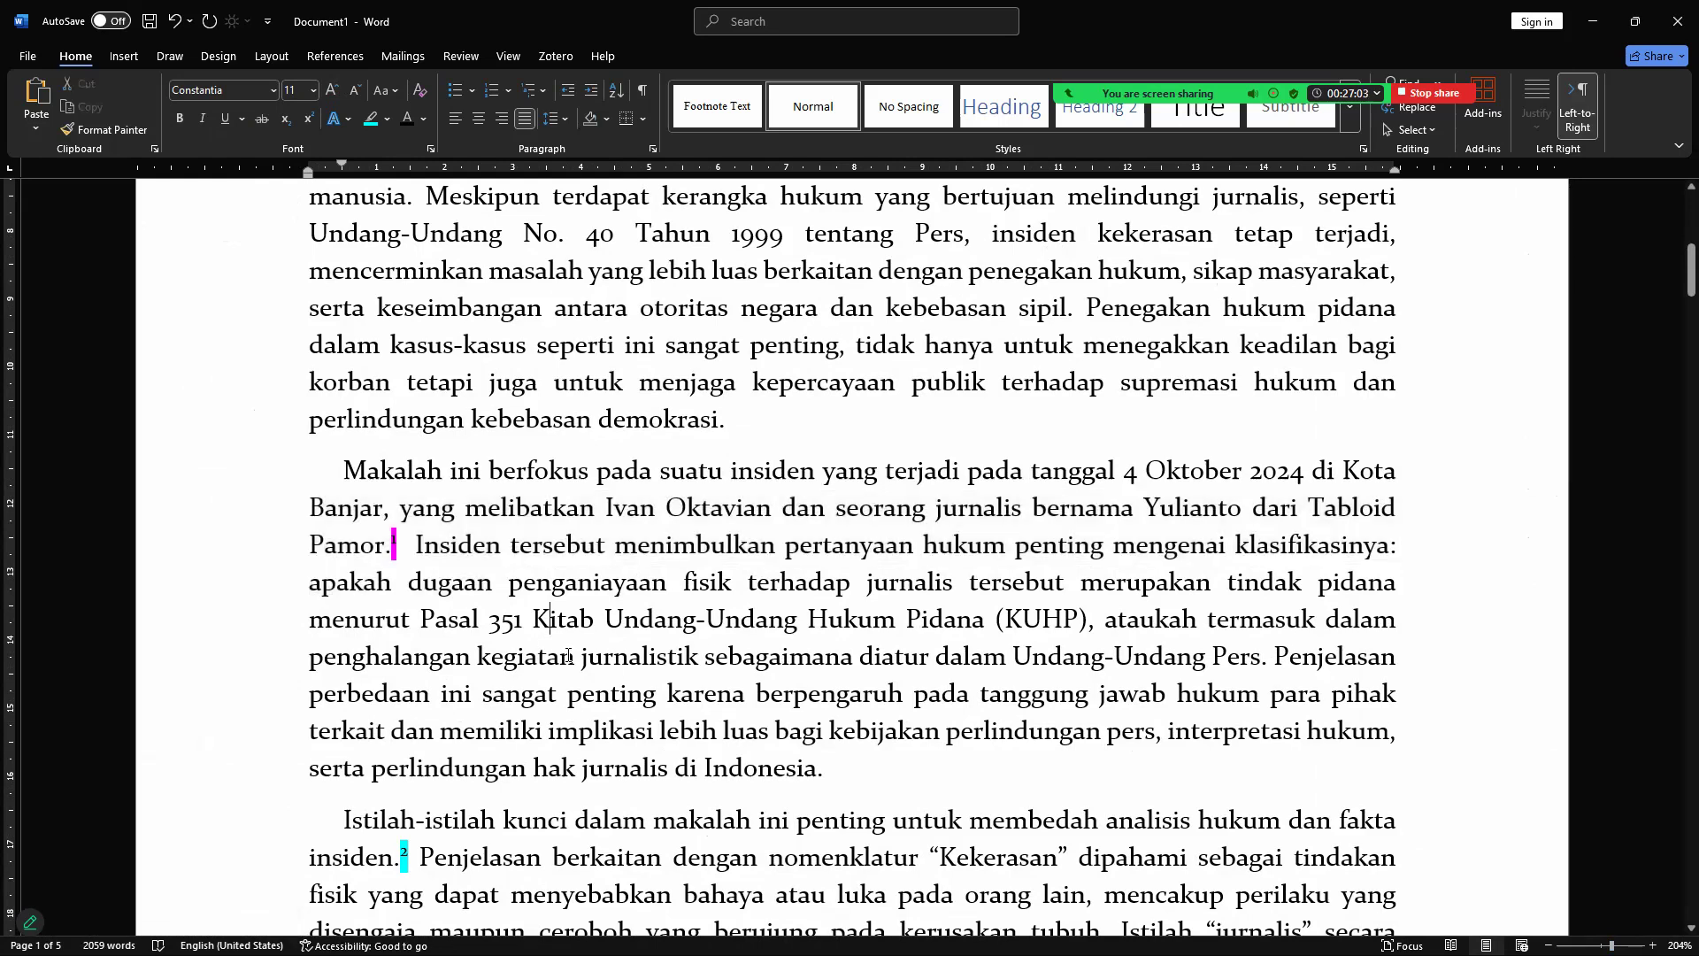
pyautogui.hotkey('ctrl', 'a')
pyautogui.click(386, 119)
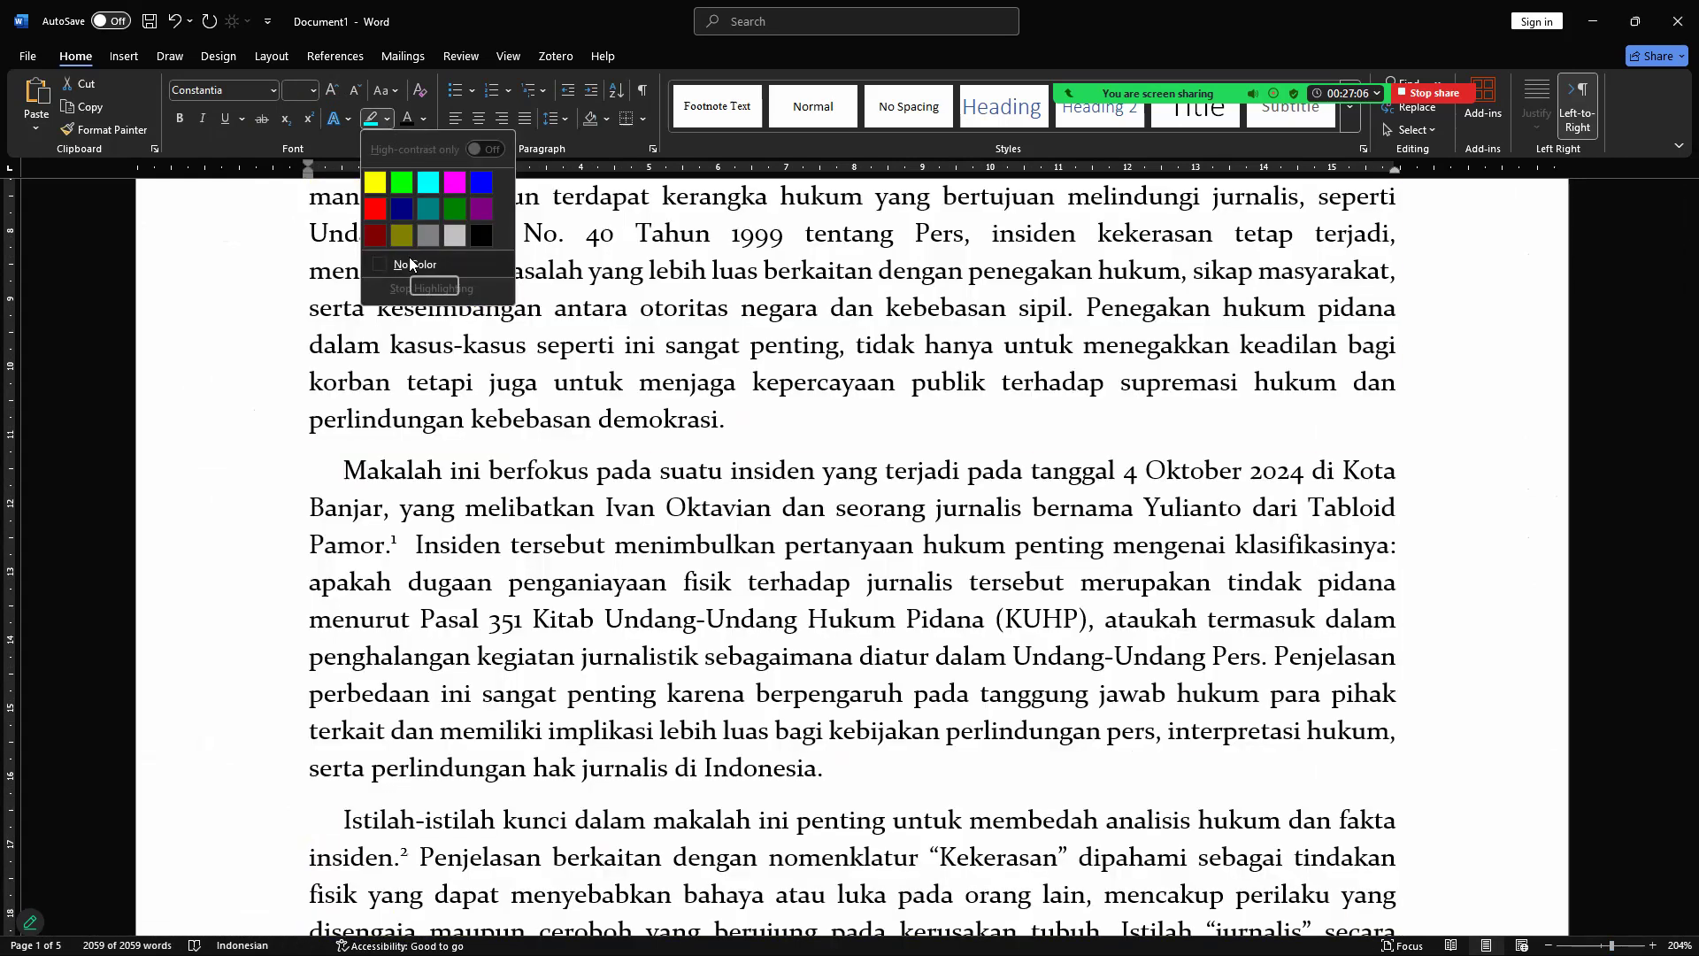
pyautogui.click(409, 264)
pyautogui.click(424, 582)
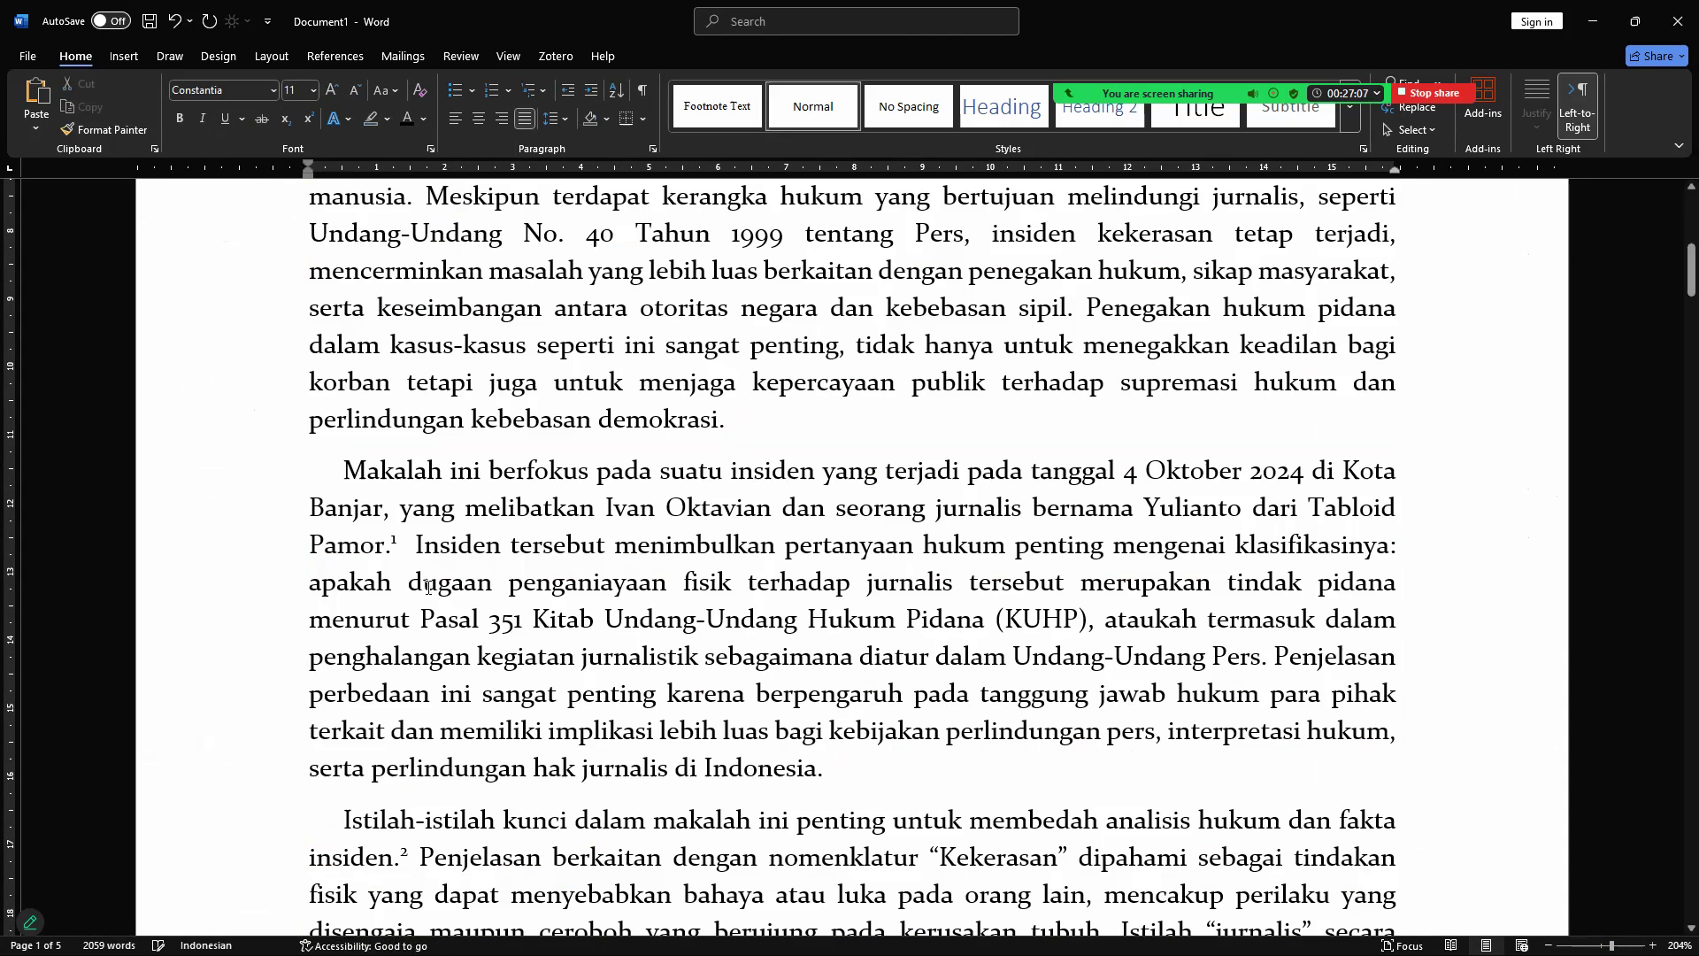
# Step: Highlight "Pamor." with footnote reference 1 and "insiden." with footnote reference 2 in turquoise
pyautogui.doubleClick(410, 542)
pyautogui.click(411, 542)
pyautogui.doubleClick(370, 549)
pyautogui.moveTo(400, 552)
pyautogui.mouseDown()
pyautogui.moveTo(395, 513)
pyautogui.moveTo(398, 549)
pyautogui.mouseUp()
pyautogui.click(386, 118)
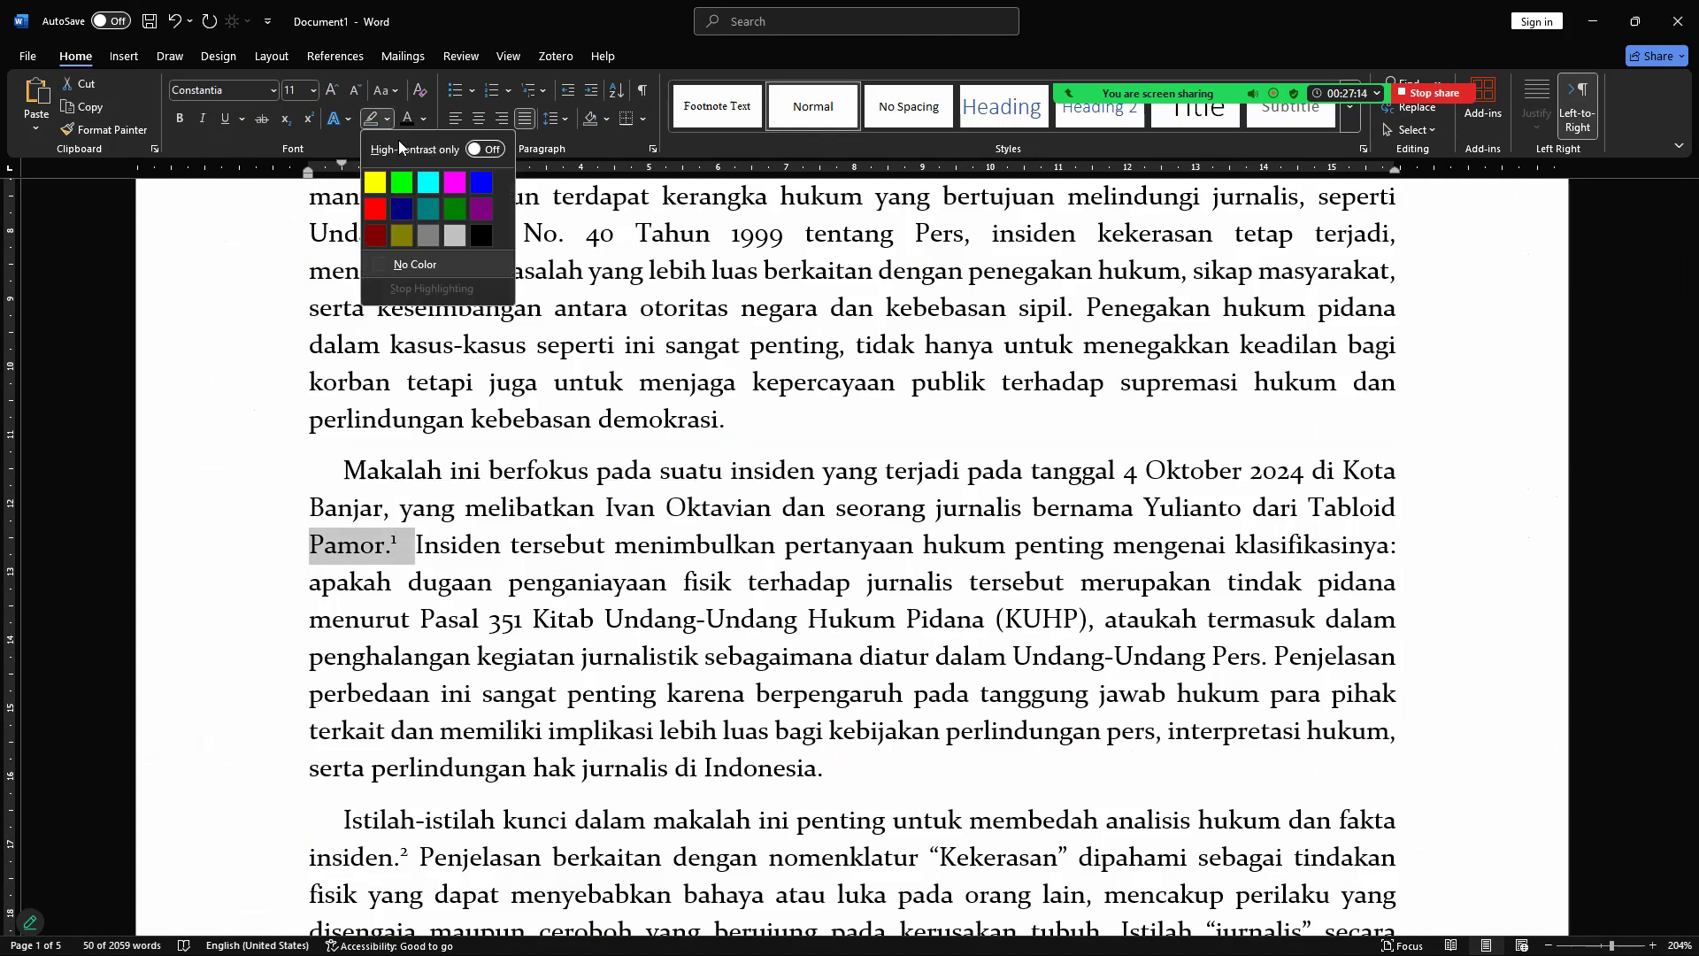
pyautogui.click(427, 183)
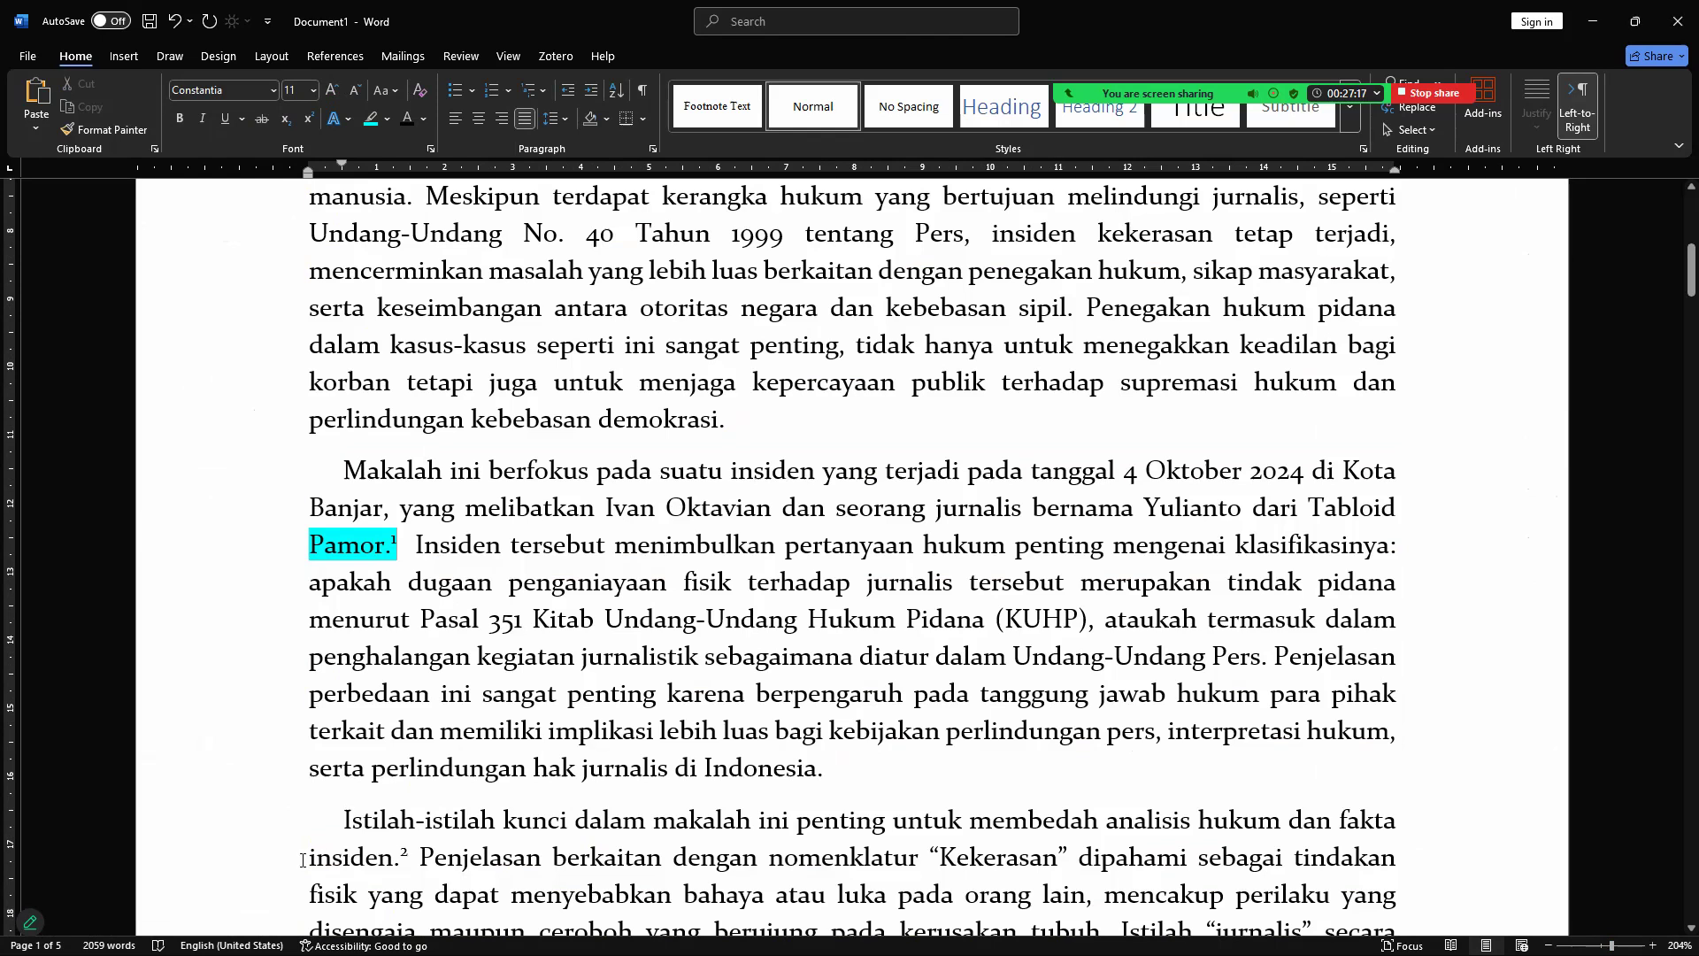
pyautogui.moveTo(310, 856); pyautogui.dragTo(416, 857)
pyautogui.click(363, 121)
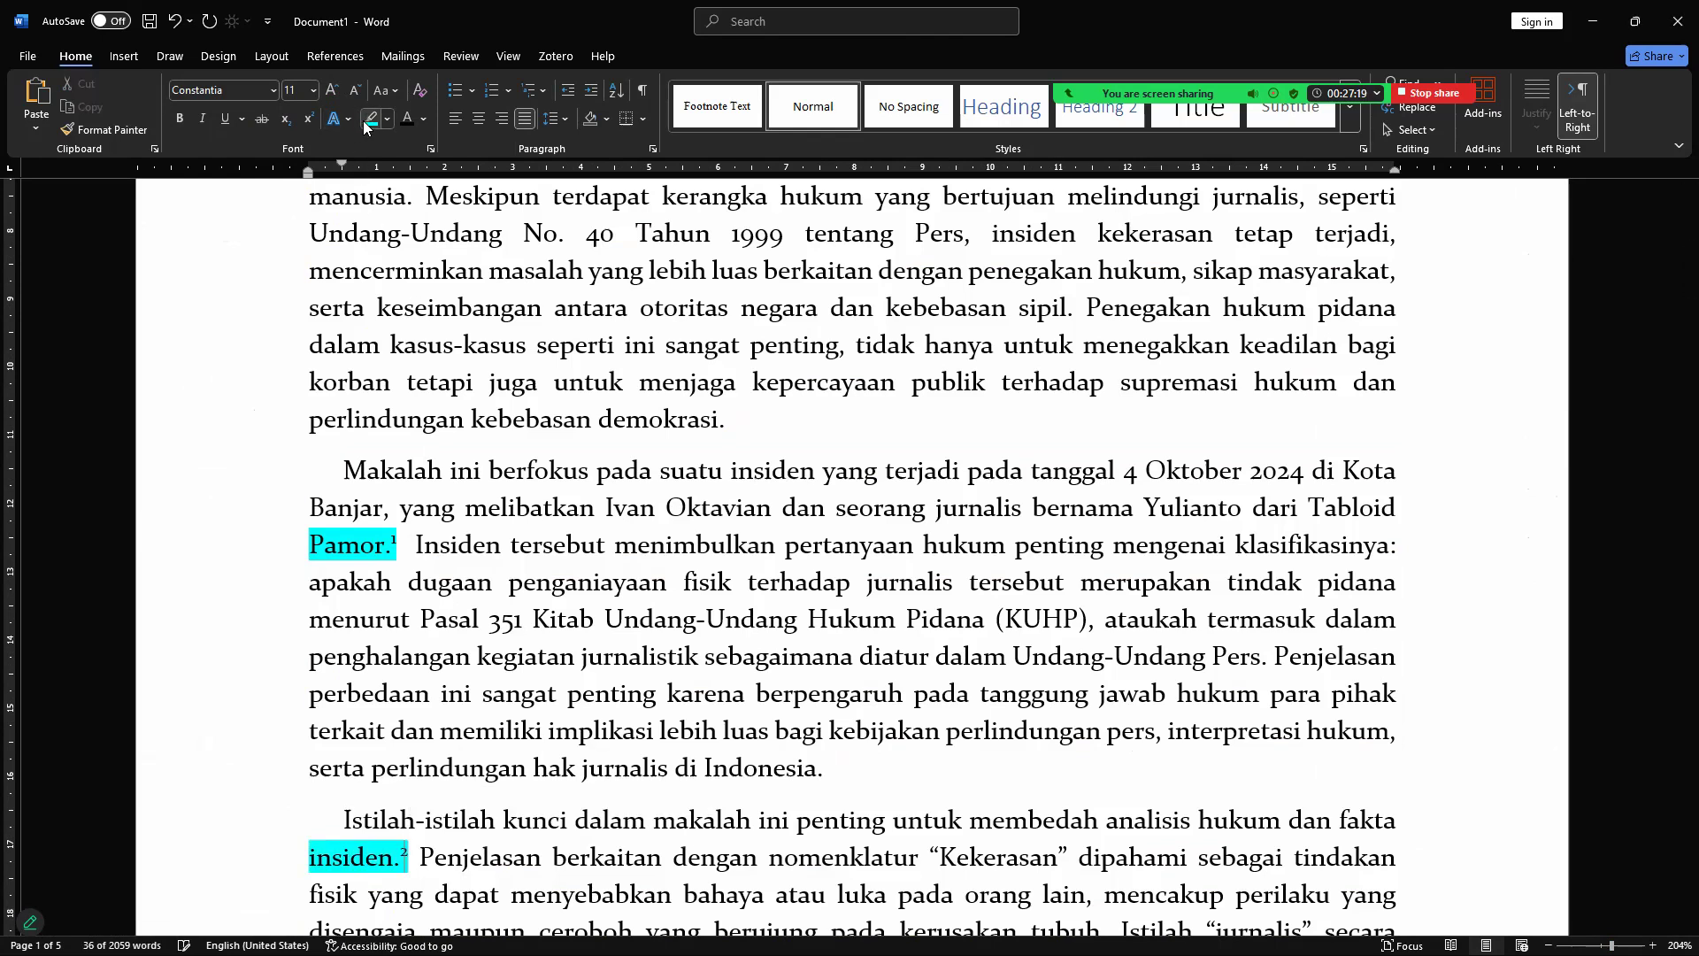
# Step: On page 2, highlight "kuat.", "hukum." and "konflik." in turquoise together with their footnote references 3, 6 and 5
pyautogui.moveTo(1690, 266); pyautogui.dragTo(1688, 367)
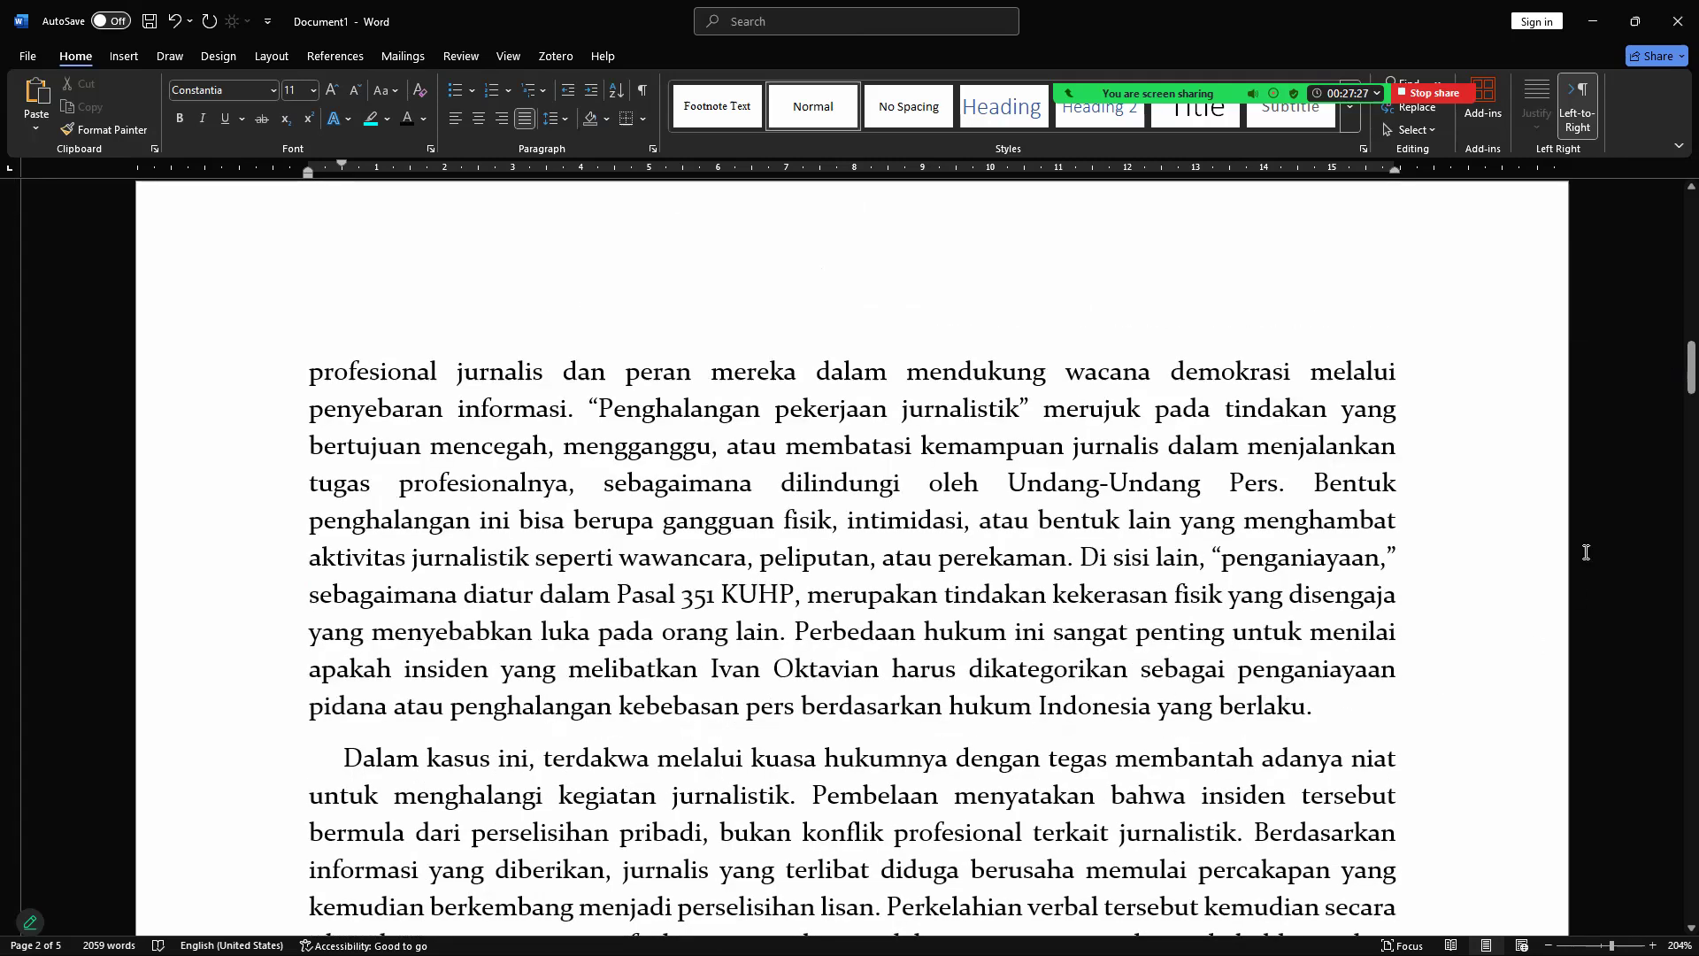
pyautogui.moveTo(1674, 372); pyautogui.dragTo(1672, 453)
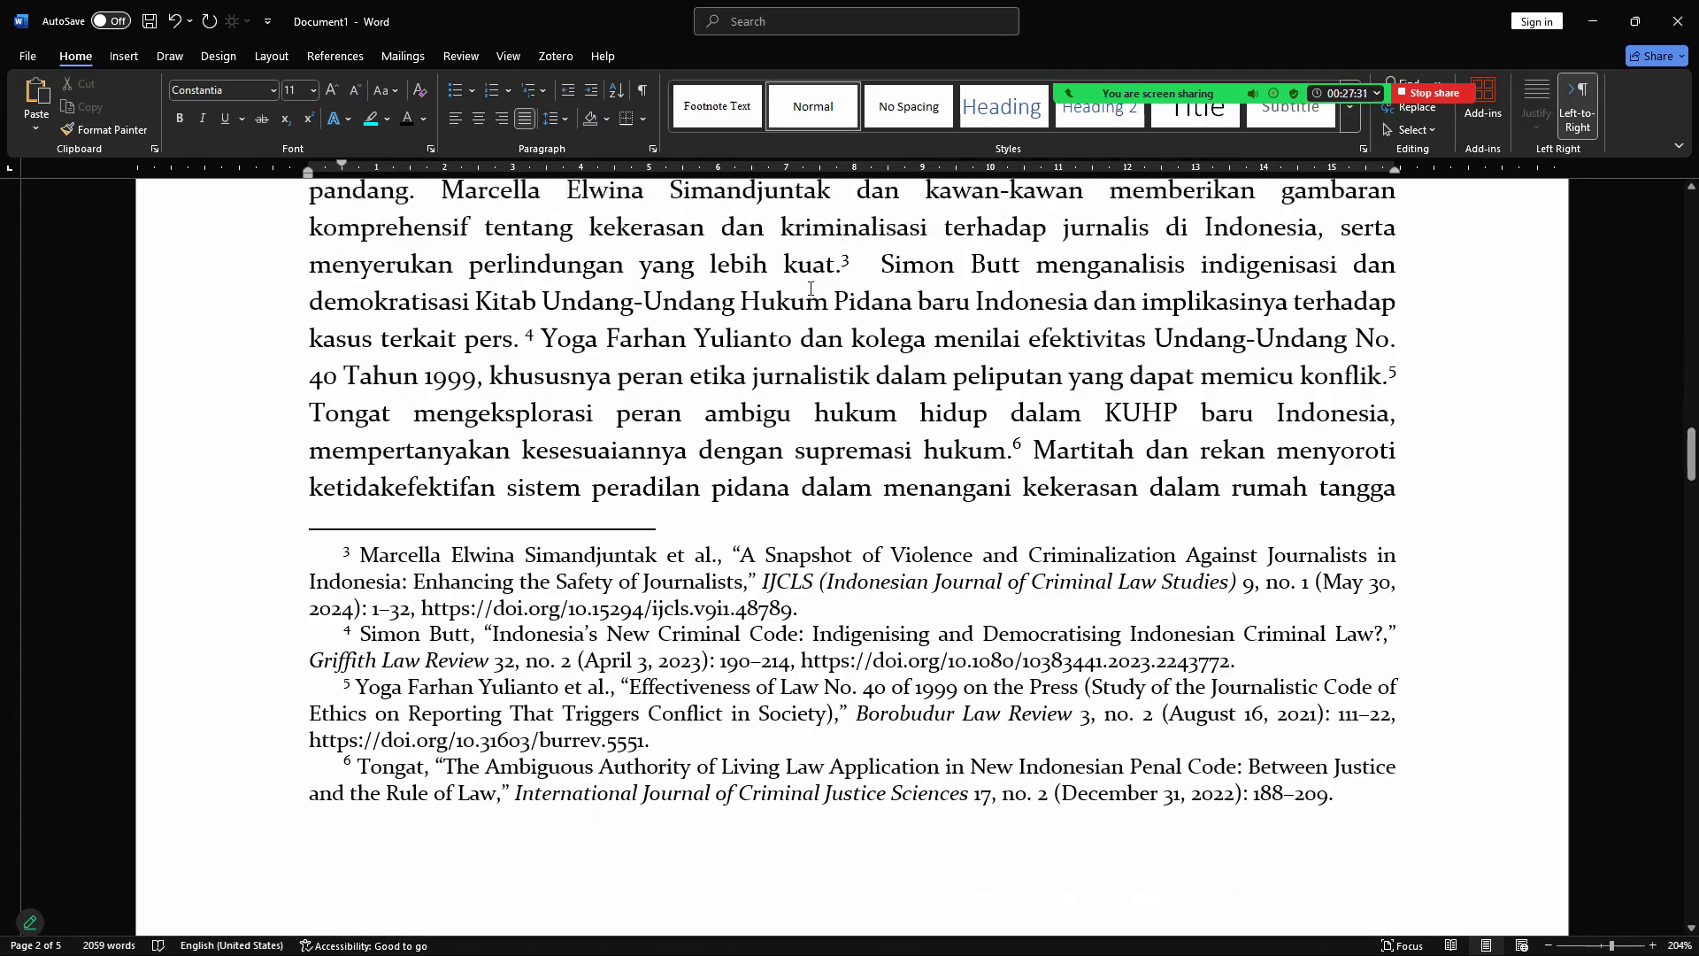
pyautogui.moveTo(784, 263); pyautogui.dragTo(850, 266)
pyautogui.click(371, 118)
pyautogui.click(927, 343)
pyautogui.moveTo(924, 449); pyautogui.dragTo(1032, 447)
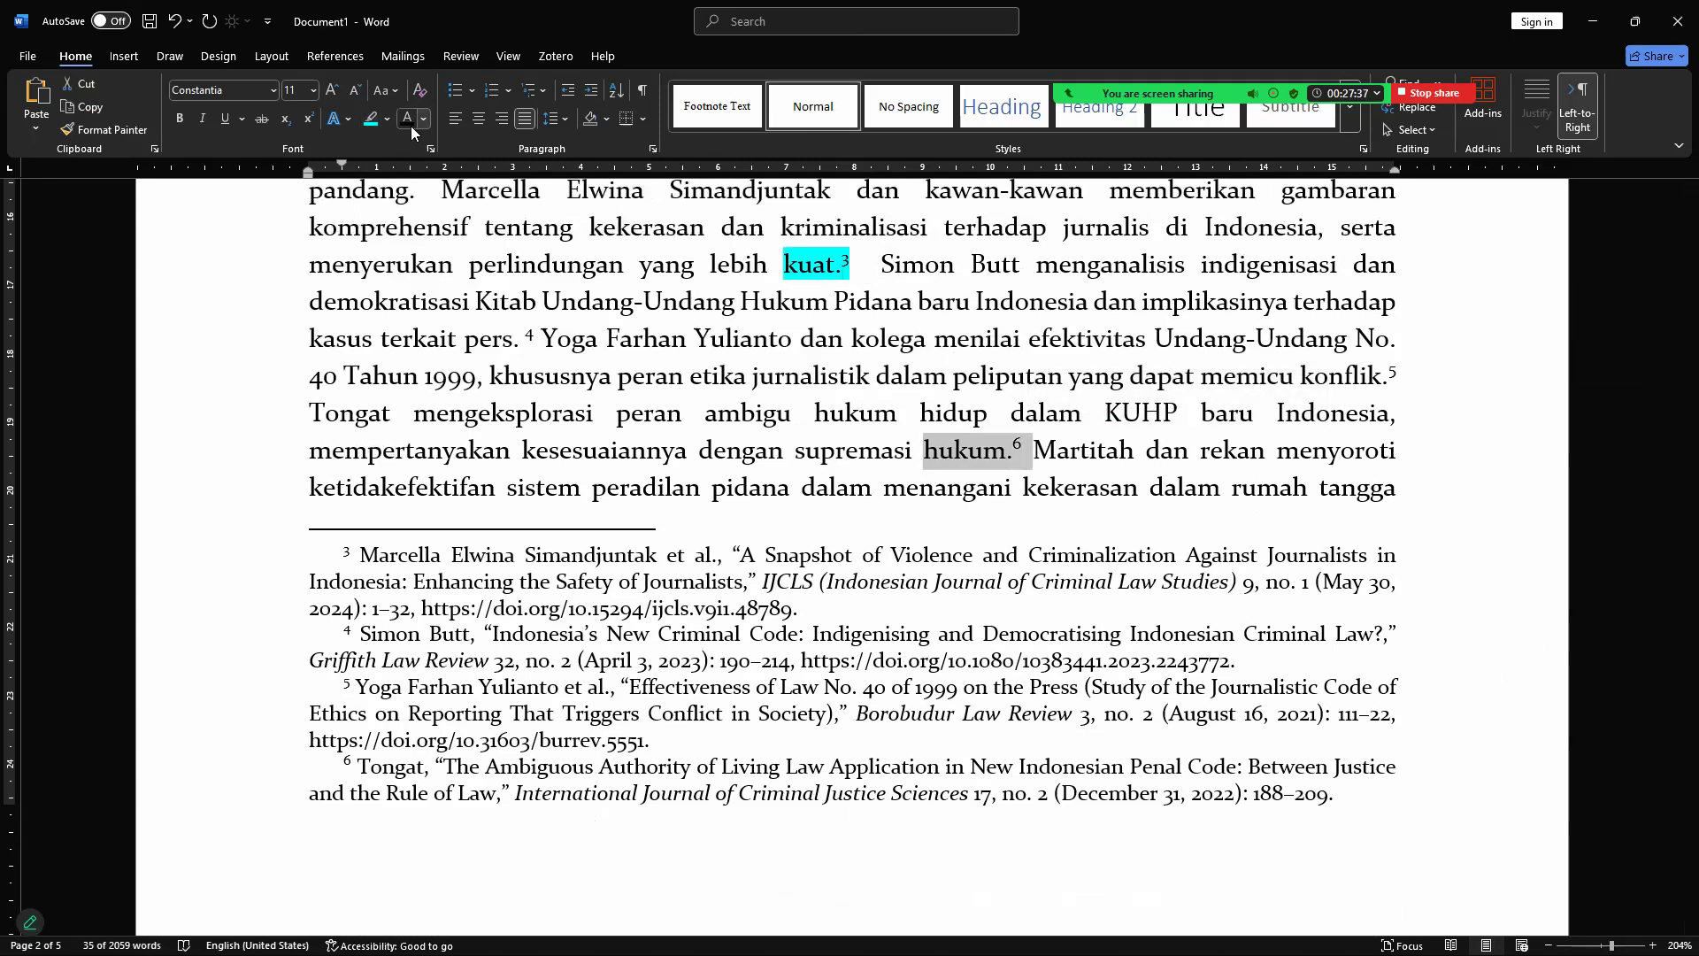
pyautogui.click(370, 119)
pyautogui.click(1119, 441)
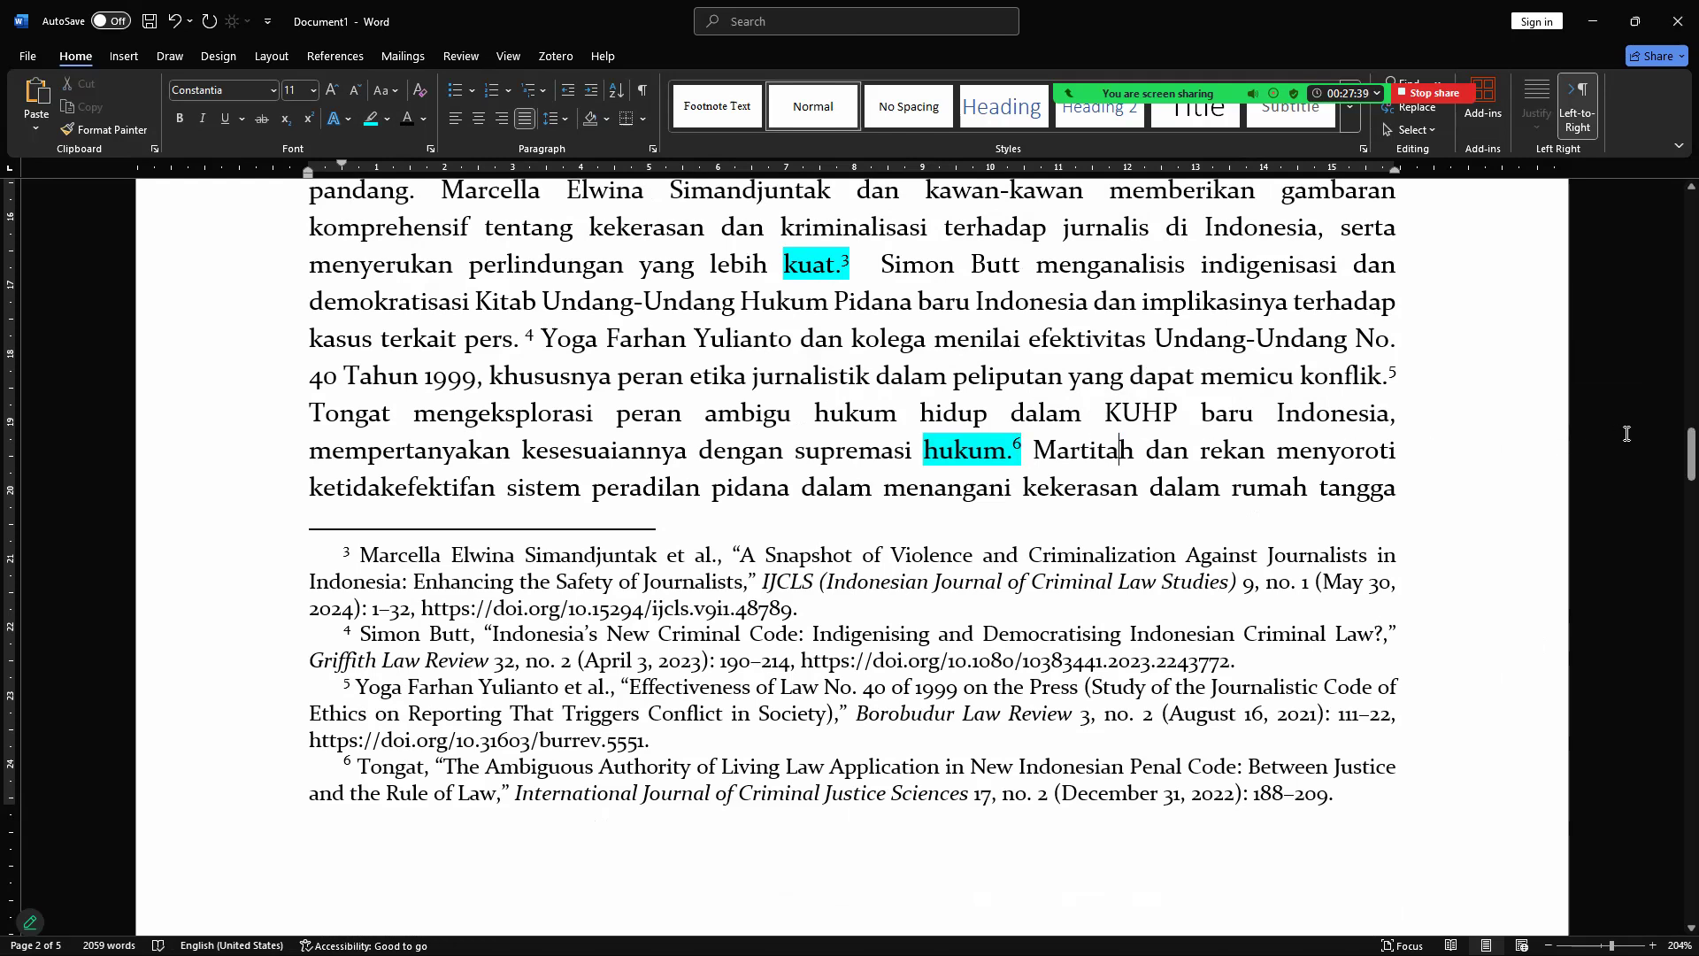
pyautogui.moveTo(1298, 375); pyautogui.dragTo(1421, 379)
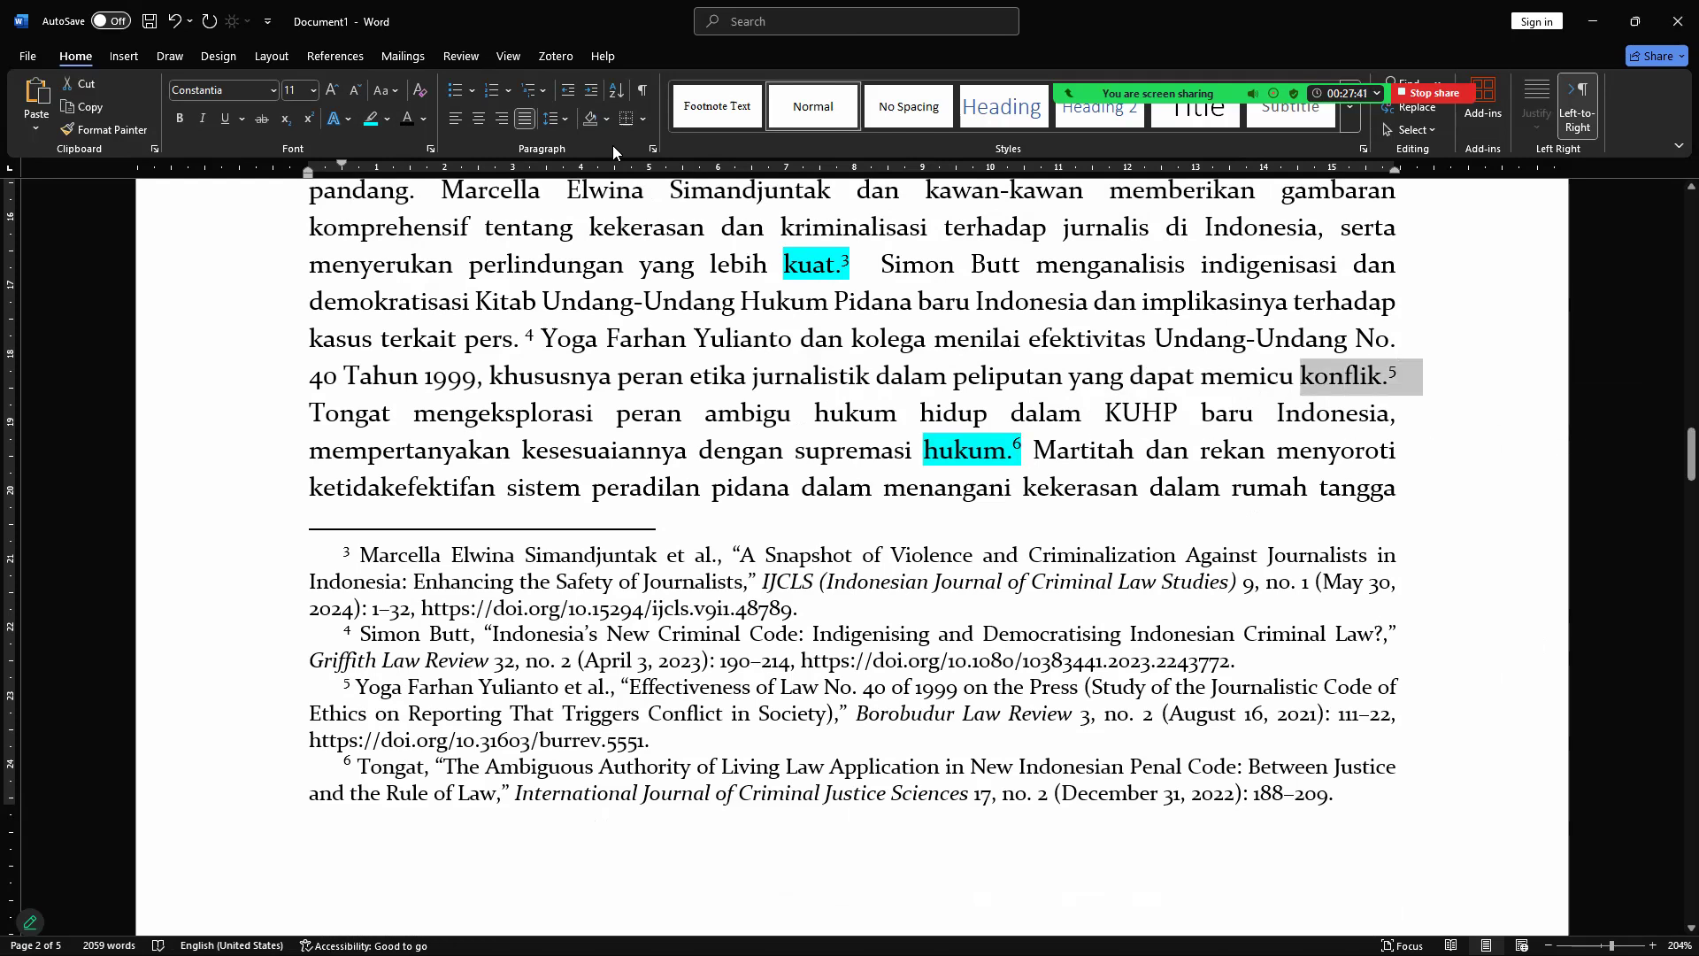
pyautogui.click(370, 119)
pyautogui.click(1039, 326)
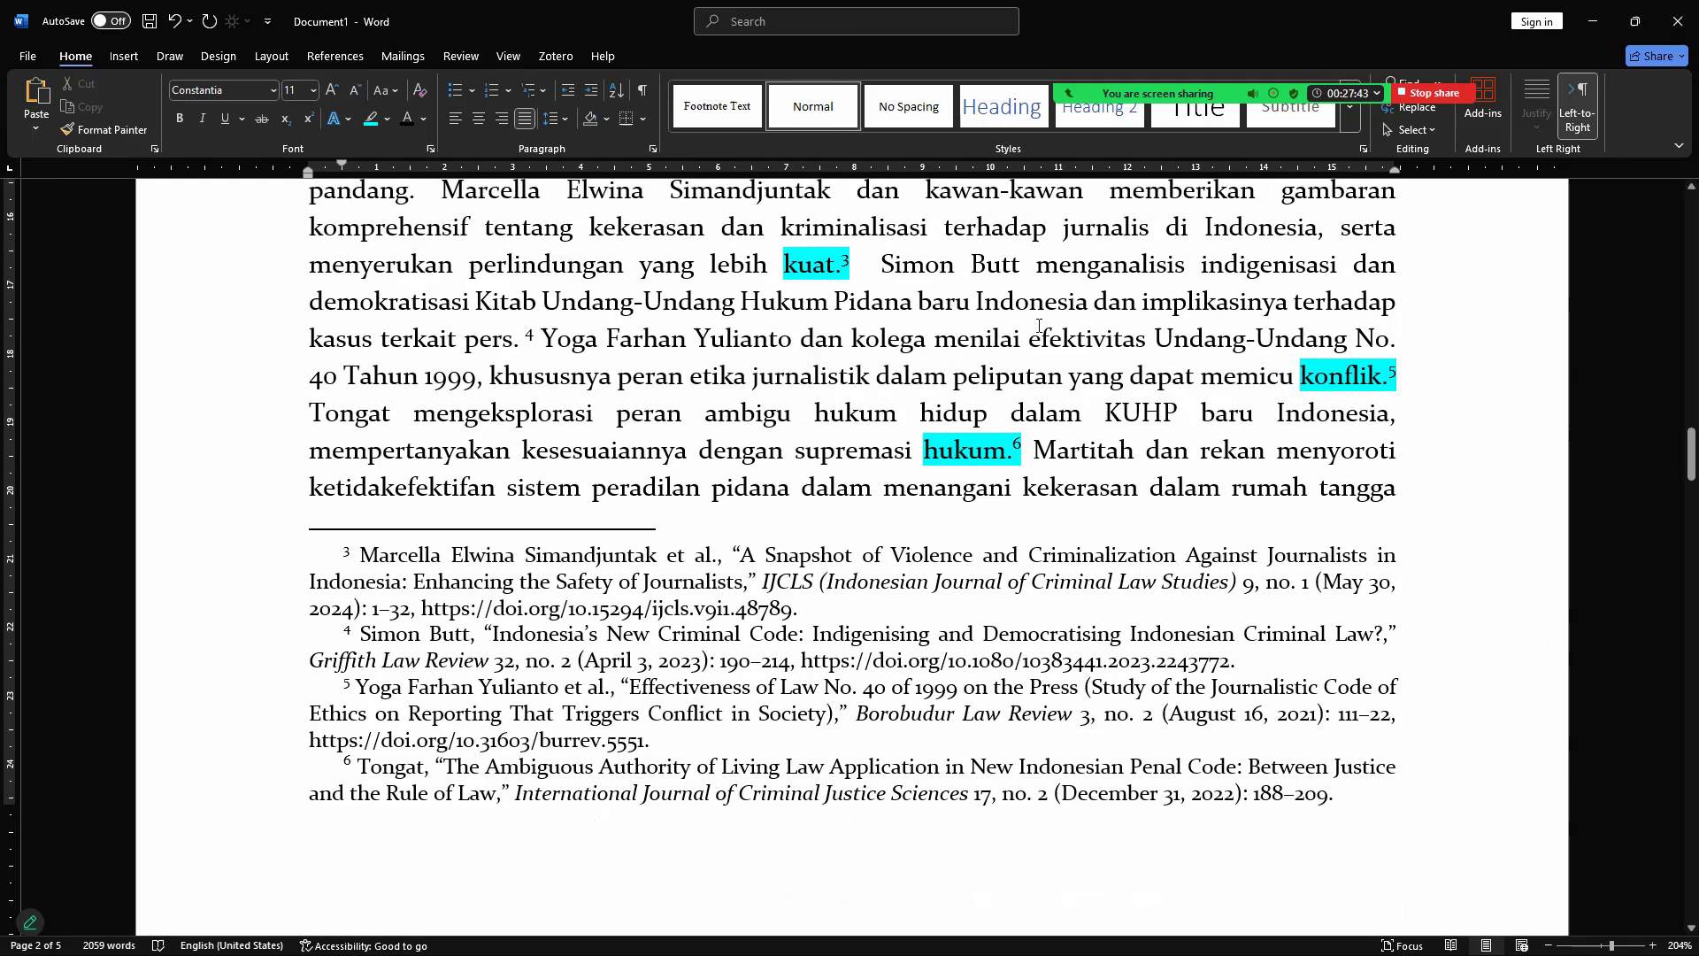
pyautogui.click(1432, 98)
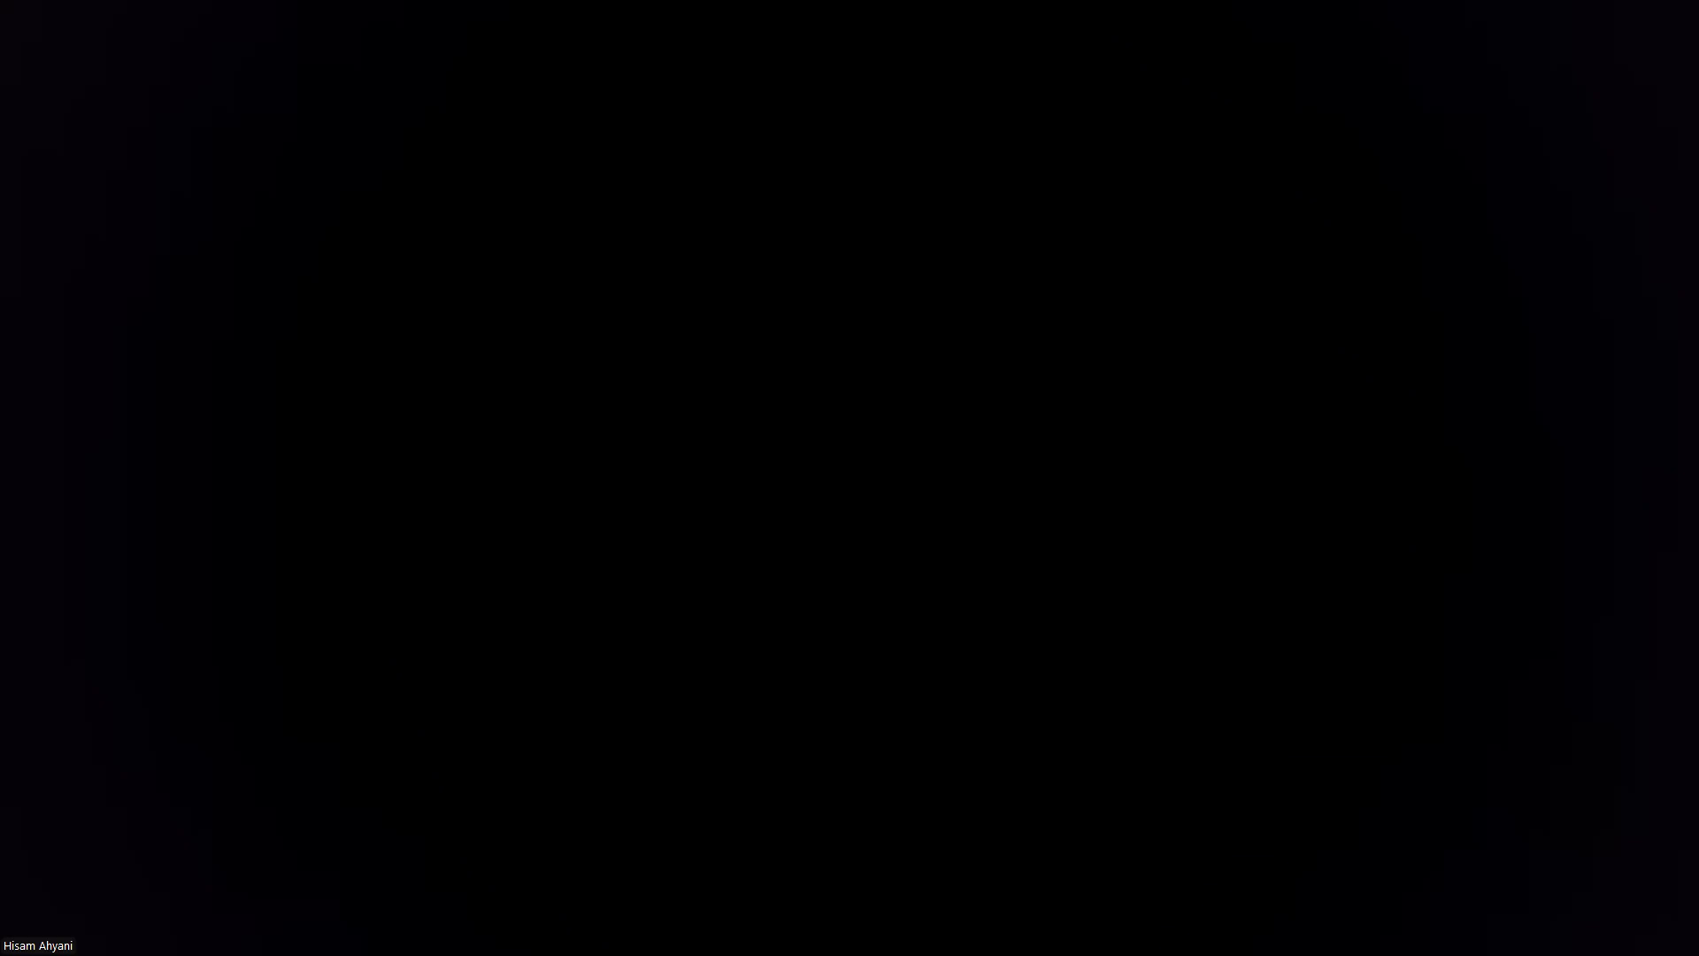